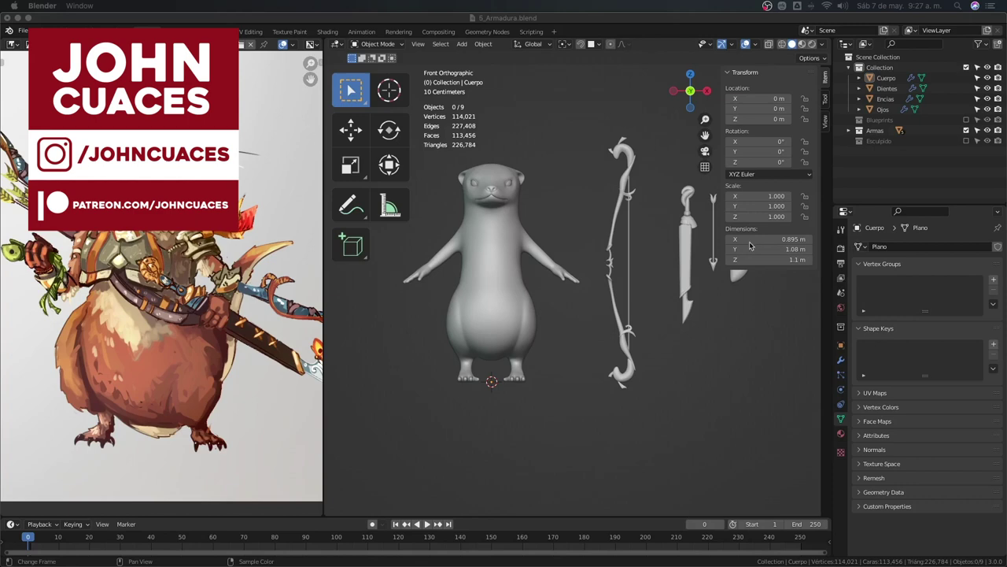
Select the arrow, quiver, bow and finally the sword in turn.
left_click(712, 261)
key("n")
left_click(742, 250)
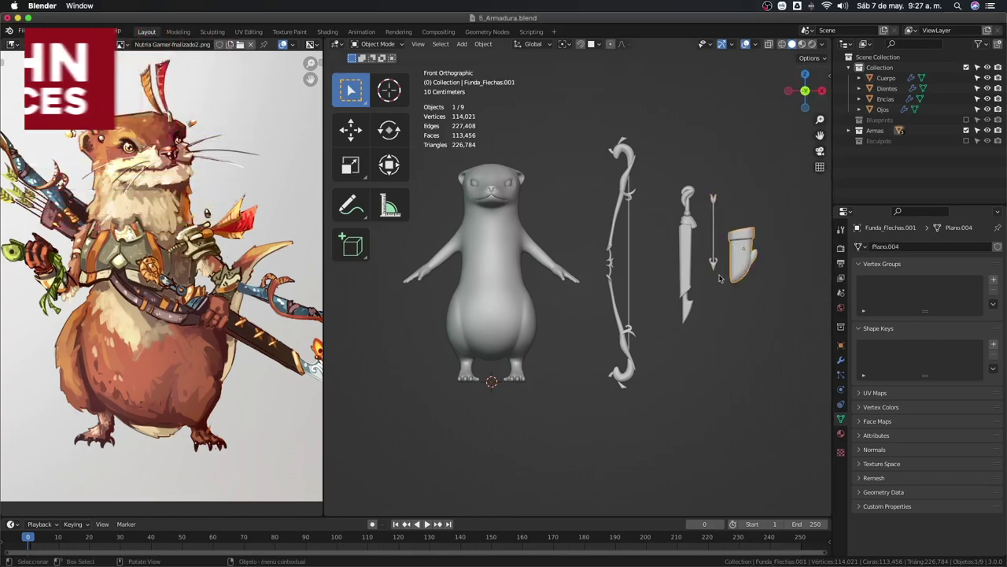
scroll(742, 250, "up", 1)
left_click(630, 197)
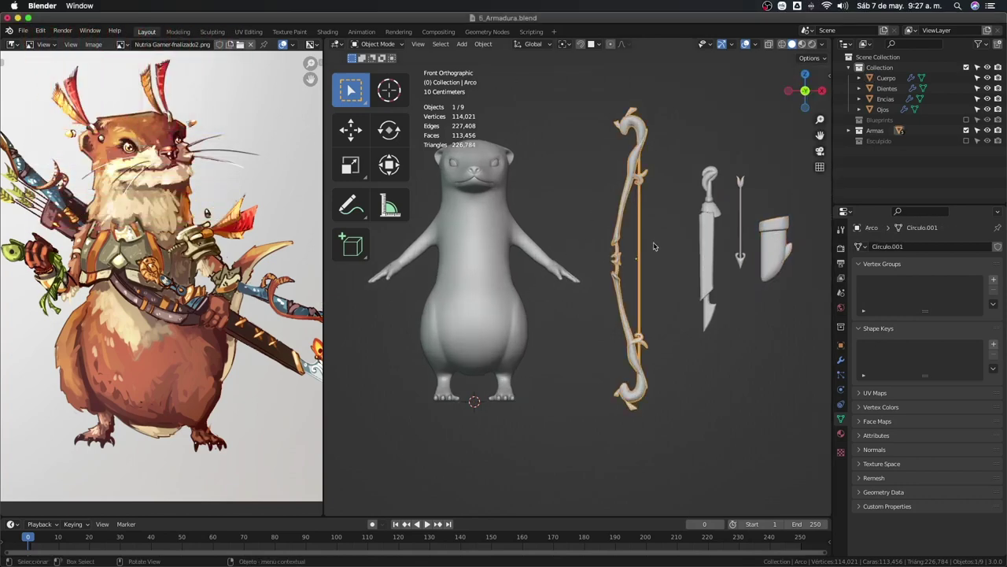
left_click(707, 209)
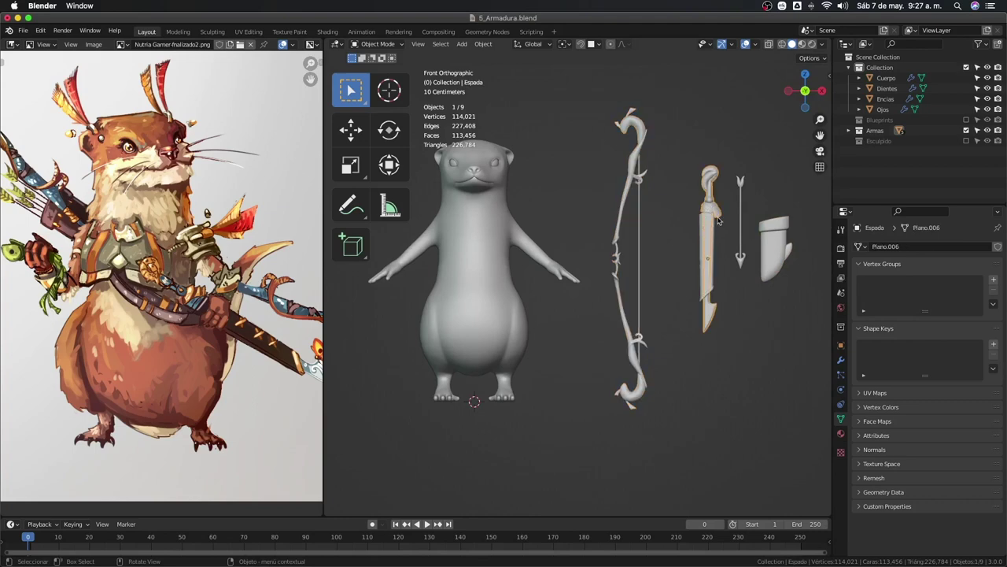
Raise the sword about 0.52 m along Z.
right_click(717, 221)
key("Escape")
key("g")
key("z")
left_click(724, 256)
key("z")
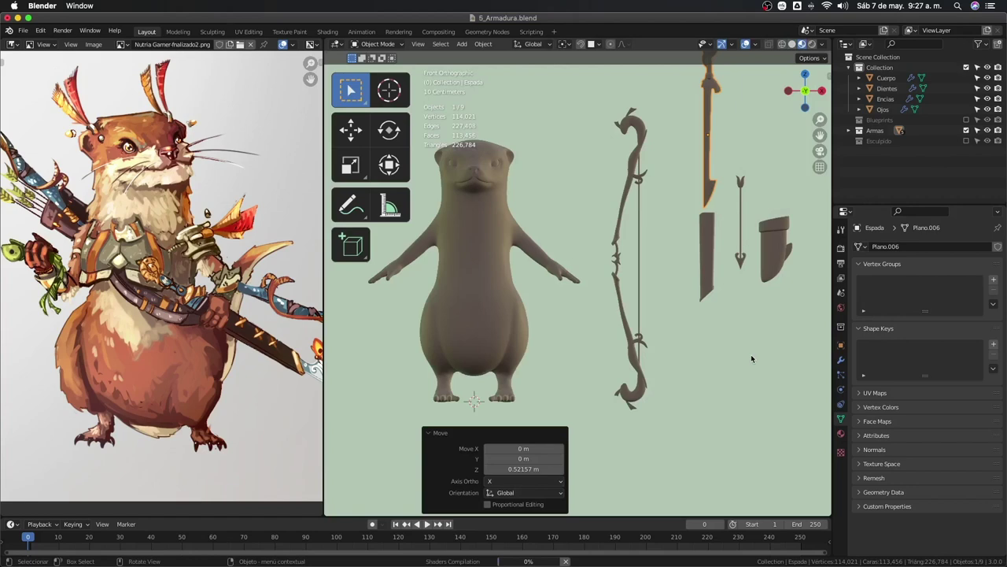
Undo the sword's move, box-select then deselect the weapons, and switch to wireframe shading.
left_click(752, 358)
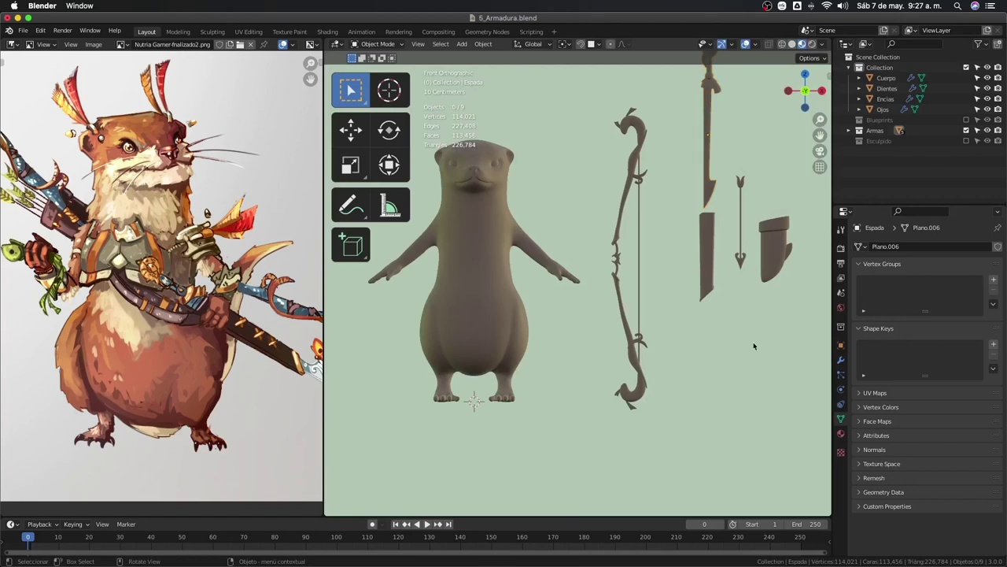
key("ctrl+z")
left_click(773, 272)
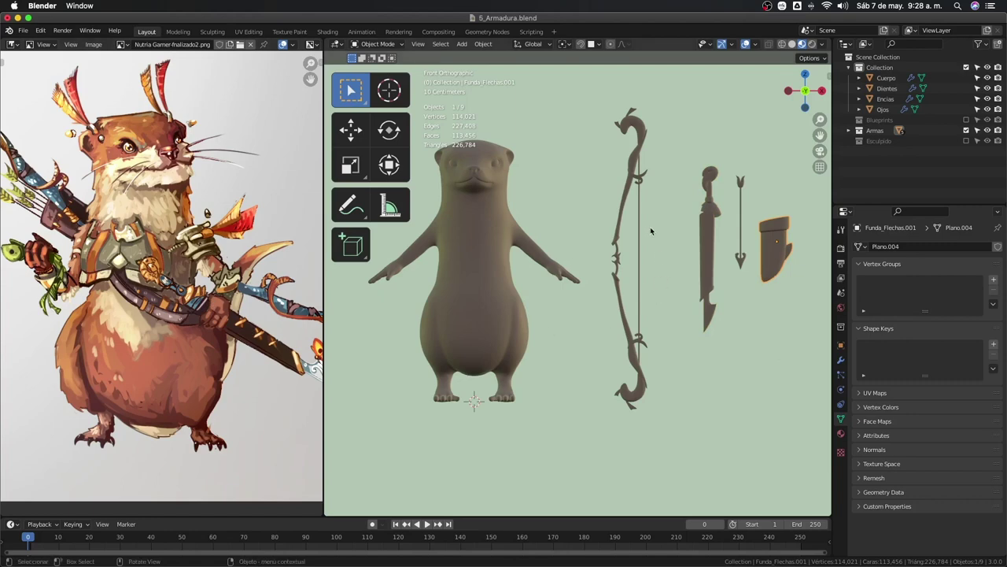
left_click_drag(596, 111, 805, 436)
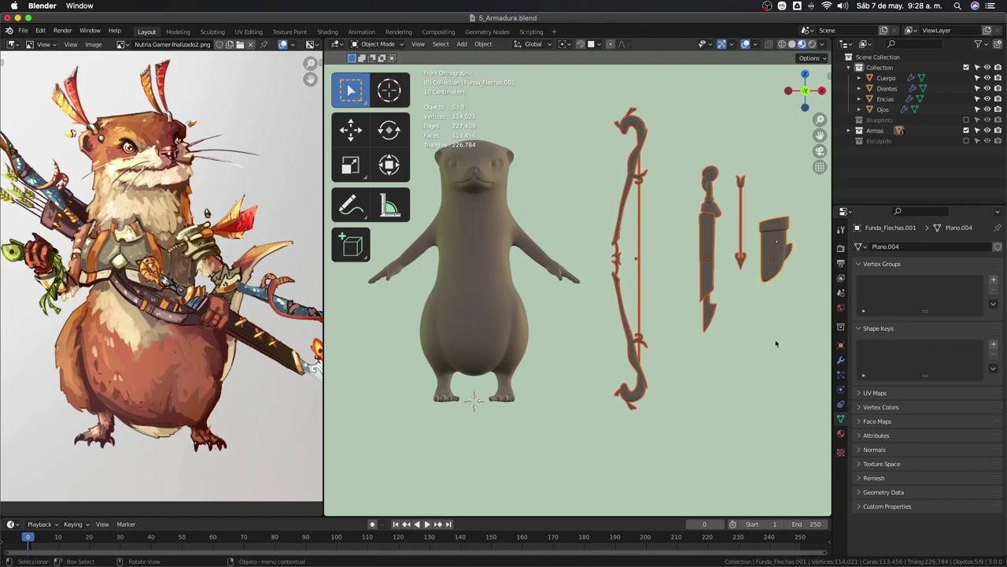
left_click(742, 345)
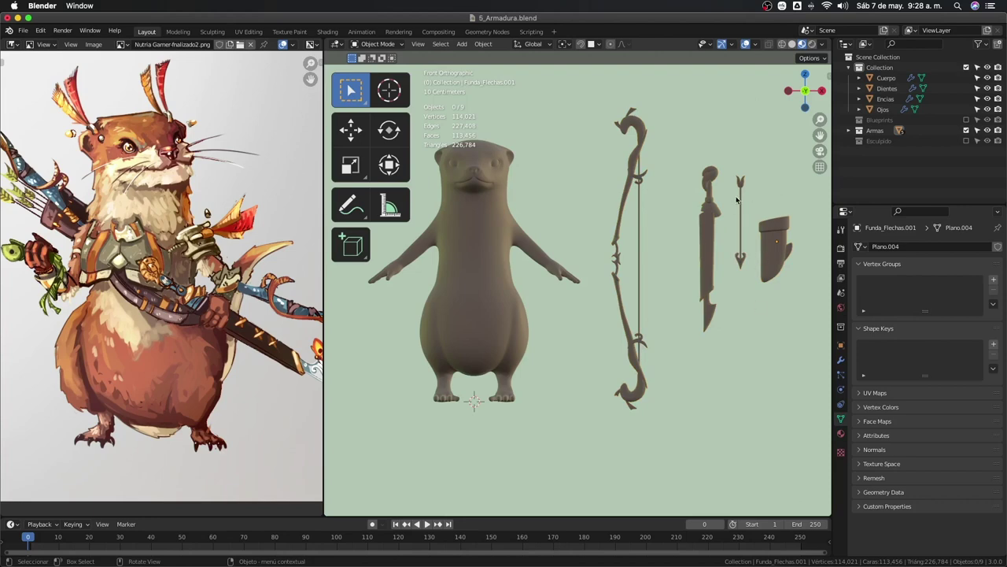
key("z")
left_click(682, 188)
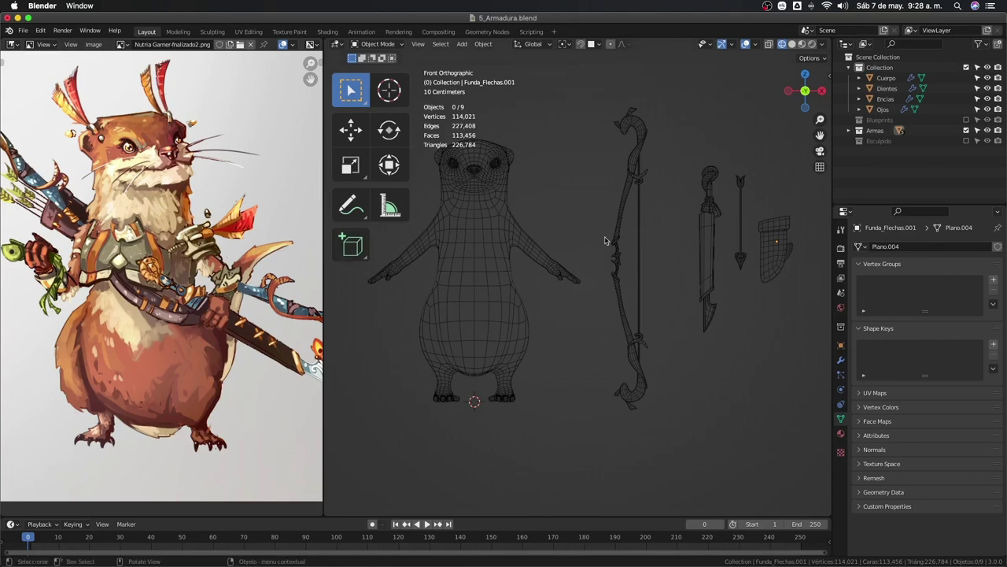
Switch the viewport back to solid shading and orbit to a perspective view of the weapons.
left_click(644, 248)
key("shift+z")
mouse_move(685, 254)
middle_mouse_down()
mouse_move(654, 252)
mouse_move(659, 312)
mouse_move(689, 339)
middle_mouse_up()
left_click(636, 317)
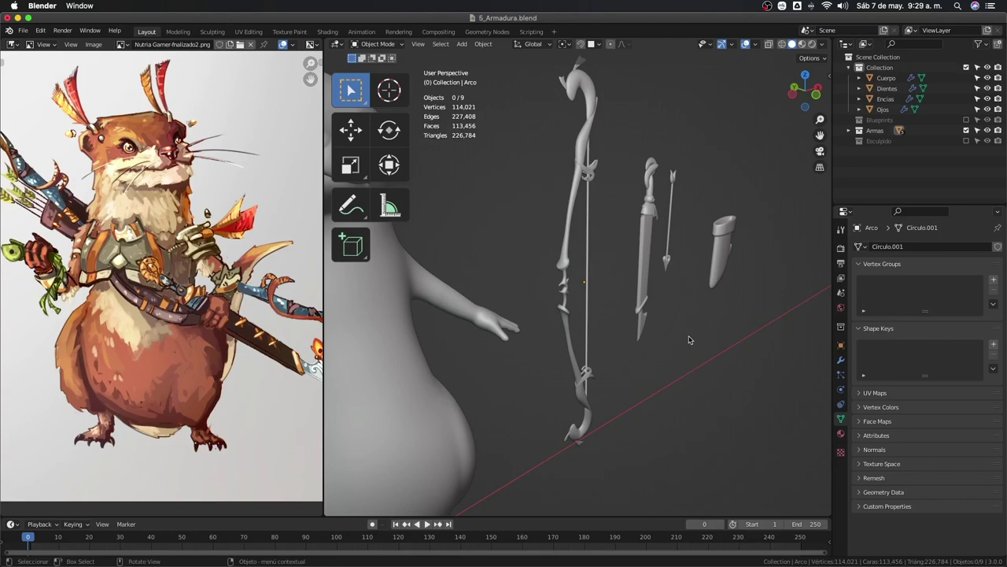
Zoom out, switch to Front orthographic view (Numpad 1), and enable the Blueprints collection.
scroll(686, 351, "down", 2)
scroll(677, 358, "down", 2)
scroll(614, 358, "down", 3)
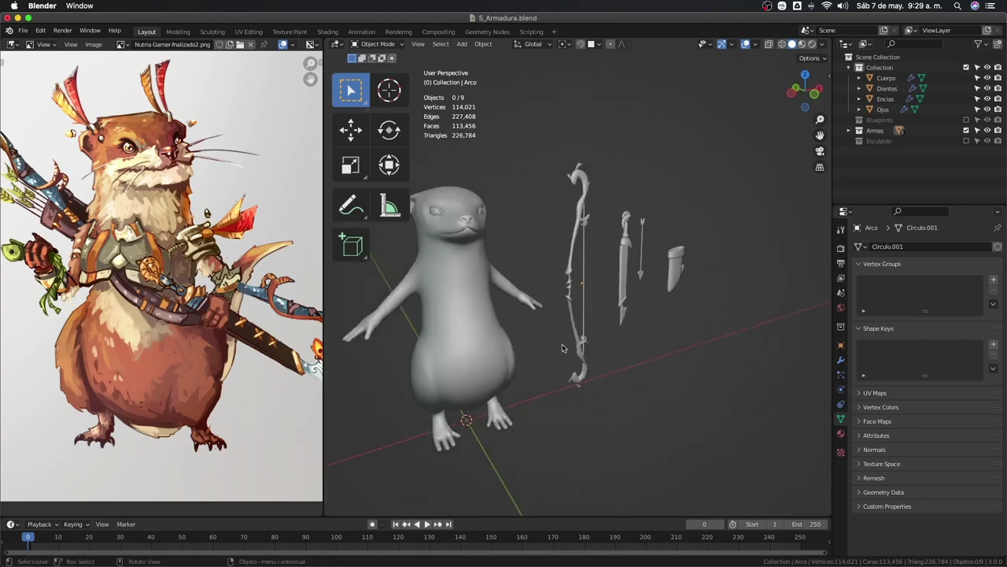
left_click(445, 297)
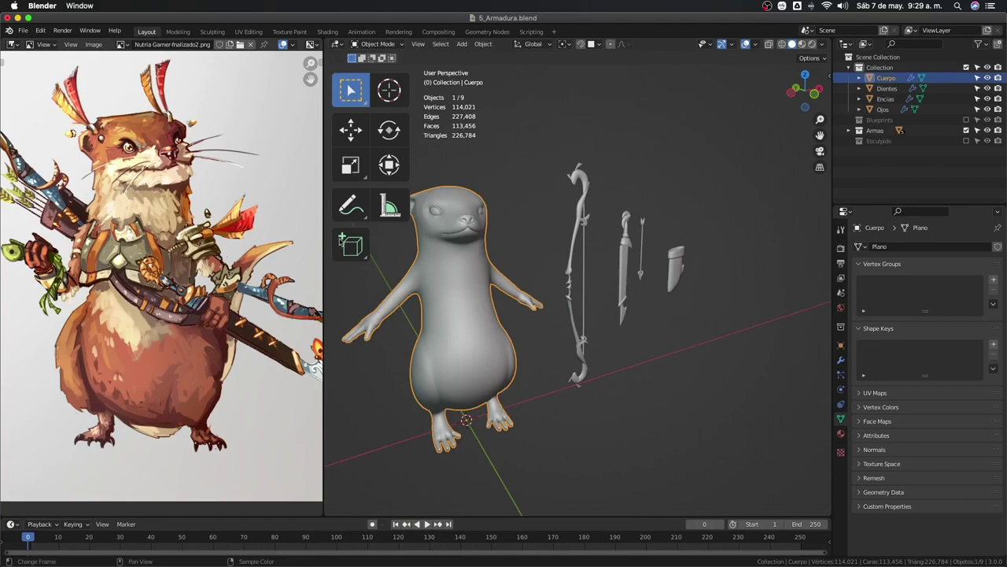
left_click(529, 226)
key("KP_1")
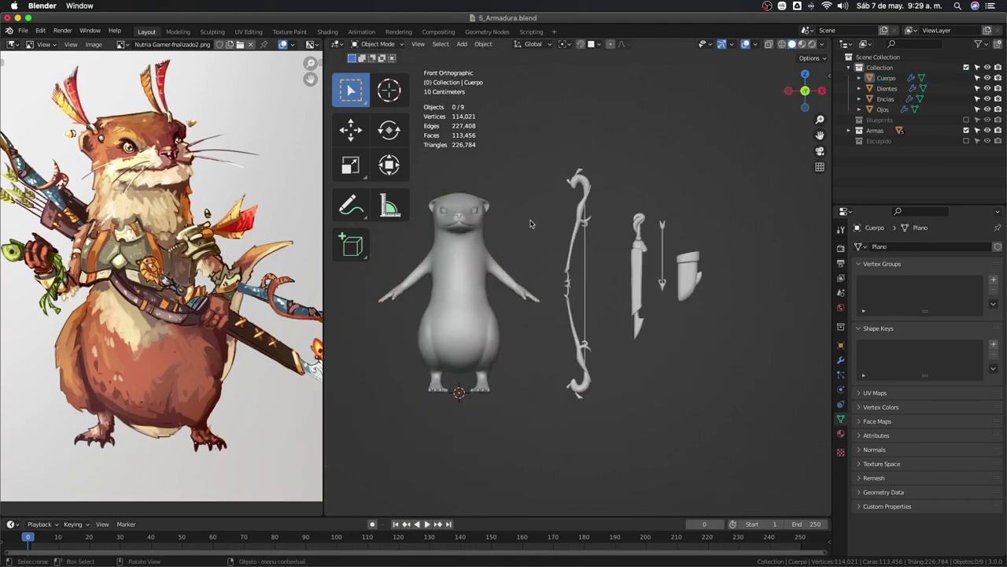
left_click(966, 119)
Hide the Armas weapons collection and center the view on the otter body.
scroll(629, 279, "up", 3)
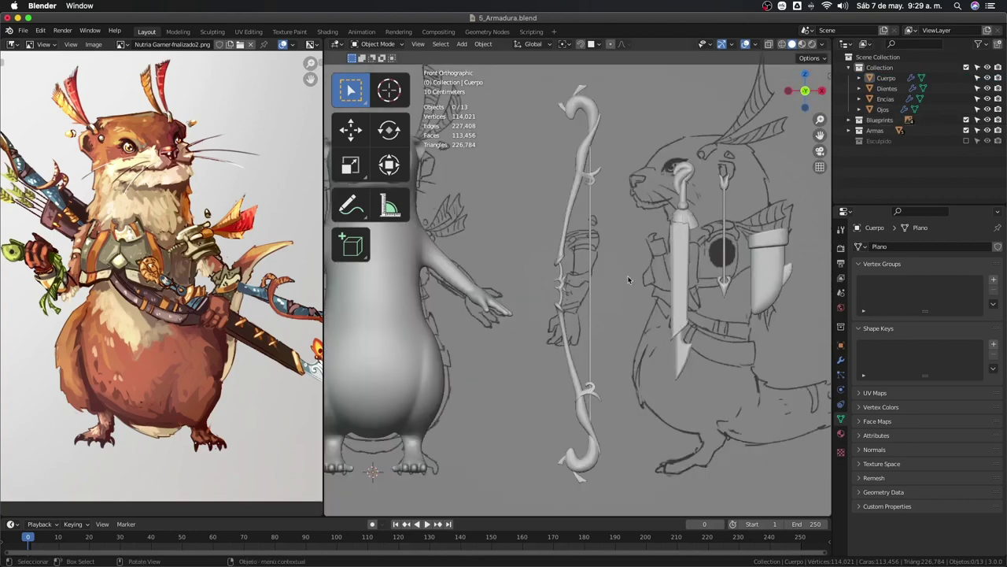
scroll(629, 279, "down", 2, "shift")
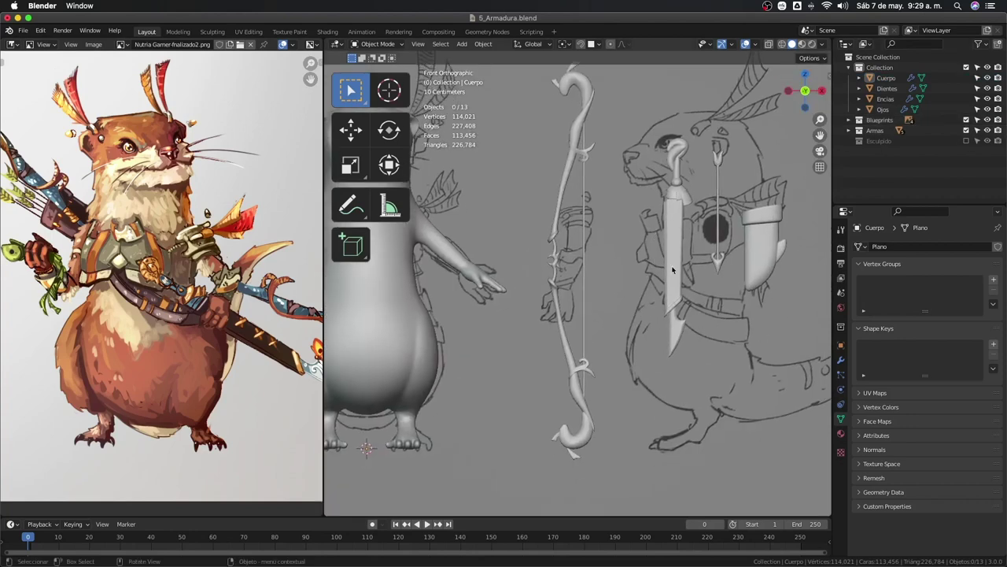
scroll(566, 300, "down", 3)
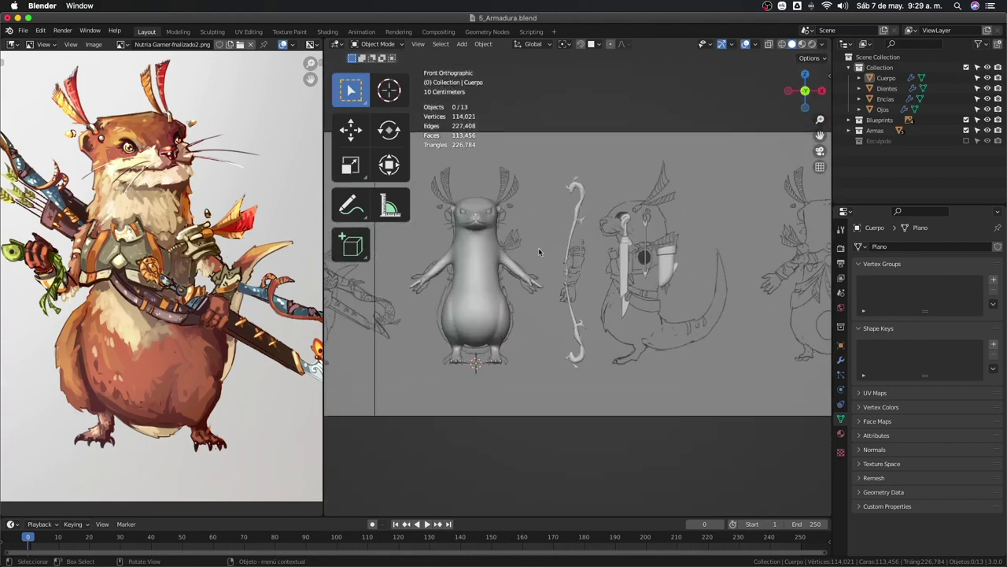
left_click(966, 130)
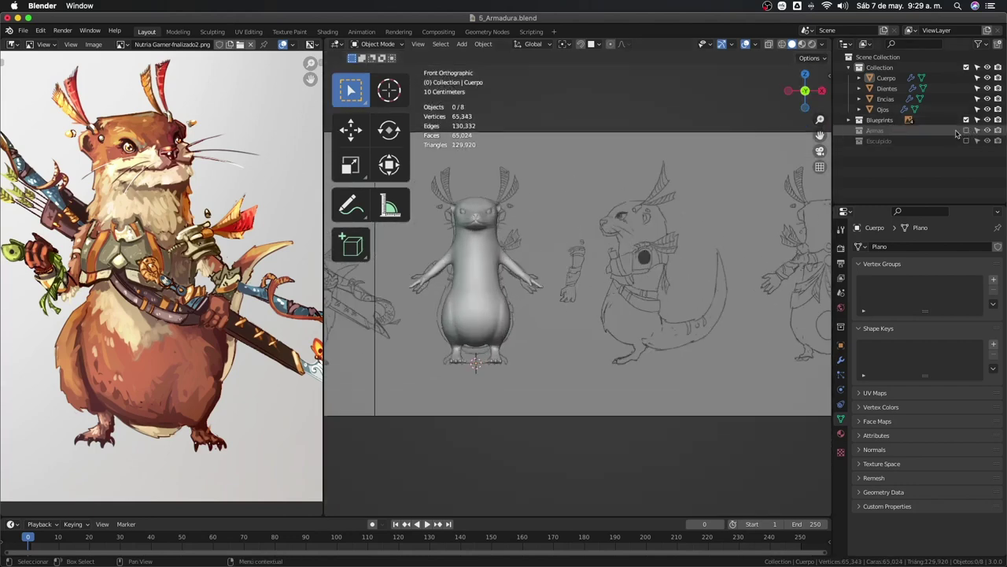
scroll(554, 273, "up", 4)
scroll(554, 273, "down", 1)
middle_click_drag(554, 273, 637, 276, "shift")
Try wireframe shading and X-ray on the otter body against the front blueprint.
left_click(488, 283)
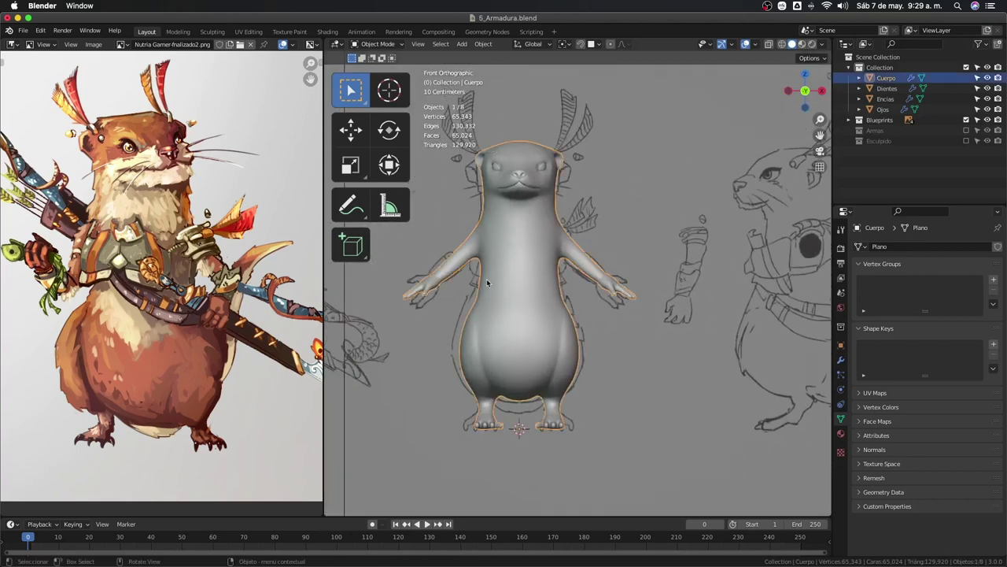
key("z")
left_click(470, 285)
scroll(469, 284, "up", 1)
key("alt+z")
scroll(537, 287, "up", 1)
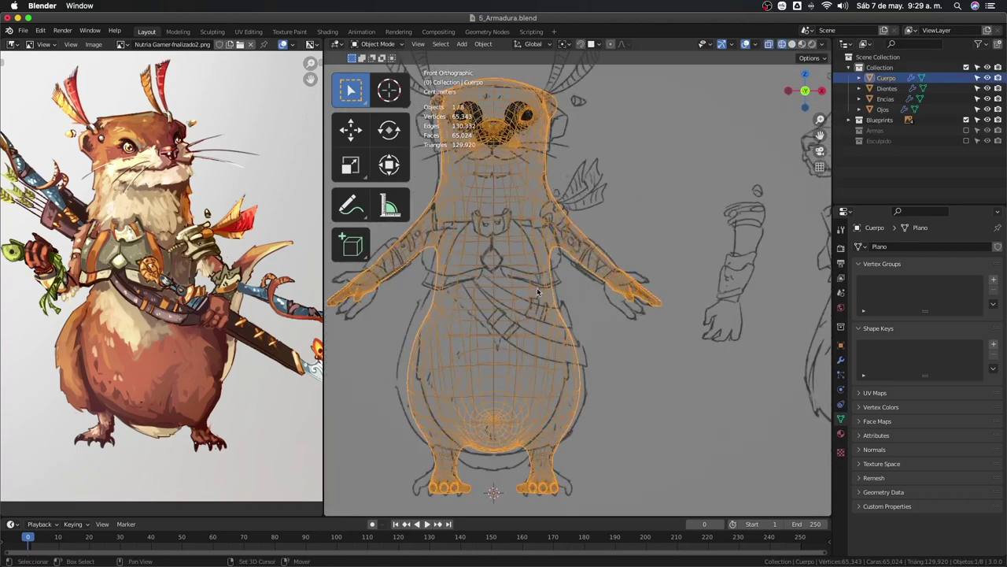
scroll(537, 288, "up", 1)
left_click(540, 254)
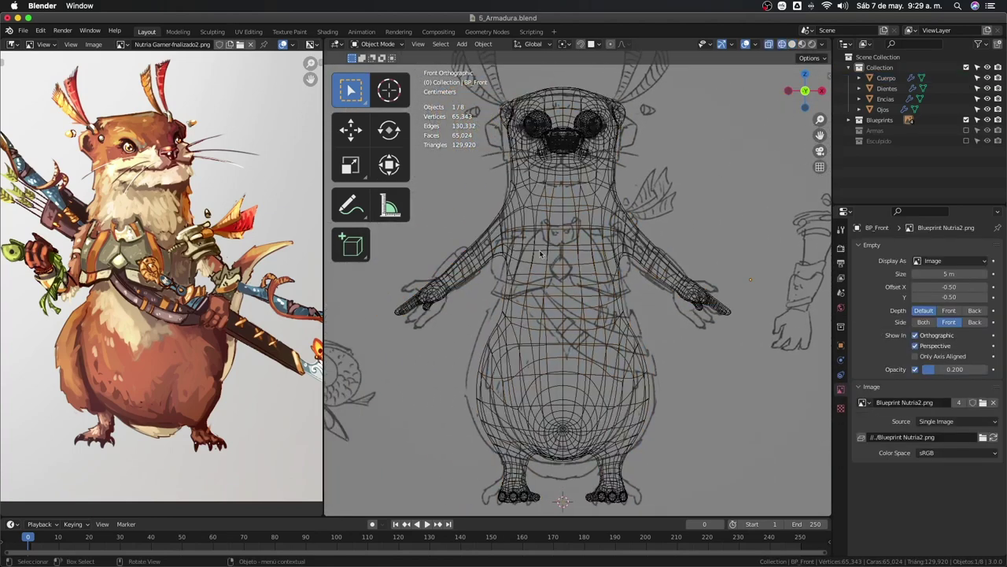
Return Cuerpo to solid shading and enter Edit Mode on its mesh.
left_click(618, 280)
key("z")
left_click(656, 277)
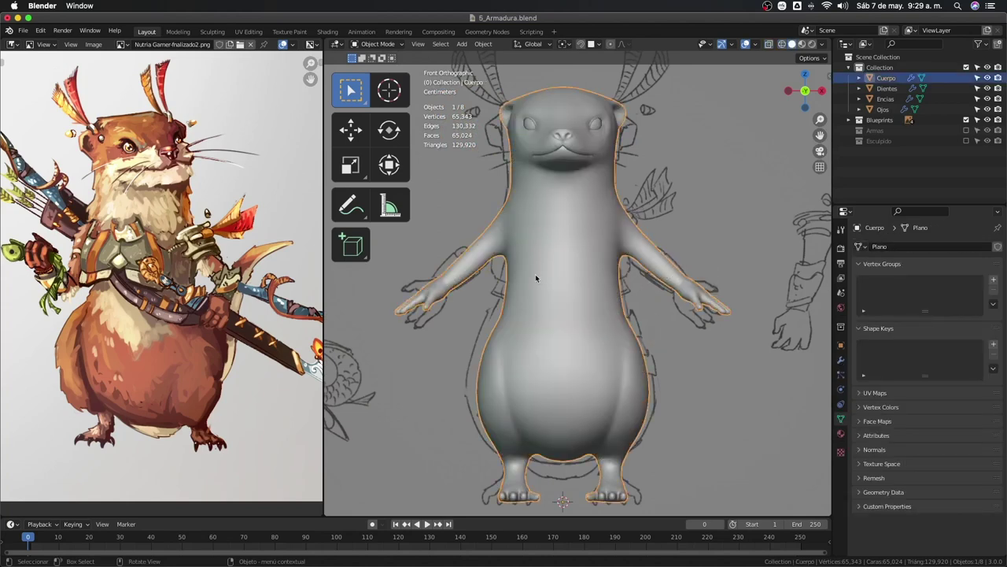
left_click(574, 276)
key("alt+z")
key("alt+z")
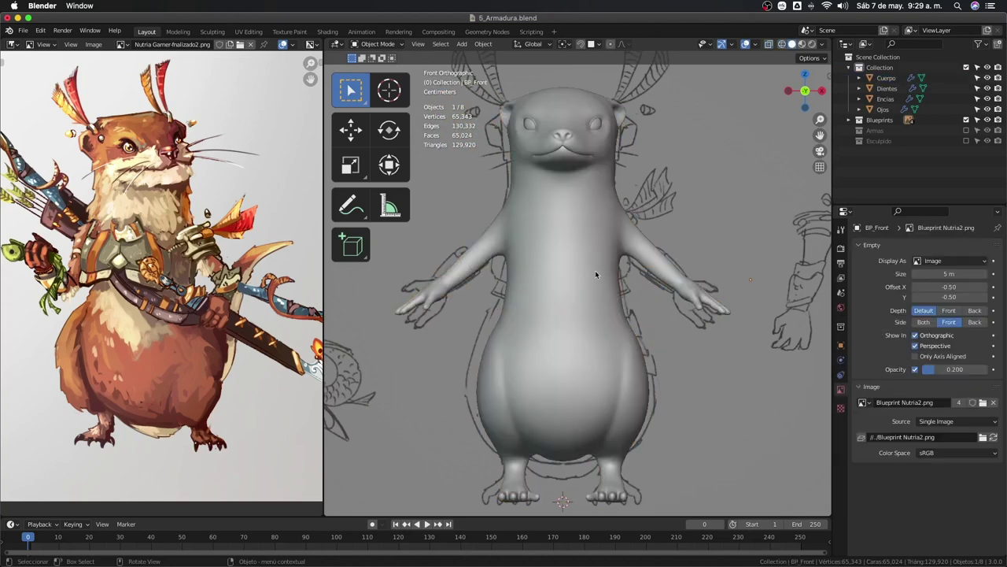
left_click(595, 270)
key("z")
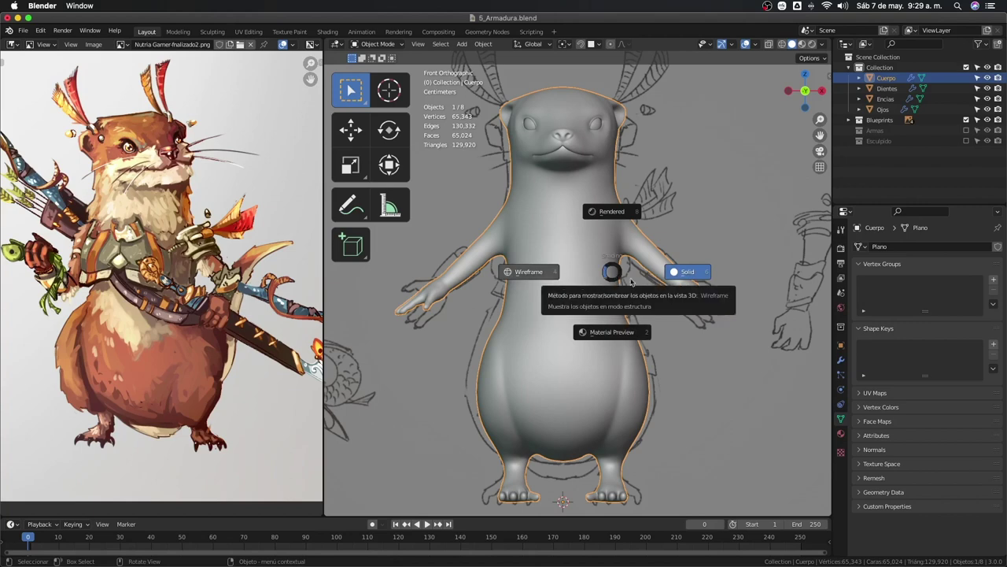
left_click(631, 271)
key("Tab")
Brush-select the faces across the otter's upper chest with circle select.
key("alt+z")
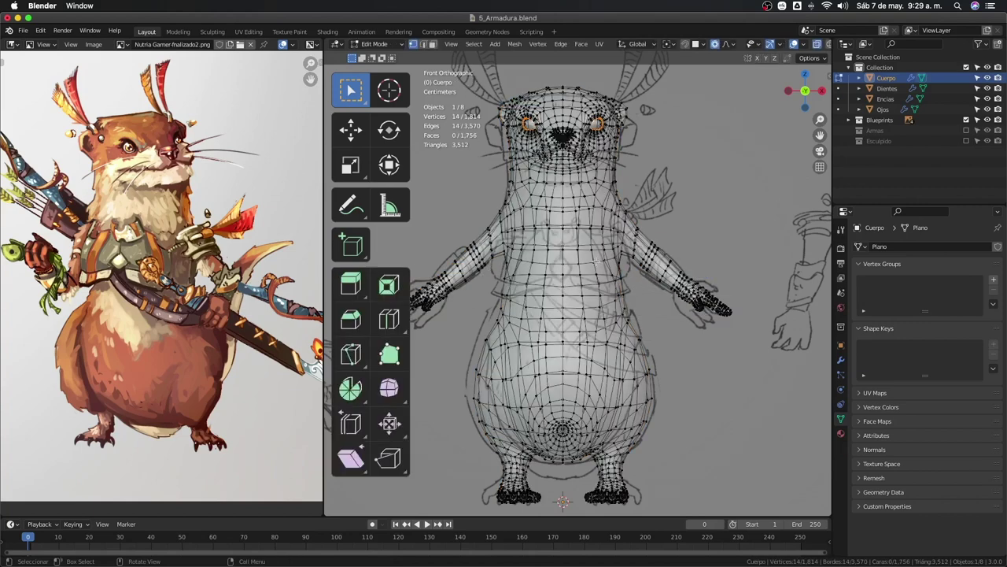
scroll(594, 259, "up", 1)
key("alt+z")
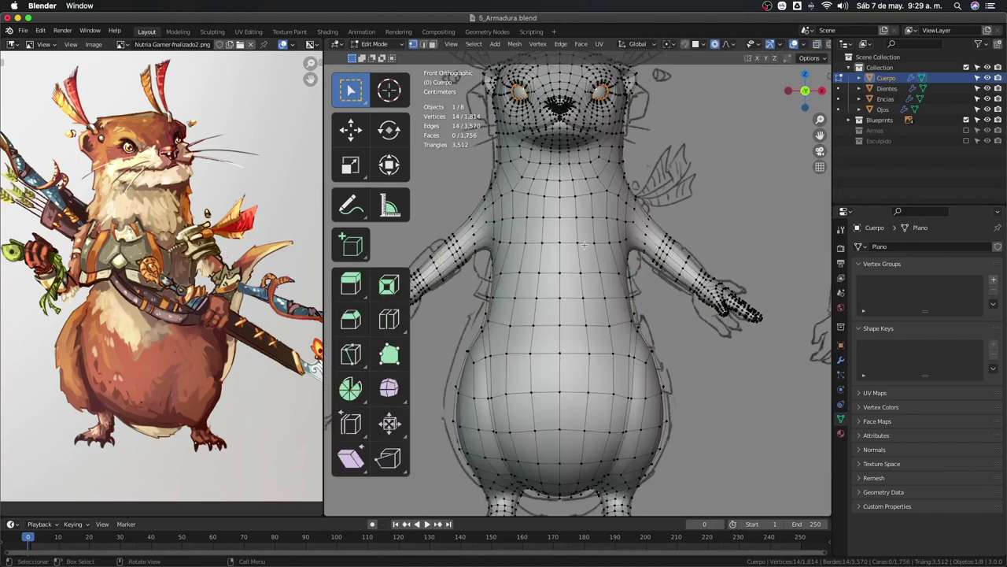
key("c")
left_click_drag(572, 230, 572, 279)
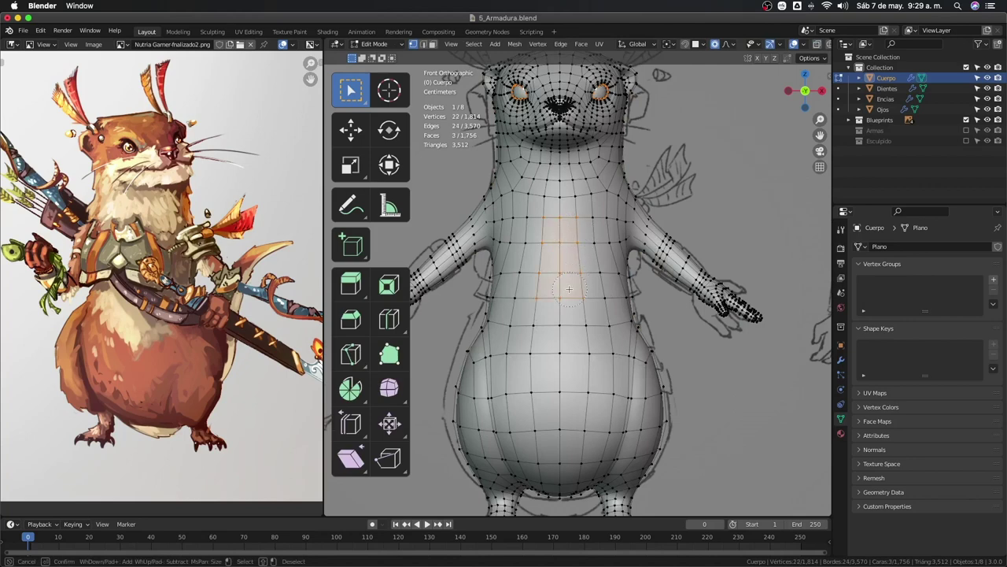
mouse_move(582, 232)
left_mouse_down()
mouse_move(595, 273)
mouse_move(624, 293)
left_mouse_up()
left_click_drag(595, 228, 618, 236)
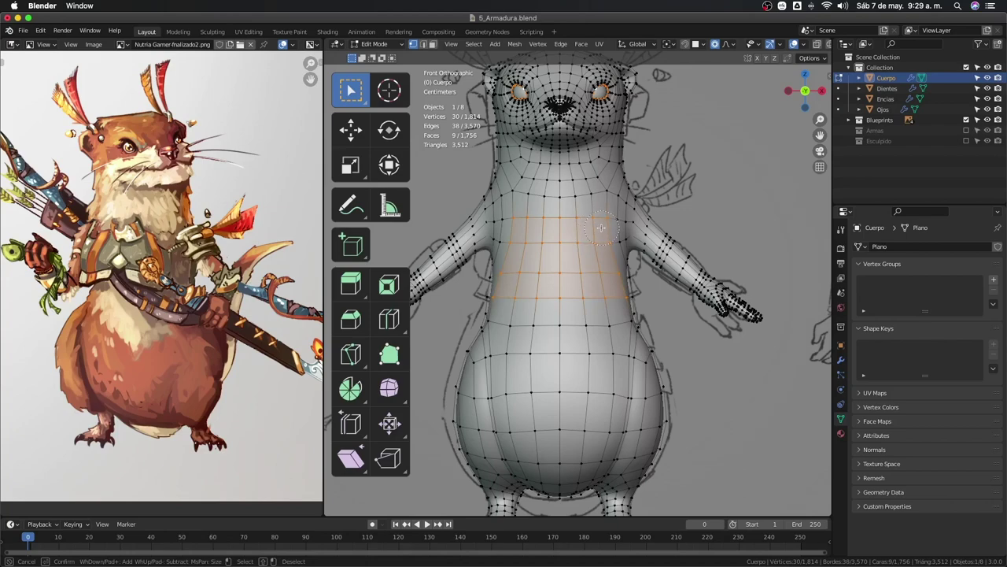
key("Escape")
Add two more chest faces, then check the band from the side and front with X-ray.
middle_click_drag(606, 244, 535, 272)
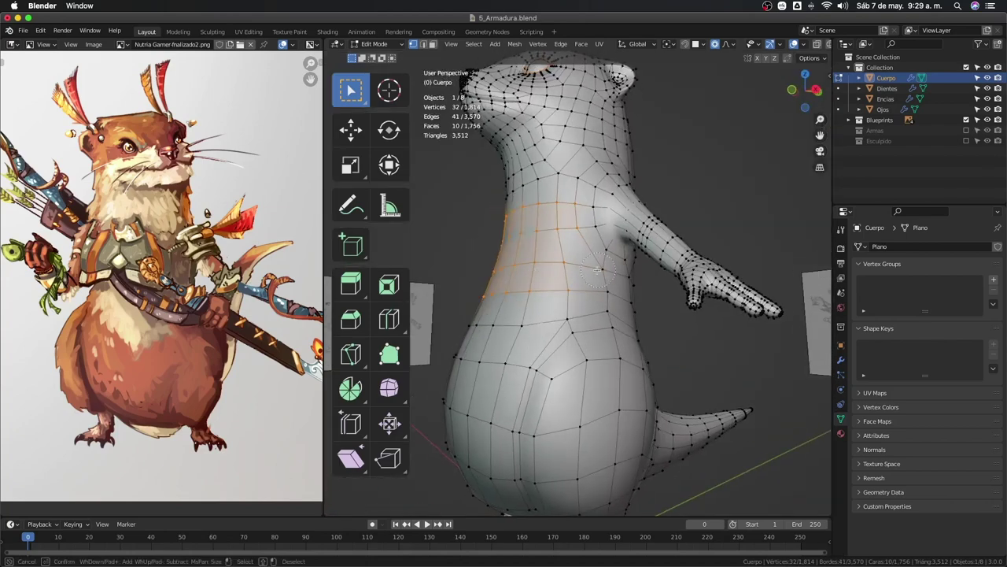
left_click(602, 271, "shift")
middle_click_drag(602, 272, 714, 279)
key("KP_1")
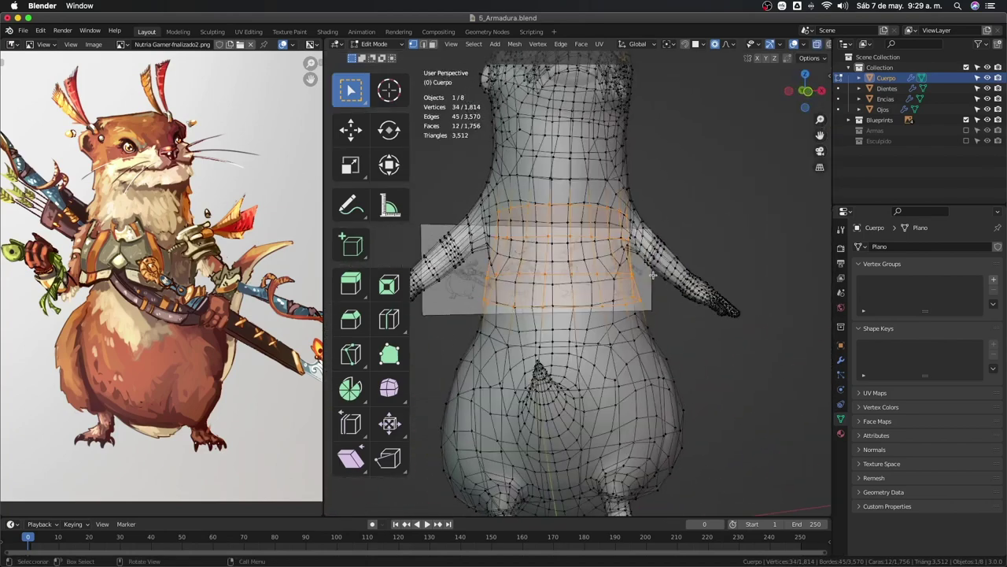
scroll(609, 270, "down", 2)
key("alt+z")
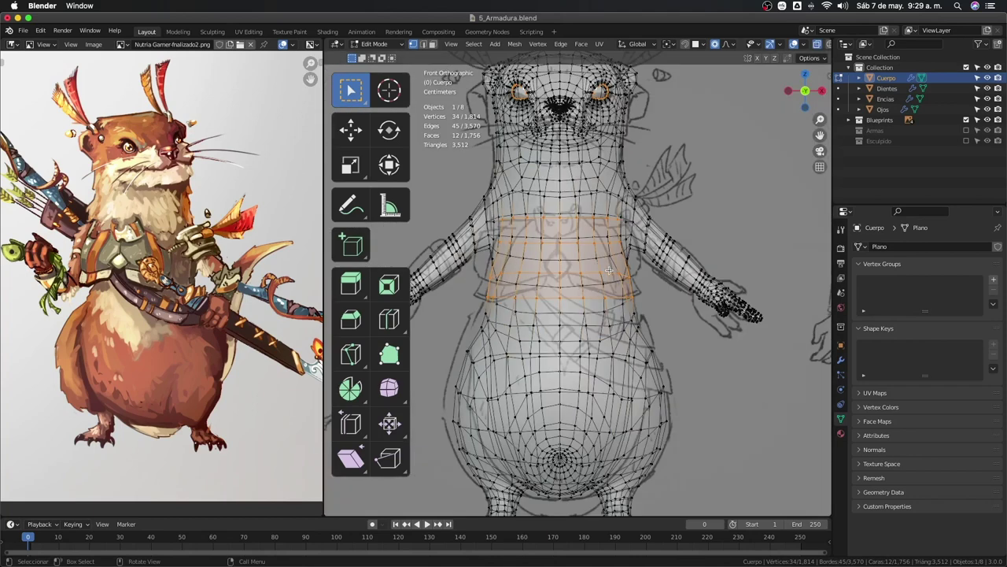
scroll(560, 212, "down", 1)
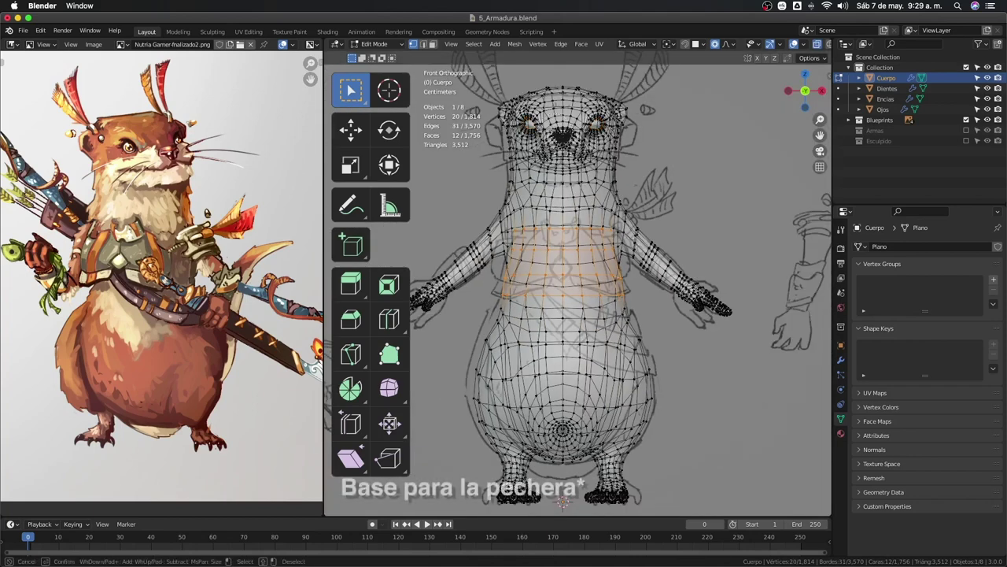
scroll(670, 246, "up", 3)
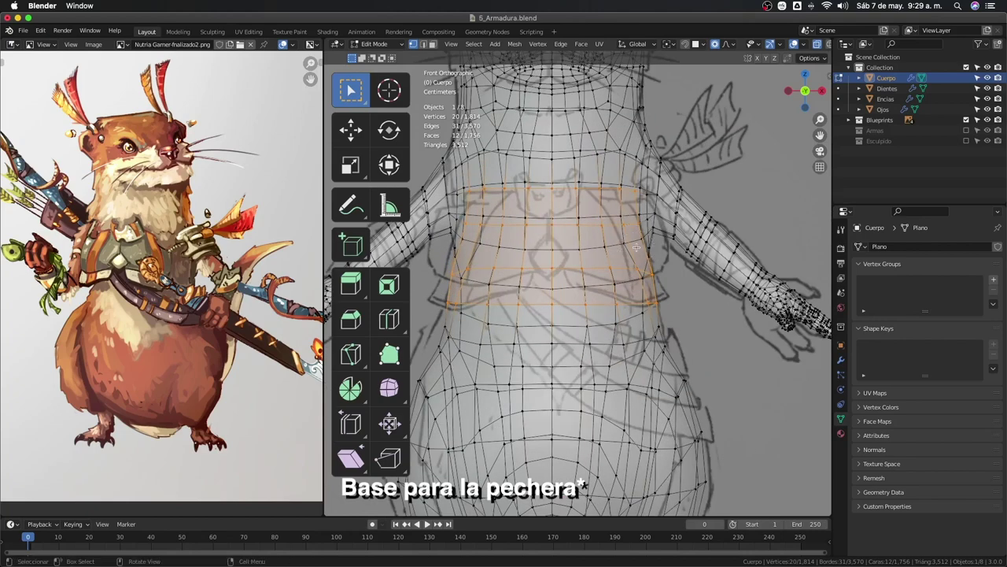
key("alt+z")
middle_click_drag(702, 268, 686, 286)
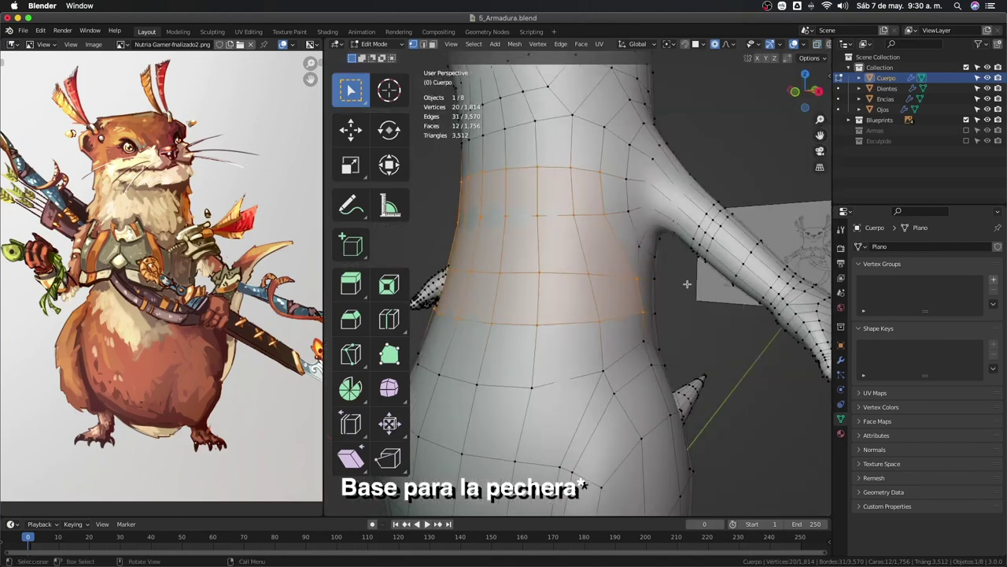
Duplicate the chest faces in place, separate them into Cuerpo.001, and return to Object Mode.
key("shift+d")
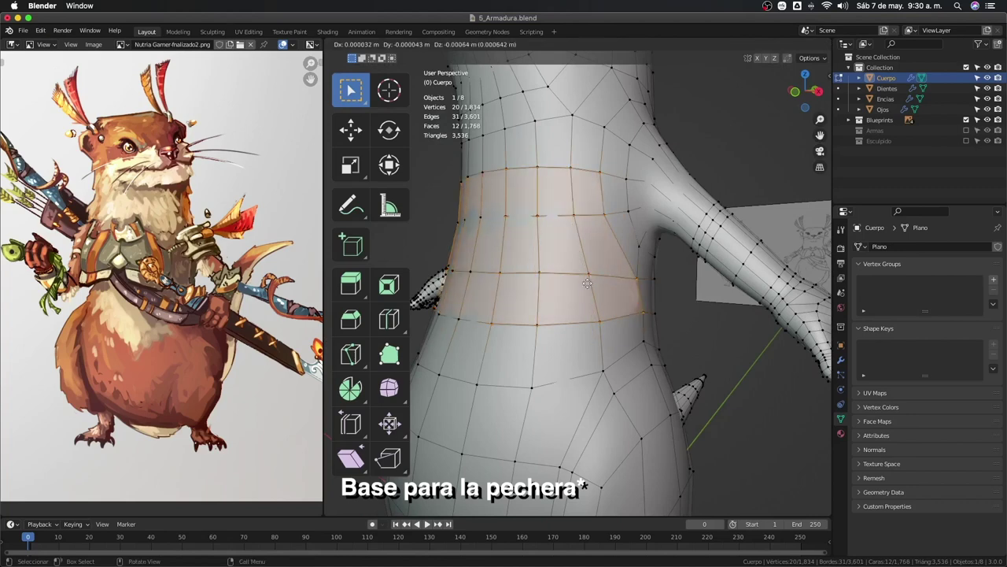
key("Escape")
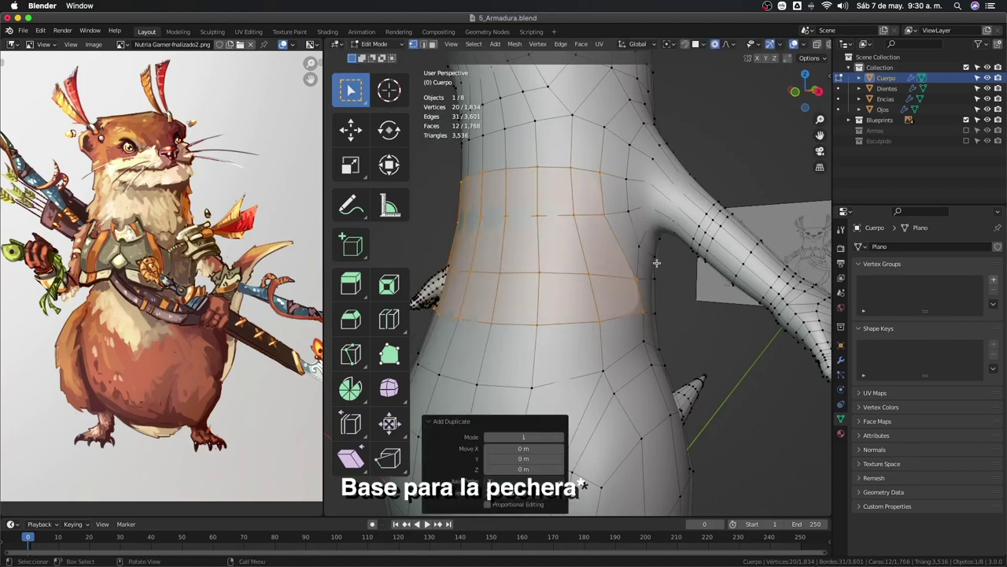
key("p")
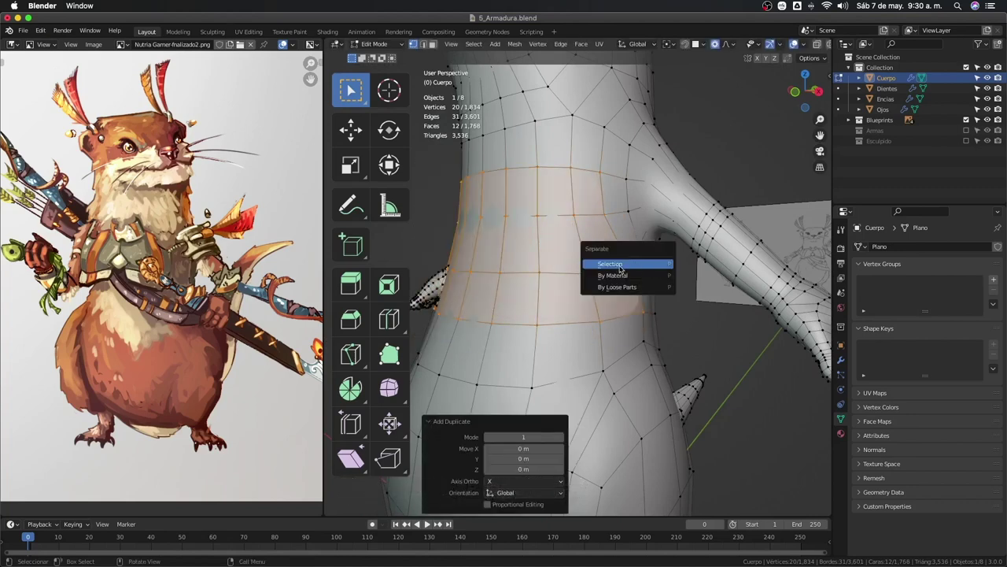
left_click(651, 266)
key("Tab")
left_click(892, 89)
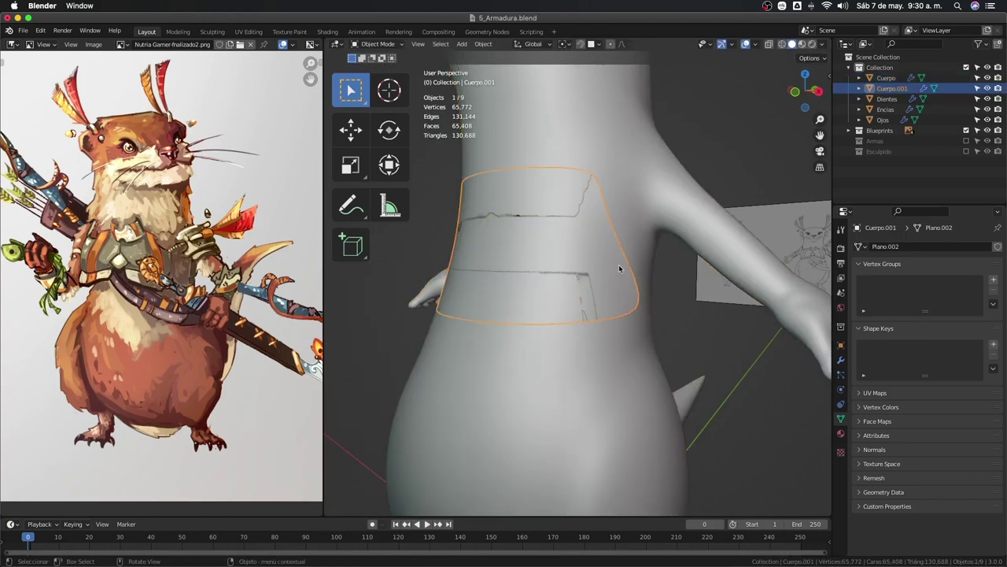
Rename Cuerpo.001 to 'Armor' in the Outliner.
left_click(888, 79)
left_click(892, 88)
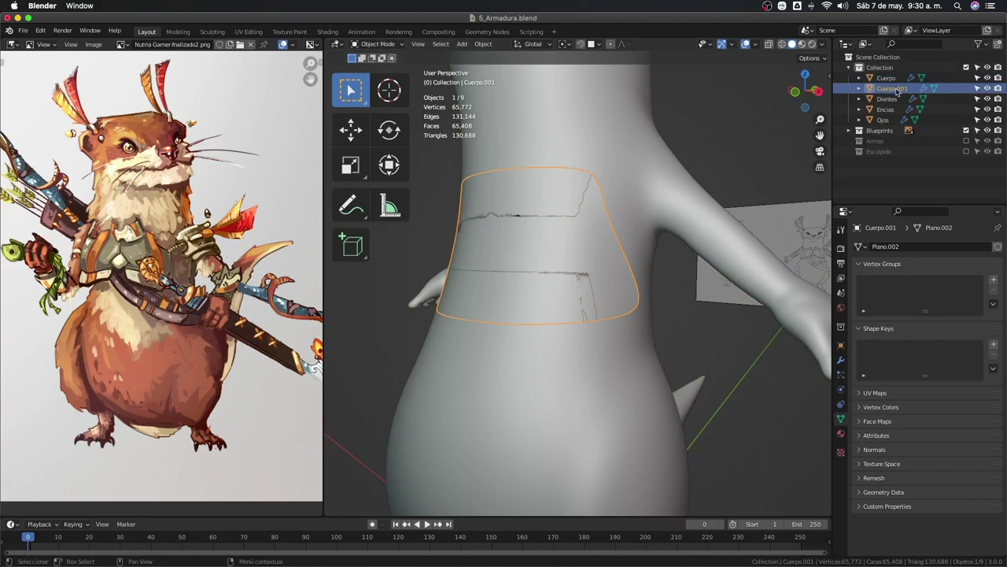
double_click(950, 89)
type("P")
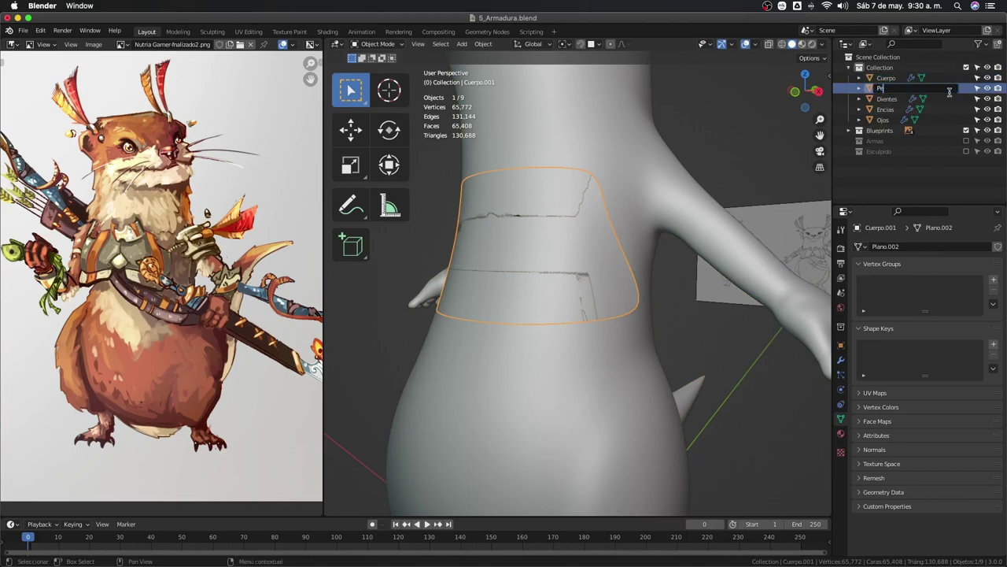
type("rmo")
type("r")
key("Return")
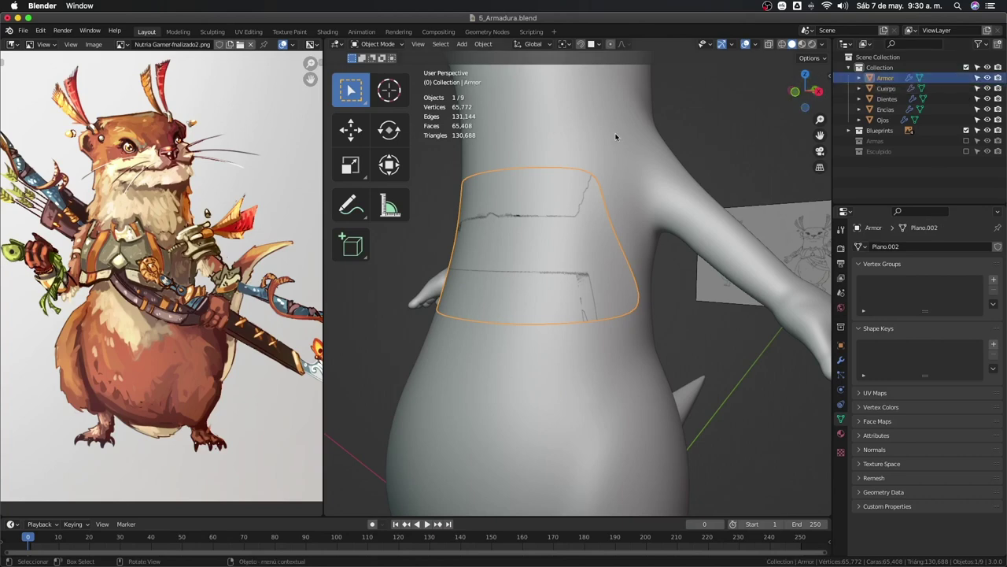
Move Armor into a new 'Armadura' collection, then switch to Right orthographic view.
key("m")
left_click(616, 137)
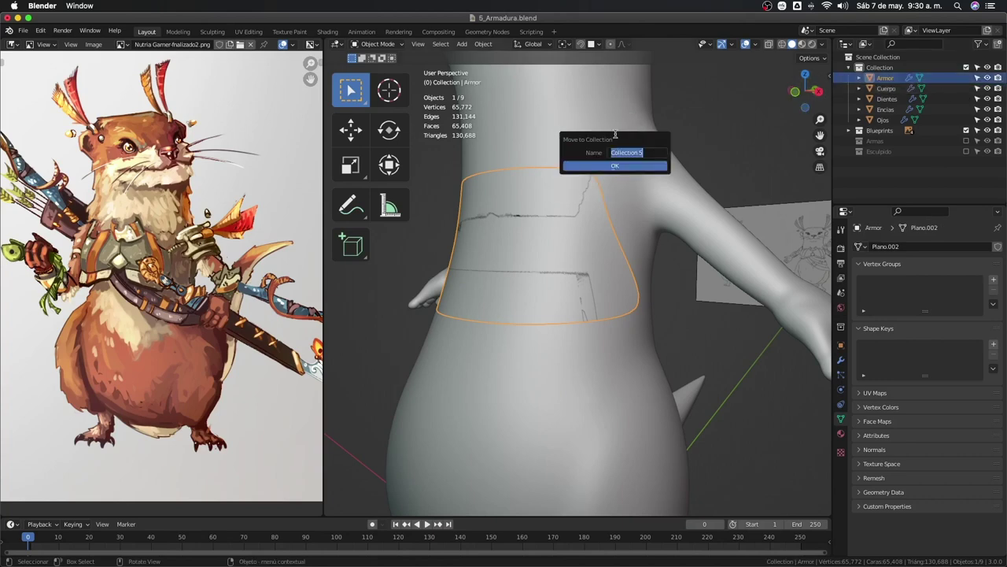
key("Escape")
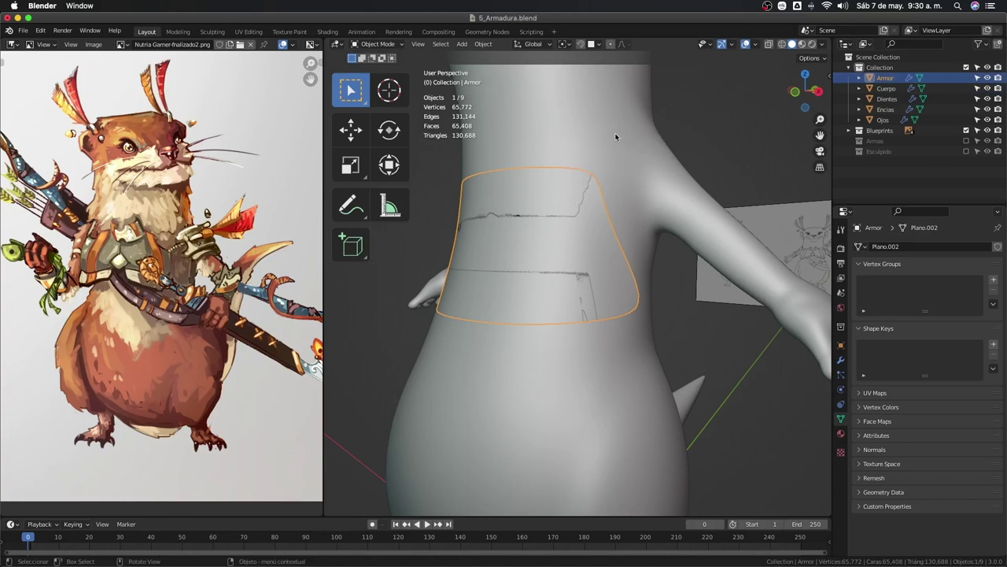
key("m")
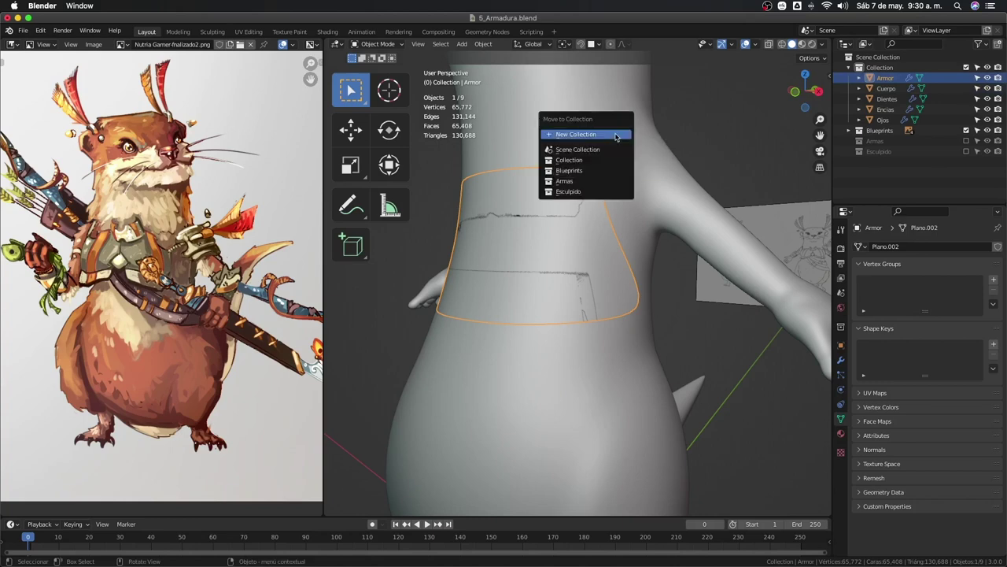
left_click(571, 137)
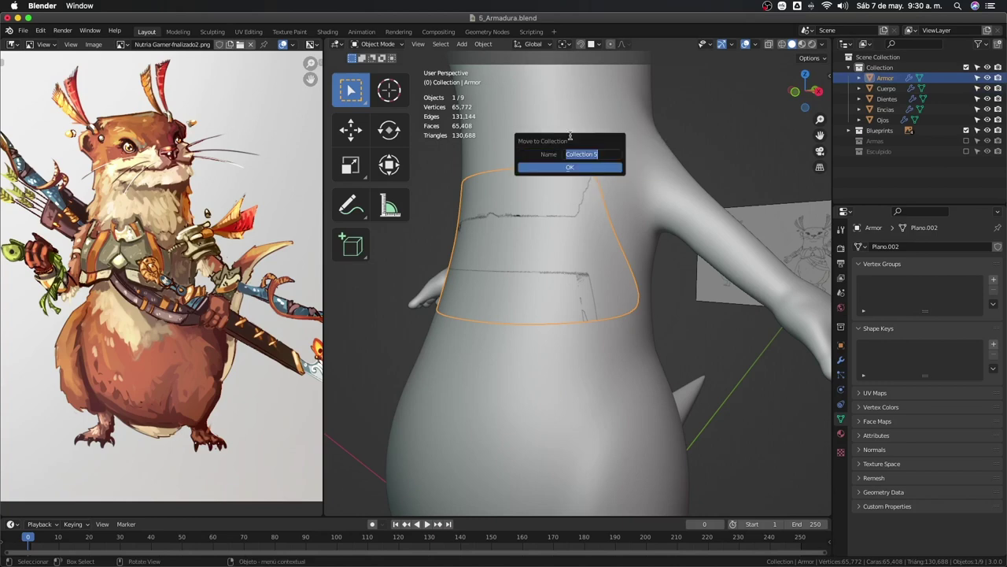
type("A")
type("rmadura")
key("Return")
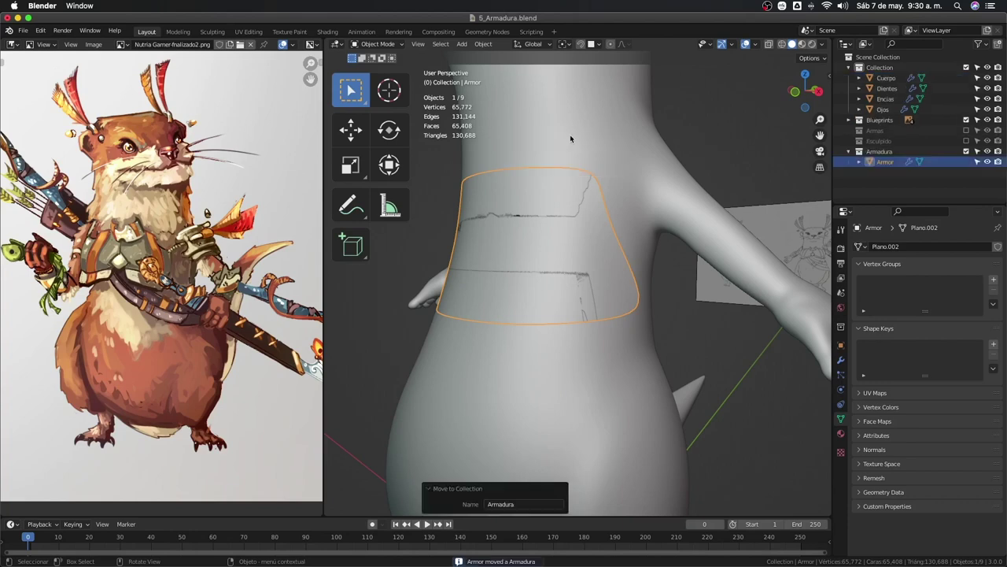
middle_click_drag(604, 233, 567, 244)
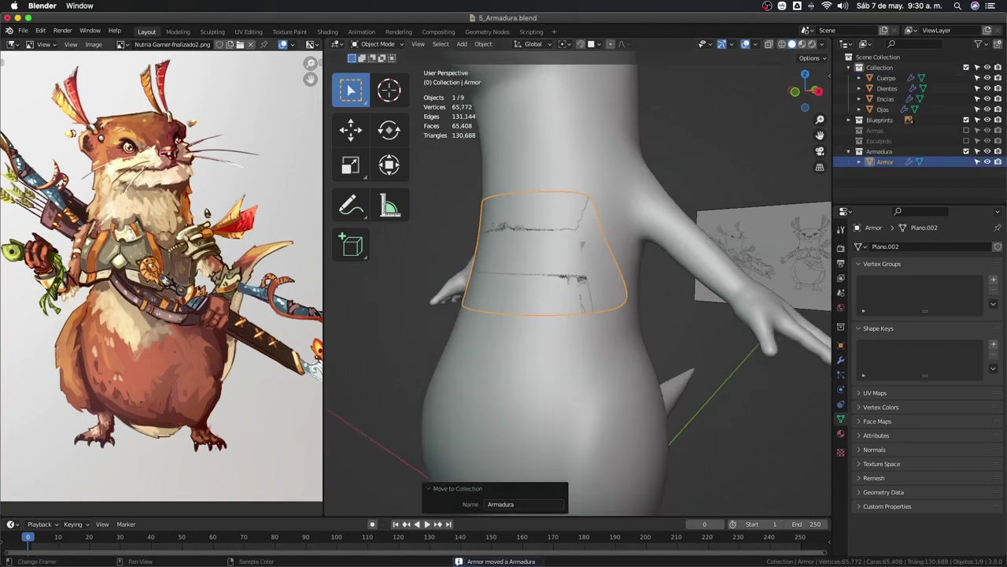
key("KP_3")
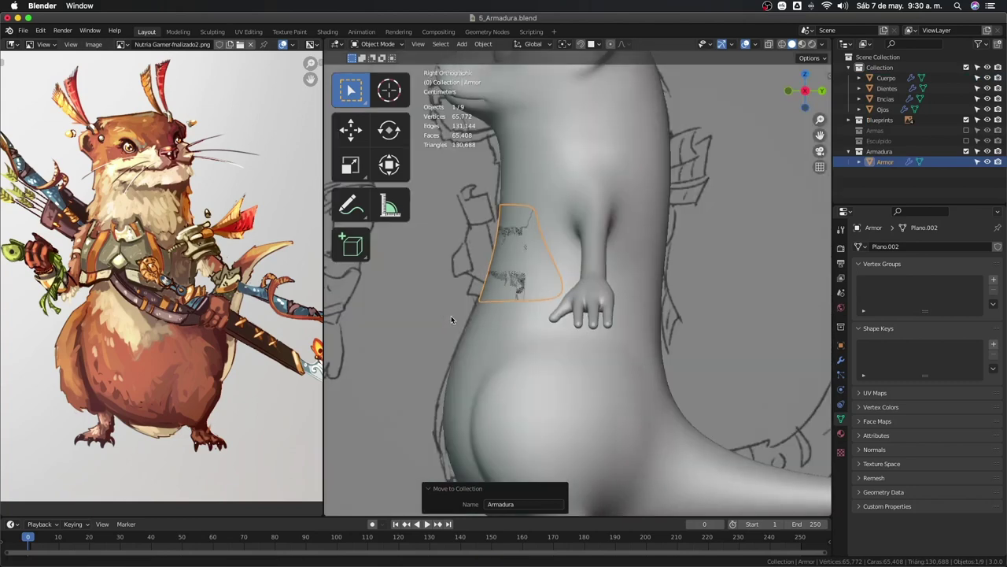
scroll(451, 316, "up", 3)
In edit mode with X-ray on, move the band's left-edge vertices onto the sketch outline.
key("Tab")
key("alt+z")
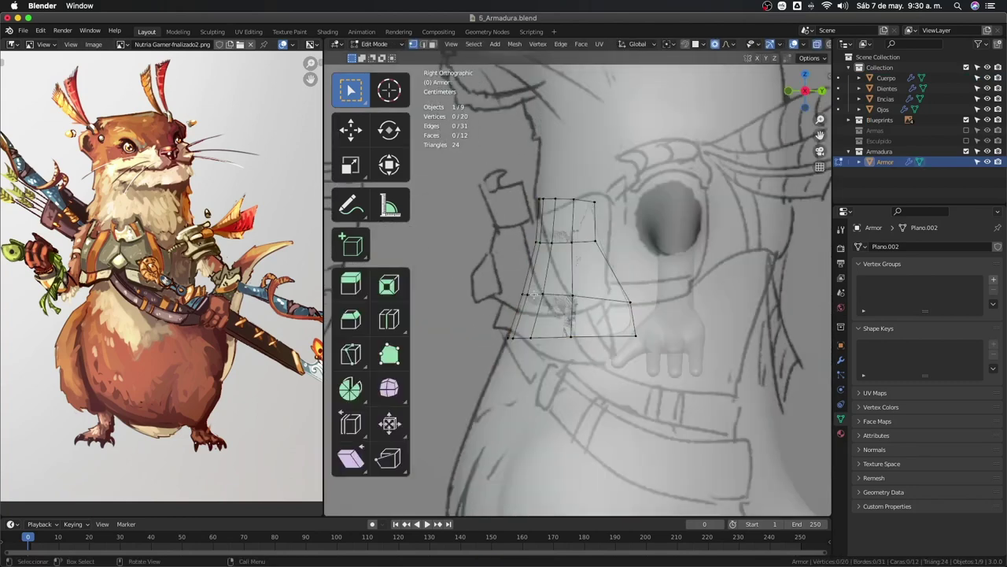
left_click_drag(531, 184, 532, 243)
left_click_drag(528, 285, 524, 277)
key("g")
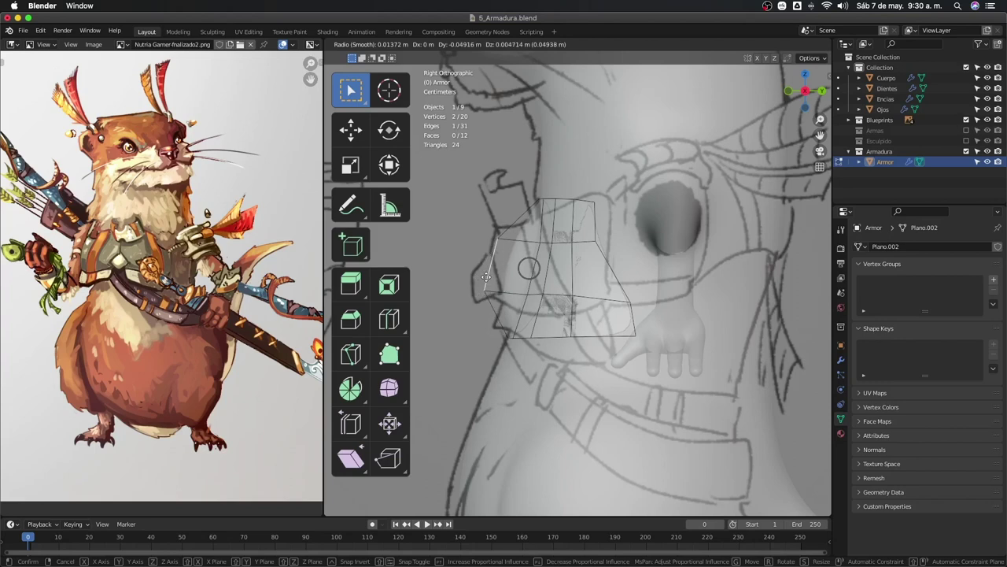
left_click(493, 273)
Reposition the upper-left vertex and pull the upper-left corner down onto the outline.
left_click(492, 247)
key("g")
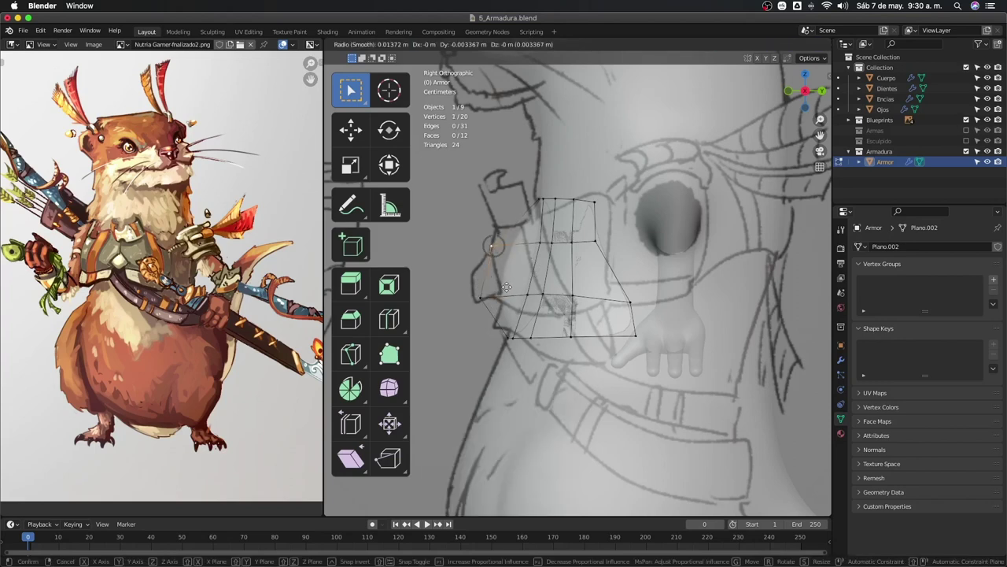
left_click(503, 295)
key("g")
left_click(495, 290)
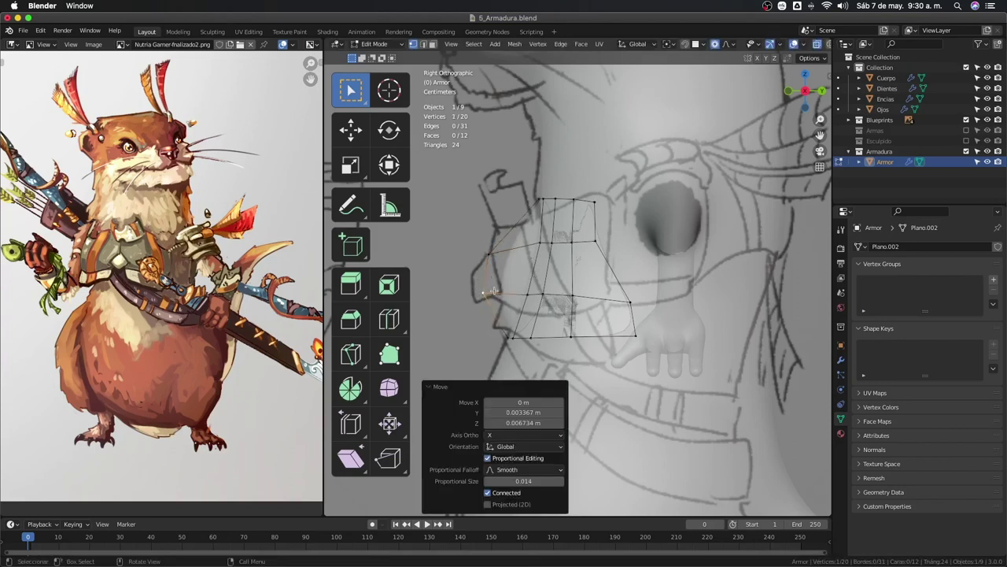
left_click(533, 200)
key("g")
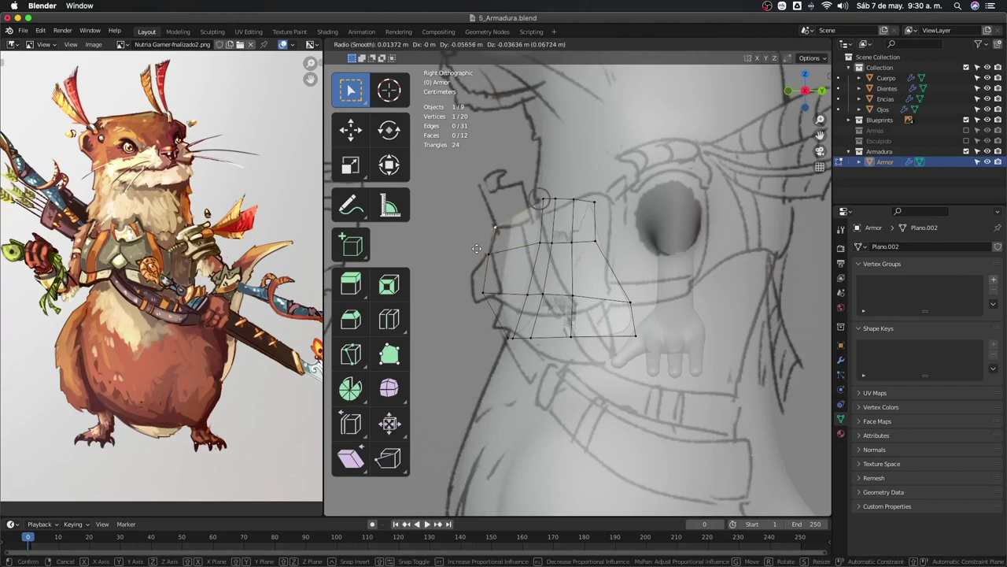
left_click(477, 249)
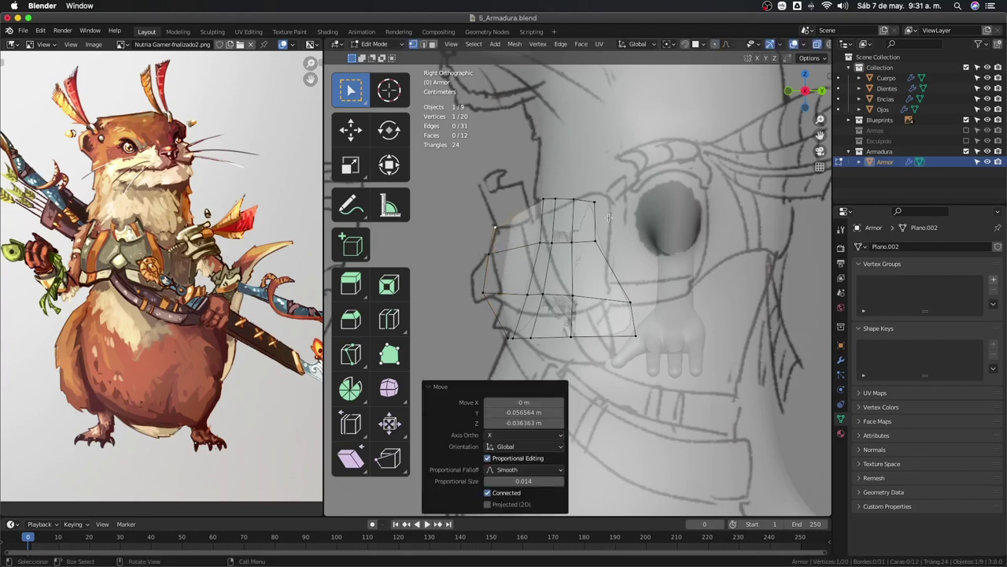
Move the top-left, left-edge and top band vertices onto the sketched outline.
left_click(549, 212)
key("g")
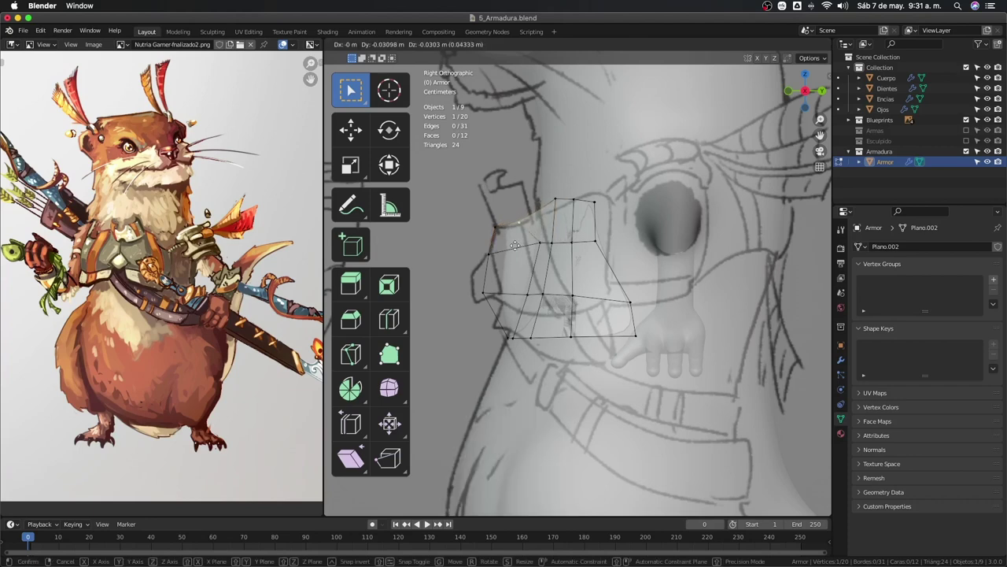
left_click(515, 246)
left_click(519, 245)
key("g")
left_click(505, 265)
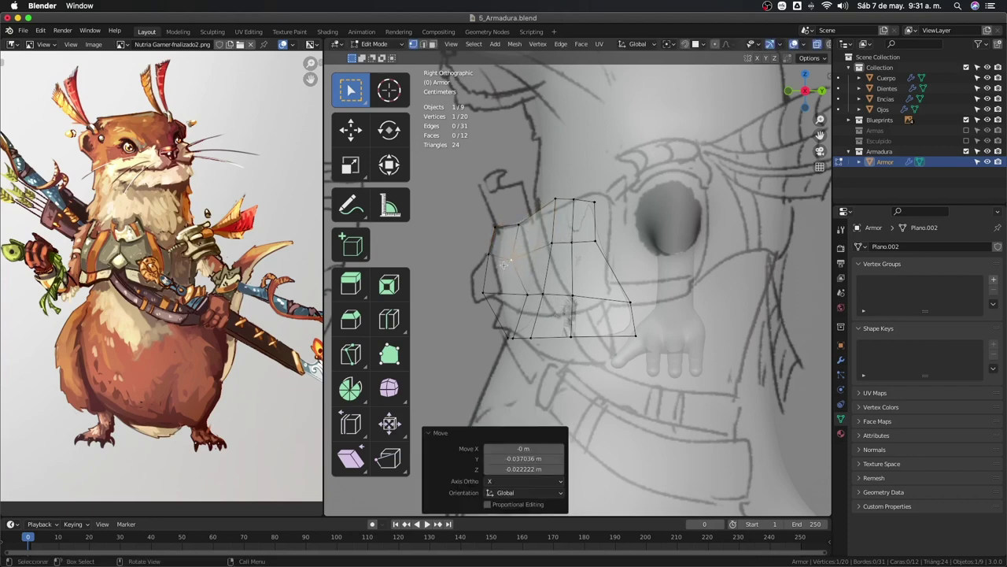
left_click(499, 305)
key("g")
left_click(495, 304)
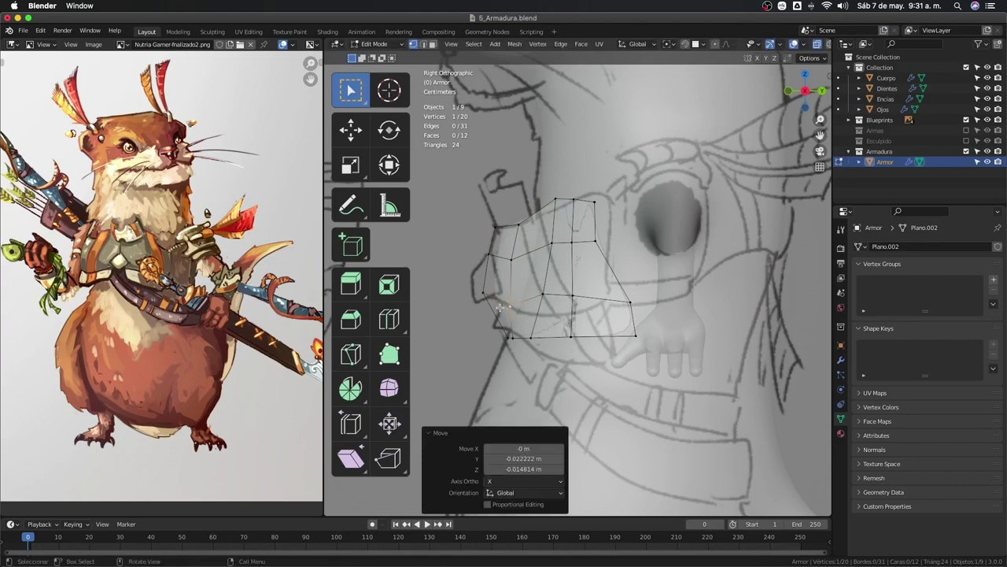
left_click(556, 211)
key("g")
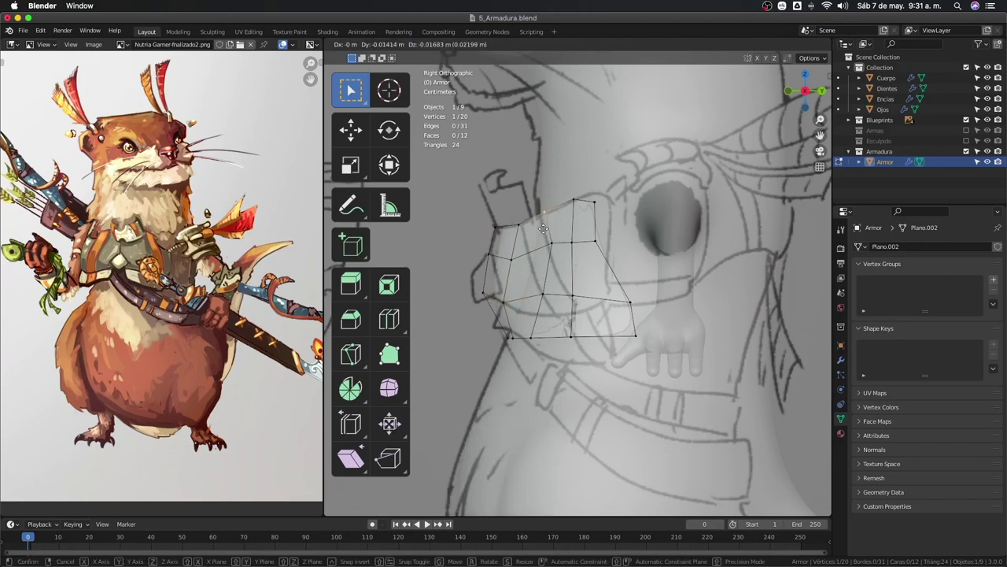
left_click(547, 229)
Place the top-right vertex and a lower band vertex along the armour outline.
left_click(574, 202)
key("g")
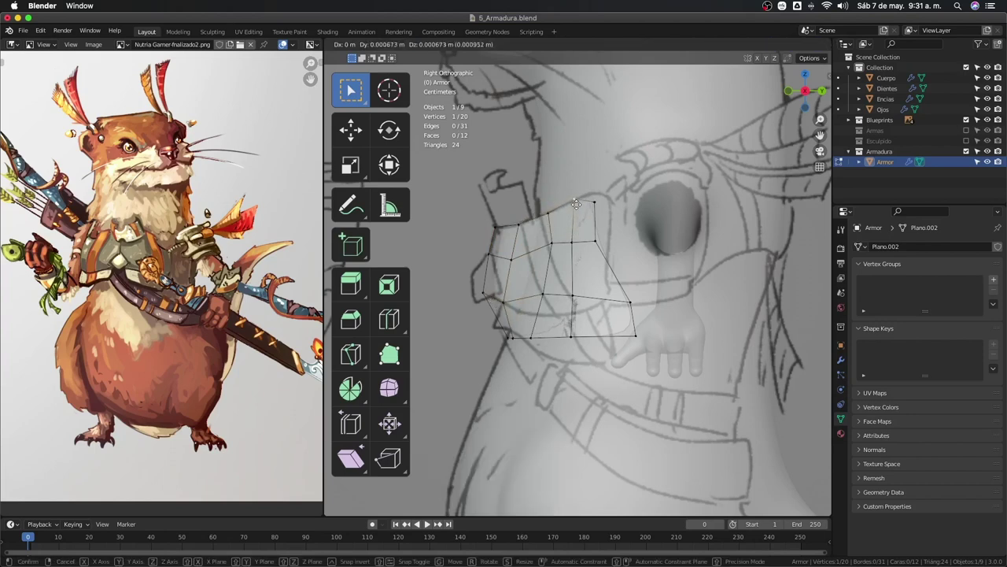
left_click(591, 203)
key("g")
left_click(607, 220)
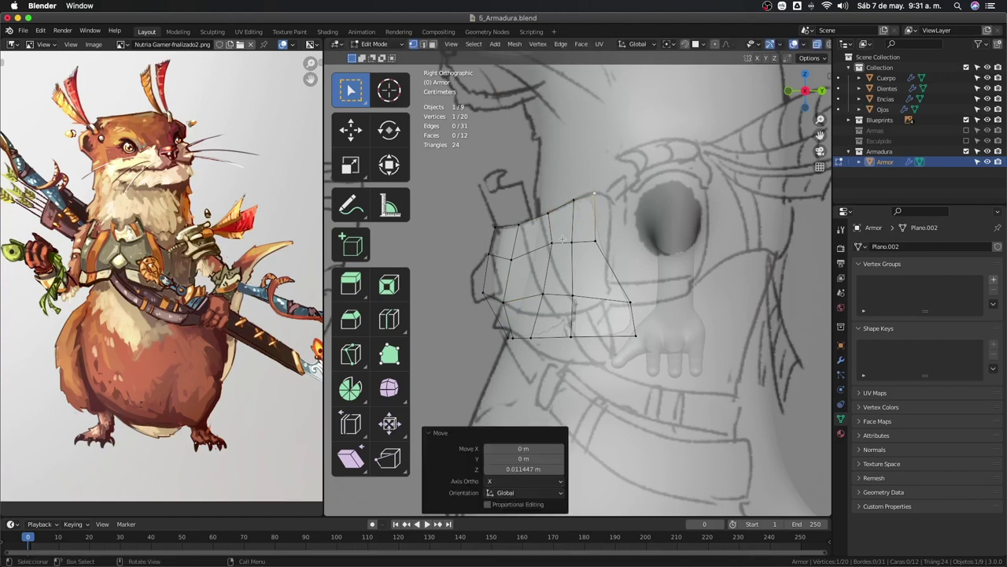
left_click(543, 243)
key("g")
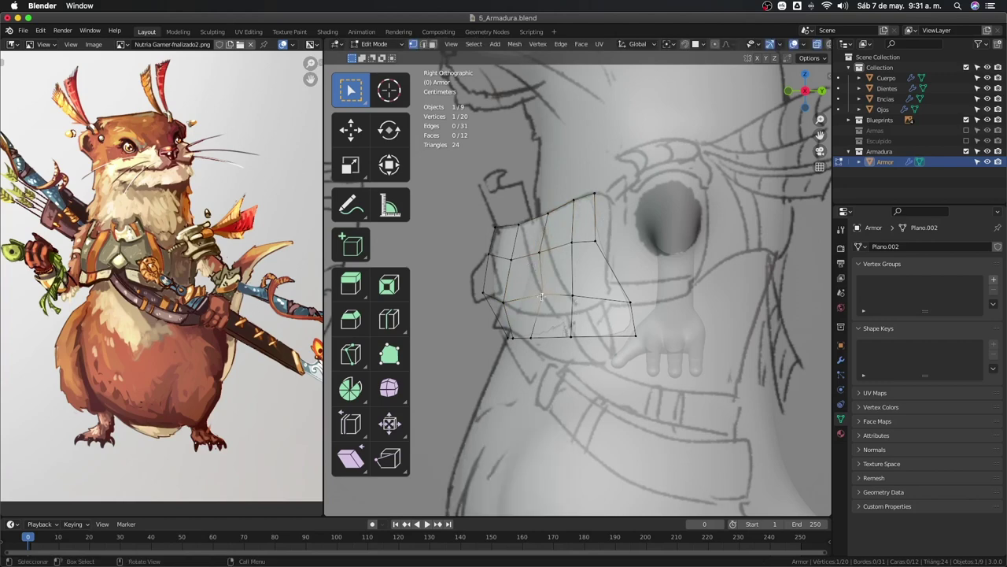
left_click(527, 317)
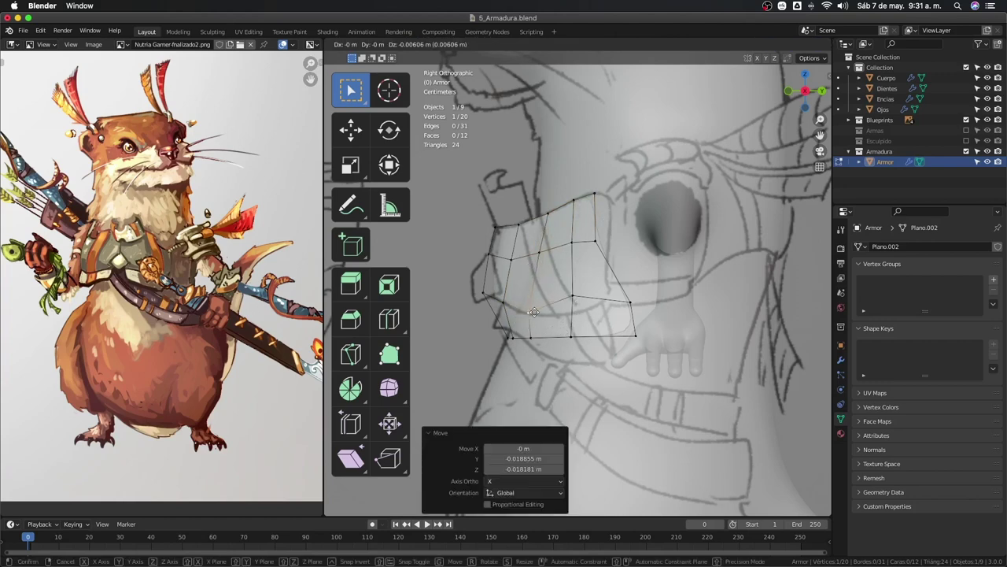
key("g")
left_click(551, 261)
Adjust the middle-row vertices so they sit on the sketched chest-armour line.
key("g")
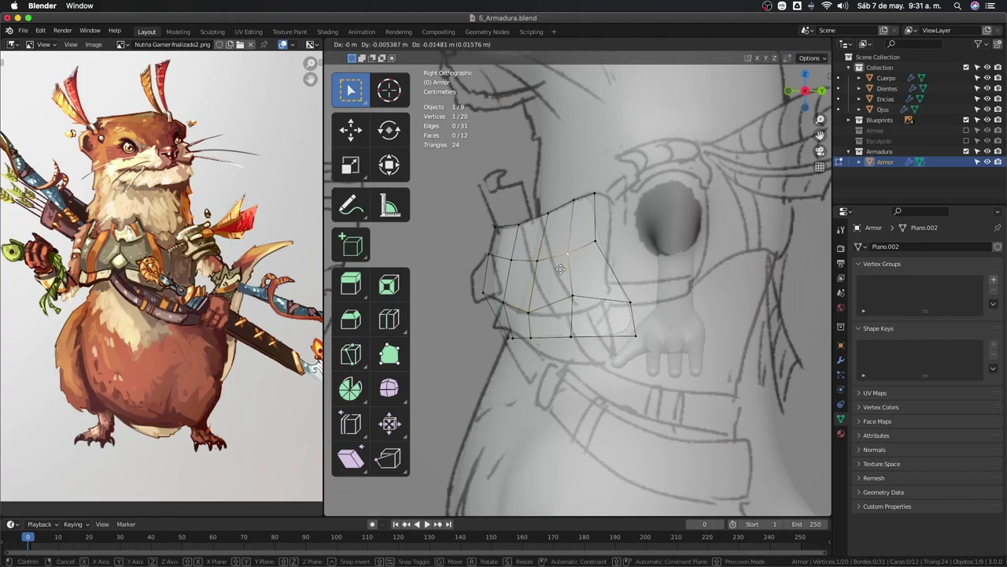
left_click(565, 283)
key("g")
left_click(551, 318)
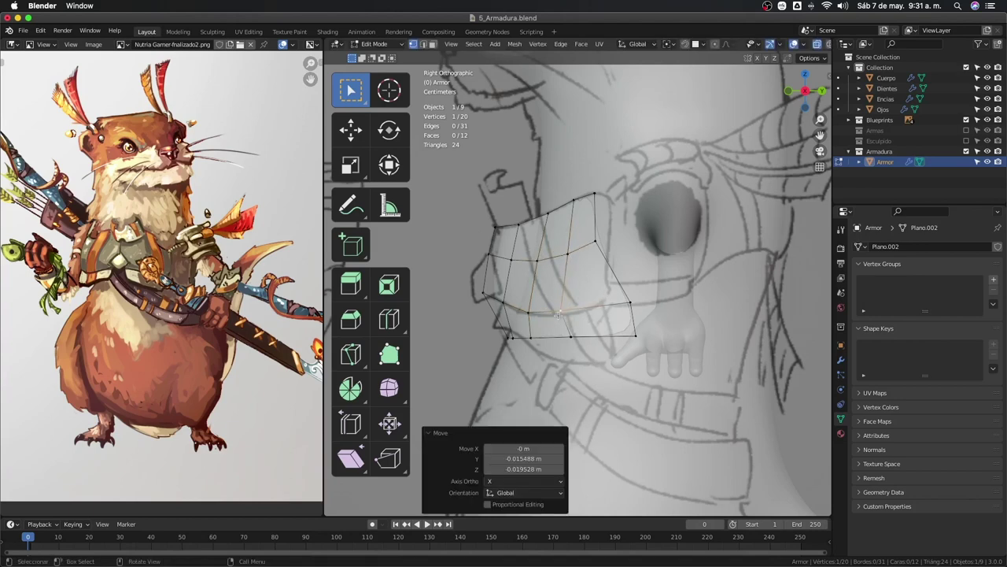
key("g")
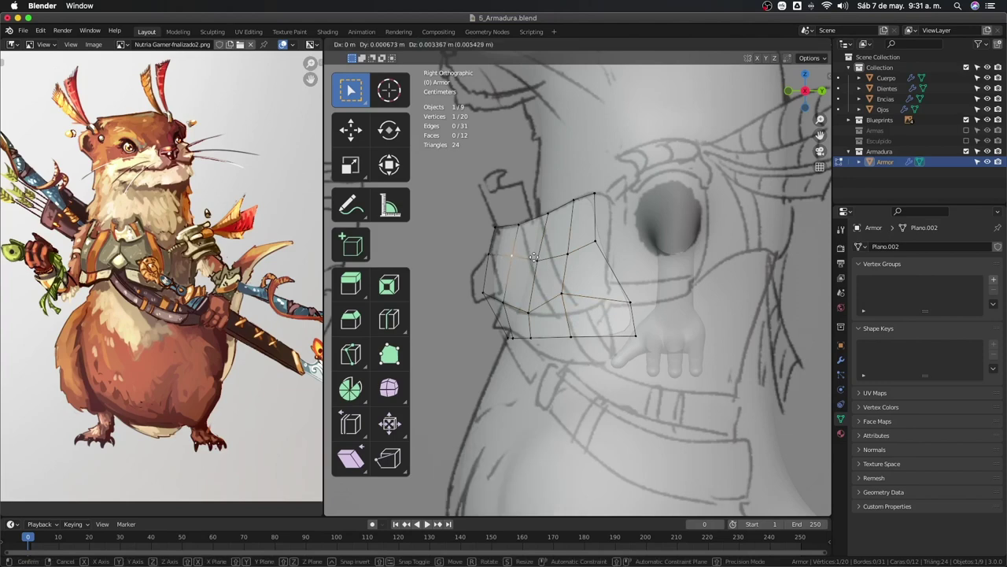
left_click(535, 263)
key("g")
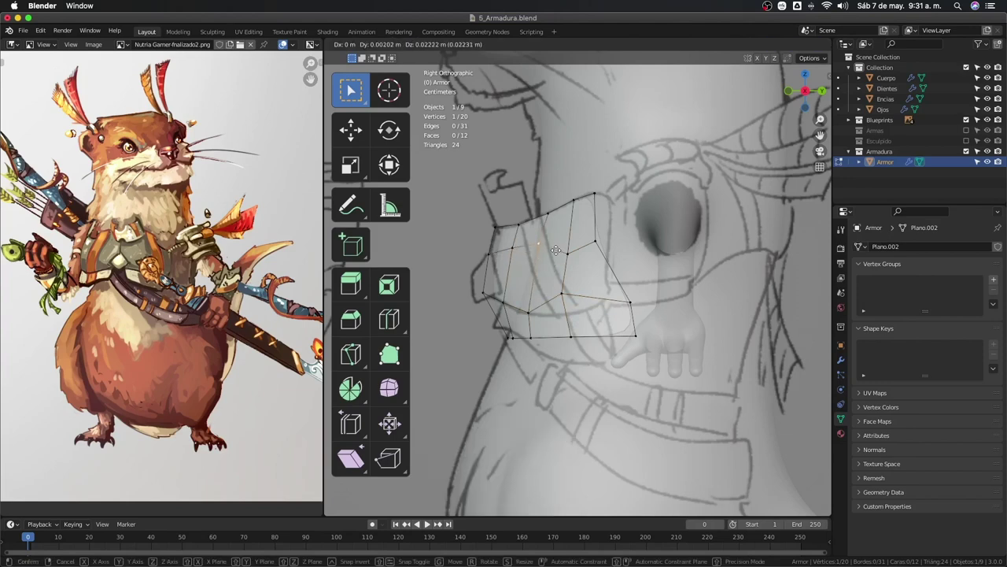
left_click(557, 250)
key("g")
left_click(594, 238)
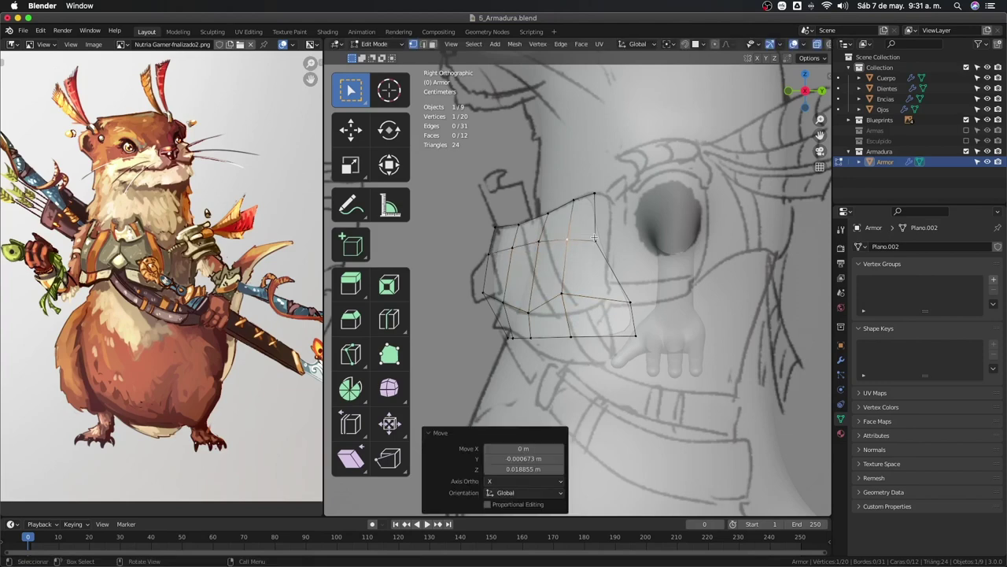
Shift the next band vertices leftward onto the sketch outline.
key("g")
left_click(611, 288)
key("g")
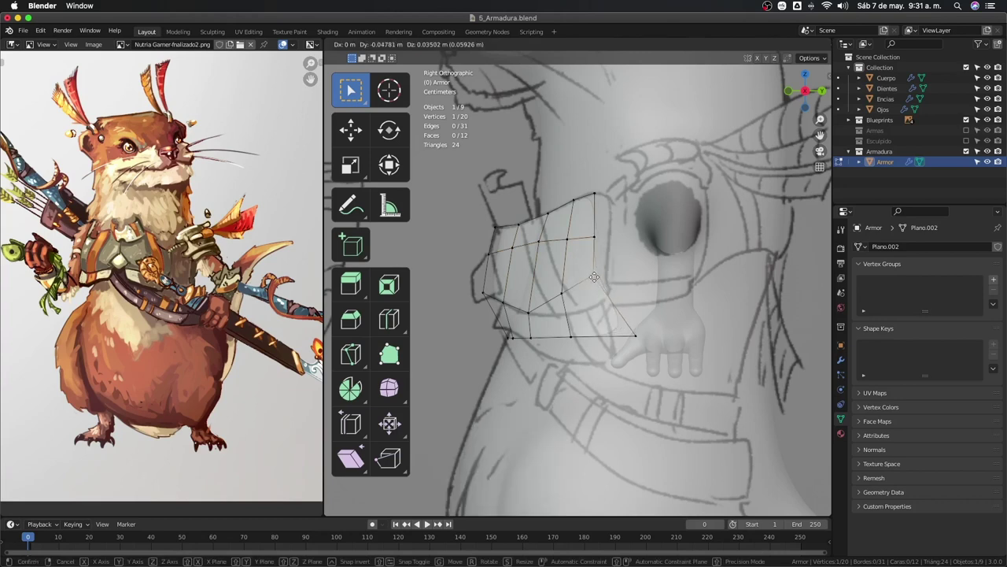
left_click(565, 290)
key("g")
left_click(542, 294)
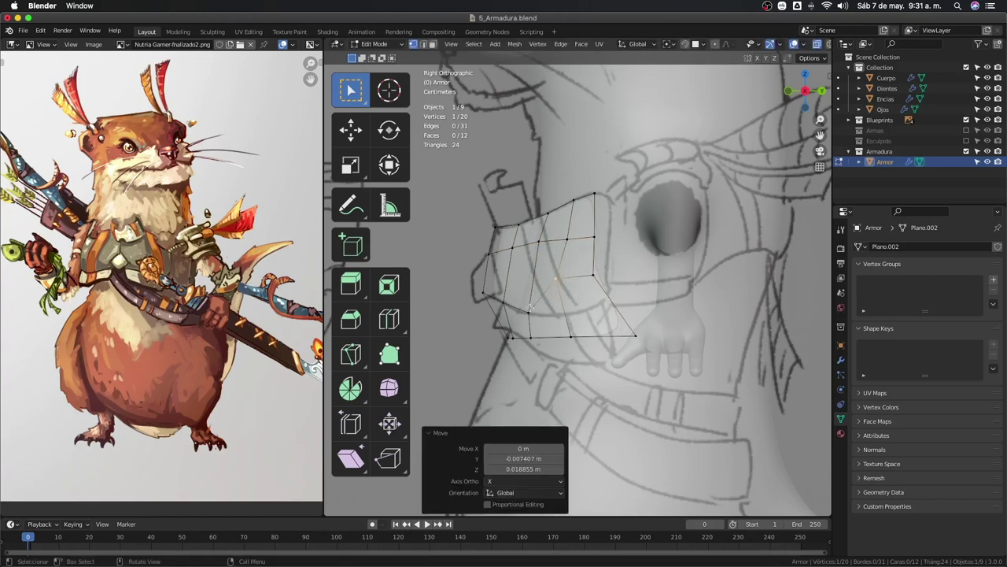
key("g")
left_click(530, 250)
key("g")
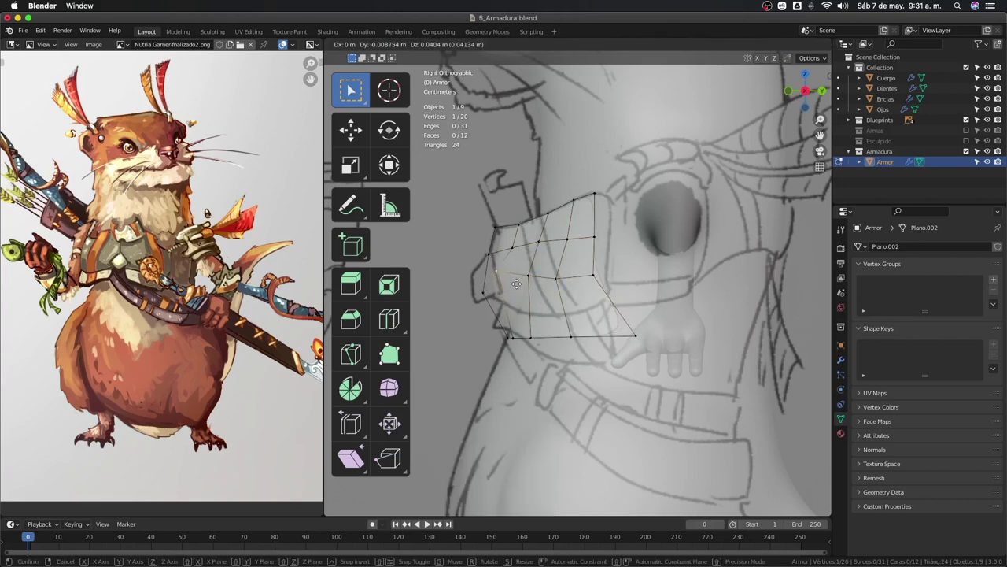
left_click(522, 290)
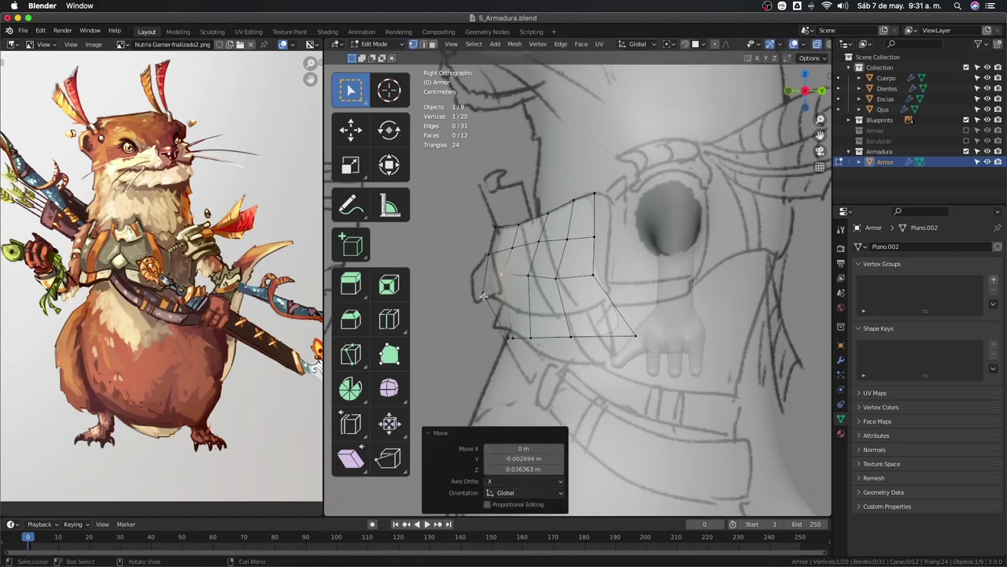
Set the left-edge and lower-left vertices on the outline and place a bottom vertex.
key("g")
left_click(498, 305)
key("g")
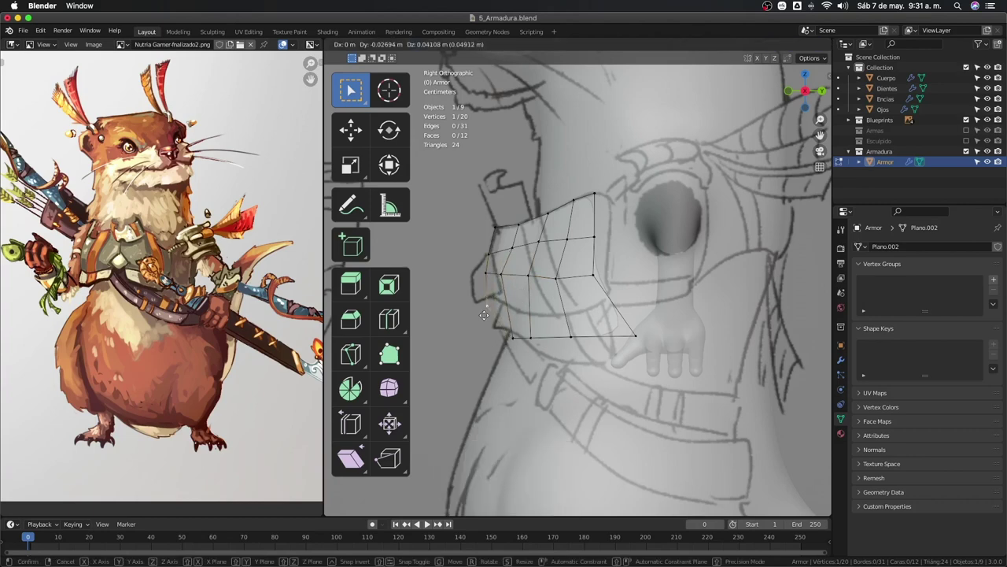
left_click(481, 303)
key("g")
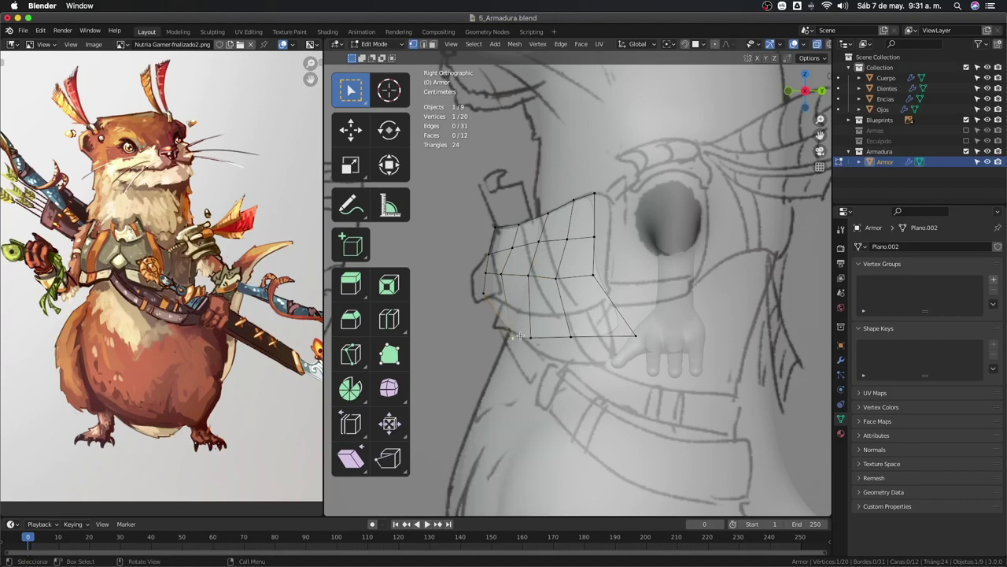
left_click(512, 303)
key("g")
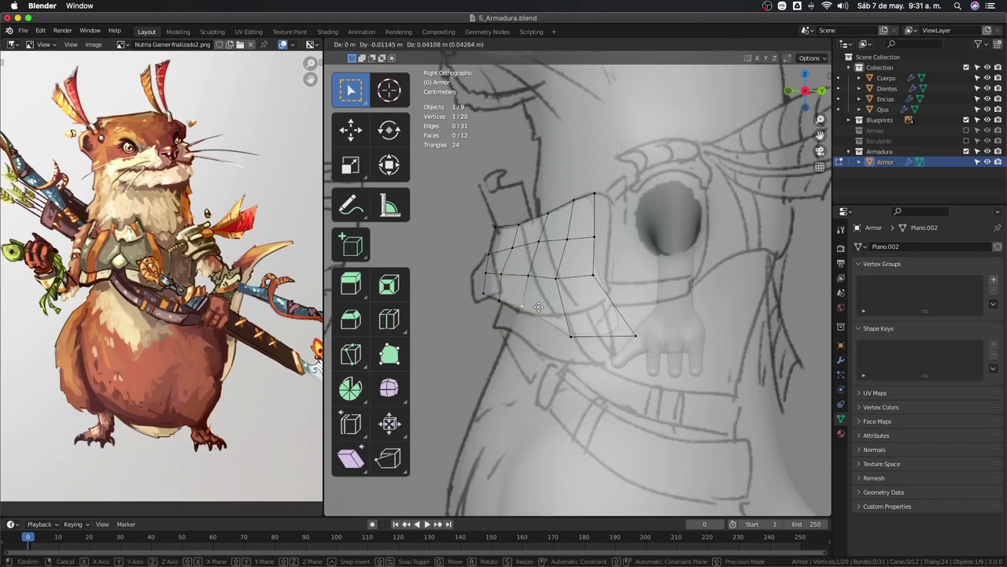
left_click(537, 314)
Fit the remaining bottom vertices, pulling the stray bottom-right vertex back near the band.
left_click(570, 335)
key("g")
left_click(549, 314)
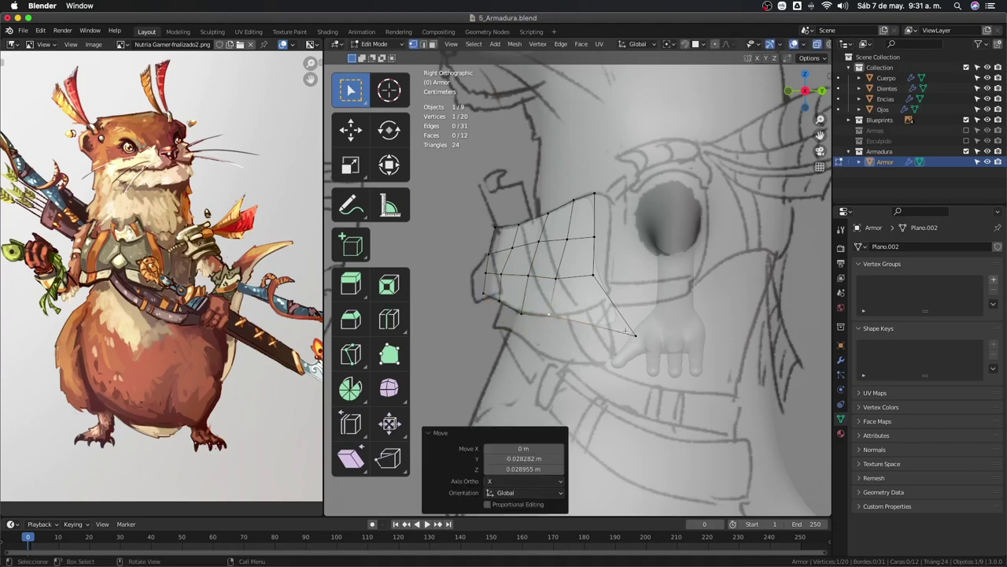
left_click(635, 331)
key("g")
left_click(596, 302)
middle_click_drag(597, 302, 566, 314)
From front view, pull the band's left vertex column toward the body along Y.
key("KP_1")
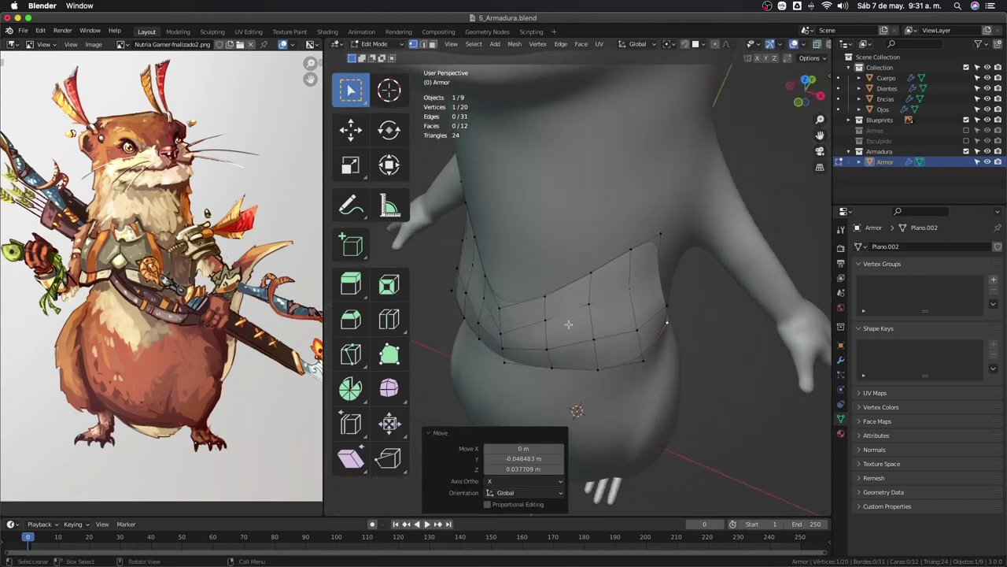
left_click(476, 311, "alt")
mouse_move(476, 310)
middle_mouse_down()
mouse_move(493, 362)
mouse_move(525, 279)
middle_mouse_up()
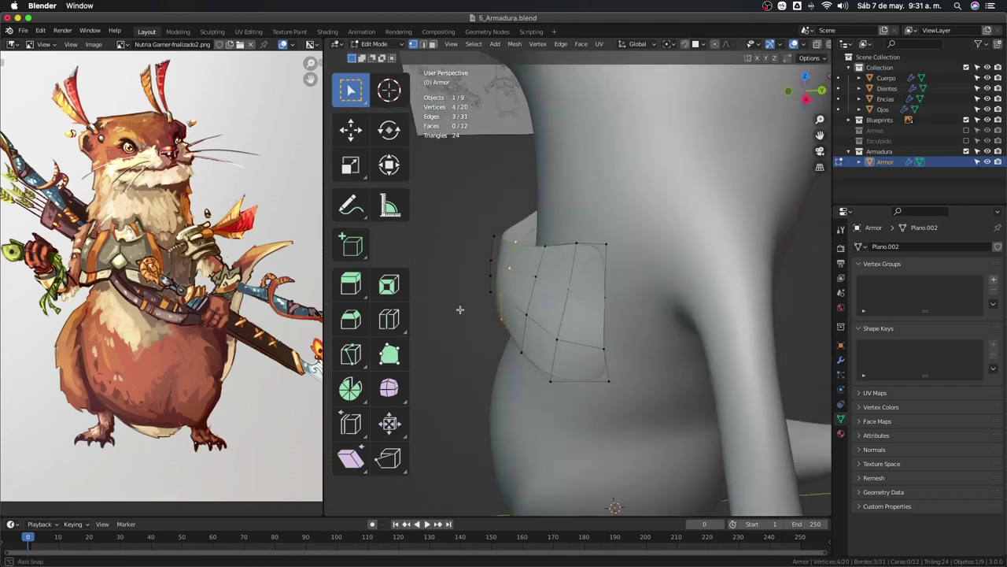
key("g")
key("y")
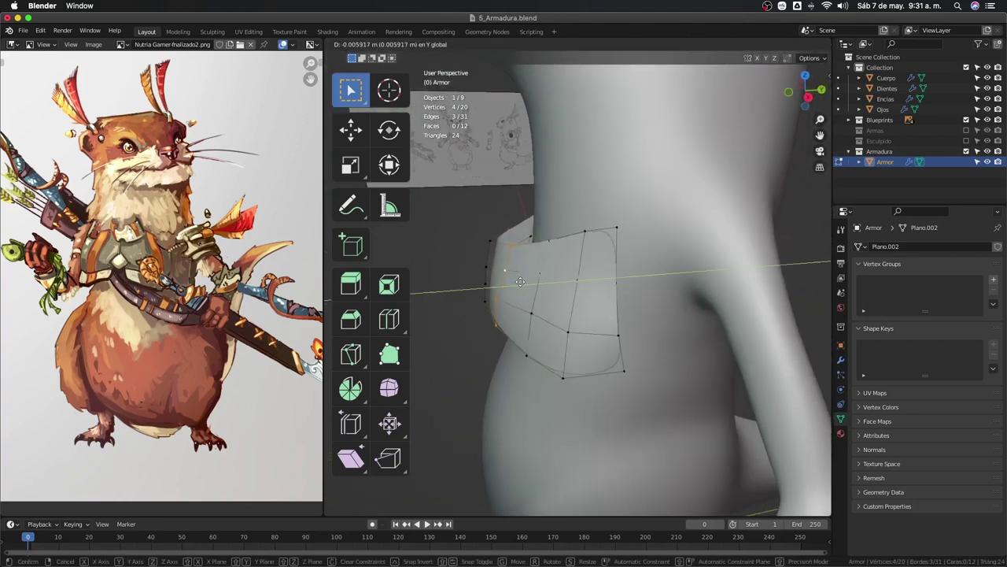
left_click(520, 281)
Tuck the two top-left band vertices against the torso along Y (-0.011373 m).
left_click(504, 236)
left_click(508, 250, "shift")
key("g")
key("y")
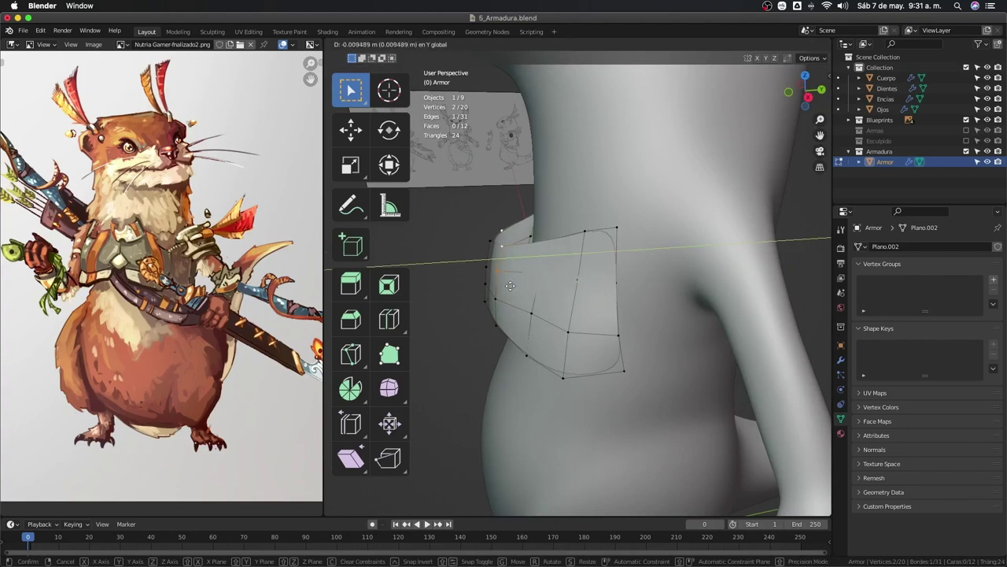
left_click(510, 285)
mouse_move(510, 284)
middle_mouse_down()
mouse_move(699, 275)
mouse_move(592, 299)
middle_mouse_up()
In front view, adjust the centre top vertex of the band vertically along Z.
key("KP_1")
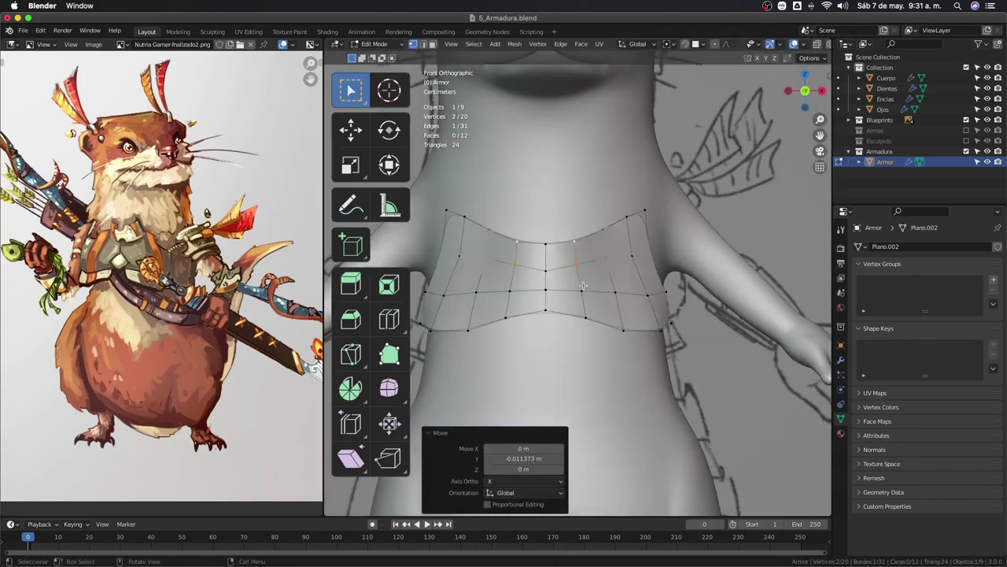
left_click(551, 242)
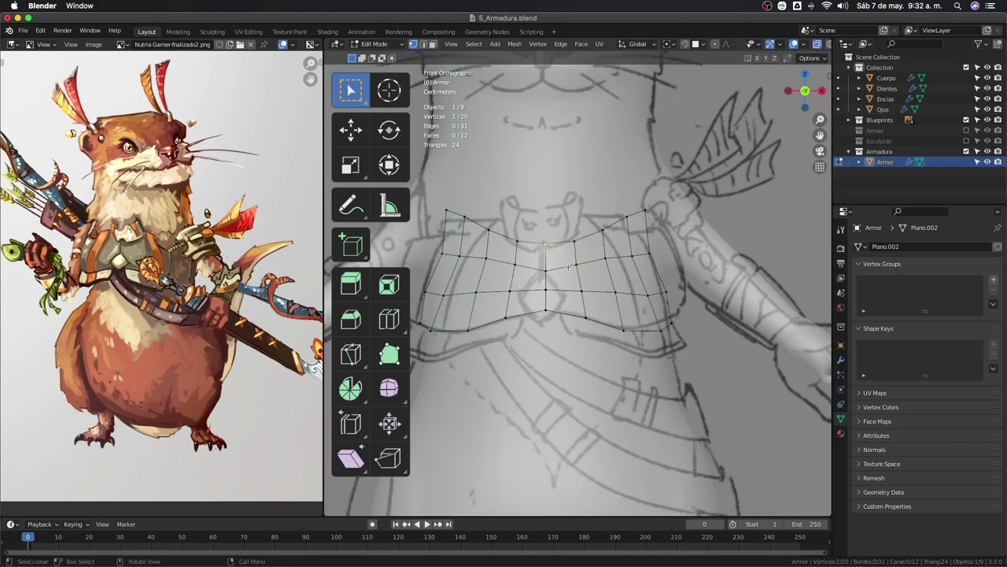
scroll(569, 274, "down", 1)
scroll(564, 270, "up", 2)
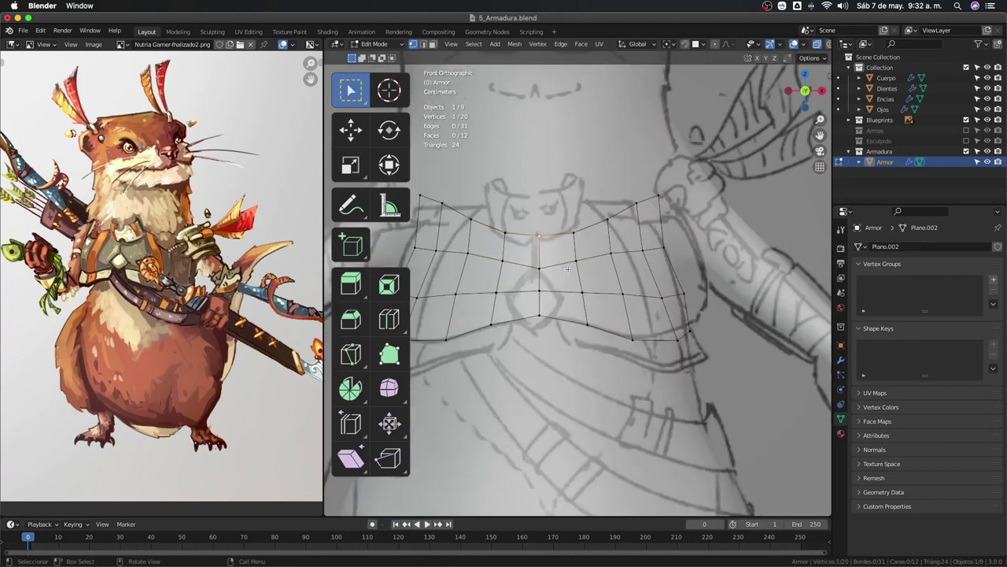
key("g")
key("z")
left_click(571, 261)
key("g")
key("z")
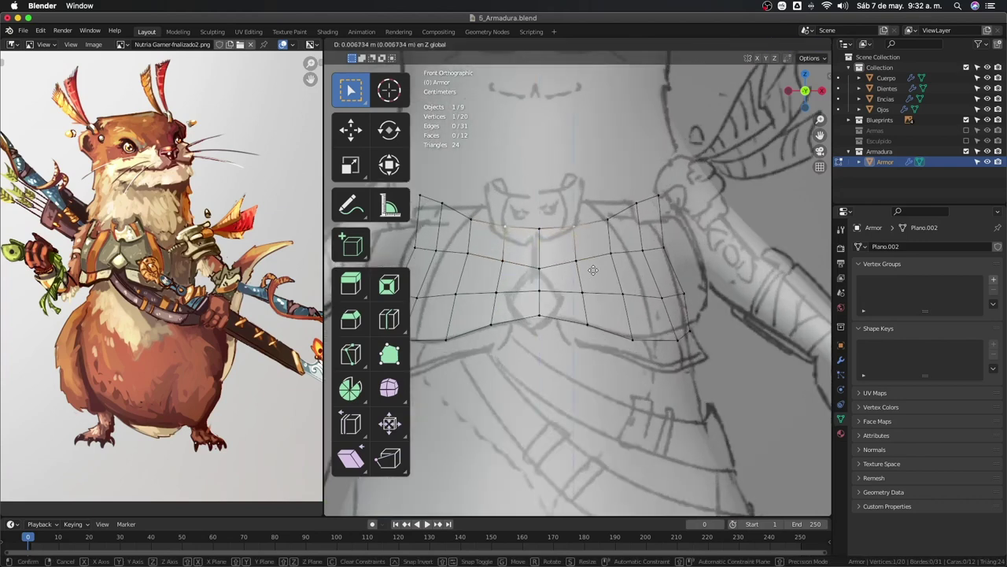
left_click(593, 266)
Lower three more top-row vertices along Z to follow the sketched collar.
left_click(470, 219)
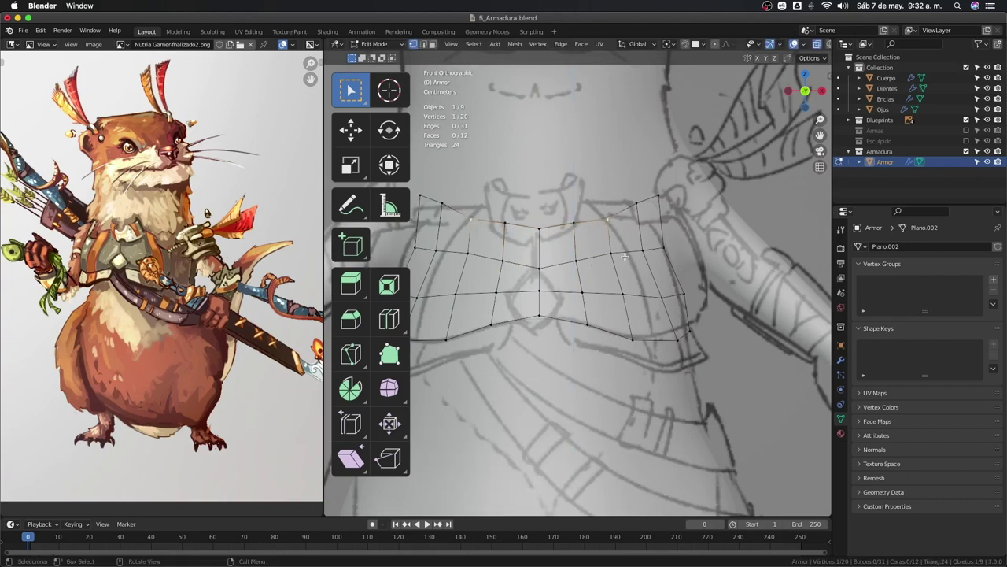
key("g")
key("z")
left_click(631, 220)
left_click(635, 207)
key("g")
key("z")
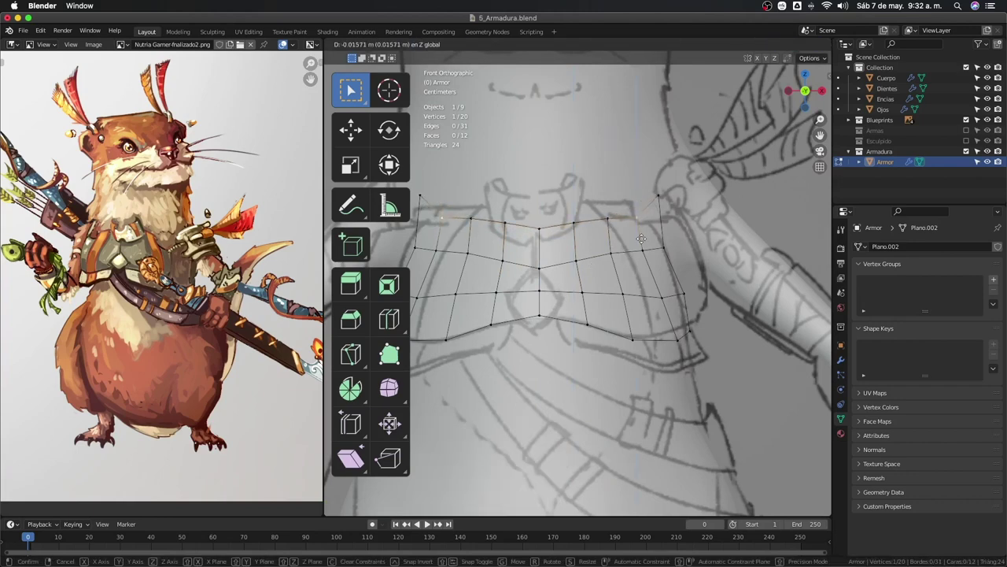
left_click(641, 239)
left_click(655, 193)
key("g")
key("z")
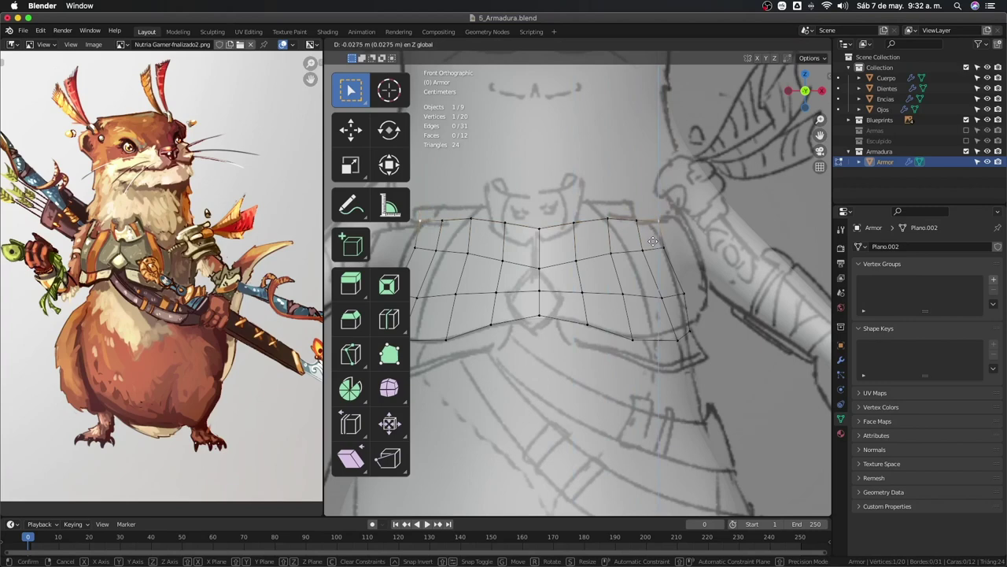
left_click(653, 242)
Shift the collar vertices sideways along X to match the sketch.
key("g")
key("z")
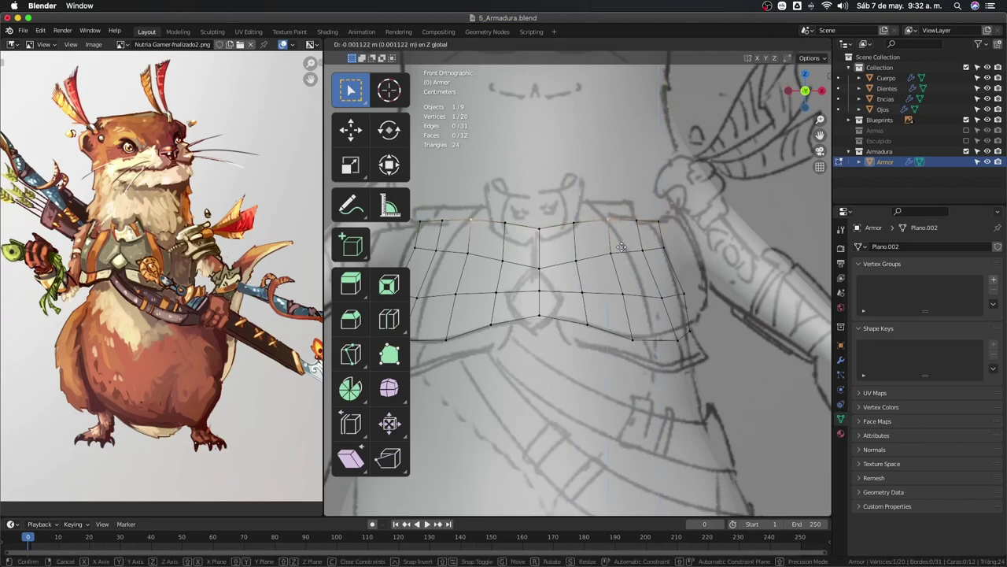
left_click(625, 244)
key("g")
key("x")
left_click(627, 249)
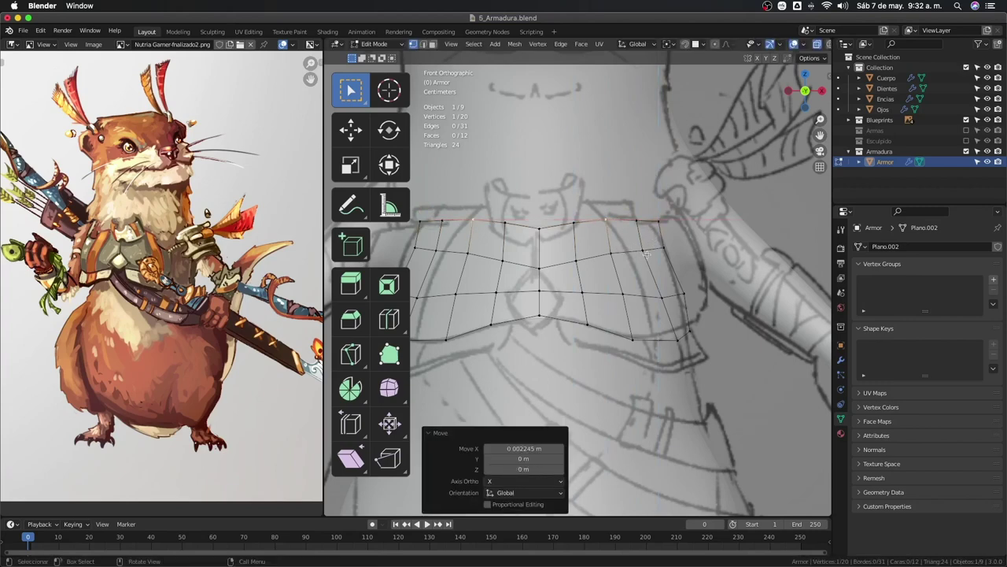
key("g")
key("x")
left_click(686, 279)
key("g")
key("x")
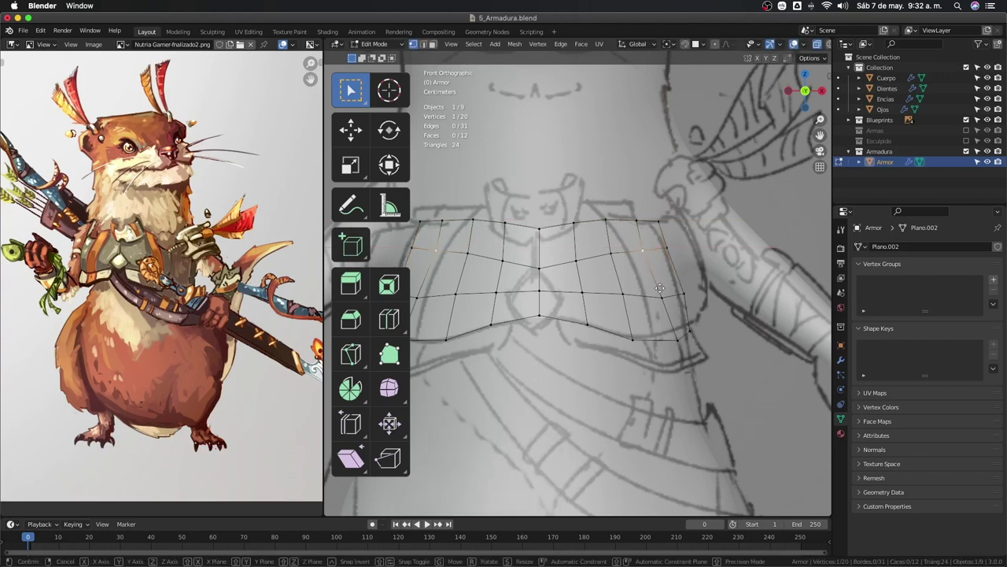
left_click(669, 291)
Place the mirrored vertices on the outline and slide them along their edges.
key("g")
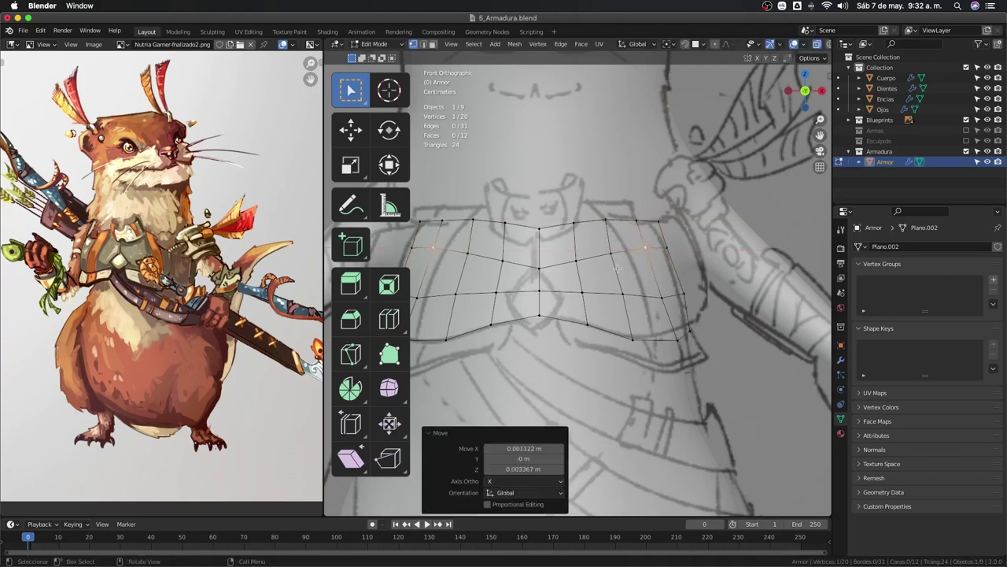
left_click(641, 276)
key("g")
left_click(642, 272)
key("g")
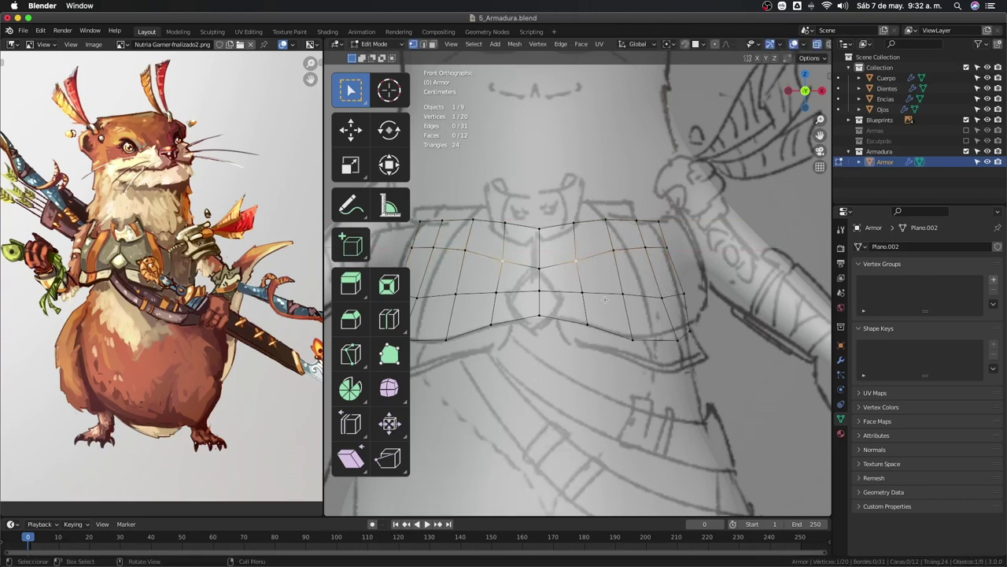
left_click(536, 275)
key("g")
key("g")
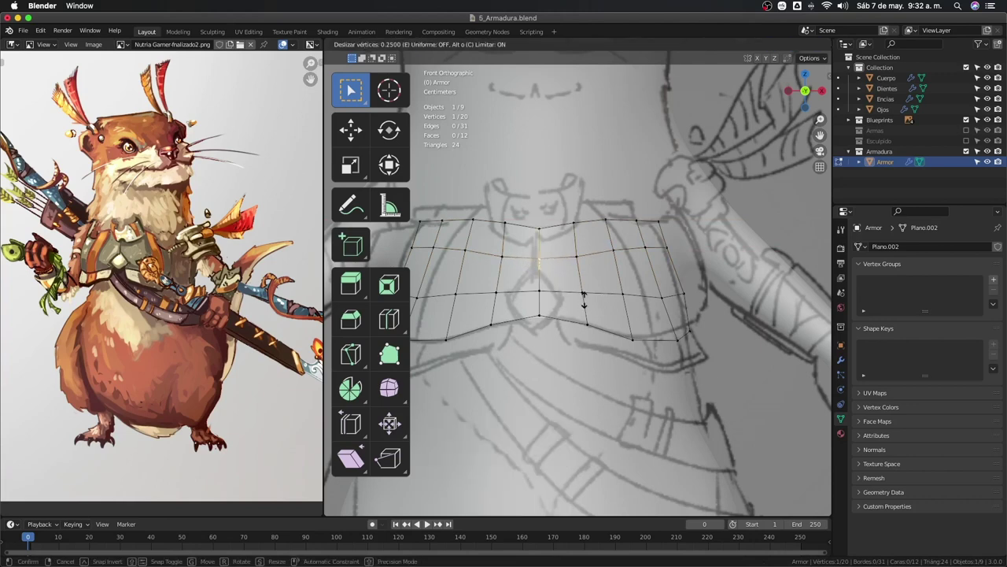
left_click(583, 298)
Extrude a new vertex upward from the side of the collar edge.
mouse_move(584, 298)
middle_mouse_down()
mouse_move(476, 359)
mouse_move(560, 380)
middle_mouse_up()
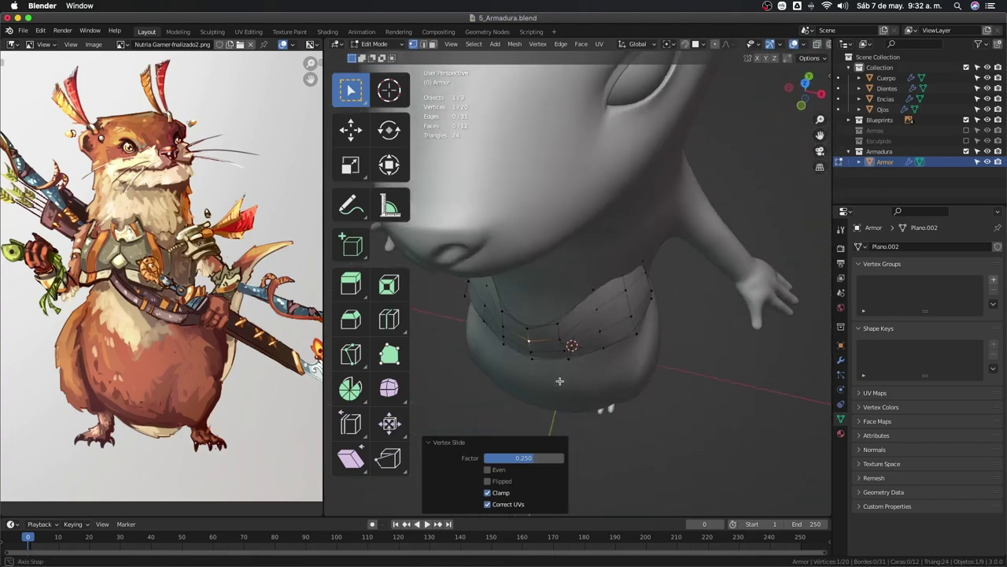
middle_click_drag(560, 380, 659, 295)
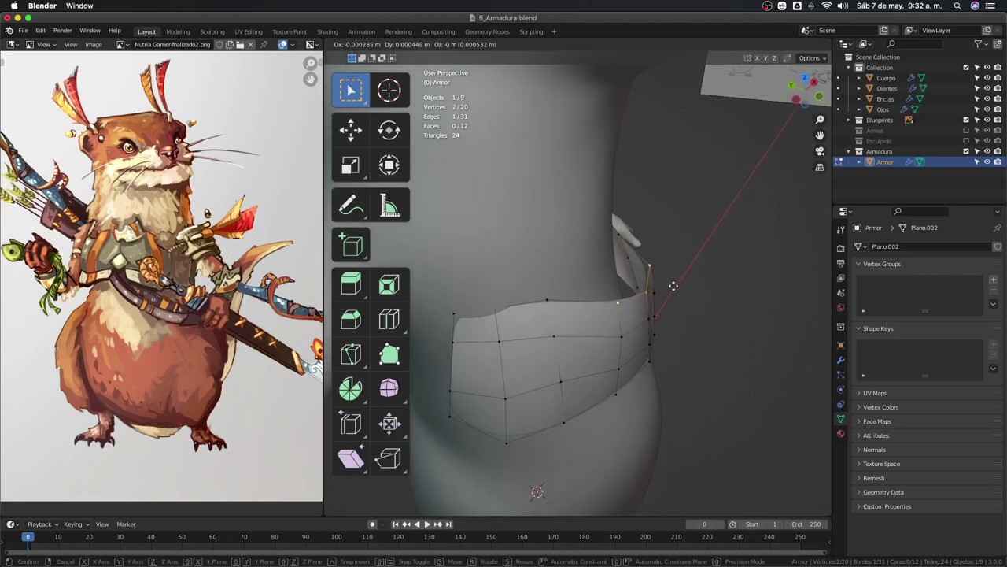
key("e")
left_click(657, 285)
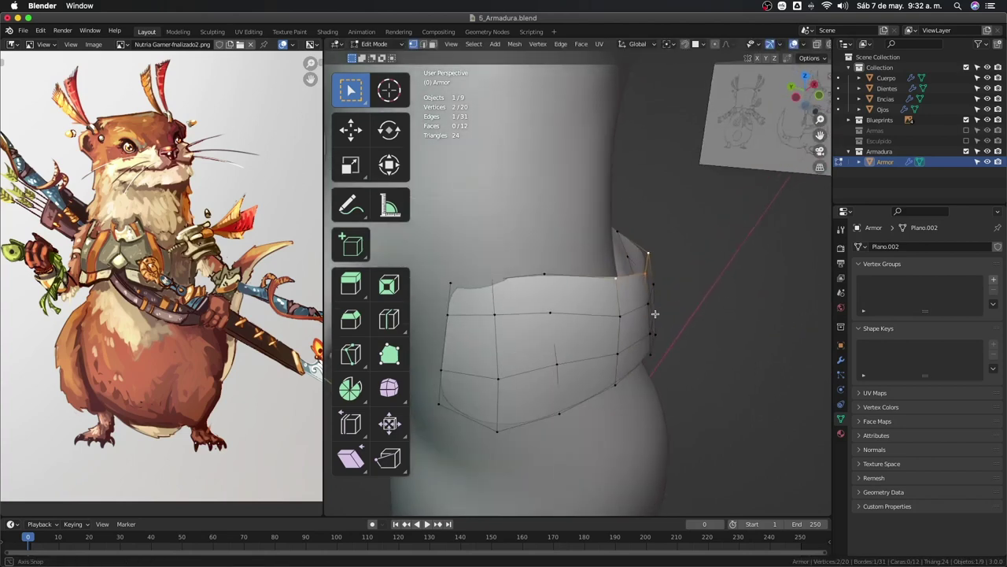
In side view with X-ray, tuck the left-edge vertices 0.022895 m along Y against the body.
key("KP_3")
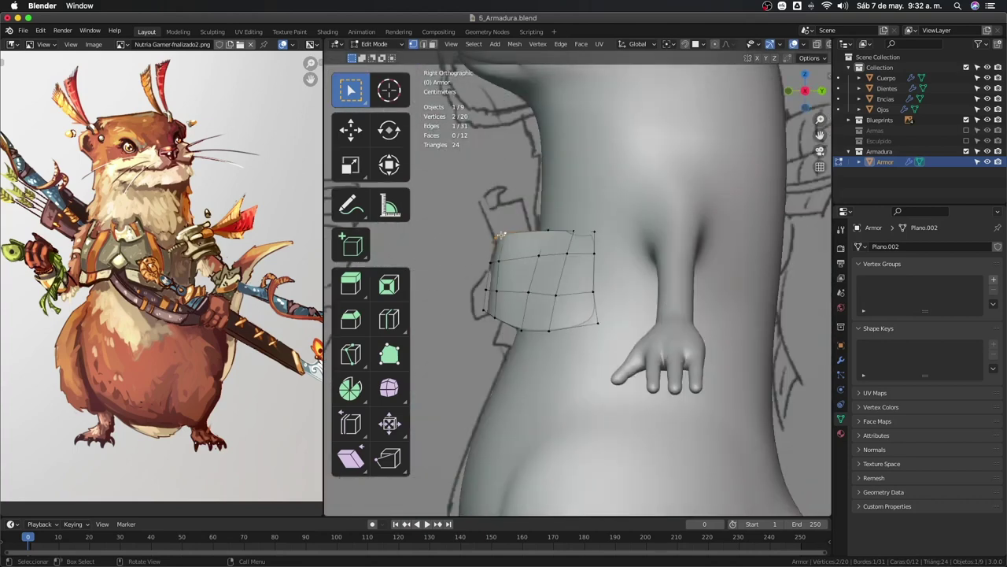
key("alt+z")
key("alt+z")
key("alt+z")
left_click_drag(479, 216, 504, 335)
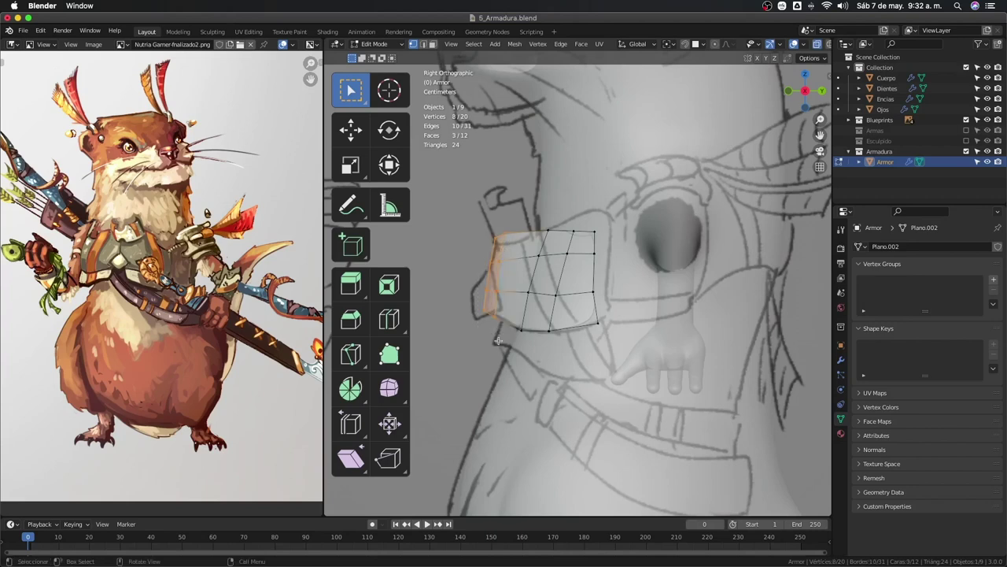
key("g")
key("y")
left_click(516, 340)
mouse_move(516, 340)
middle_mouse_down()
mouse_move(584, 350)
mouse_move(556, 326)
mouse_move(564, 312)
mouse_move(643, 275)
mouse_move(708, 295)
middle_mouse_up()
scroll(583, 350, "up", 4)
key("Tab")
key("Tab")
Switch the armor band into Sculpt Mode and show its modifier stack.
key("ctrl+Tab")
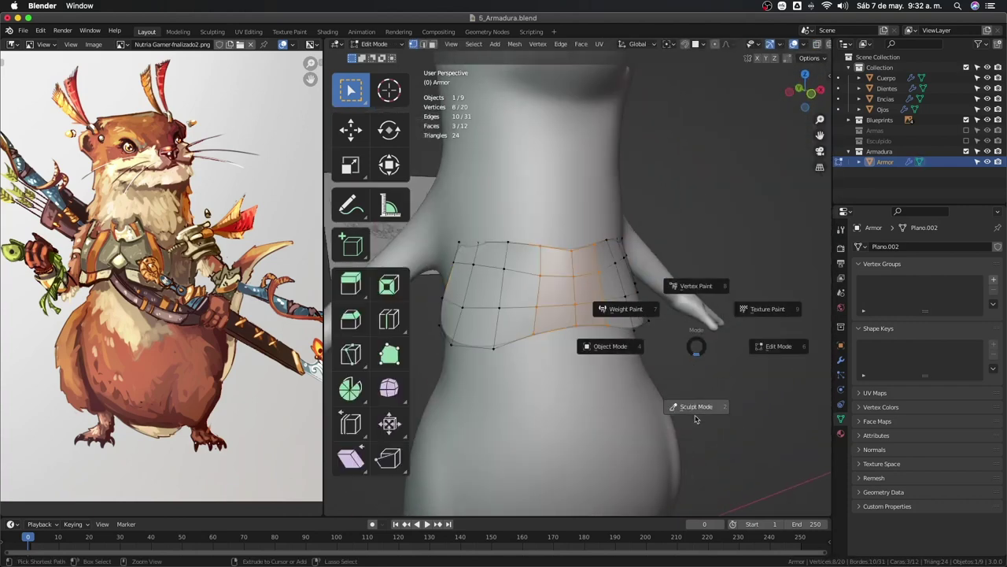
left_click(698, 414)
mouse_move(704, 370)
middle_mouse_down()
mouse_move(652, 338)
mouse_move(618, 281)
mouse_move(630, 265)
mouse_move(618, 242)
mouse_move(871, 312)
middle_mouse_up()
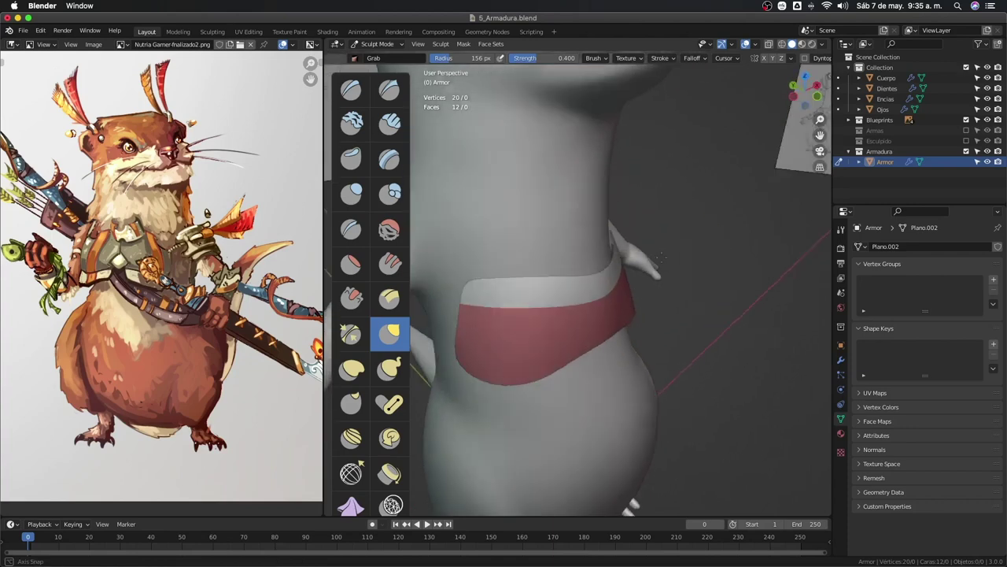
left_click(841, 360)
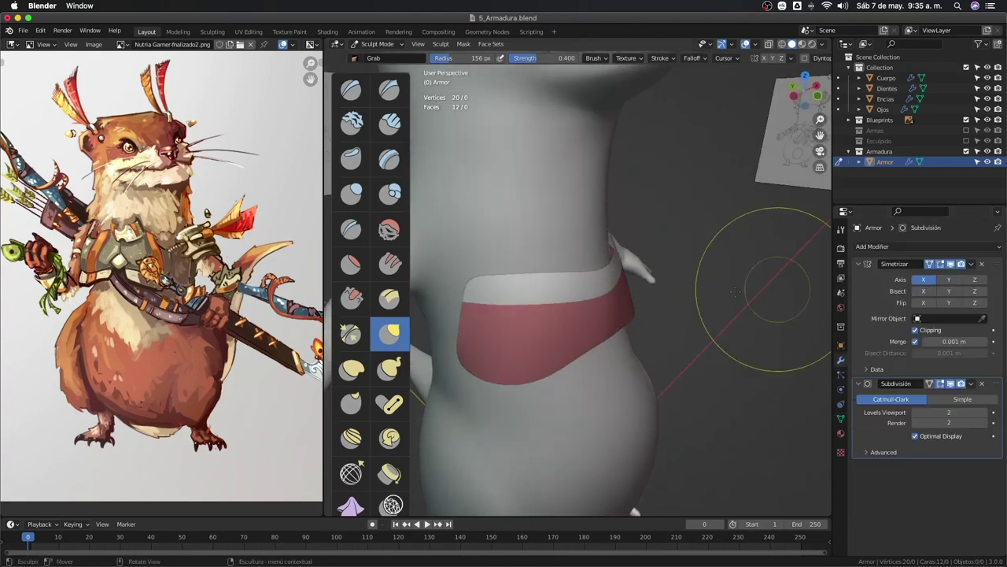
Toggle the Simetrizar mirror's viewport display off and back on, then draw the viewport as wireframe.
middle_click_drag(576, 211, 580, 177)
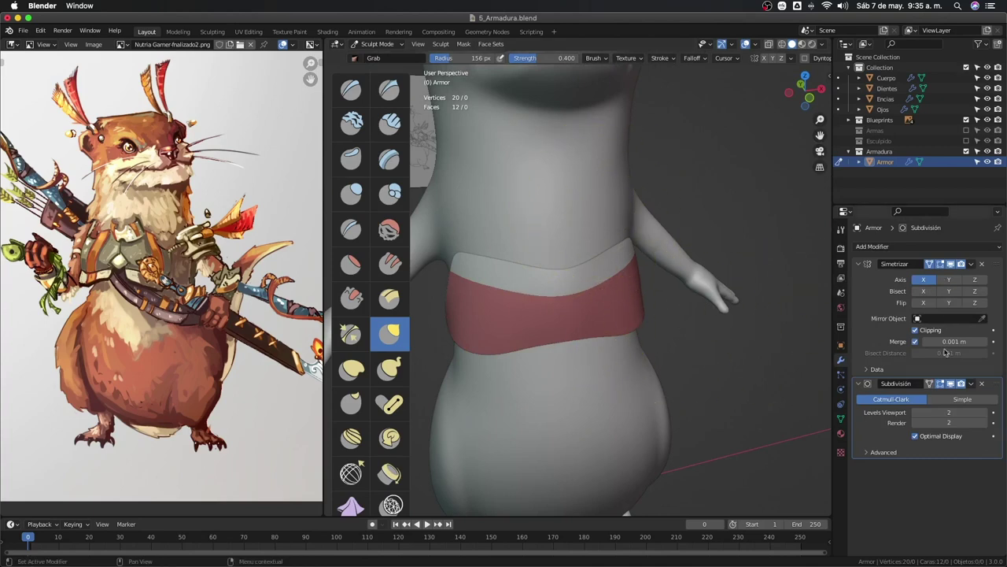
left_click(952, 264)
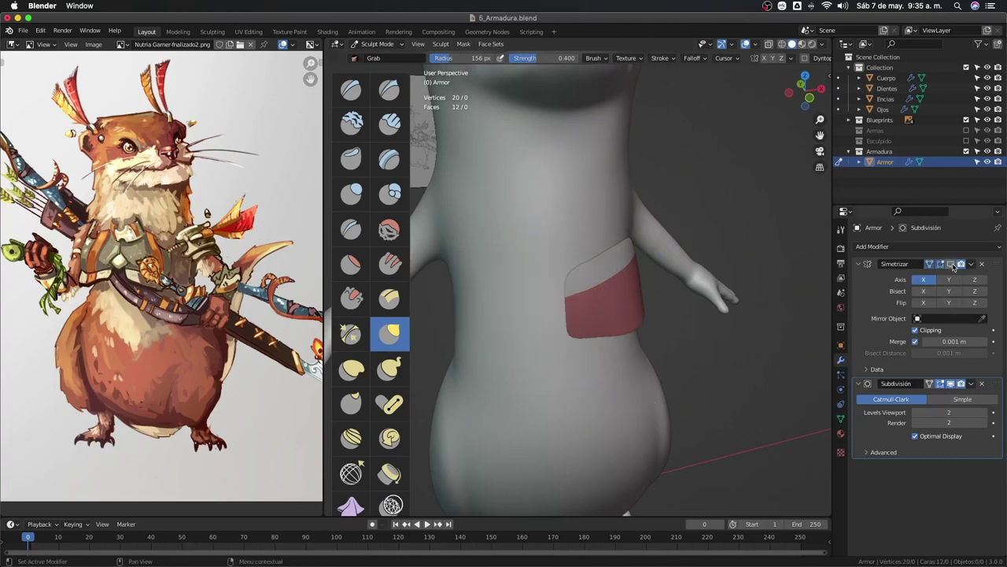
left_click(952, 264)
mouse_move(637, 330)
middle_mouse_down()
mouse_move(602, 303)
mouse_move(571, 315)
mouse_move(562, 252)
mouse_move(562, 285)
mouse_move(525, 364)
mouse_move(543, 288)
mouse_move(496, 327)
middle_mouse_up()
key("z")
left_click(492, 317)
Shrink the Grab brush radius from 156 px to 39 px, checking the band in front and side views.
middle_click_drag(517, 292, 535, 288)
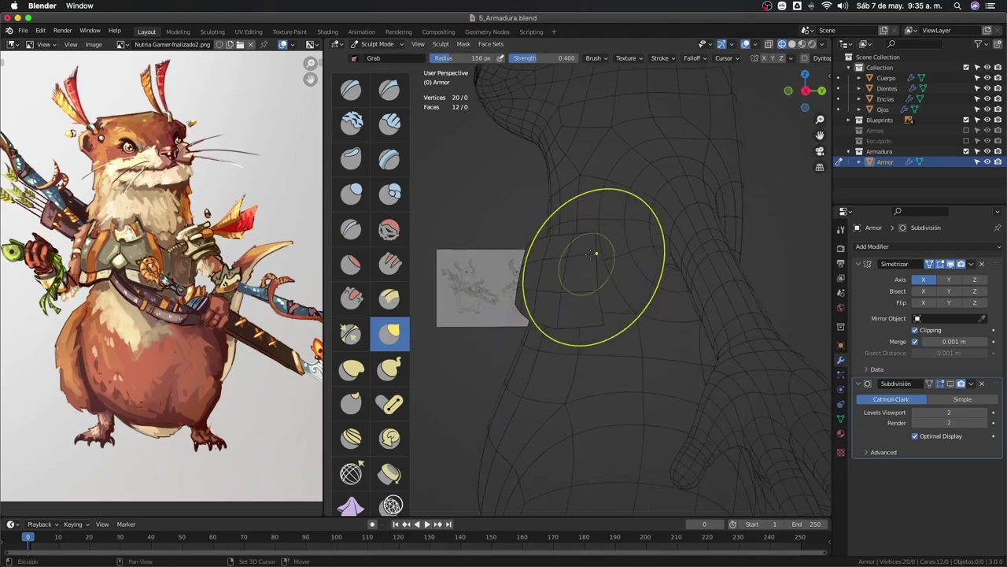
mouse_move(582, 256)
middle_mouse_down()
mouse_move(523, 275)
mouse_move(607, 330)
mouse_move(630, 289)
mouse_move(624, 262)
mouse_move(606, 248)
mouse_move(641, 258)
mouse_move(618, 299)
mouse_move(630, 369)
mouse_move(619, 314)
mouse_move(628, 309)
mouse_move(608, 293)
mouse_move(603, 310)
mouse_move(518, 246)
mouse_move(612, 259)
mouse_move(540, 291)
mouse_move(535, 263)
middle_mouse_up()
key("bracketleft")
key("bracketleft")
key("bracketleft")
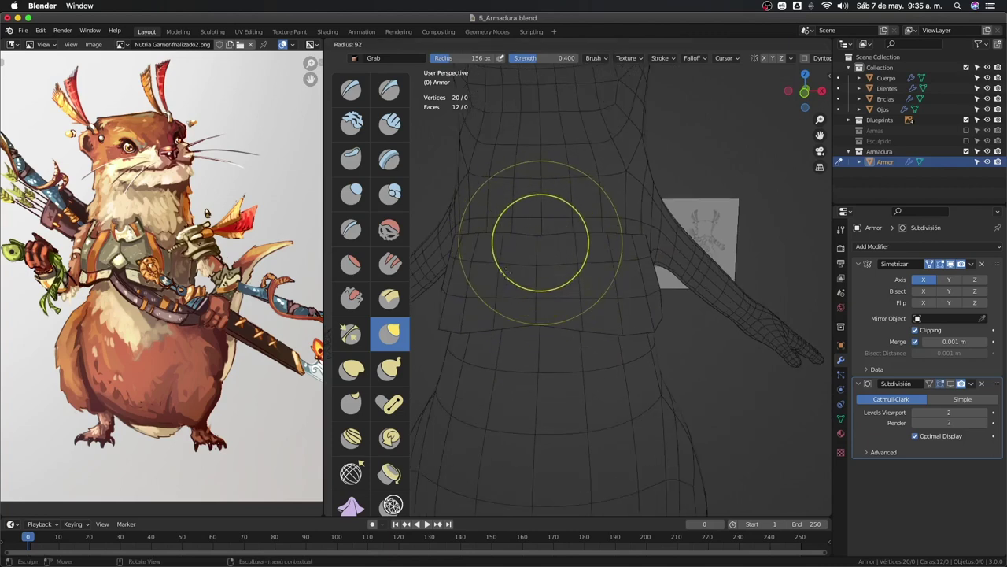
key("bracketleft")
key("bracketleft")
key("bracketleft")
key("bracketleft")
key("bracketleft")
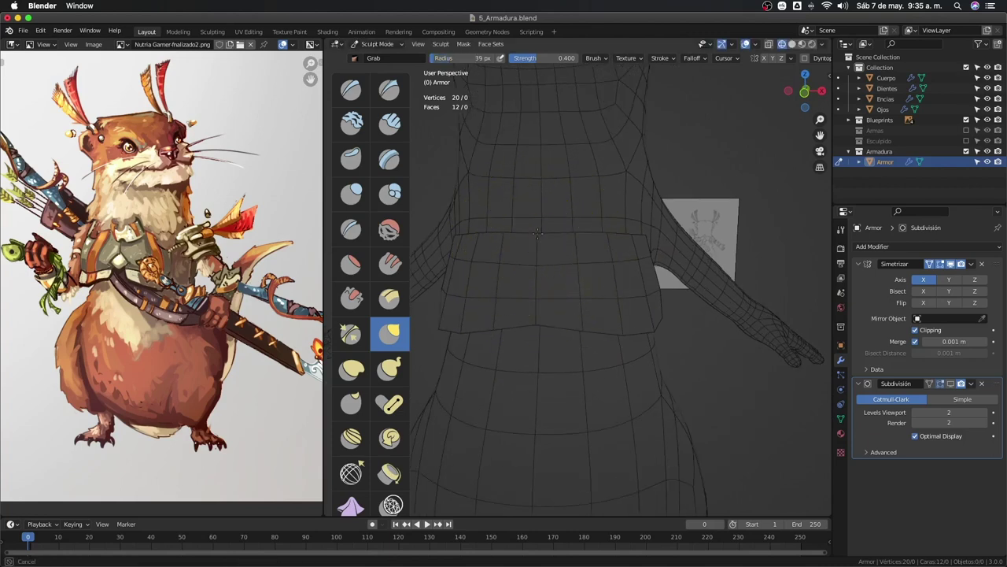
mouse_move(538, 223)
middle_mouse_down()
mouse_move(516, 240)
mouse_move(579, 224)
middle_mouse_up()
mouse_move(628, 279)
middle_mouse_down()
mouse_move(574, 259)
mouse_move(627, 288)
mouse_move(615, 297)
mouse_move(586, 213)
middle_mouse_up()
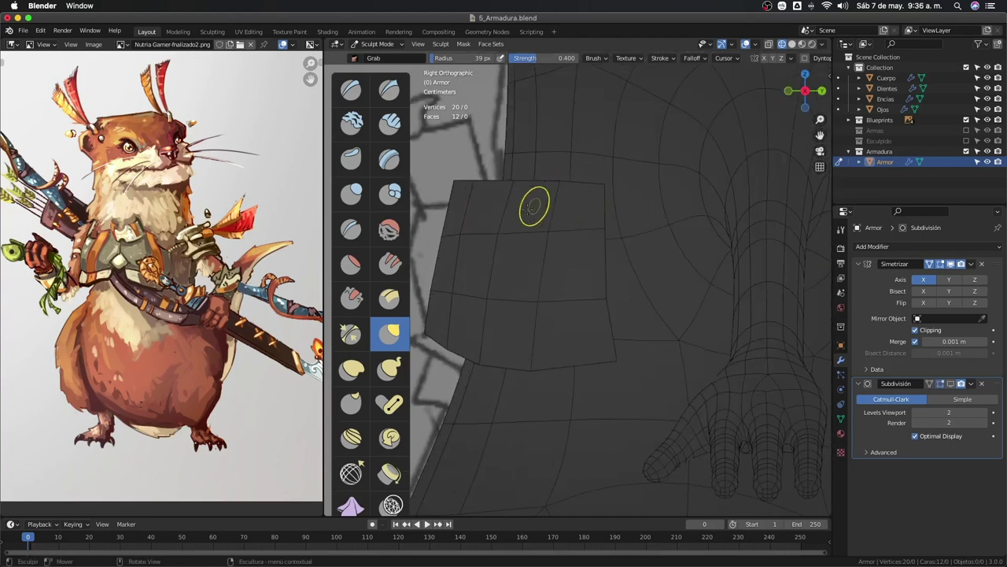
left_click_drag(515, 189, 499, 236)
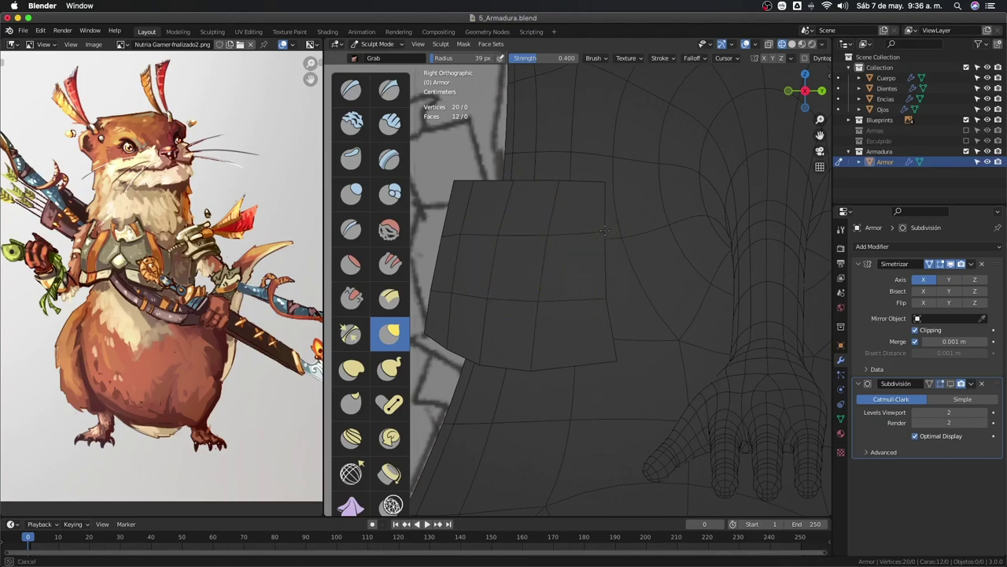
mouse_move(599, 248)
middle_mouse_down()
mouse_move(623, 309)
mouse_move(612, 375)
mouse_move(561, 278)
mouse_move(540, 272)
middle_mouse_up()
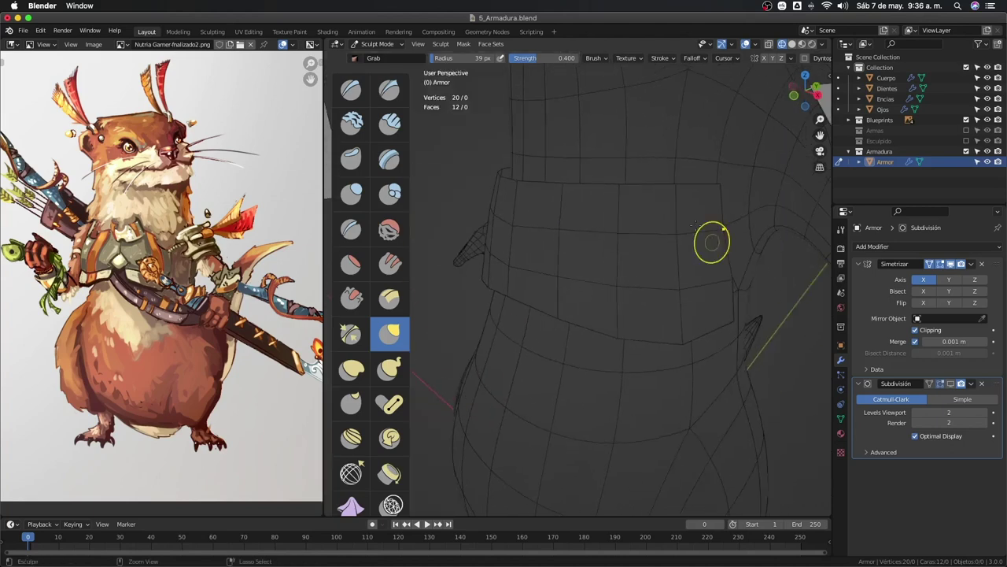
Zoom in on the otter's front and return the viewport to solid shading.
middle_click_drag(648, 192, 682, 229)
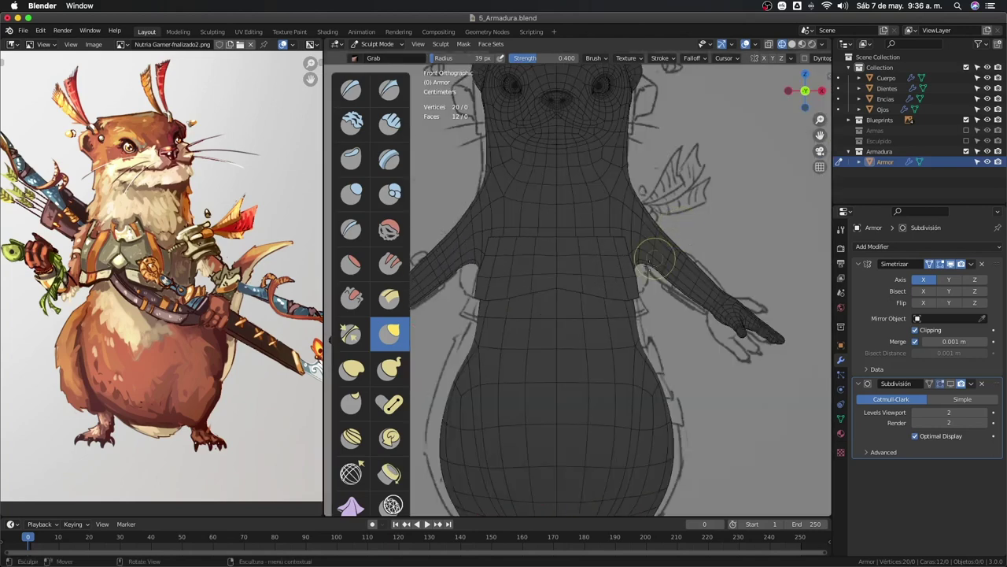
scroll(641, 271, "up", 3)
scroll(634, 280, "up", 2)
scroll(628, 289, "up", 1)
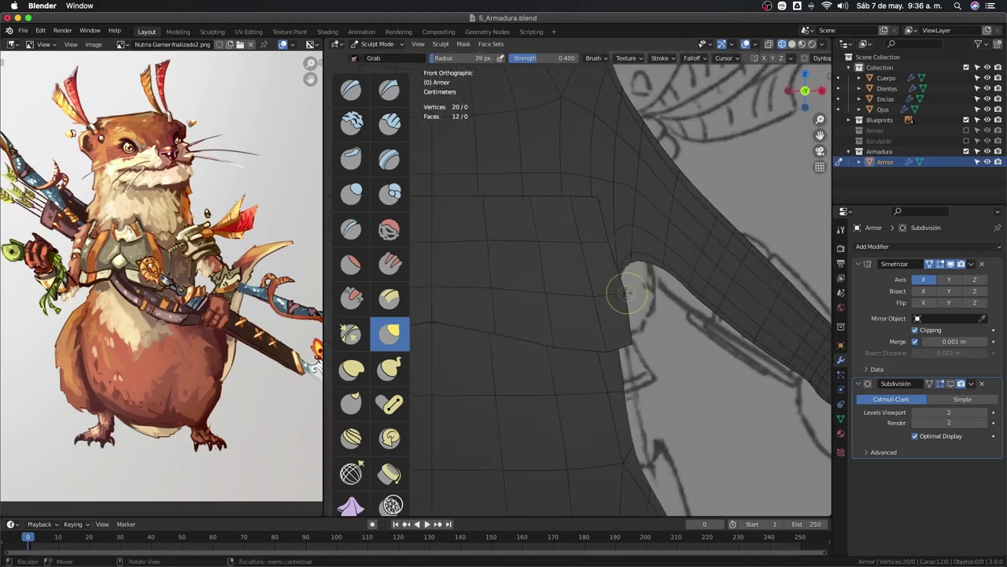
middle_click_drag(616, 292, 604, 325, "ctrl")
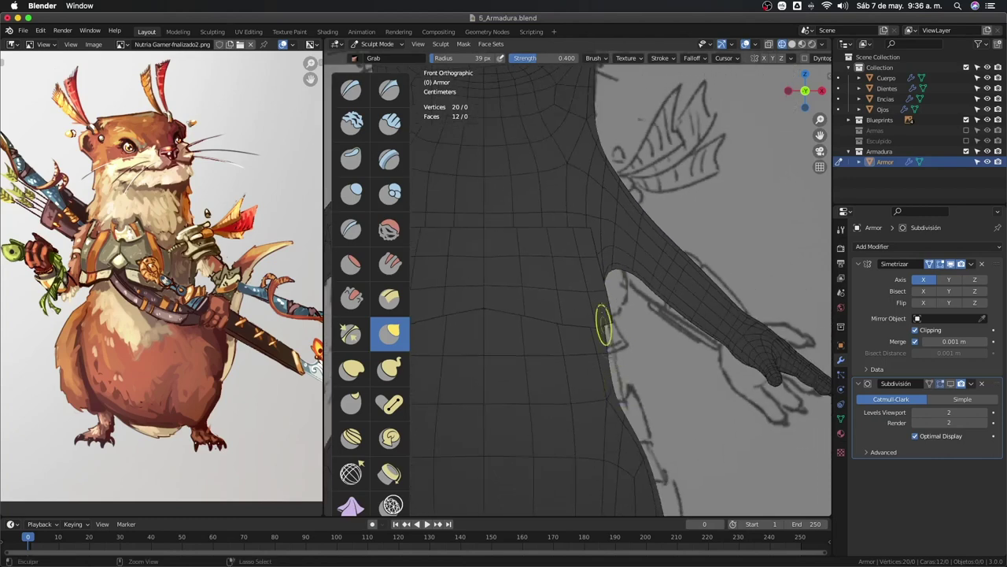
scroll(602, 324, "down", 3)
key("z")
left_click(674, 278)
Inspect the otter from perspective, back, side and three-quarter views, then bring up the Face Sets menu.
mouse_move(674, 279)
middle_mouse_down()
mouse_move(576, 347)
mouse_move(612, 265)
mouse_move(621, 277)
middle_mouse_up()
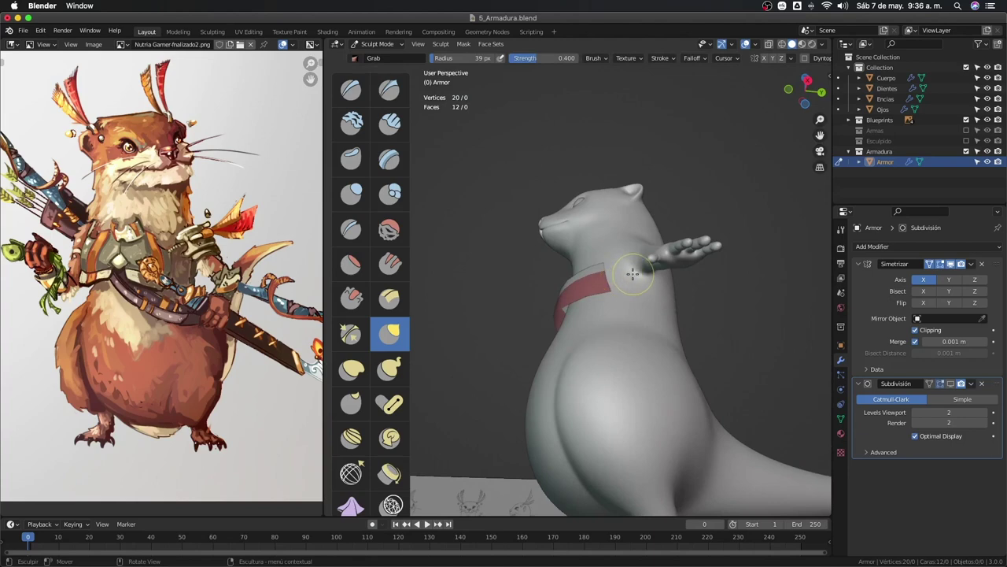
middle_click_drag(633, 273, 569, 379)
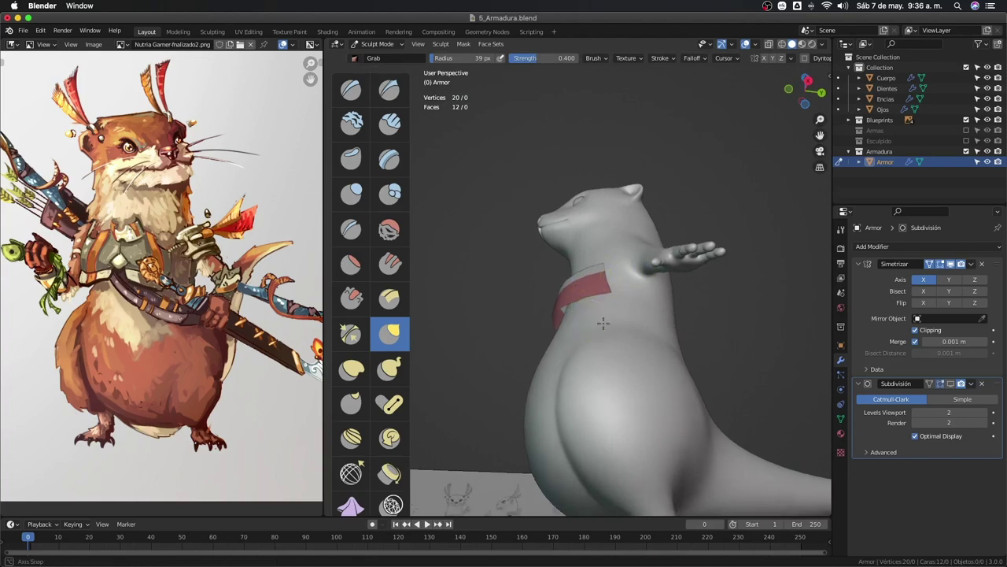
key("KP_3")
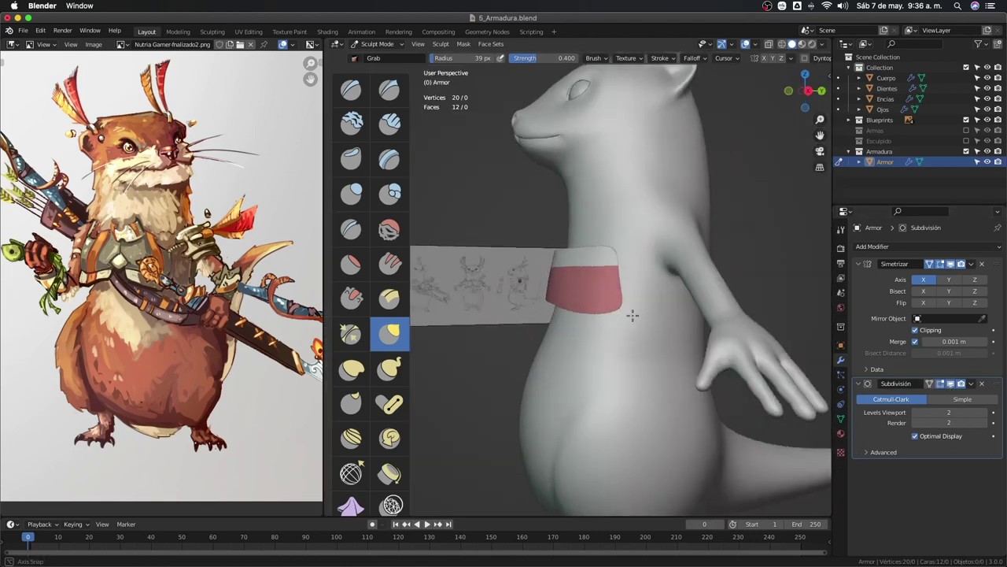
middle_click_drag(632, 315, 681, 325)
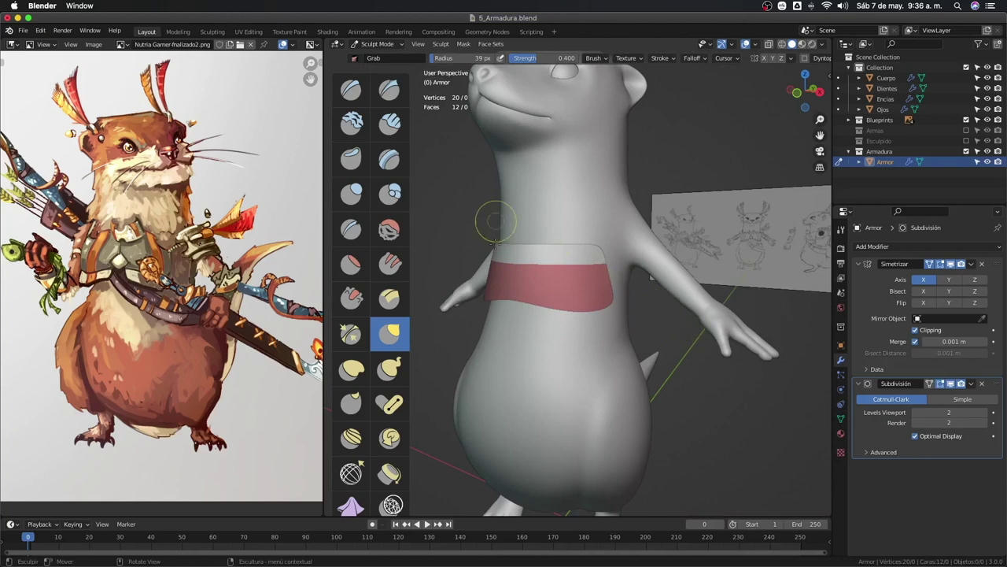
left_click(491, 43)
mouse_move(516, 92)
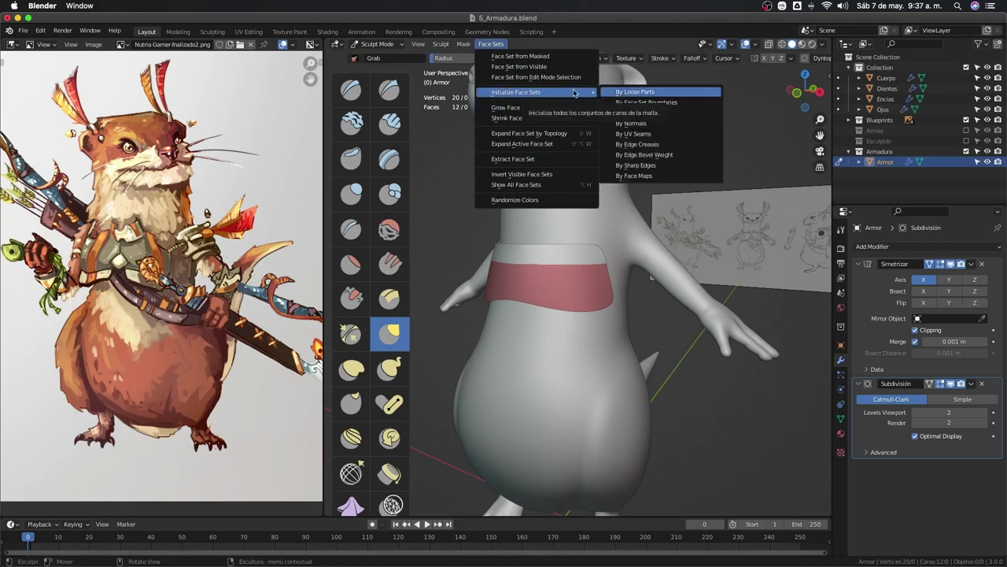
Initialize face sets By Loose Parts and set viewport shading Color to Random, showing the cyan band.
left_click(634, 93)
mouse_move(634, 99)
middle_mouse_down()
mouse_move(598, 197)
mouse_move(692, 124)
middle_mouse_up()
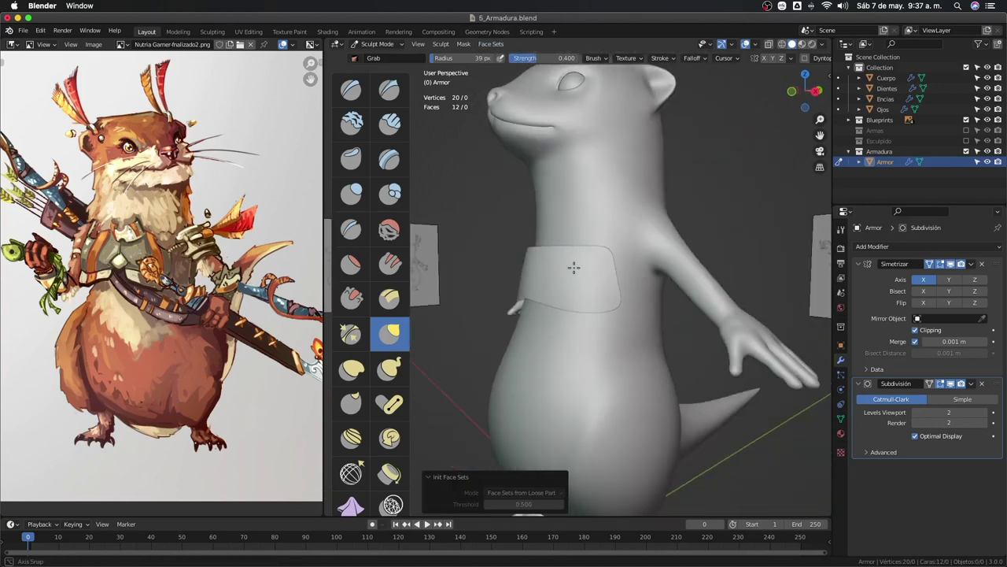
left_click(822, 47)
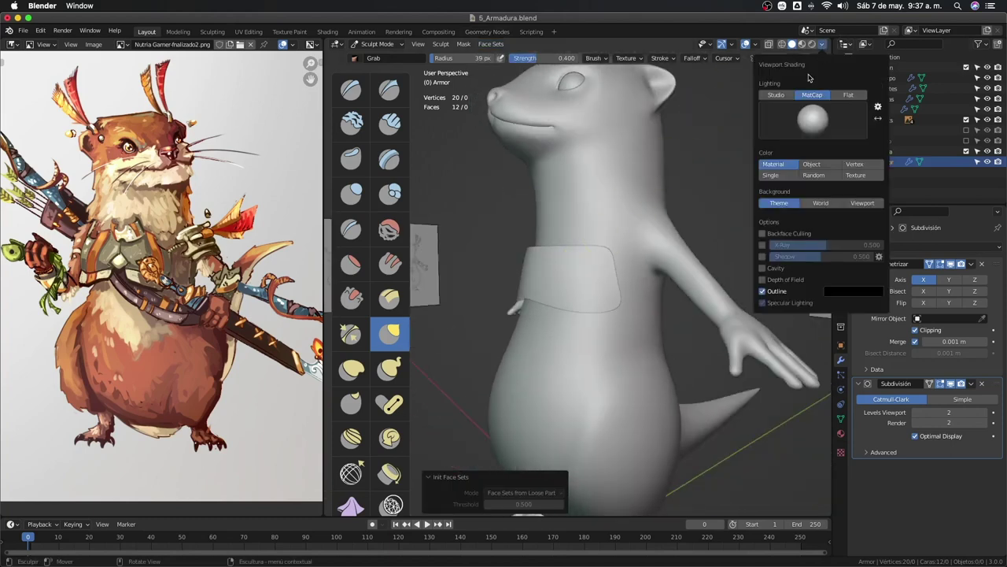
left_click(815, 179)
mouse_move(708, 197)
middle_mouse_down()
mouse_move(645, 236)
mouse_move(537, 248)
mouse_move(561, 297)
mouse_move(488, 299)
mouse_move(592, 296)
mouse_move(565, 245)
mouse_move(731, 308)
mouse_move(602, 292)
mouse_move(607, 303)
middle_mouse_up()
scroll(645, 236, "down", 3)
scroll(561, 297, "up", 3)
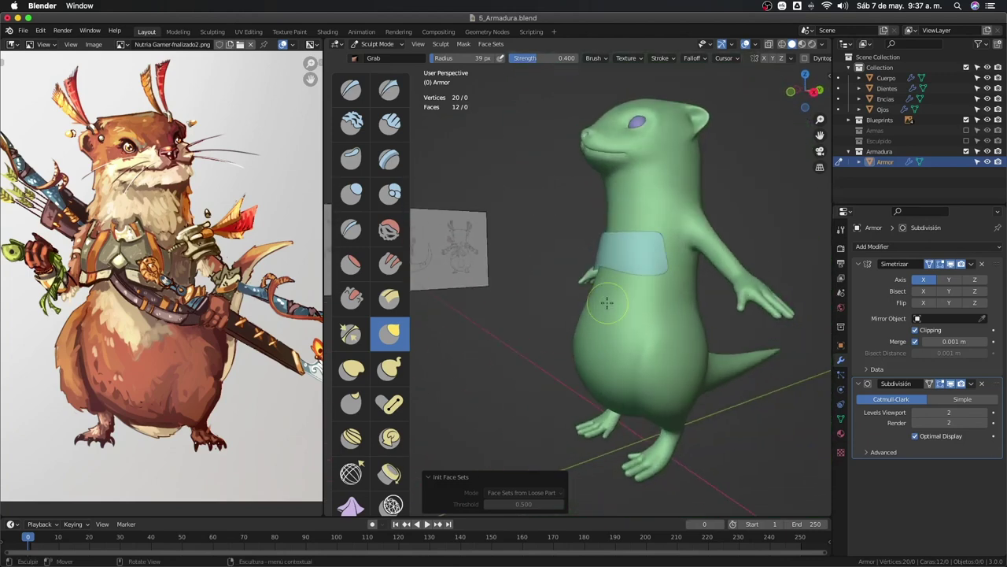
key("KP_3")
Switch to wireframe, zoom to the torso and hide the Subdivisión modifier in the viewport.
key("z")
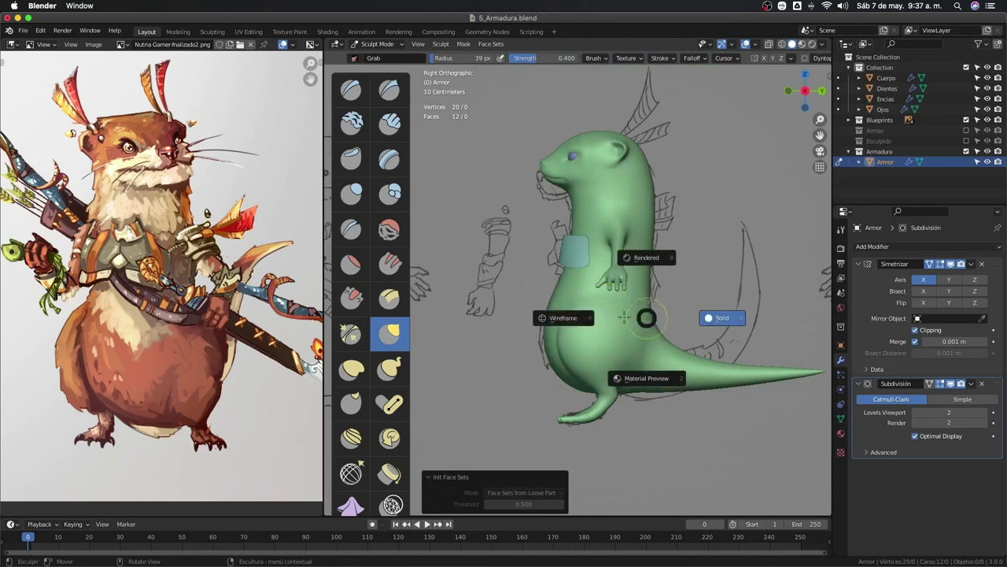
left_click(571, 316)
scroll(571, 319, "up", 2)
scroll(571, 319, "up", 3)
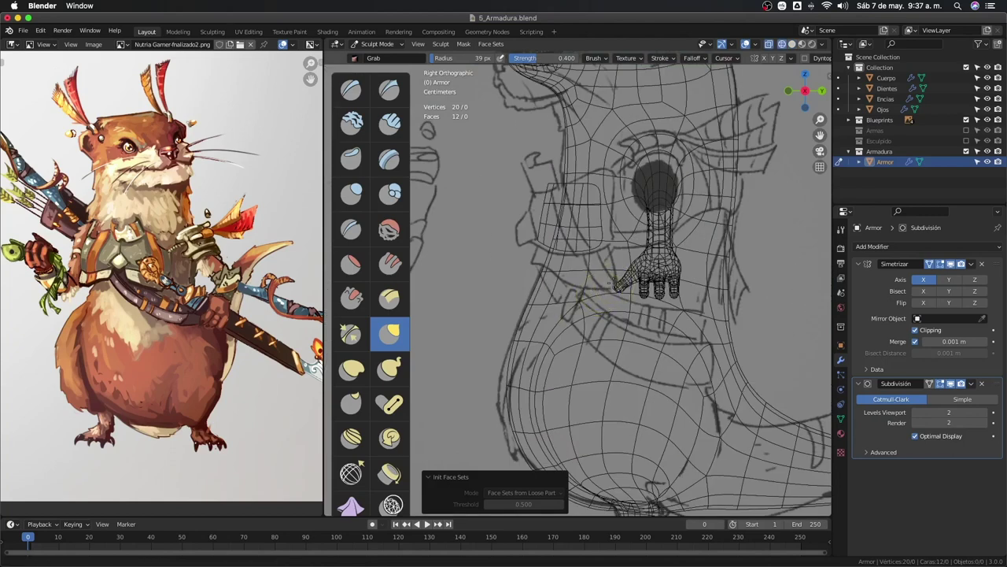
middle_click_drag(607, 319, 604, 195, "shift")
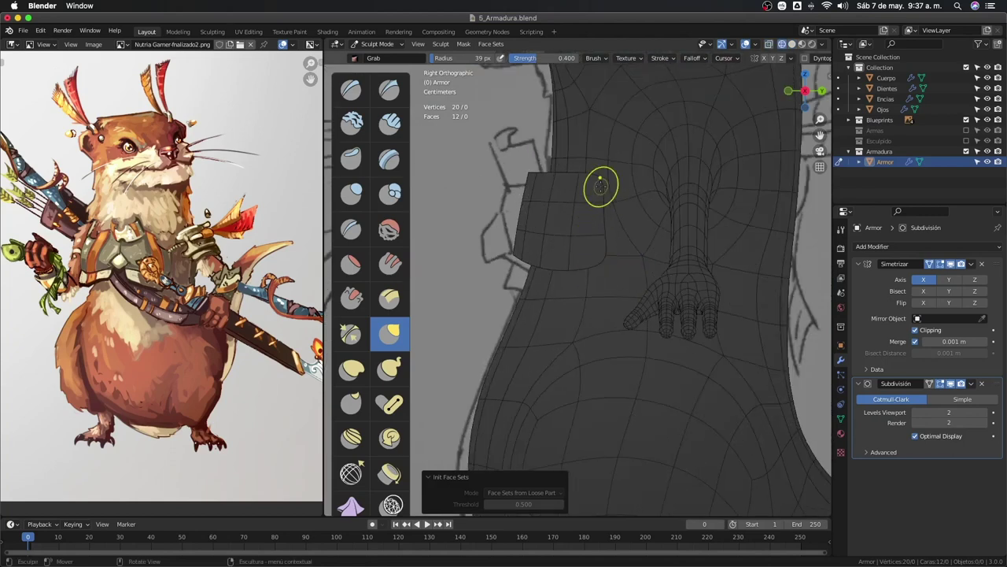
left_click(950, 383)
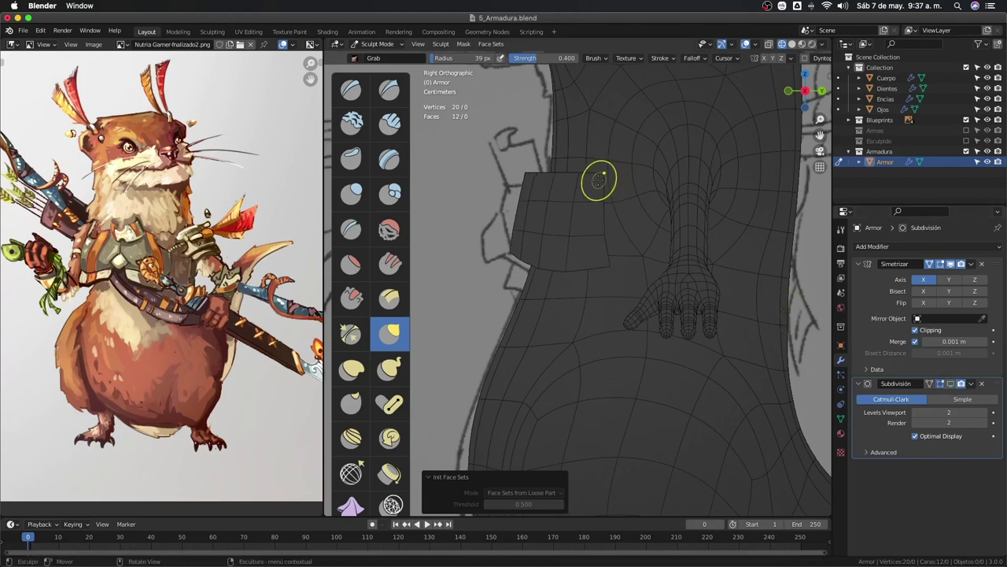
Orbit around the otter to check how the band's base-mesh edges sit on the torso.
left_click_drag(602, 162, 600, 164)
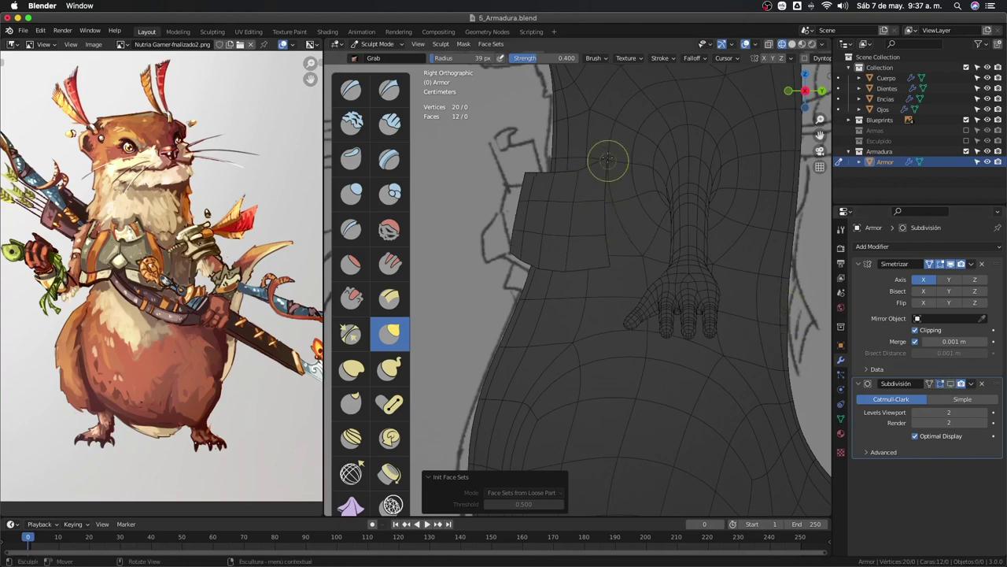
mouse_move(605, 157)
middle_mouse_down()
mouse_move(630, 220)
mouse_move(664, 265)
mouse_move(645, 255)
mouse_move(650, 199)
mouse_move(630, 169)
mouse_move(616, 172)
mouse_move(618, 187)
mouse_move(621, 172)
middle_mouse_up()
scroll(663, 266, "down", 5)
scroll(610, 260, "up", 5)
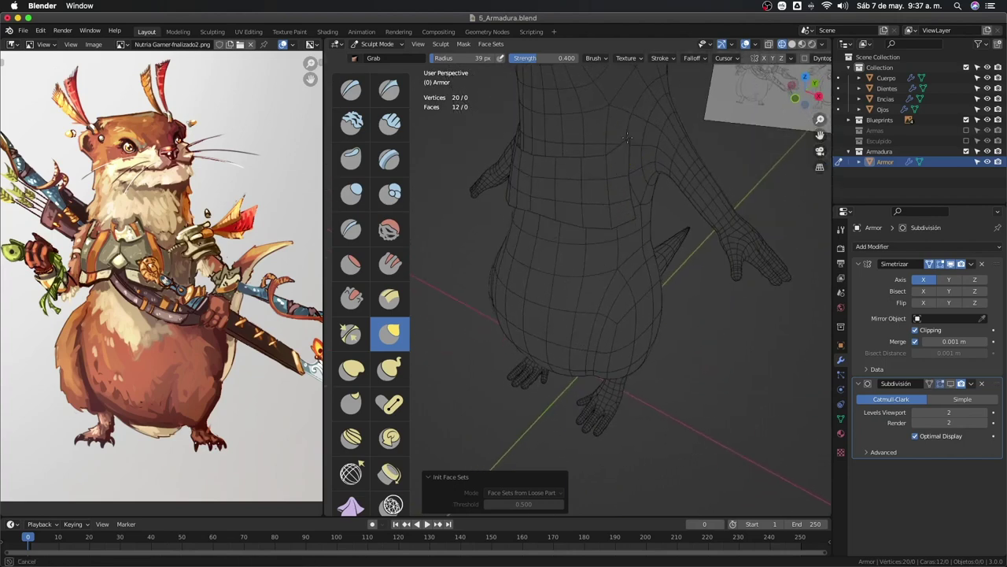
mouse_move(629, 134)
middle_mouse_down()
mouse_move(690, 199)
mouse_move(678, 209)
middle_mouse_up()
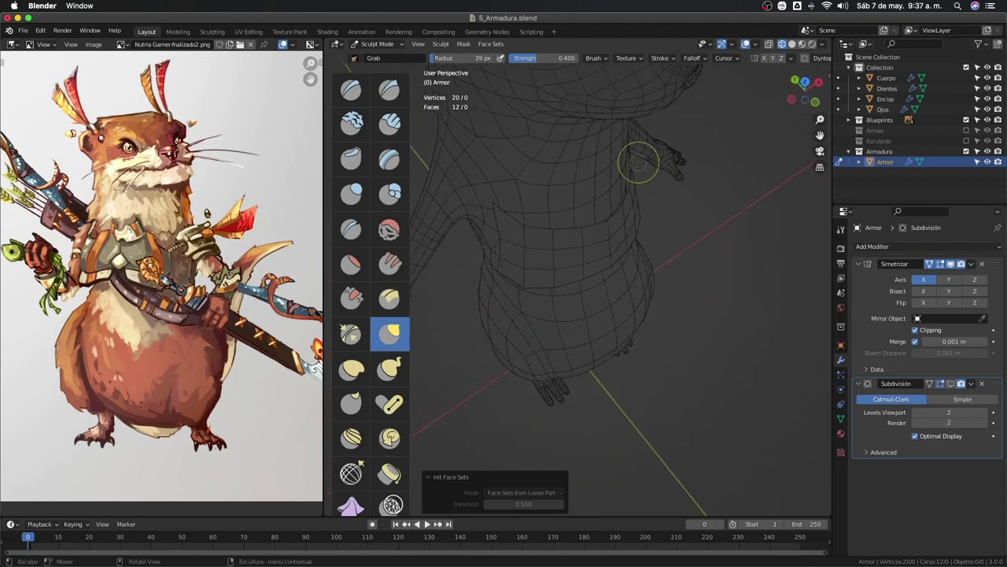
middle_click_drag(638, 163, 637, 197)
scroll(637, 197, "up", 2)
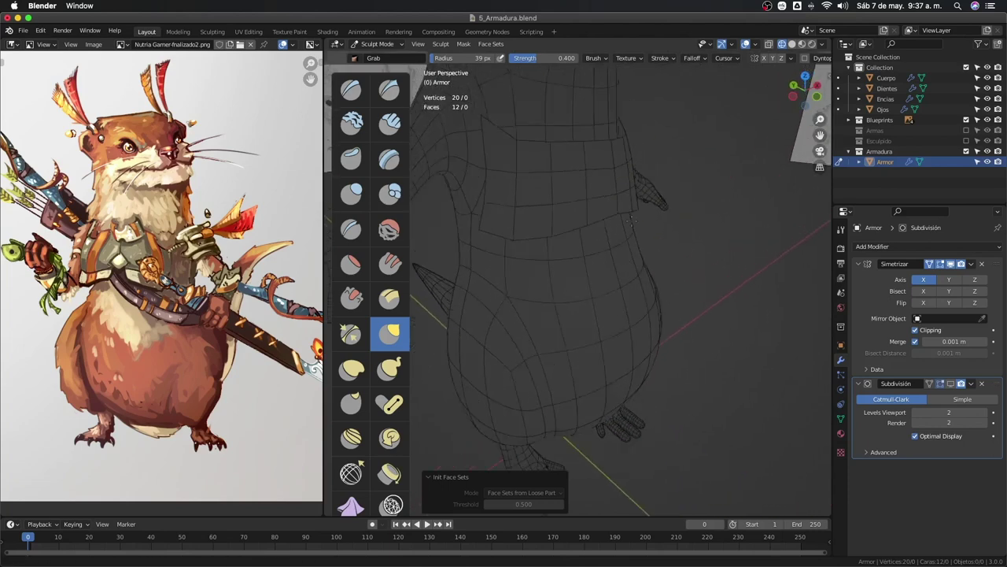
scroll(633, 195, "up", 3)
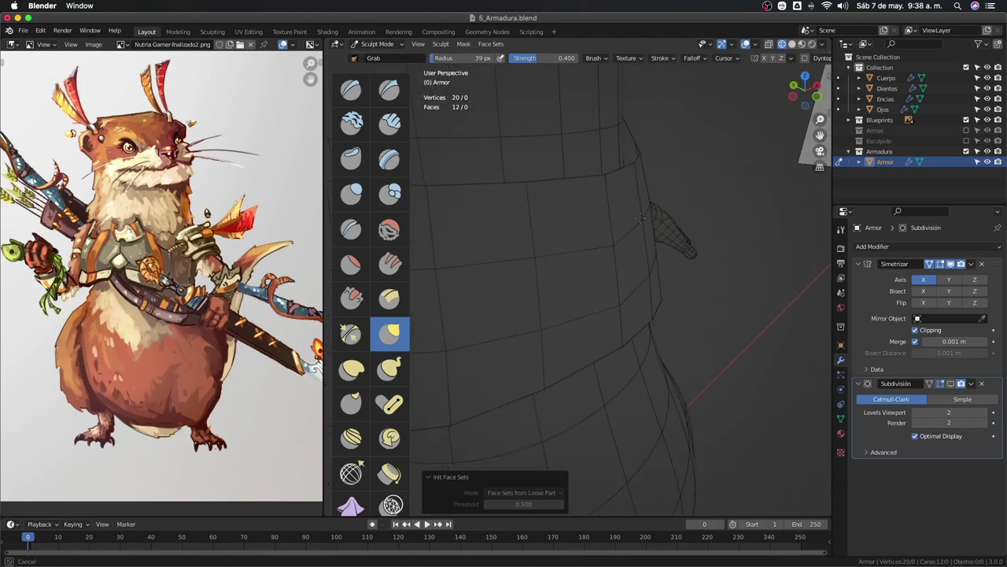
mouse_move(629, 167)
middle_mouse_down()
mouse_move(636, 218)
mouse_move(614, 240)
mouse_move(621, 278)
mouse_move(587, 263)
mouse_move(631, 254)
mouse_move(601, 292)
mouse_move(623, 206)
mouse_move(630, 285)
mouse_move(562, 200)
mouse_move(628, 238)
mouse_move(607, 277)
mouse_move(693, 294)
mouse_move(659, 270)
mouse_move(682, 271)
mouse_move(652, 315)
mouse_move(659, 265)
middle_mouse_up()
Return to solid shading in front view and toggle the X-ray see-through display.
key("z")
left_click(717, 252)
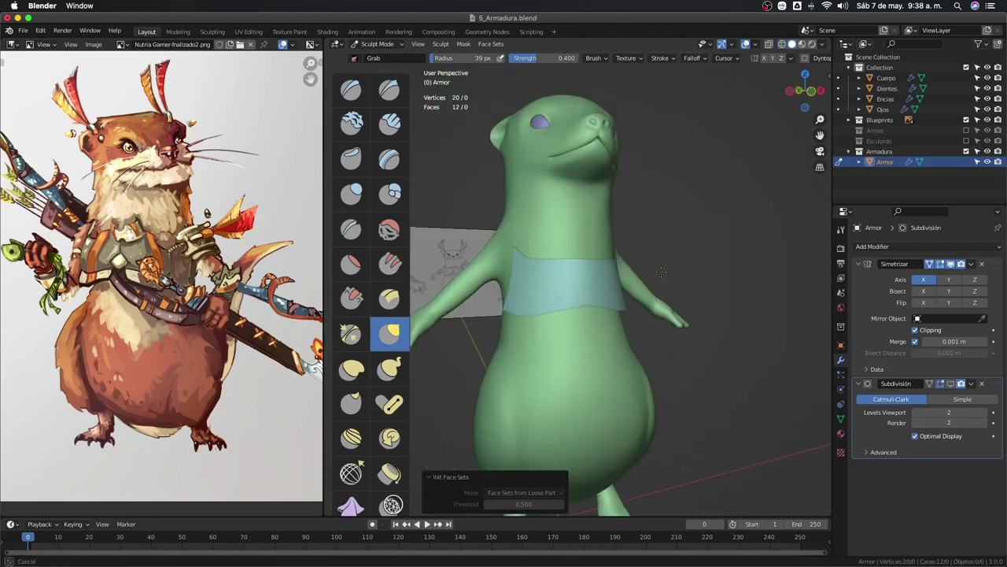
key("KP_1")
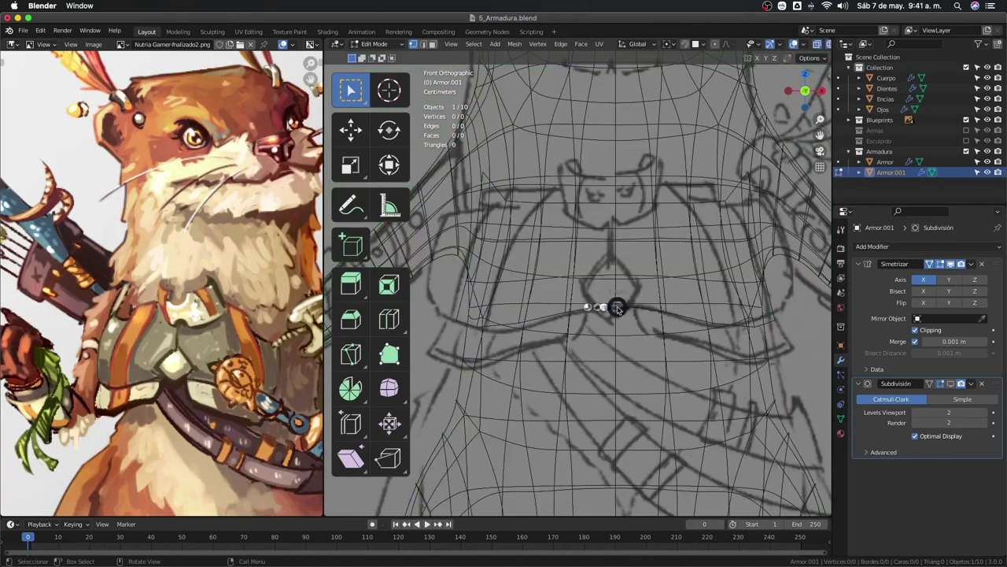
left_click(707, 317)
middle_click_drag(707, 218, 733, 270, "shift")
key("alt+z")
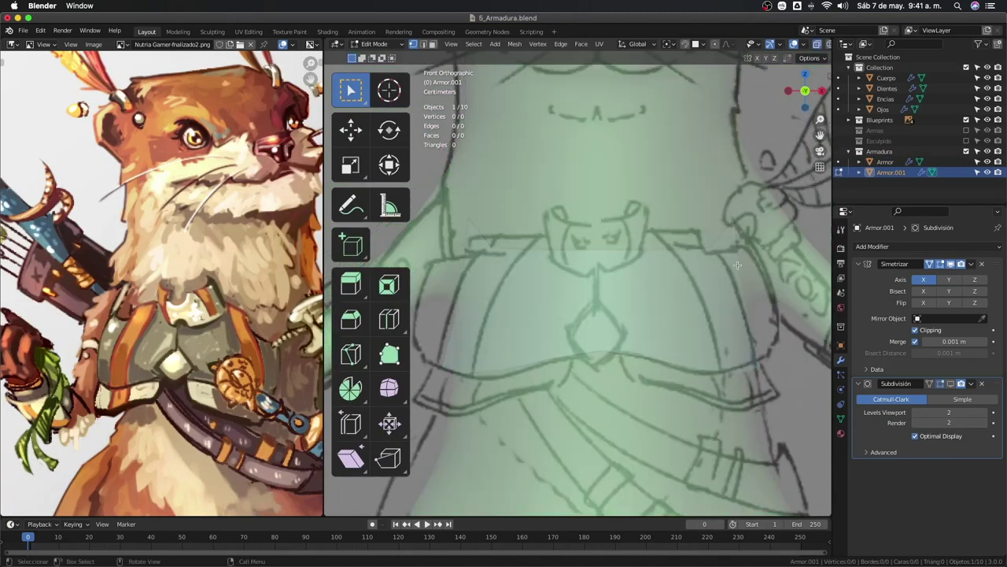
key("alt+z")
key("alt+z")
key("alt+z")
key("alt+z")
key("alt+z")
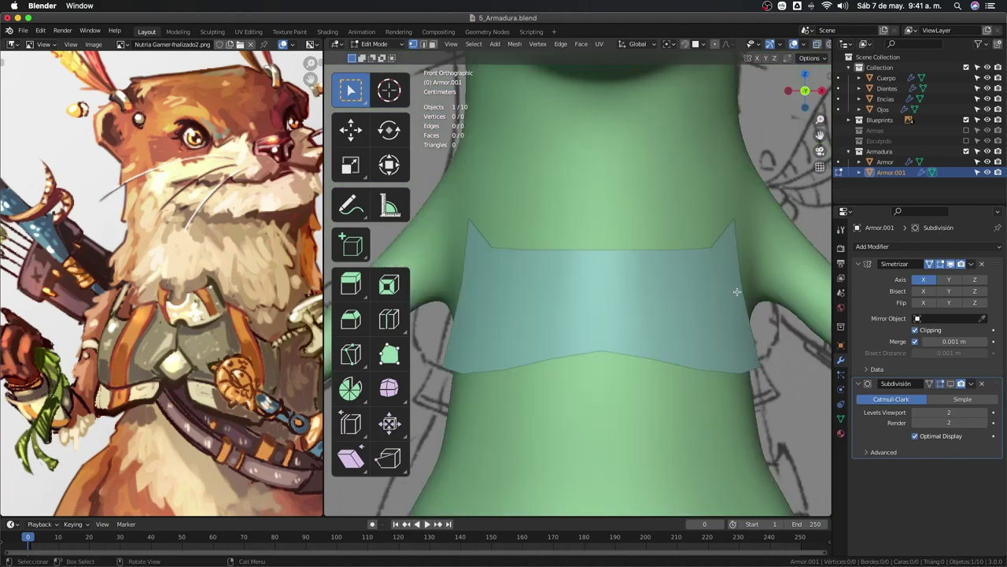
key("alt+z")
key("alt+z")
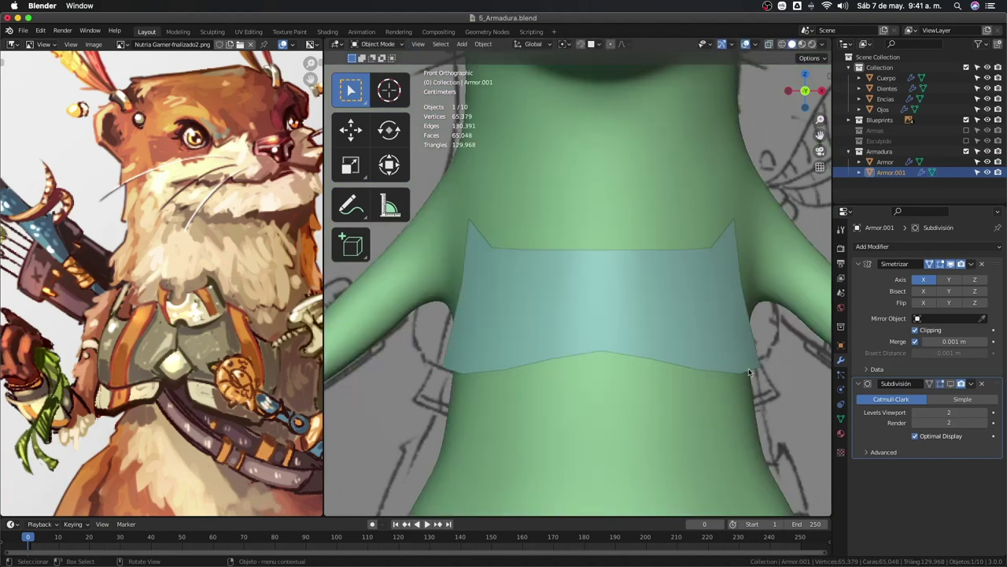
scroll(751, 358, "down", 2)
Select the Armor band in Edit Mode and nudge its side vertices along X.
key("alt+z")
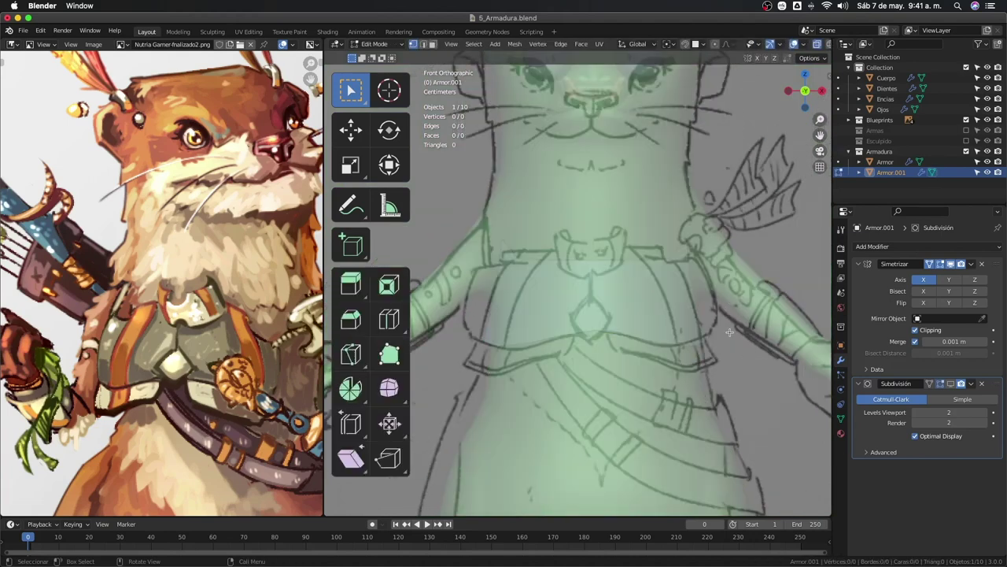
key("Tab")
scroll(730, 330, "down", 2)
key("alt+z")
left_click(658, 329)
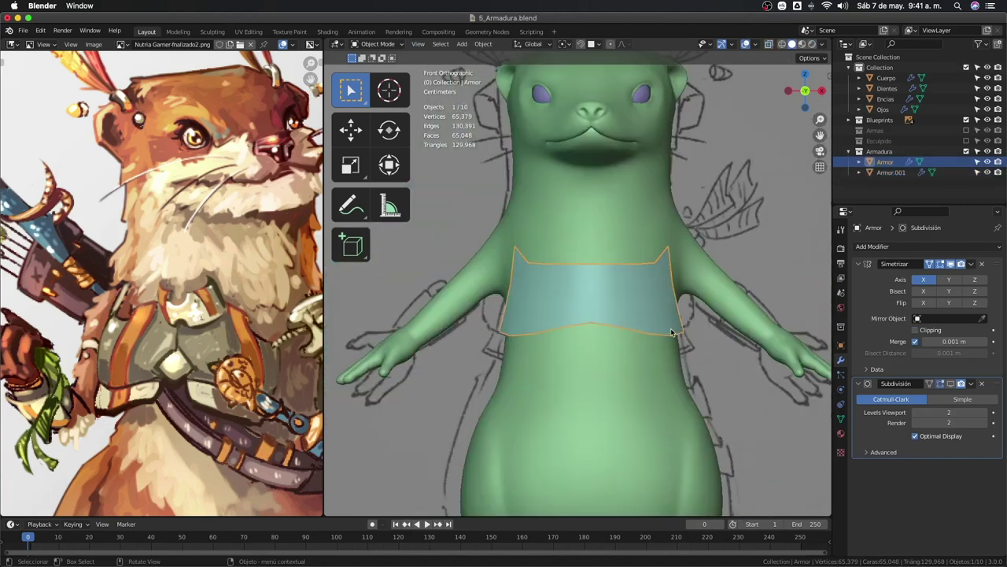
key("Tab")
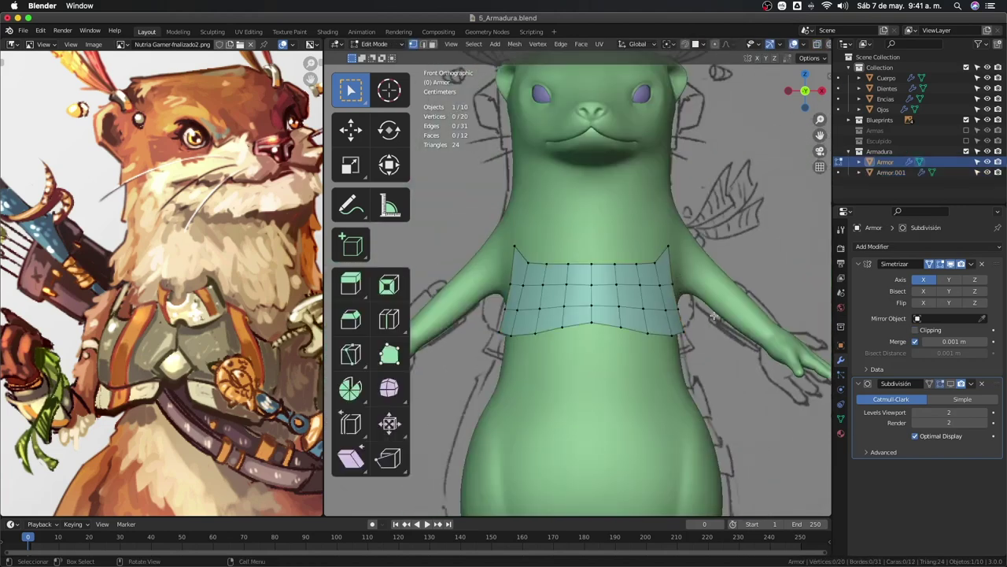
left_click(676, 308, "shift")
key("g")
key("x")
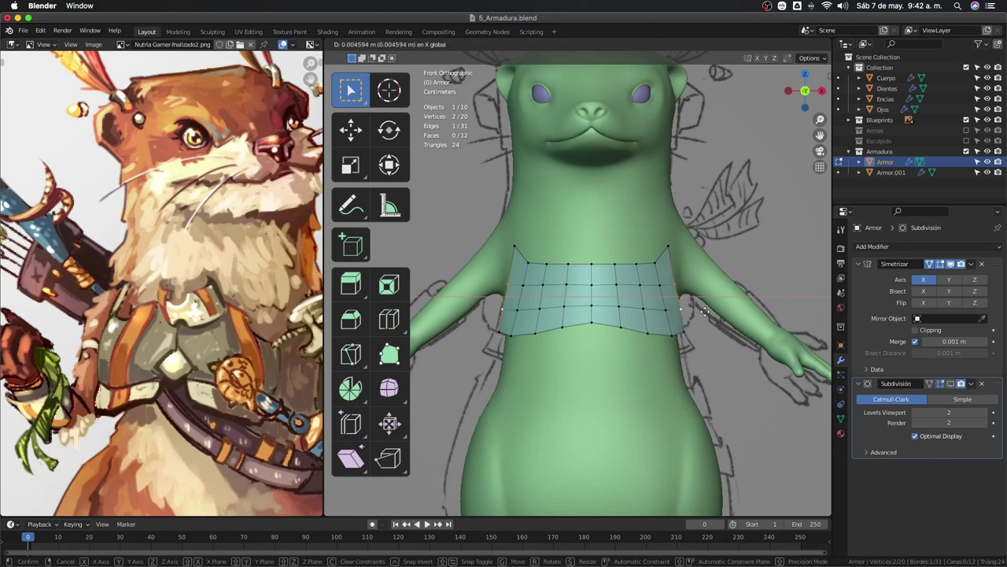
left_click(667, 267)
Slide a single band vertex along its edge and check the result in Object Mode.
key("alt+z")
key("alt+z")
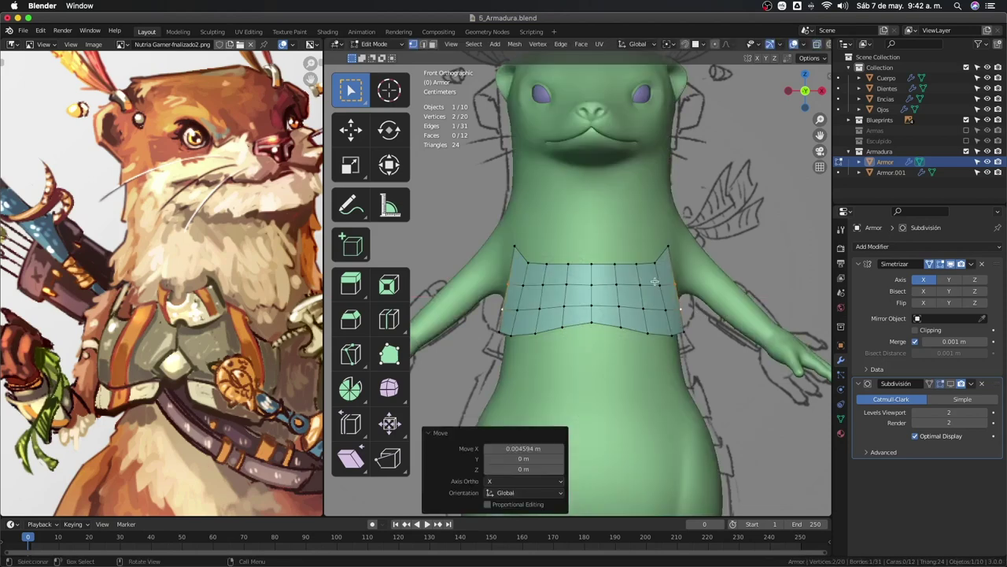
mouse_move(656, 279)
middle_mouse_down()
mouse_move(680, 249)
mouse_move(706, 336)
middle_mouse_up()
left_click(680, 249)
scroll(697, 280, "up", 1)
key("g")
key("g")
left_click(696, 281)
key("Tab")
scroll(690, 329, "up", 3)
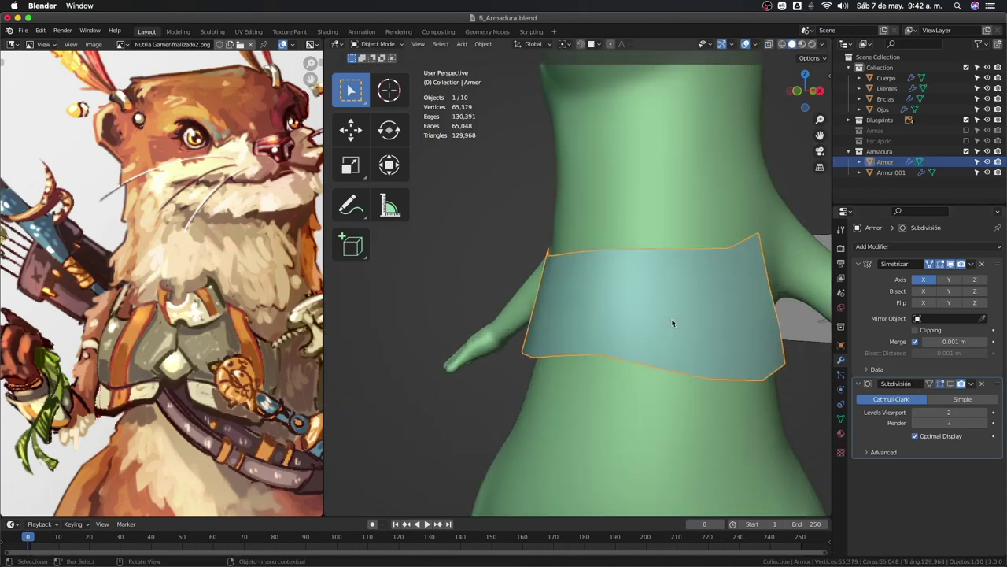
key("Tab")
In front orthographic view, duplicate the top centre edge and raise it 0.02446 m in Z.
middle_click_drag(488, 354, 624, 279)
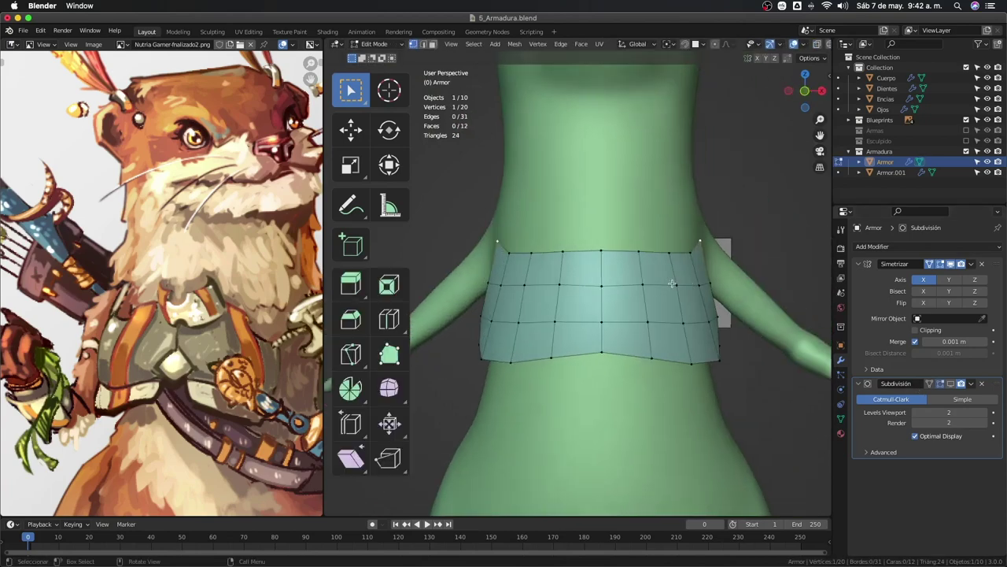
key("alt+z")
key("KP_1")
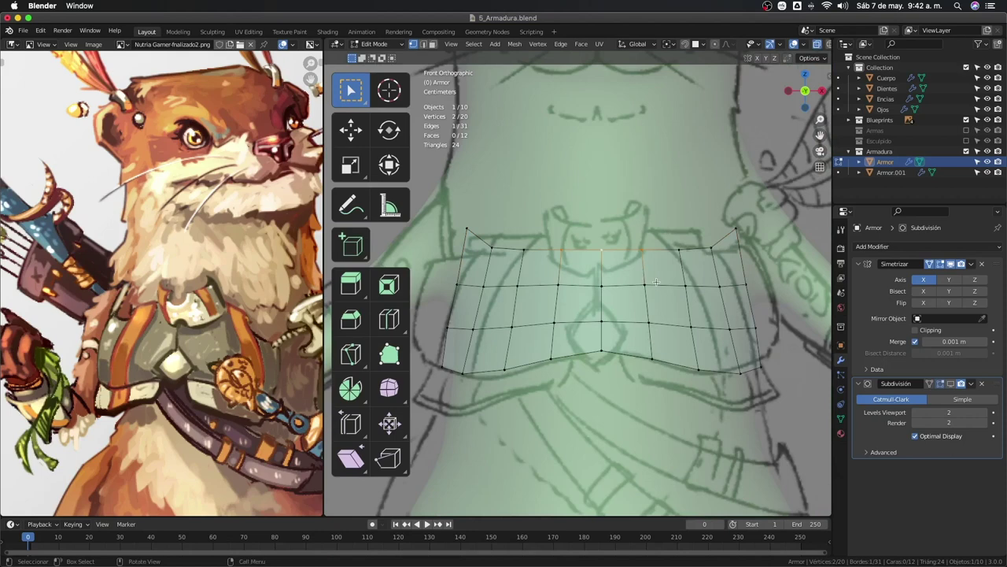
key("shift+d")
key("z")
left_click(639, 227)
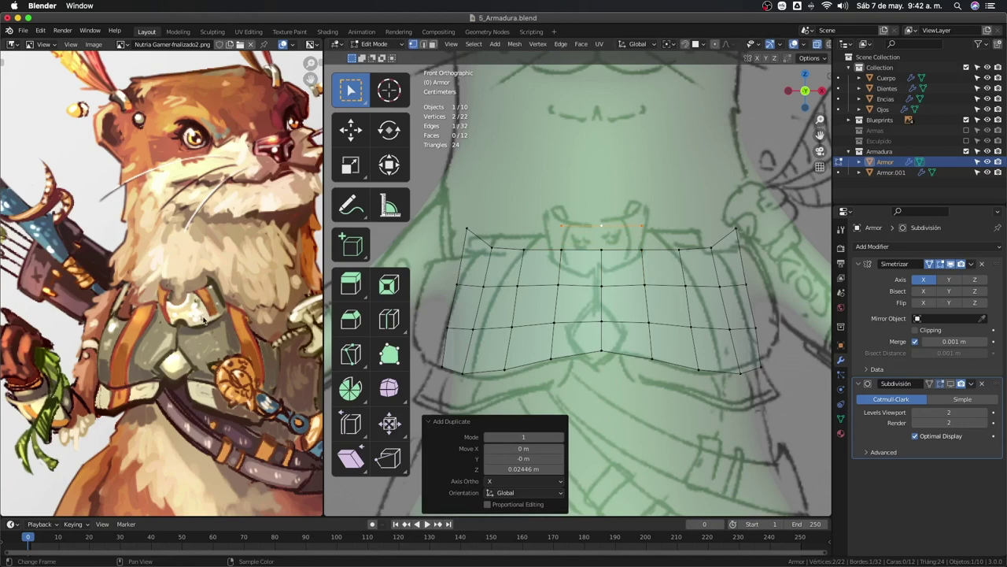
In Right view, tilt the copied edge -6.3° and extrude it into the tab face.
key("KP_3")
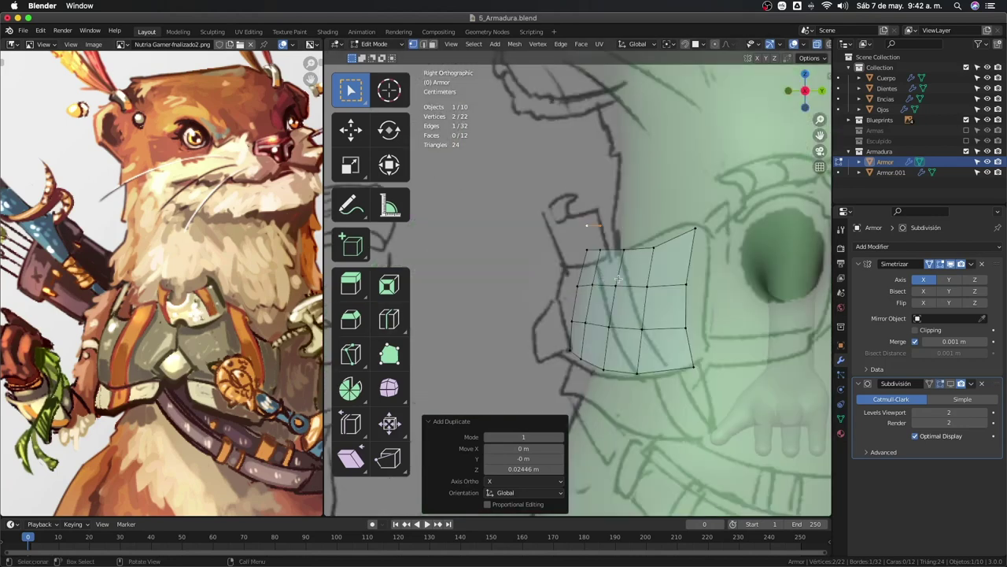
key("r")
left_click(630, 258)
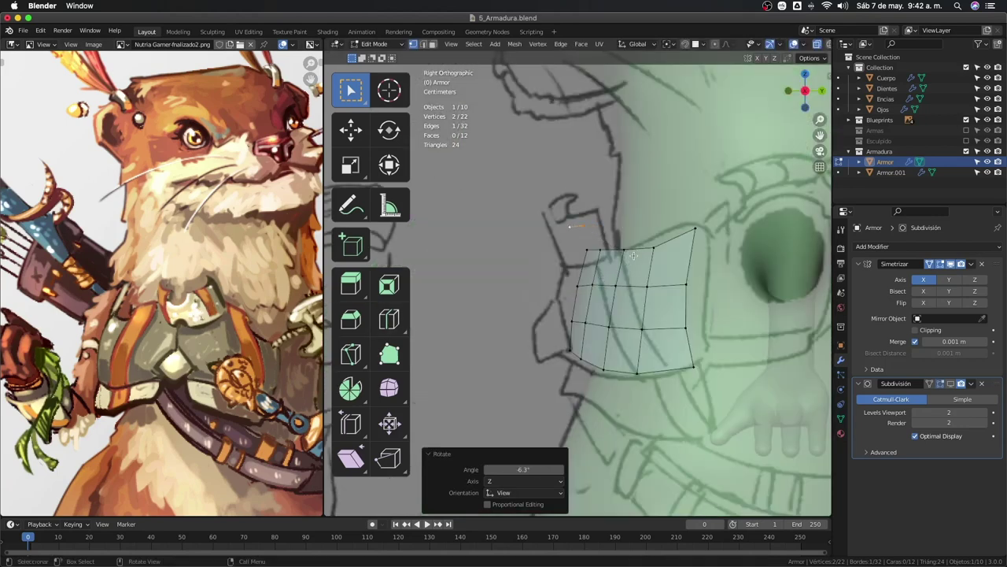
key("e")
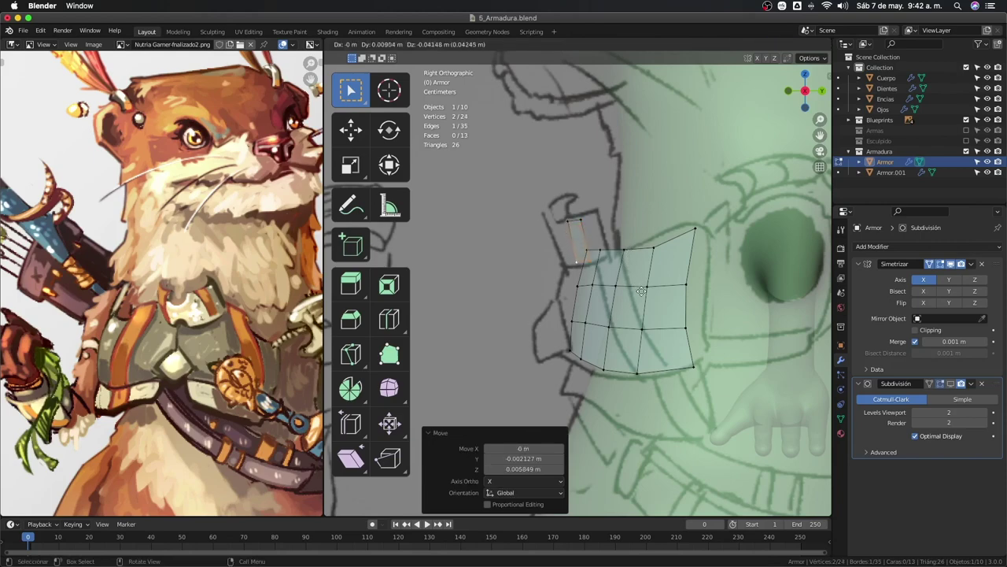
left_click(645, 293)
middle_click_drag(645, 292, 670, 286)
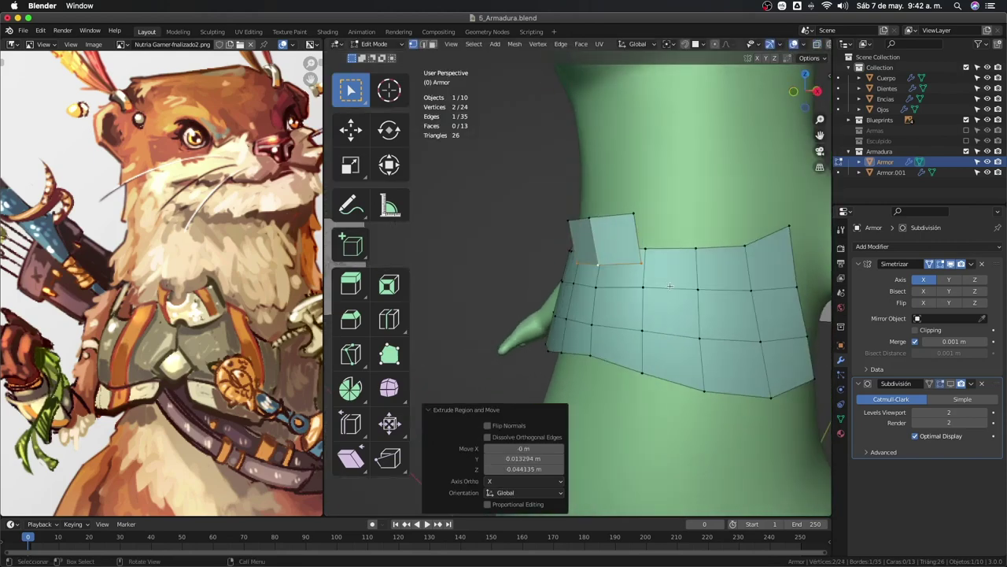
key("KP_1")
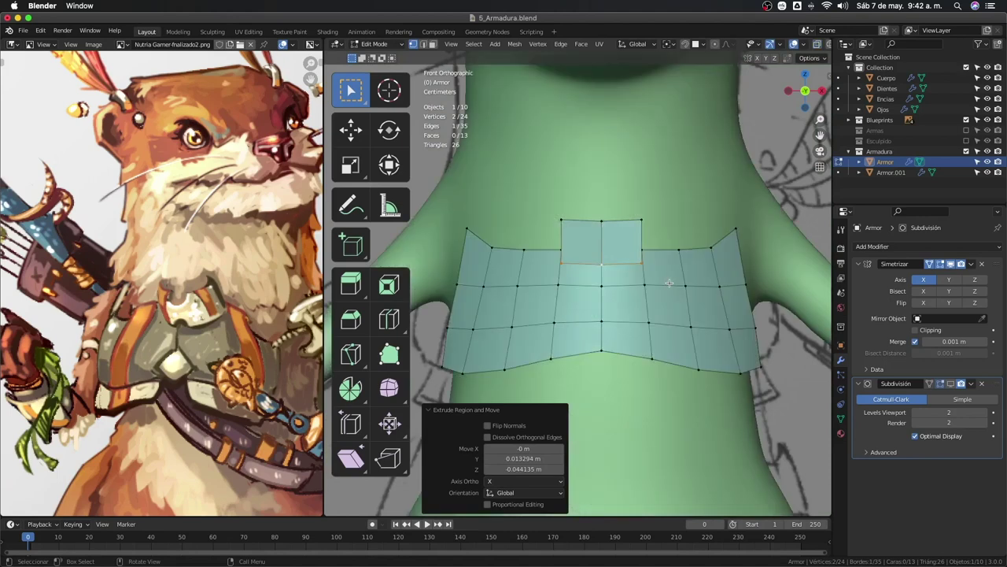
Select the tab's top vertices and extrude the outer edge into an angled side flap.
left_click(642, 220, "shift")
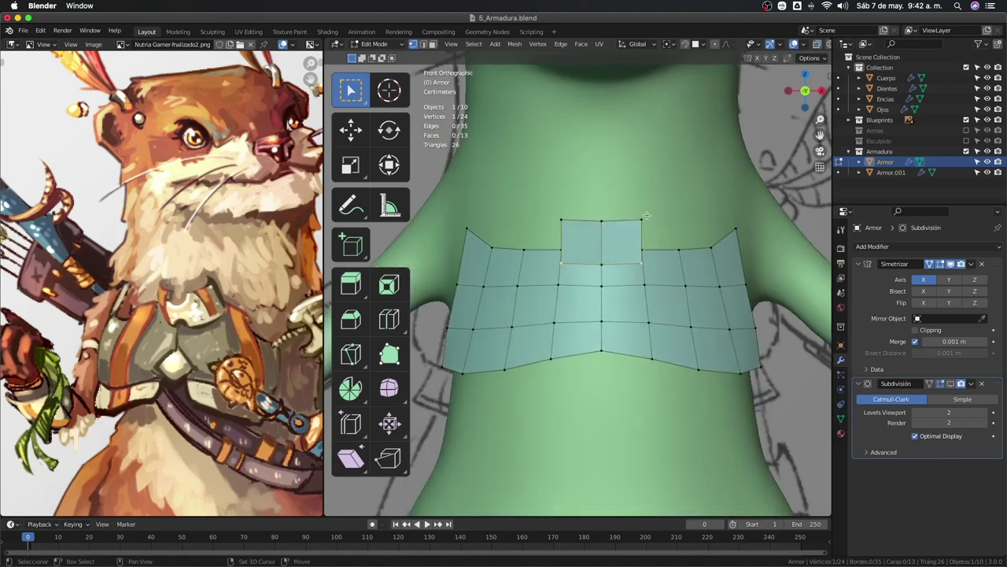
left_click(644, 219, "shift")
middle_click_drag(644, 219, 624, 272)
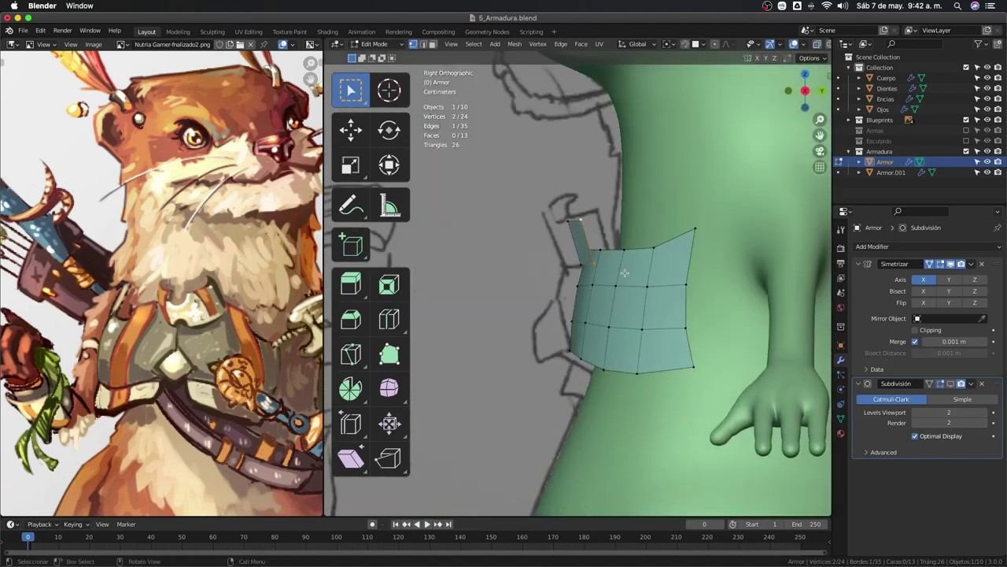
key("e")
left_click(641, 267)
middle_click_drag(641, 267, 660, 272)
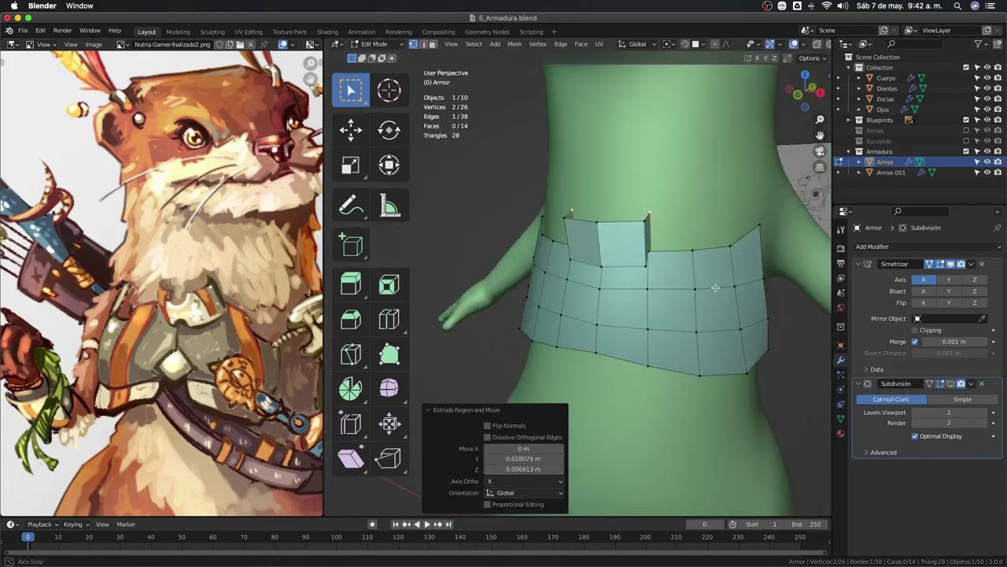
key("KP_1")
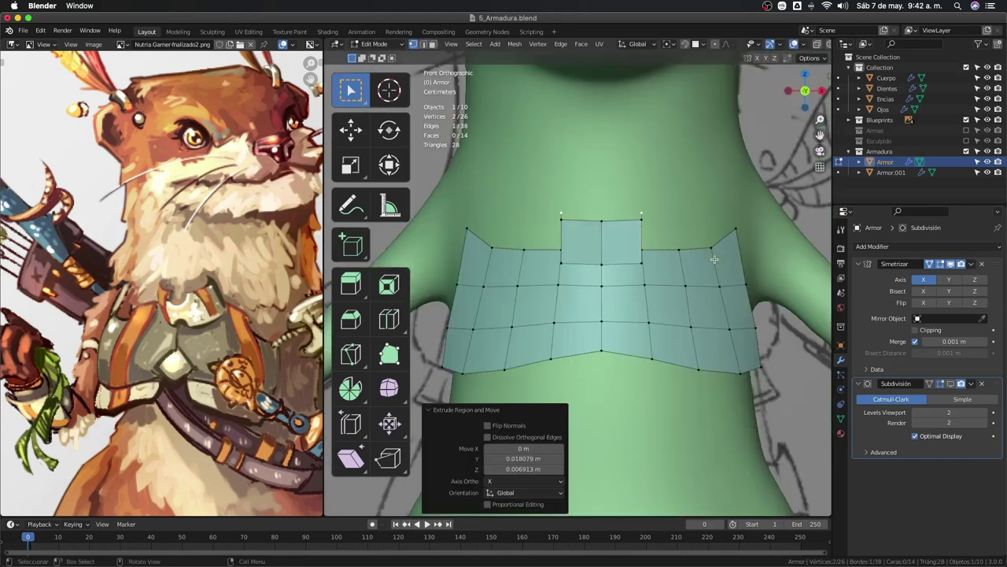
Push the flap edge outward along X and turn off the see-through display.
key("g")
key("x")
left_click(721, 266)
key("alt+z")
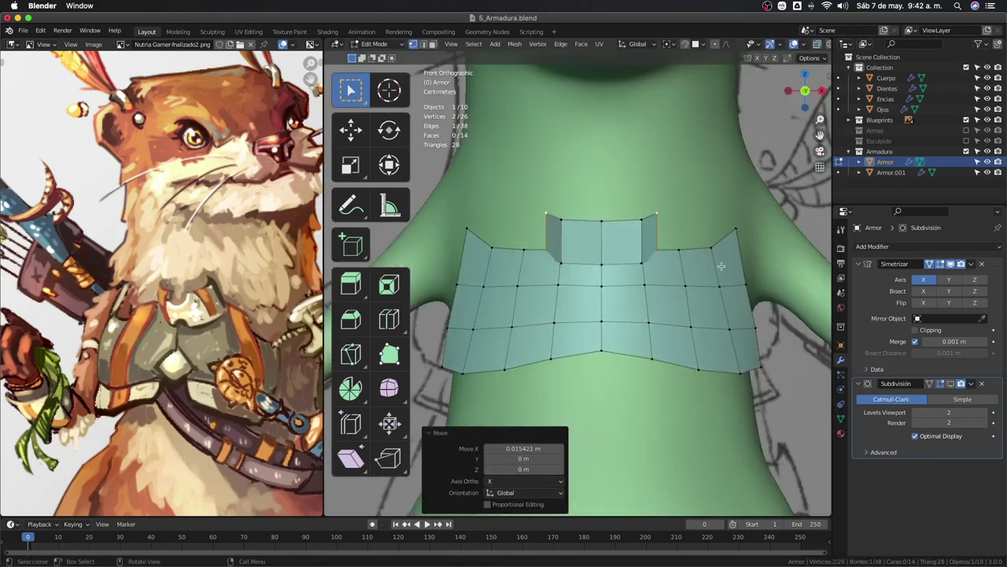
Add a centred horizontal loop cut across the collar tab.
key("ctrl+r")
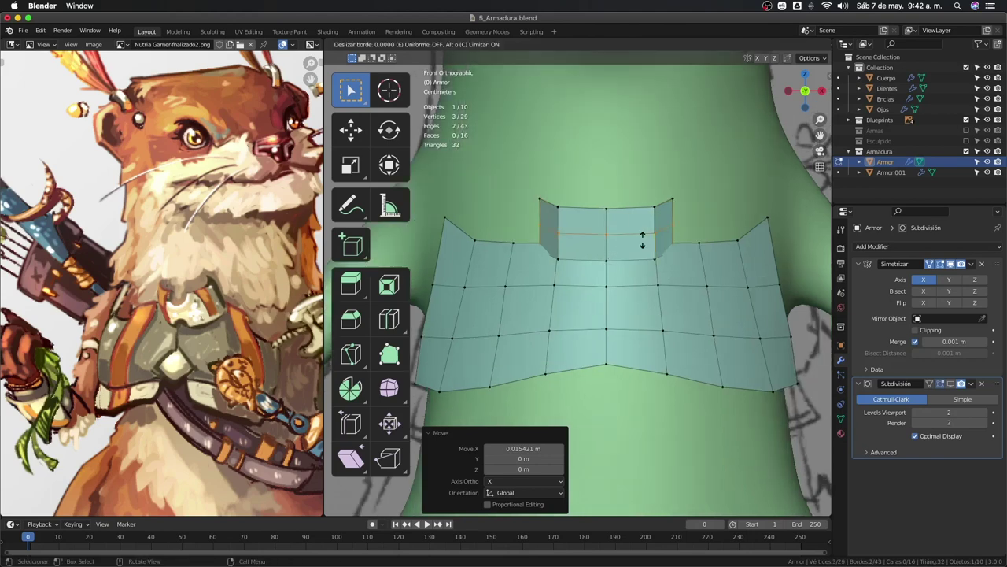
left_click(622, 243)
right_click(621, 242)
mouse_move(622, 242)
middle_mouse_down()
mouse_move(595, 211)
mouse_move(617, 234)
middle_mouse_up()
left_click(606, 229)
Select the whole collar tab and apply Smooth Vertices at 0.500 smoothing, 1 repeat.
key("l")
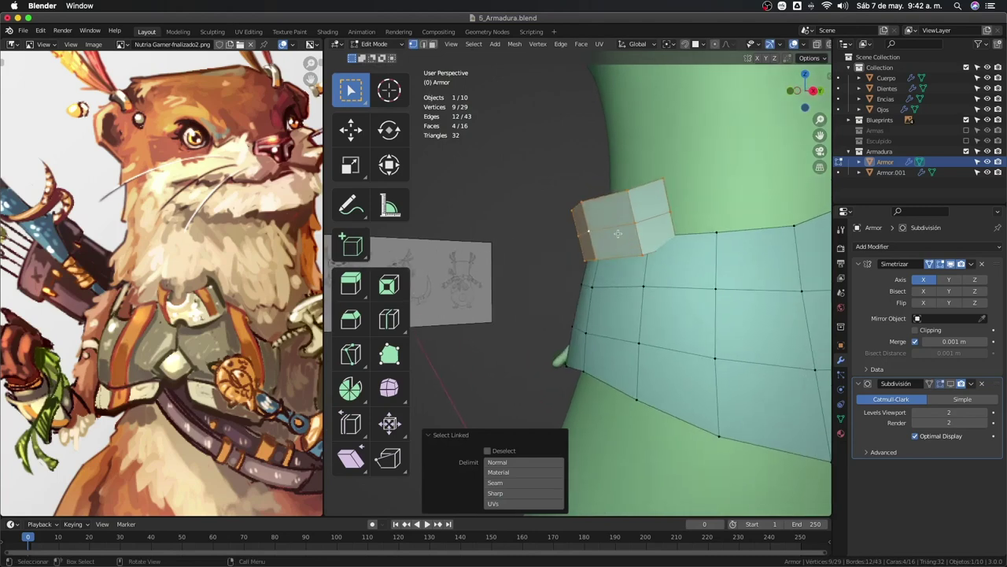
right_click(618, 234)
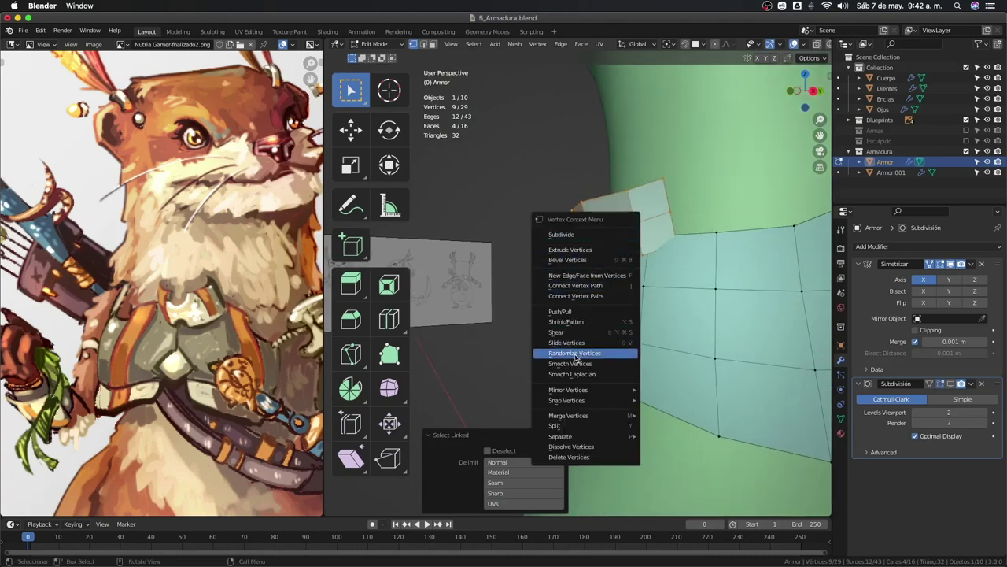
left_click(573, 363)
middle_click_drag(606, 236, 612, 230)
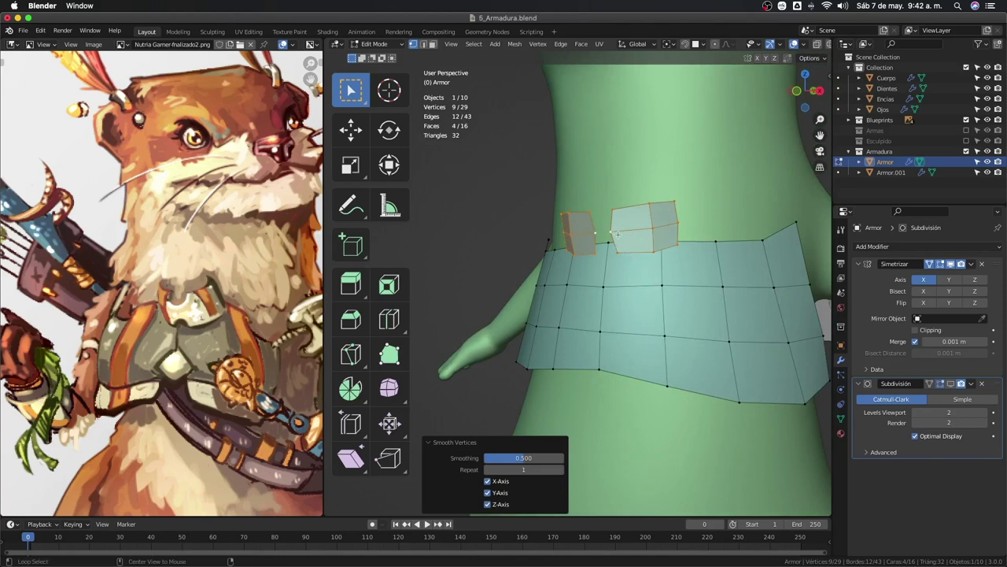
Fill the gap between the tab halves at the top edge and smooth the vertices again.
left_click(613, 211, "ctrl")
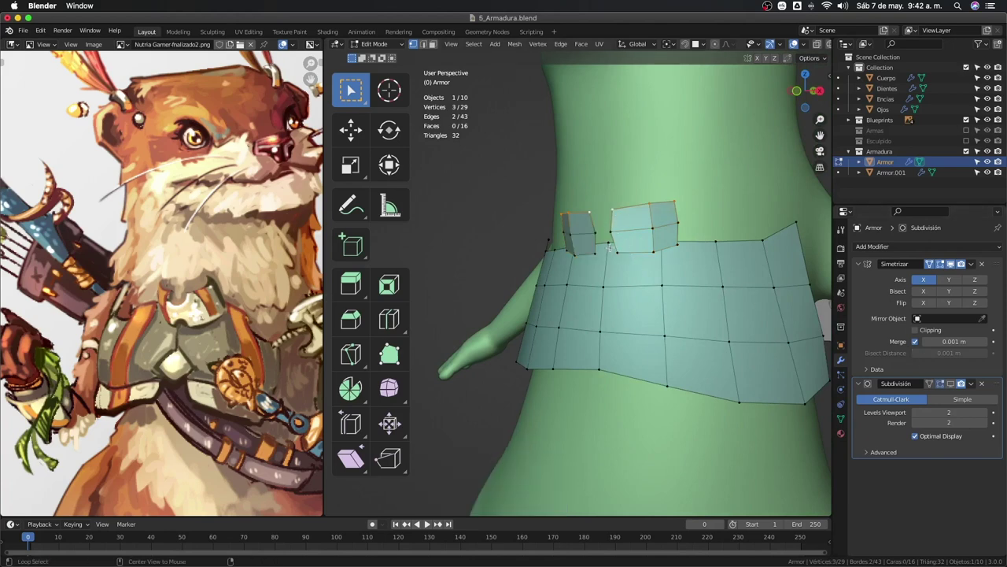
key("f")
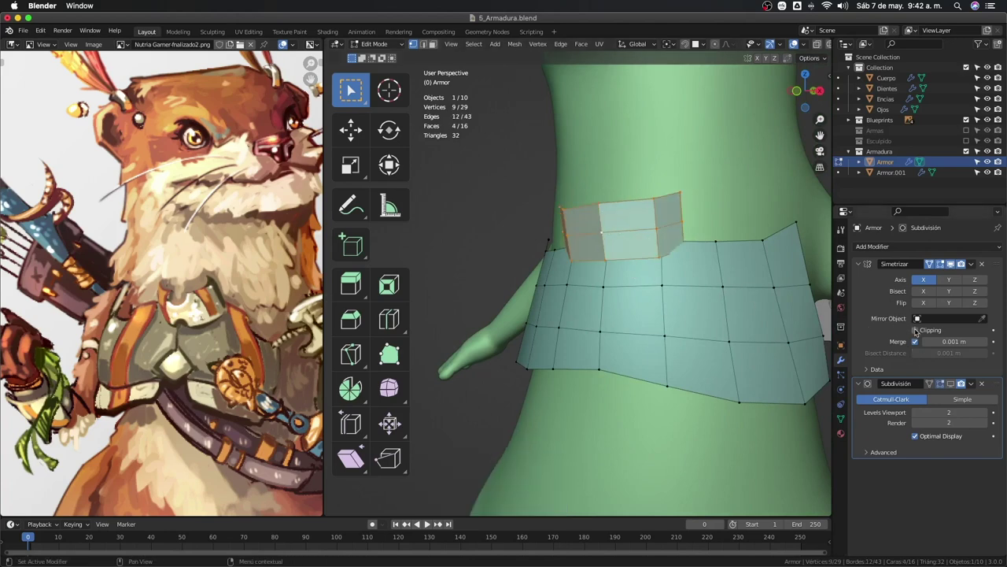
right_click(676, 240)
mouse_move(627, 267)
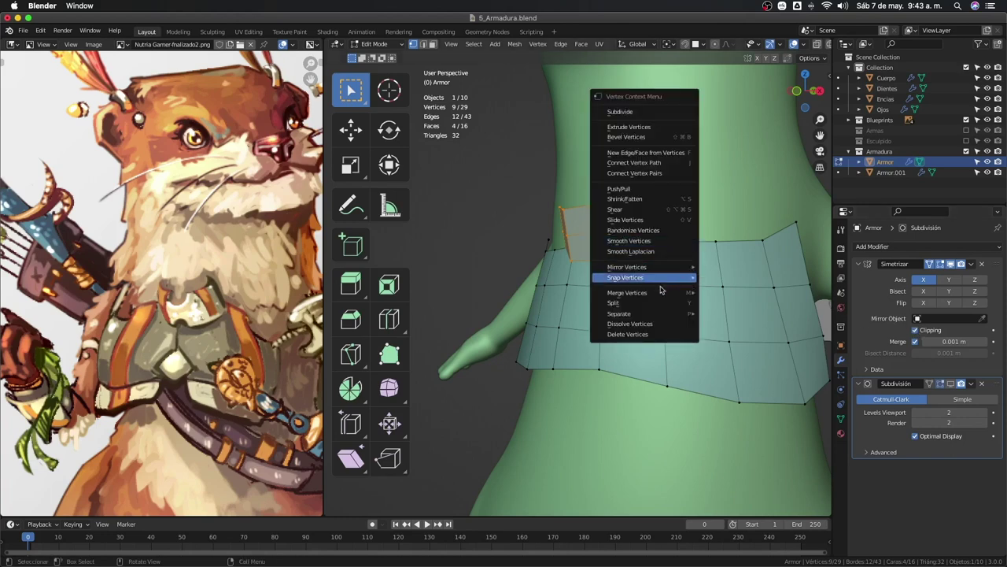
left_click(666, 240)
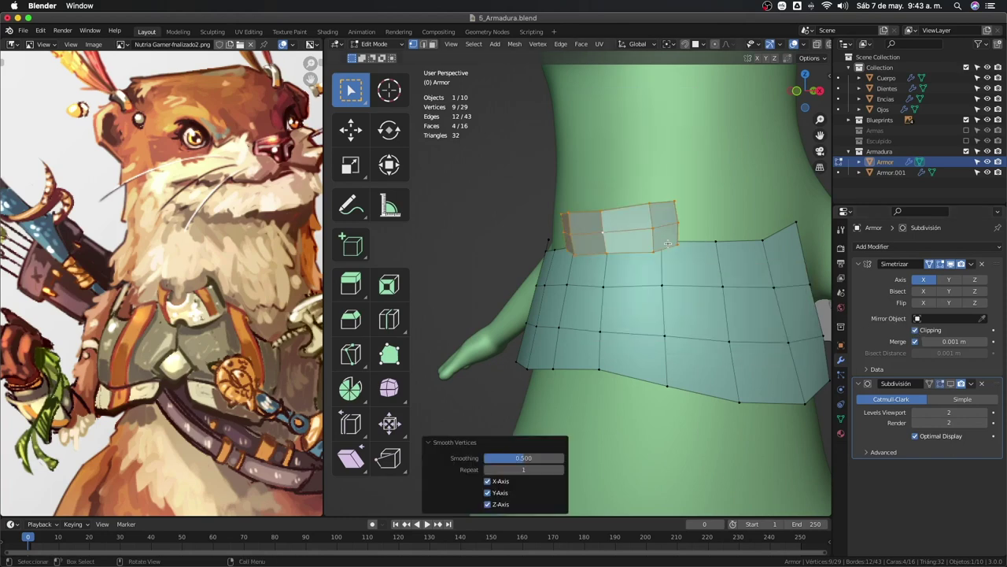
mouse_move(666, 240)
middle_mouse_down()
mouse_move(692, 228)
mouse_move(591, 281)
middle_mouse_up()
In Right view, move a tab corner vertex toward the band, cancelling a second attempt.
key("KP_3")
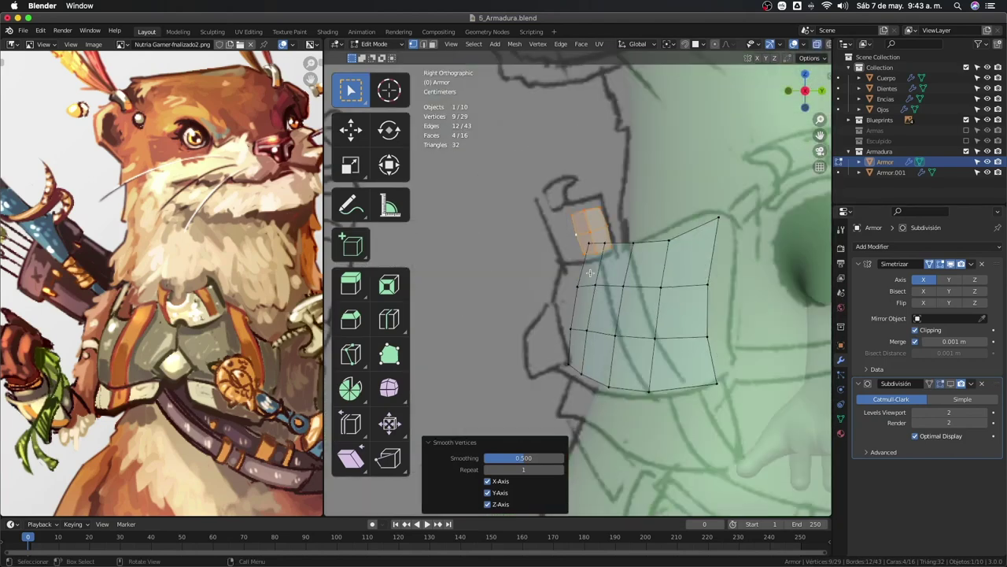
scroll(590, 272, "up", 2)
left_click(589, 246)
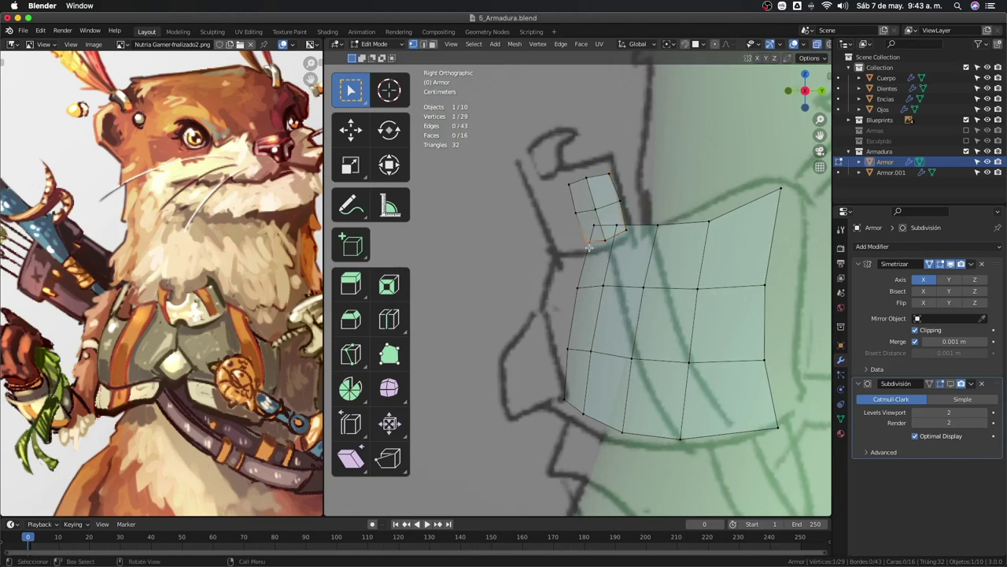
left_click(694, 47)
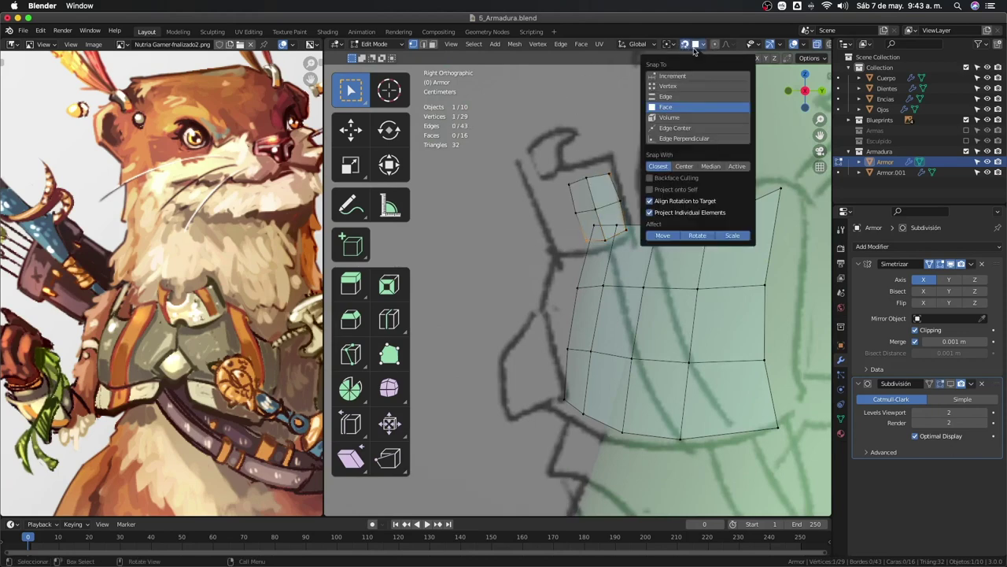
key("g")
left_click(600, 259)
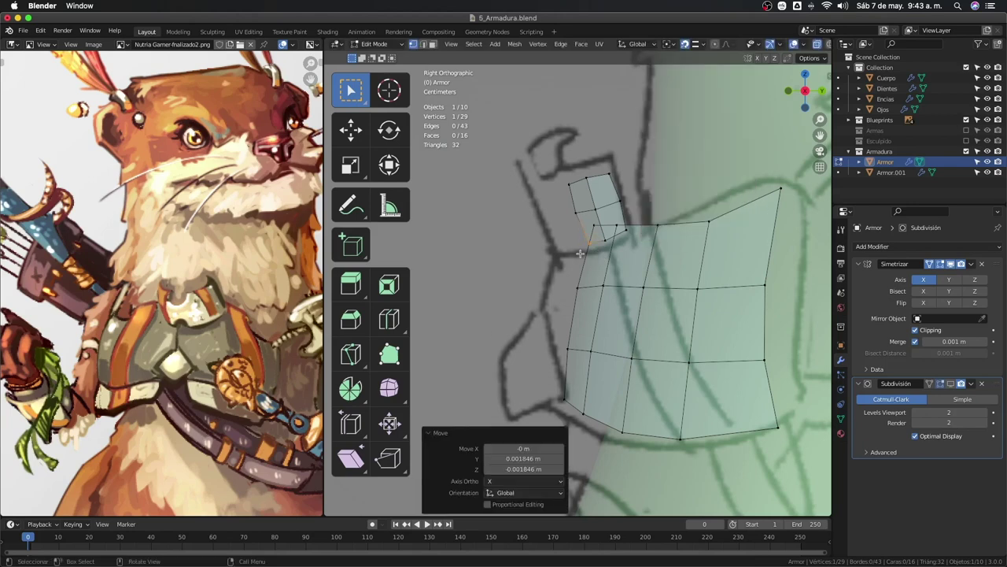
middle_click_drag(601, 259, 608, 263)
key("g")
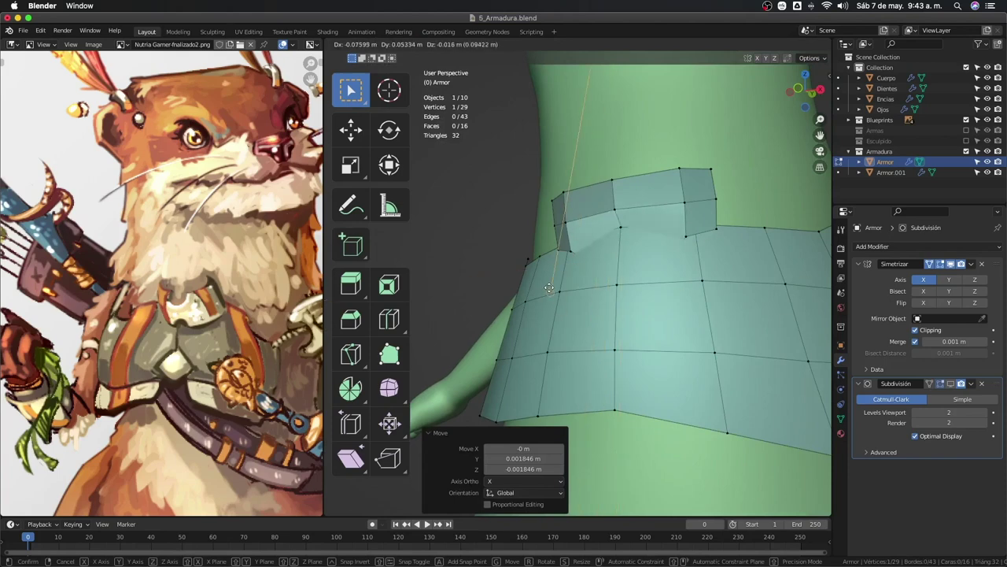
key("Escape")
With Vertex snapping, snap both tab corner vertices onto the band's top edge and check from several angles.
left_click(704, 45)
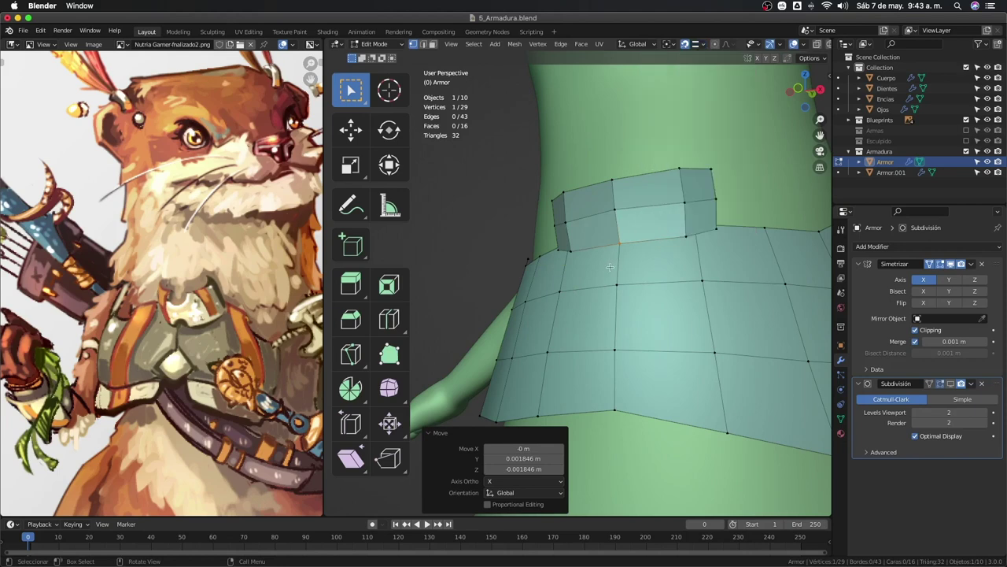
key("g")
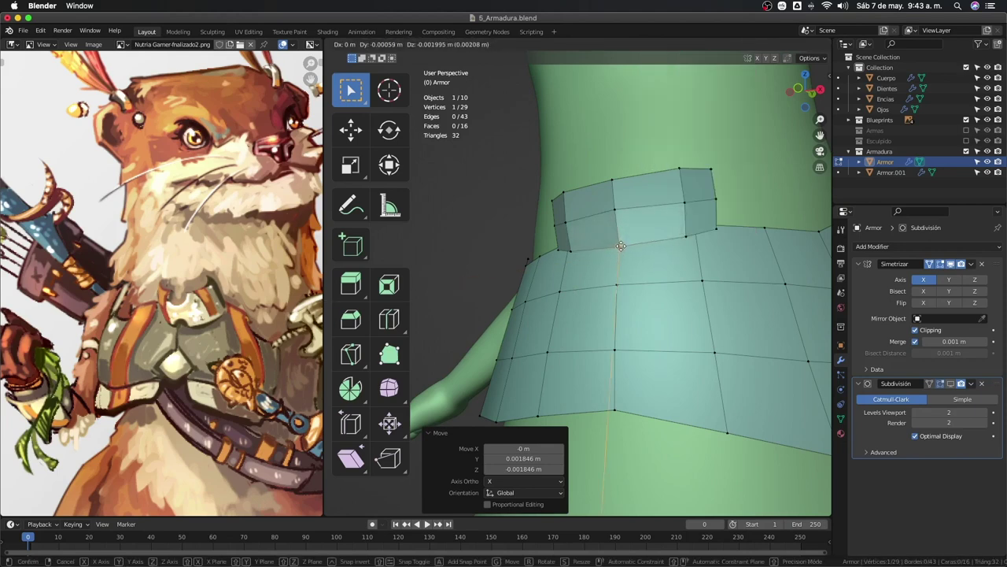
left_click(620, 246)
mouse_move(620, 246)
middle_mouse_down()
mouse_move(621, 207)
mouse_move(726, 247)
mouse_move(691, 252)
middle_mouse_up()
key("g")
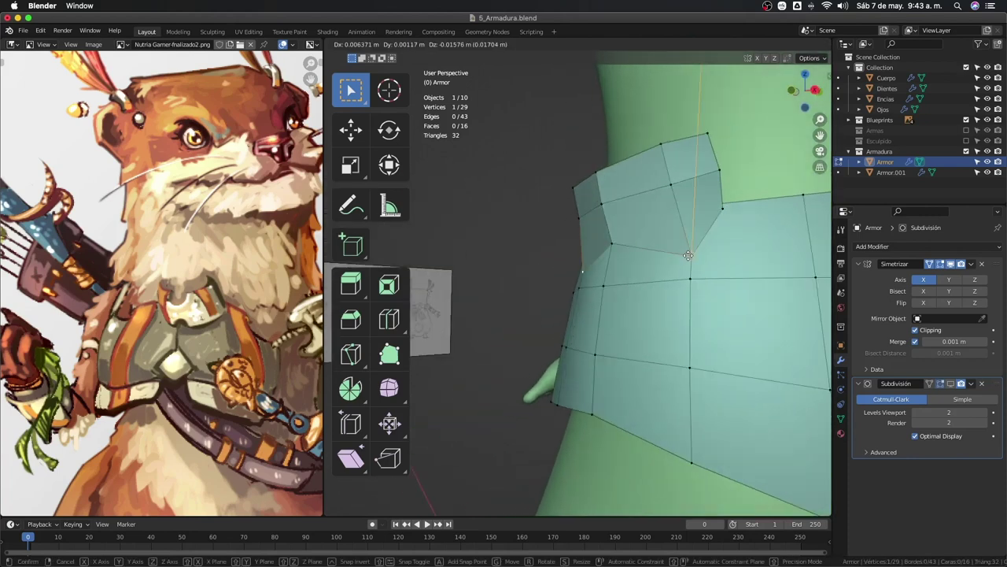
left_click(697, 222)
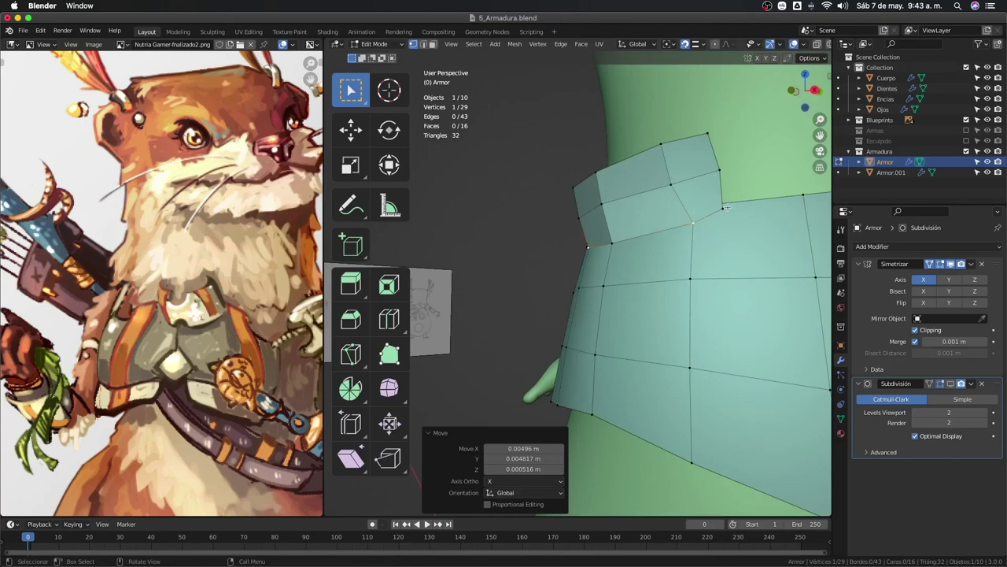
mouse_move(725, 207)
middle_mouse_down()
mouse_move(704, 249)
mouse_move(662, 162)
middle_mouse_up()
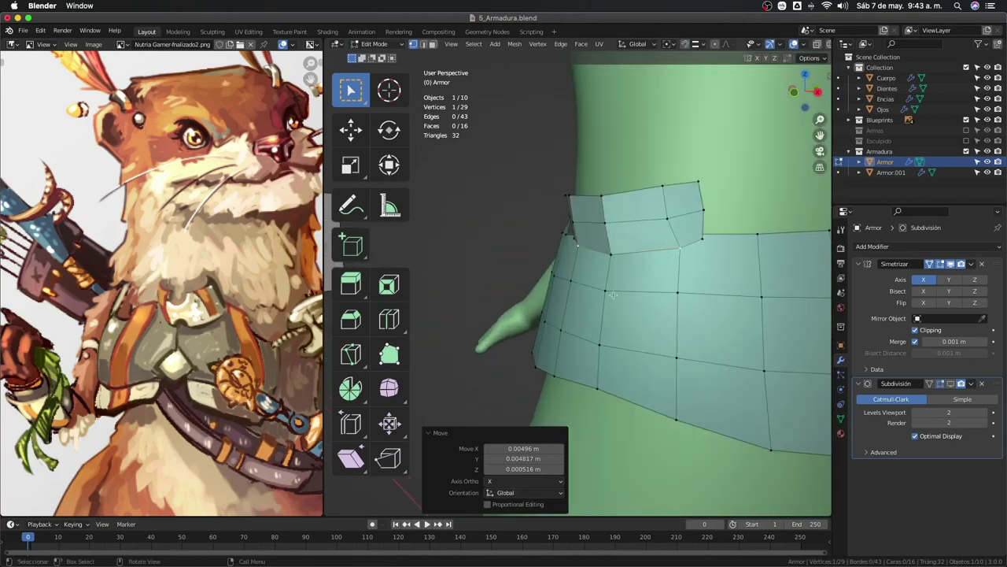
middle_click_drag(669, 109, 636, 238)
scroll(621, 302, "up", 2)
mouse_move(621, 303)
middle_mouse_down()
mouse_move(574, 286)
mouse_move(623, 269)
mouse_move(661, 281)
mouse_move(629, 276)
mouse_move(684, 247)
middle_mouse_up()
Merge the collar tab's two vertex pairs into the band at the last vertex.
key("m")
left_click(629, 276)
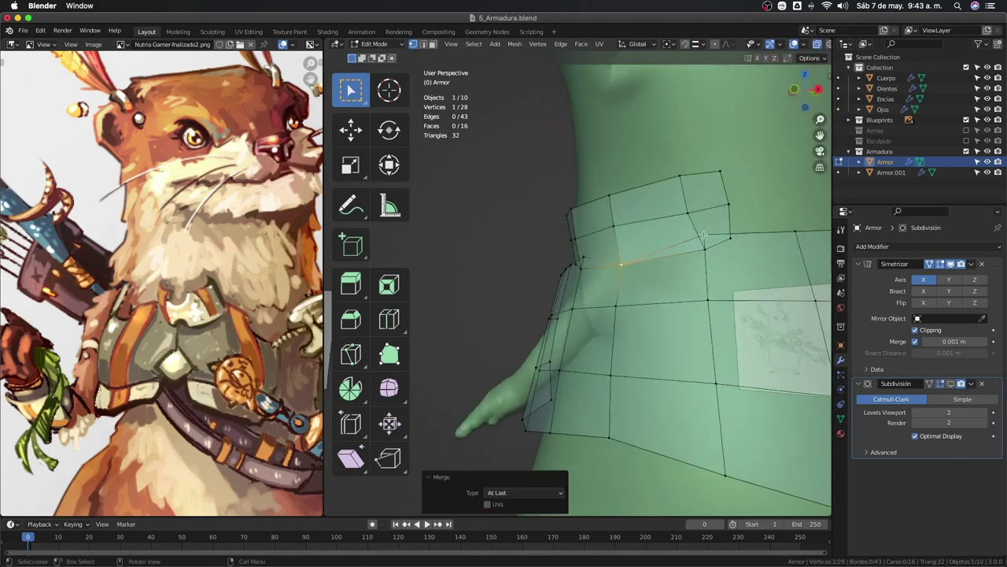
key("g")
key("m")
left_click(699, 254)
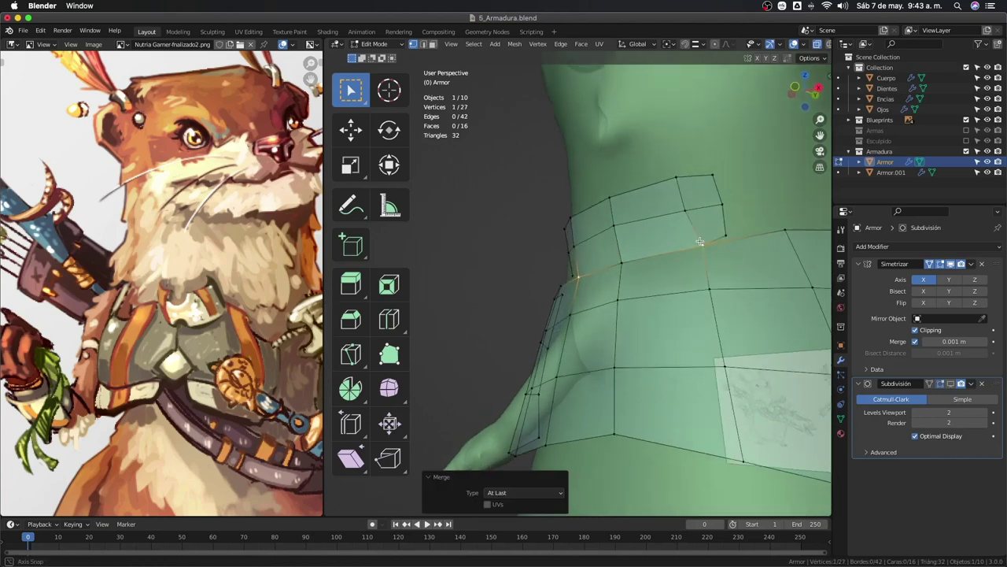
mouse_move(699, 253)
middle_mouse_down()
mouse_move(709, 306)
mouse_move(592, 299)
mouse_move(693, 296)
mouse_move(643, 296)
mouse_move(682, 276)
mouse_move(632, 283)
mouse_move(606, 302)
mouse_move(661, 288)
mouse_move(653, 275)
middle_mouse_up()
Apply Shade Smooth to the armor in Object Mode.
key("Tab")
right_click(593, 299)
left_click(593, 303)
Add an edge loop across the band and merge two vertices at the first one.
key("Tab")
scroll(665, 290, "down", 3)
left_click(637, 315)
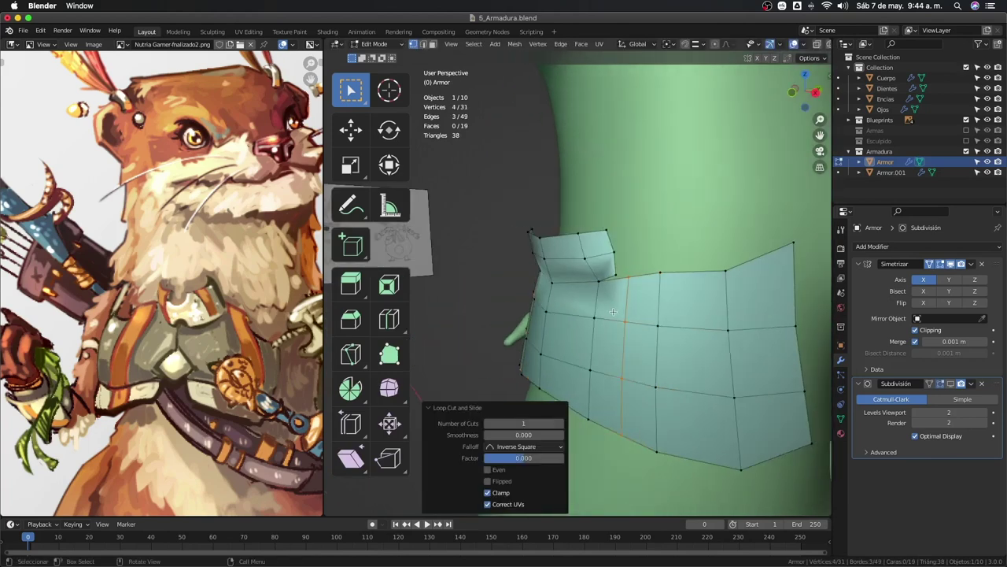
scroll(653, 274, "up", 2)
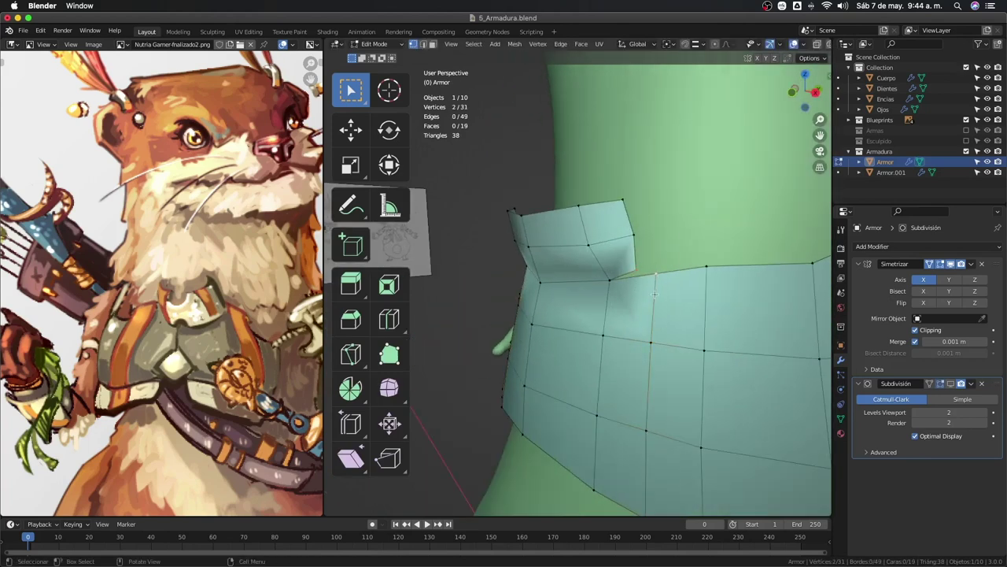
key("m")
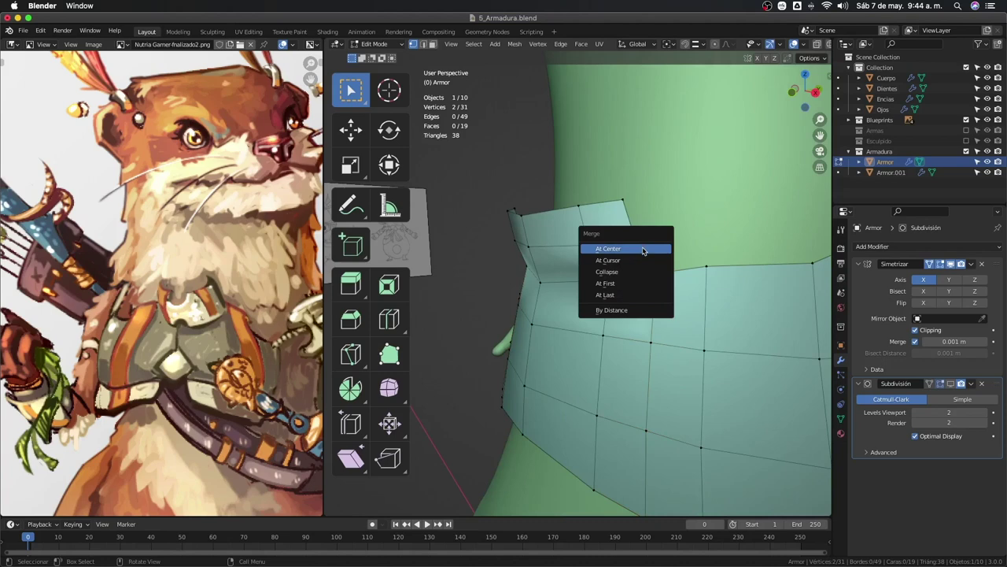
left_click(642, 283)
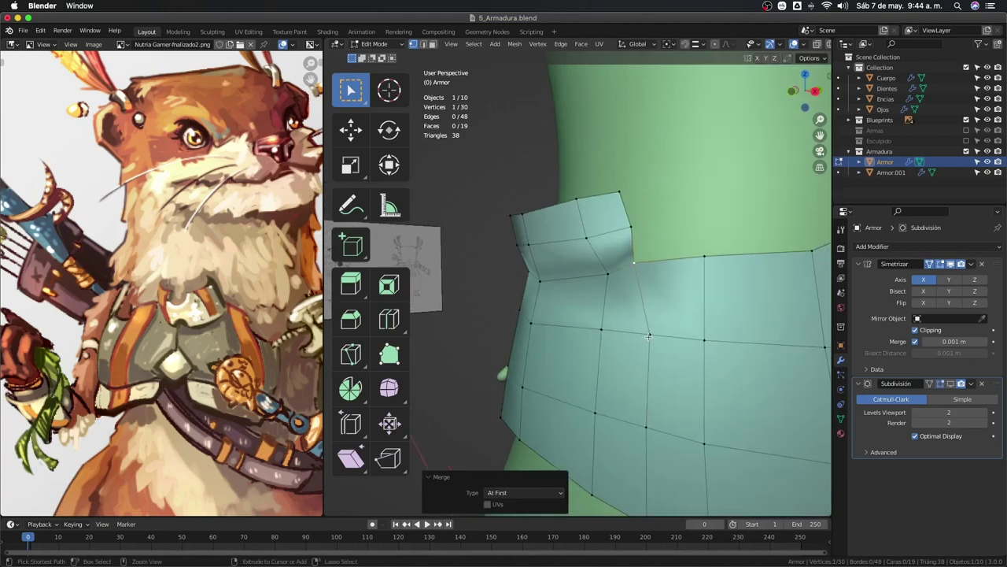
Nudge the collar-tab vertex along Y and then X, ending with a -0.003356 m X shift.
key("Tab")
mouse_move(627, 329)
middle_mouse_down()
mouse_move(574, 327)
mouse_move(653, 280)
mouse_move(578, 319)
mouse_move(572, 308)
mouse_move(587, 331)
middle_mouse_up()
key("Tab")
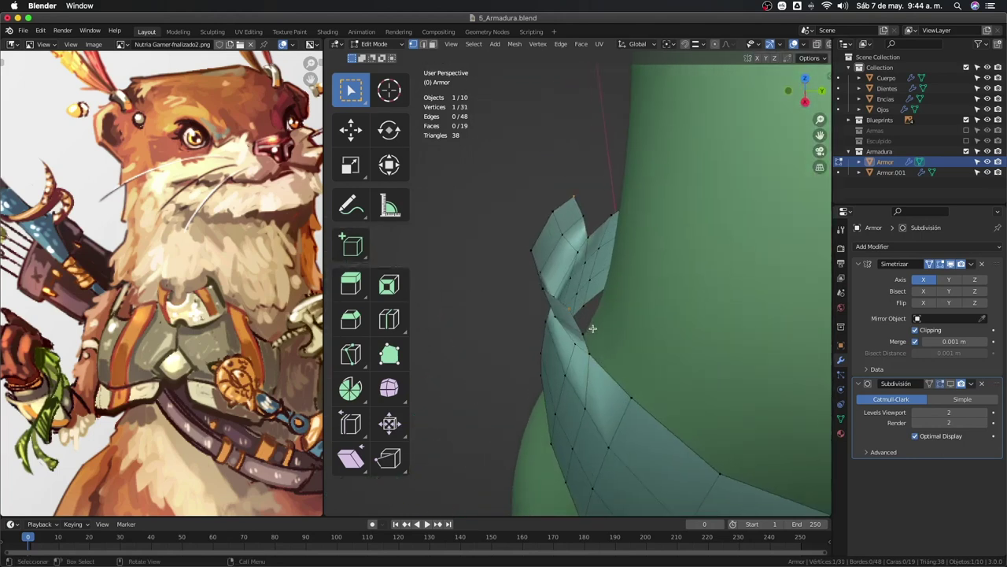
key("g")
key("y")
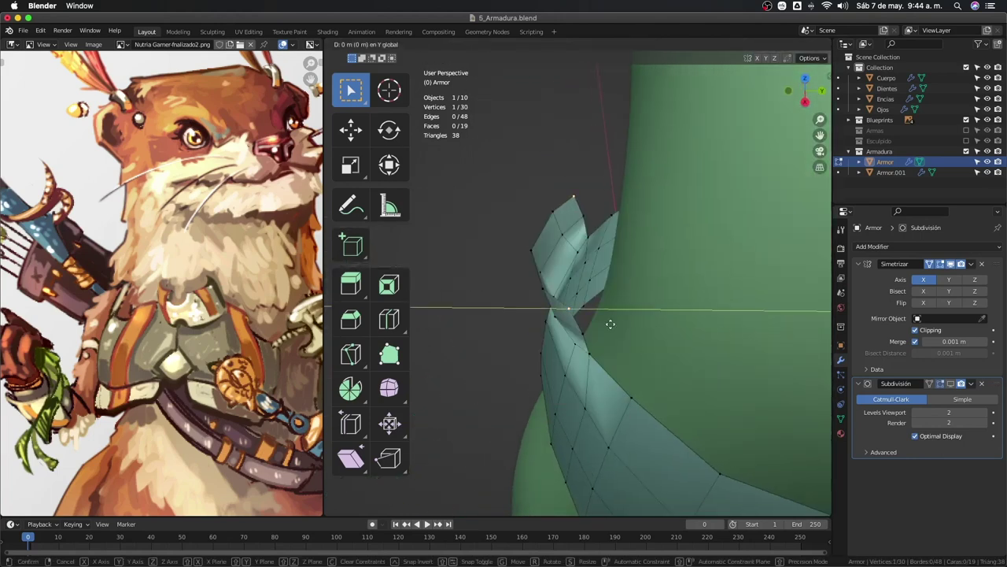
key("x")
left_click(621, 322)
mouse_move(622, 322)
middle_mouse_down()
mouse_move(688, 294)
mouse_move(625, 290)
mouse_move(569, 259)
middle_mouse_up()
key("g")
key("x")
left_click(625, 290)
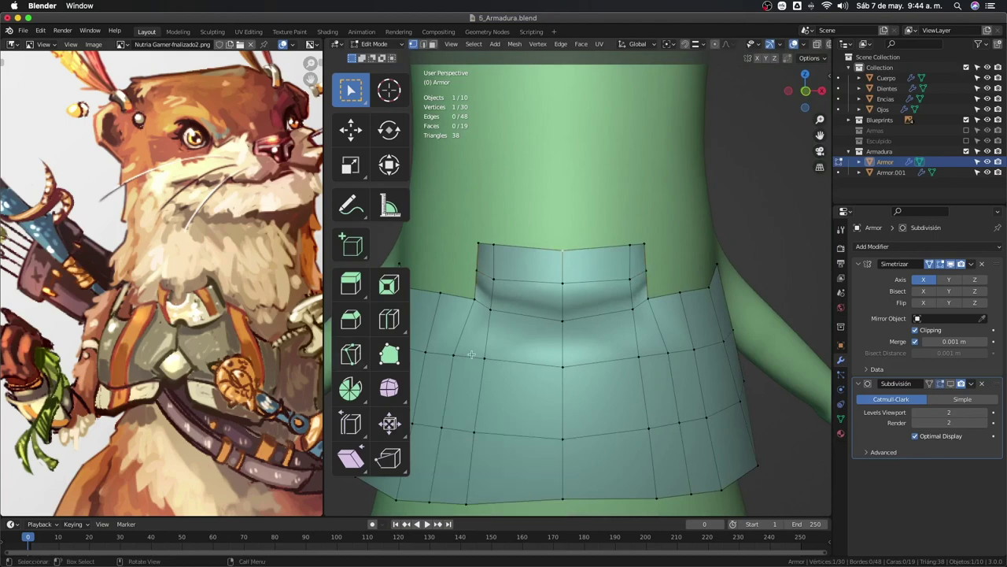
Add a centred edge loop through the armor and shift it along Y.
left_click(603, 318)
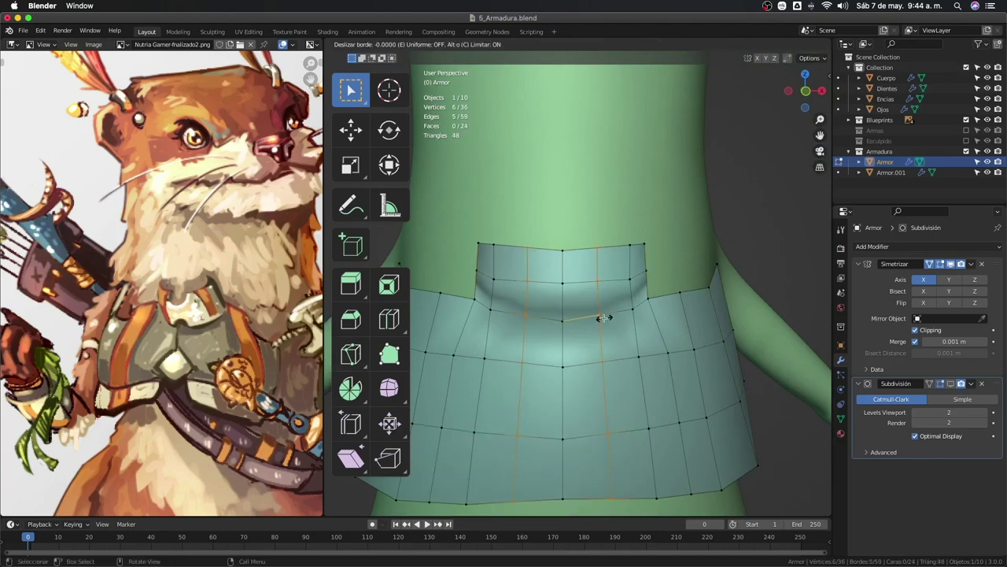
right_click(604, 318)
mouse_move(604, 318)
middle_mouse_down()
mouse_move(631, 315)
mouse_move(600, 128)
middle_mouse_up()
key("g")
key("y")
left_click(630, 316)
Delete the collar tab's top middle vertex to start the notch.
middle_click_drag(616, 85, 623, 163)
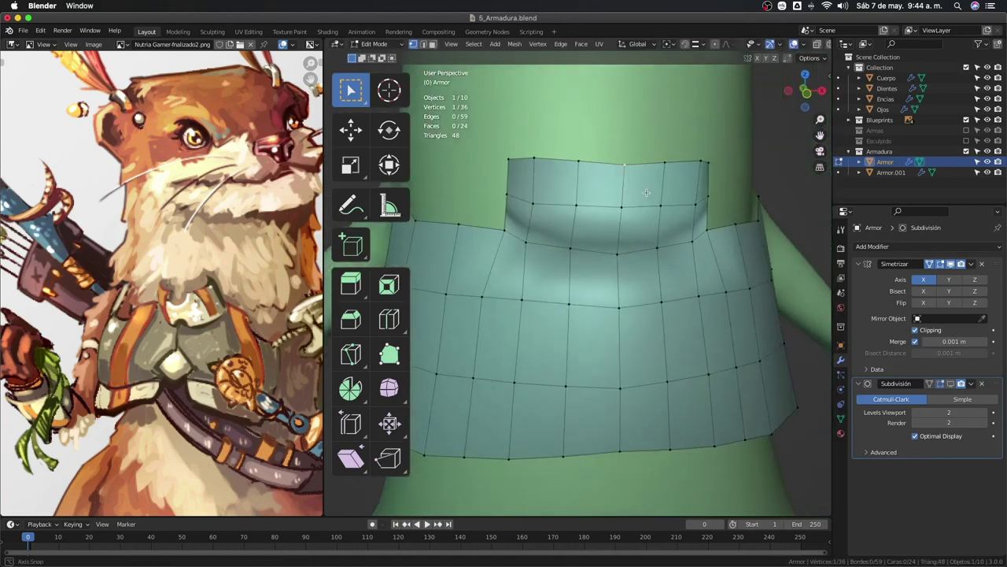
left_click(623, 163)
key("x")
key("g")
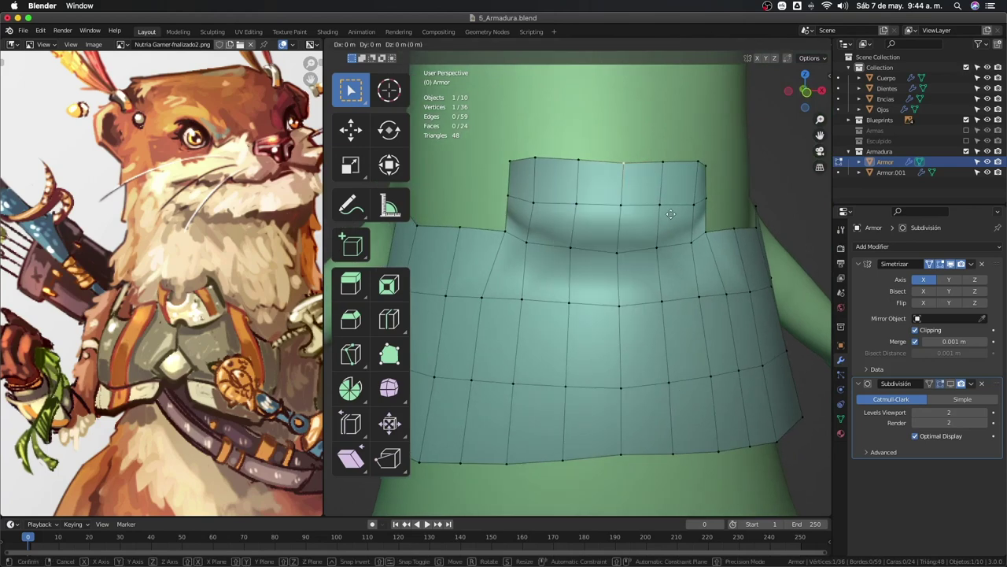
right_click(644, 211)
key("x")
left_click(634, 209)
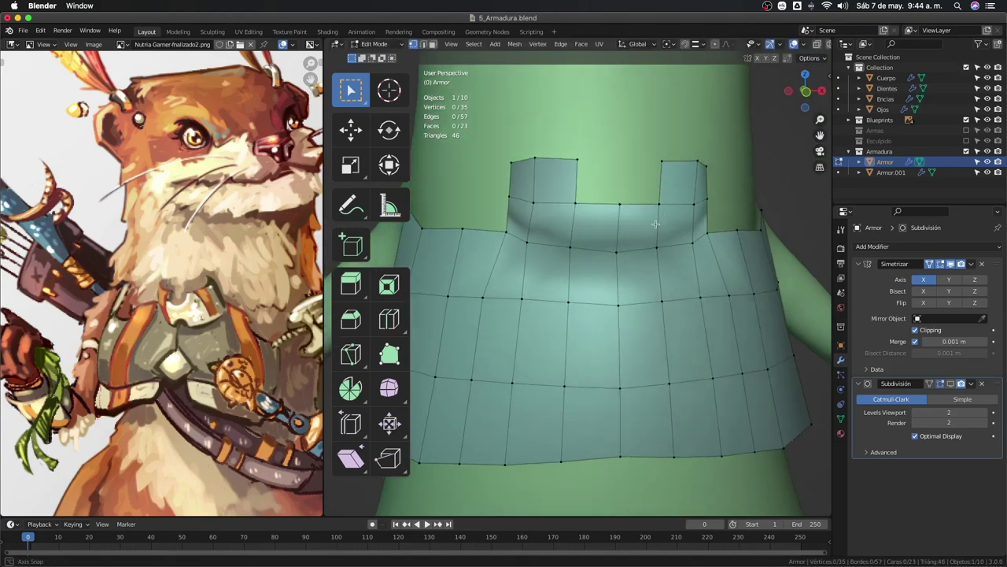
middle_click_drag(633, 211, 633, 219)
Slide the vertex beside the notch down along its edge twice.
left_click(650, 206)
key("shift+v")
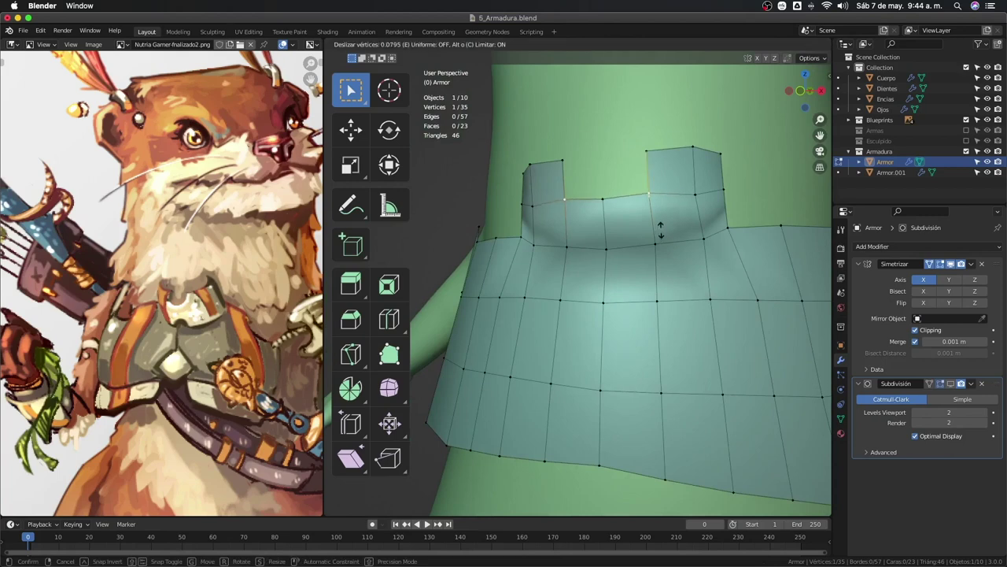
left_click(614, 219)
key("shift+v")
left_click(608, 231)
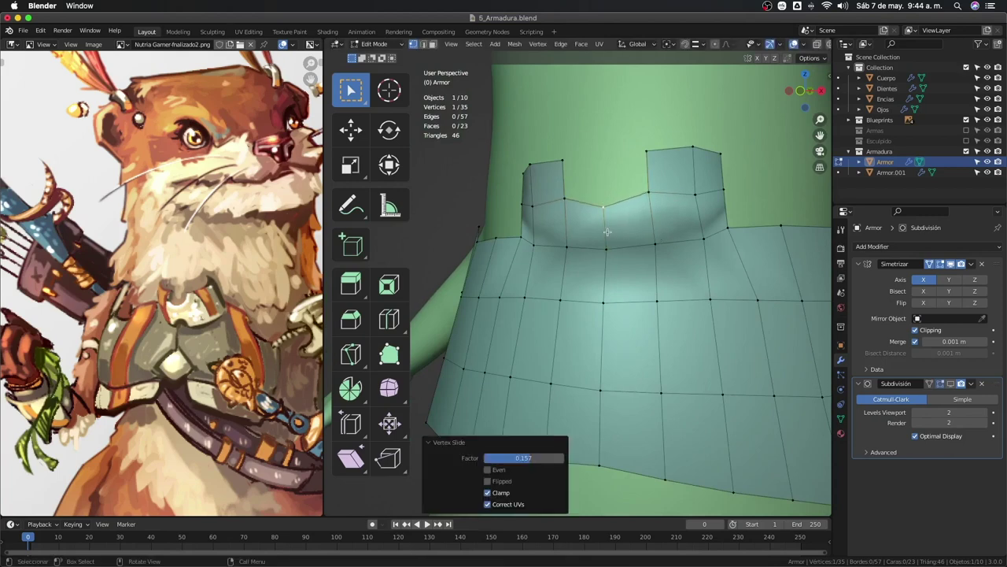
Extrude the notch edges upward and slide the new notch vertex into a V shape.
left_click(650, 189, "shift")
middle_click_drag(654, 183, 654, 189)
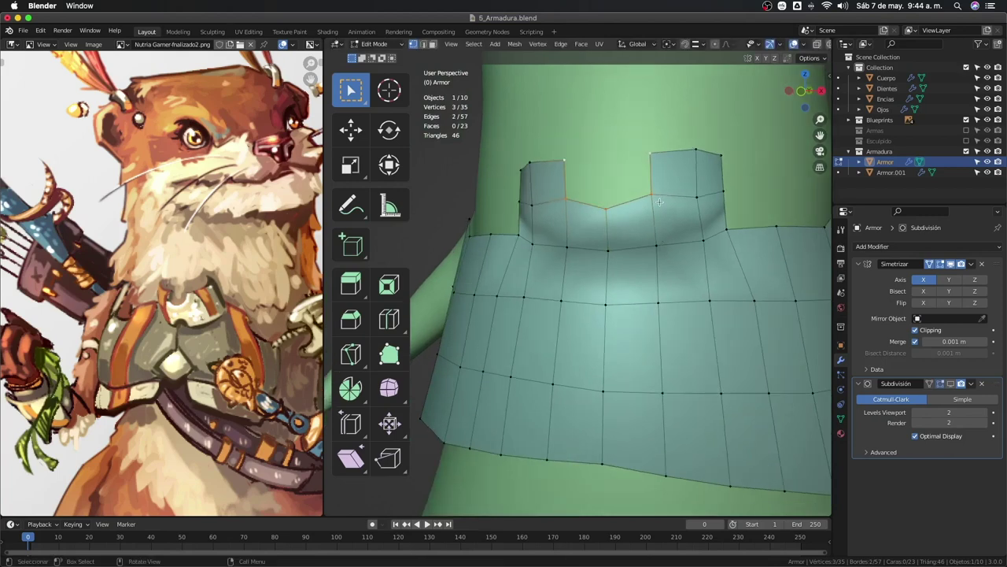
key("e")
left_click(640, 192)
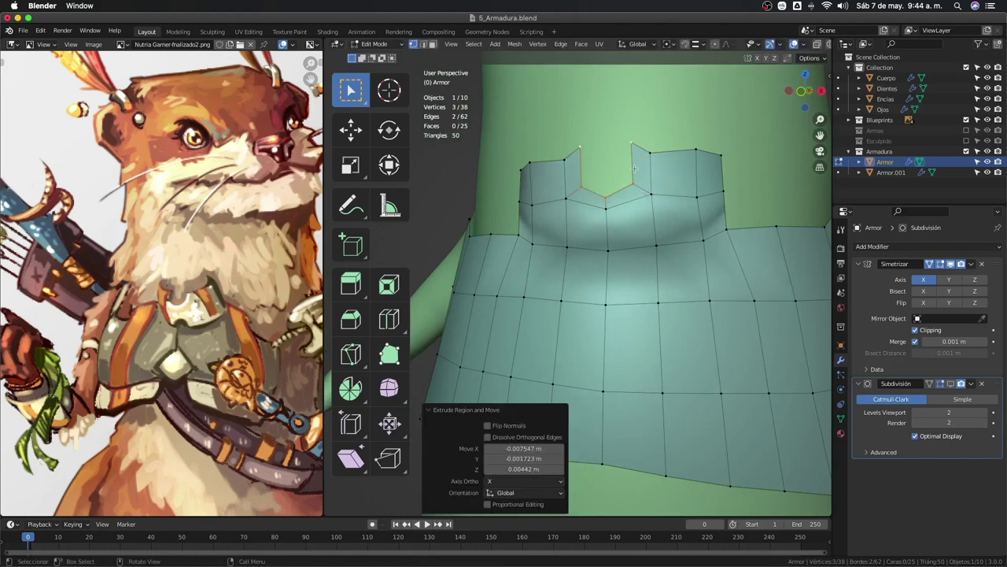
left_click(631, 145)
key("shift+v")
left_click(640, 192)
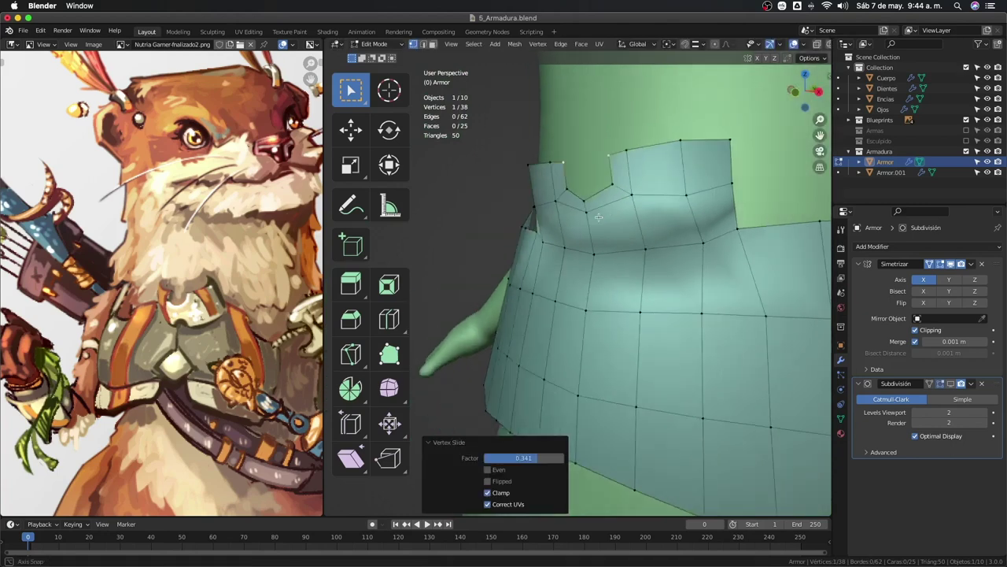
middle_click_drag(640, 192, 580, 310)
key("Tab")
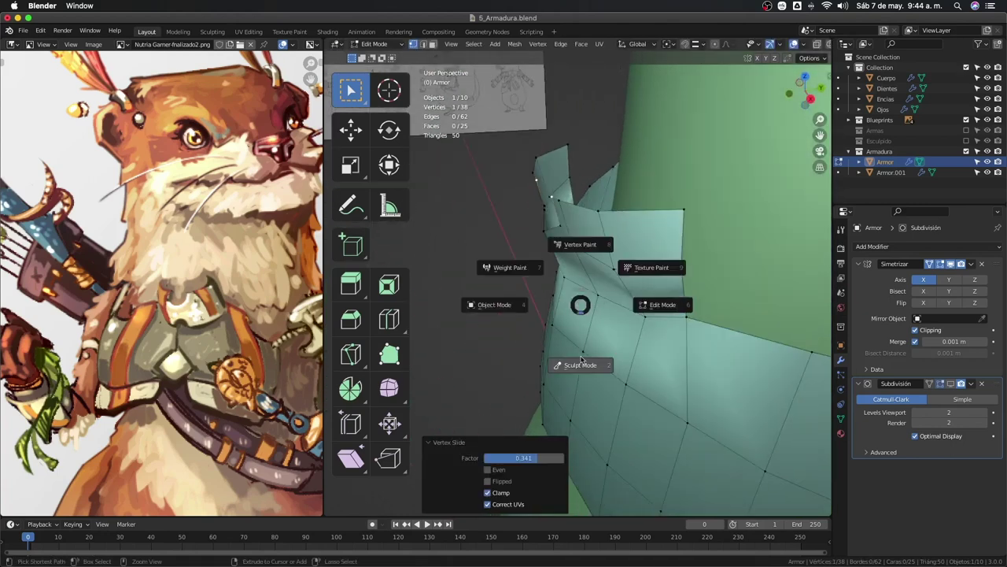
Grab-sculpt the band and collar tab snugly onto the torso, resizing the brush, then exit to Object Mode.
left_click(595, 331)
left_click_drag(659, 308, 625, 310)
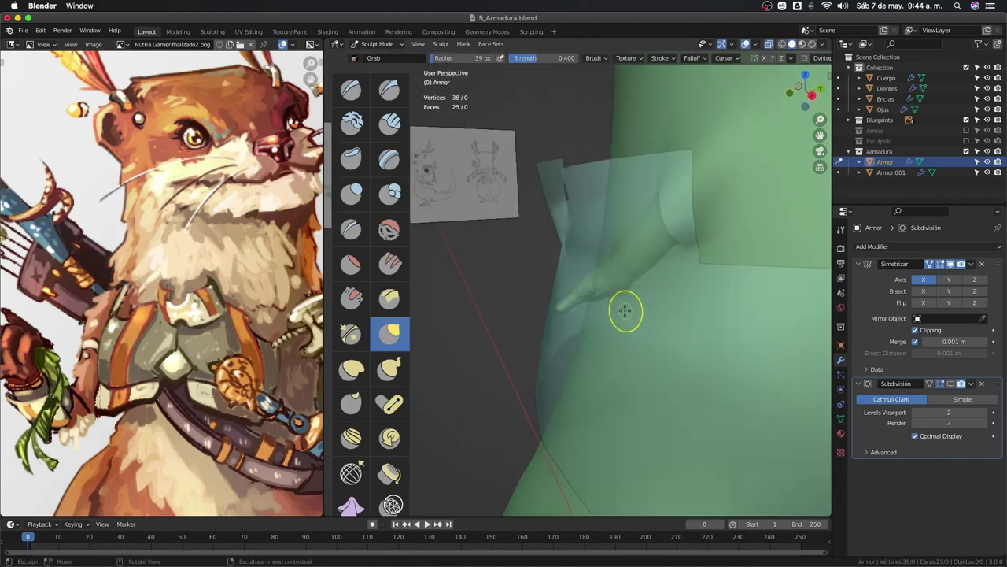
key("ctrl+z")
mouse_move(622, 226)
middle_mouse_down()
mouse_move(634, 184)
mouse_move(624, 194)
mouse_move(731, 265)
mouse_move(667, 311)
middle_mouse_up()
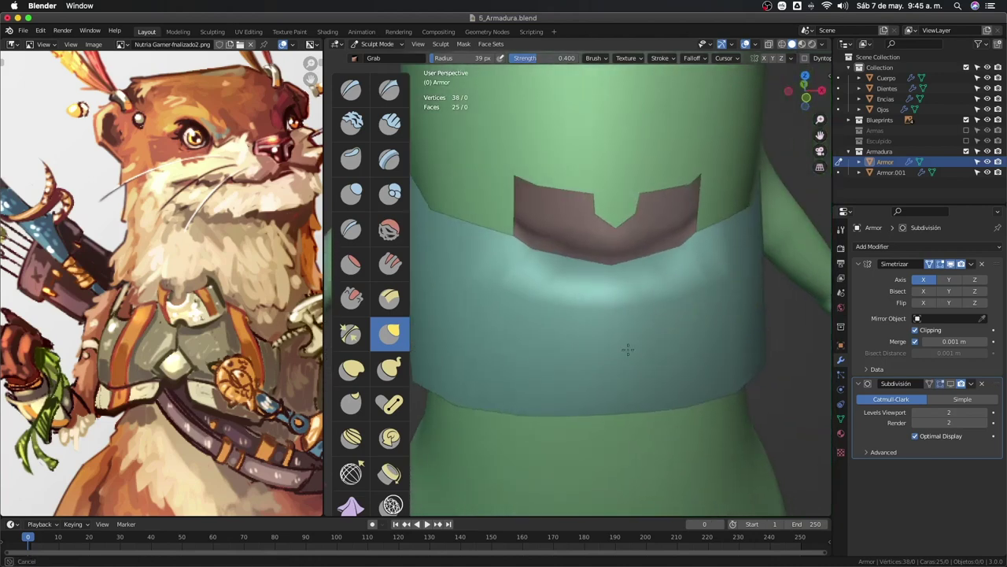
key("f")
left_click(775, 354)
mouse_move(700, 358)
middle_mouse_down()
mouse_move(629, 294)
mouse_move(619, 197)
mouse_move(645, 198)
middle_mouse_up()
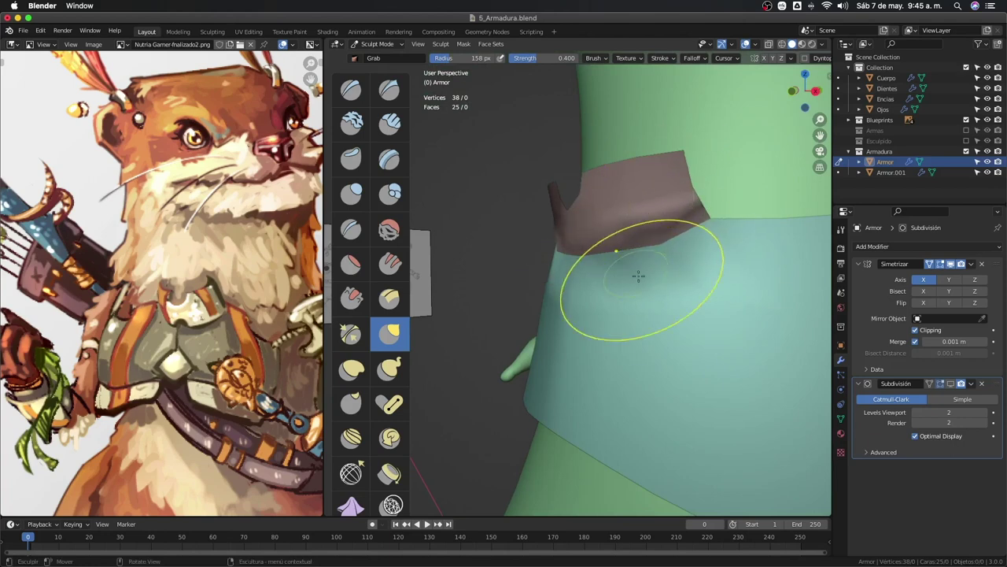
mouse_move(638, 276)
middle_mouse_down()
mouse_move(619, 275)
mouse_move(661, 283)
mouse_move(701, 269)
mouse_move(663, 230)
mouse_move(606, 338)
mouse_move(648, 315)
mouse_move(629, 299)
mouse_move(517, 326)
middle_mouse_up()
middle_click_drag(617, 295, 637, 284)
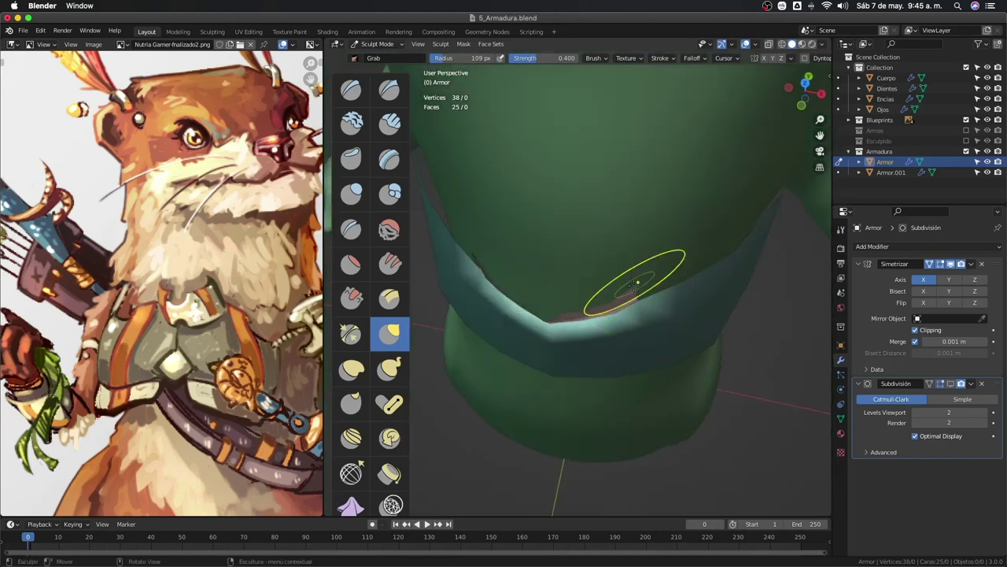
key("f")
left_click(630, 289)
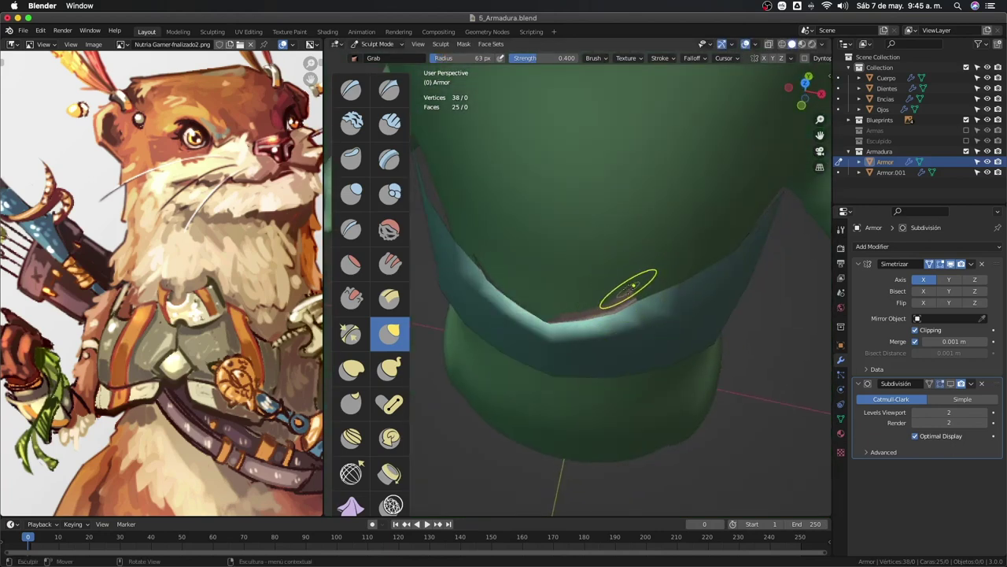
mouse_move(618, 301)
middle_mouse_down()
mouse_move(626, 262)
mouse_move(584, 259)
mouse_move(663, 263)
mouse_move(604, 344)
middle_mouse_up()
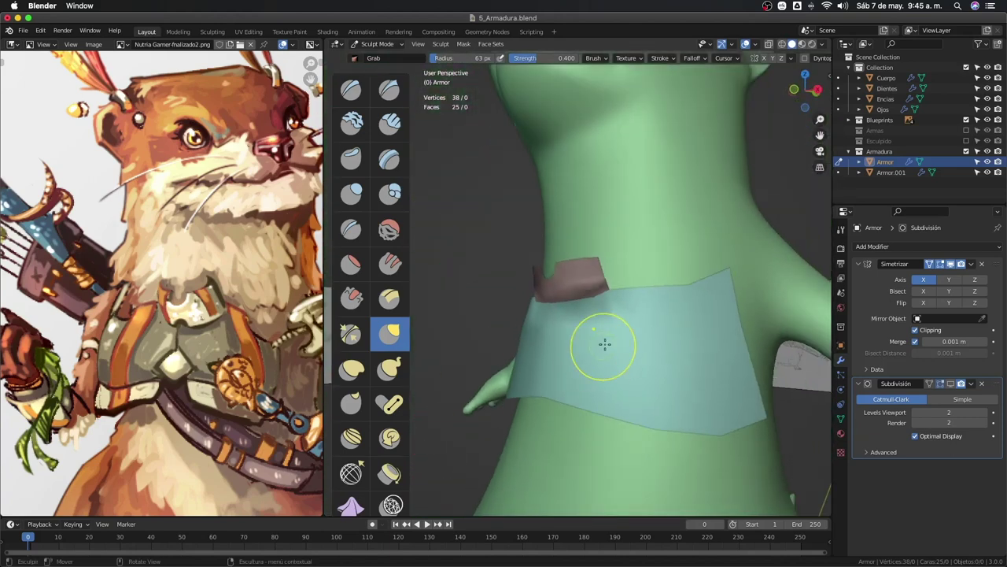
key("ctrl+Tab")
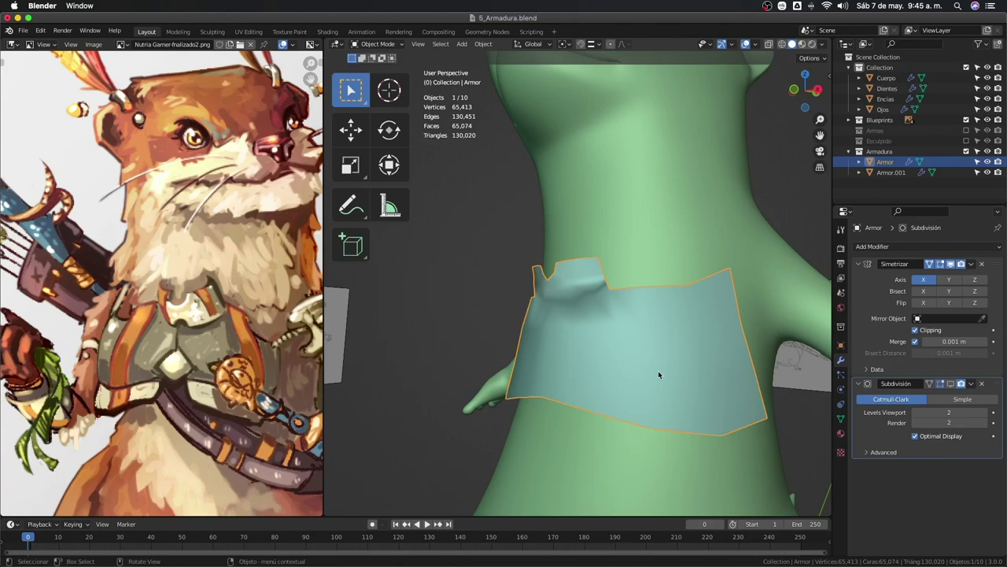
Enable the Subdivision modifier's viewport display and check the smoothed armor shape.
left_click(950, 384)
scroll(607, 352, "up", 3)
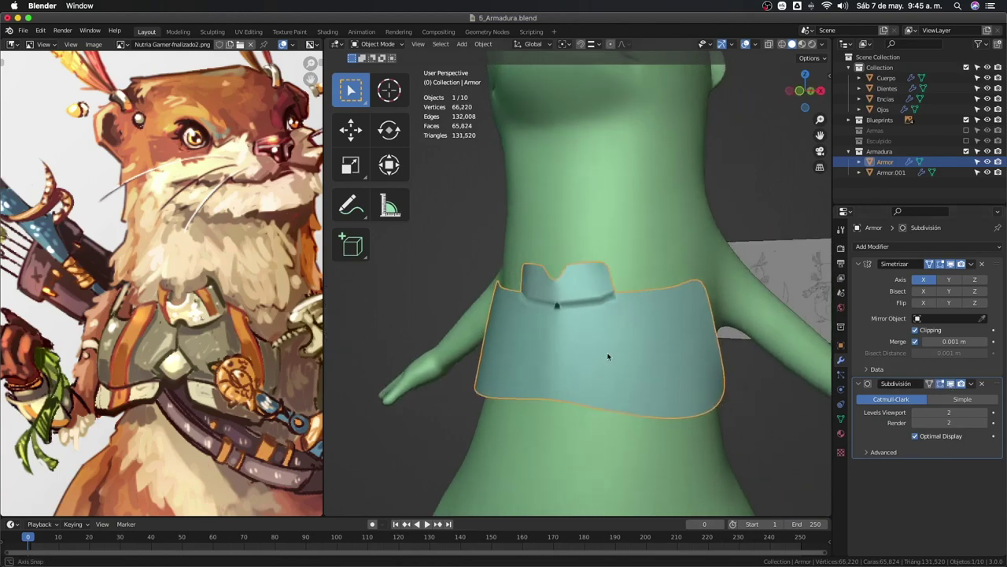
scroll(580, 354, "up", 2)
mouse_move(580, 354)
middle_mouse_down()
mouse_move(554, 328)
mouse_move(480, 342)
mouse_move(664, 331)
mouse_move(606, 331)
middle_mouse_up()
key("Tab")
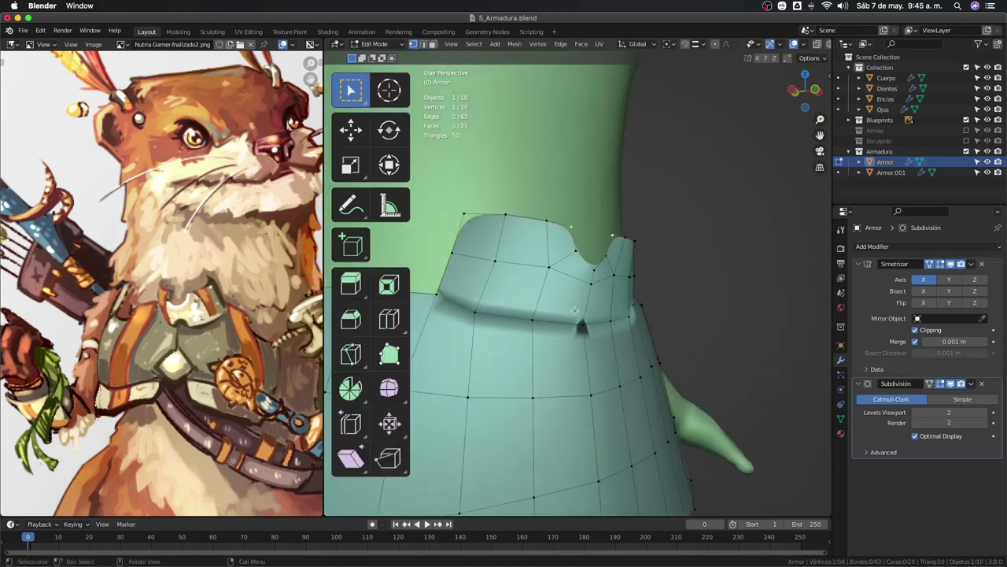
key("a")
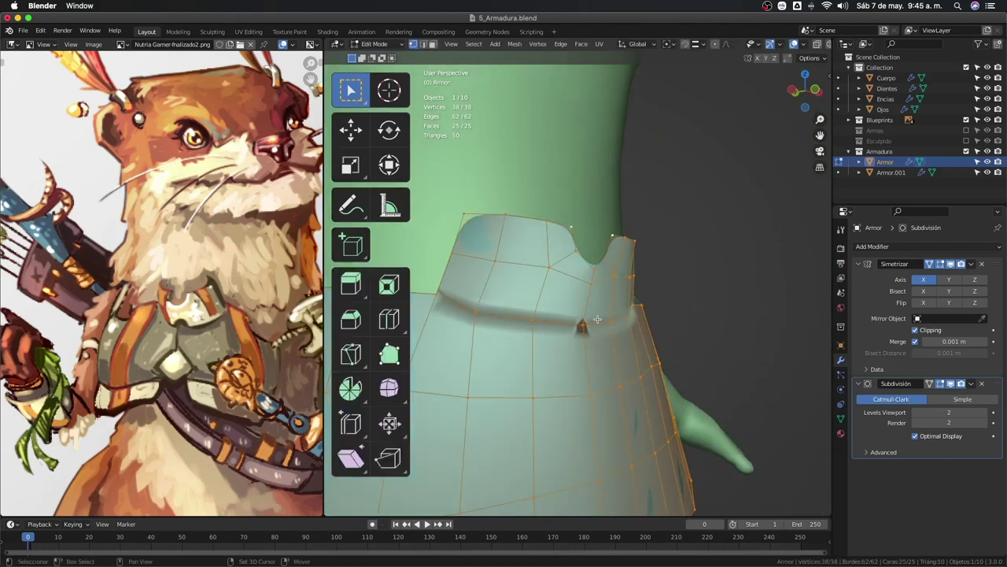
key("Tab")
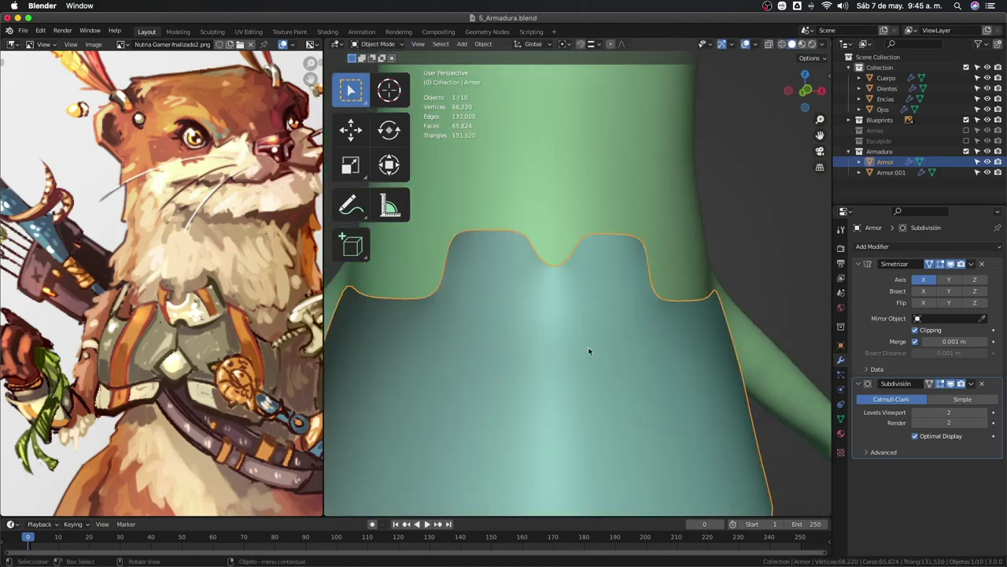
mouse_move(613, 318)
middle_mouse_down()
mouse_move(525, 336)
mouse_move(574, 304)
middle_mouse_up()
key("Tab")
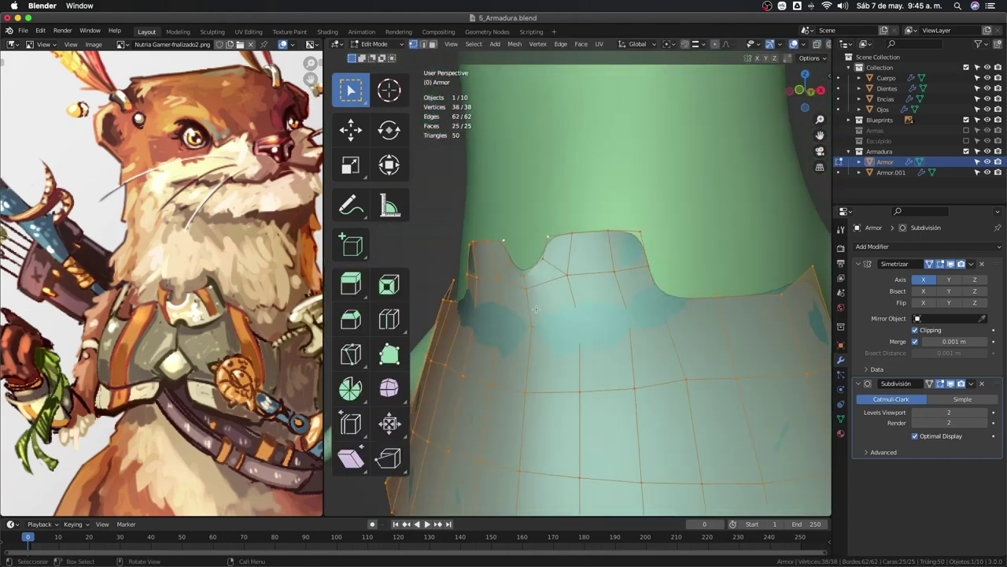
Cut an edge loop along the base of the collar tab and preview the result.
left_click(537, 263)
middle_click_drag(538, 263, 477, 284)
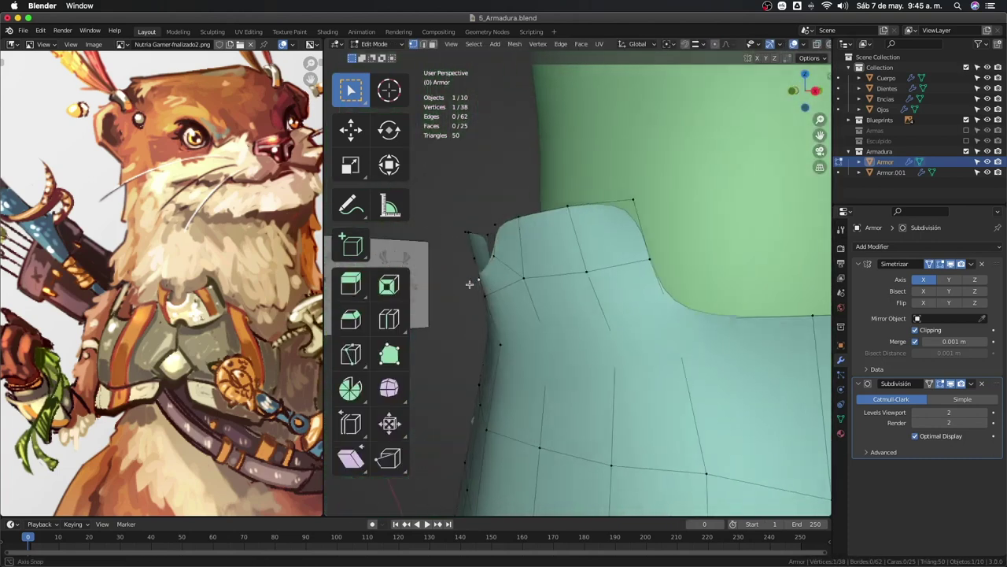
middle_click_drag(525, 333, 604, 285)
left_click(607, 280)
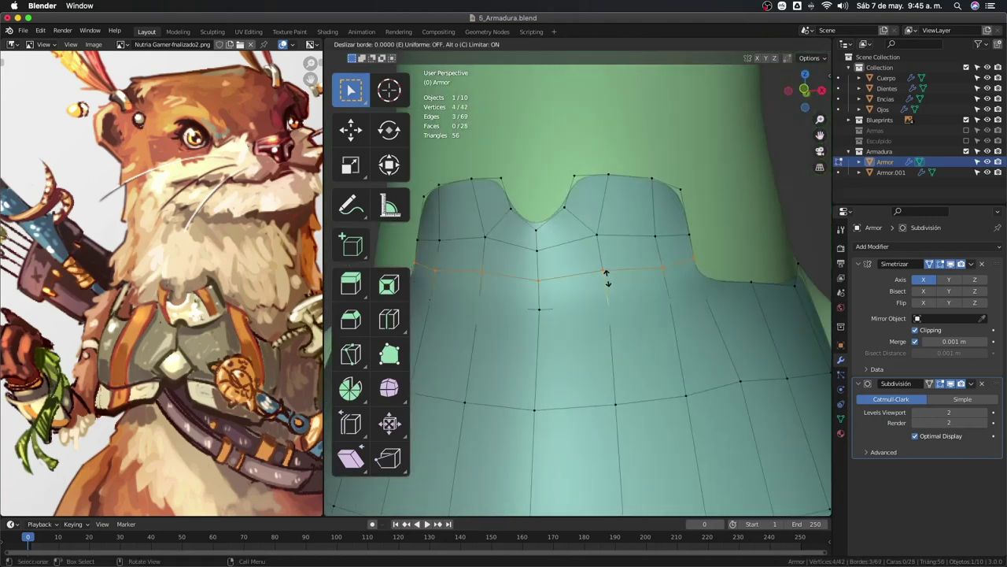
left_click(606, 309)
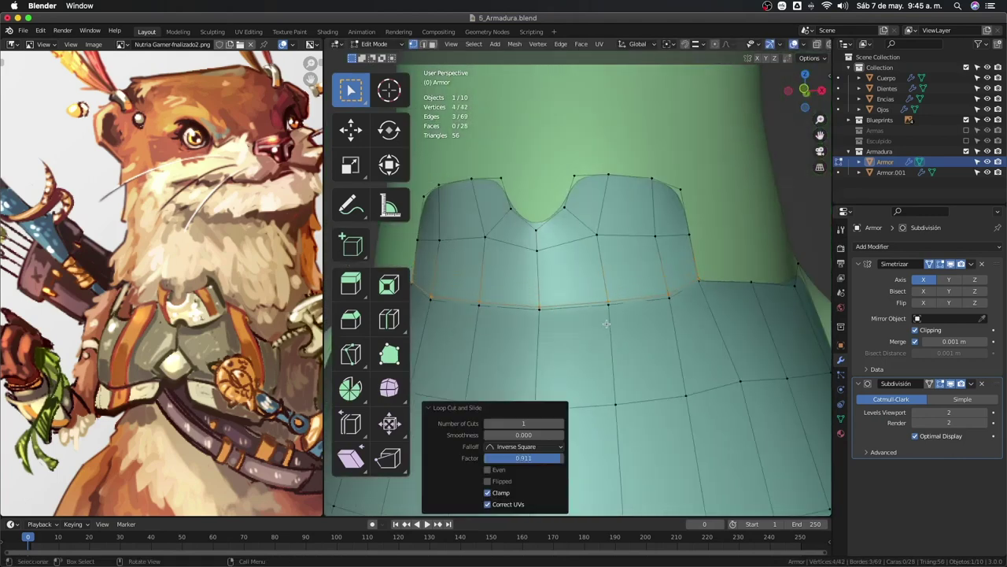
key("Tab")
mouse_move(585, 364)
middle_mouse_down()
mouse_move(532, 370)
mouse_move(640, 362)
middle_mouse_up()
key("Tab")
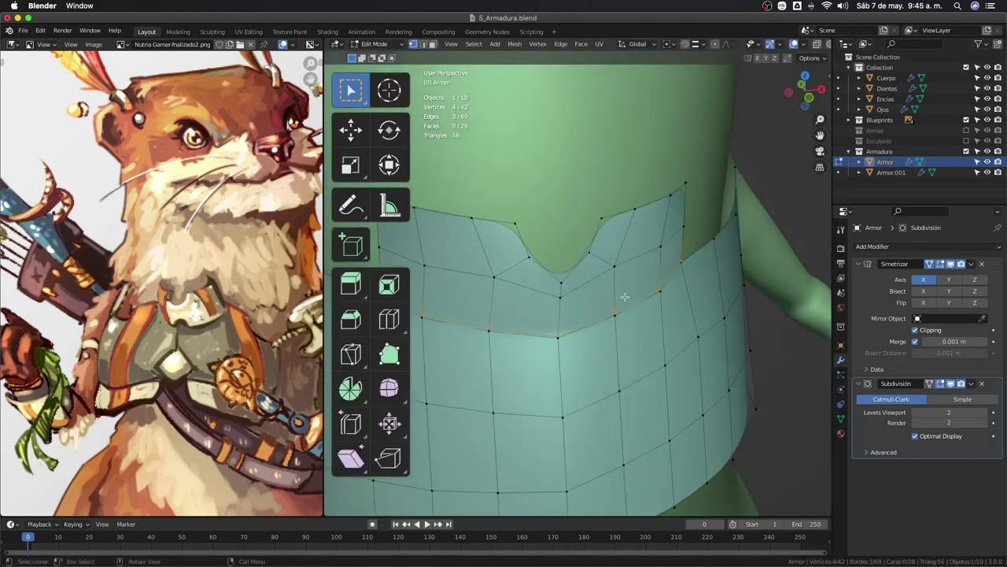
mouse_move(622, 294)
middle_mouse_down()
mouse_move(670, 296)
mouse_move(670, 317)
mouse_move(620, 240)
mouse_move(557, 260)
mouse_move(524, 249)
middle_mouse_up()
Move a vertex on the armor's upper edge along Y.
left_click(609, 228)
key("g")
key("y")
left_click(626, 262)
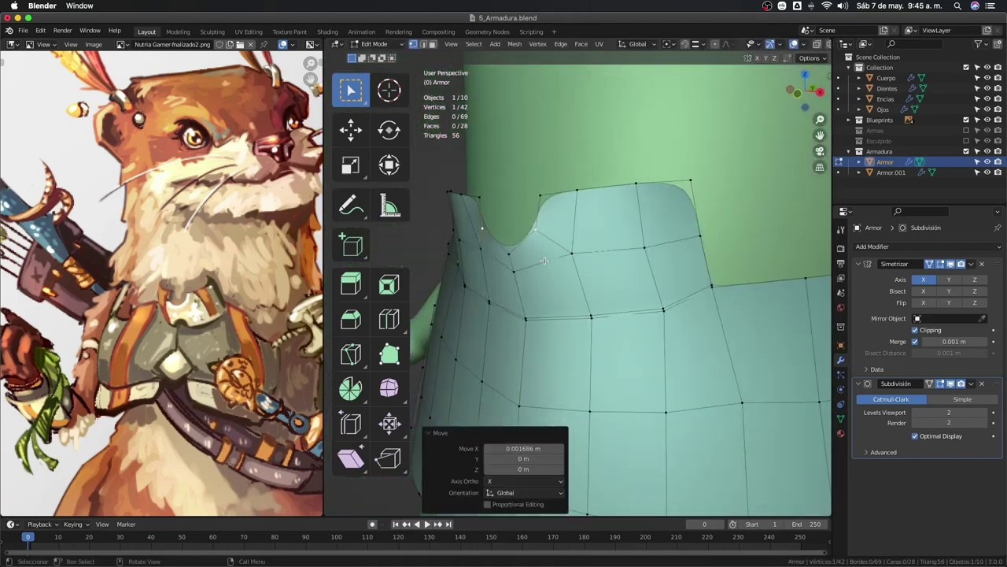
key("Tab")
key("Tab")
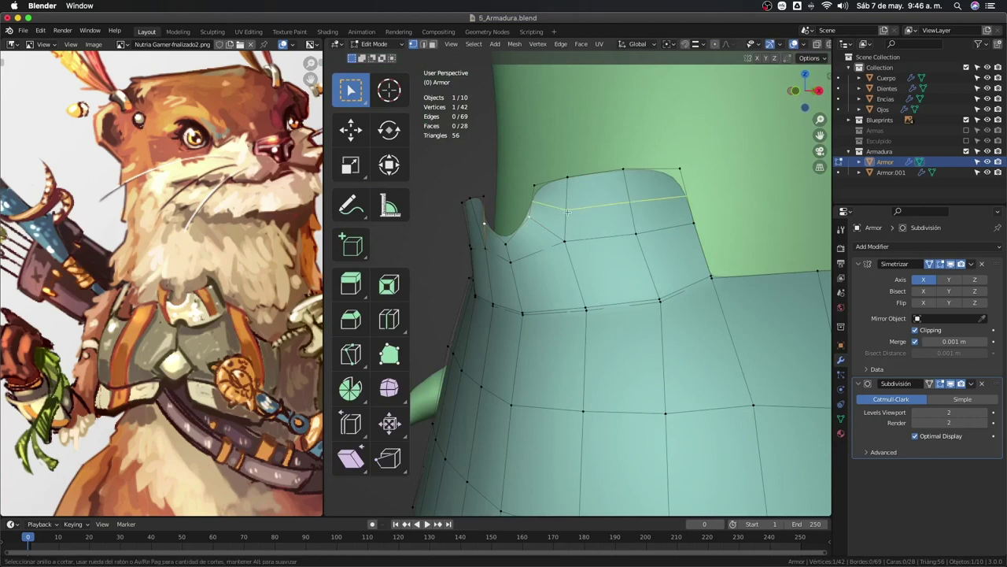
Cut an edge loop across the upper part of the collar tab.
left_click(568, 211)
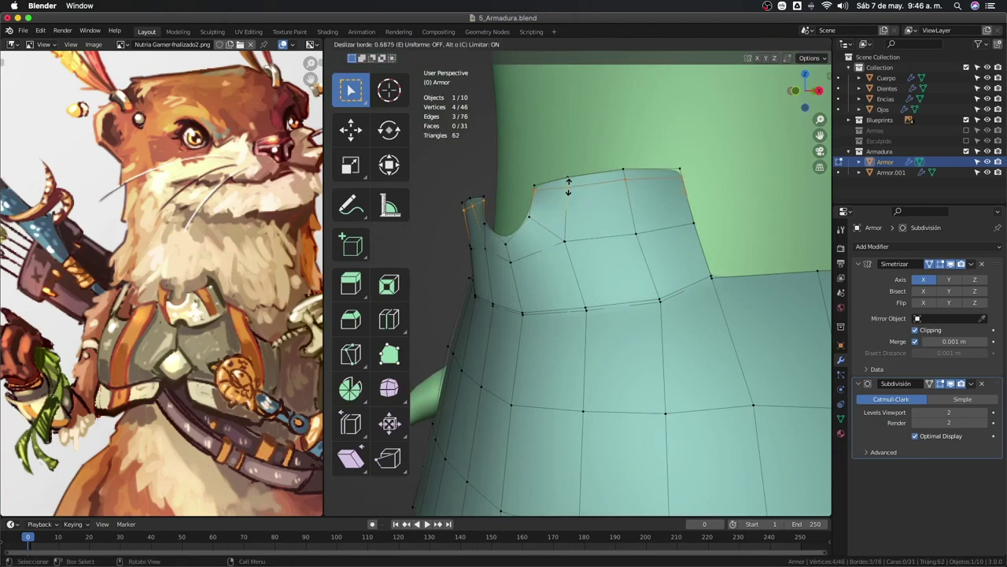
left_click(568, 184)
key("Tab")
mouse_move(568, 207)
middle_mouse_down()
mouse_move(628, 266)
mouse_move(677, 279)
mouse_move(640, 307)
mouse_move(661, 292)
mouse_move(644, 244)
middle_mouse_up()
key("Tab")
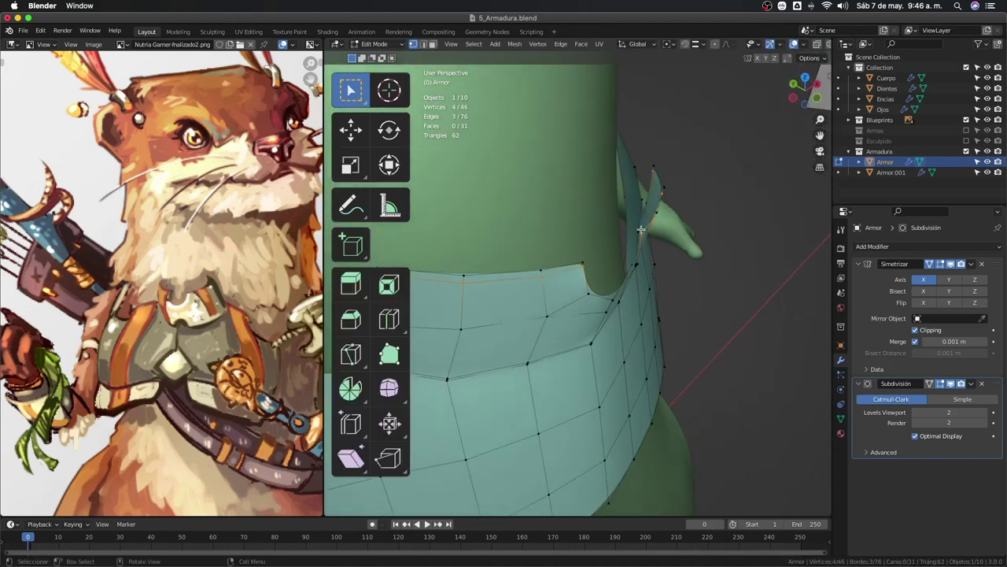
Nudge the side-edge vertices, moving the lower side vertex along Y.
left_click(644, 235, "shift")
key("g")
left_click(649, 264)
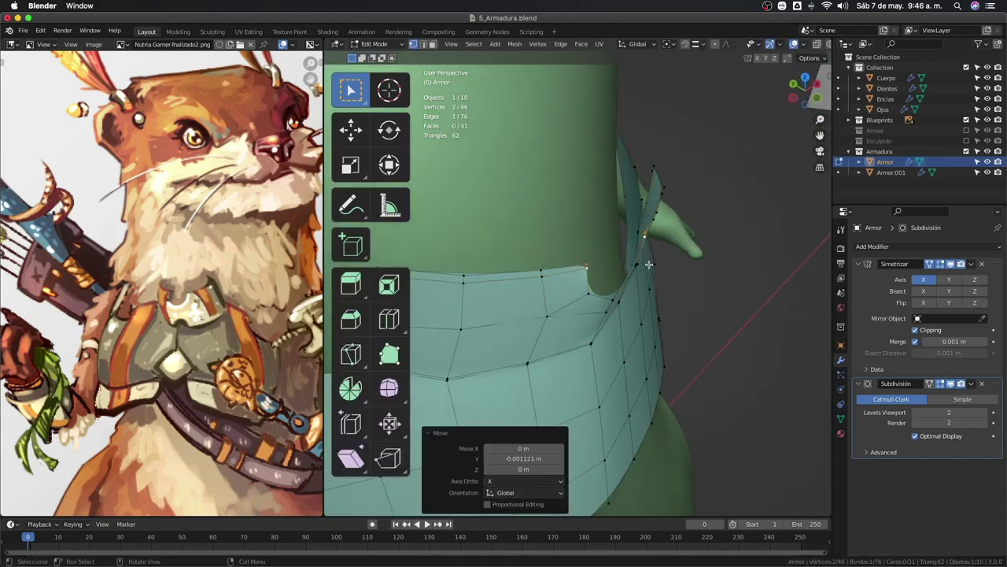
key("g")
key("y")
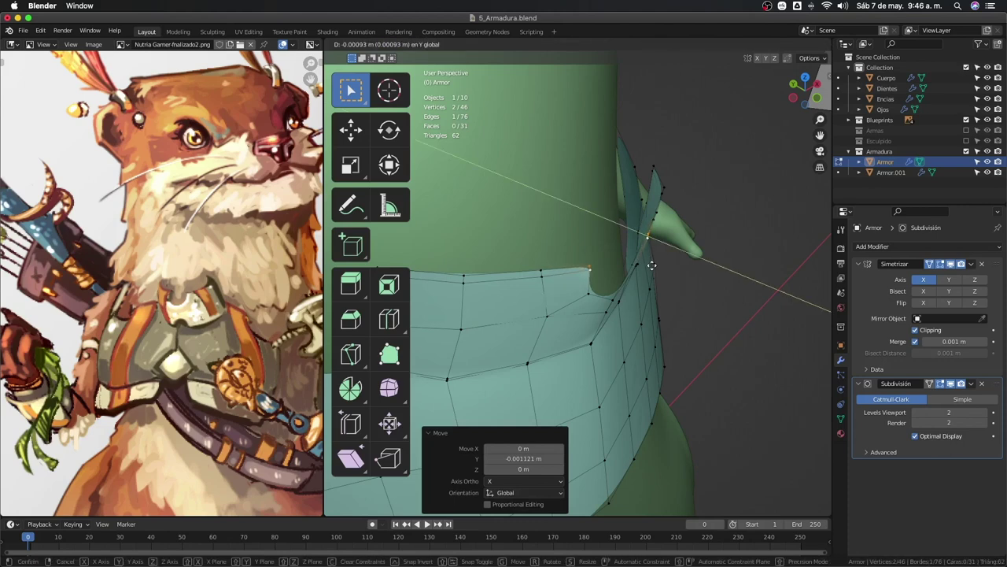
key("Escape")
left_click(647, 234, "shift")
key("g")
key("y")
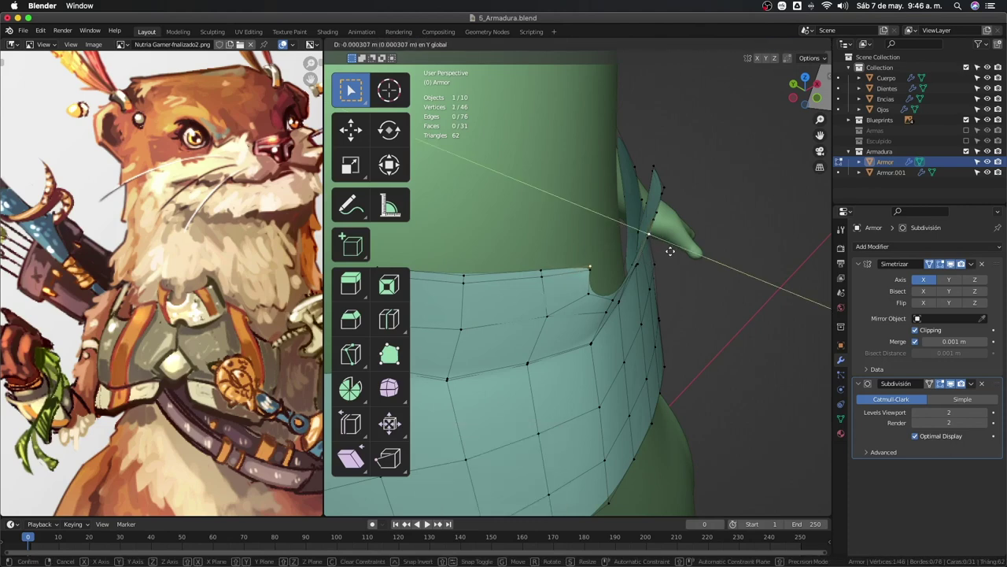
left_click(669, 251)
Move two more side-edge vertices along Y and preview the smoothed armor.
middle_click_drag(669, 251, 634, 253)
left_click(640, 228, "shift")
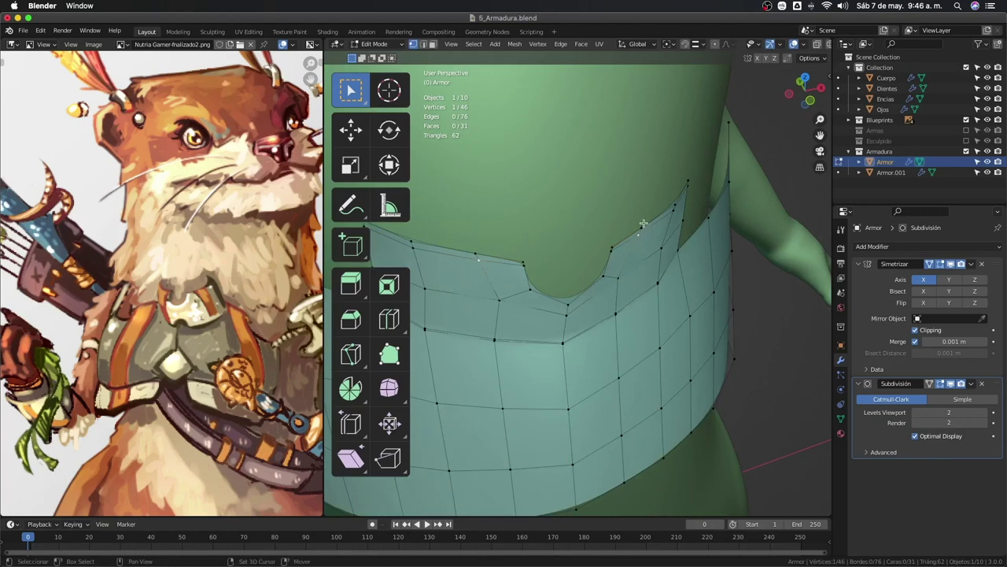
mouse_move(642, 230)
middle_mouse_down()
mouse_move(653, 267)
mouse_move(638, 279)
mouse_move(560, 253)
mouse_move(617, 227)
mouse_move(653, 233)
middle_mouse_up()
key("g")
key("y")
left_click(653, 268)
key("Tab")
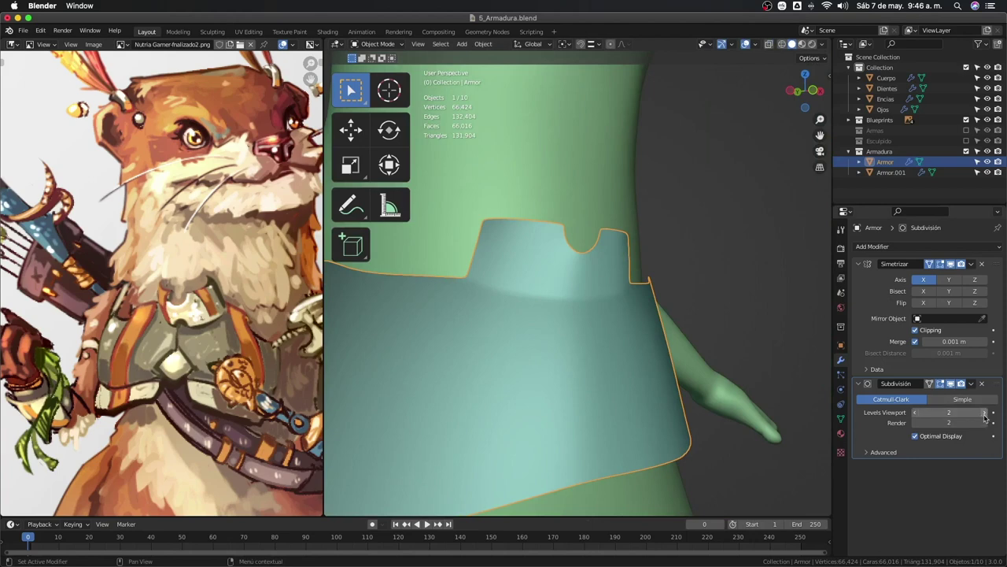
Turn on normals display in the Viewport Overlays for the armor mesh.
mouse_move(578, 352)
middle_mouse_down()
mouse_move(472, 355)
mouse_move(602, 360)
mouse_move(371, 355)
mouse_move(377, 364)
mouse_move(541, 309)
mouse_move(507, 319)
middle_mouse_up()
key("Tab")
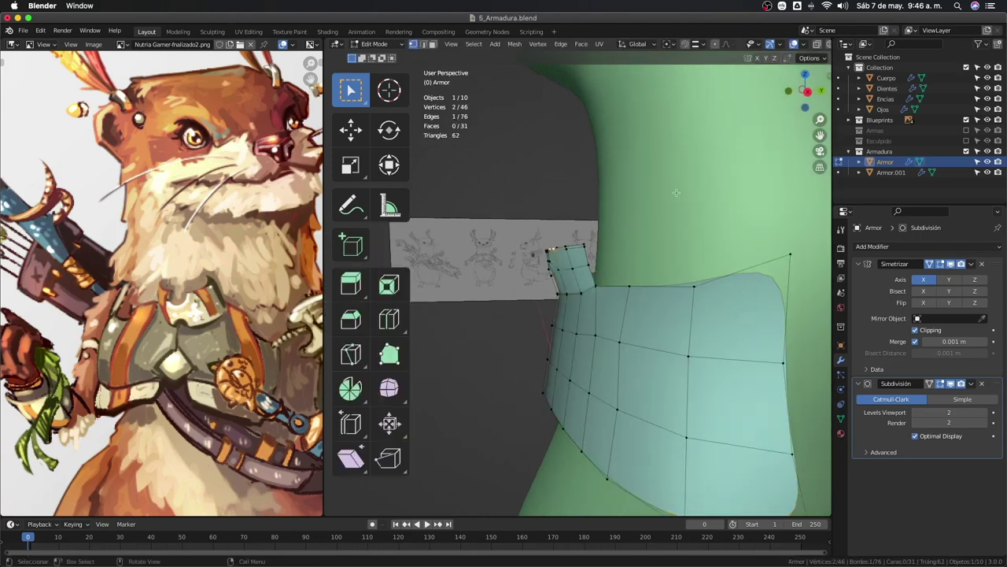
key("Tab")
key("Tab")
left_click(801, 45)
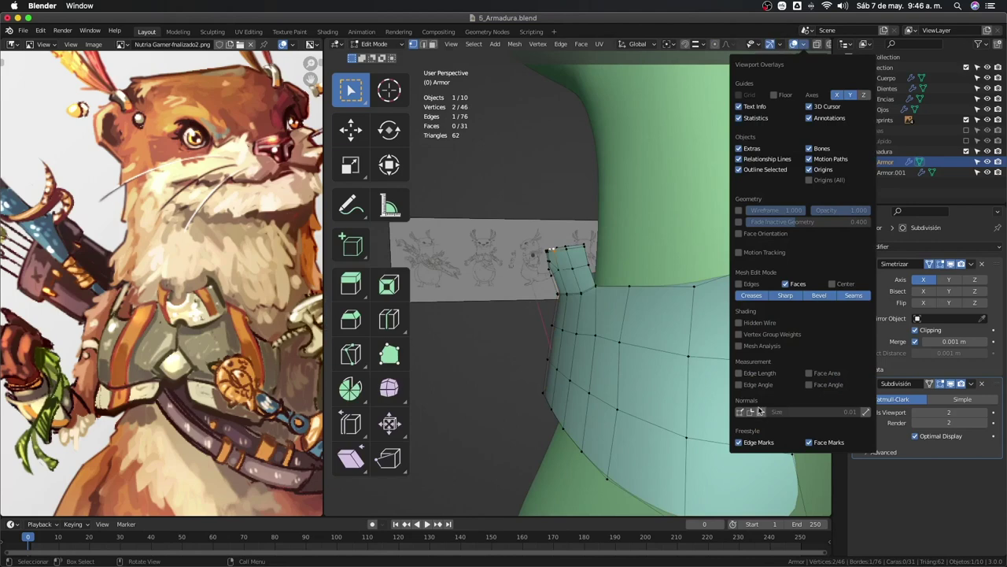
mouse_move(524, 344)
middle_mouse_down()
mouse_move(477, 354)
mouse_move(527, 344)
mouse_move(597, 310)
middle_mouse_up()
Recalculate all of the armor's normals with Inside checked.
key("a")
key("shift+n")
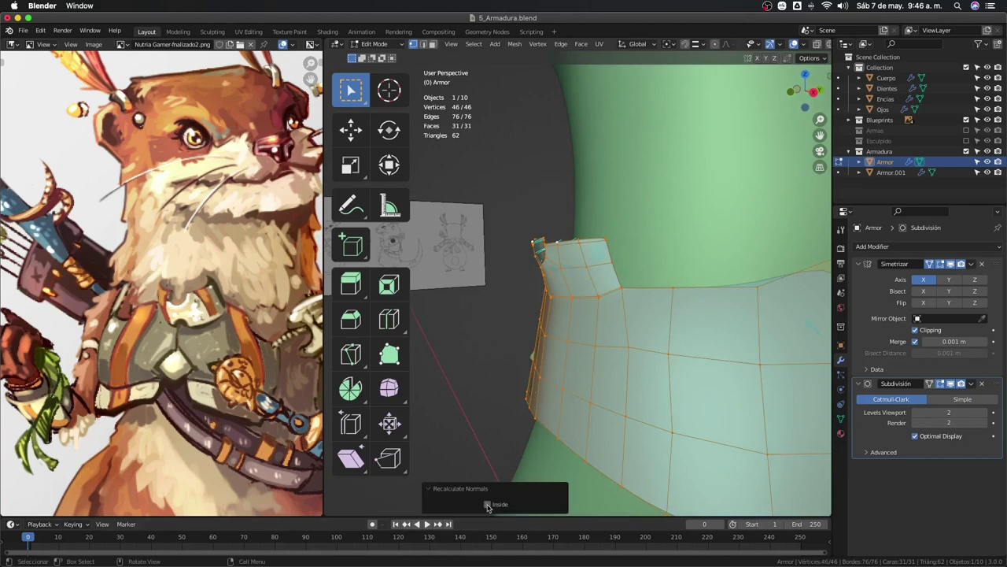
left_click(488, 504)
mouse_move(549, 446)
middle_mouse_down()
mouse_move(535, 370)
mouse_move(594, 359)
mouse_move(591, 273)
mouse_move(551, 283)
mouse_move(636, 344)
mouse_move(593, 296)
middle_mouse_up()
key("Tab")
key("Tab")
key("Tab")
key("Tab")
Edge-slide a side vertex along the armor surface to refine the band's outline.
left_click(588, 284)
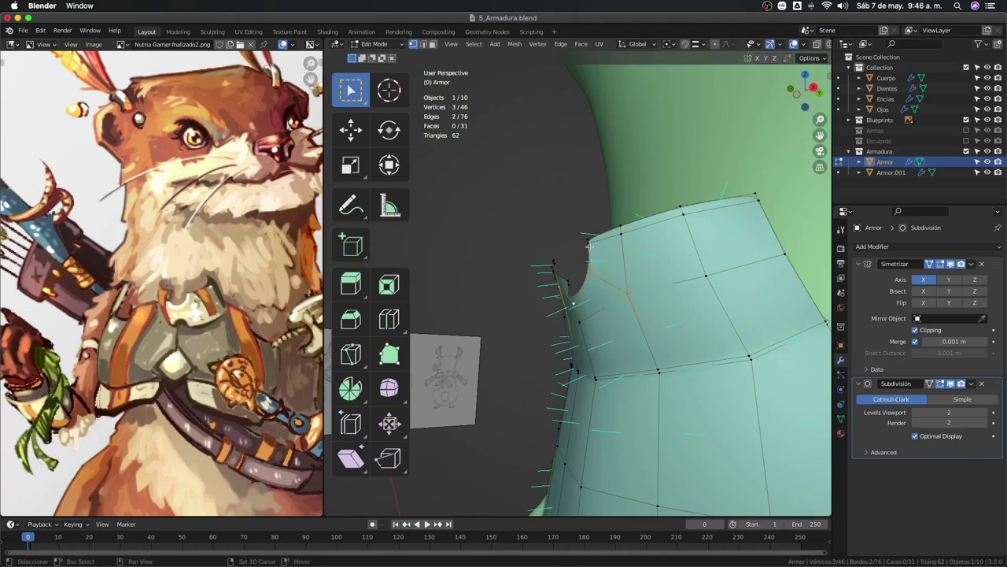
key("g")
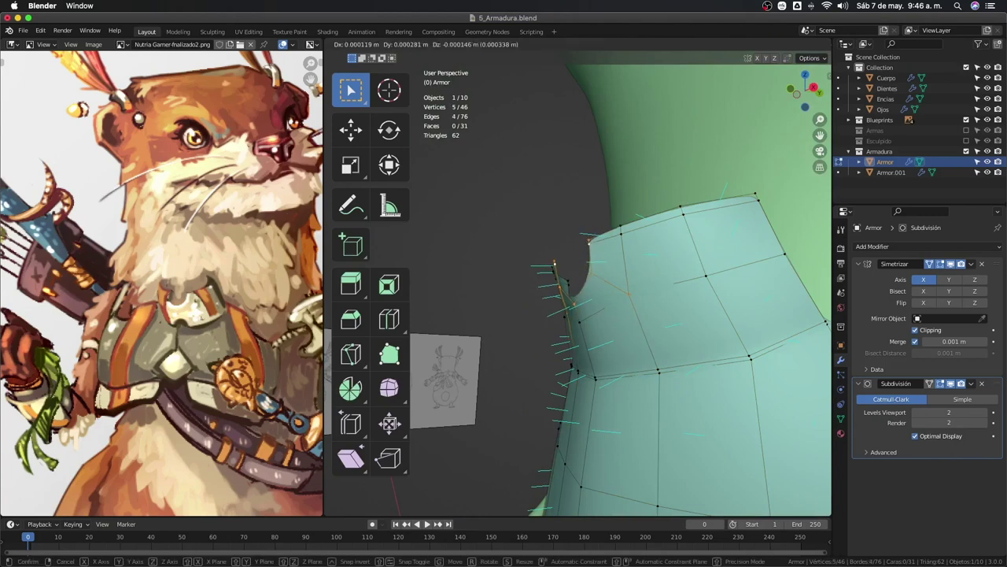
key("Escape")
key("g")
key("g")
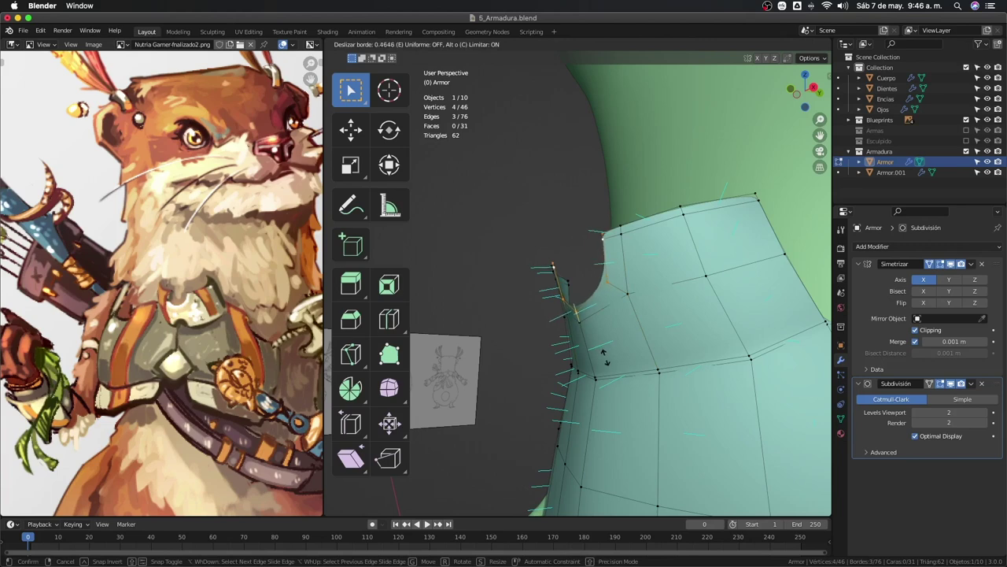
left_click(604, 356)
key("Tab")
mouse_move(604, 356)
middle_mouse_down()
mouse_move(642, 357)
mouse_move(578, 349)
mouse_move(649, 344)
middle_mouse_up()
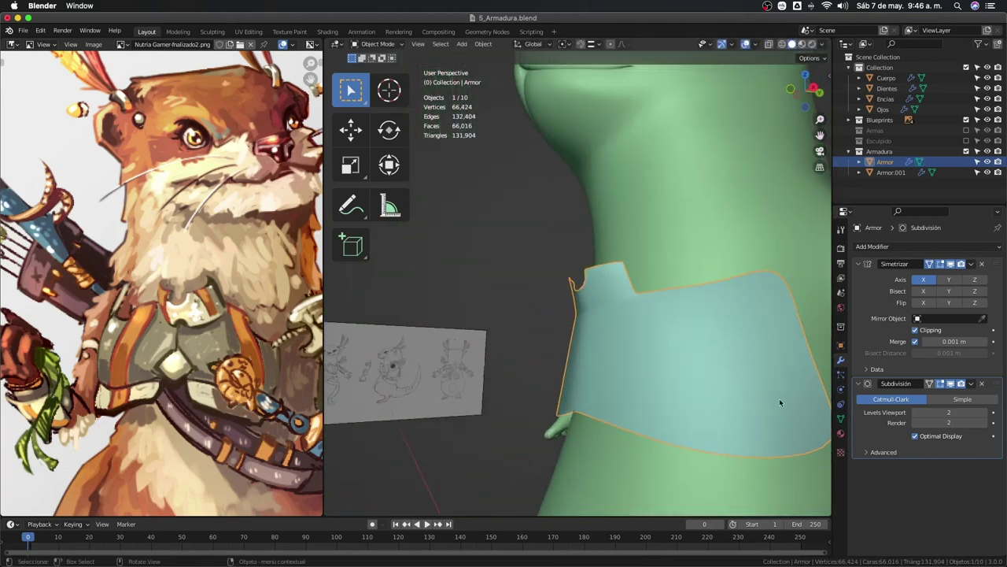
Add a Solidify modifier to the armor band, giving 0.01 m thickness with -1 offset.
left_click(885, 247)
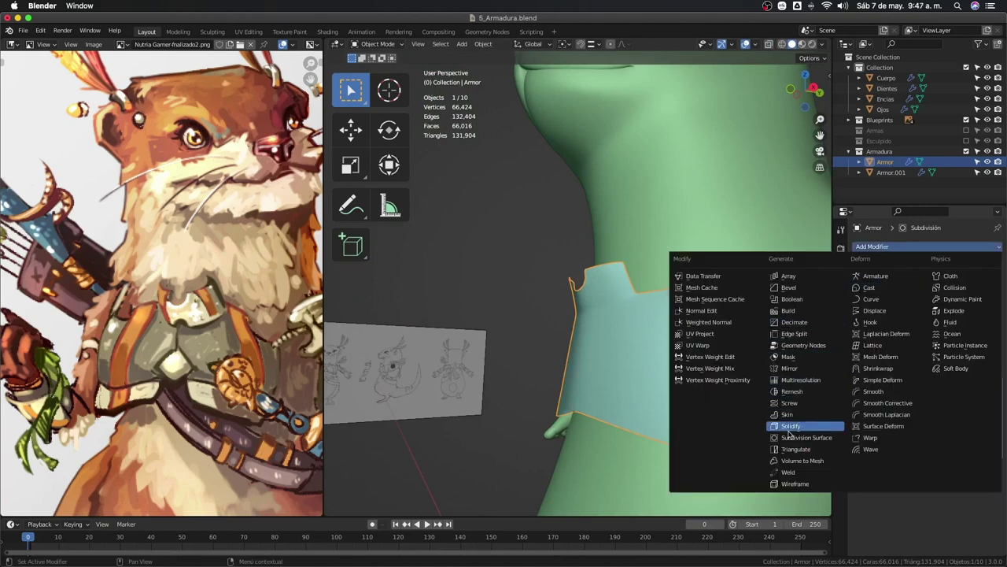
left_click(794, 427)
mouse_move(731, 396)
middle_mouse_down()
mouse_move(661, 389)
mouse_move(781, 409)
mouse_move(701, 407)
mouse_move(715, 417)
middle_mouse_up()
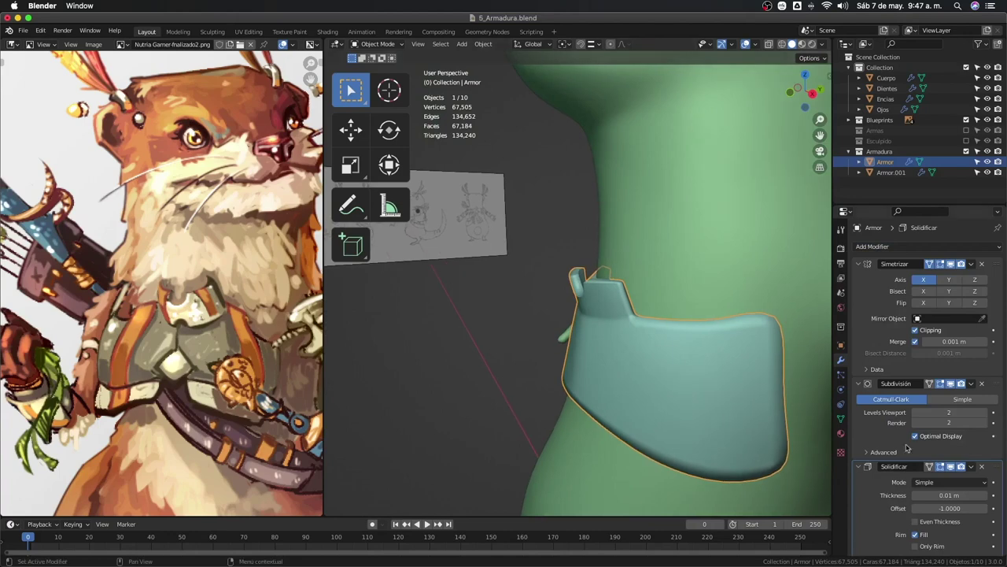
scroll(909, 474, "down", 1)
scroll(909, 473, "down", 2)
Toggle the Solidify modifier's viewport display to compare thick and thin armor, leaving it on.
left_click(951, 404)
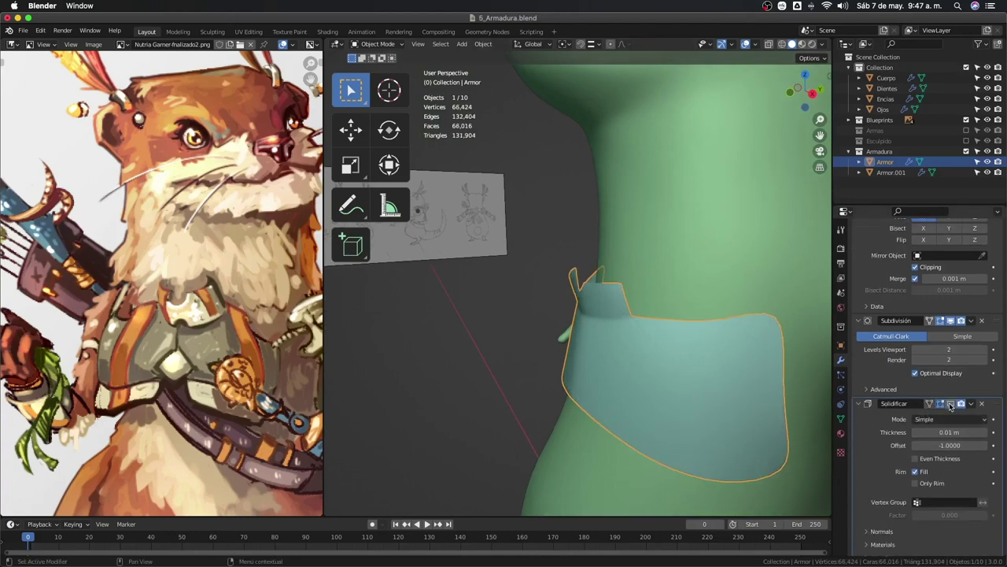
left_click(951, 403)
left_click(950, 404)
double_click(950, 403)
double_click(950, 404)
double_click(951, 404)
double_click(950, 404)
left_click(951, 403)
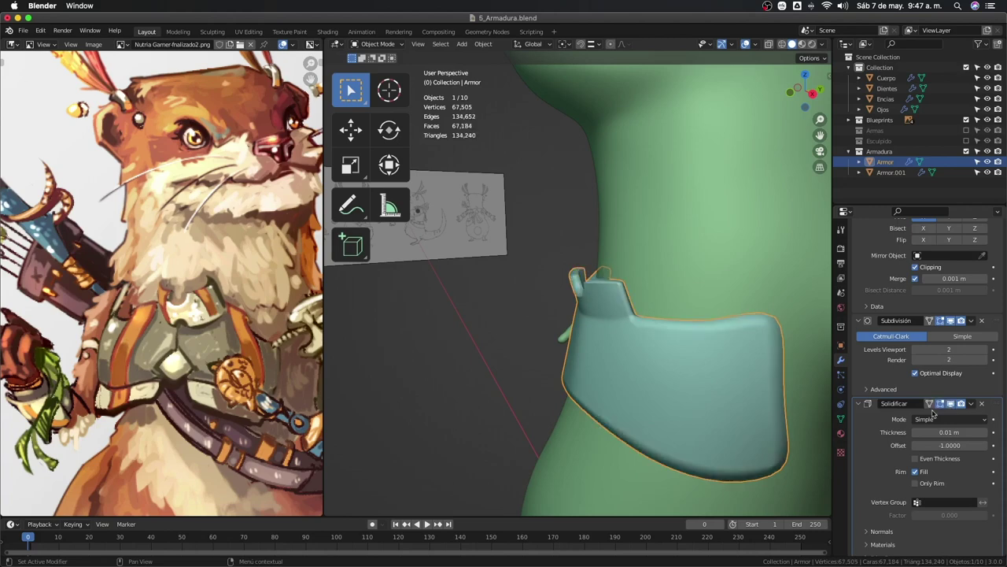
middle_click_drag(643, 402, 634, 407)
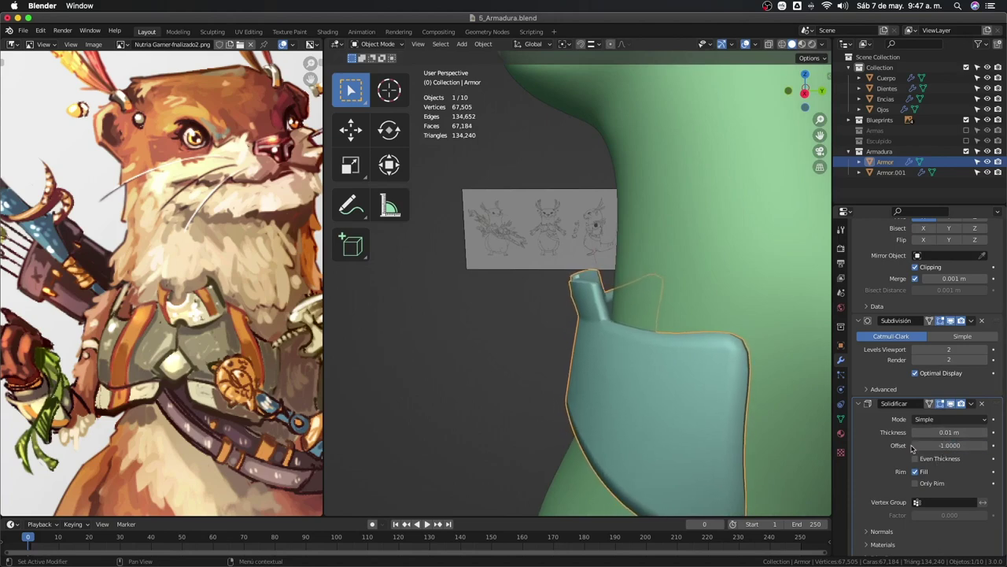
Thin the armor plate's Solidify thickness to 0.008 m.
mouse_move(598, 351)
middle_mouse_down()
mouse_move(654, 359)
mouse_move(671, 346)
middle_mouse_up()
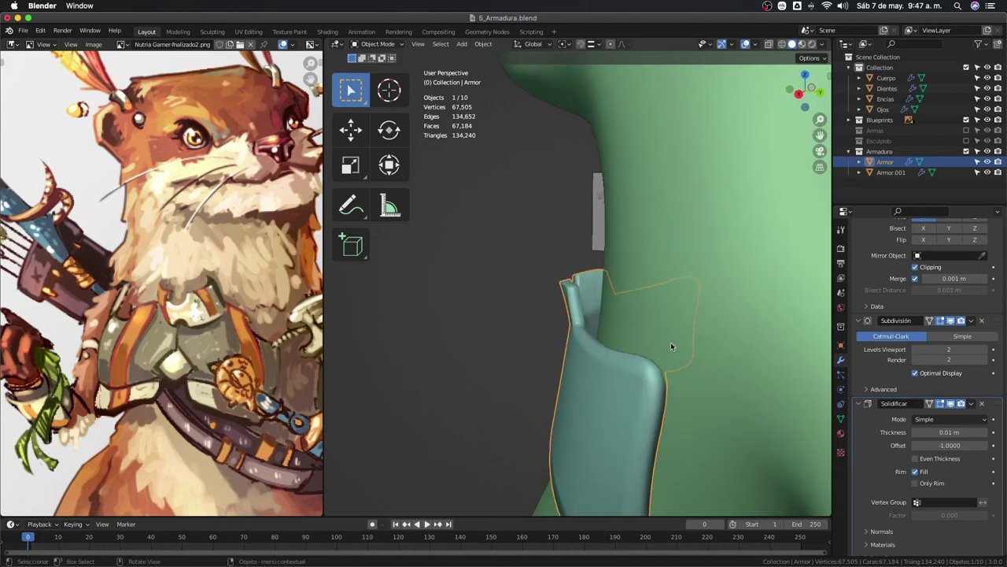
left_click_drag(947, 432, 952, 432)
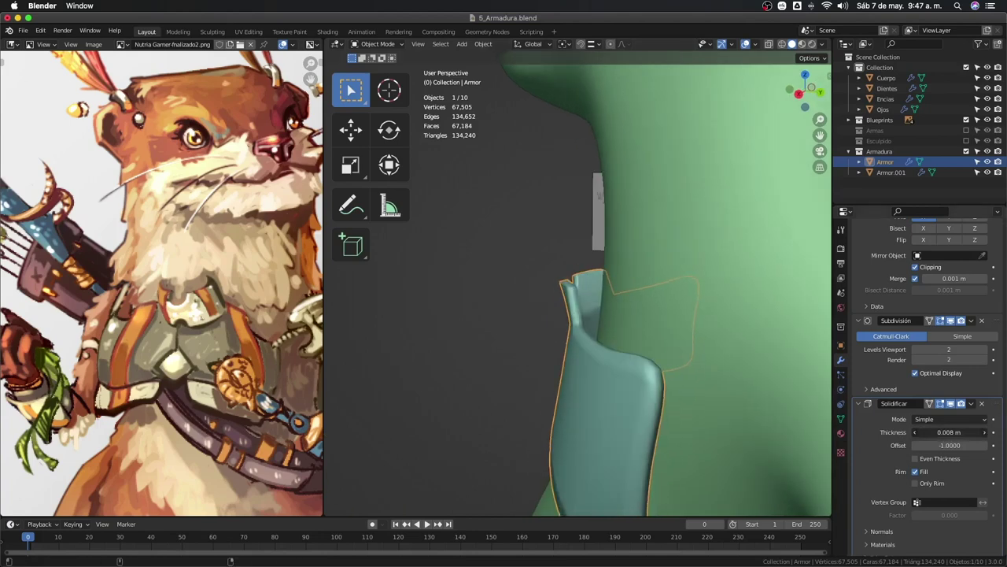
middle_click_drag(775, 466, 790, 471)
mouse_move(729, 454)
middle_mouse_down()
mouse_move(645, 396)
mouse_move(818, 421)
middle_mouse_up()
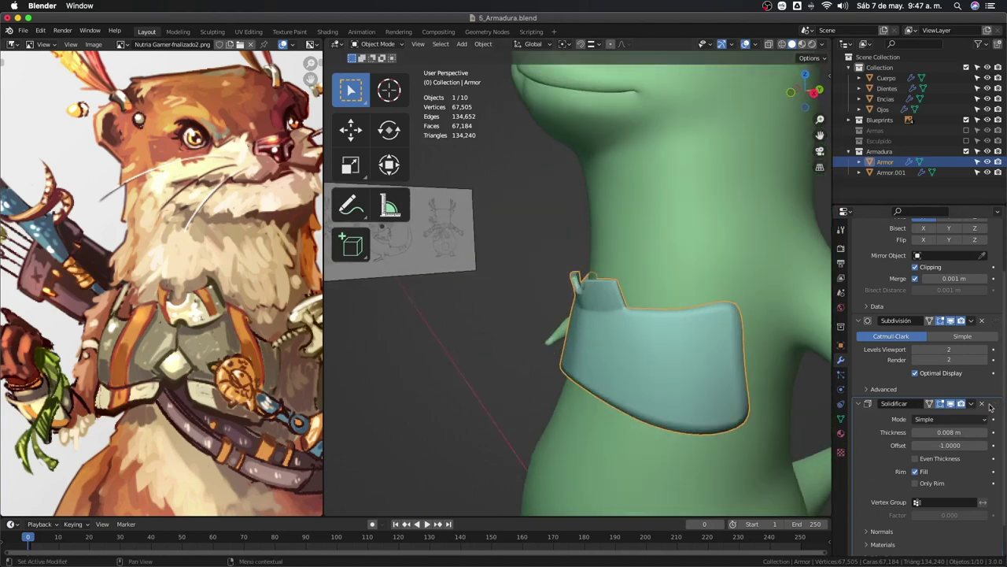
Move the Solidify modifier above Subdivision in the modifier stack.
left_click_drag(990, 404, 990, 320)
mouse_move(710, 382)
middle_mouse_down()
mouse_move(747, 396)
mouse_move(685, 373)
mouse_move(715, 363)
mouse_move(645, 366)
mouse_move(614, 337)
mouse_move(600, 347)
middle_mouse_up()
scroll(742, 375, "up", 2)
scroll(866, 383, "down", 2)
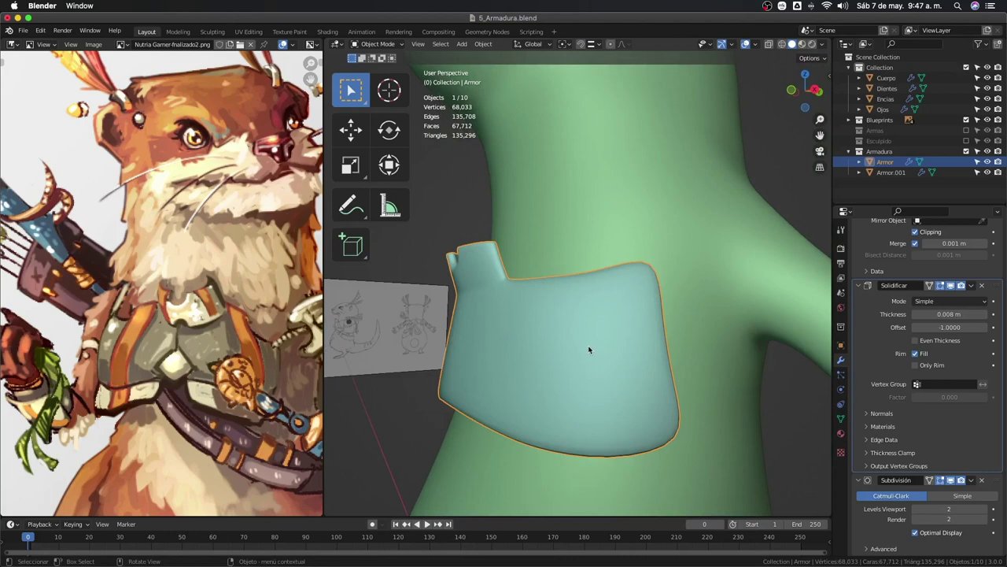
In Edit Mode, loop-cut a vertical edge loop and a second loop near the plate's bottom.
key("Tab")
right_click(559, 285)
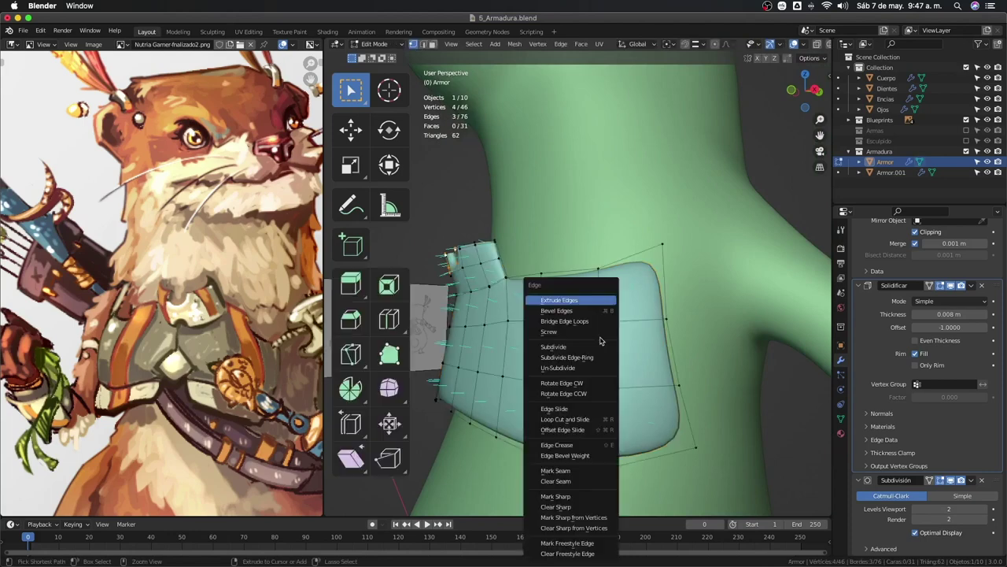
left_click(638, 268)
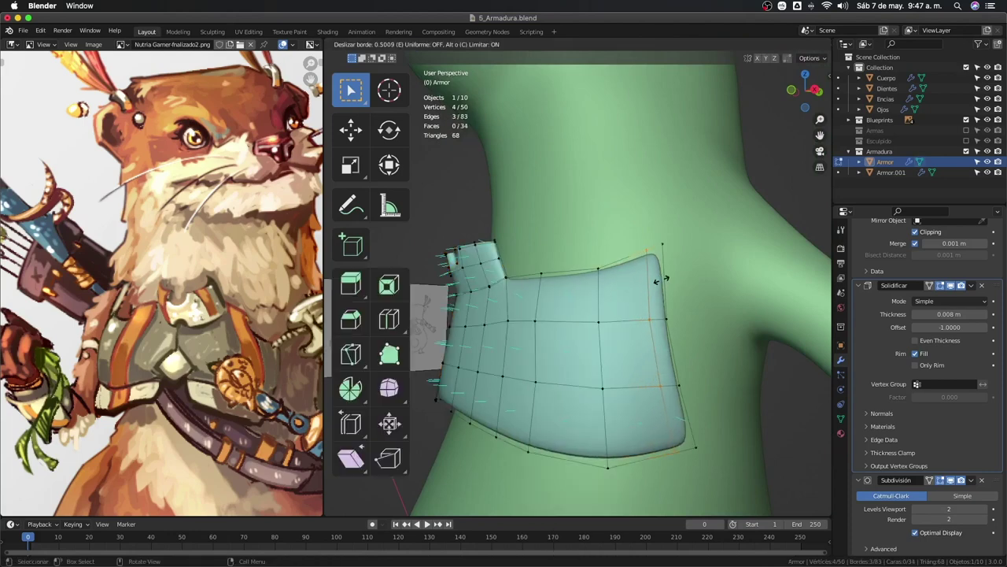
left_click(659, 278)
key("ctrl+r")
left_click(646, 441)
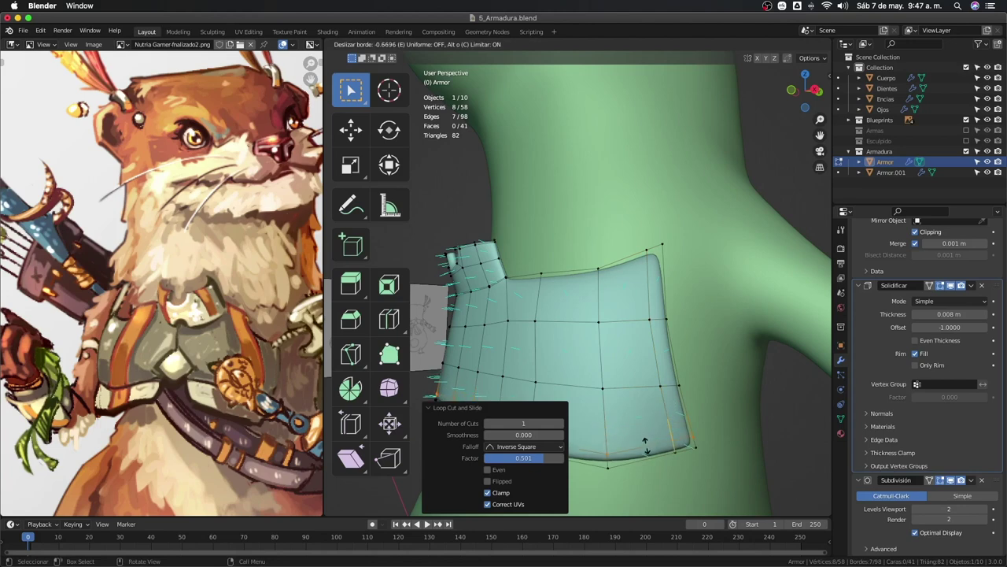
left_click(646, 445)
key("Tab")
mouse_move(645, 445)
middle_mouse_down()
mouse_move(742, 405)
mouse_move(688, 393)
mouse_move(677, 353)
mouse_move(536, 395)
mouse_move(588, 351)
mouse_move(555, 346)
middle_mouse_up()
key("Tab")
key("Tab")
key("Tab")
key("Tab")
In Sculpt Mode, pull the armor toward the body with a 111 px Grab brush.
key("ctrl+Tab")
left_click(582, 397)
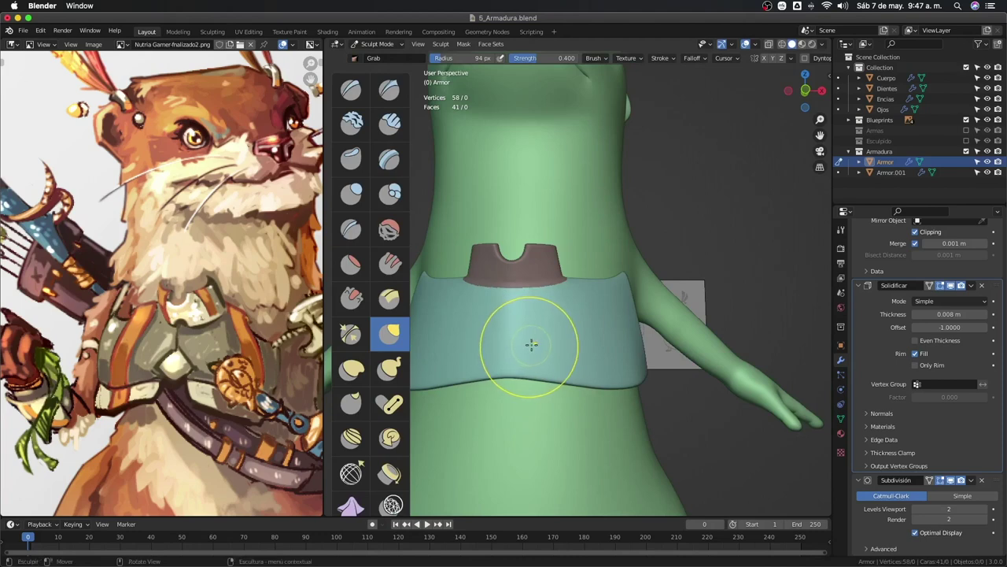
left_click_drag(531, 344, 536, 346)
left_click_drag(572, 317, 579, 348)
middle_click_drag(579, 348, 589, 311)
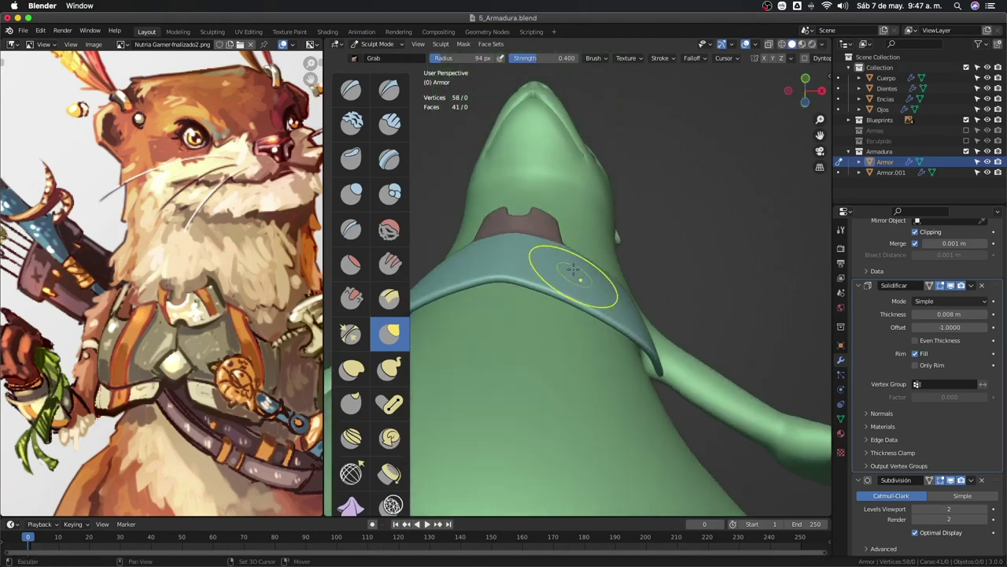
key("f")
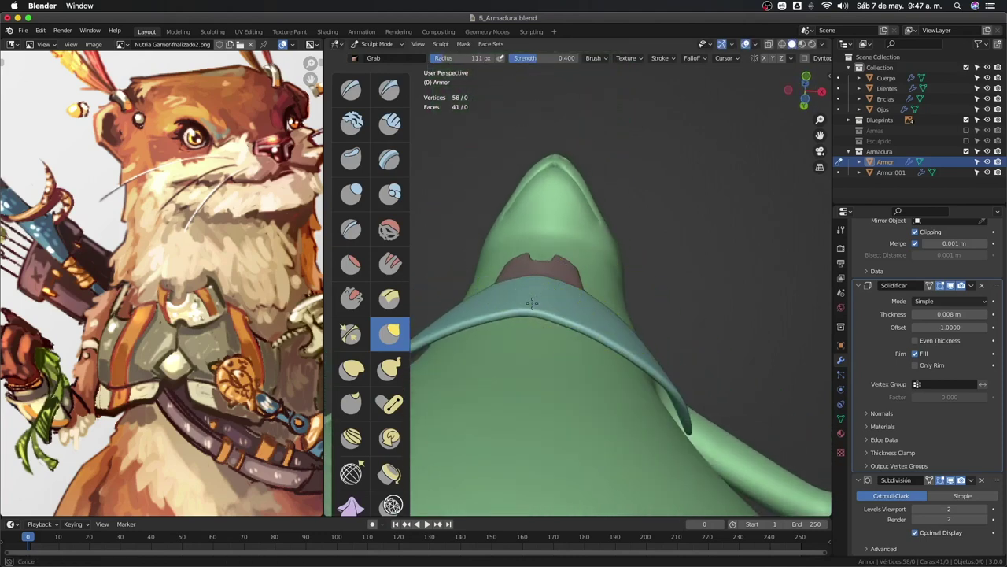
left_click(540, 315)
In wireframe, wrap the plate around chest and neck with a 59 px brush, then restore solid shading.
key("shift+z")
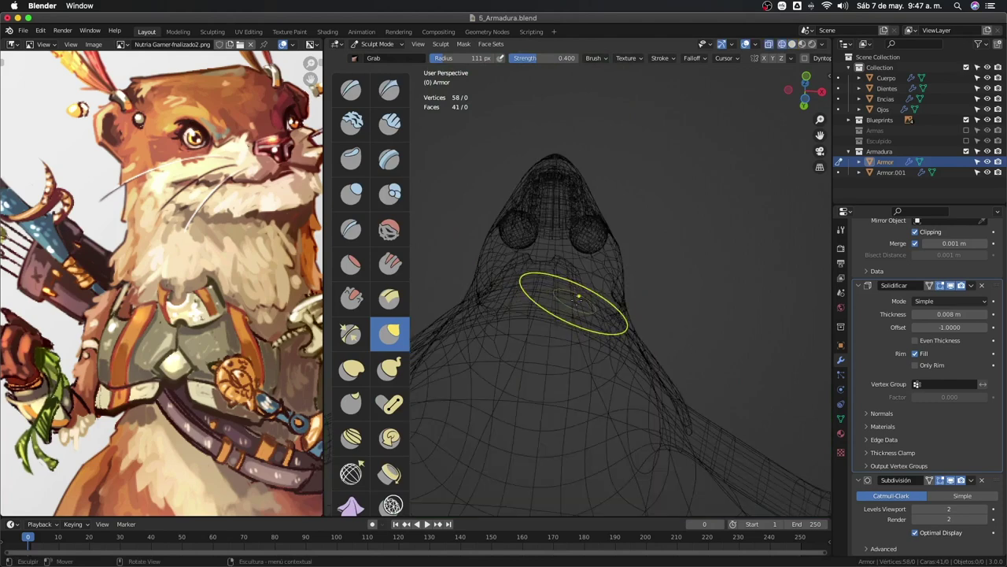
middle_click_drag(574, 294, 572, 315)
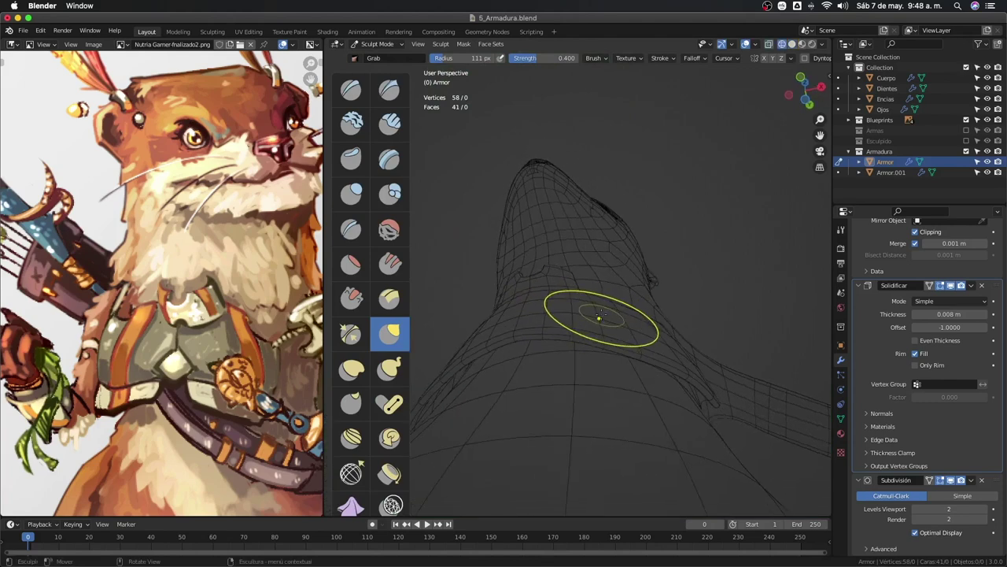
key("f")
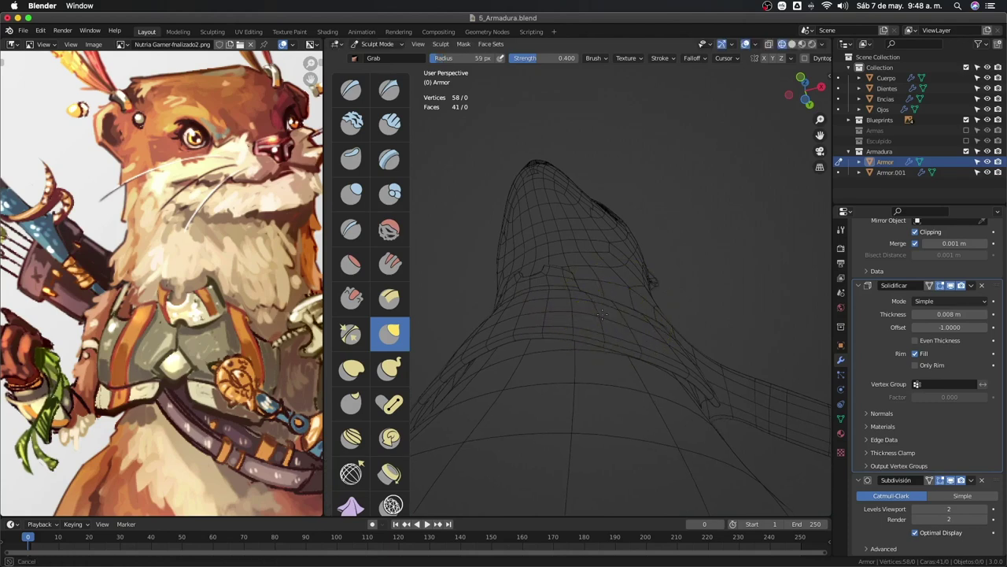
left_click(602, 314)
middle_click_drag(636, 299, 598, 369)
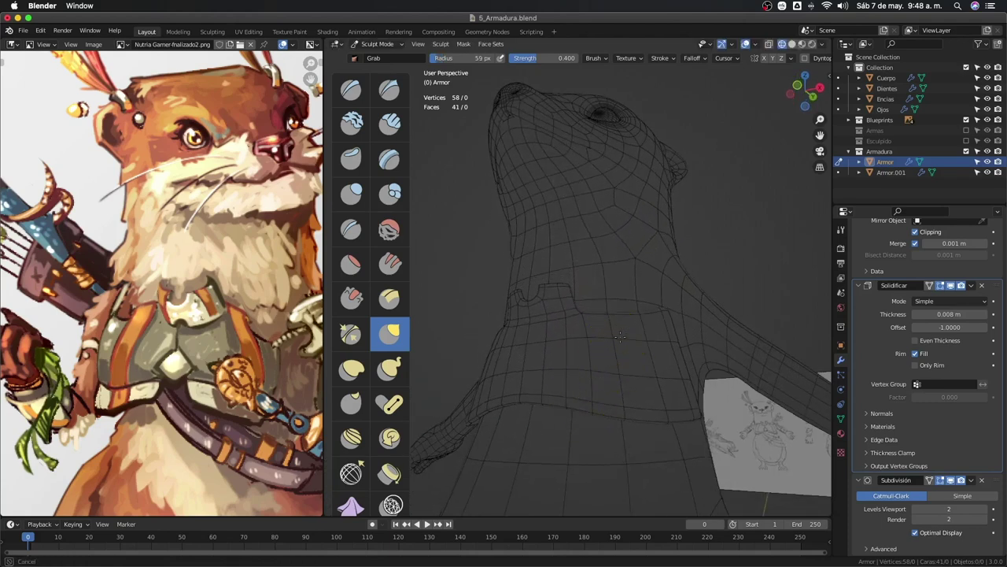
mouse_move(620, 336)
middle_mouse_down()
mouse_move(614, 383)
mouse_move(539, 409)
mouse_move(544, 394)
mouse_move(565, 341)
mouse_move(594, 371)
mouse_move(584, 443)
mouse_move(562, 405)
mouse_move(590, 353)
middle_mouse_up()
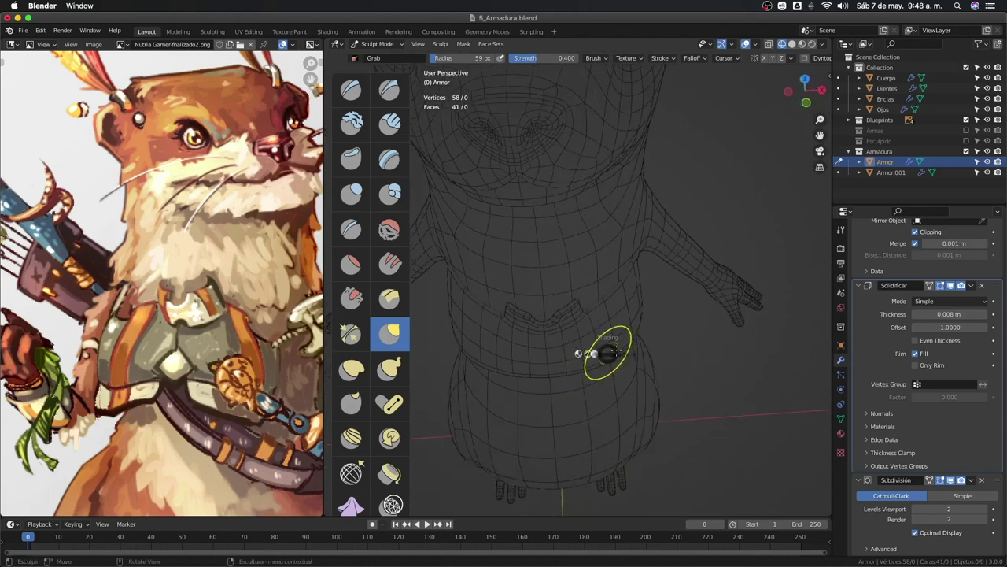
key("shift+z")
mouse_move(652, 364)
middle_mouse_down()
mouse_move(593, 360)
mouse_move(638, 342)
mouse_move(677, 299)
mouse_move(590, 247)
mouse_move(597, 278)
middle_mouse_up()
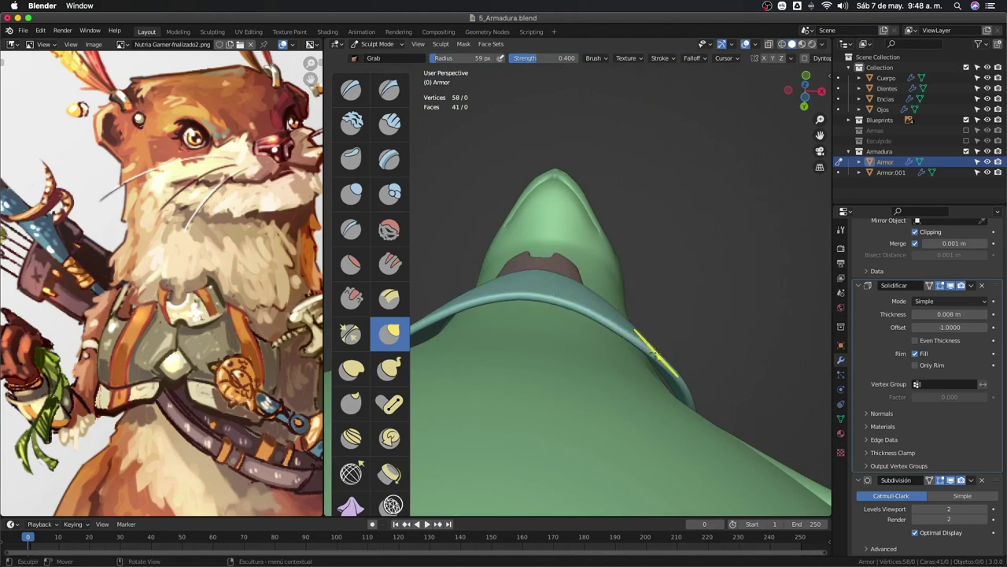
mouse_move(657, 355)
middle_mouse_down()
mouse_move(669, 388)
mouse_move(607, 443)
mouse_move(661, 370)
mouse_move(603, 367)
mouse_move(571, 390)
mouse_move(595, 354)
mouse_move(631, 344)
middle_mouse_up()
Enter Edit Mode, view the collar from the front with X-ray off, and save the file.
key("Tab")
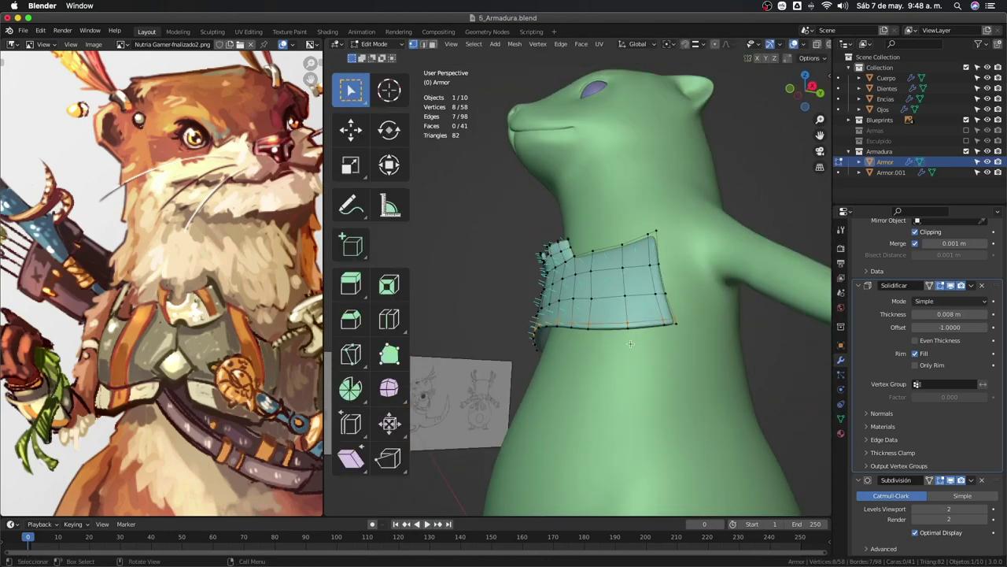
key("KP_1")
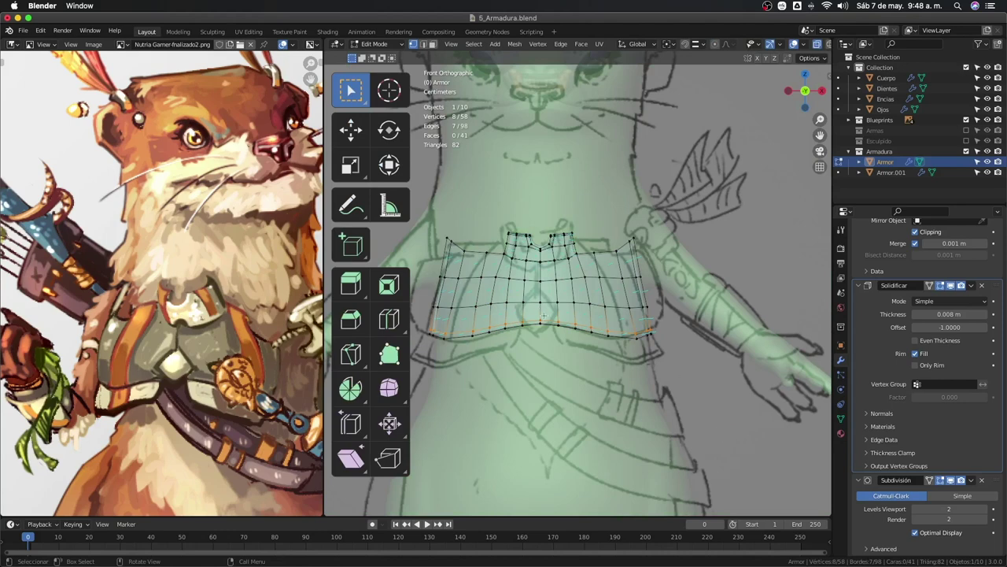
key("alt+z")
scroll(559, 319, "up", 2)
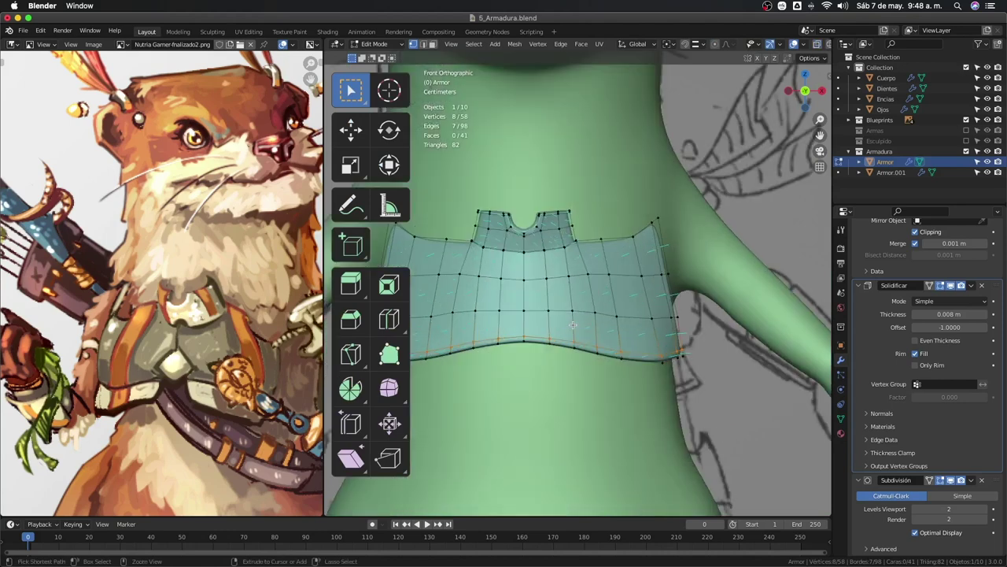
key("ctrl+s")
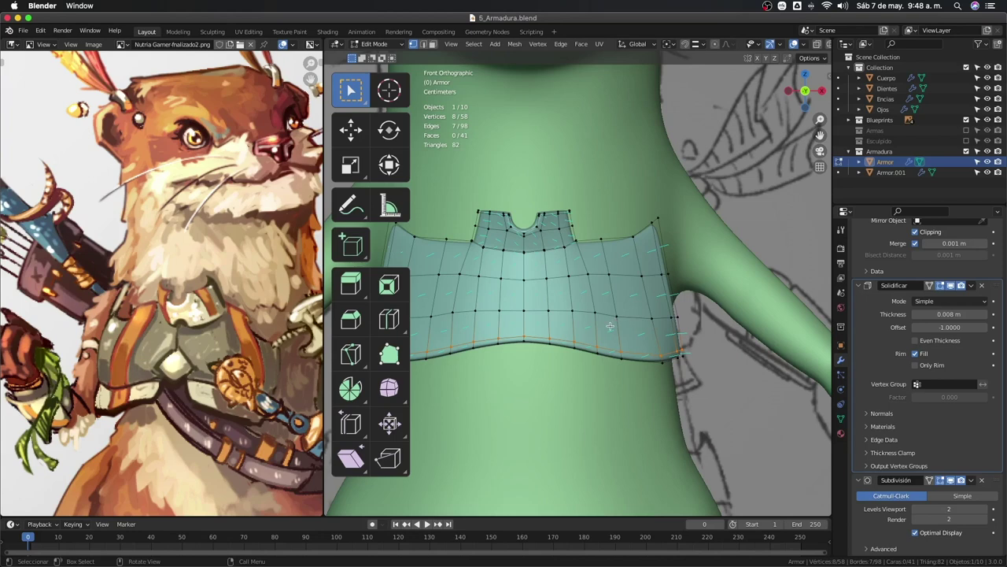
Select the edges along the armor's lower border.
mouse_move(610, 325)
middle_mouse_down()
mouse_move(523, 335)
mouse_move(539, 317)
middle_mouse_up()
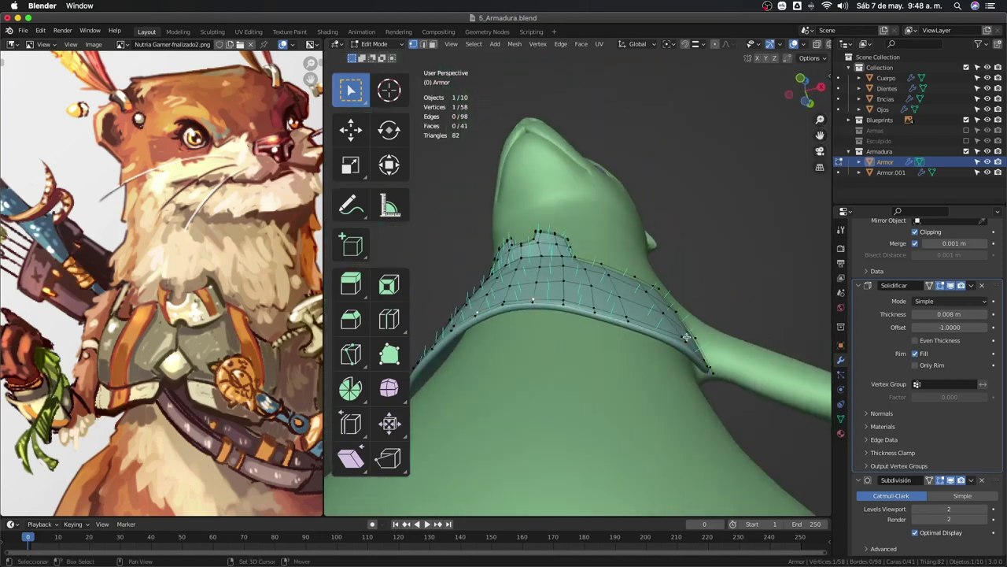
middle_click_drag(686, 337, 683, 325)
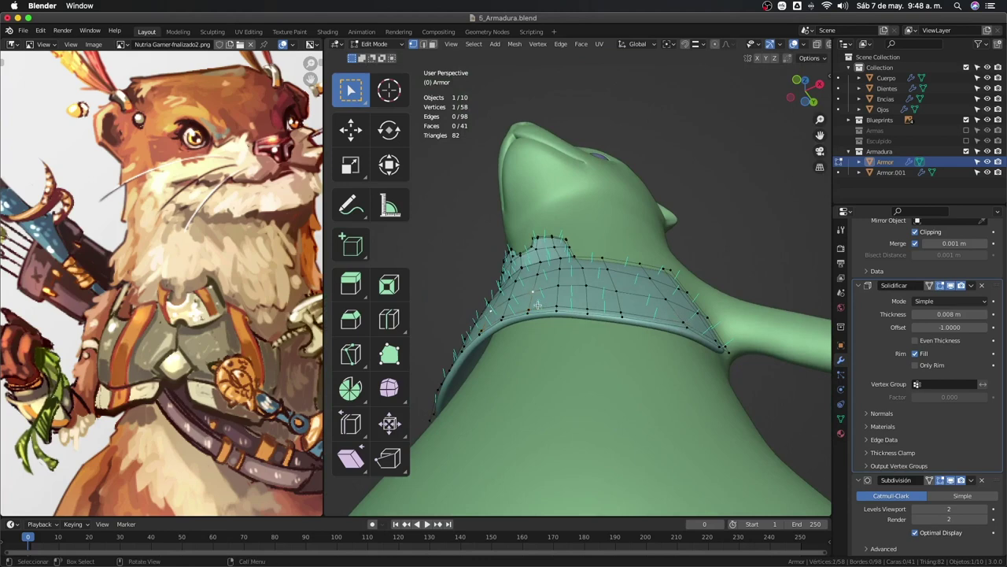
left_click(680, 321, "ctrl")
mouse_move(681, 321)
middle_mouse_down()
mouse_move(622, 361)
mouse_move(621, 330)
middle_mouse_up()
Extrude the lower border edges along Y, then extrude them downward along Z.
key("e")
key("y")
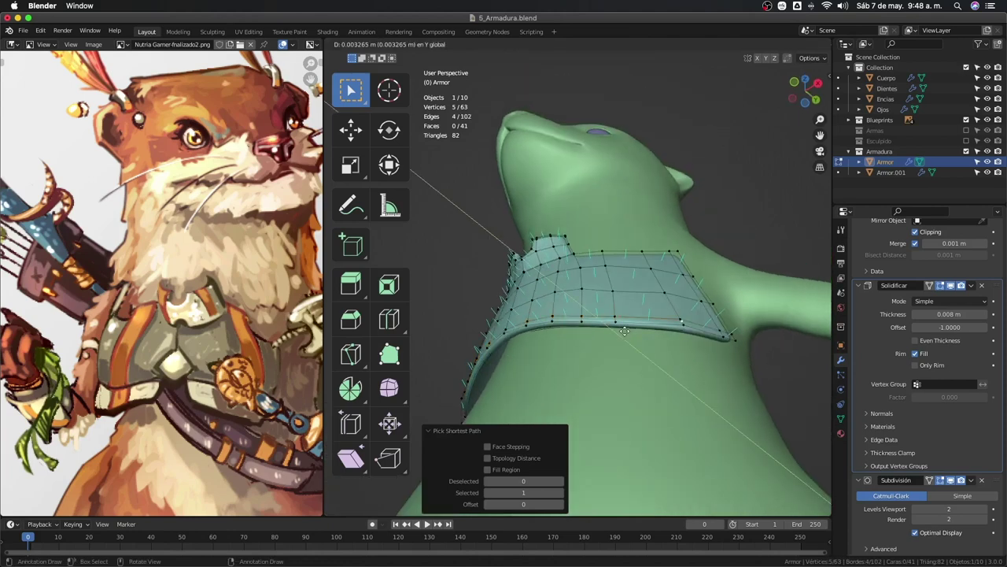
left_click(621, 337)
mouse_move(622, 337)
middle_mouse_down()
mouse_move(647, 292)
mouse_move(618, 335)
mouse_move(611, 373)
mouse_move(524, 370)
mouse_move(605, 395)
middle_mouse_up()
key("g")
key("y")
left_click(649, 296)
key("e")
key("z")
left_click(605, 388)
Select the whole armor mesh and recalculate its normals to point inward.
key("a")
key("shift+n")
left_click(488, 504)
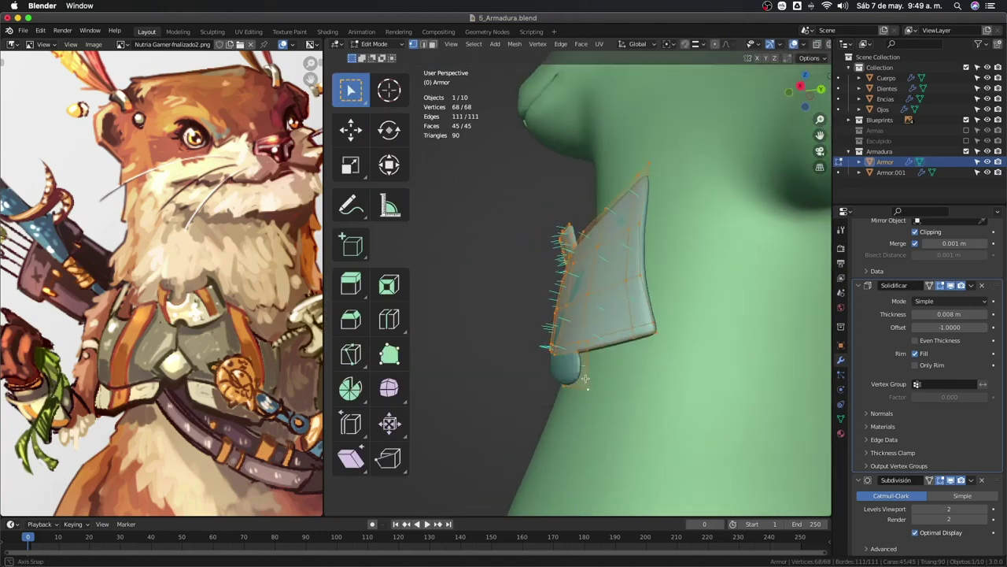
mouse_move(606, 395)
middle_mouse_down()
mouse_move(580, 379)
mouse_move(573, 386)
mouse_move(611, 347)
middle_mouse_up()
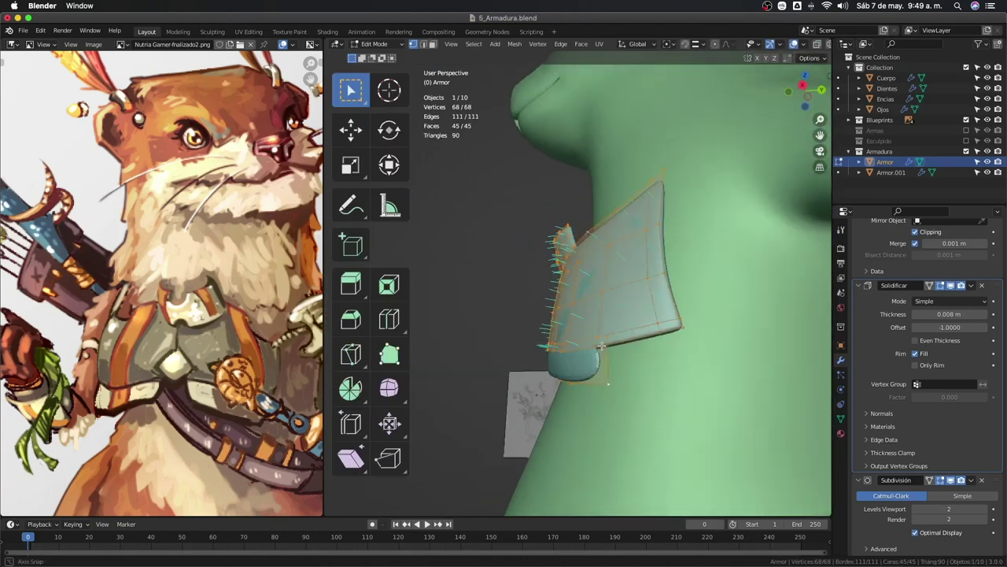
Select two vertices on the collar's lower edge and shift them along Y.
left_click(630, 342)
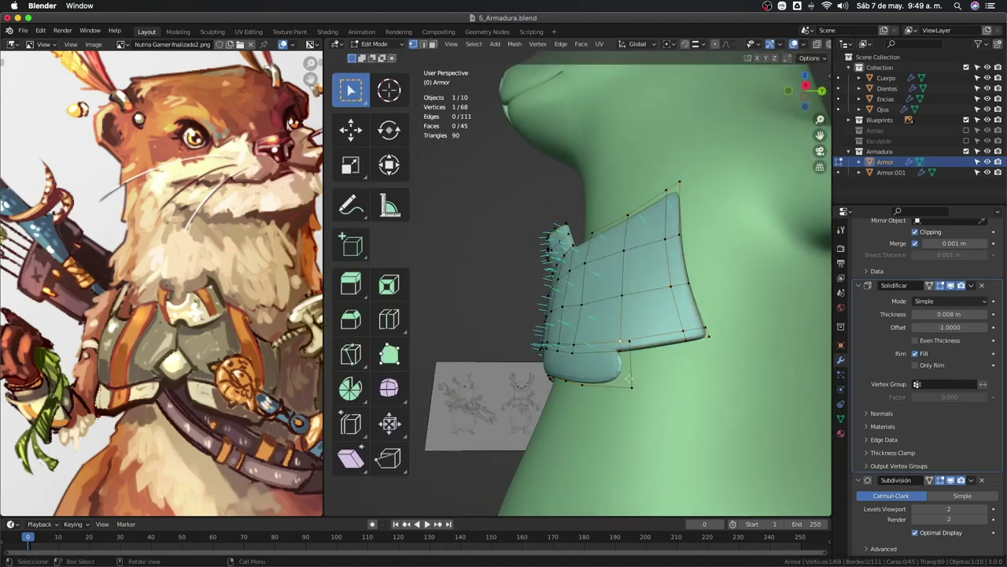
left_click(629, 380, "shift")
mouse_move(630, 380)
middle_mouse_down()
mouse_move(617, 375)
mouse_move(596, 285)
middle_mouse_up()
key("g")
key("y")
left_click(621, 376)
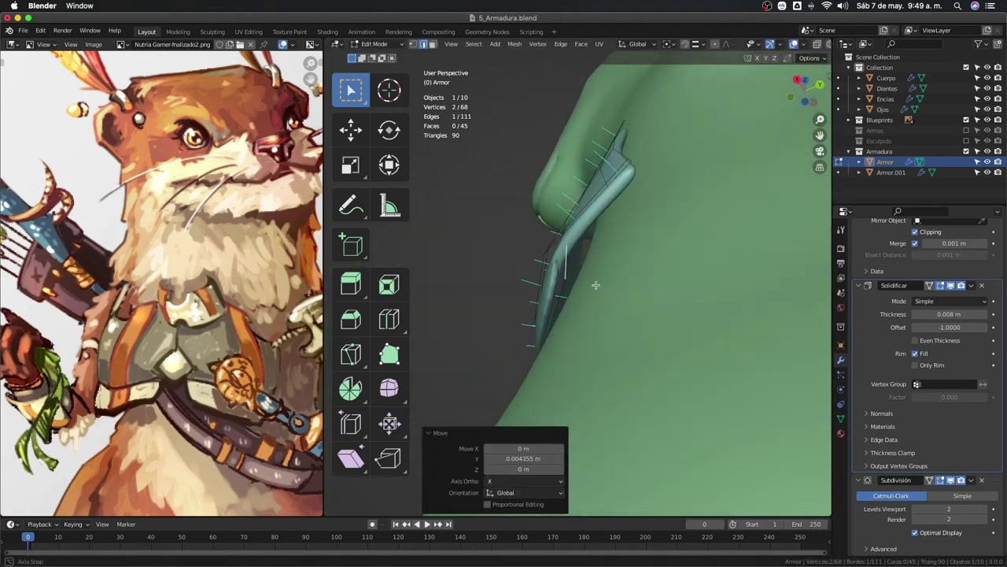
key("g")
key("y")
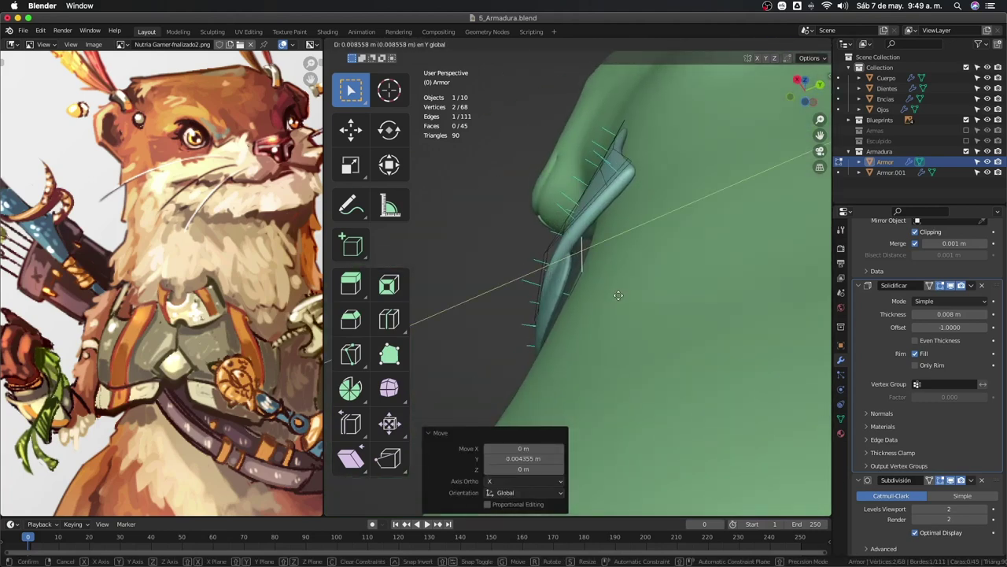
left_click(618, 295)
mouse_move(618, 295)
middle_mouse_down()
mouse_move(669, 350)
mouse_move(631, 321)
middle_mouse_up()
Slide an edge, add a centred loop cut on the collar, and move it along Y.
key("g")
key("g")
left_click(670, 344)
key("ctrl+r")
left_click(628, 361)
right_click(629, 361)
key("g")
key("y")
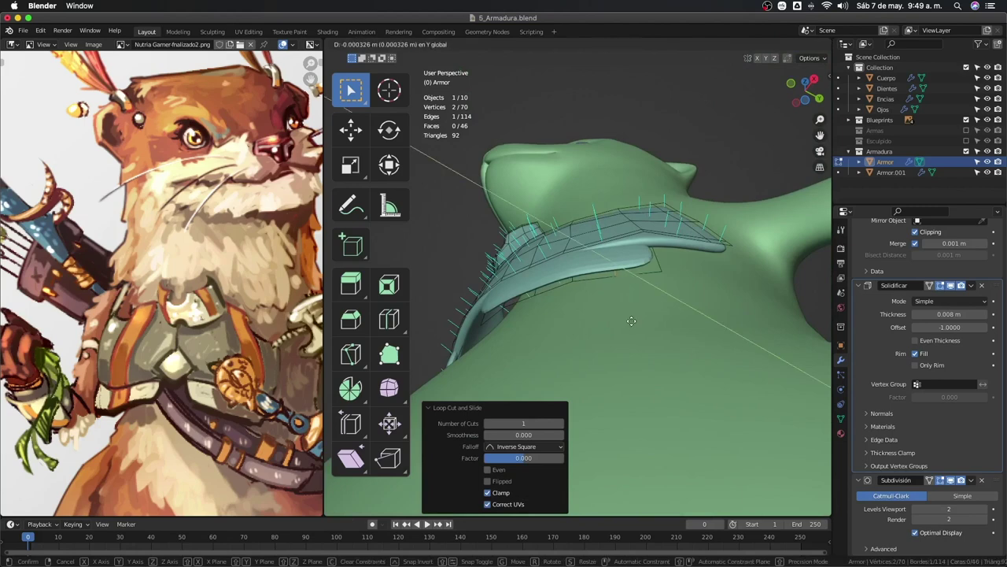
left_click(619, 316)
Nudge the selected armor vertices slightly along Y.
key("g")
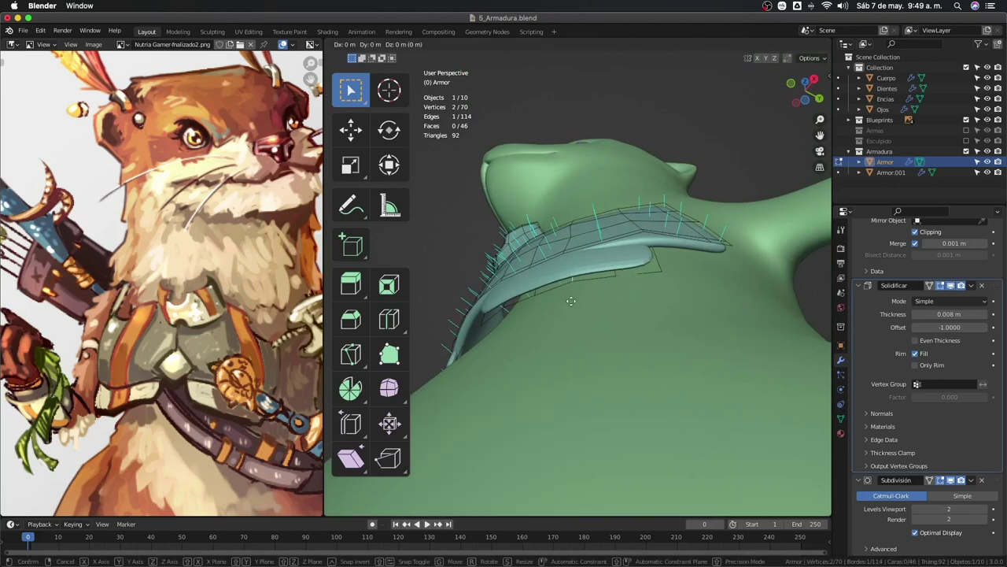
key("y")
left_click(573, 310)
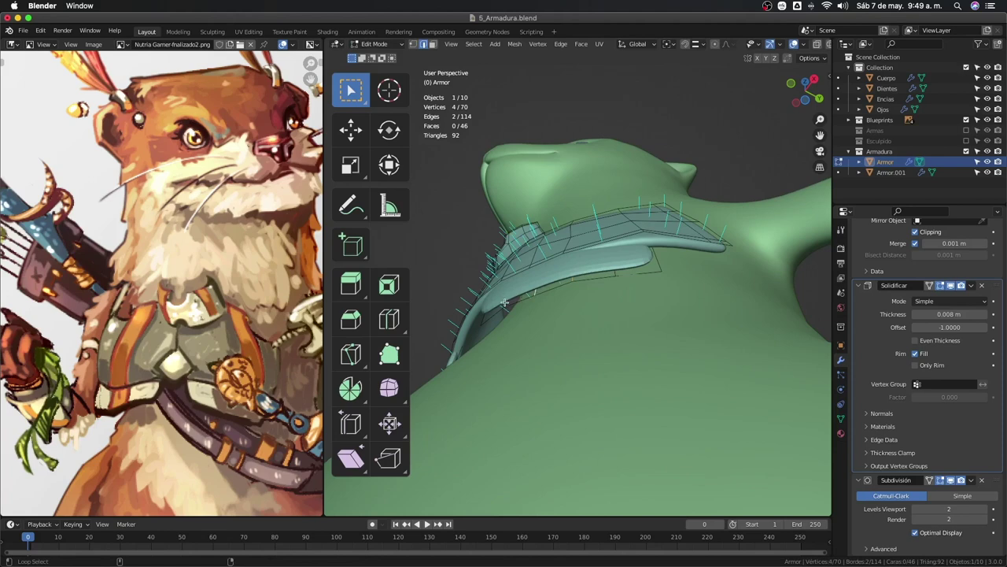
middle_click_drag(501, 316, 493, 291)
key("g")
key("y")
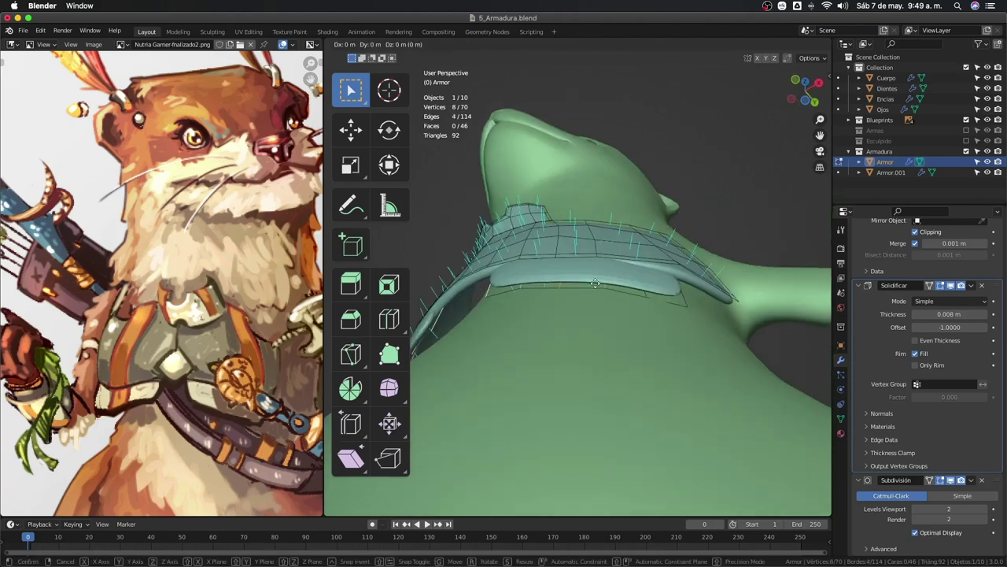
left_click(594, 290)
middle_click_drag(593, 291, 586, 360)
Add an edge loop across the lower armor tab.
key("ctrl+r")
left_click(529, 348)
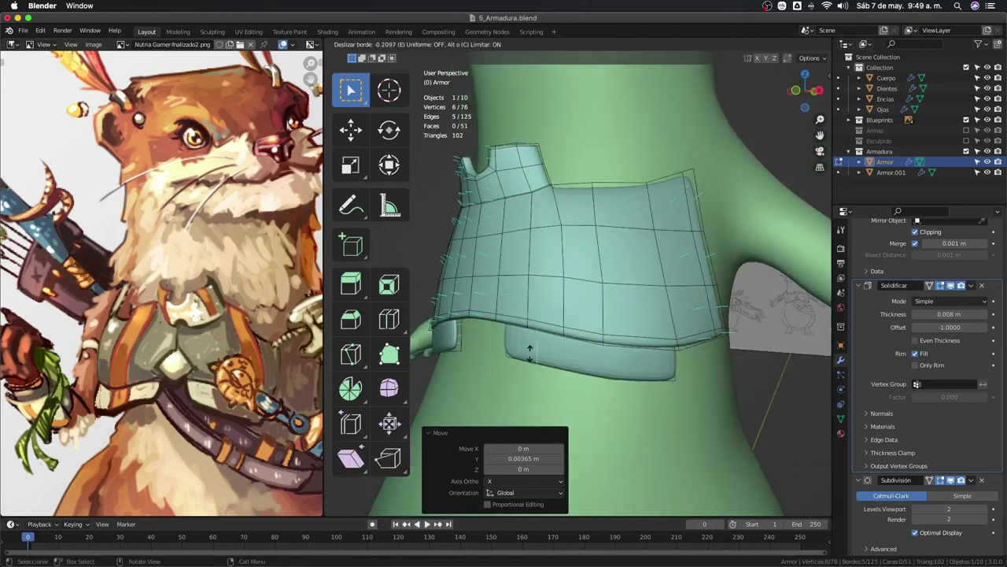
left_click(529, 358)
middle_click_drag(528, 358, 564, 314)
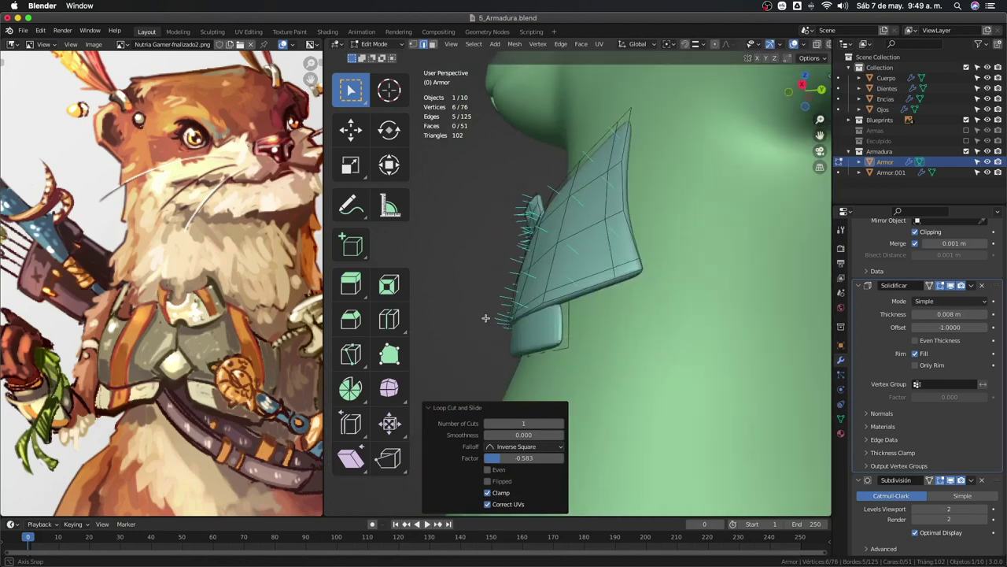
Apply Shade Smooth to the chest armor plate.
key("ctrl+Tab")
middle_click_drag(517, 348, 629, 355)
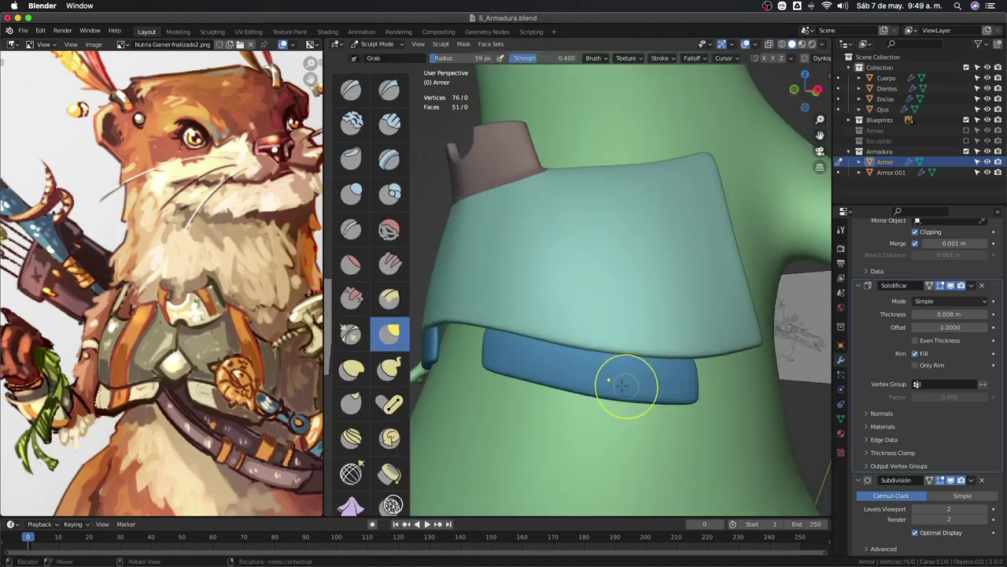
key("ctrl+Tab")
right_click(634, 287)
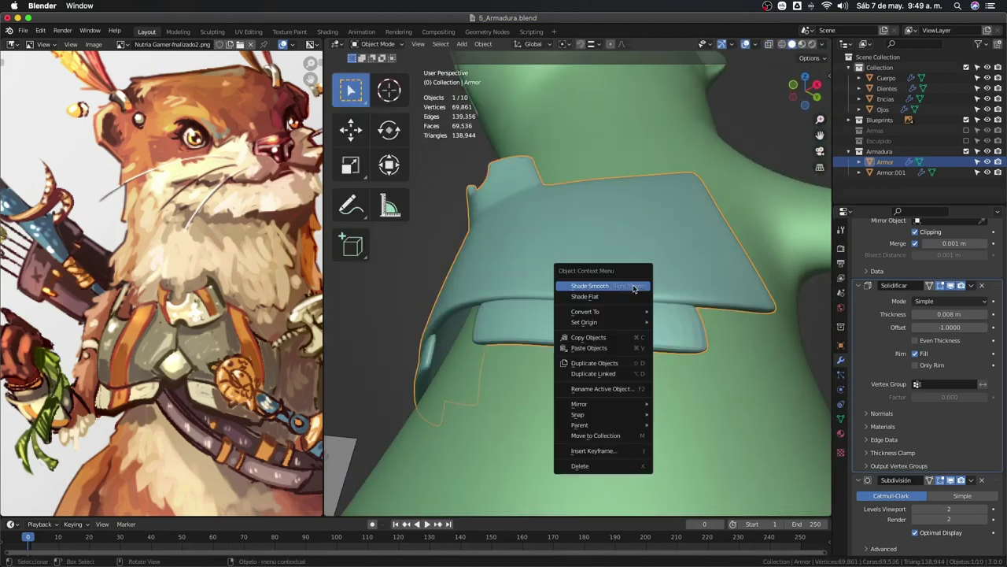
left_click(600, 287)
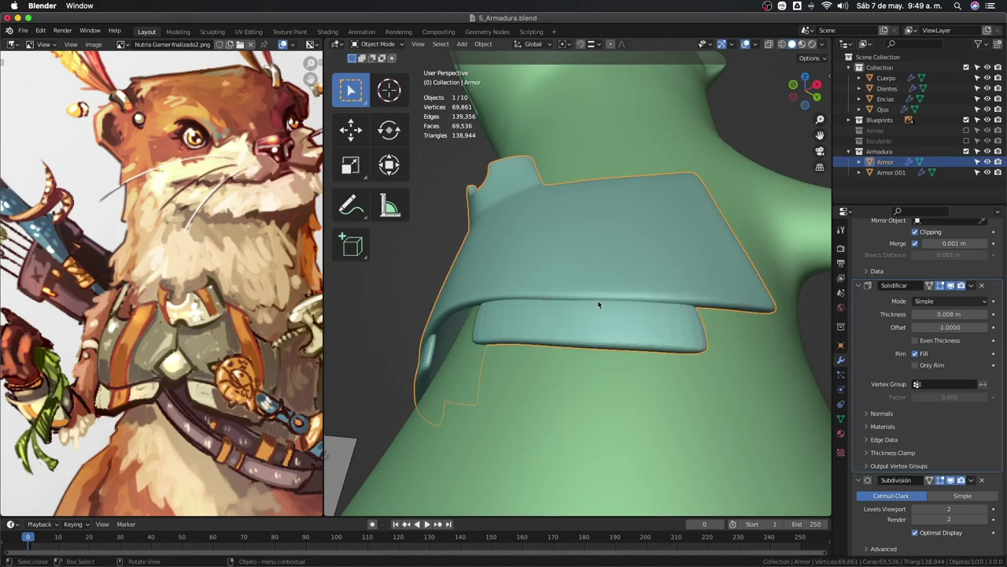
Add two edge loops across the armor's lower band.
key("Tab")
mouse_move(597, 300)
middle_mouse_down()
mouse_move(681, 347)
mouse_move(544, 340)
middle_mouse_up()
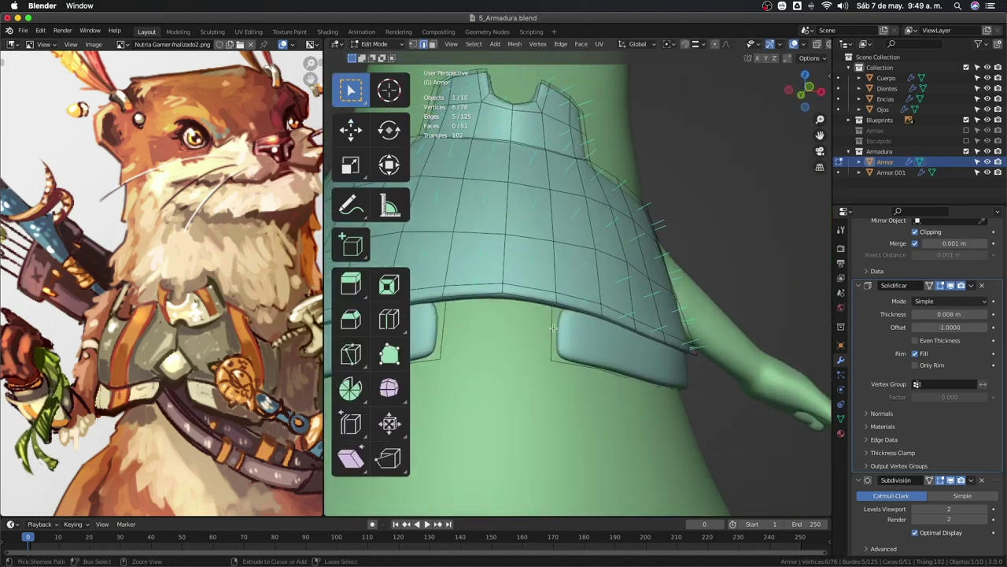
key("ctrl+r")
left_click(554, 329)
left_click(555, 315)
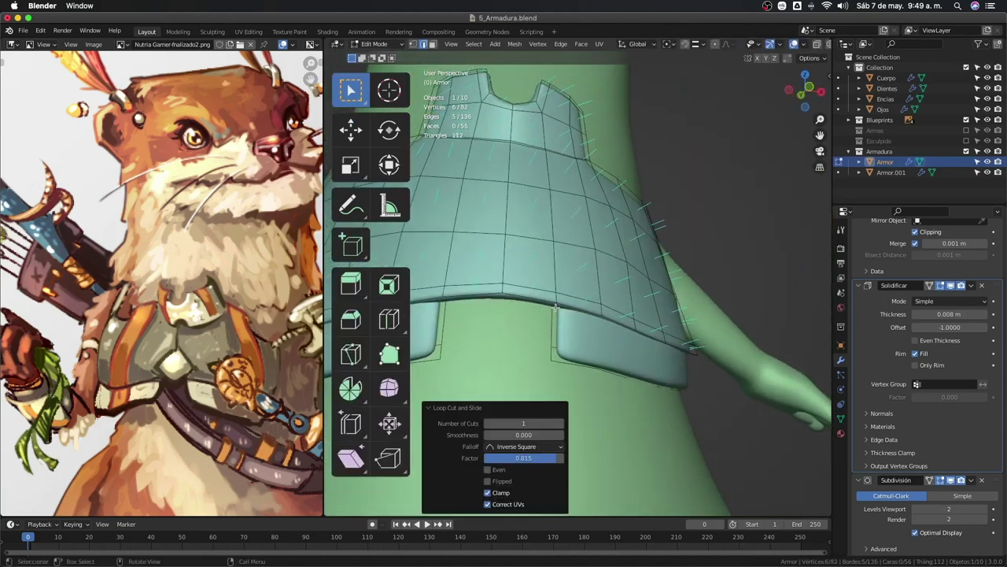
middle_click_drag(555, 315, 537, 349)
left_click(530, 359)
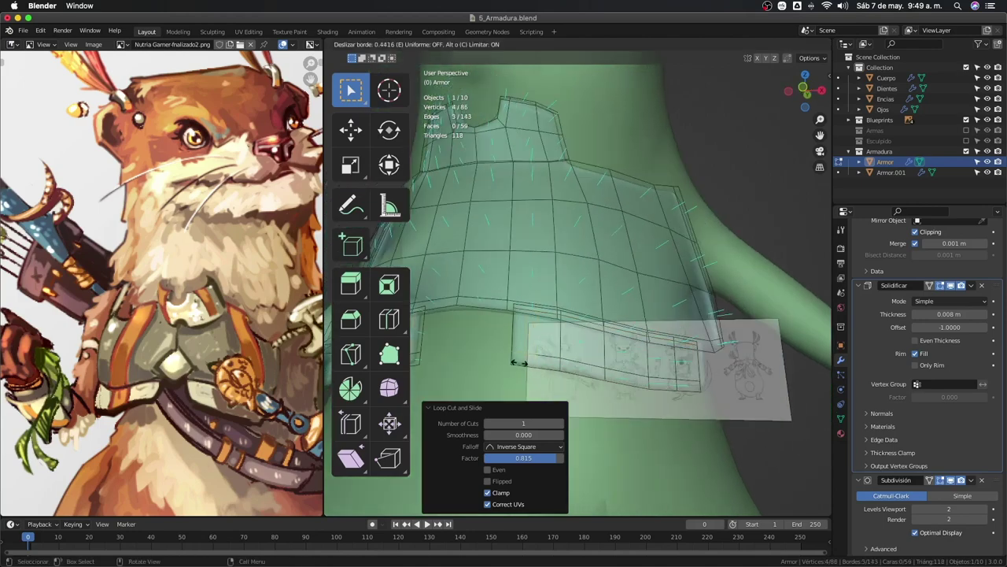
left_click(511, 362)
Add a third loop to the lower band, checking the shape with X-ray toggled.
key("Tab")
mouse_move(512, 362)
middle_mouse_down()
mouse_move(670, 395)
mouse_move(586, 403)
mouse_move(652, 340)
mouse_move(644, 348)
middle_mouse_up()
key("Tab")
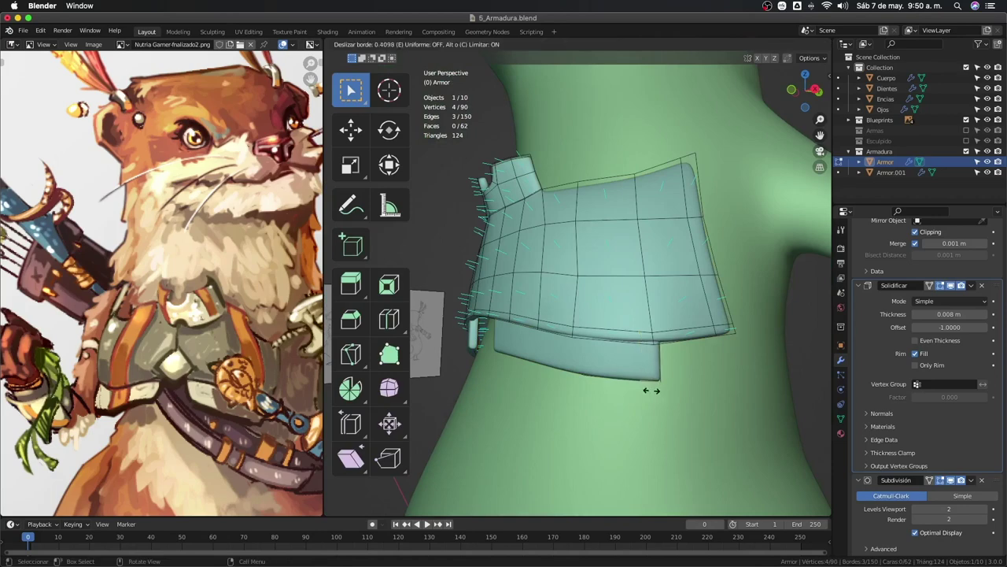
left_click(642, 381)
key("alt+z")
mouse_move(642, 386)
middle_mouse_down()
mouse_move(689, 346)
mouse_move(669, 354)
mouse_move(722, 365)
mouse_move(566, 335)
mouse_move(572, 311)
mouse_move(581, 316)
middle_mouse_up()
key("alt+z")
scroll(669, 354, "down", 2)
key("Tab")
key("Tab")
Select the whole connected armor piece and recalculate its normals to face outward.
key("l")
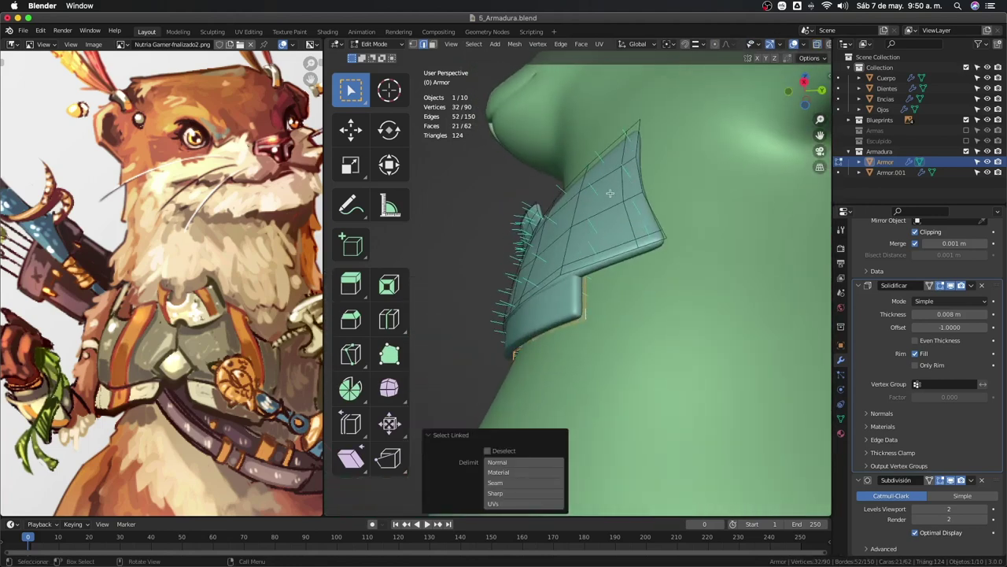
key("shift+n")
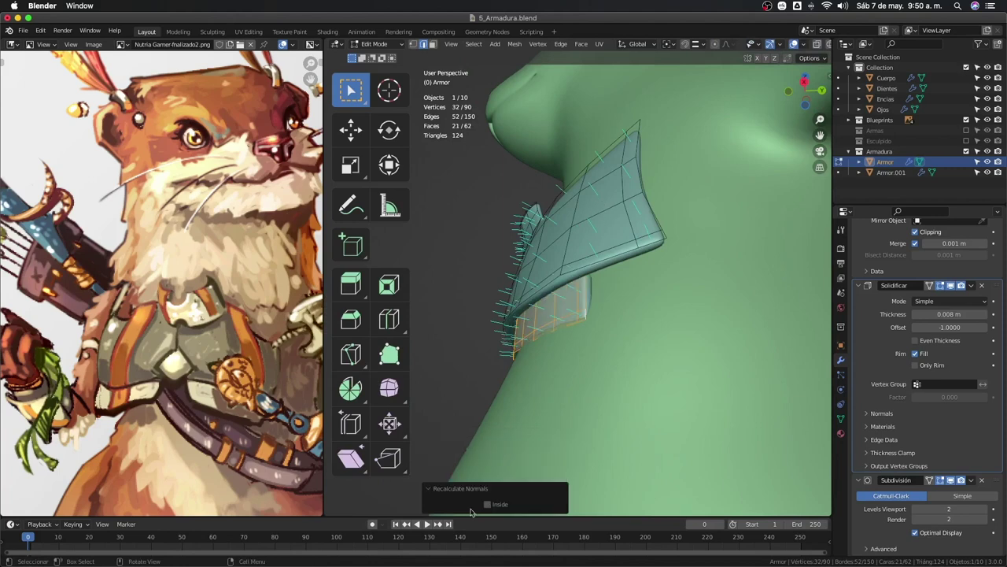
left_click(487, 505)
mouse_move(503, 441)
middle_mouse_down()
mouse_move(492, 447)
mouse_move(524, 364)
mouse_move(654, 365)
mouse_move(619, 360)
mouse_move(629, 370)
middle_mouse_up()
Move the band's lower rim loop along the Y axis.
left_click(619, 353, "alt")
key("g")
key("y")
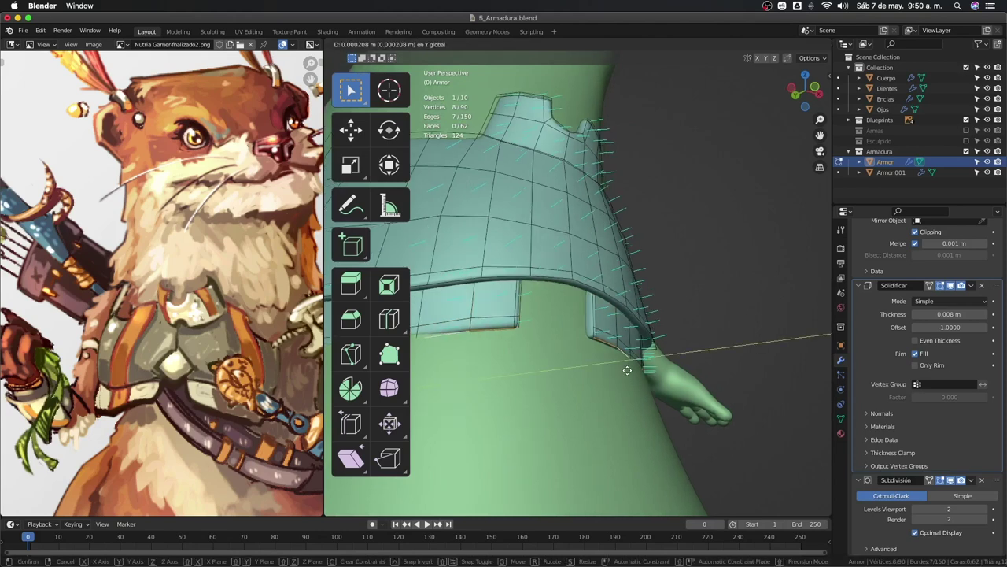
left_click(632, 371)
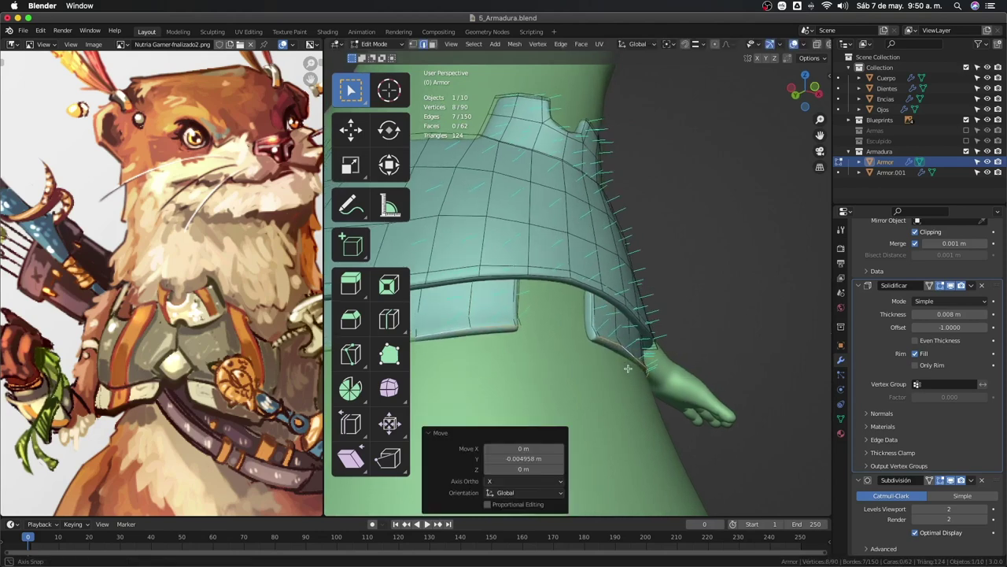
middle_click_drag(632, 371, 600, 341)
key("g")
key("y")
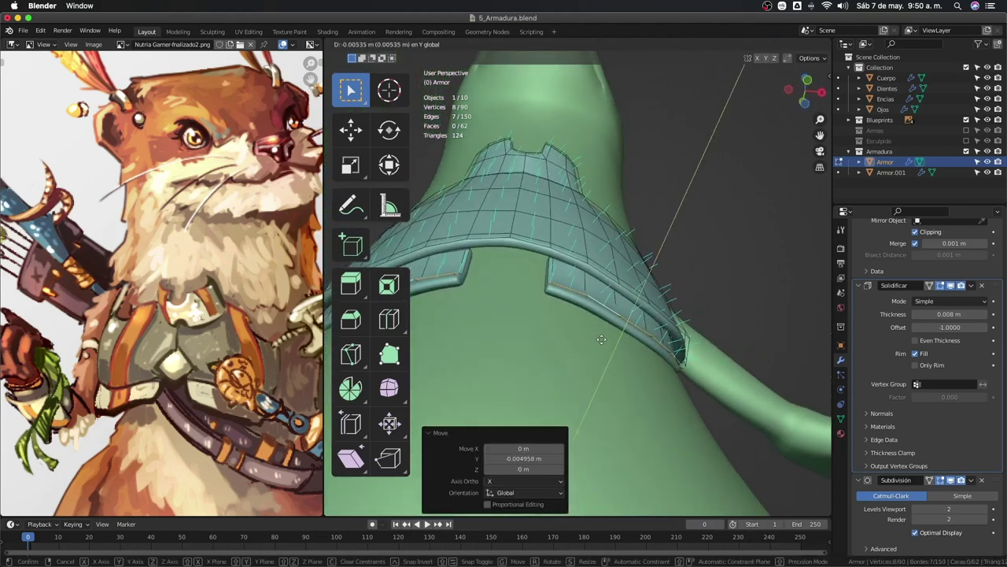
key("Escape")
Nudge a single rim vertex along Y, finishing with an exact -0.001 offset.
left_click(622, 320)
key("g")
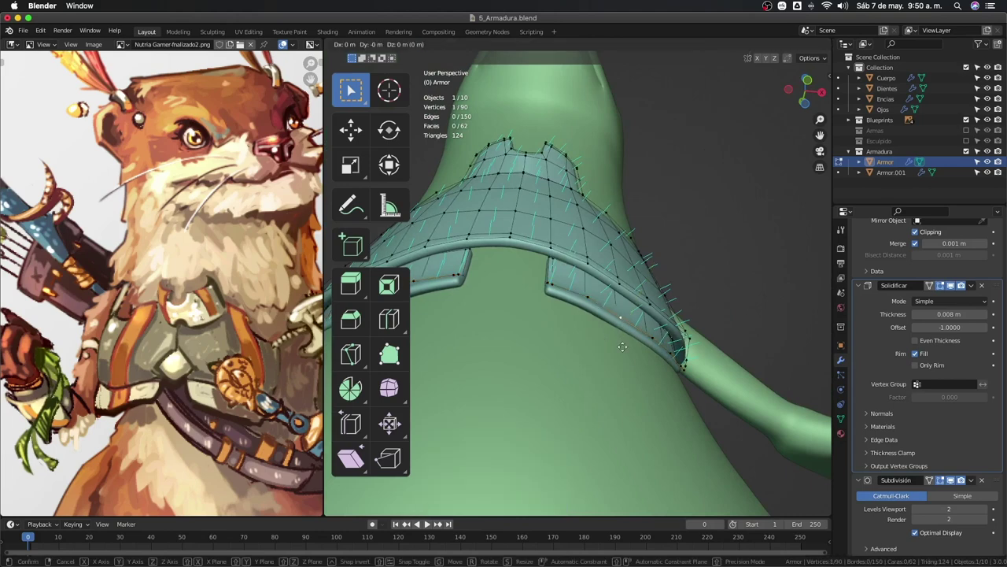
key("y")
left_click(624, 346)
key("g")
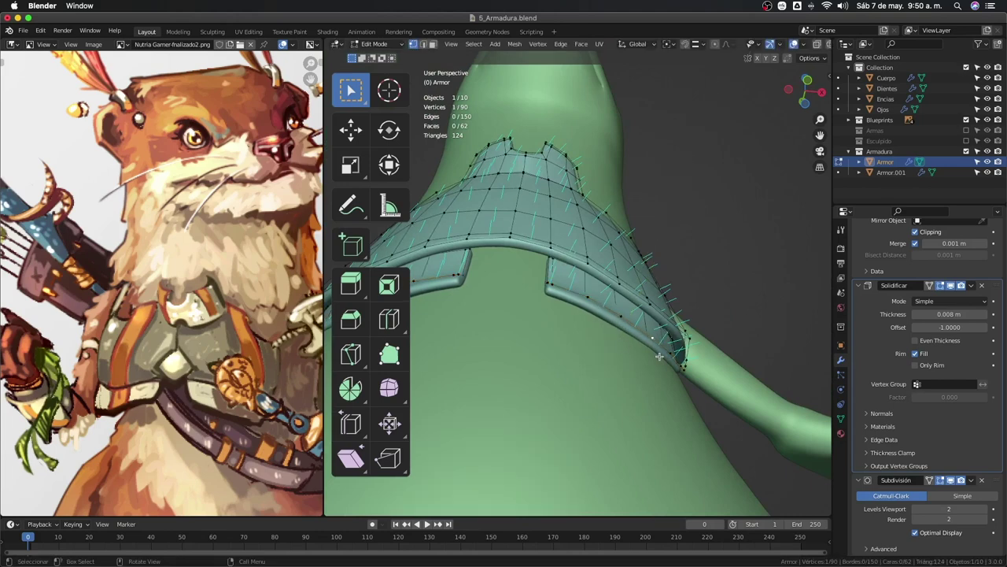
key("y")
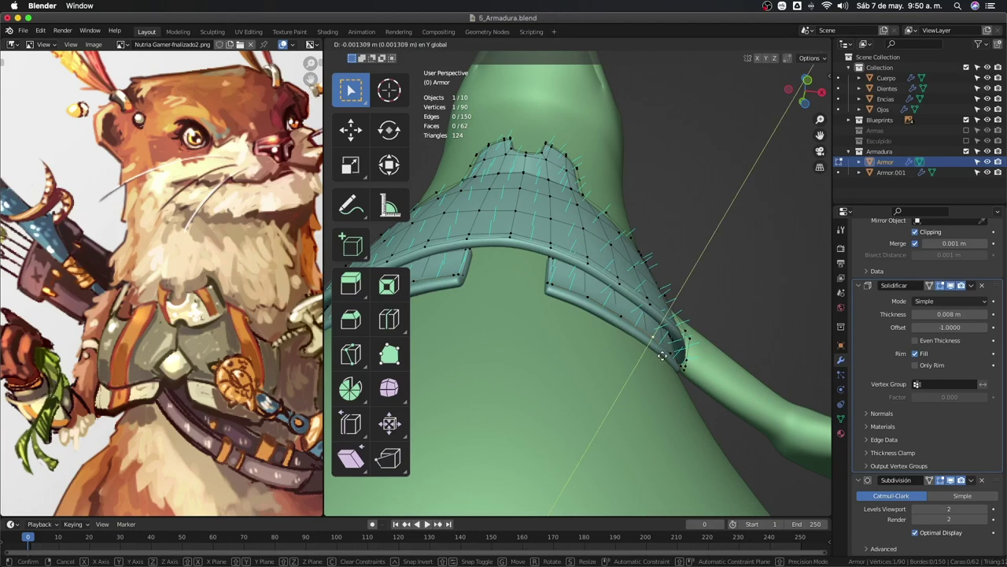
left_click(662, 356)
middle_click_drag(670, 351, 633, 364)
key("g")
key("y")
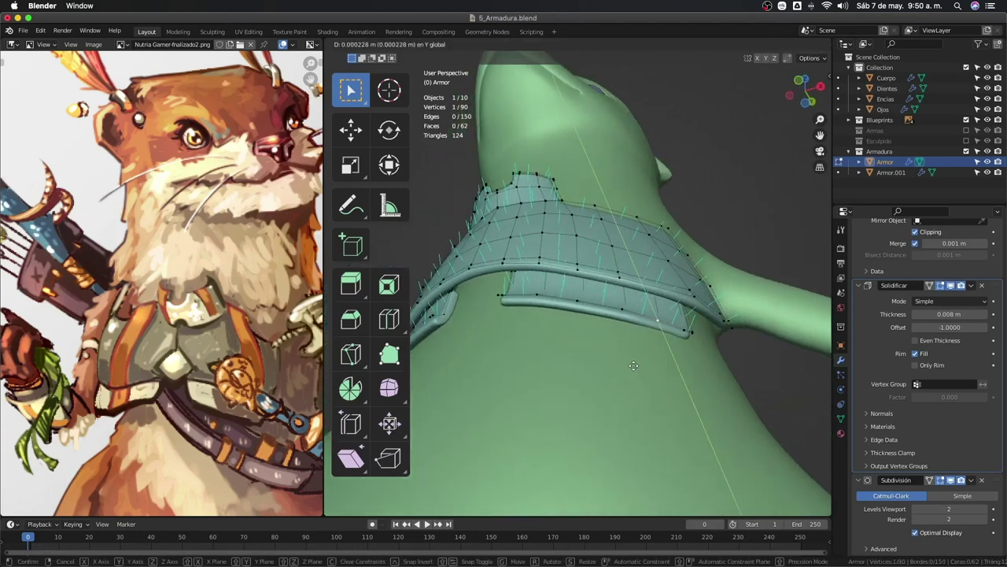
left_click(633, 364)
type("gy-0.001")
key("Return")
Delete the band's bottom faces and dissolve its bottom edge loop.
middle_click_drag(683, 334, 615, 360)
left_click(614, 361, "alt")
key("x")
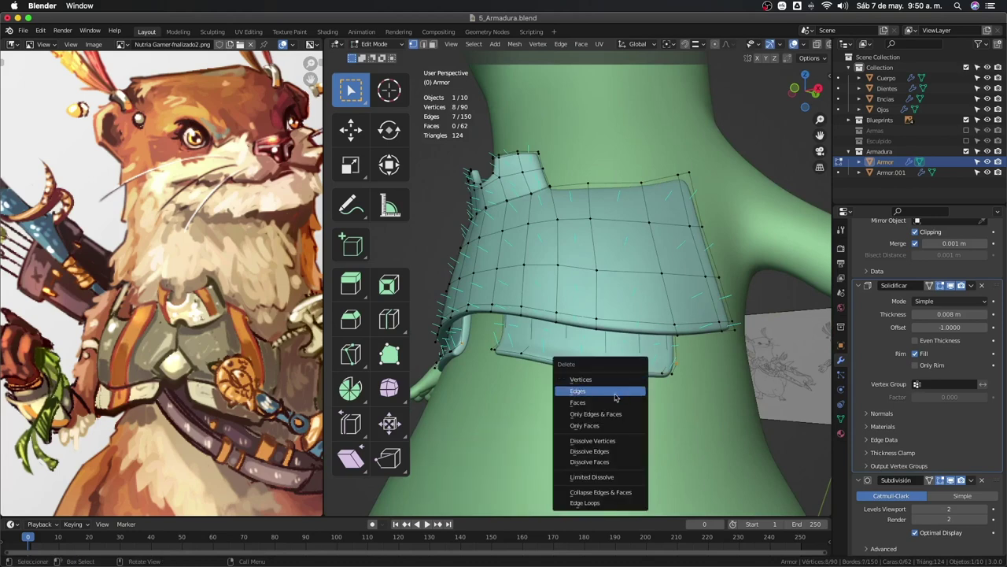
left_click(600, 402)
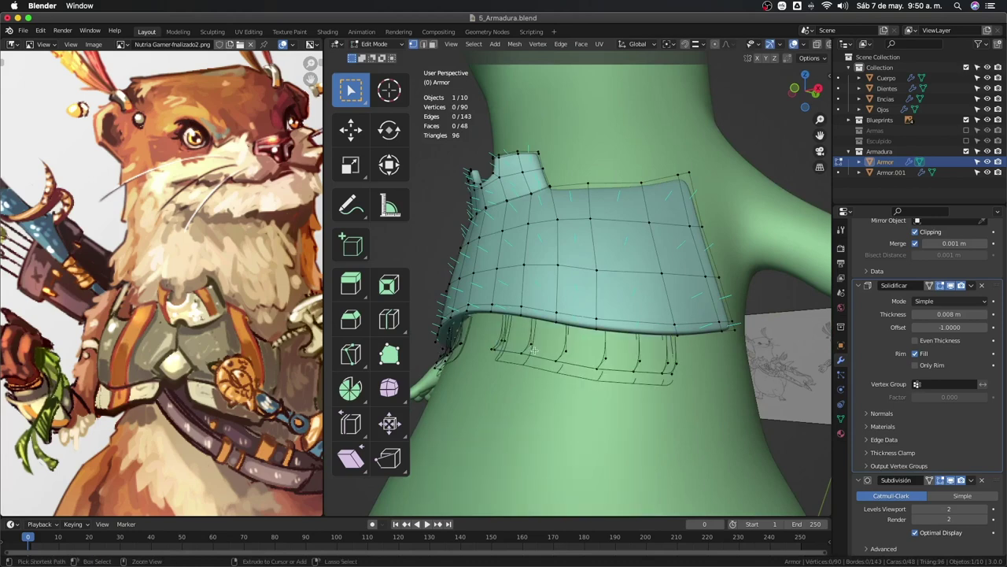
key("x")
left_click(579, 444)
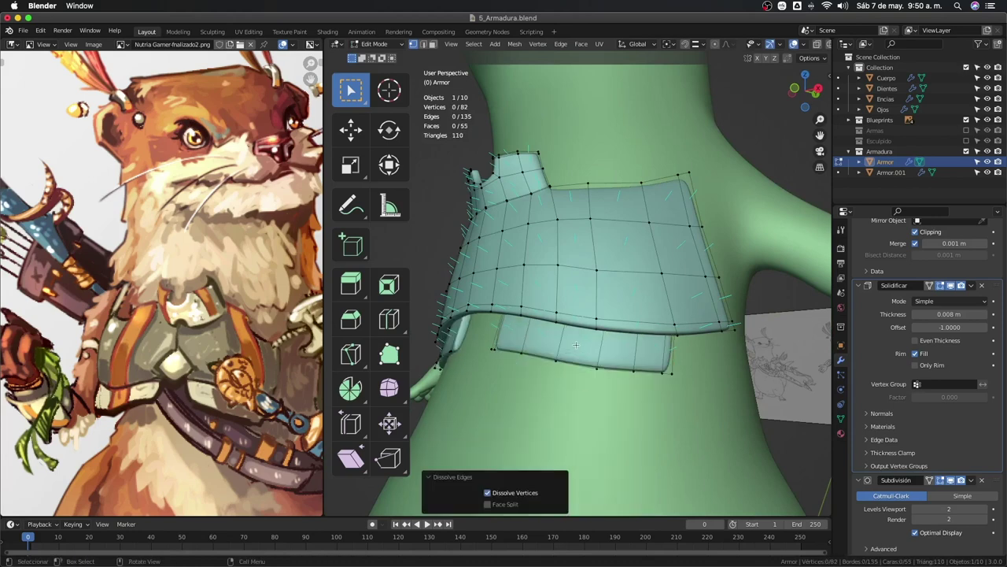
Add one more loop cut across the lower band, then inspect the otter in Object Mode.
left_click(552, 335)
left_click(551, 344)
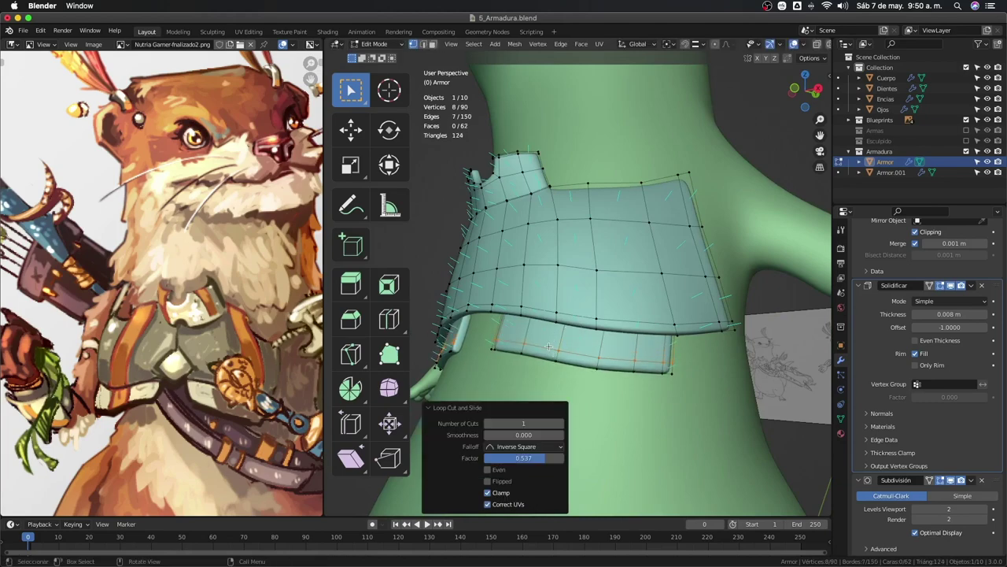
key("Tab")
mouse_move(551, 344)
middle_mouse_down()
mouse_move(712, 403)
mouse_move(551, 398)
mouse_move(650, 386)
mouse_move(622, 378)
middle_mouse_up()
left_click(715, 401)
scroll(651, 385, "up", 4)
mouse_move(622, 293)
middle_mouse_down()
mouse_move(674, 330)
mouse_move(643, 288)
mouse_move(587, 283)
middle_mouse_up()
Deselect the armor and add a new cube to the scene.
left_click(586, 284)
scroll(596, 310, "up", 5)
middle_click_drag(405, 356, 411, 349)
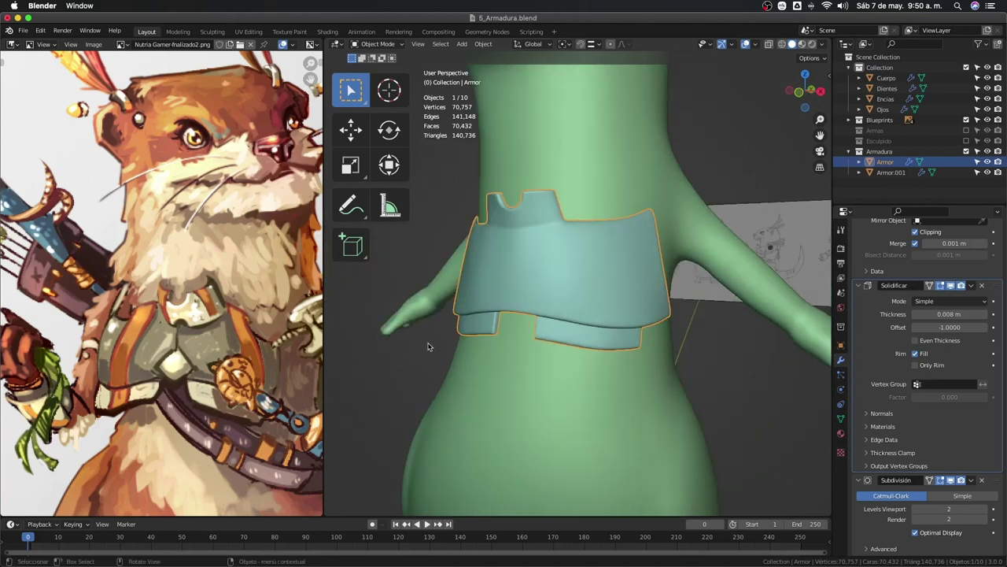
key("alt+a")
scroll(412, 349, "down", 3)
key("shift+a")
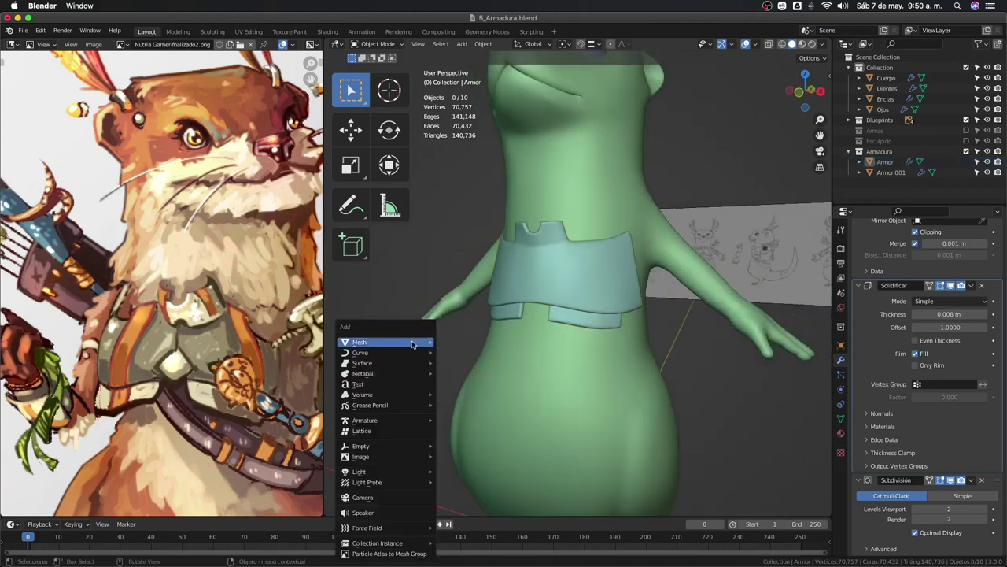
mouse_move(384, 341)
left_click(461, 355)
Scale the new cube down in front view.
scroll(558, 354, "down", 3)
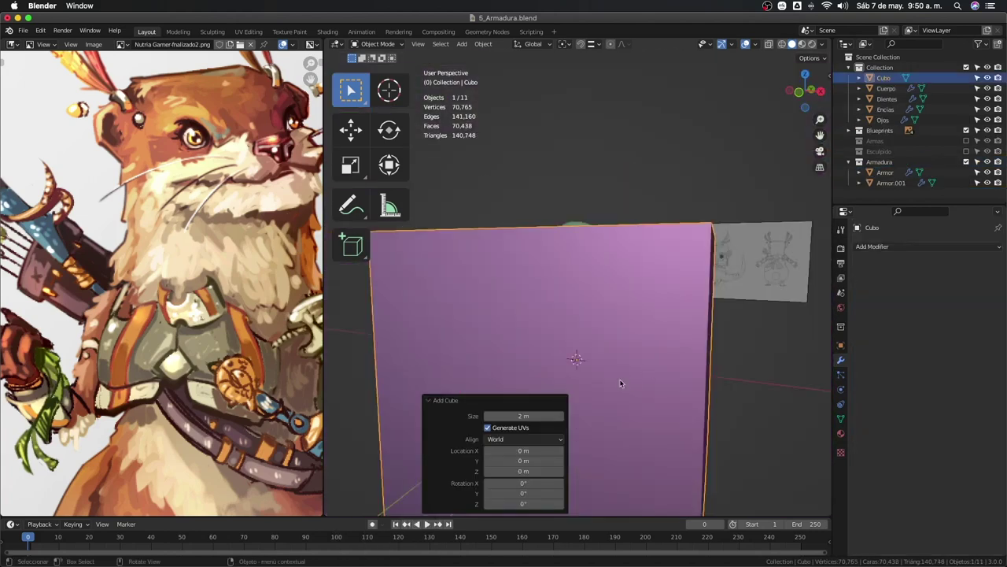
scroll(620, 378, "down", 2)
key("KP_1")
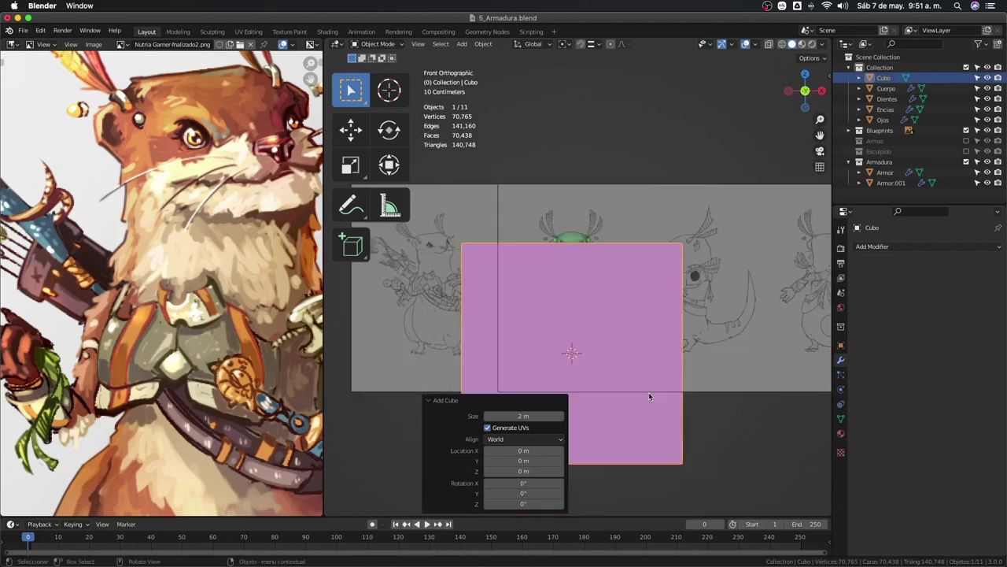
key("s")
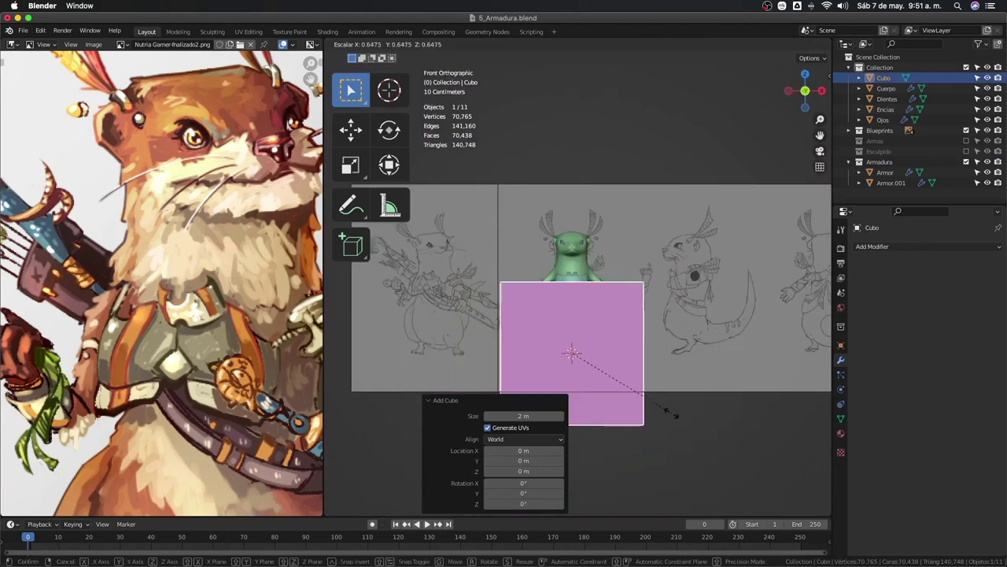
left_click(586, 368)
scroll(661, 404, "up", 3)
key("s")
left_click(653, 383)
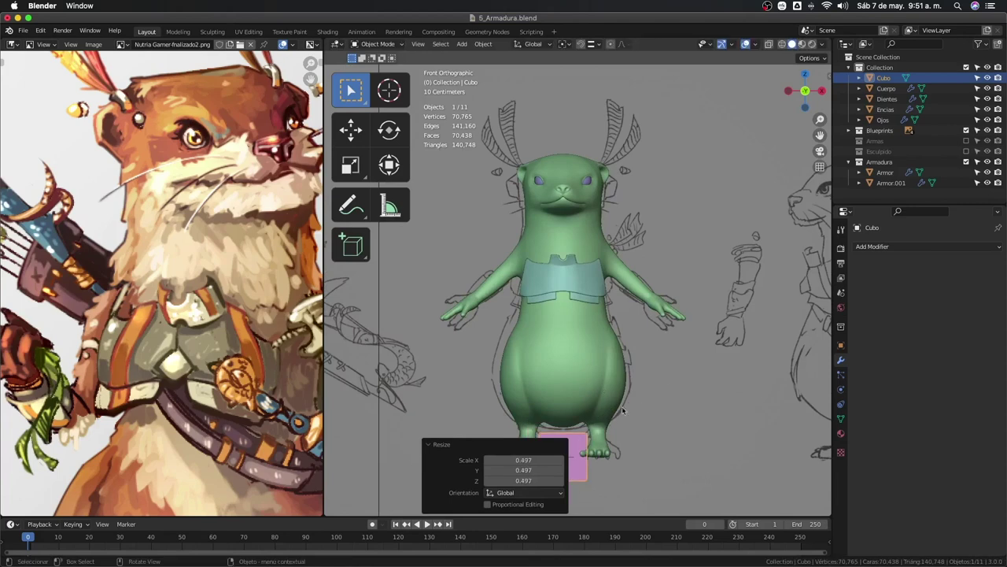
scroll(648, 274, "up", 2)
Rotate the cube 45° around Z, trying a 45° X tilt and undoing it.
key("r")
type("45")
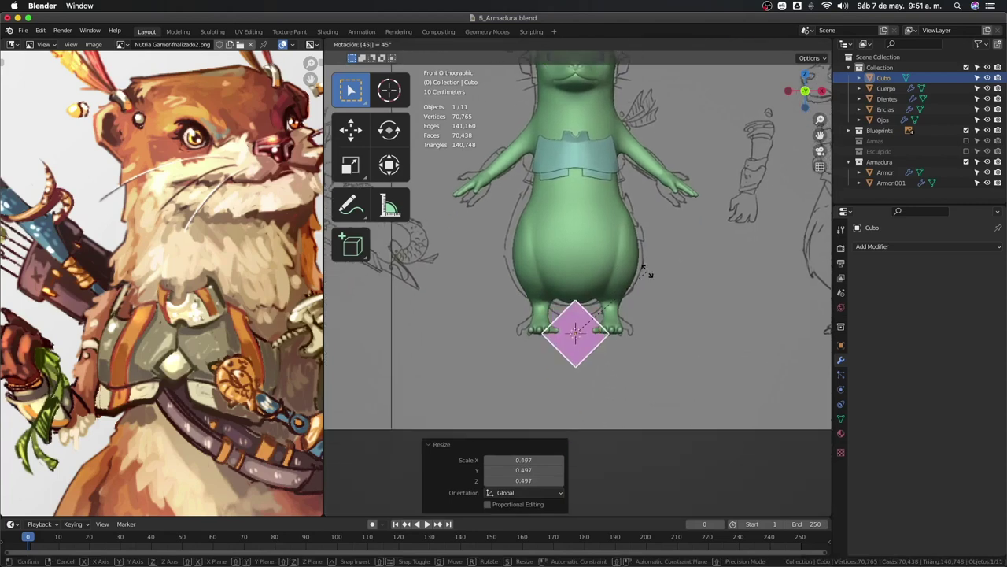
key("Return")
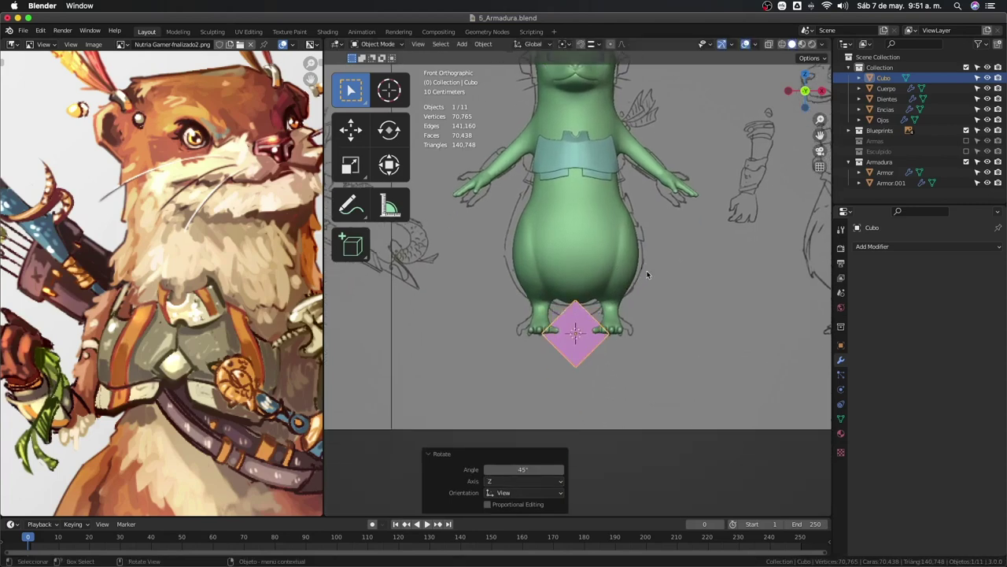
type("rx45")
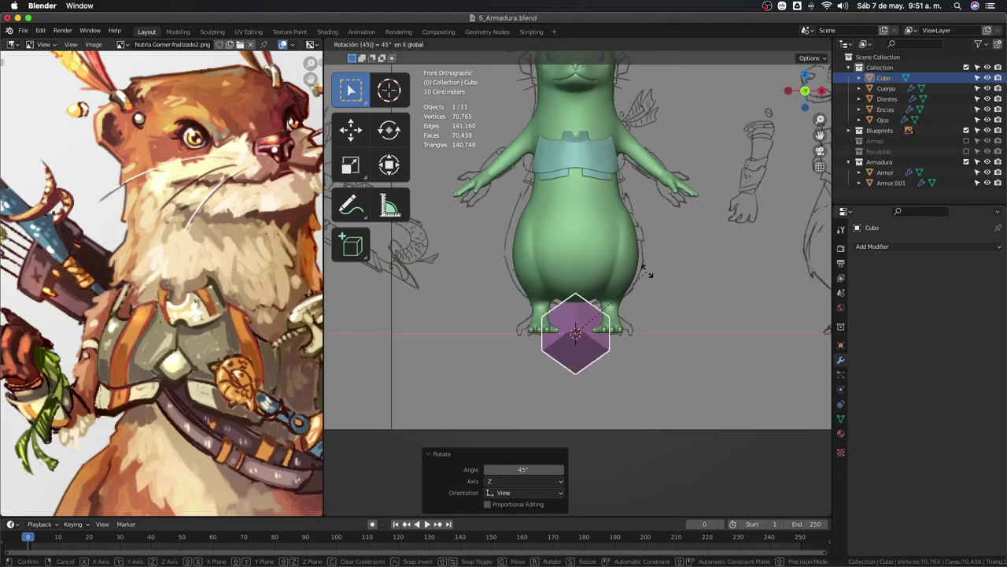
key("Return")
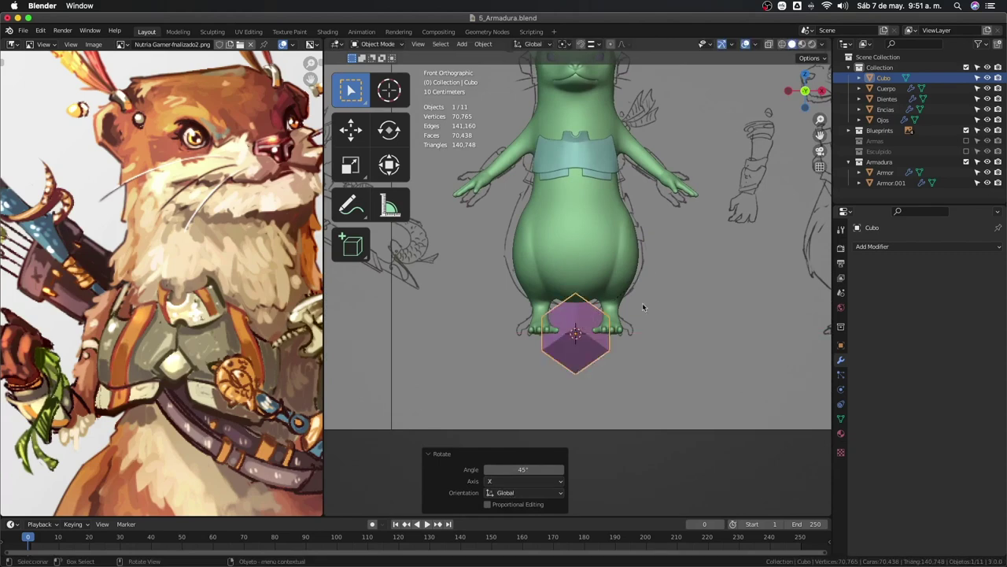
mouse_move(642, 302)
middle_mouse_down()
mouse_move(596, 322)
mouse_move(641, 320)
middle_mouse_up()
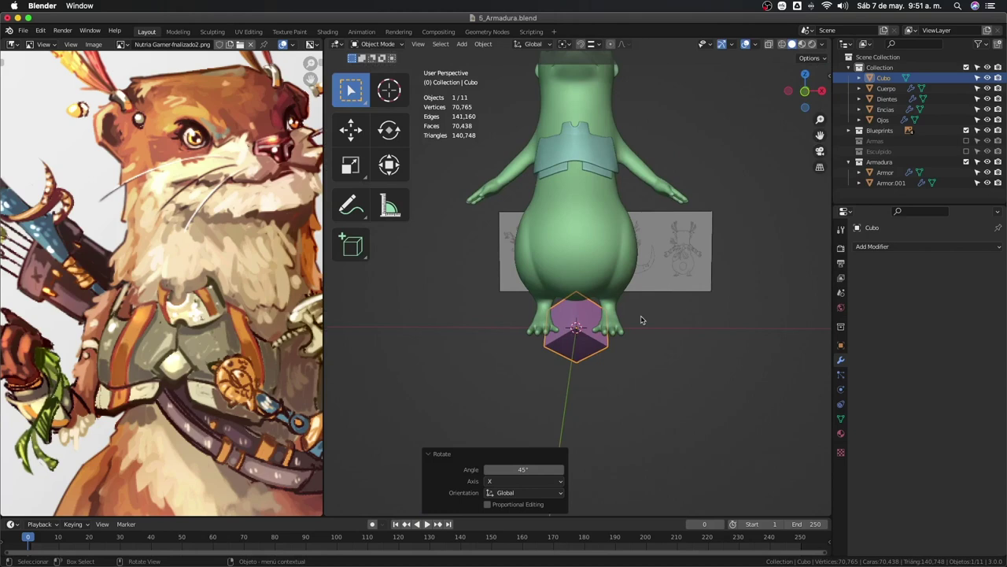
key("ctrl+z")
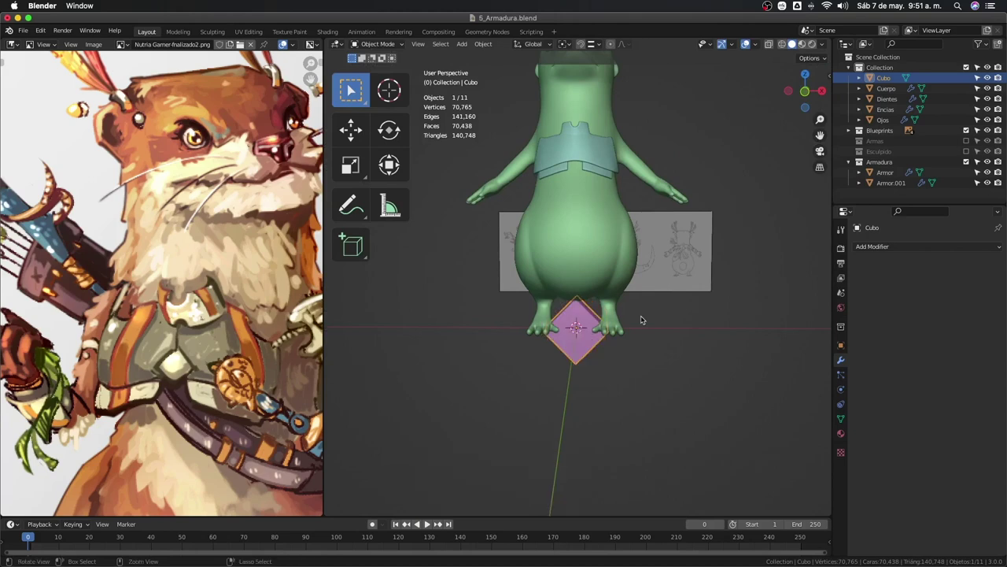
Check the cube from side and front views and enter Edit Mode.
key("KP_3")
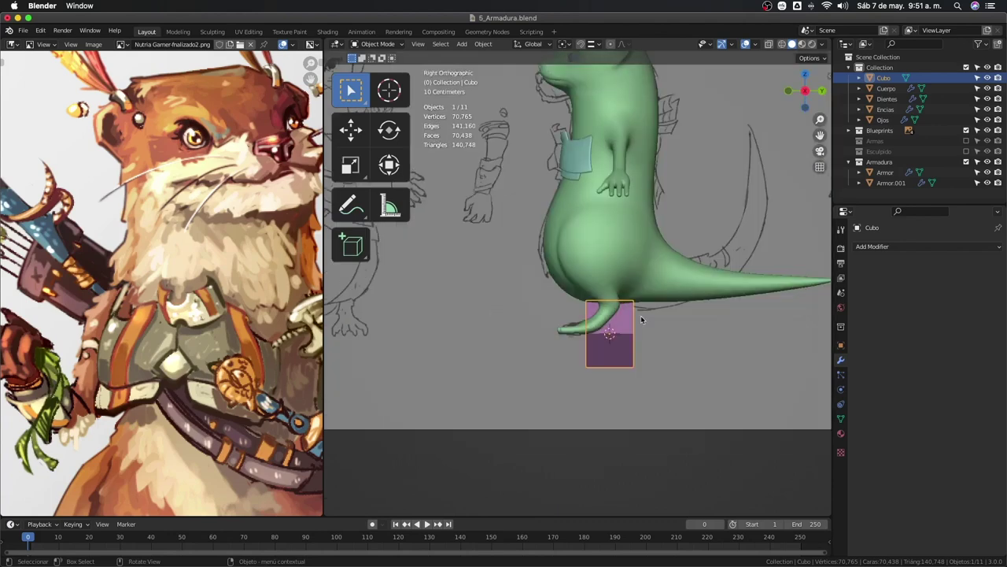
key("KP_1")
scroll(628, 382, "up", 4)
key("Tab")
mouse_move(628, 382)
middle_mouse_down()
mouse_move(596, 367)
mouse_move(604, 370)
middle_mouse_up()
Switch to face select and pick five cube faces, backing out of the delete menu.
key("2")
key("3")
left_click(628, 358)
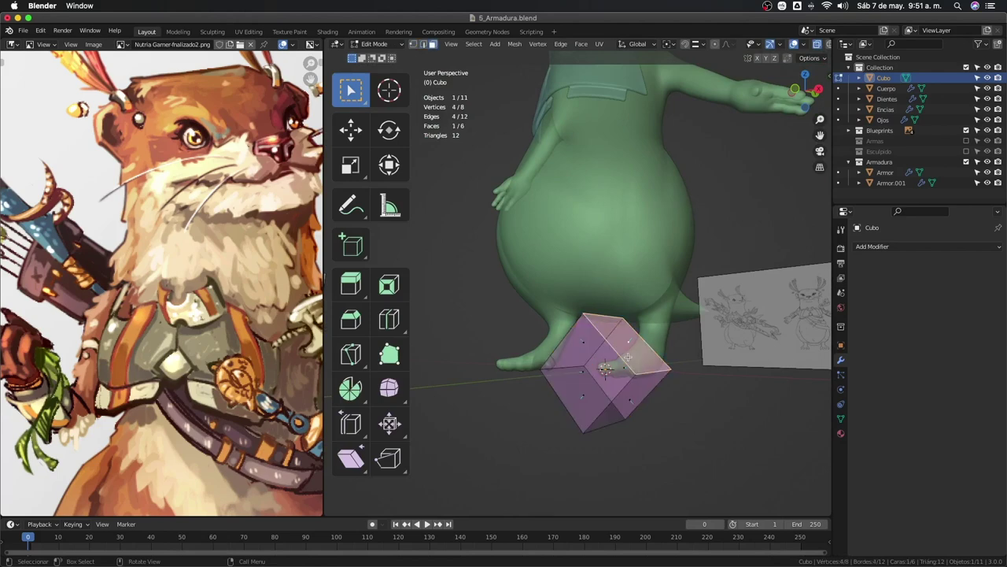
left_click(628, 378, "shift")
middle_click_drag(629, 378, 638, 341)
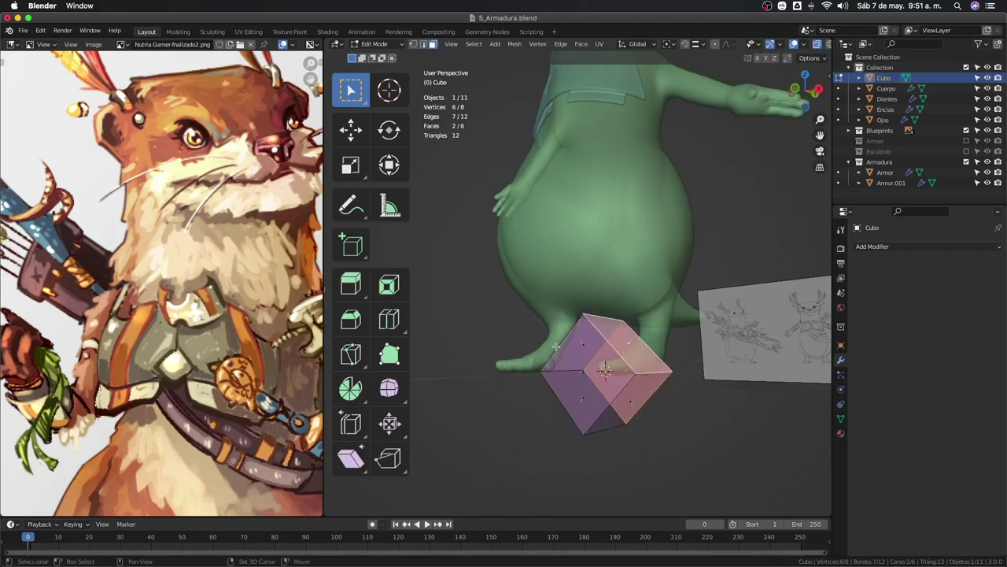
left_click(584, 396, "shift")
left_click(626, 411, "shift")
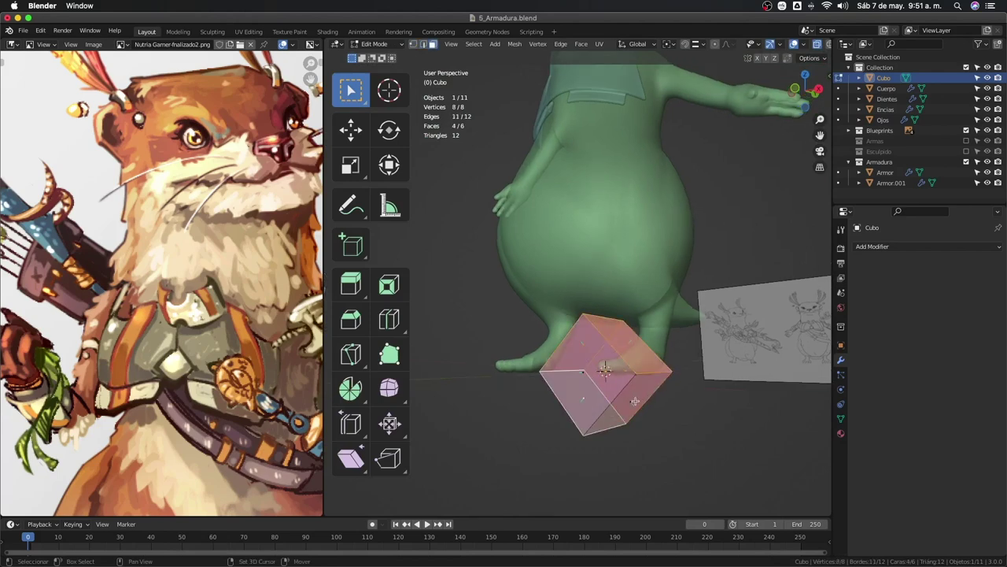
left_click(638, 406, "shift")
key("x")
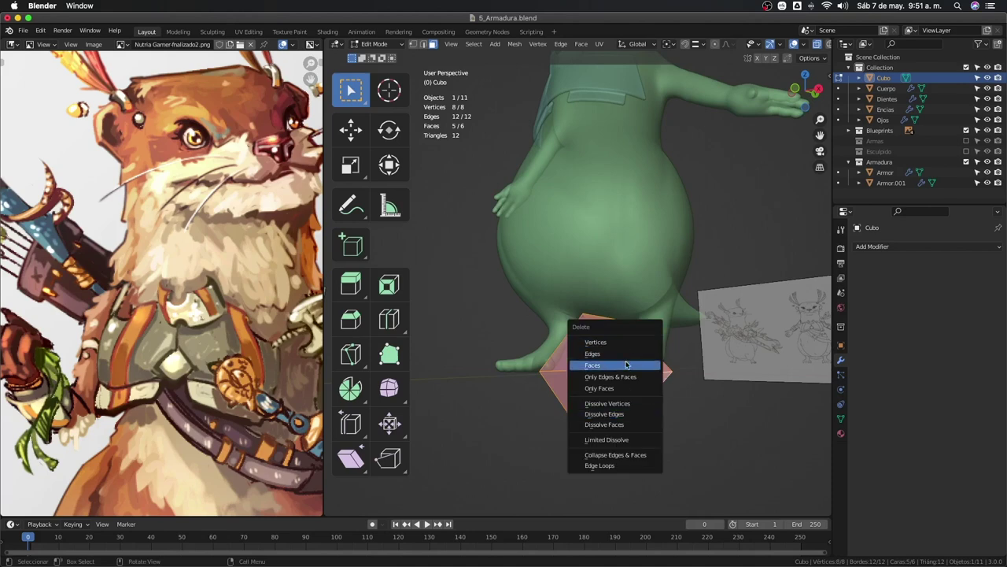
key("Escape")
Select the faces opposite the kept one and delete their vertices, leaving one diamond face.
middle_click_drag(626, 365, 688, 423)
left_click(710, 475)
left_click(682, 377)
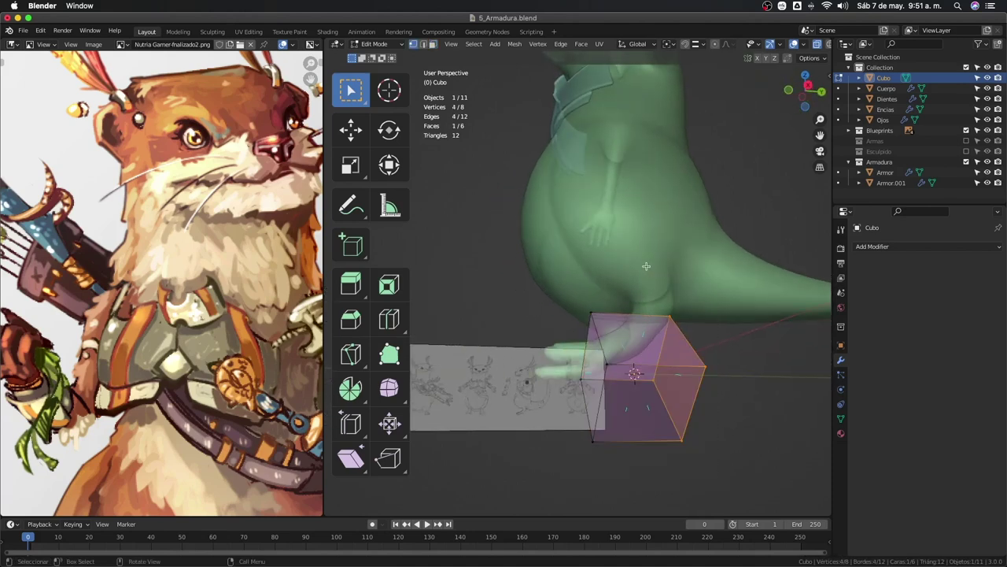
key("x")
left_click(634, 271)
mouse_move(629, 378)
middle_mouse_down()
mouse_move(605, 400)
mouse_move(541, 324)
middle_mouse_up()
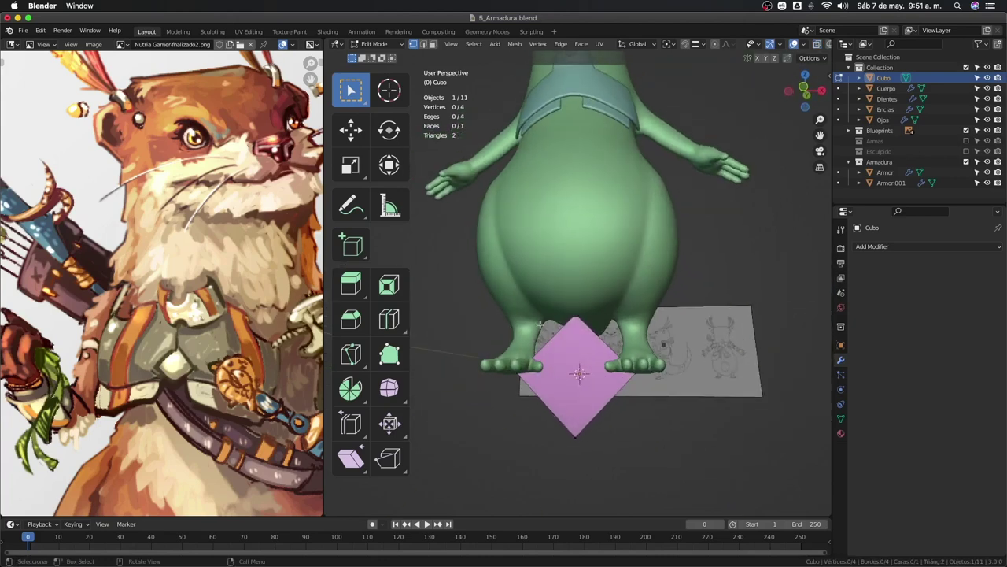
Select the flat diamond face and move it up to chest height in side view.
left_click_drag(478, 301, 670, 481)
key("alt+z")
key("KP_3")
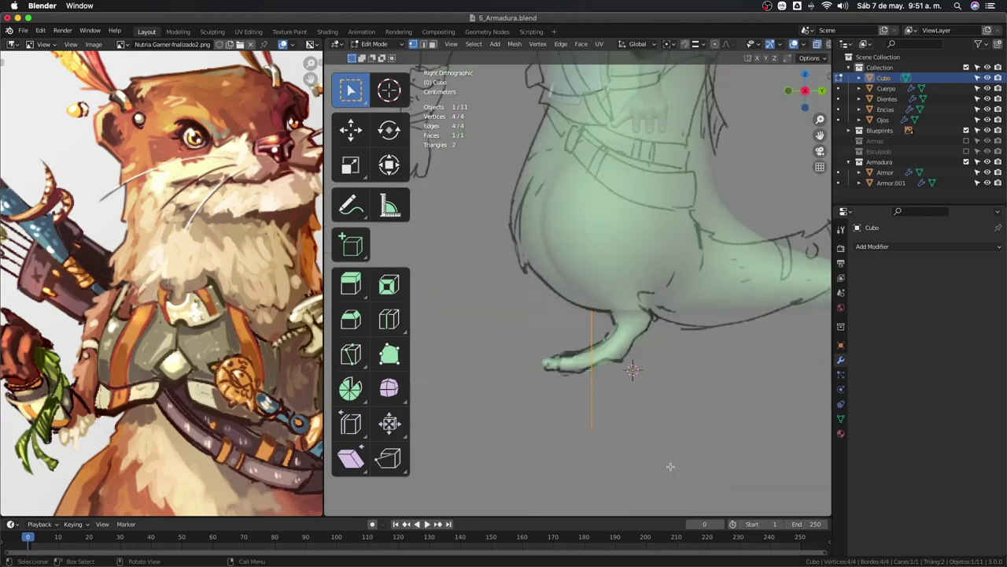
key("alt+z")
key("g")
left_click(604, 157)
scroll(582, 236, "up", 2)
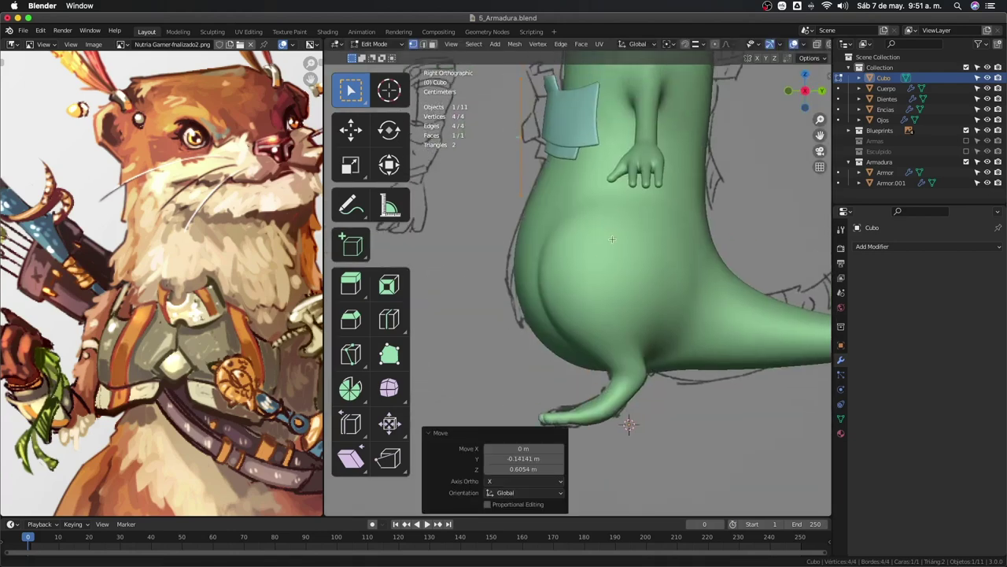
scroll(582, 236, "up", 2)
Rescale the diamond face to fit against the chest armor.
key("s")
left_click(562, 292)
middle_click_drag(562, 292, 668, 343, "shift")
key("s")
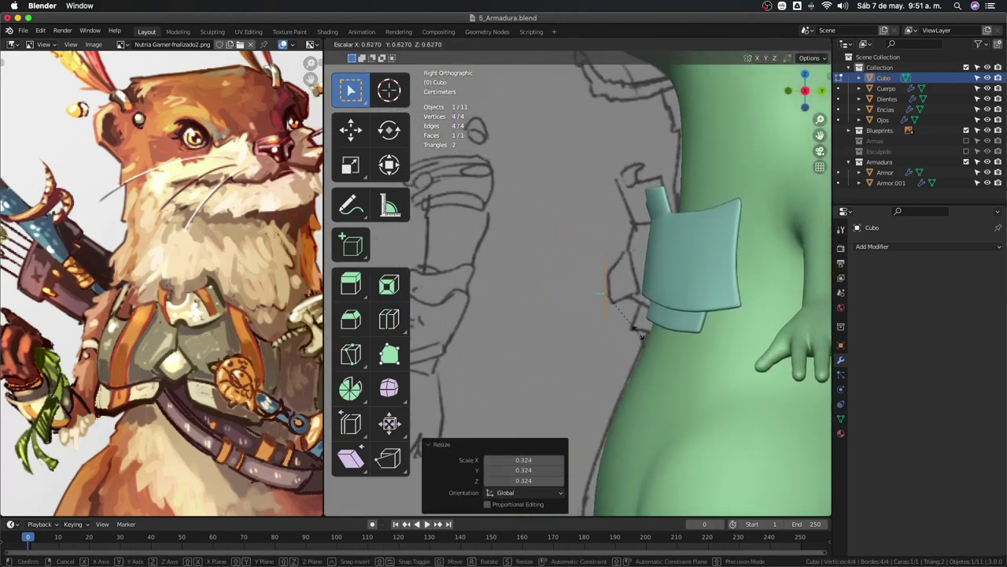
left_click(607, 328)
key("s")
left_click(607, 327)
mouse_move(606, 327)
middle_mouse_down()
mouse_move(691, 338)
mouse_move(653, 330)
middle_mouse_up()
Extrude the face and widen it into a gem, then recalculate all normals outward.
key("e")
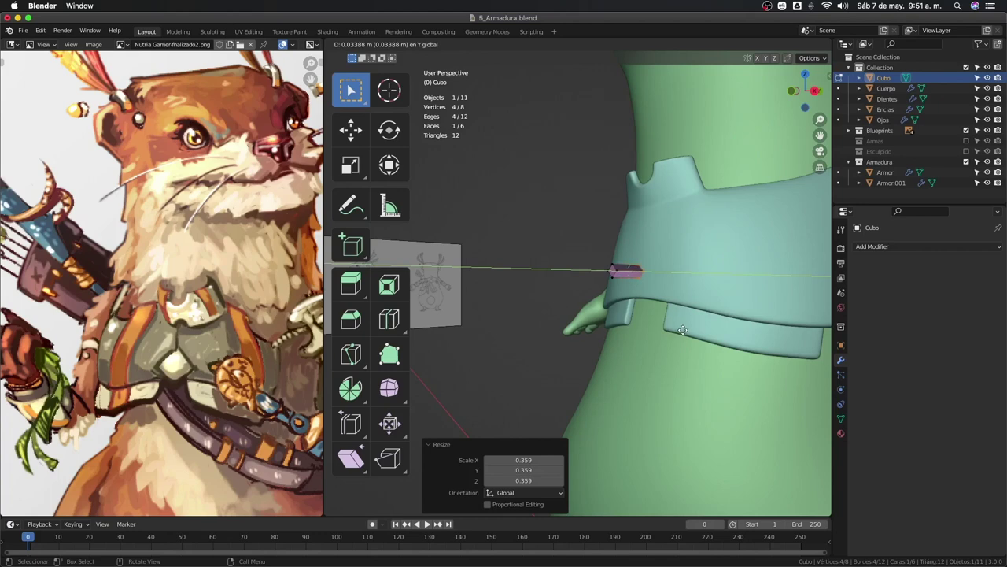
left_click(682, 330)
middle_click_drag(682, 330, 679, 348)
key("s")
left_click(378, 69)
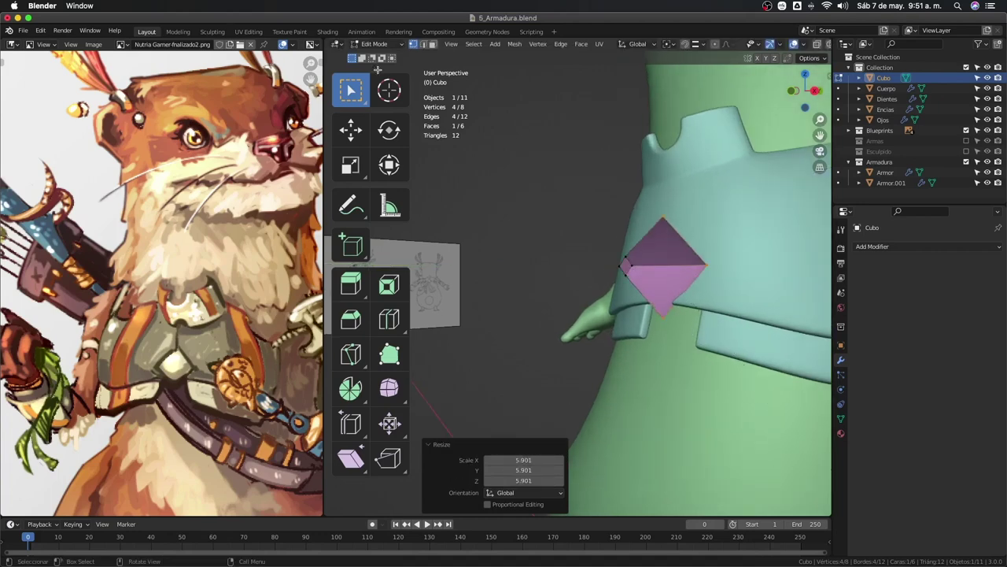
key("KP_1")
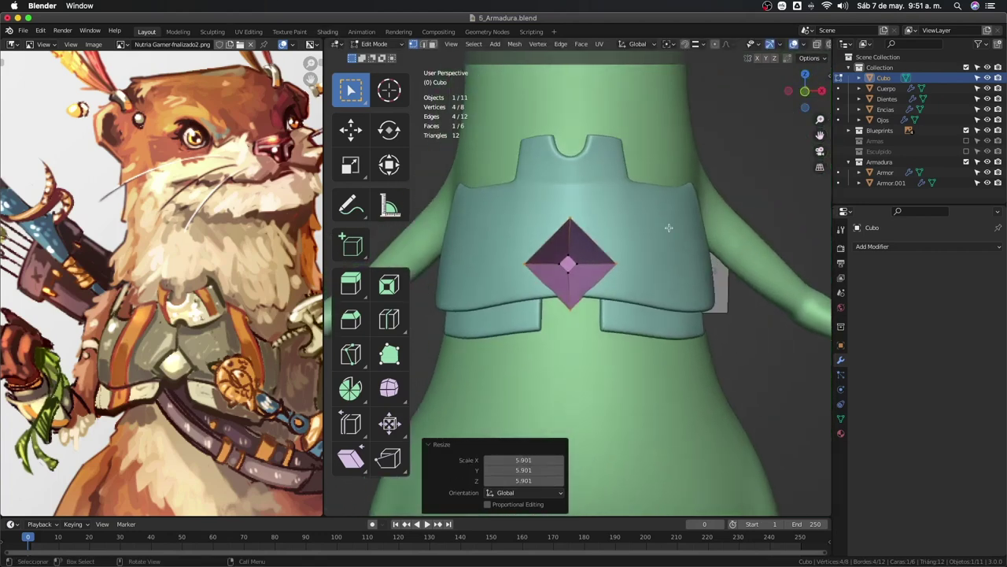
key("KP_3")
key("a")
key("shift+n")
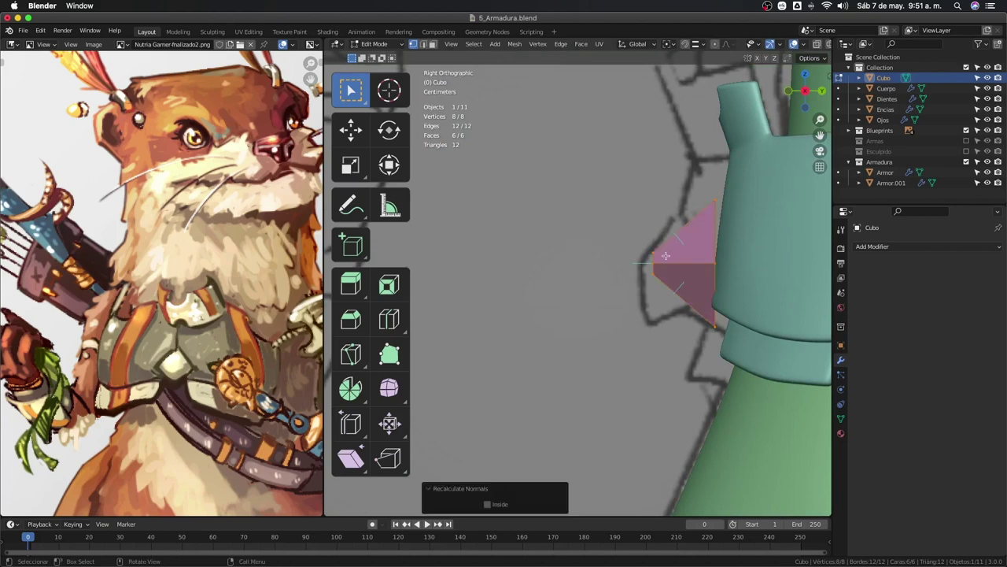
In the right side view with X-ray on, shrink the gem's four front vertices toward a point and nudge them.
middle_click_drag(664, 256, 679, 282)
key("KP_3")
scroll(679, 282, "up", 2)
key("alt+z")
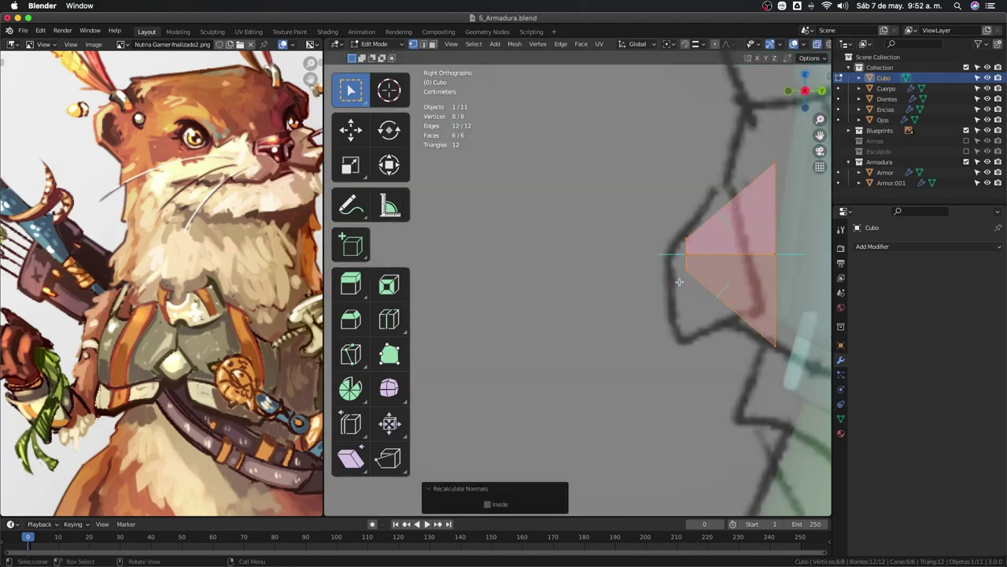
left_click_drag(680, 214, 698, 282)
key("s")
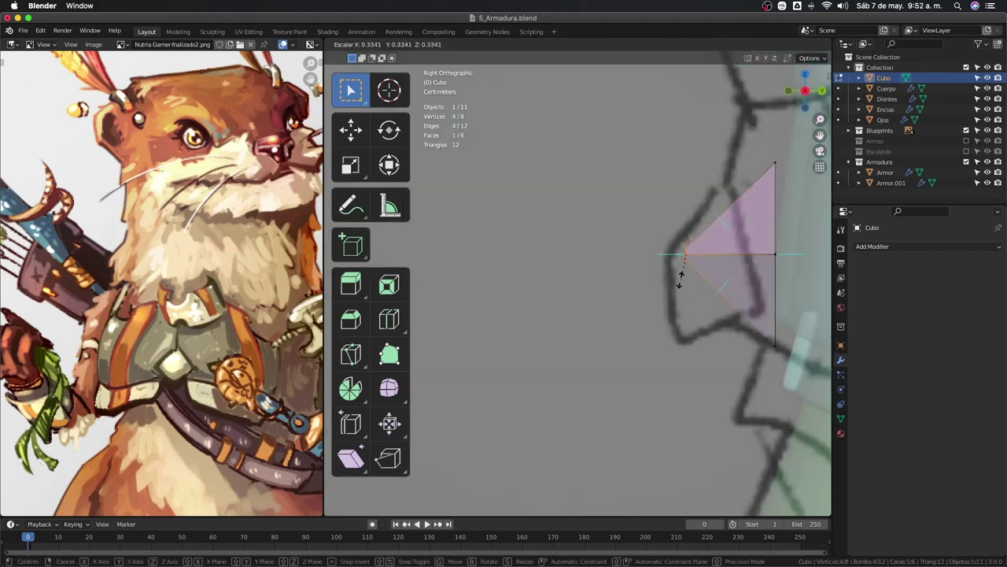
left_click(682, 272)
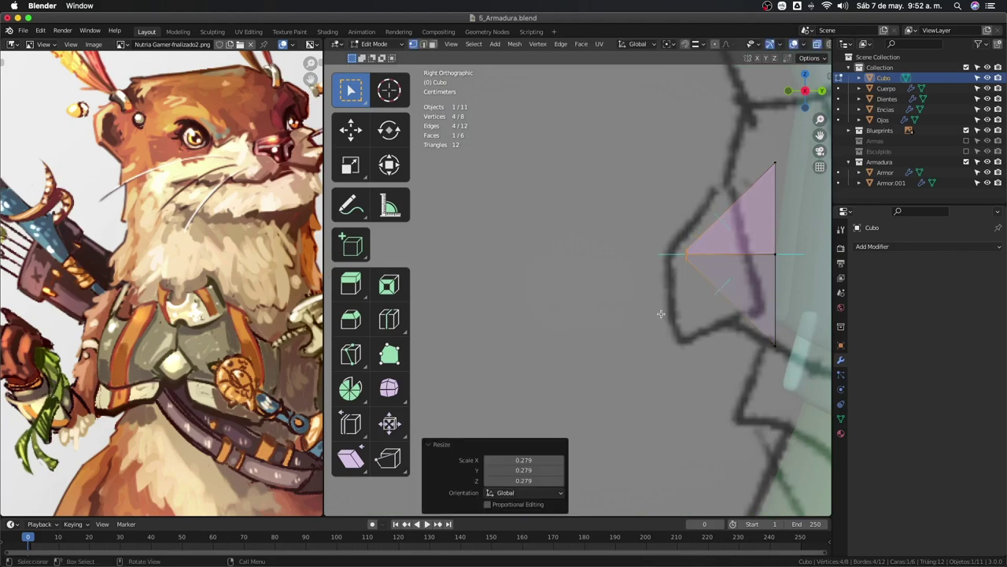
key("g")
left_click(699, 315)
key("alt+z")
middle_click_drag(699, 314, 750, 313)
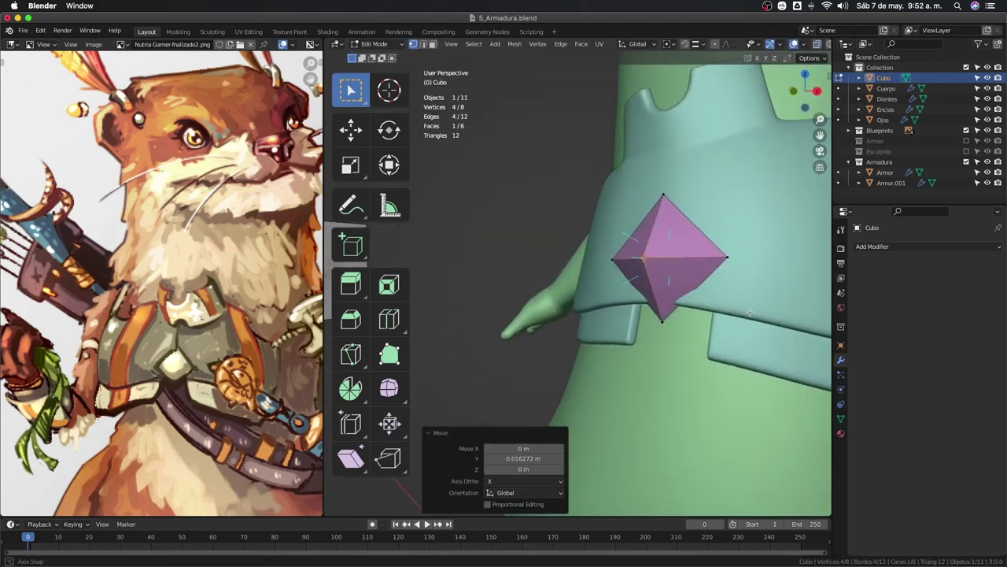
Merge the gem's overlapping vertices by distance, undoing the trial collapse at the center.
key("m")
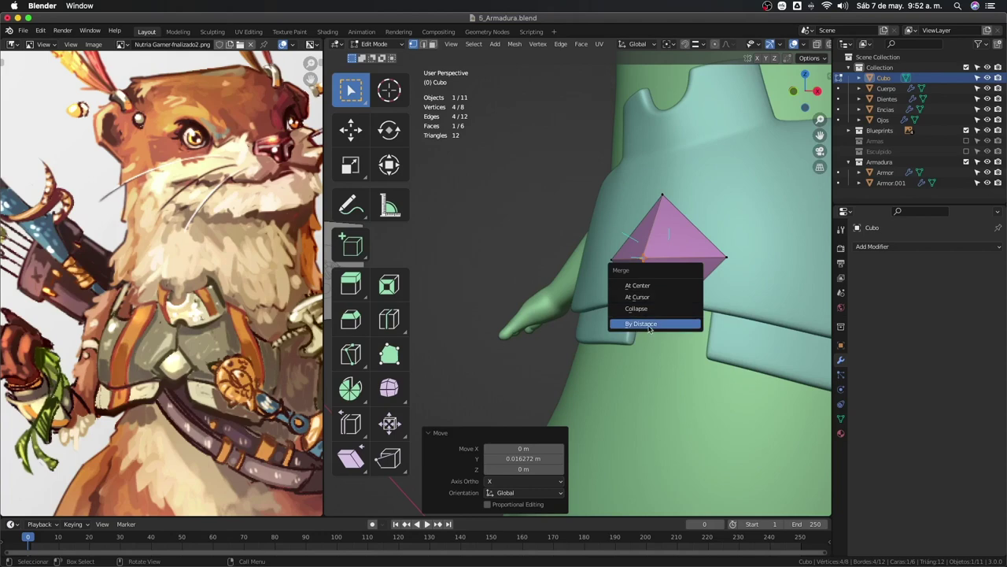
left_click(650, 324)
key("m")
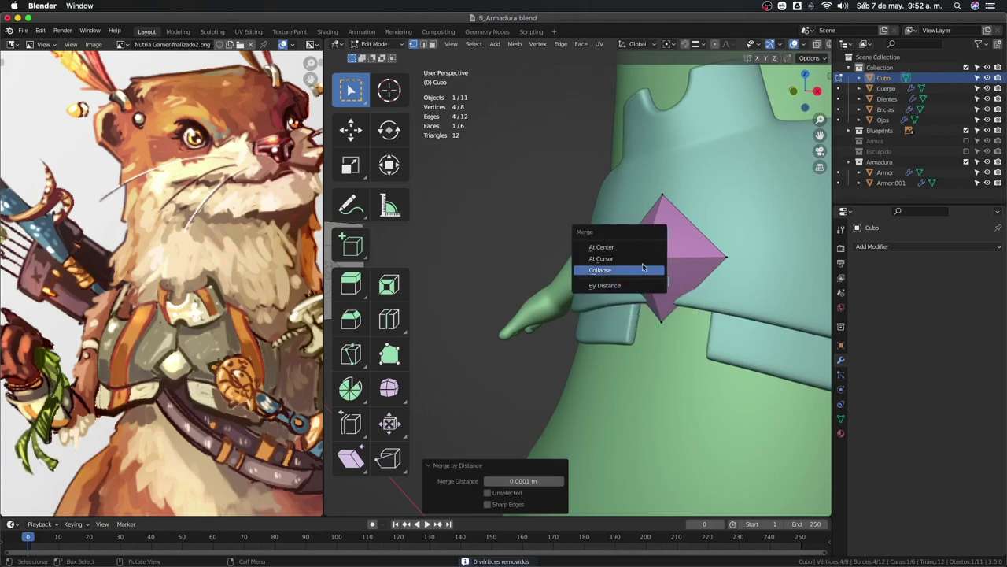
left_click(653, 246)
scroll(663, 263, "up", 2)
key("ctrl+z")
scroll(663, 263, "down", 2)
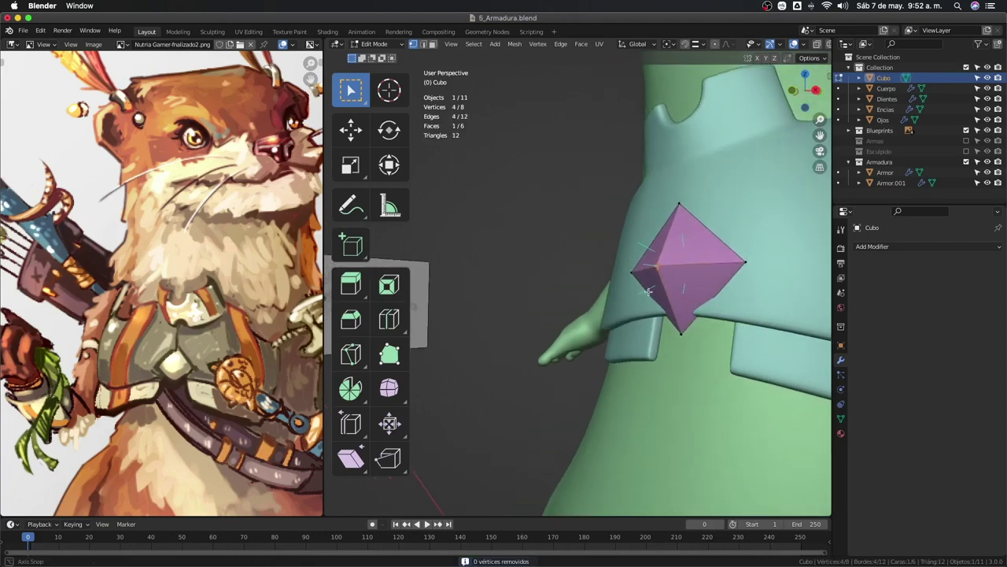
mouse_move(663, 263)
middle_mouse_down()
mouse_move(667, 293)
mouse_move(717, 260)
middle_mouse_up()
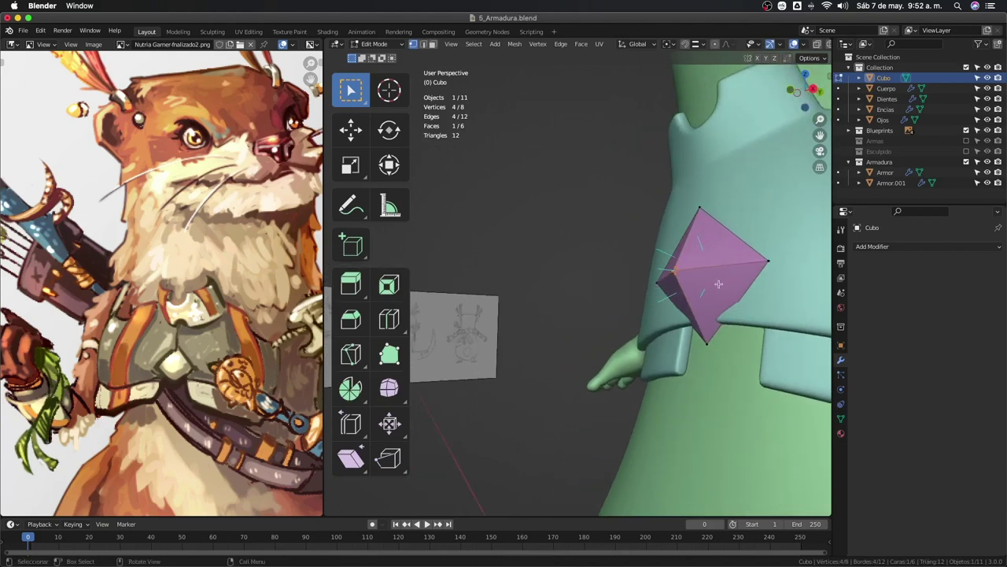
key("KP_3")
Select the whole linked gem and rotate it slightly into place on the chest armor.
key("ctrl+l")
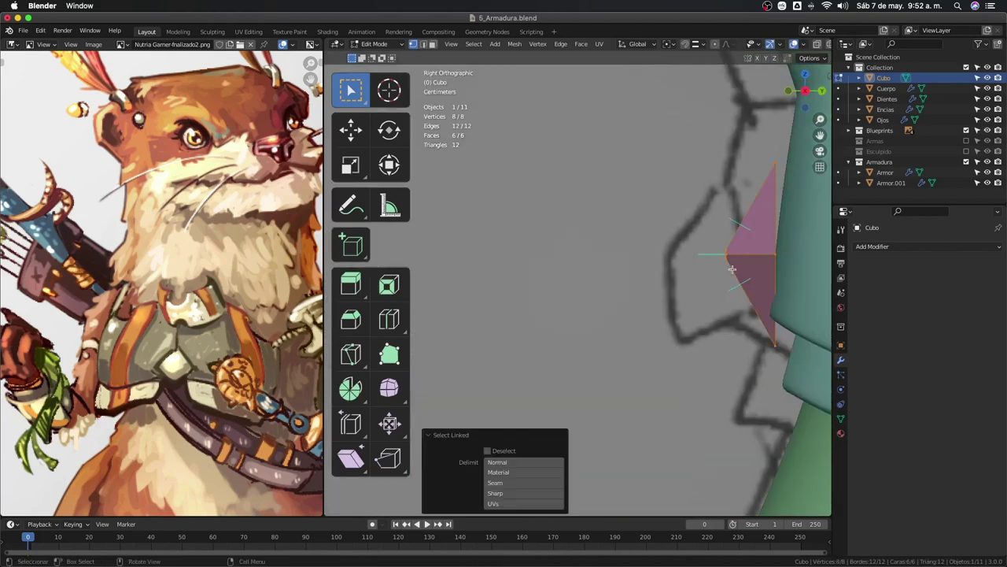
middle_click_drag(732, 268, 650, 291, "shift")
key("r")
left_click(717, 305)
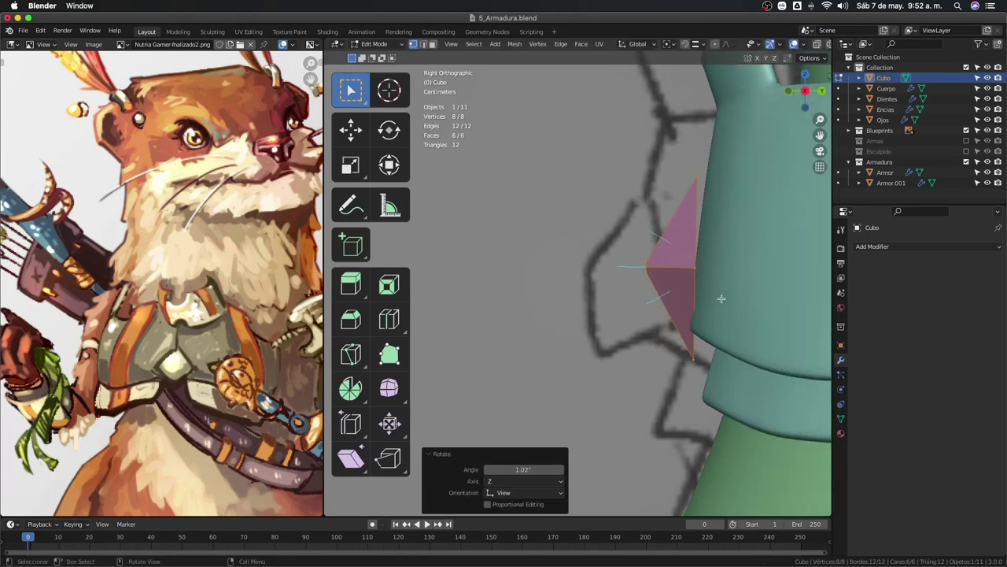
key("g")
key("Escape")
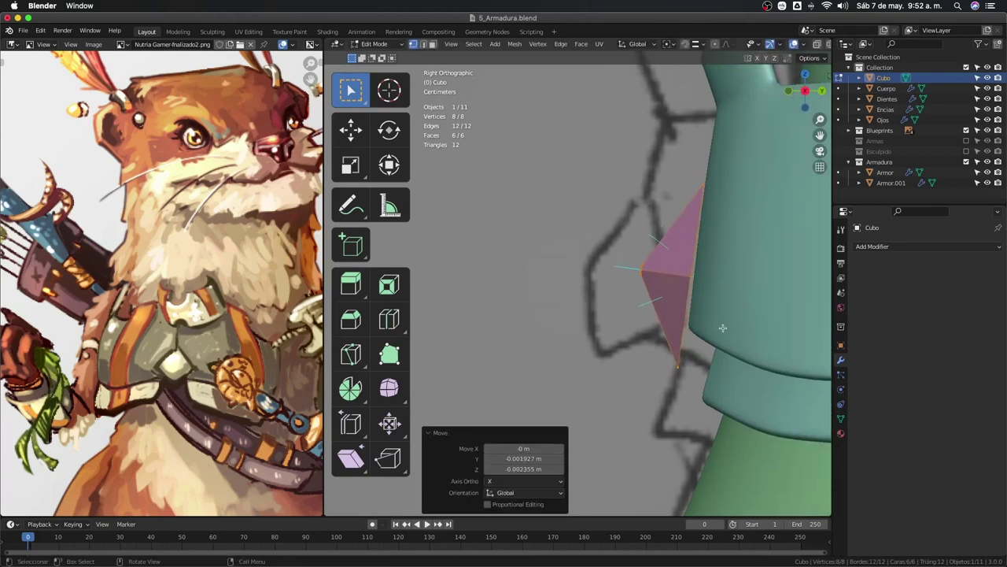
key("r")
left_click(721, 333)
key("r")
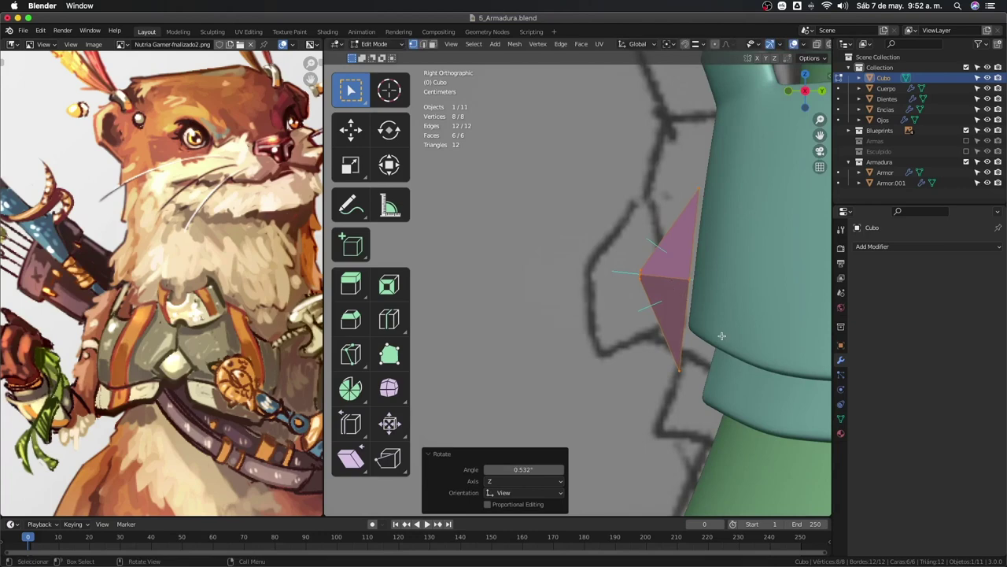
left_click(720, 335)
Move a single gem vertex along the Y axis.
left_click(701, 283)
mouse_move(701, 283)
middle_mouse_down()
mouse_move(688, 308)
mouse_move(678, 252)
mouse_move(639, 323)
mouse_move(625, 275)
mouse_move(606, 288)
mouse_move(645, 333)
middle_mouse_up()
key("g")
key("y")
left_click(686, 306)
Select the gem's outer face and extrude it slightly outward.
left_click(677, 252, "shift")
key("alt+z")
key("c")
middle_click(612, 280)
key("Escape")
left_click(632, 297, "shift")
key("e")
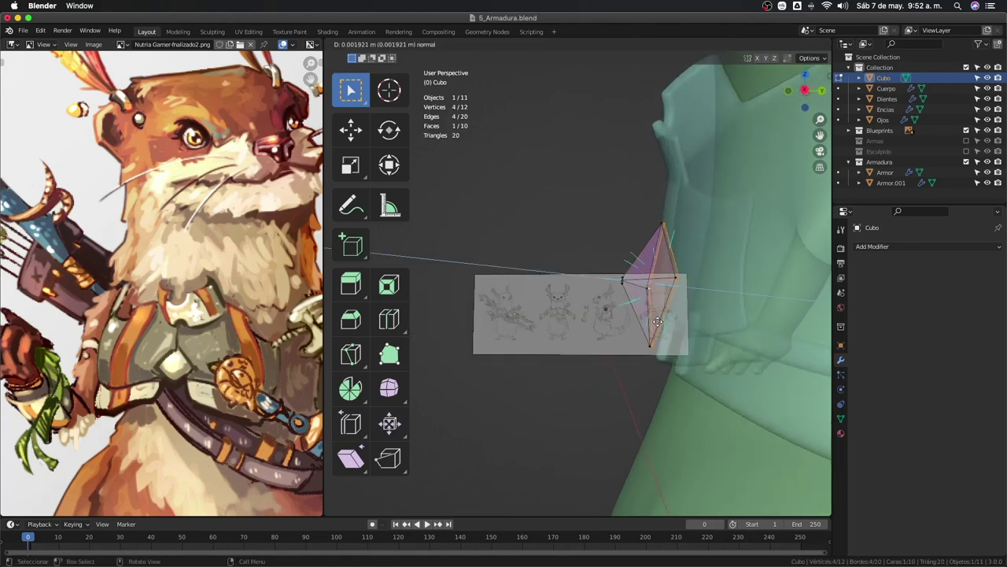
left_click(661, 322)
Turn X-ray off, drop the extra scaling, and return to Object Mode.
key("alt+z")
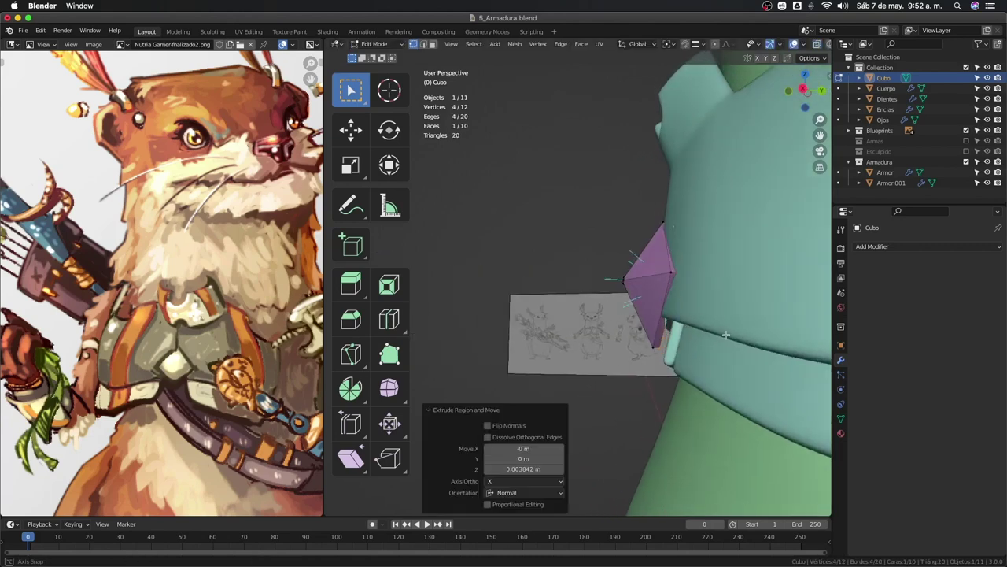
key("s")
key("Escape")
middle_click_drag(718, 330, 674, 305)
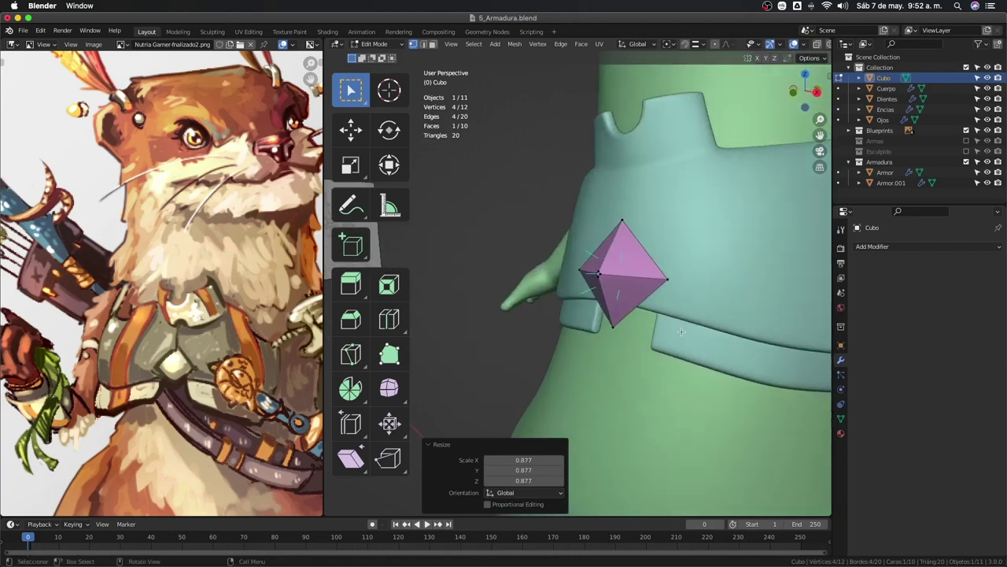
key("Tab")
In front view with X-ray, shift the gem's right-hand vertices along X.
key("alt+z")
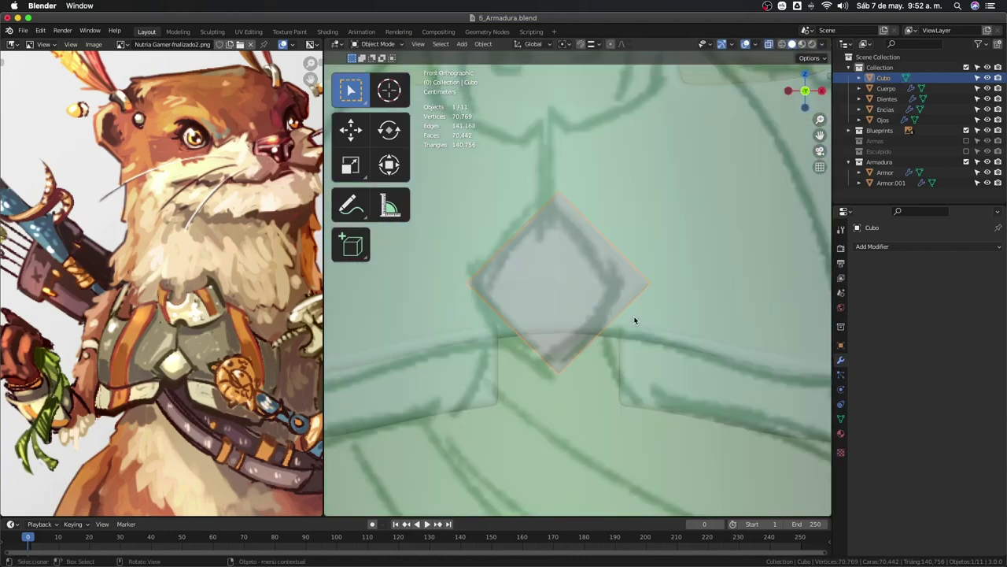
key("alt+z")
key("Tab")
key("alt+z")
key("KP_1")
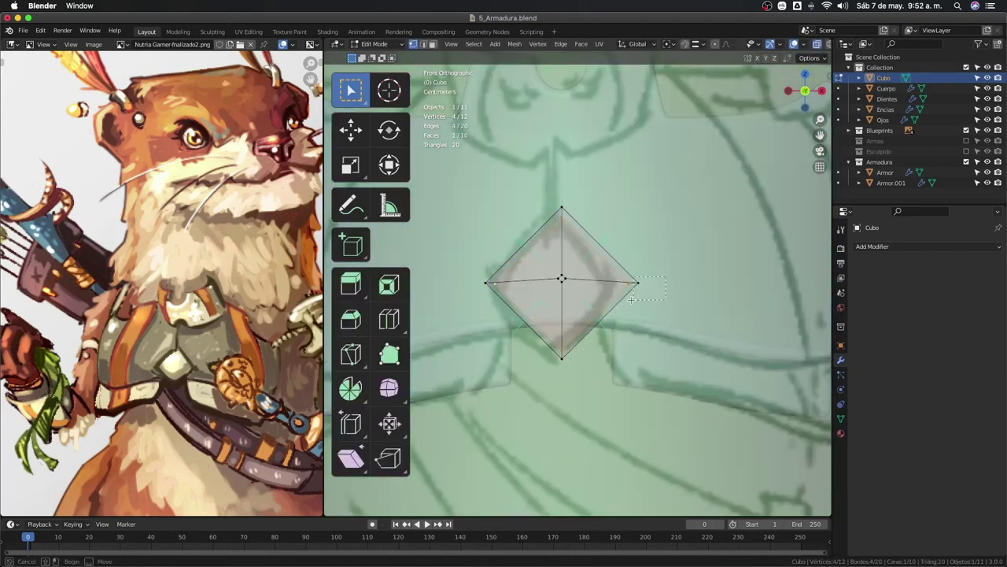
left_click_drag(632, 299, 632, 301)
key("g")
key("x")
left_click(669, 326)
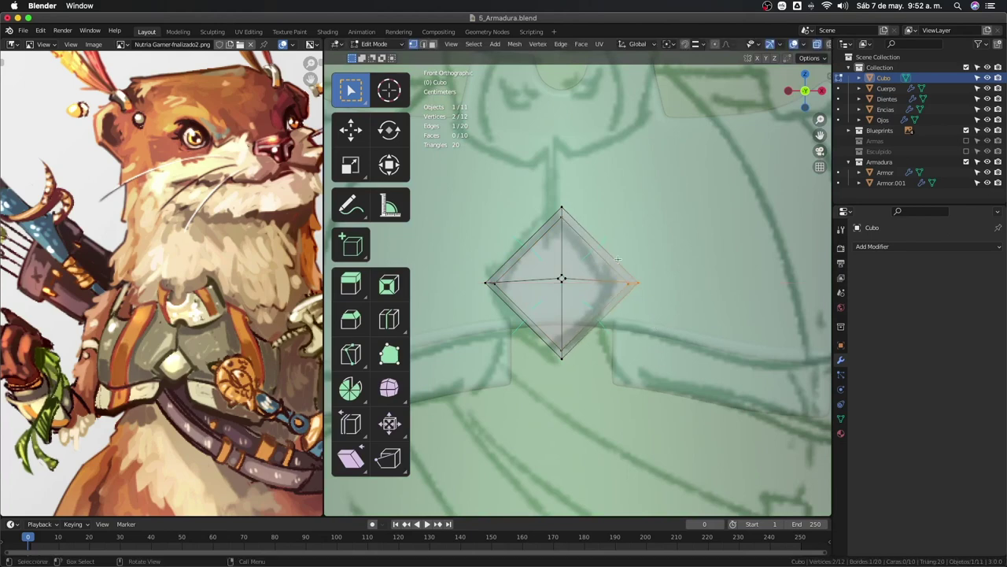
key("g")
right_click(661, 348)
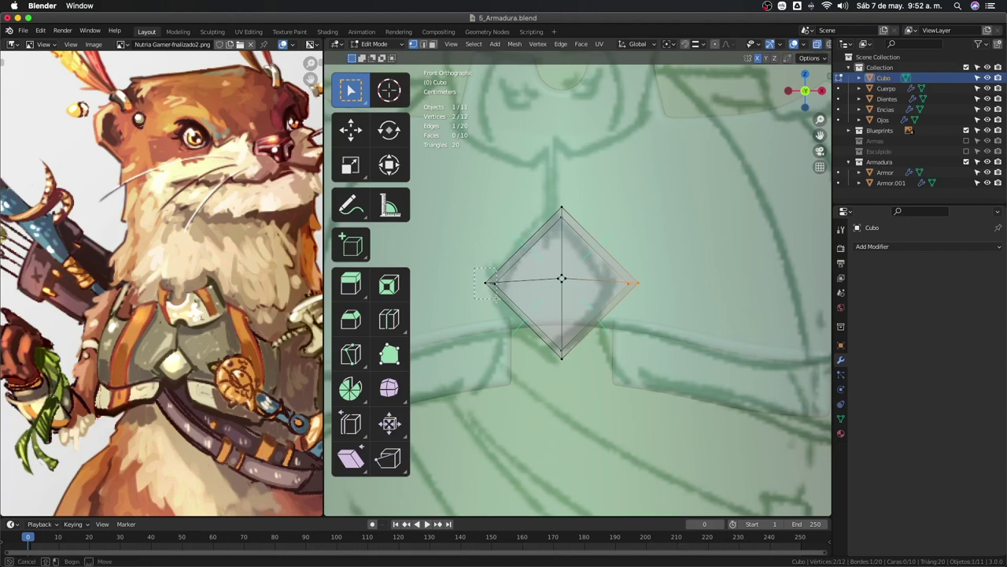
Delete the gem's left-half vertices and rebuild it symmetrically from the right half.
left_click_drag(498, 297, 472, 160)
key("x")
left_click(560, 381)
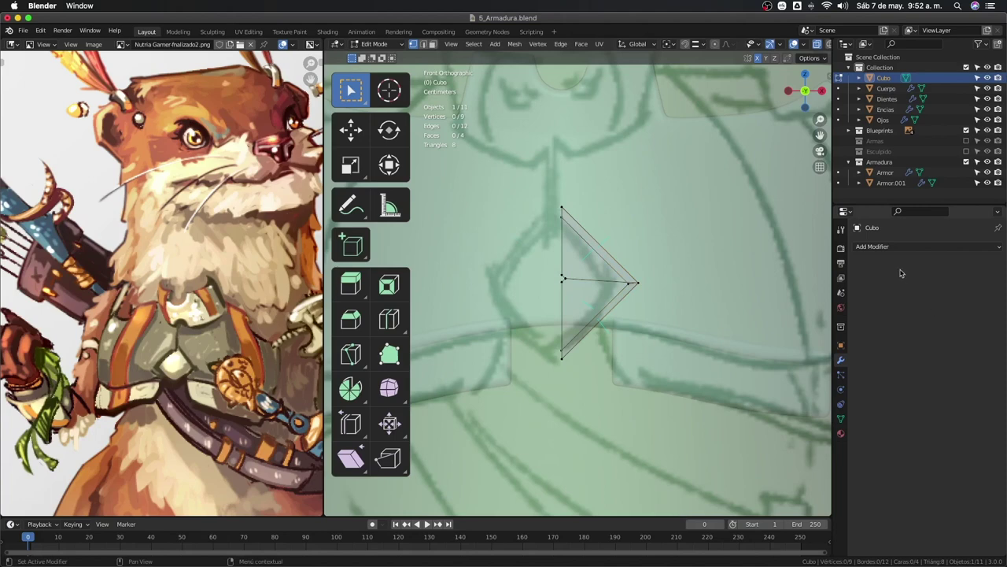
key("ctrl+z")
scroll(611, 305, "up", 2)
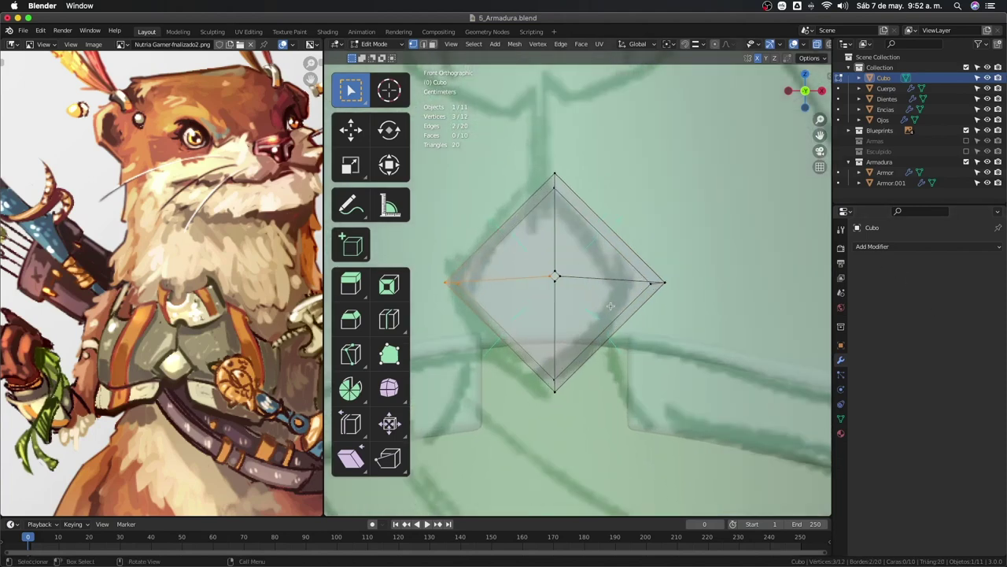
left_click(645, 277, "shift")
Narrow the gem along the X axis to 0.872.
key("s")
key("x")
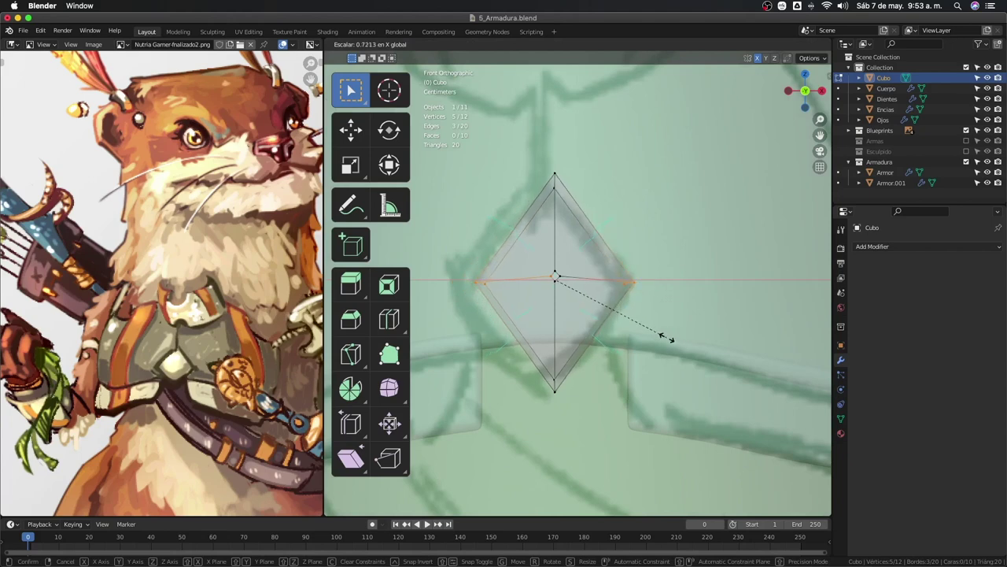
left_click(665, 336)
key("alt+z")
key("ctrl+z")
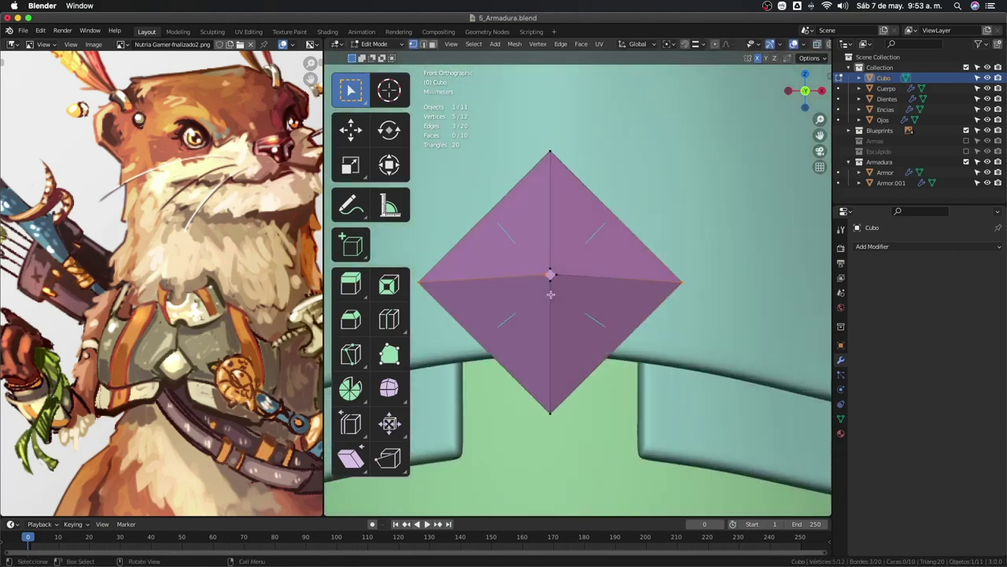
key("alt+z")
key("s")
key("x")
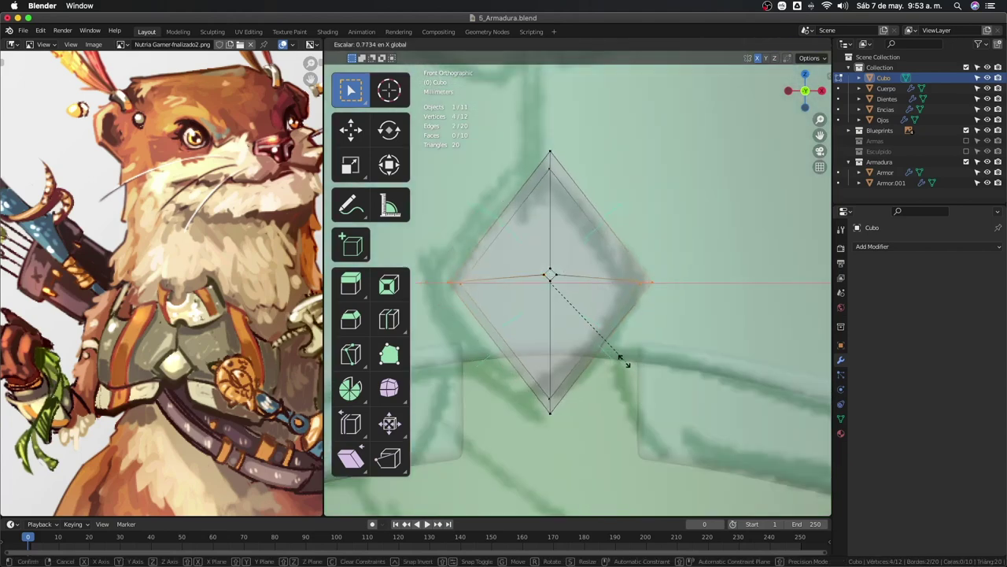
left_click(622, 329)
key("alt+z")
scroll(623, 328, "down", 3)
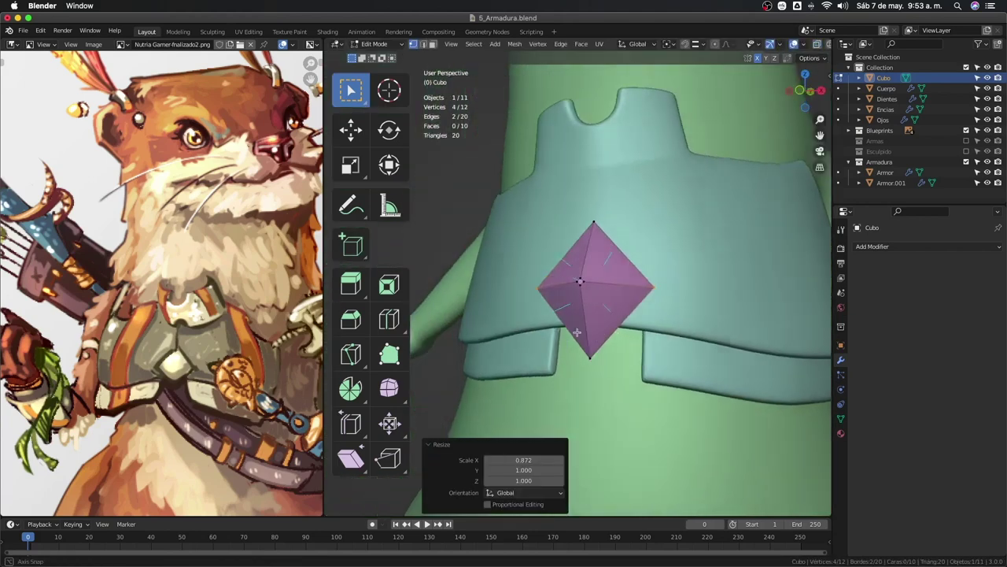
Back in Object Mode, add a level-2 Subdivision modifier to the gem with Ctrl+2.
mouse_move(623, 329)
middle_mouse_down()
mouse_move(514, 274)
mouse_move(551, 287)
middle_mouse_up()
scroll(515, 275, "up", 1)
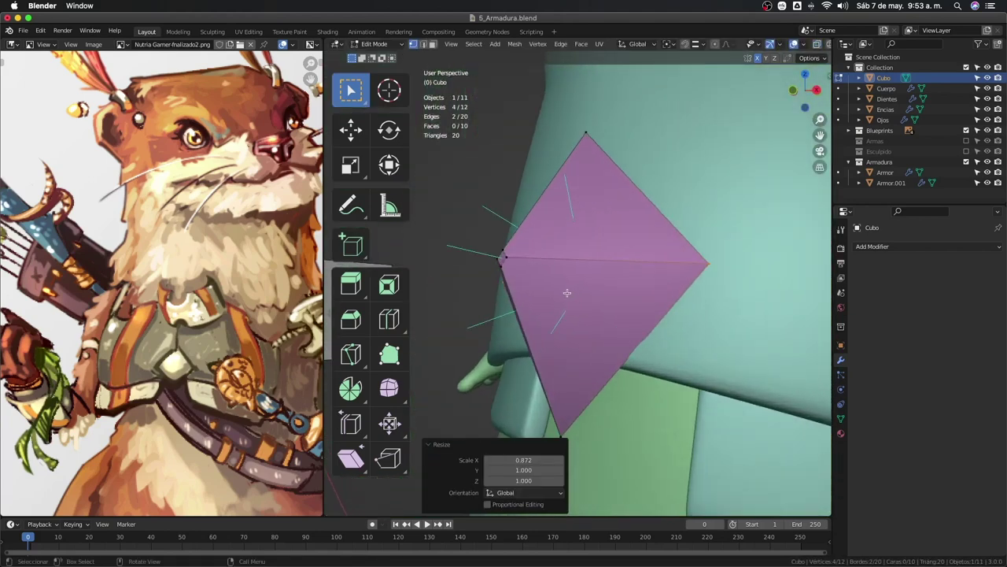
scroll(551, 287, "up", 3)
middle_click_drag(472, 236, 449, 242)
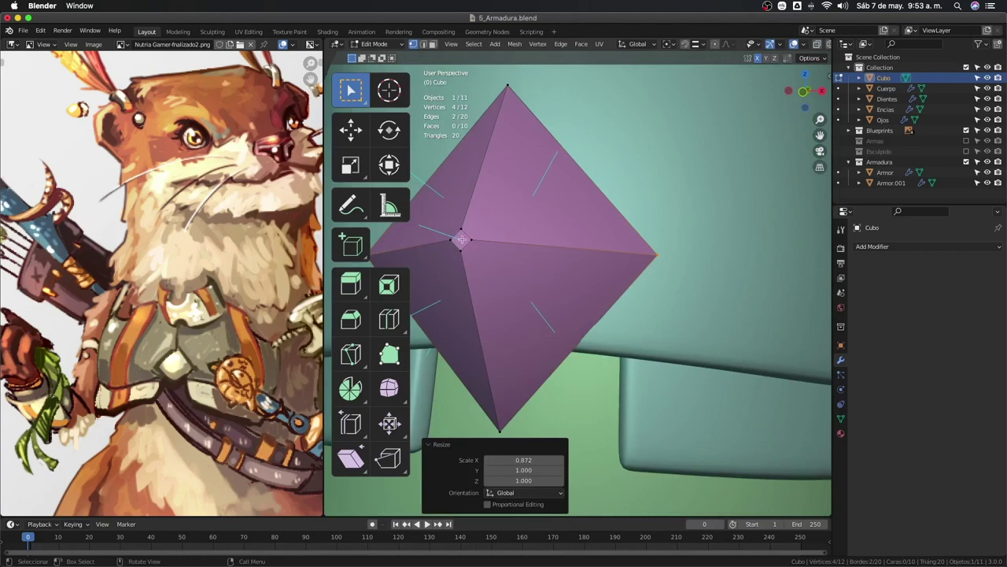
scroll(461, 238, "down", 3)
key("Tab")
scroll(623, 285, "down", 3)
mouse_move(623, 286)
middle_mouse_down()
mouse_move(589, 278)
mouse_move(602, 307)
middle_mouse_up()
key("ctrl+2")
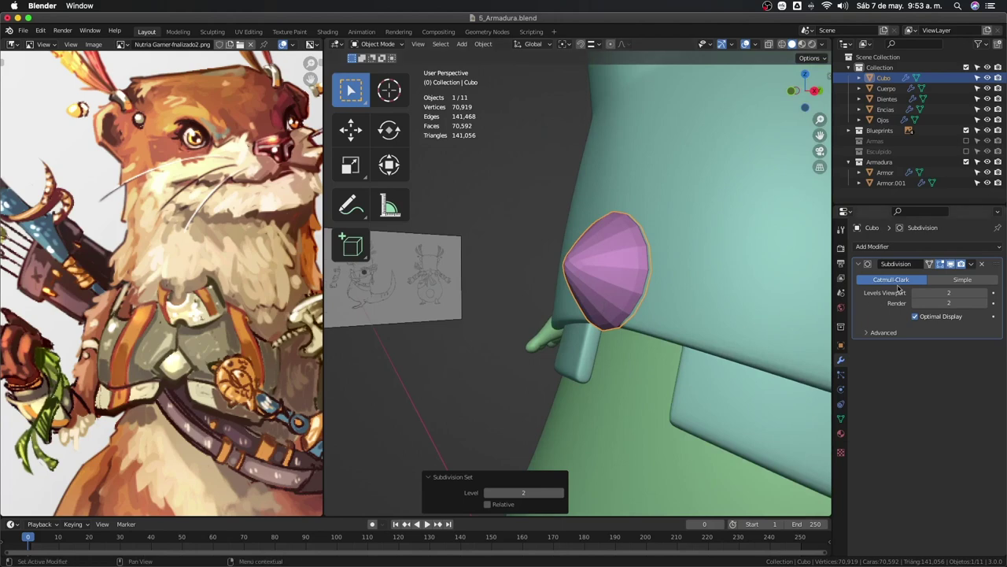
Slide an edge loop along the gem in Edit Mode.
key("Tab")
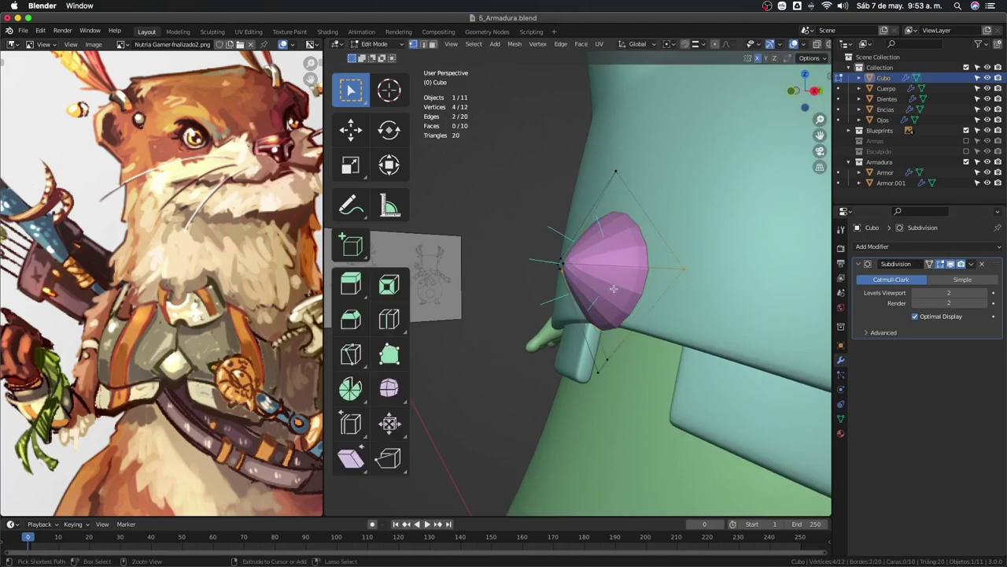
key("g")
key("g")
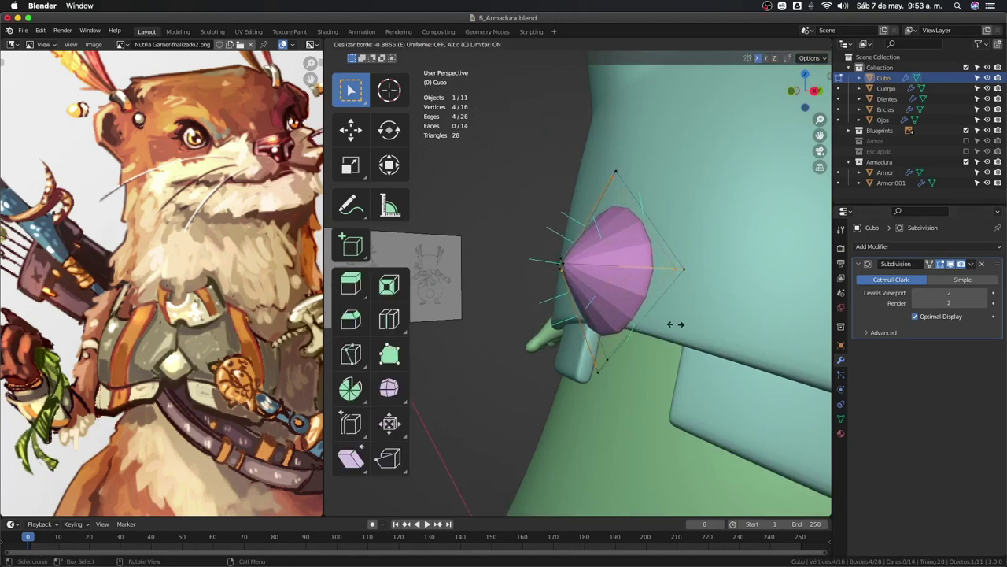
left_click(677, 326)
middle_click_drag(677, 326, 621, 277)
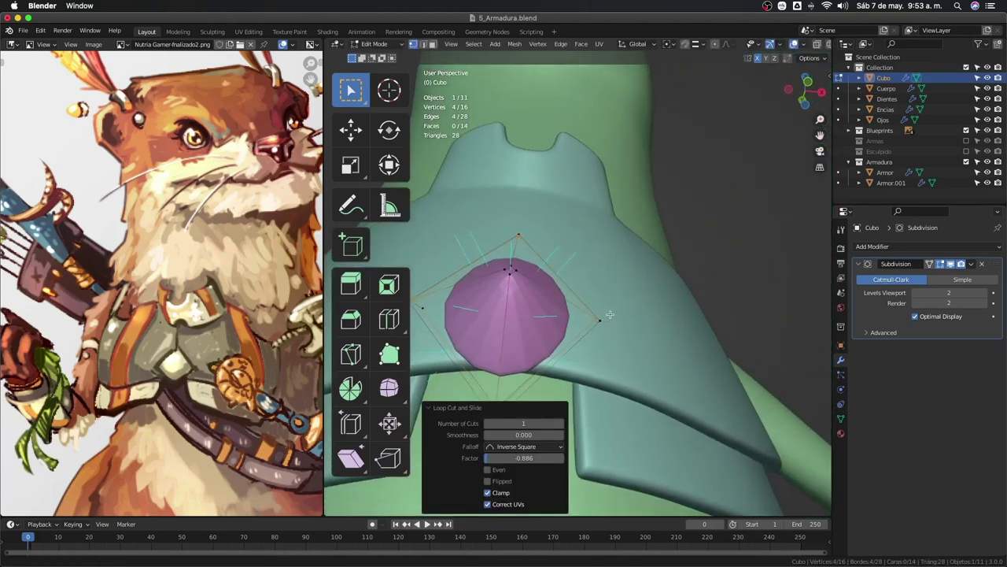
key("Tab")
Apply smooth shading to the gem object.
right_click(666, 300)
left_click(666, 299)
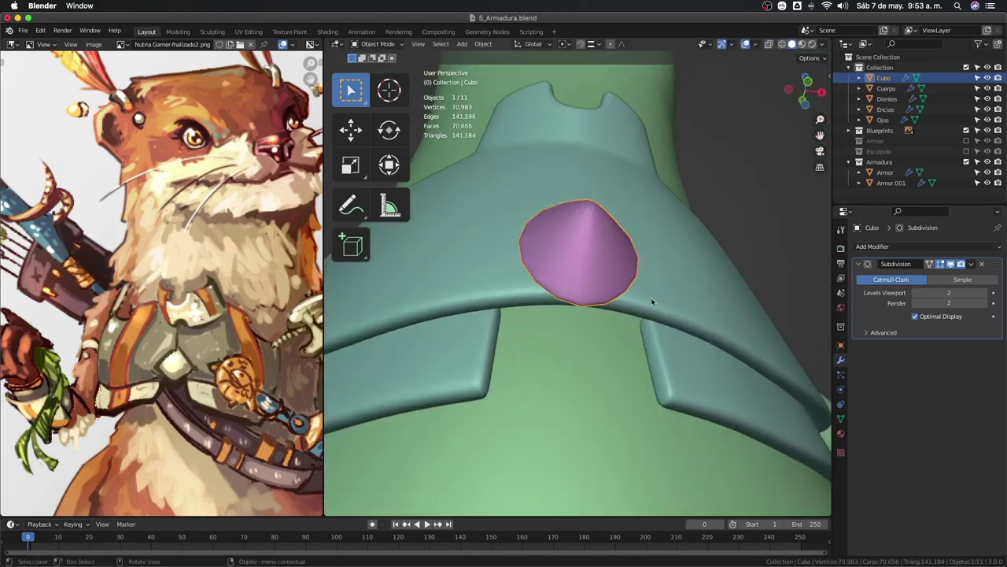
middle_click_drag(653, 299, 584, 304)
Set Mean Crease to 1 on the gem's selected edges in the N panel.
key("Tab")
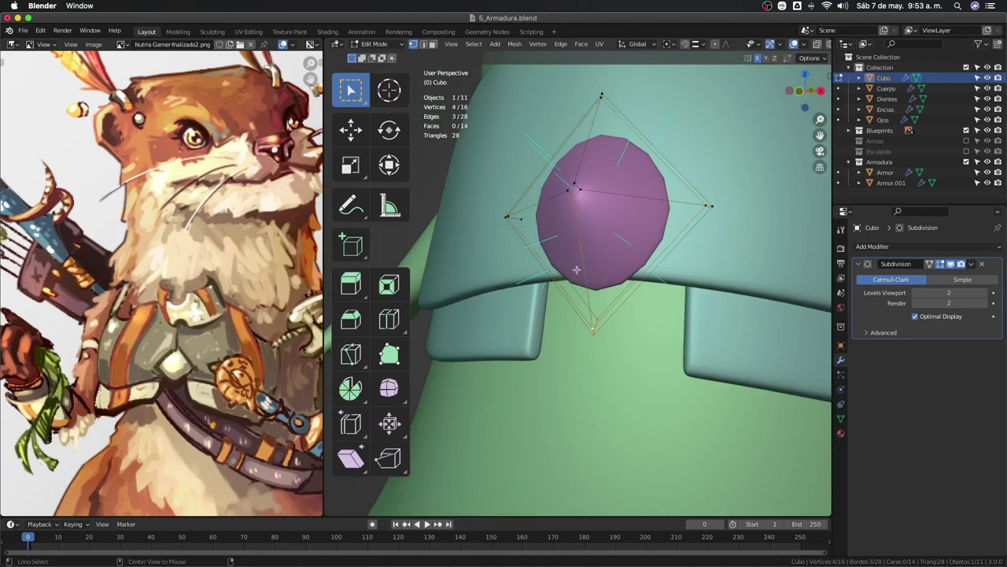
left_click(524, 206, "alt+shift")
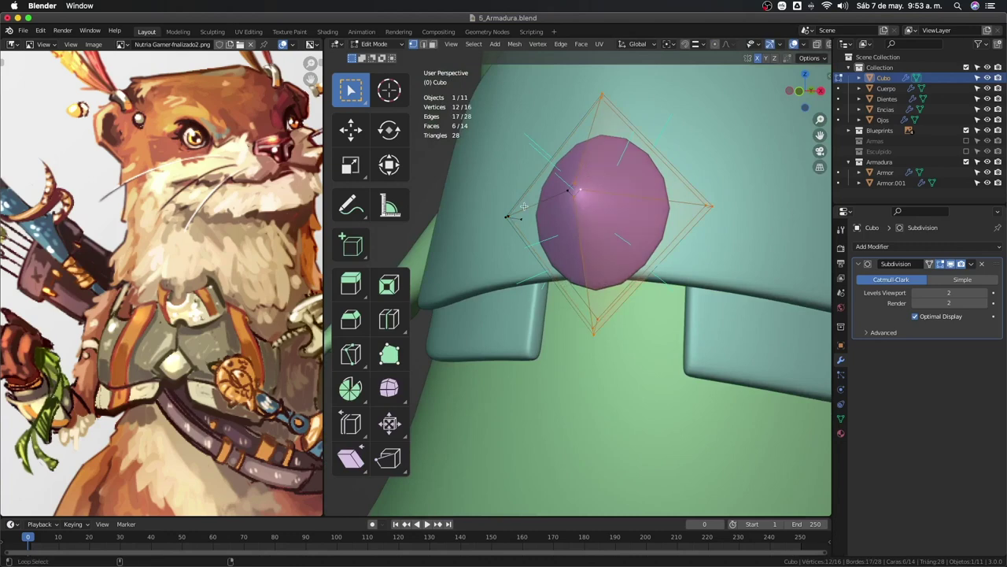
key("ctrl+z")
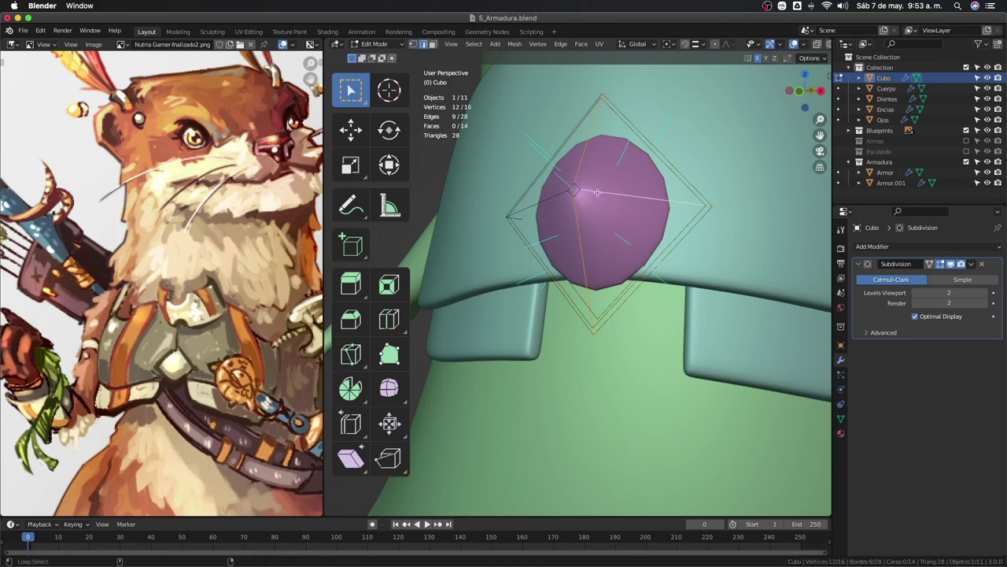
middle_click_drag(550, 202, 592, 221)
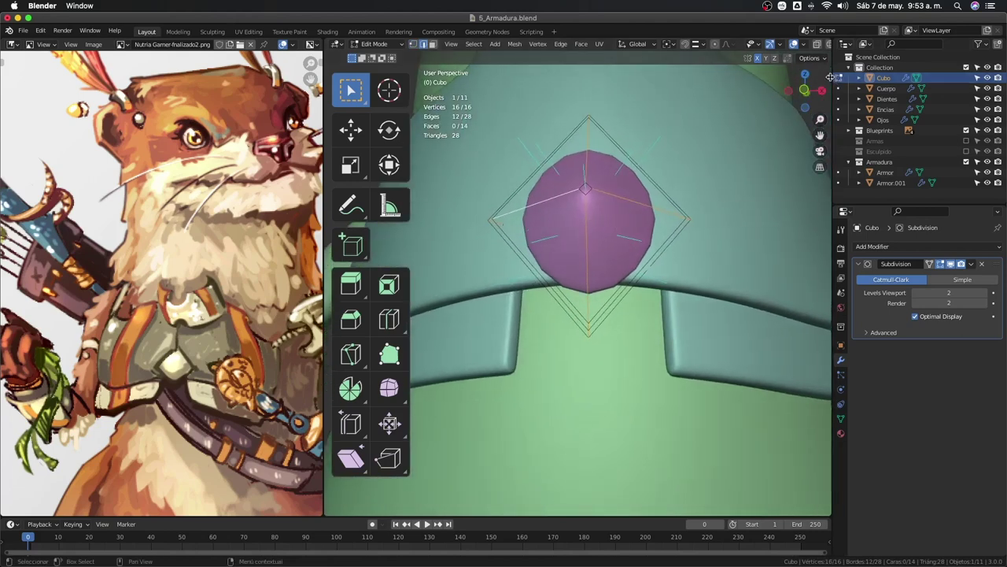
key("n")
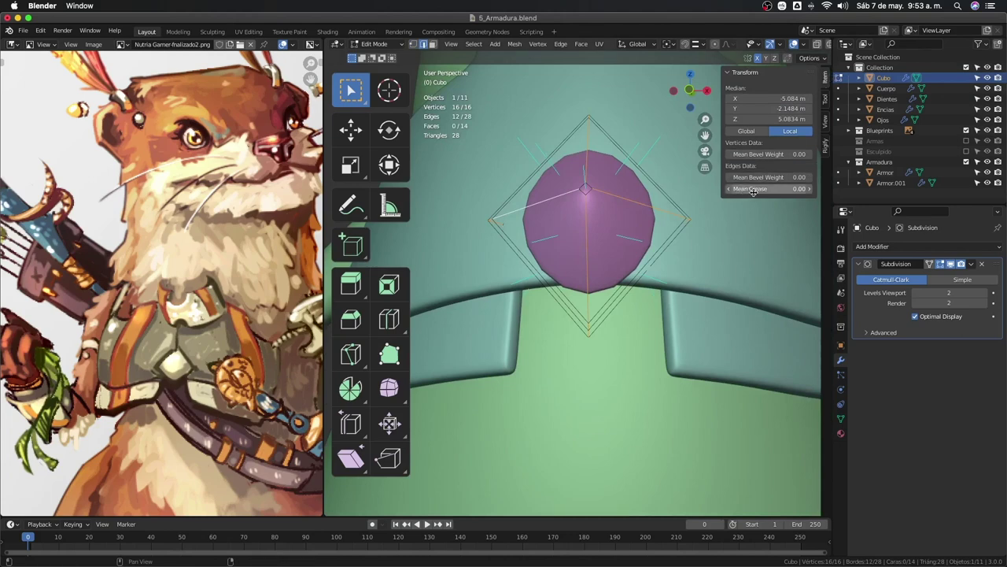
left_click_drag(759, 189, 795, 189)
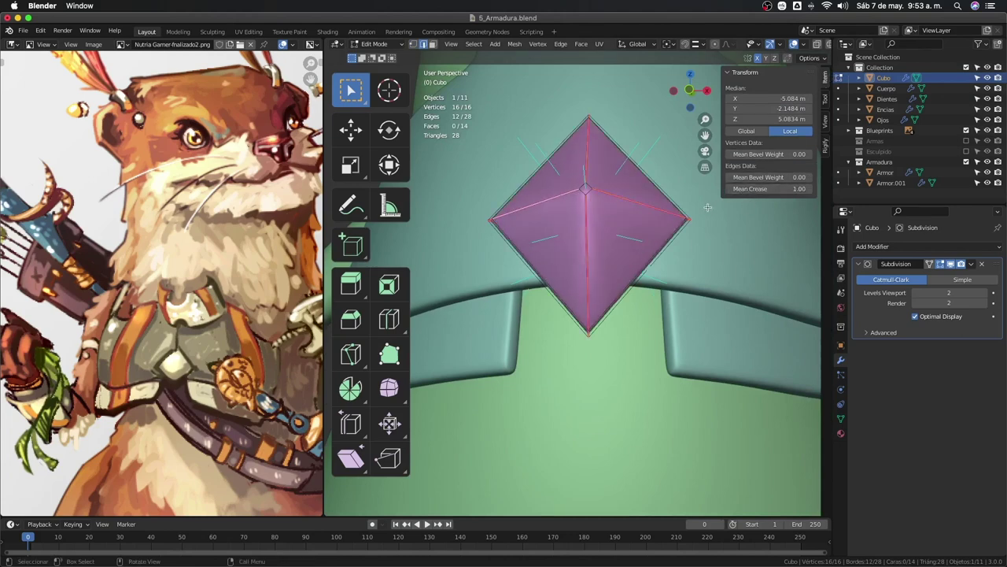
scroll(587, 229, "down", 3)
key("Tab")
mouse_move(586, 228)
middle_mouse_down()
mouse_move(545, 302)
mouse_move(626, 305)
middle_mouse_up()
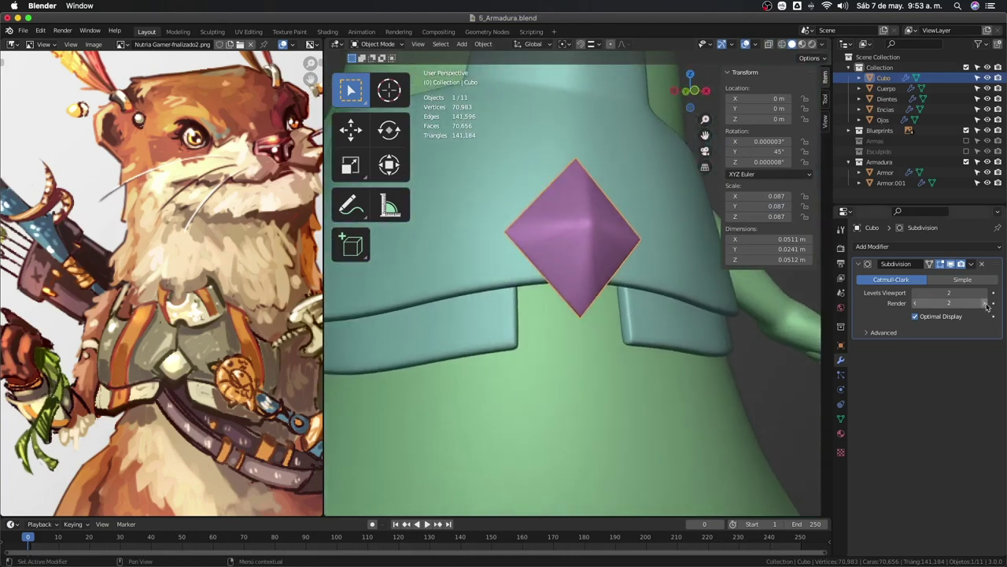
Preview the Subdivision modifier at viewport level 6, then set it back to 2.
middle_click_drag(490, 283, 668, 330)
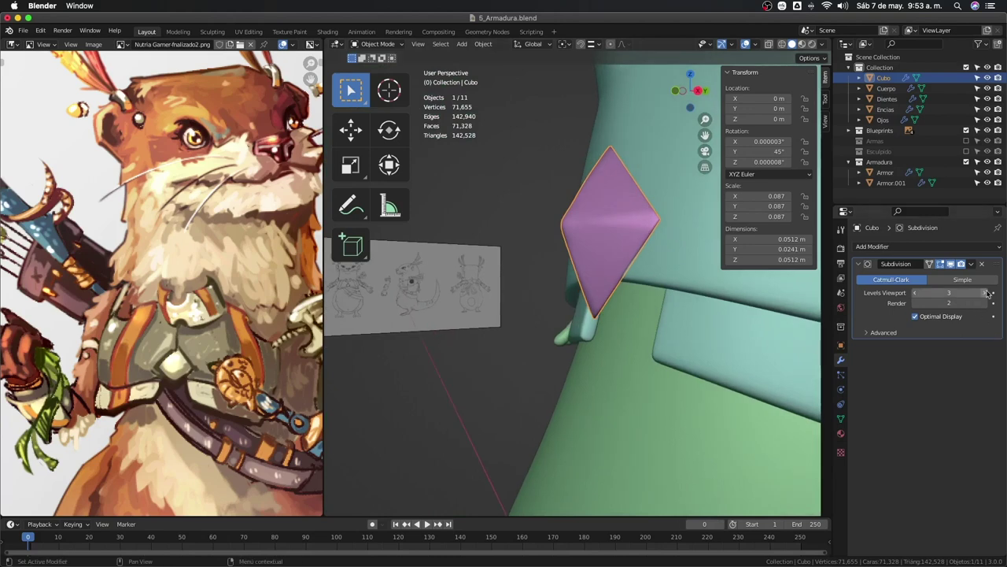
left_click_drag(948, 293, 986, 293)
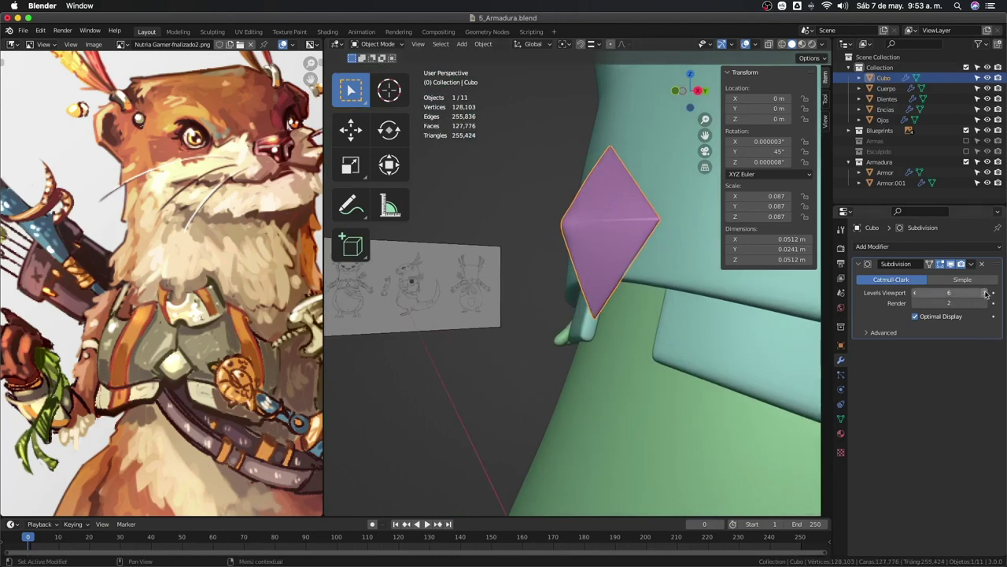
mouse_move(787, 292)
middle_mouse_down()
mouse_move(637, 297)
mouse_move(787, 289)
middle_mouse_up()
left_click_drag(915, 303, 915, 293)
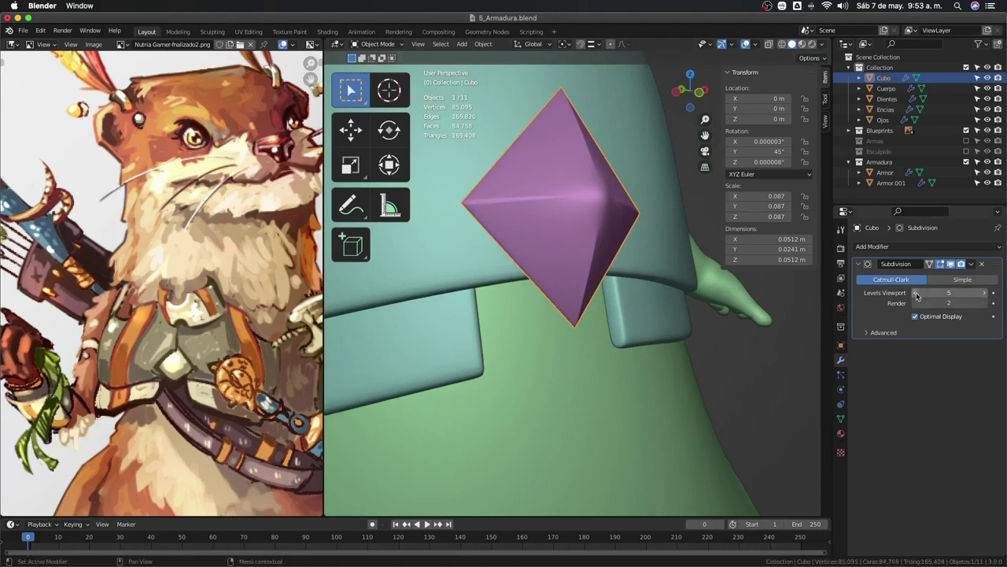
mouse_move(724, 299)
middle_mouse_down()
mouse_move(758, 300)
mouse_move(542, 305)
middle_mouse_up()
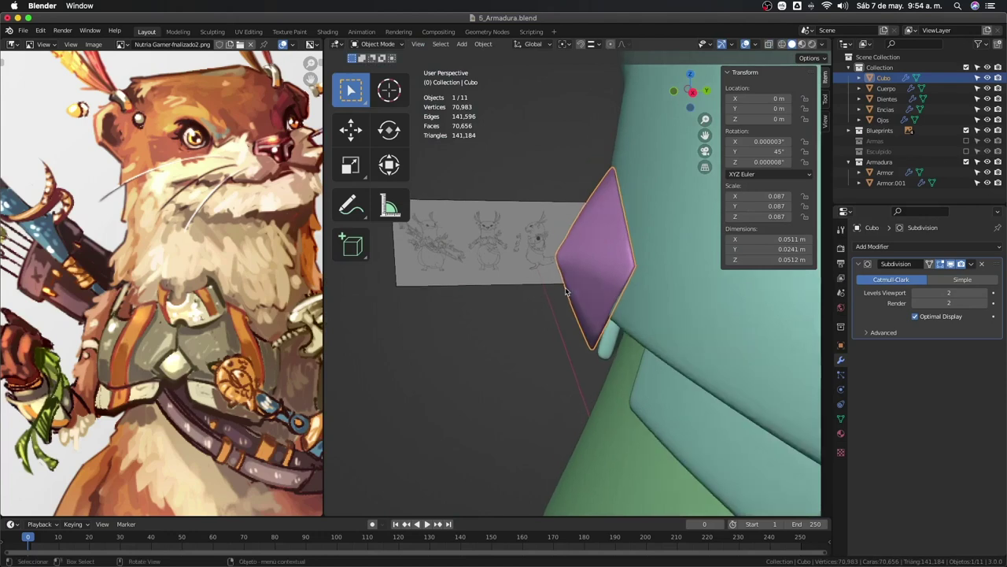
Add three centred loop cuts across the diamond gem.
key("Tab")
middle_click_drag(542, 305, 602, 260)
key("ctrl+r")
left_click(602, 258)
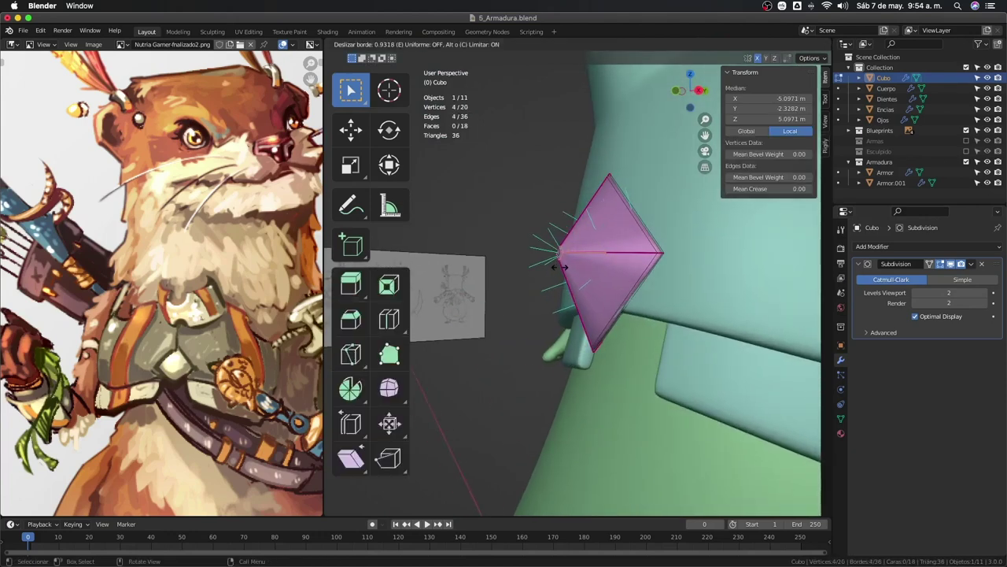
right_click(563, 267)
key("ctrl+r")
left_click(615, 225)
right_click(617, 223)
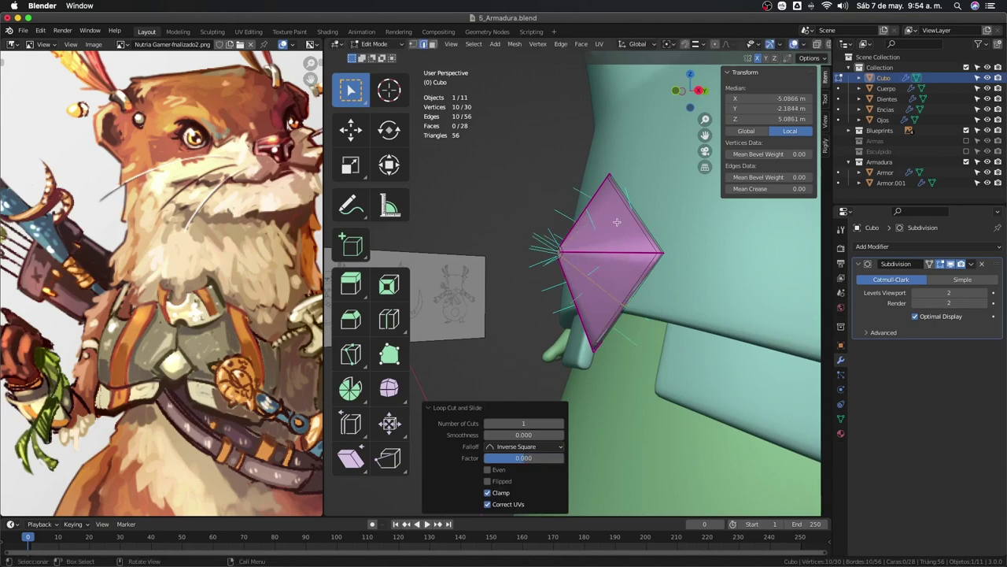
key("ctrl+r")
left_click(616, 222)
right_click(617, 223)
mouse_move(607, 218)
middle_mouse_down()
mouse_move(551, 284)
mouse_move(640, 323)
mouse_move(564, 335)
mouse_move(559, 327)
mouse_move(563, 273)
mouse_move(556, 305)
mouse_move(672, 320)
mouse_move(643, 317)
middle_mouse_up()
key("ctrl+r")
right_click(544, 292)
key("Tab")
key("Tab")
key("Tab")
Select the gem's horizontal and vertical edge loops and set their Mean Crease to 0.52.
key("KP_3")
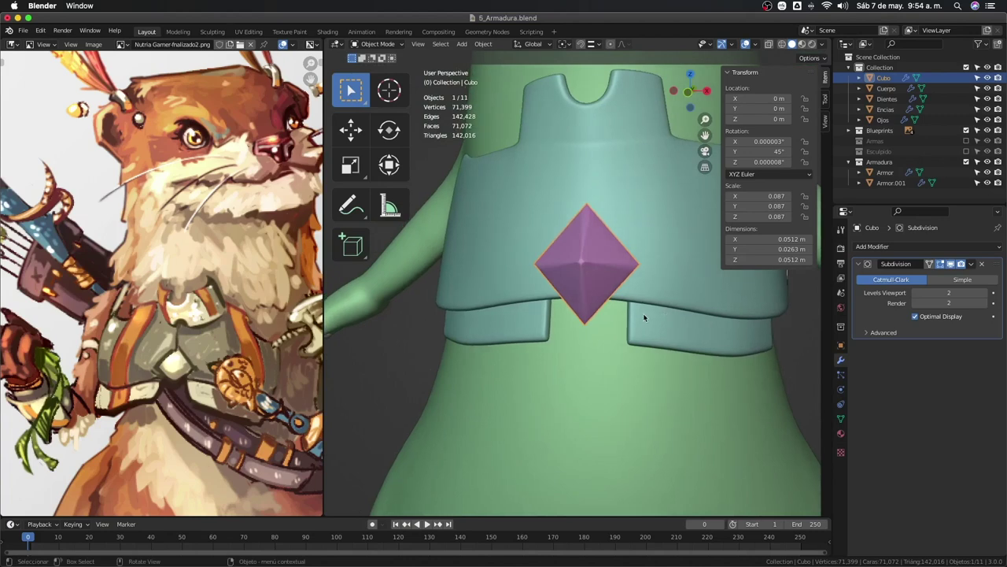
key("KP_1")
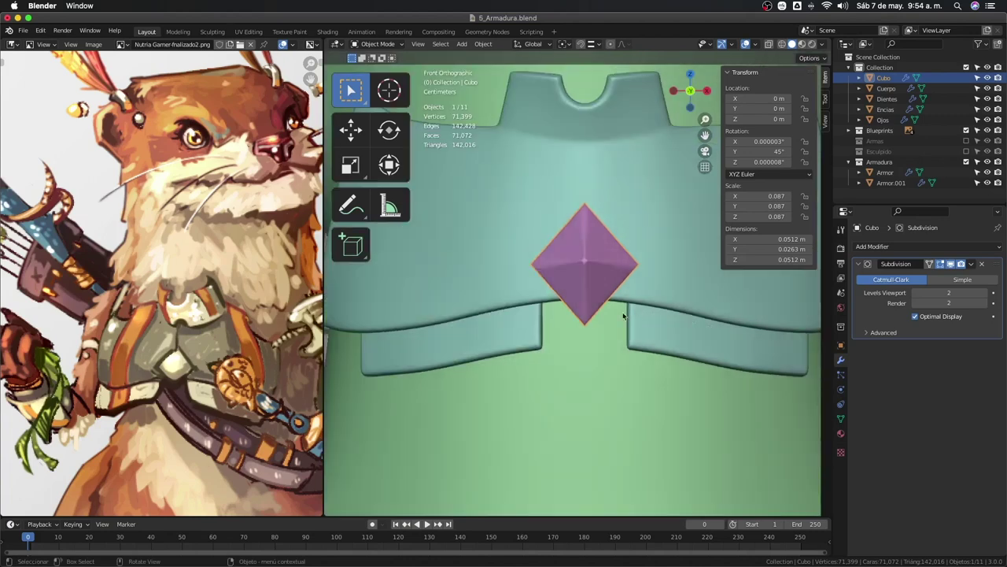
key("Tab")
key("alt+z")
key("alt+z")
key("alt+z")
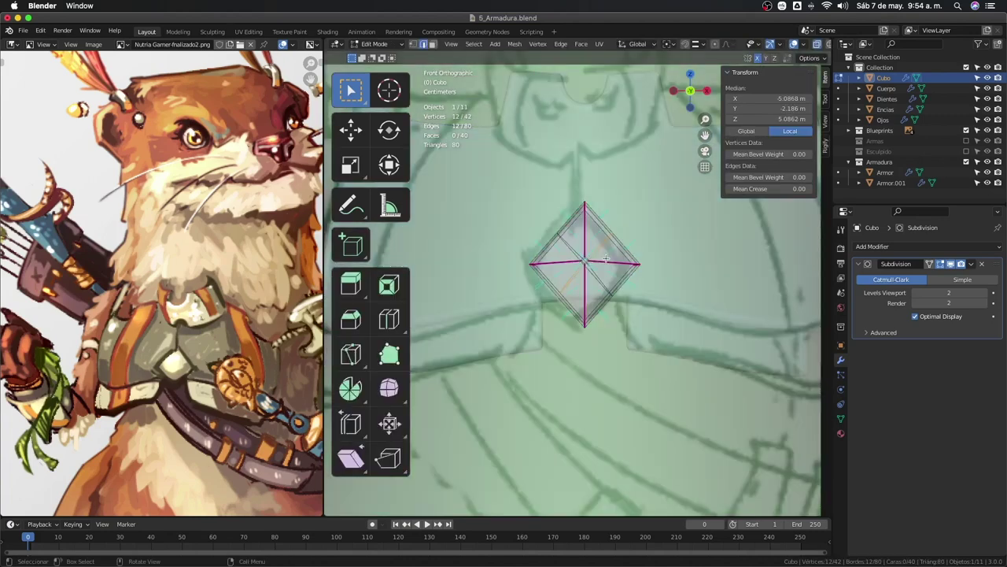
key("alt+z")
left_click(587, 225, "alt")
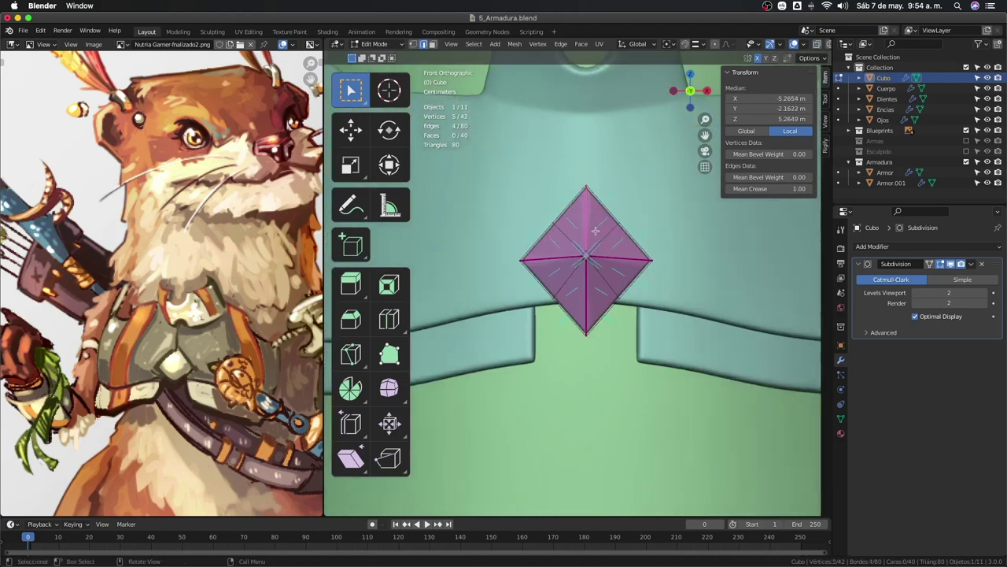
scroll(714, 180, "up", 2)
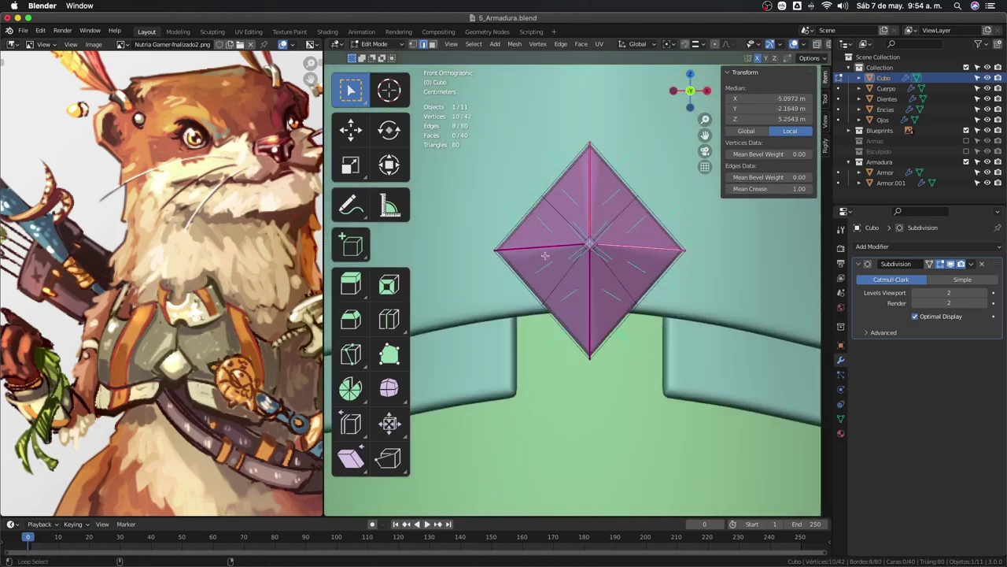
left_click(591, 295, "alt+shift")
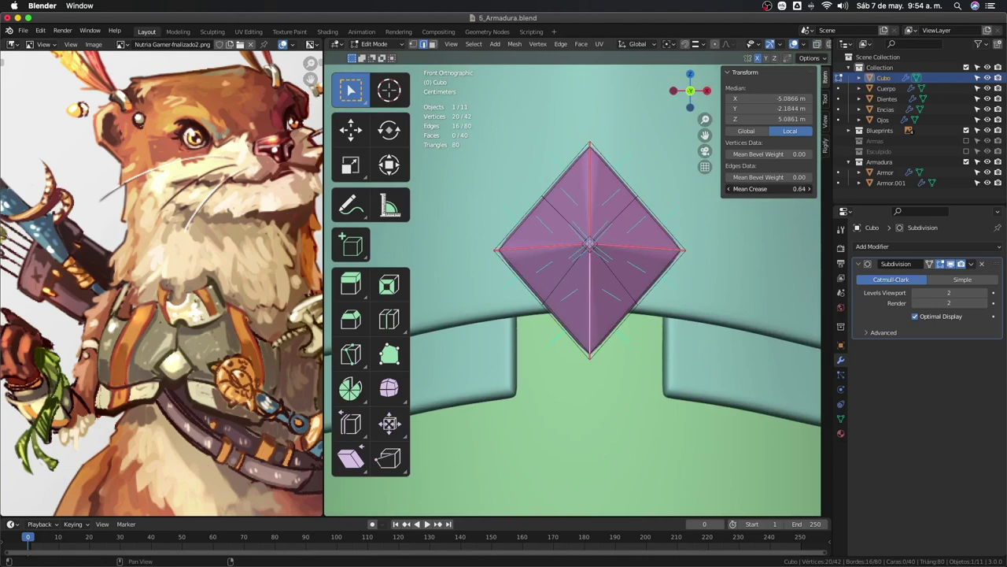
left_click_drag(767, 189, 771, 189)
Leave Edit Mode and review the creased gem in perspective.
key("Tab")
mouse_move(598, 251)
middle_mouse_down()
mouse_move(625, 315)
mouse_move(499, 327)
middle_mouse_up()
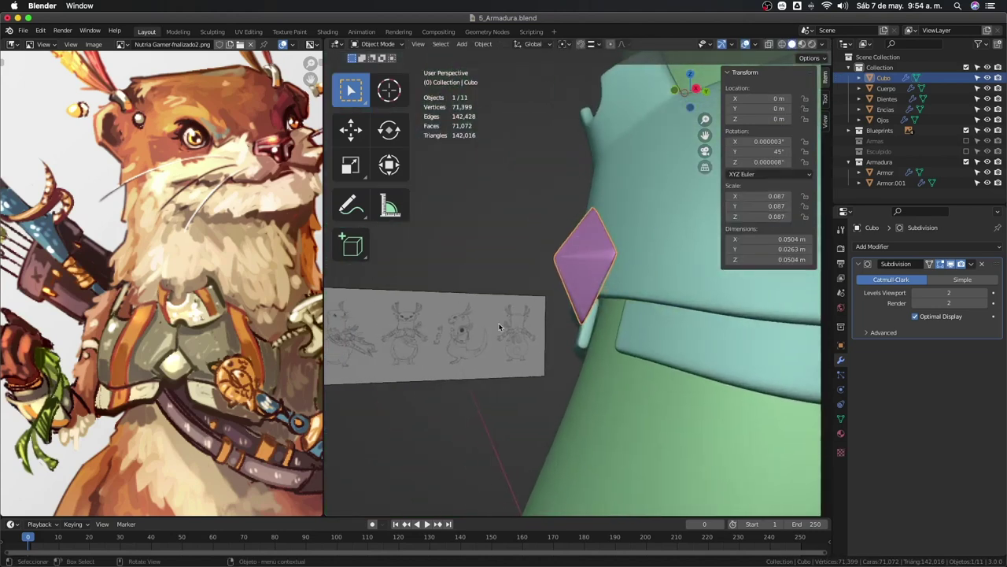
key("Tab")
mouse_move(493, 231)
middle_mouse_down()
mouse_move(593, 277)
mouse_move(625, 173)
middle_mouse_up()
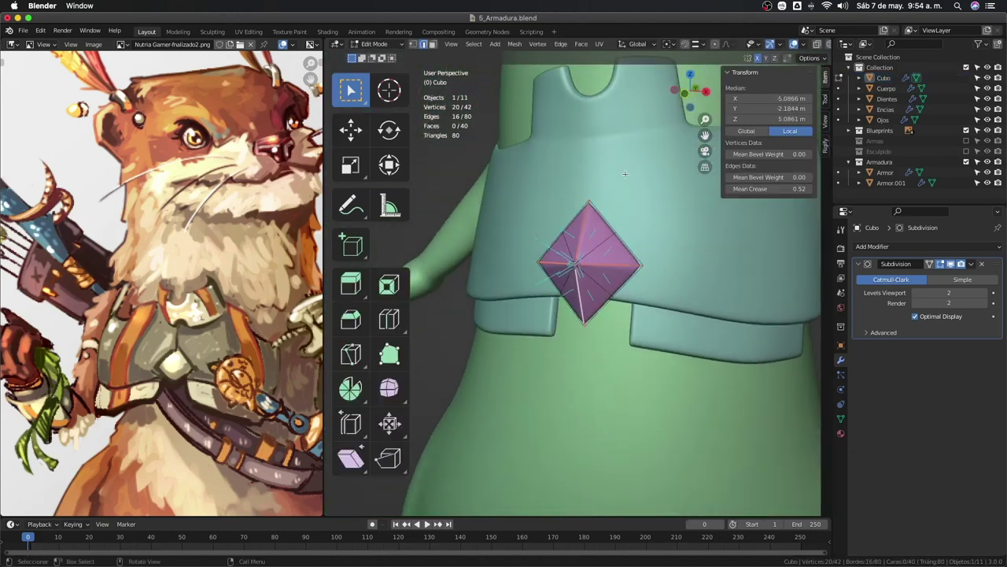
key("Tab")
Add a first loop cut across the chest armor and return to Object Mode.
left_click(636, 153)
key("Tab")
key("ctrl+r")
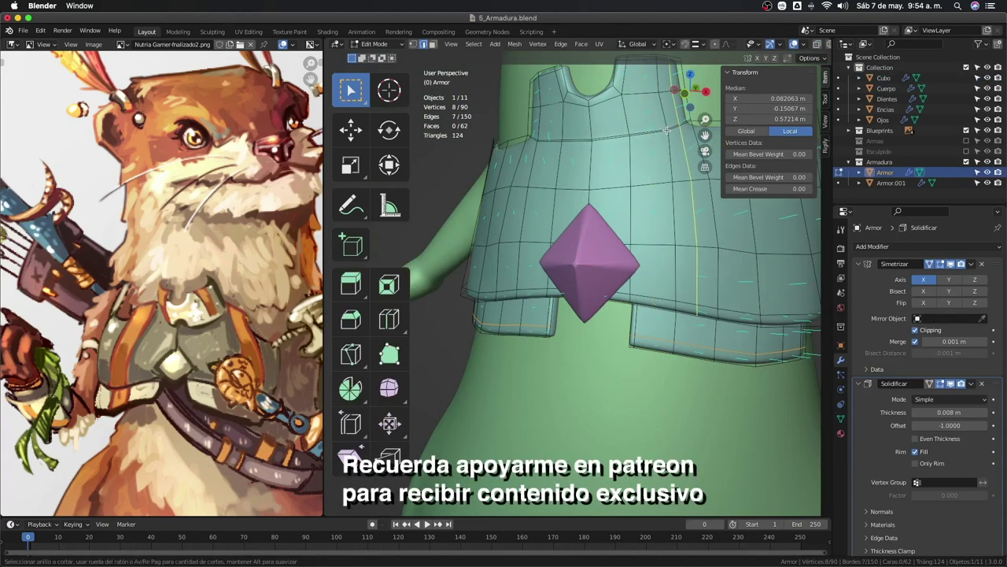
left_click(666, 123)
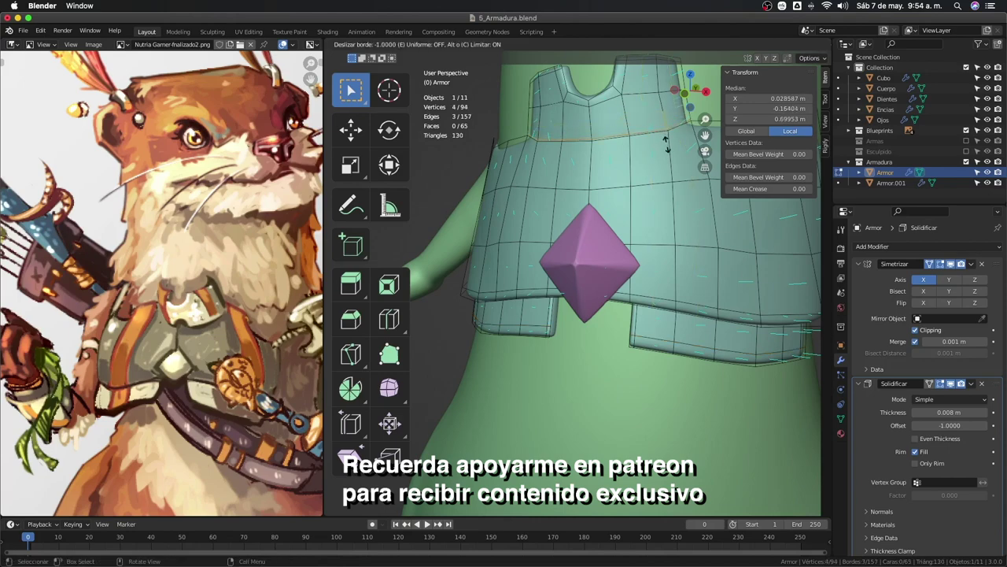
left_click(667, 142)
key("Tab")
From a front view, cut another edge loop across the armor's chest.
mouse_move(662, 156)
middle_mouse_down()
mouse_move(583, 182)
mouse_move(553, 229)
mouse_move(644, 193)
middle_mouse_up()
scroll(577, 287, "down", 3)
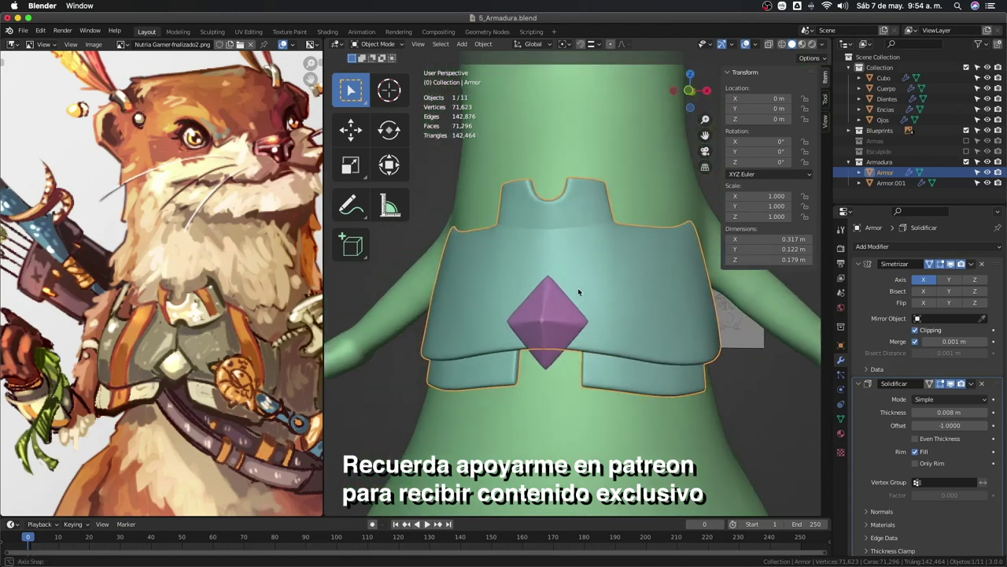
mouse_move(577, 287)
middle_mouse_down()
mouse_move(564, 287)
mouse_move(709, 239)
mouse_move(551, 264)
middle_mouse_up()
left_click(709, 240)
scroll(606, 257, "up", 2)
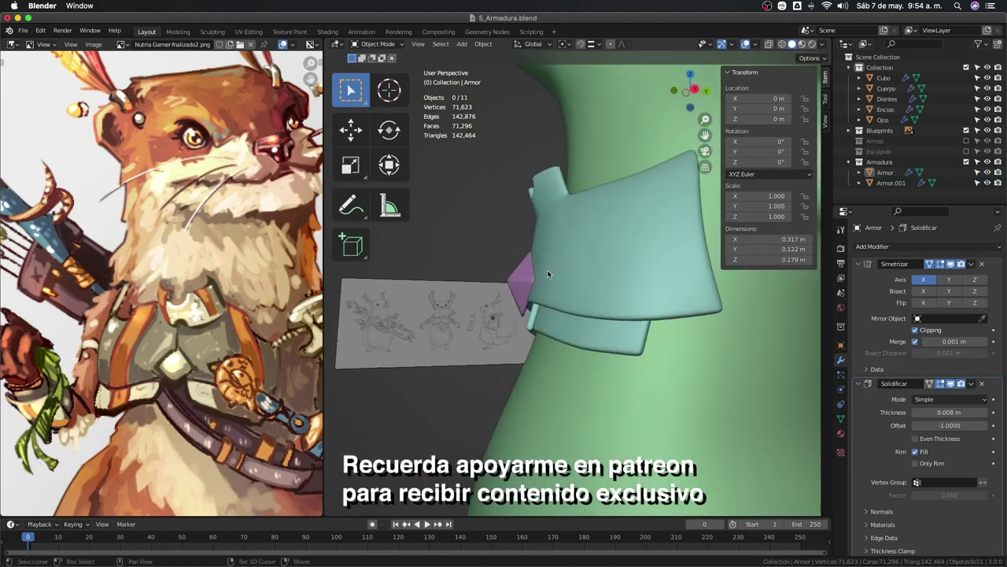
left_click(565, 226)
scroll(565, 226, "up", 1)
key("Tab")
key("ctrl+r")
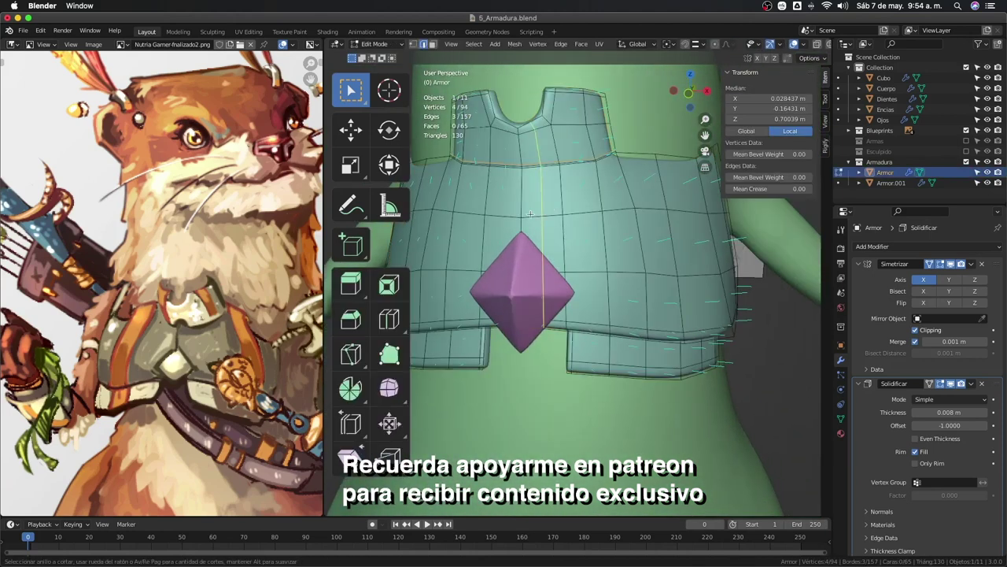
left_click(528, 215)
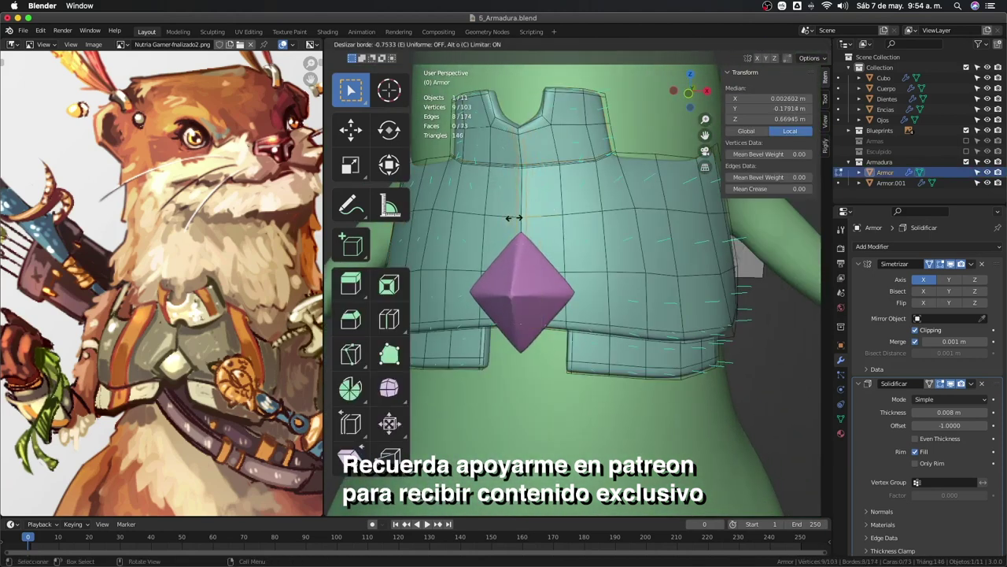
left_click(515, 218)
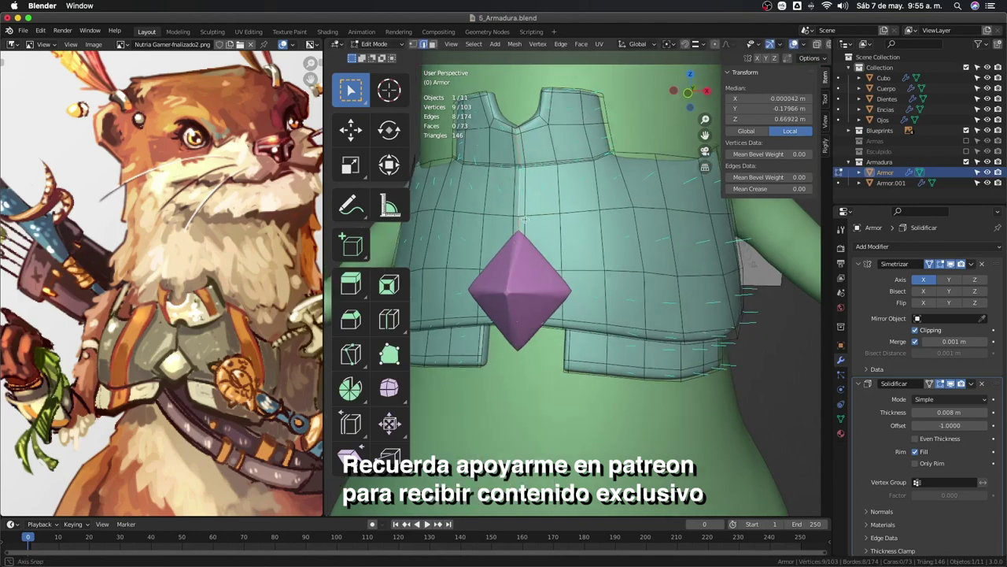
Move the new chest loop along the Y axis, then reopen the armor zoomed on its collar.
key("g")
middle_click_drag(519, 210, 562, 229)
key("y")
left_click(524, 224)
key("Tab")
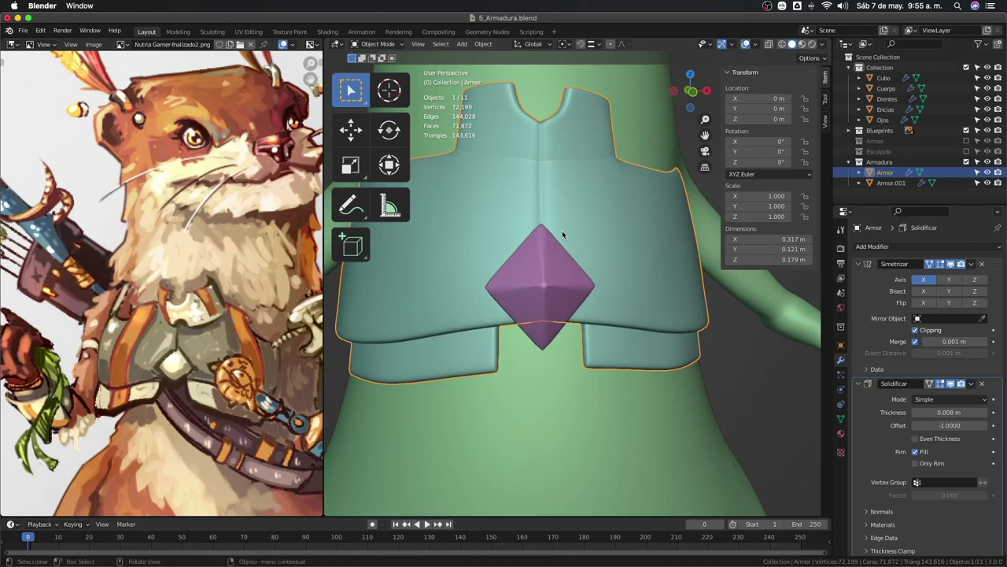
key("Tab")
middle_click_drag(561, 183, 567, 213)
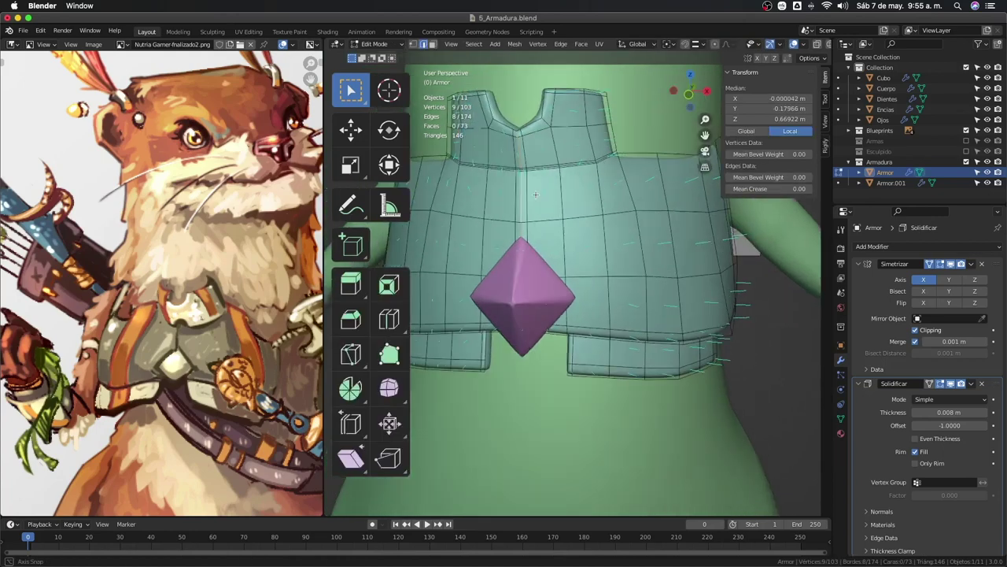
scroll(570, 236, "up", 5)
Remove the thin strip face at the armor's collar.
key("ctrl+z")
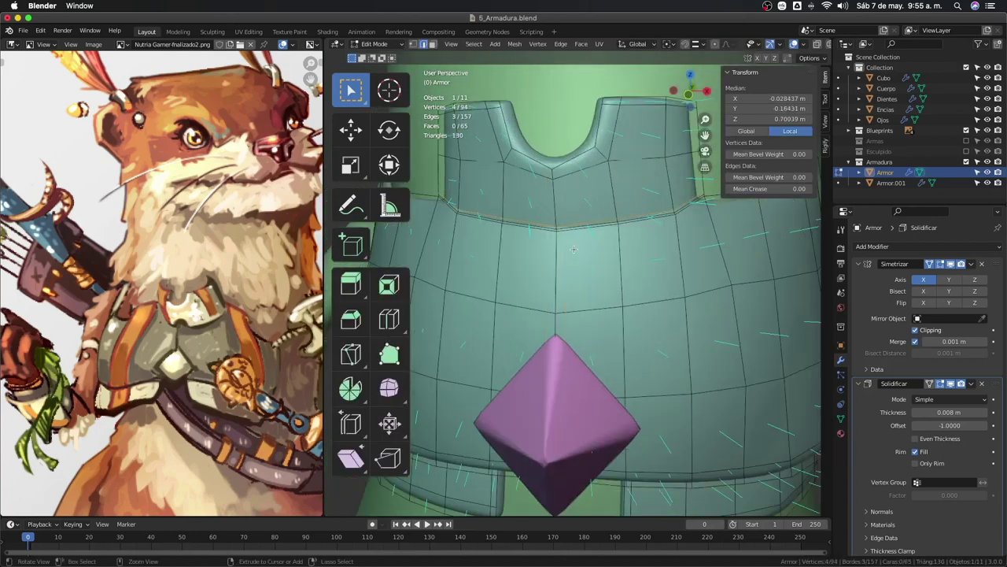
middle_click_drag(574, 250, 572, 218)
scroll(573, 219, "up", 3)
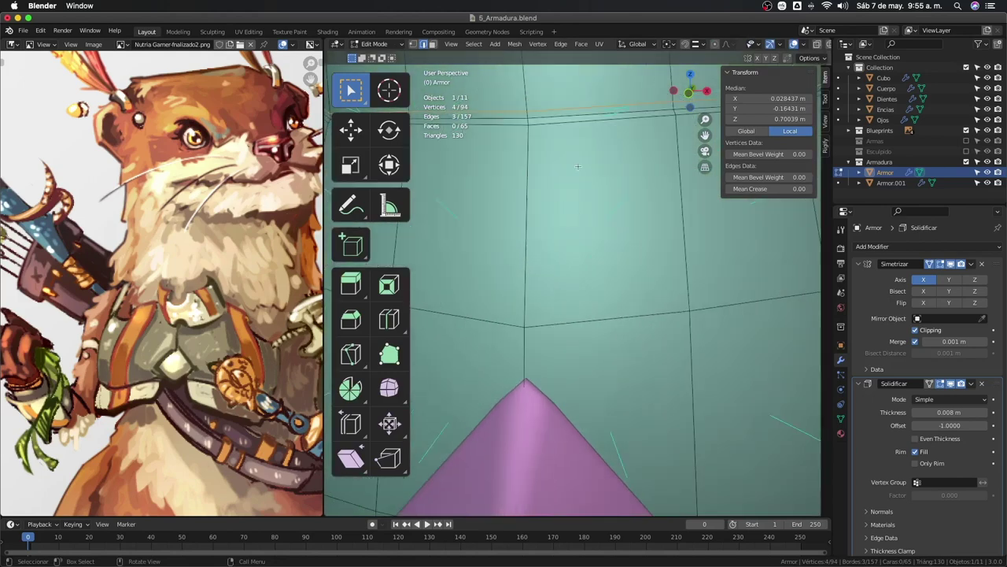
left_click(590, 108)
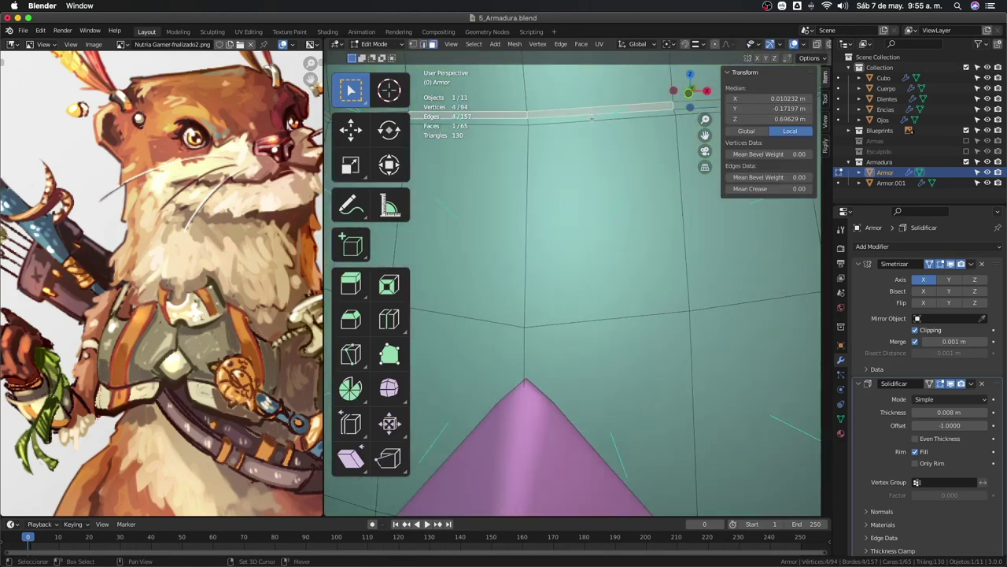
middle_click_drag(590, 109, 616, 208)
key("x")
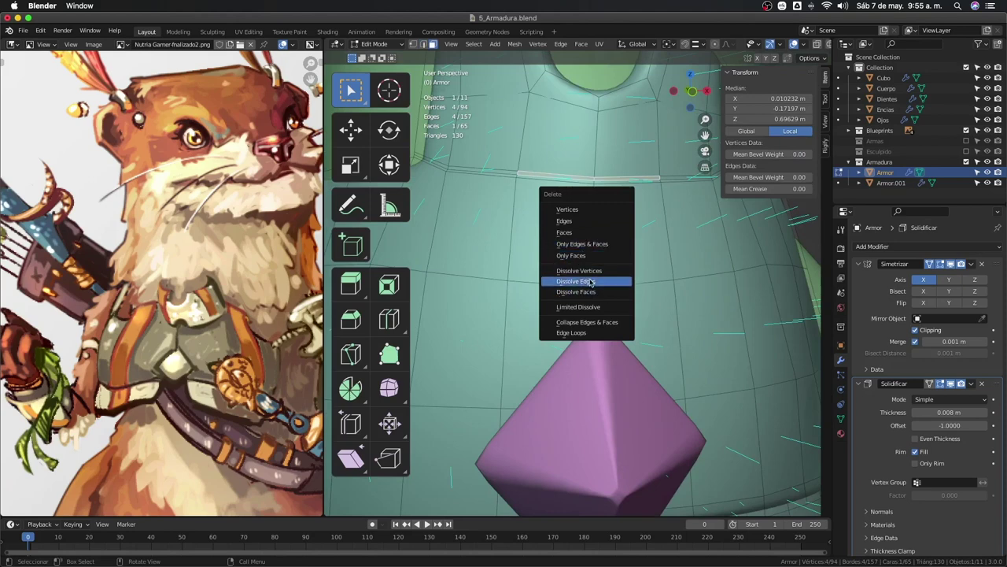
left_click(586, 291)
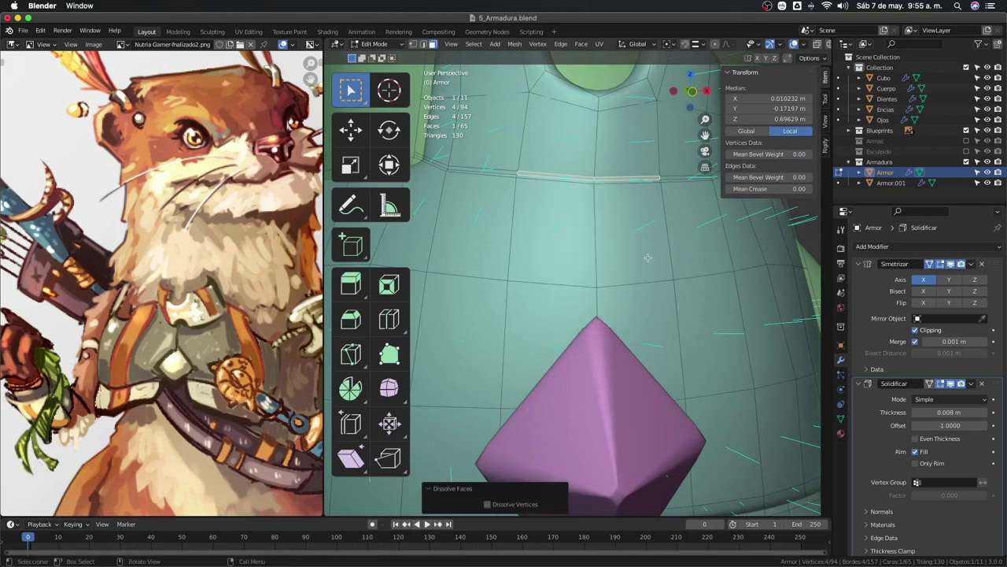
key("x")
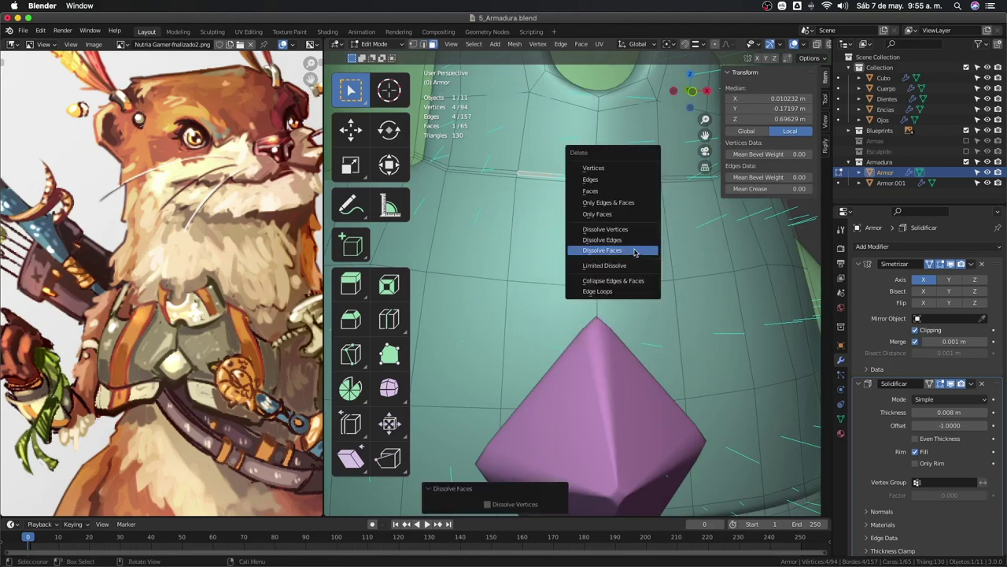
left_click(636, 214)
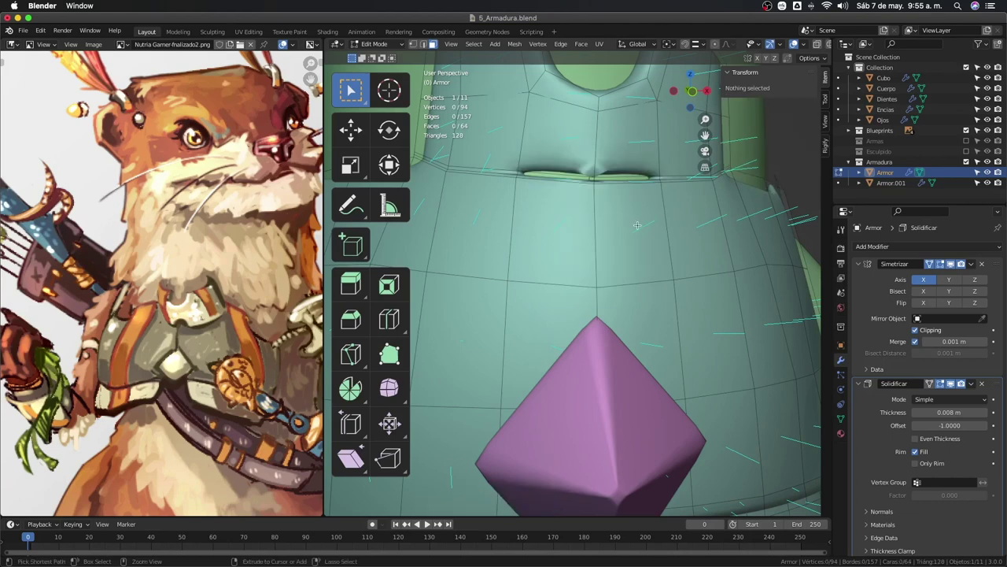
Add a new edge loop to the armor and shift it along Y.
key("ctrl+r")
left_click(634, 193)
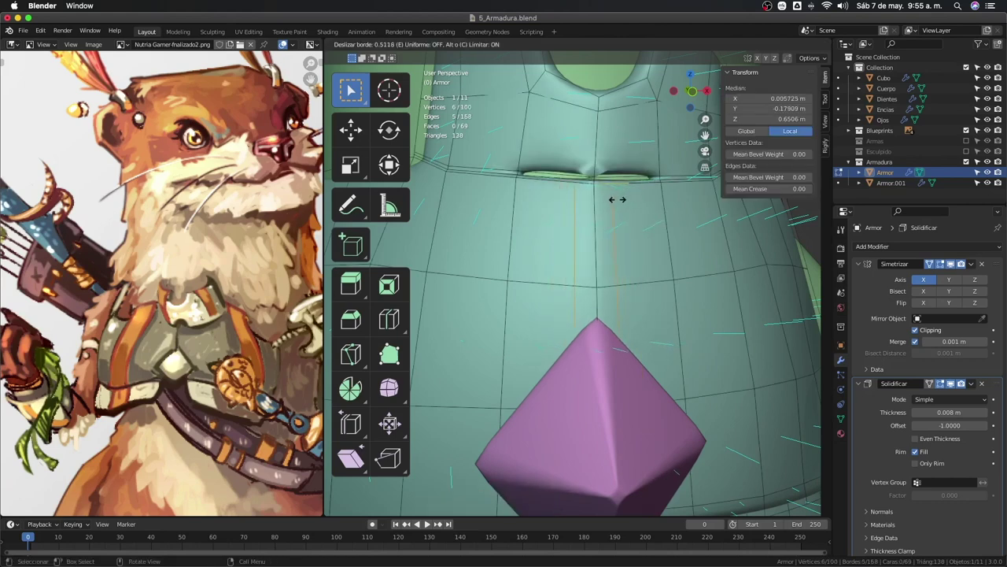
left_click(604, 203)
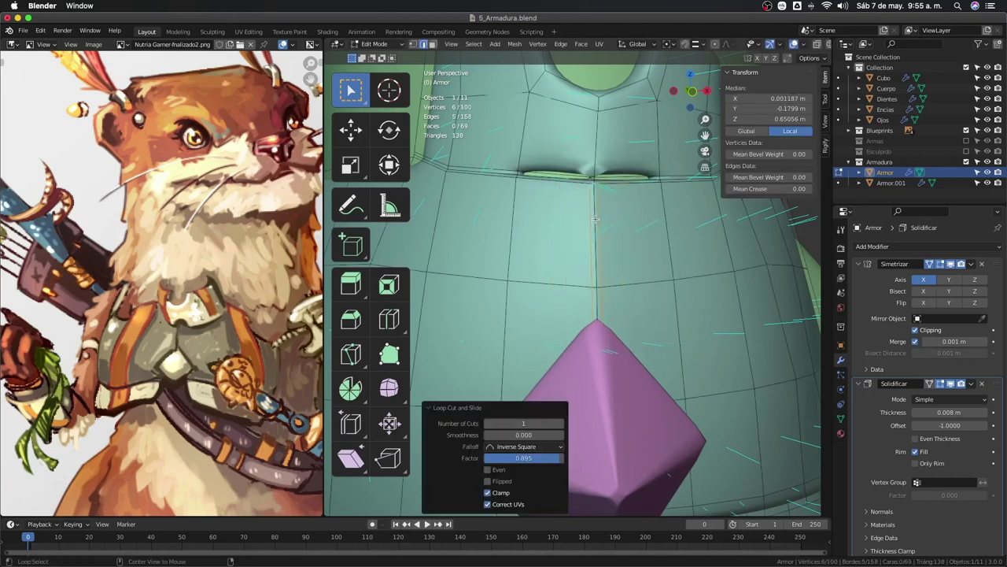
key("g")
key("y")
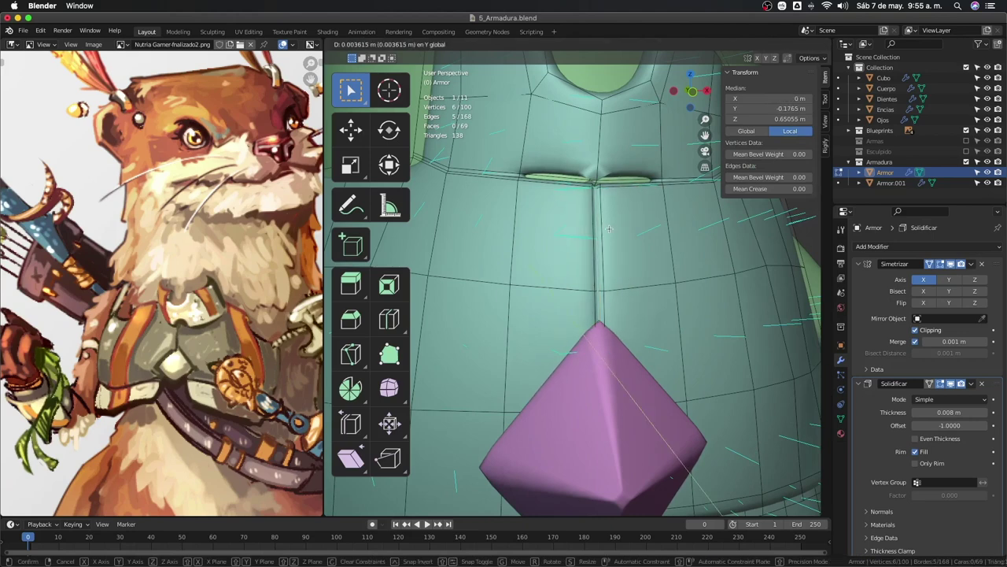
left_click(608, 228)
scroll(608, 228, "up", 3)
middle_click_drag(608, 228, 667, 205)
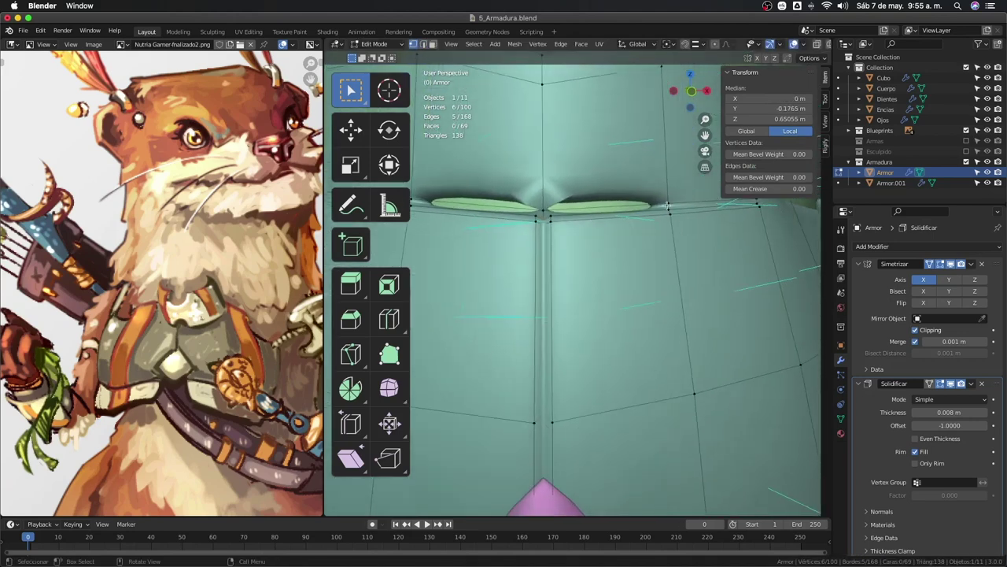
Fill a new face between the four centre-seam vertices under the neckline.
left_click(668, 206)
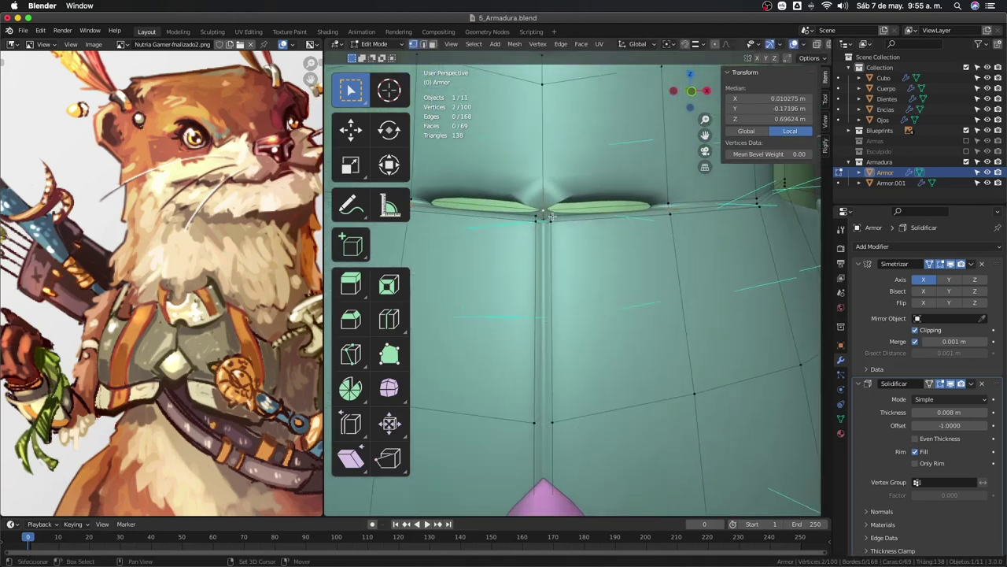
left_click(652, 205, "shift")
key("f")
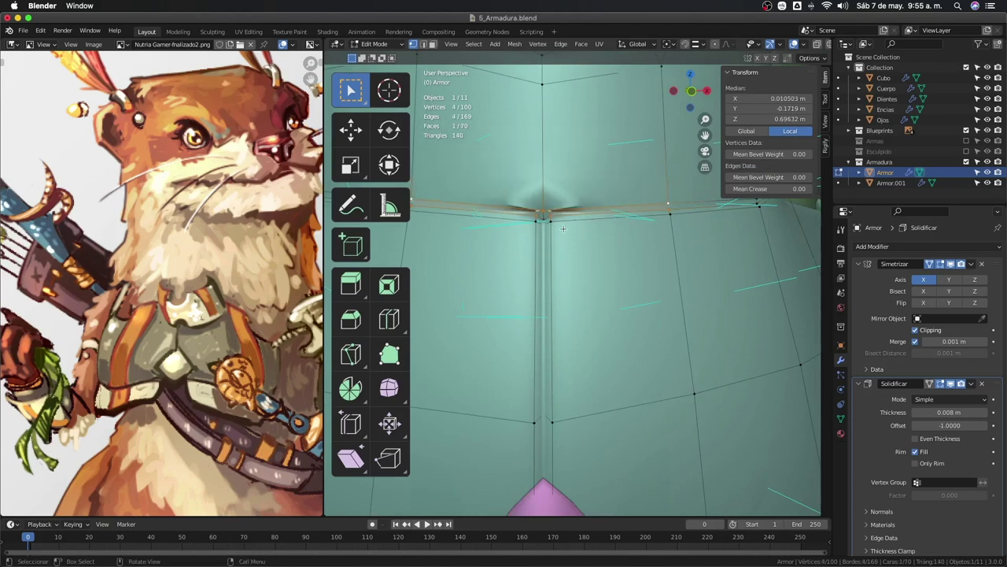
middle_click_drag(562, 228, 570, 211, "shift")
Align the crease vertex to the mirror line and isolate the armor in local view.
left_click(556, 193)
key("g")
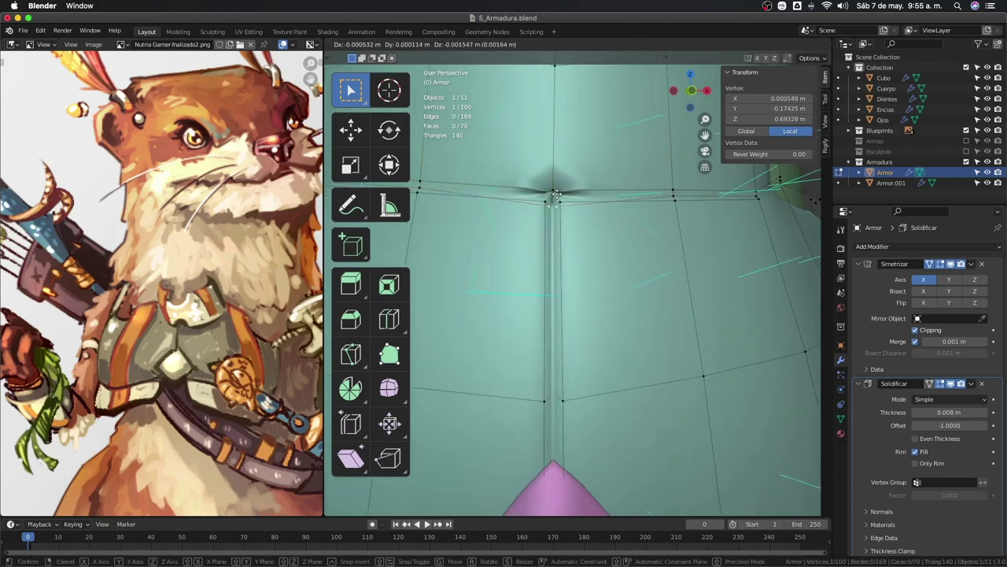
left_click(554, 194)
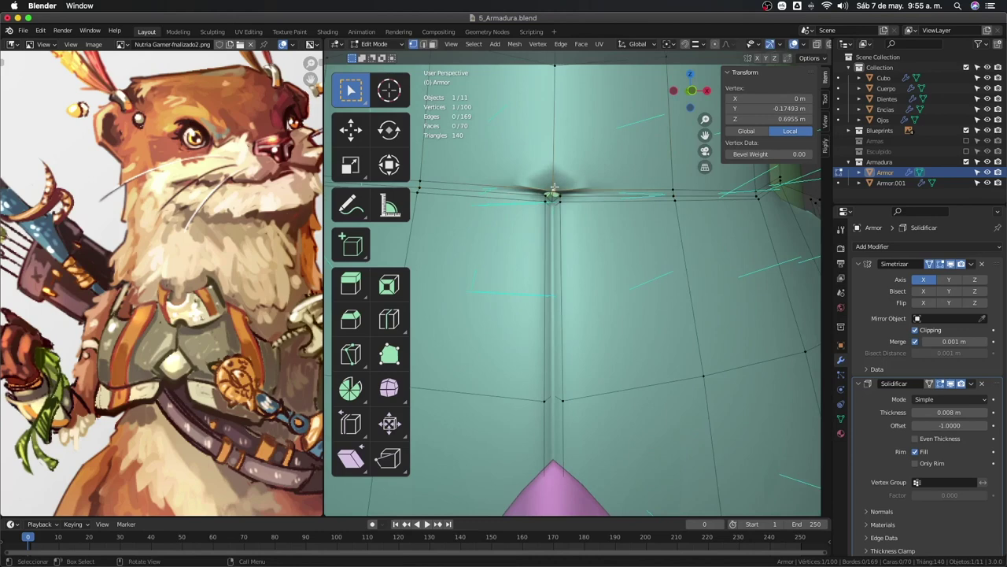
key("KP_Divide")
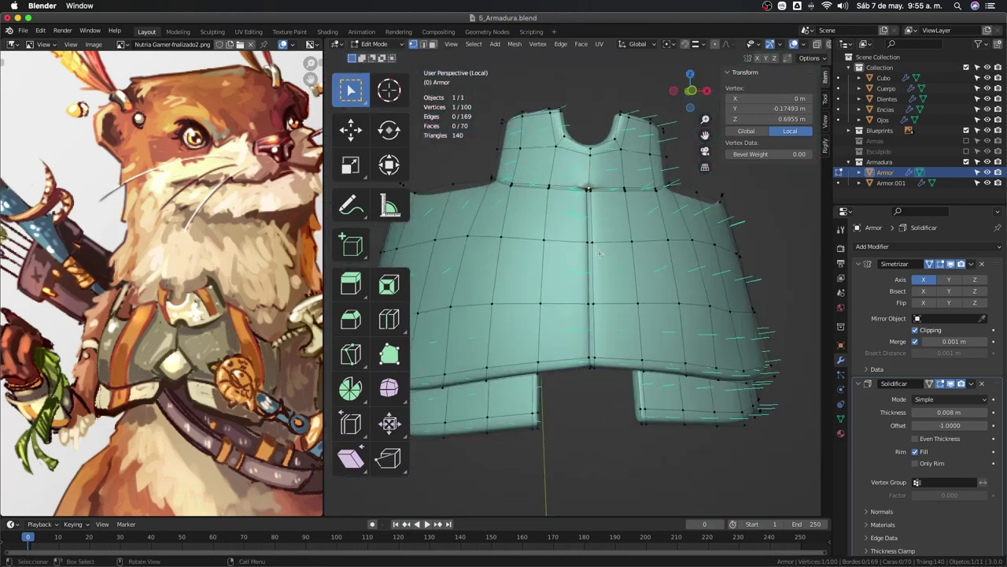
Turn off the Mirror and Solidify viewport display on the armor.
left_click(952, 265)
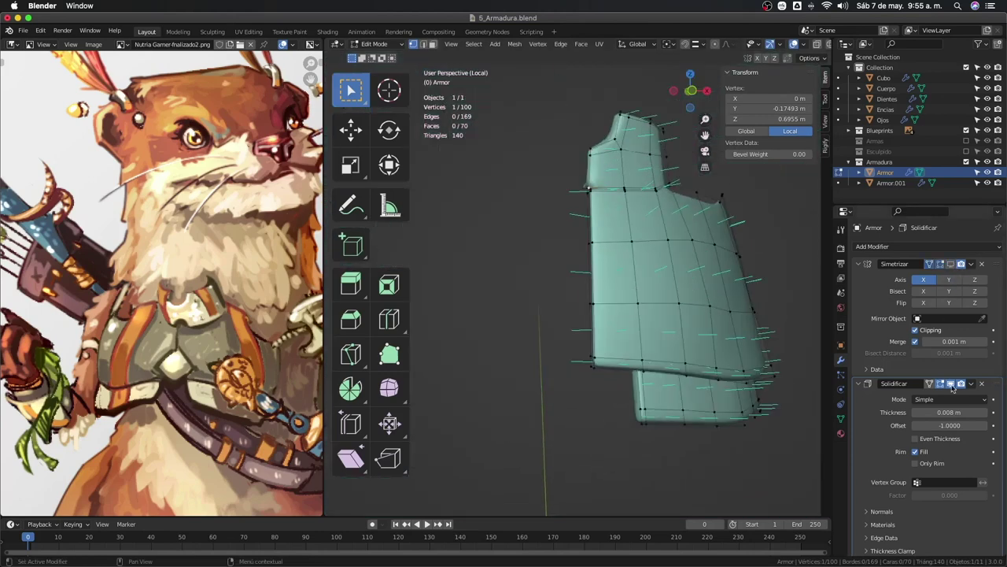
left_click(952, 385)
scroll(619, 181, "up", 5)
scroll(530, 296, "down", 3)
mouse_move(530, 297)
middle_mouse_down()
mouse_move(560, 286)
mouse_move(563, 251)
middle_mouse_up()
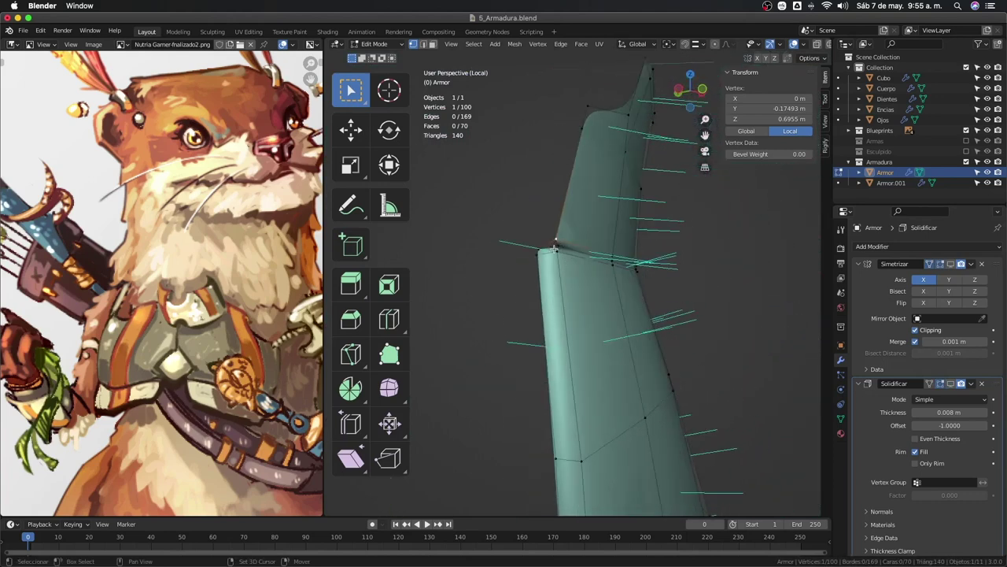
Select the edge at the armor's shoulder step and dissolve it.
left_click(558, 247, "shift")
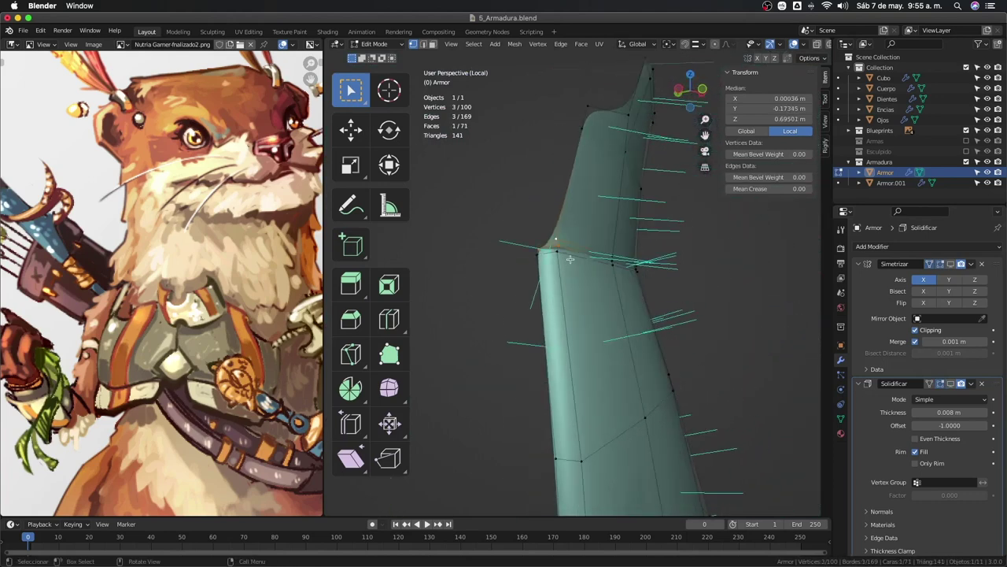
scroll(570, 258, "up", 3)
key("Tab")
scroll(553, 254, "up", 3)
mouse_move(506, 252)
middle_mouse_down()
mouse_move(530, 258)
mouse_move(496, 274)
mouse_move(519, 287)
mouse_move(512, 268)
middle_mouse_up()
key("Tab")
key("x")
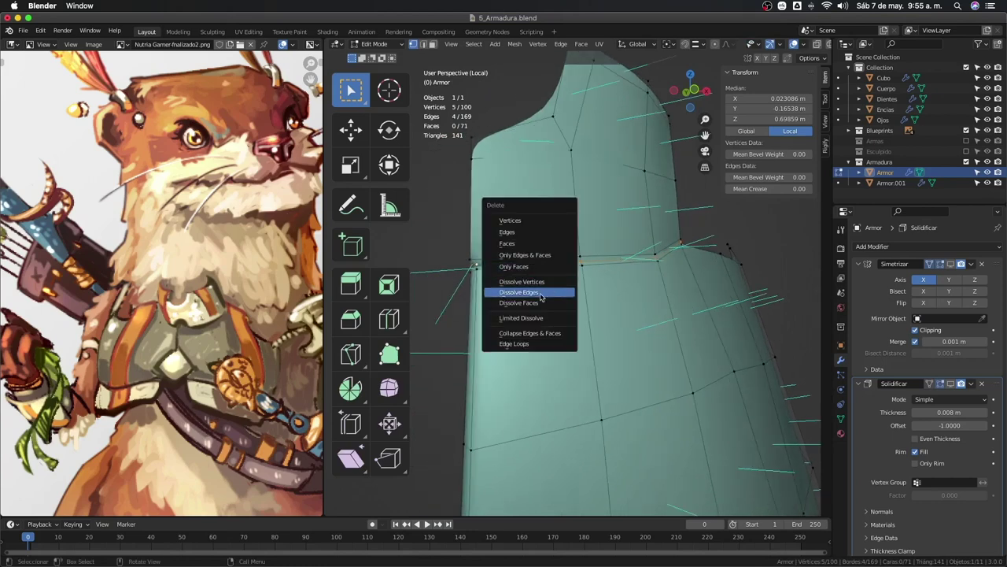
left_click(542, 296)
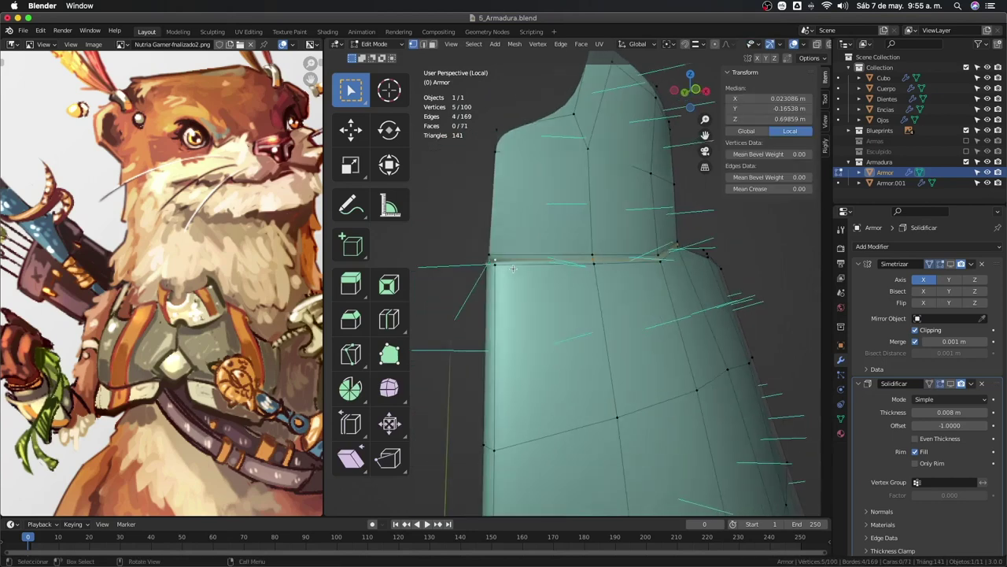
Dissolve the selected shoulder-step edge loop.
key("x")
left_click(515, 273)
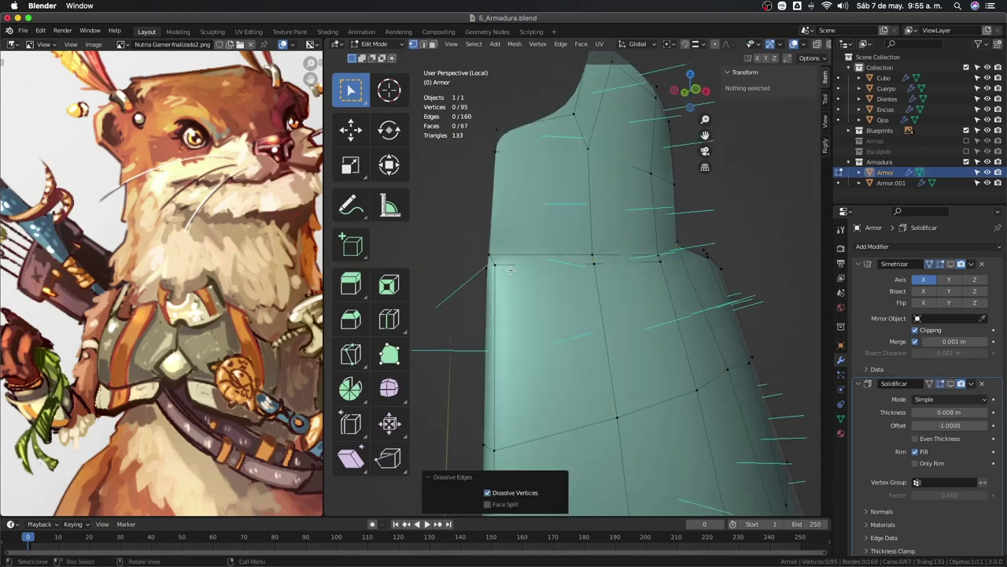
middle_click_drag(514, 273, 551, 280)
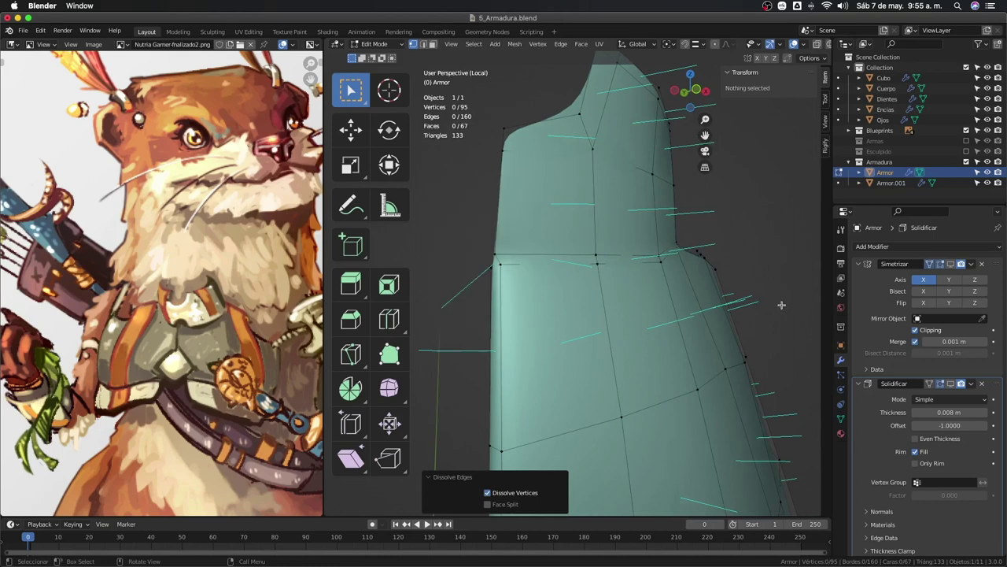
key("ctrl+z")
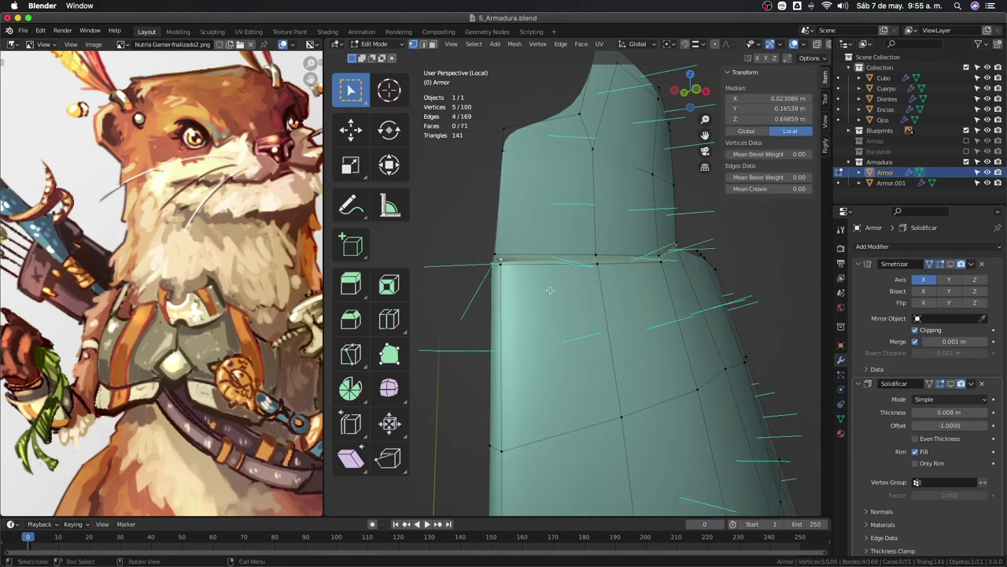
key("ctrl+shift+z")
middle_click_drag(550, 291, 544, 282)
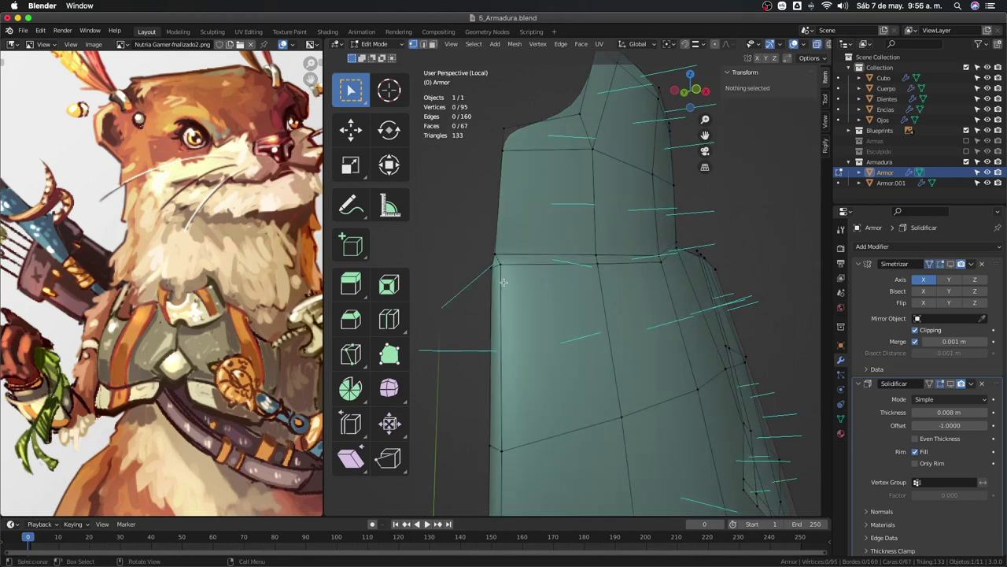
Cut a fresh loop along the shoulder step, slide one vertex, and exit Edit Mode.
key("ctrl+r")
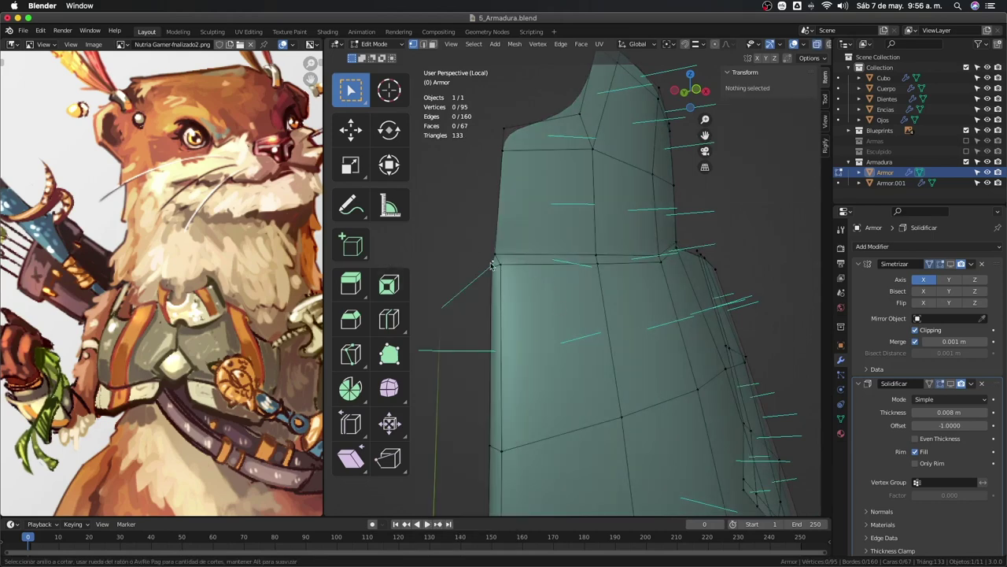
left_click(496, 264)
right_click(495, 261)
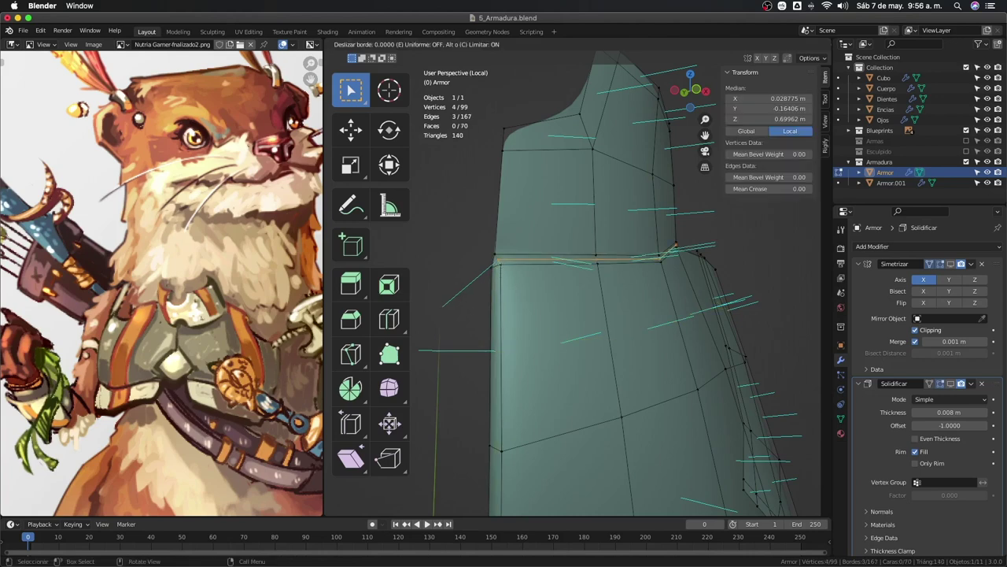
left_click(495, 259)
key("shift+v")
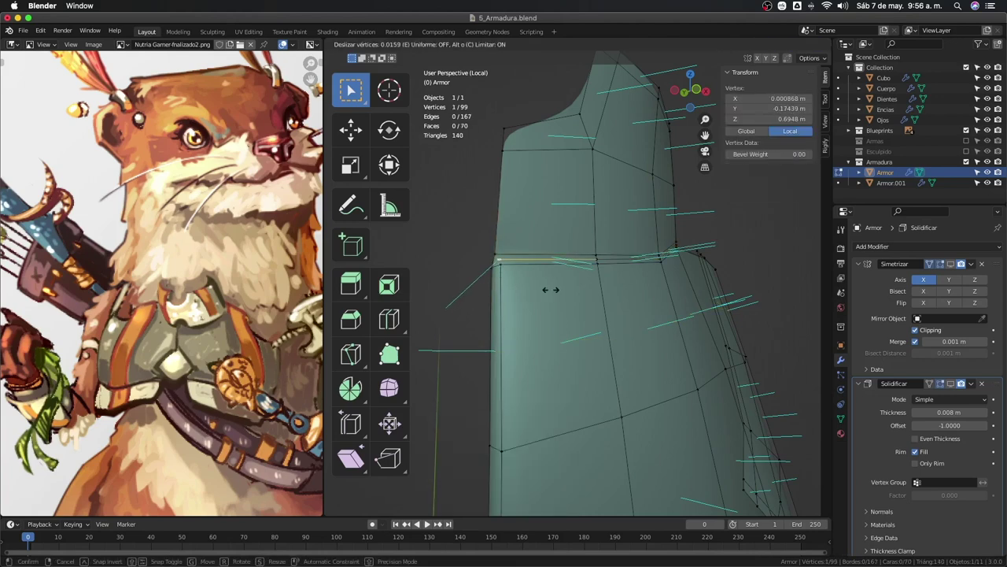
left_click(547, 289)
key("Tab")
Re-enable the Mirror and Solidify viewport display on the armor.
middle_click_drag(529, 291, 611, 314)
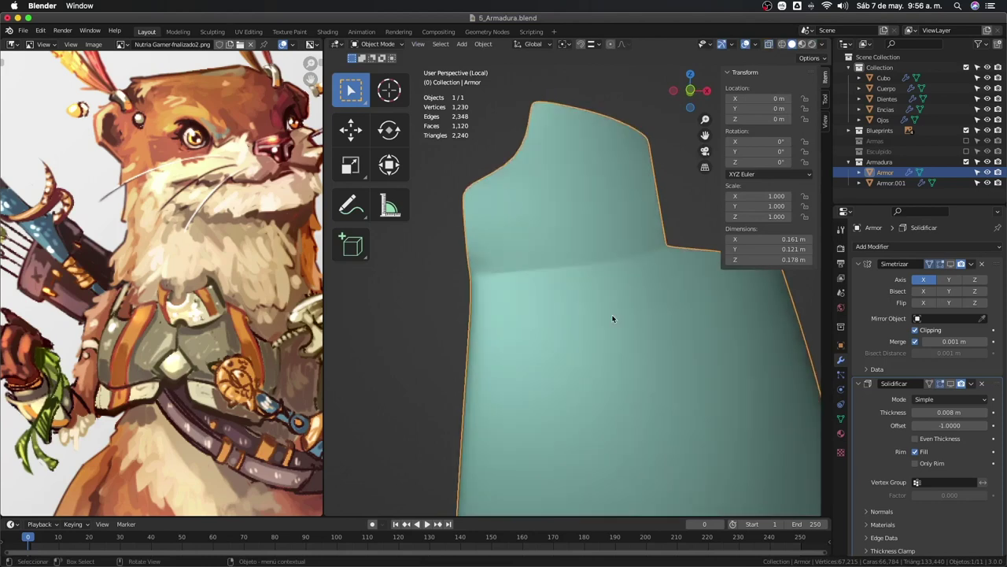
left_click(951, 263)
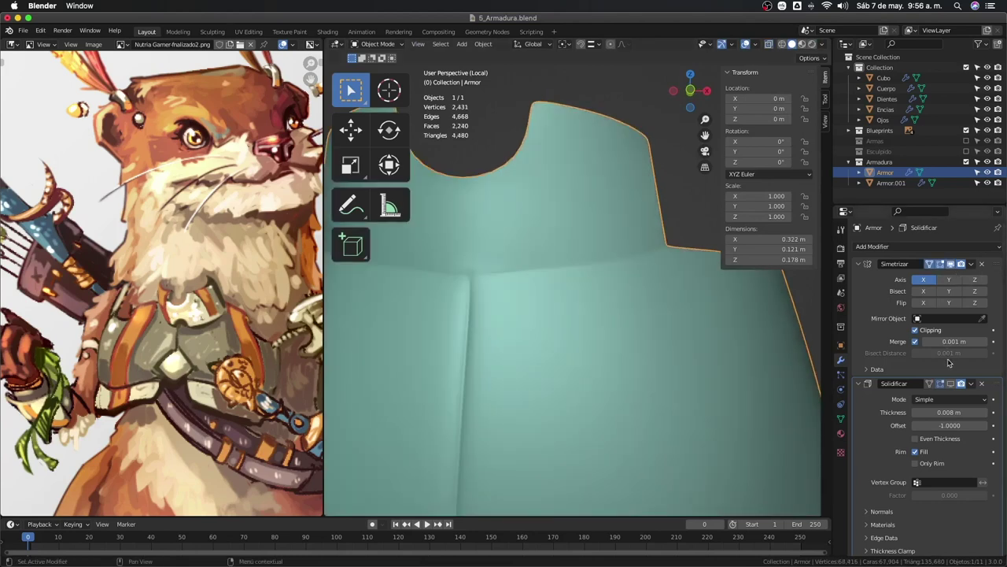
left_click(950, 383)
scroll(531, 289, "down", 3)
mouse_move(531, 289)
middle_mouse_down()
mouse_move(522, 307)
mouse_move(583, 286)
mouse_move(558, 294)
mouse_move(603, 367)
mouse_move(587, 361)
mouse_move(543, 299)
middle_mouse_up()
scroll(558, 295, "up", 3)
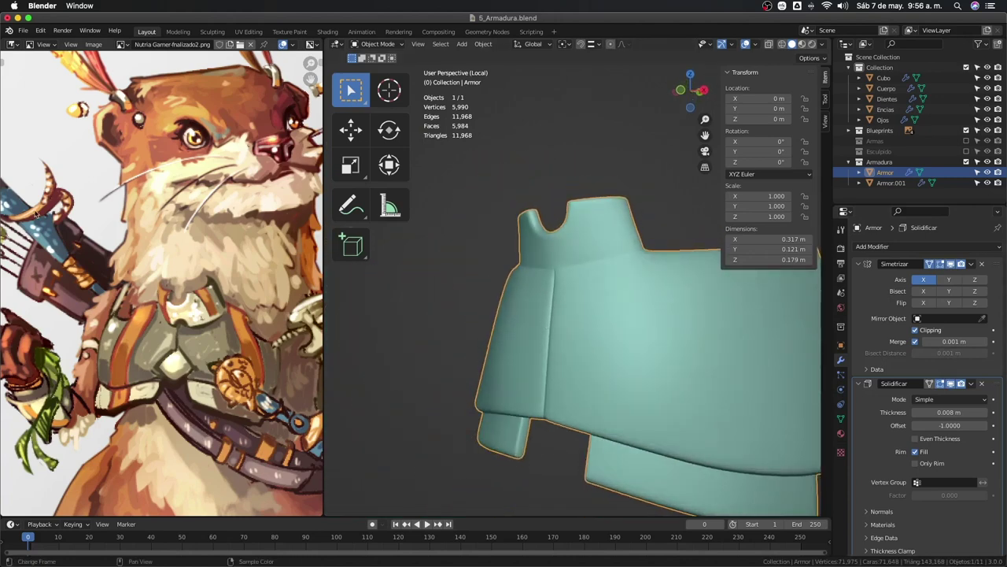
scroll(588, 306, "down", 2)
scroll(588, 306, "down", 3)
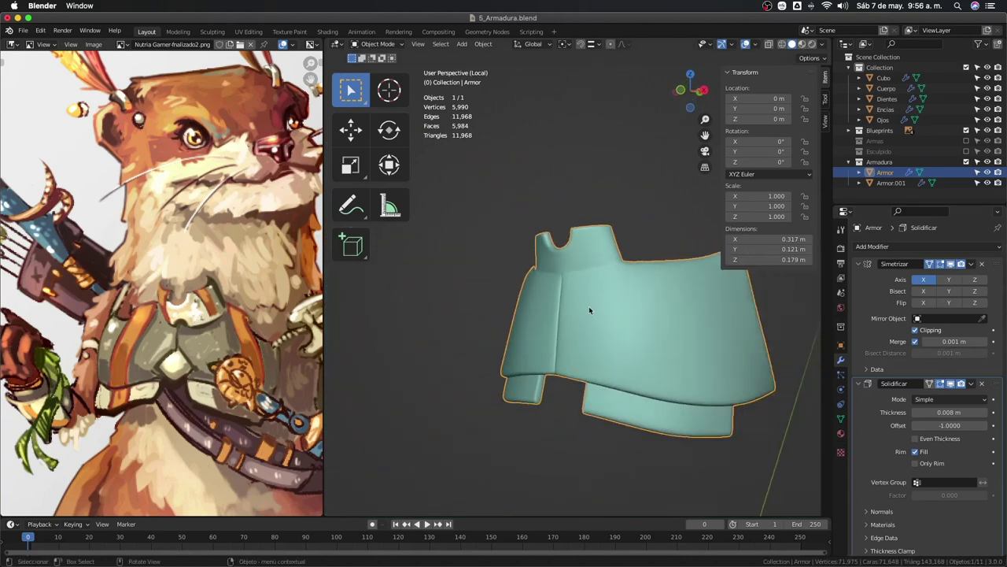
Leave local view to show the armor on the otter's body.
key("KP_Divide")
scroll(585, 306, "down", 3)
mouse_move(585, 305)
middle_mouse_down()
mouse_move(551, 315)
mouse_move(645, 343)
middle_mouse_up()
scroll(526, 324, "up", 4)
Nudge the selected seam vertex 0.001187 m along Y.
key("Tab")
scroll(614, 331, "up", 2)
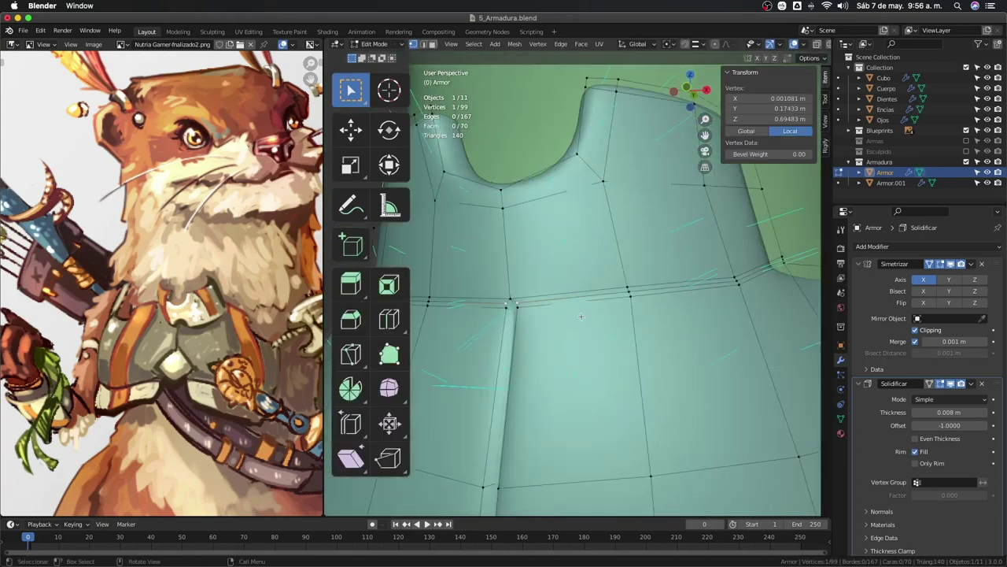
scroll(582, 323, "up", 2)
key("g")
key("y")
left_click(559, 318)
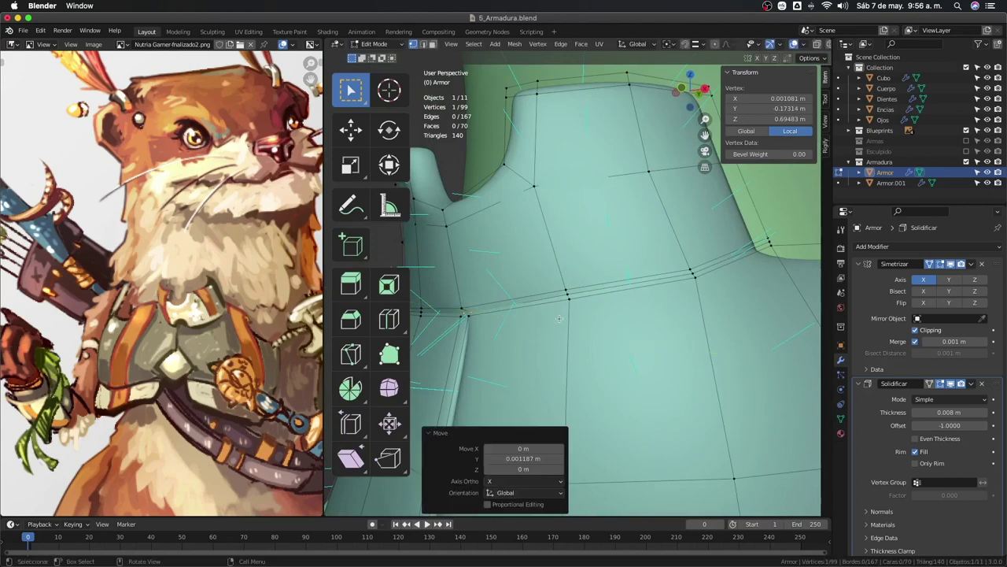
key("Tab")
Orbit to a front view and select the otter's body.
scroll(560, 319, "down", 3)
scroll(571, 326, "down", 2)
scroll(571, 325, "down", 2)
mouse_move(556, 381)
middle_mouse_down()
mouse_move(598, 331)
mouse_move(669, 377)
middle_mouse_up()
scroll(598, 330, "down", 2)
scroll(669, 378, "down", 2)
left_click(693, 393)
Select the armor piece from a side angle of the body.
scroll(749, 394, "down", 2)
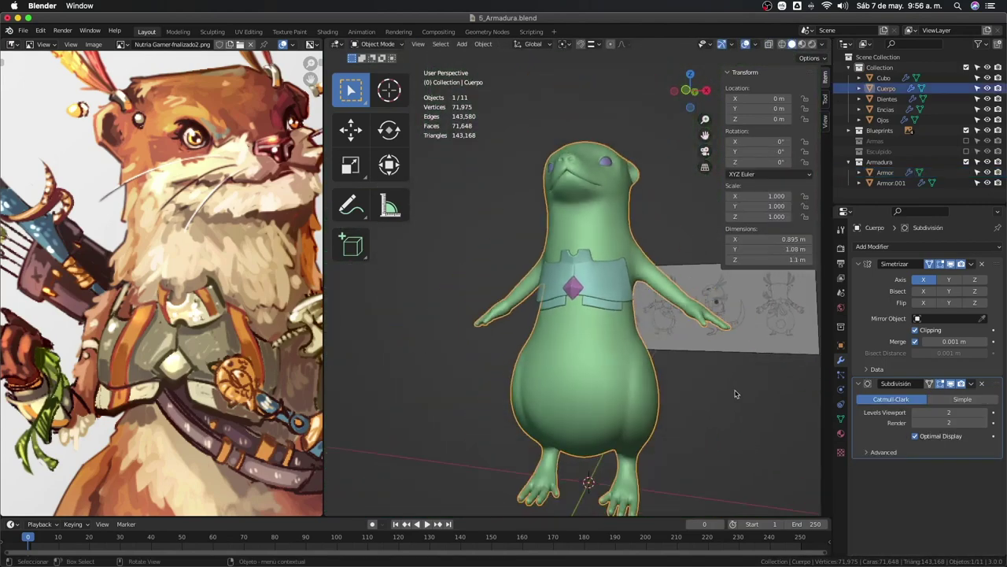
mouse_move(749, 395)
middle_mouse_down()
mouse_move(581, 337)
mouse_move(585, 218)
mouse_move(549, 257)
mouse_move(553, 419)
middle_mouse_up()
scroll(611, 349, "up", 4)
scroll(584, 267, "up", 2)
left_click(584, 269)
scroll(584, 218, "up", 3)
scroll(552, 419, "down", 2)
scroll(553, 424, "down", 3)
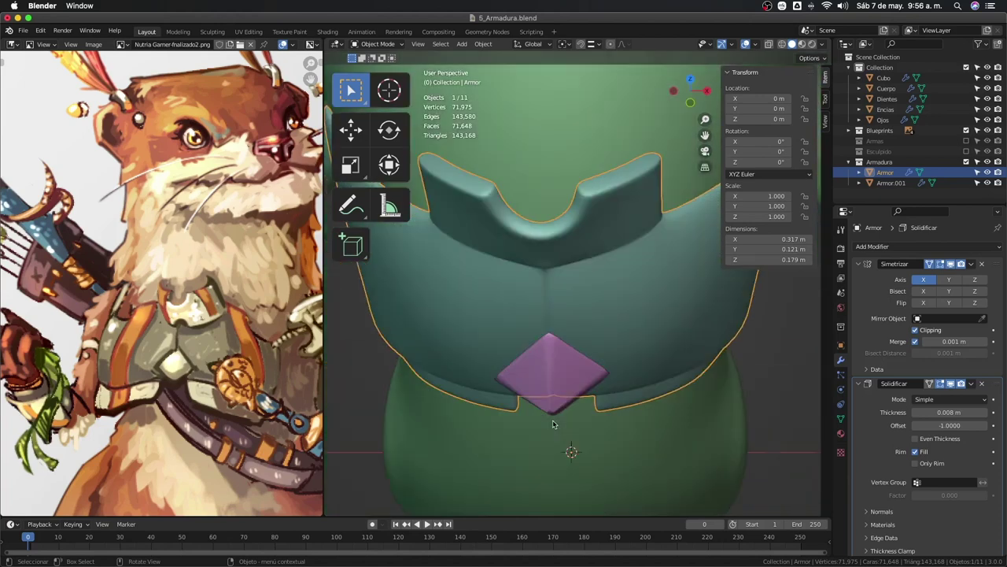
scroll(552, 424, "up", 3)
scroll(552, 424, "down", 2)
scroll(553, 425, "down", 3)
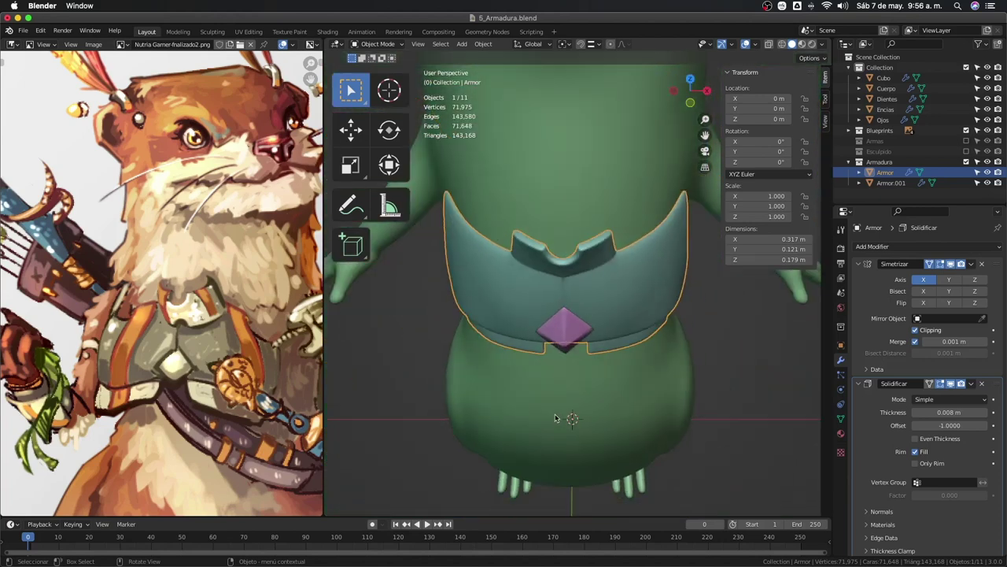
middle_click_drag(553, 424, 517, 343)
scroll(517, 343, "down", 3)
In Right Orthographic X-ray view, edit the armor and box-select its right vertex column.
key("KP_3")
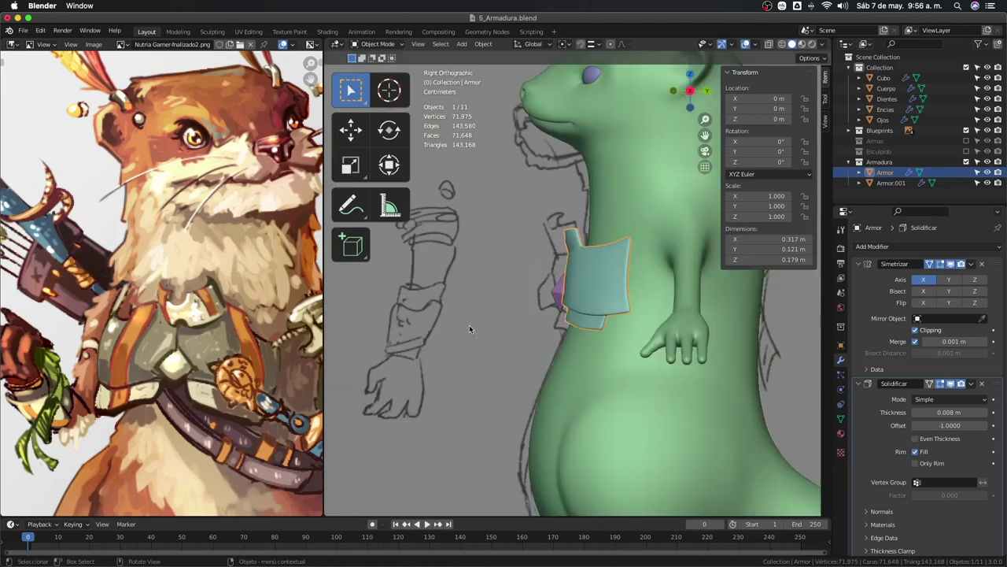
key("alt+z")
scroll(516, 301, "right", 3)
key("alt+z")
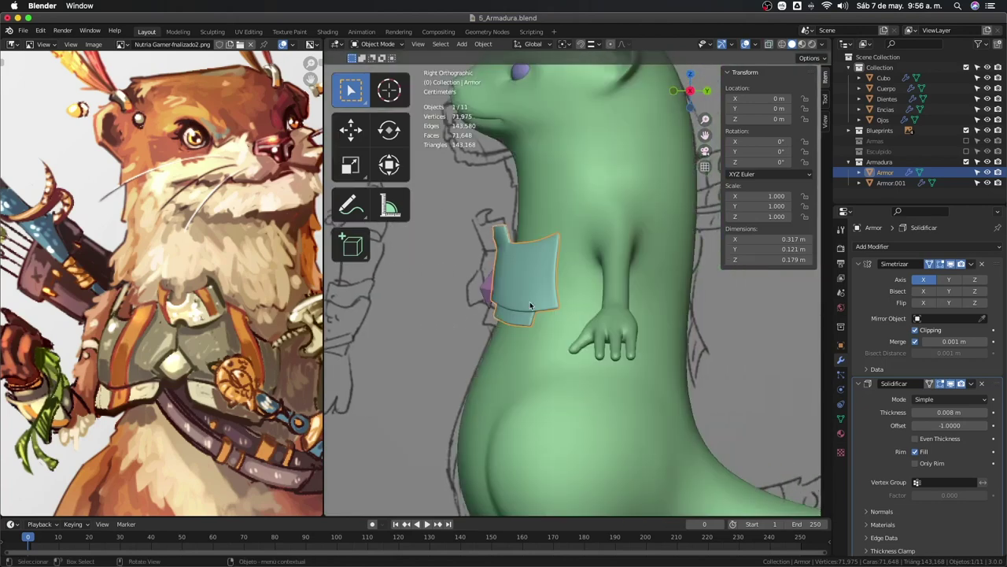
key("Tab")
key("alt+z")
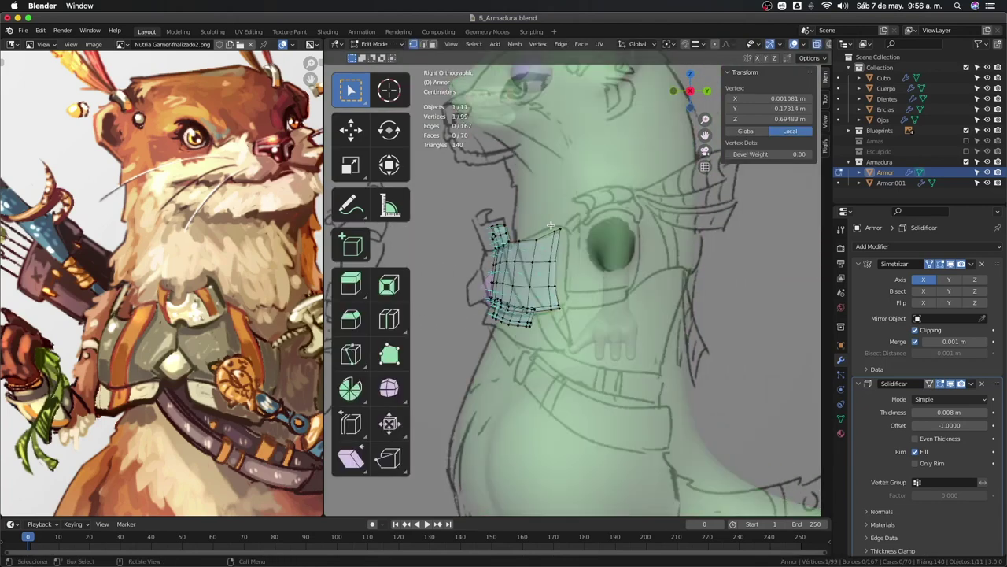
left_click_drag(539, 236, 576, 346)
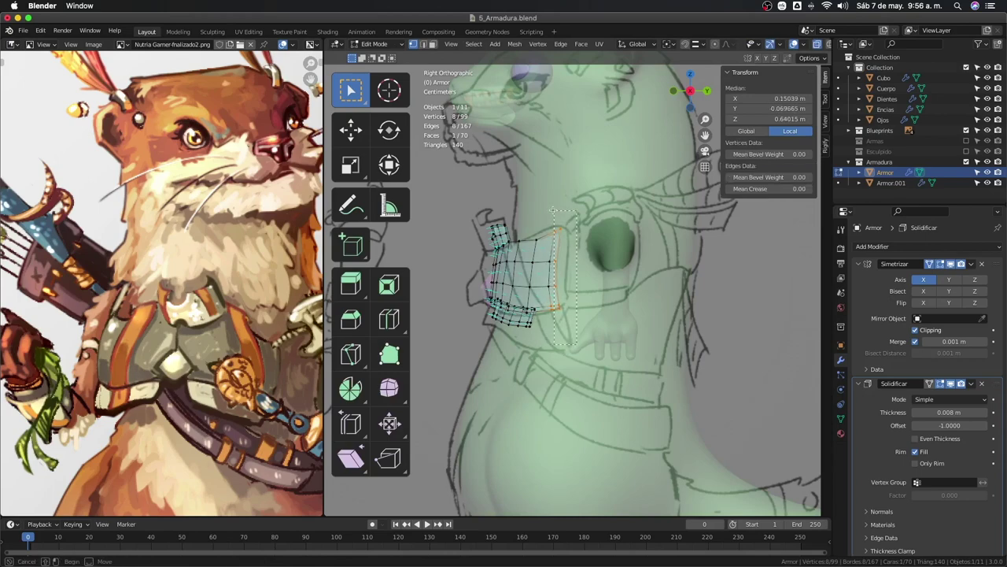
From the front view, select the path of vertices down the armor panel's right edge.
left_click_drag(546, 205, 546, 206)
key("alt+z")
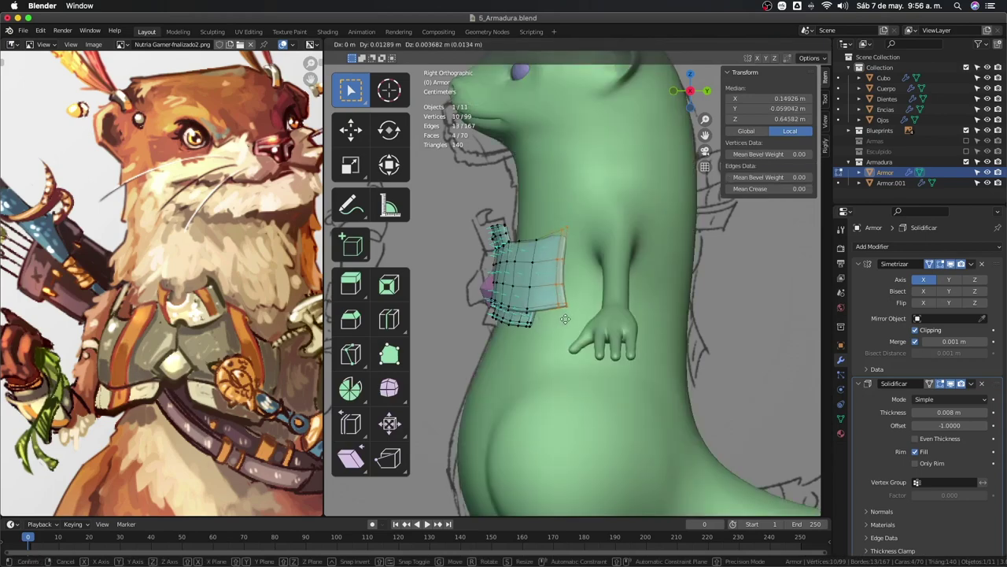
middle_click_drag(563, 319, 600, 362)
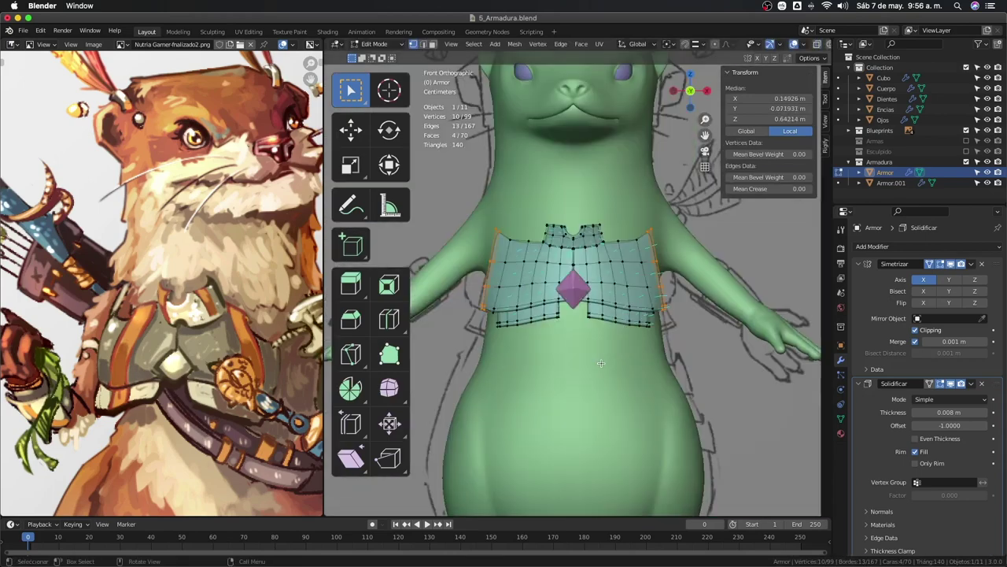
key("KP_3")
left_click(561, 269, "alt+shift")
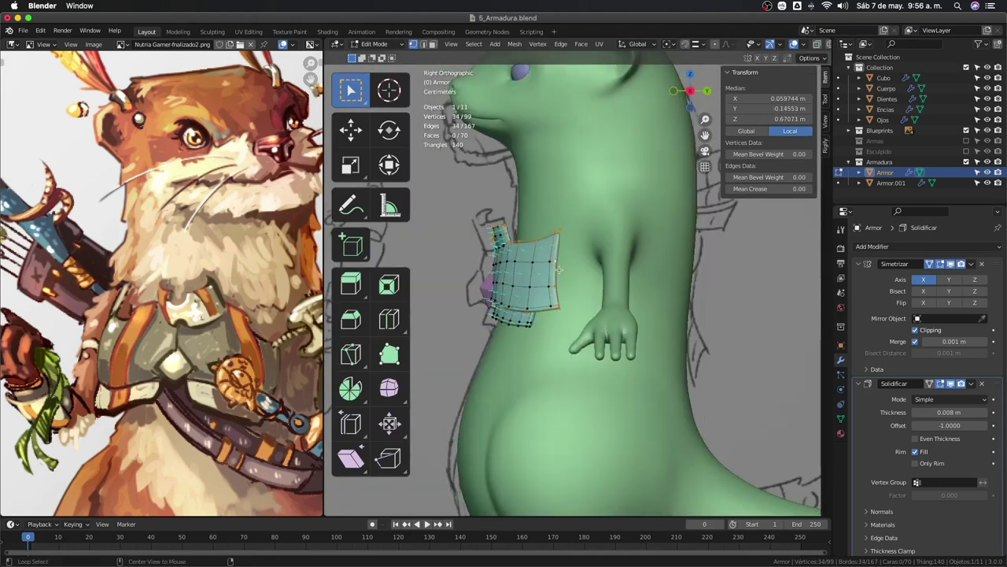
left_click(561, 304)
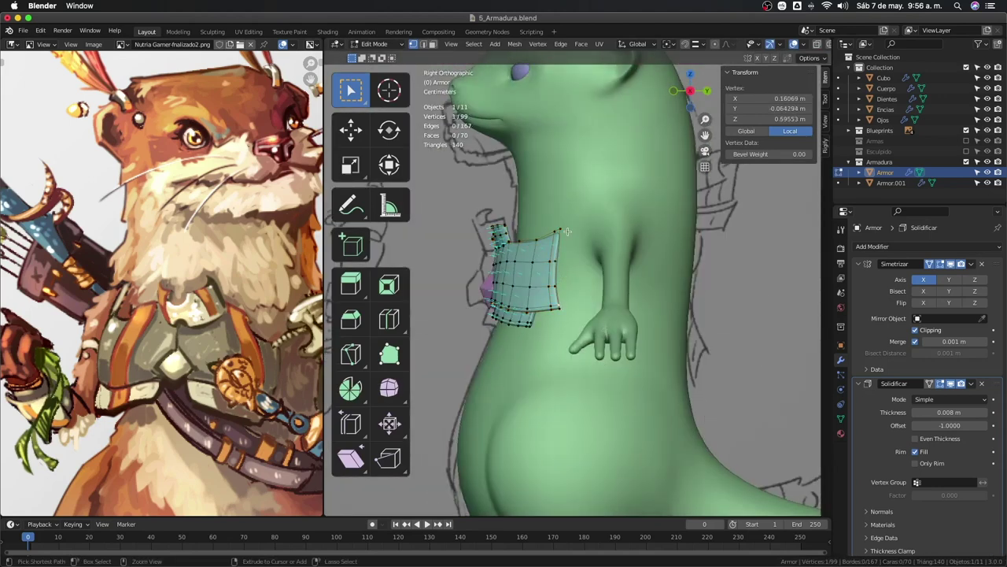
left_click(560, 277, "ctrl")
left_click(560, 305)
left_click(560, 232, "ctrl")
Move the selected right edge outward in two small moves with X-ray toggled.
key("alt+z")
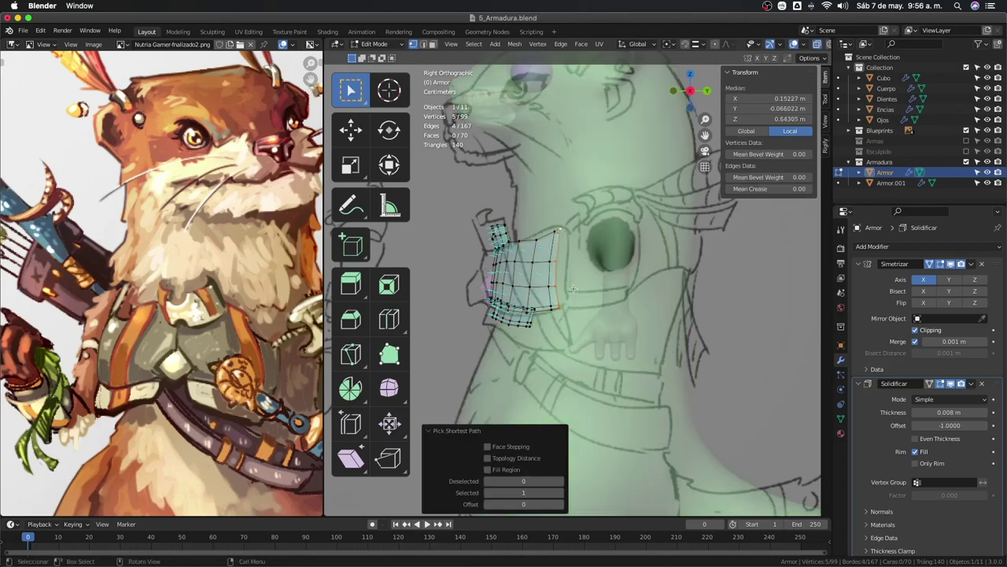
key("g")
left_click(594, 322)
key("alt+z")
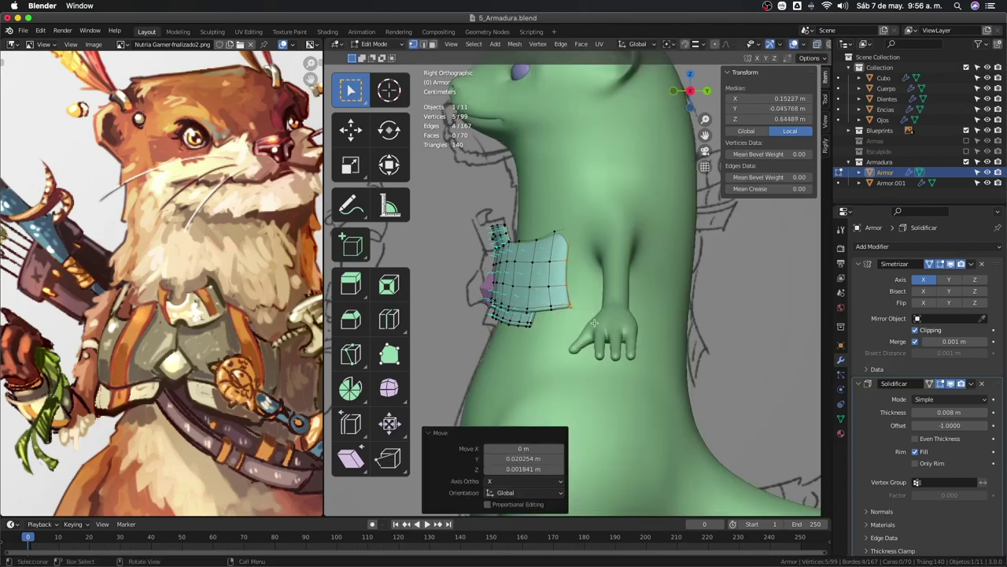
key("g")
left_click(594, 322)
Shift the right edge along Y, then along X, so it hugs the torso.
middle_click_drag(594, 322, 683, 336)
key("g")
key("y")
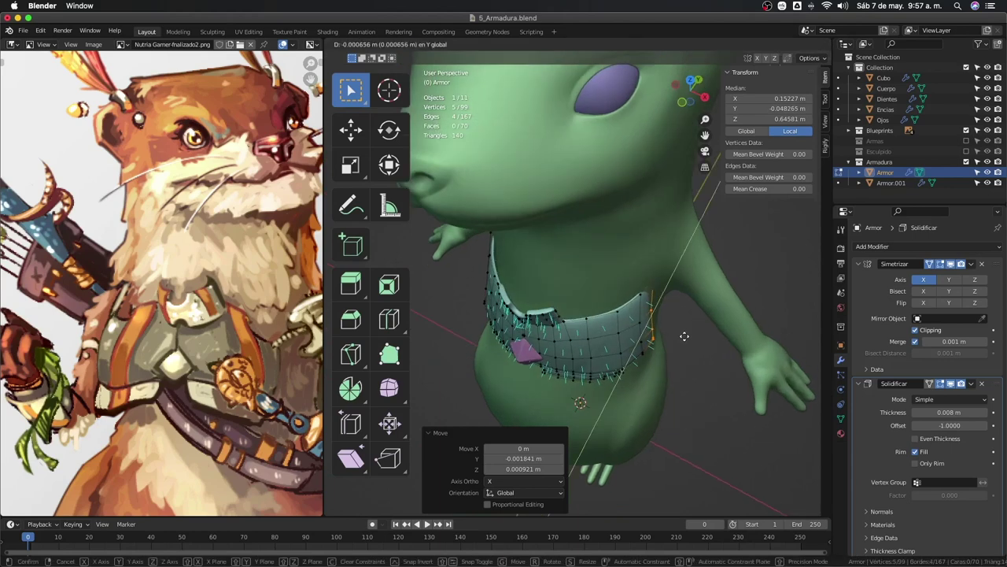
left_click(684, 336)
key("g")
key("x")
left_click(677, 293)
key("alt+z")
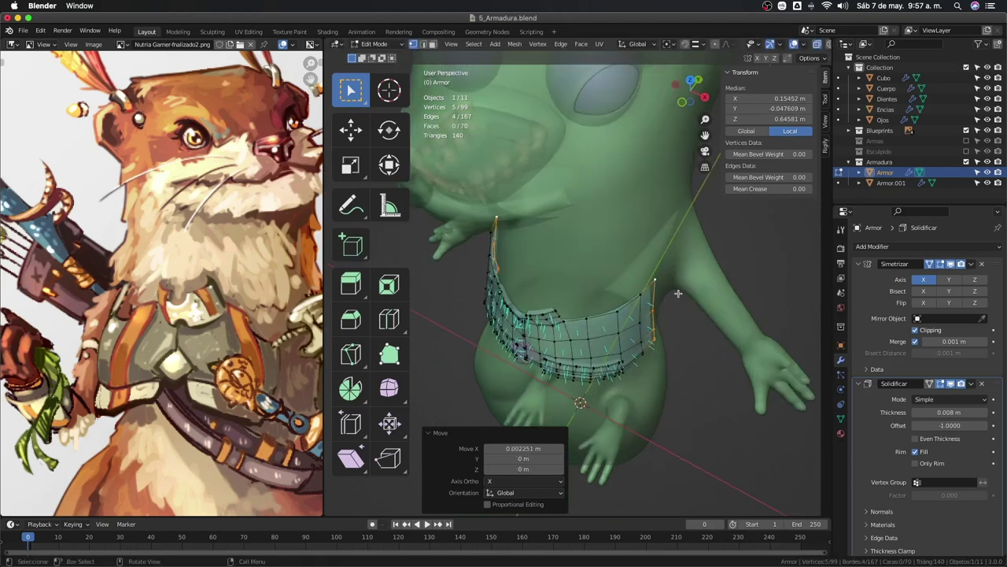
key("alt+z")
Lower a single collar vertex 0.014185 m along local Z.
left_click(634, 282)
mouse_move(660, 283)
middle_mouse_down()
mouse_move(618, 277)
mouse_move(618, 299)
middle_mouse_up()
key("g")
key("z")
key("z")
left_click(634, 308)
left_click(351, 205)
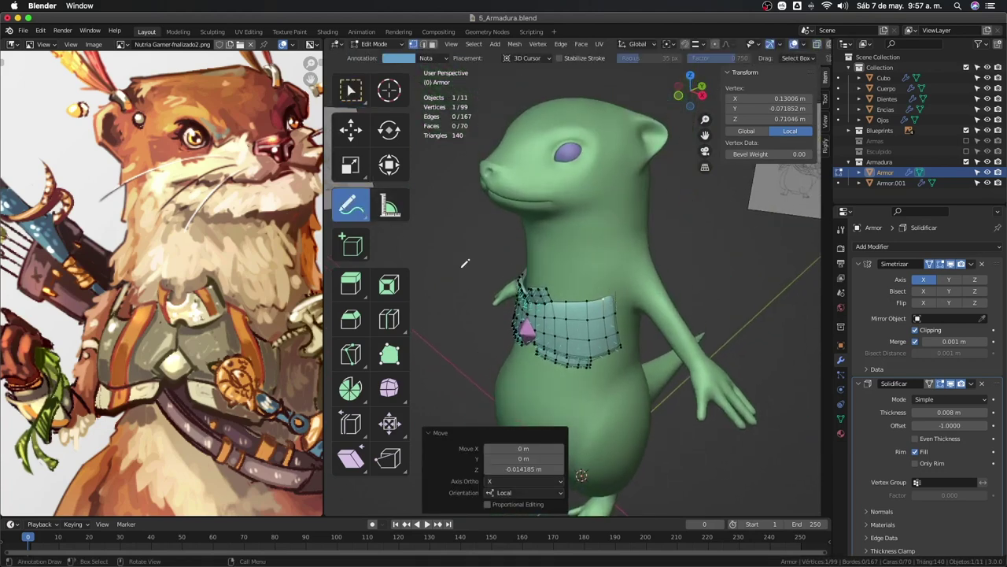
left_click_drag(594, 222, 592, 251)
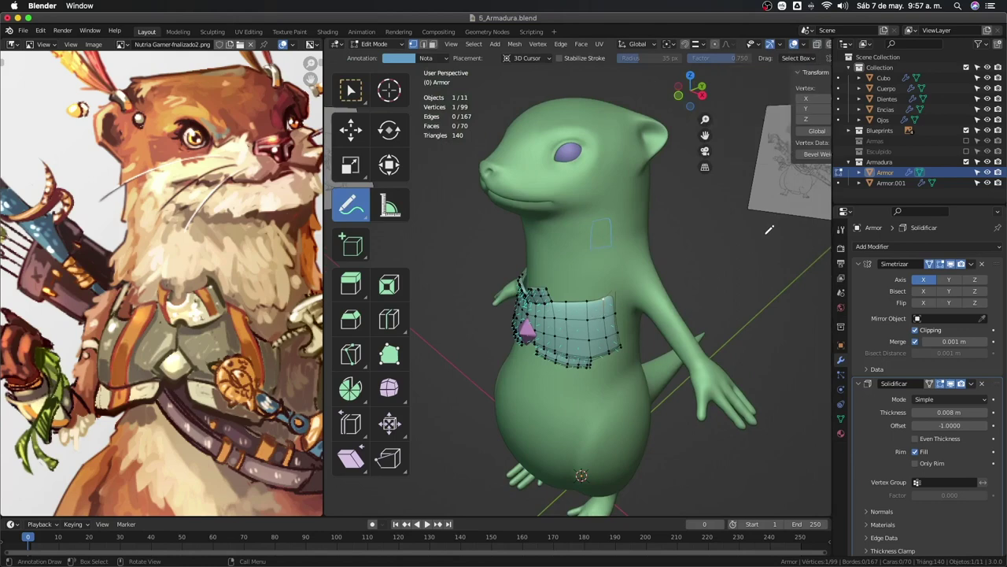
left_click(826, 128)
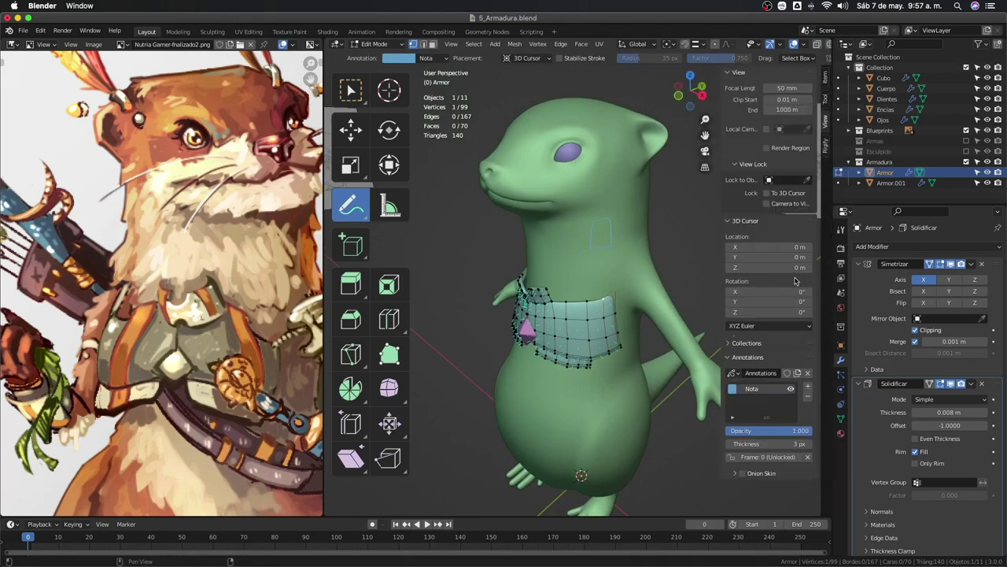
left_click(807, 387)
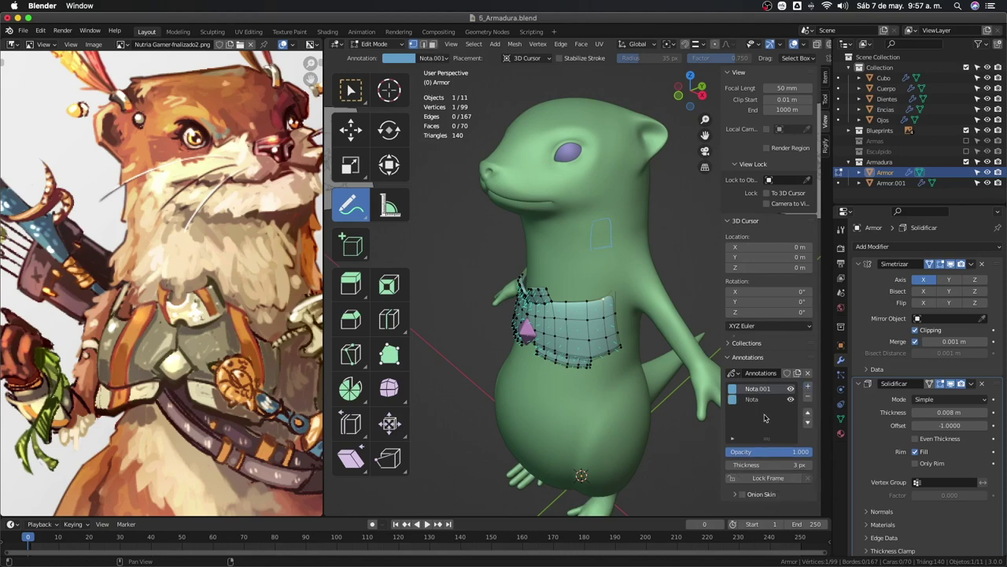
left_click(733, 394)
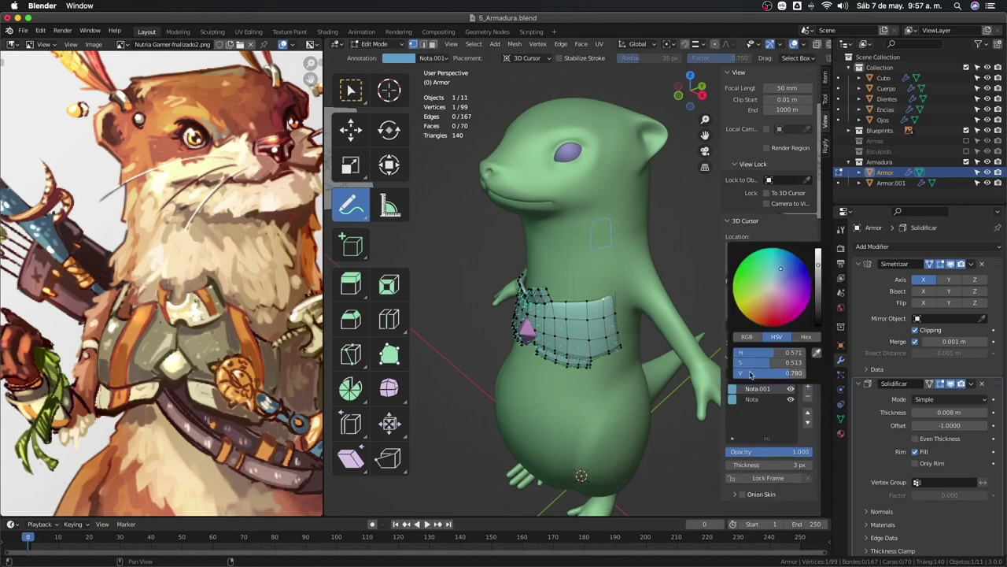
left_click(782, 323)
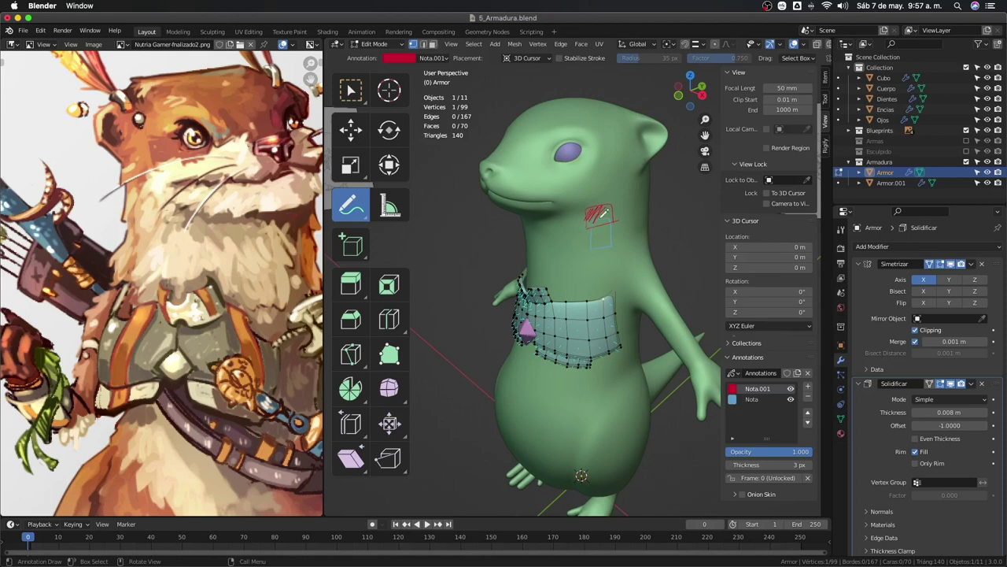
left_click(751, 399)
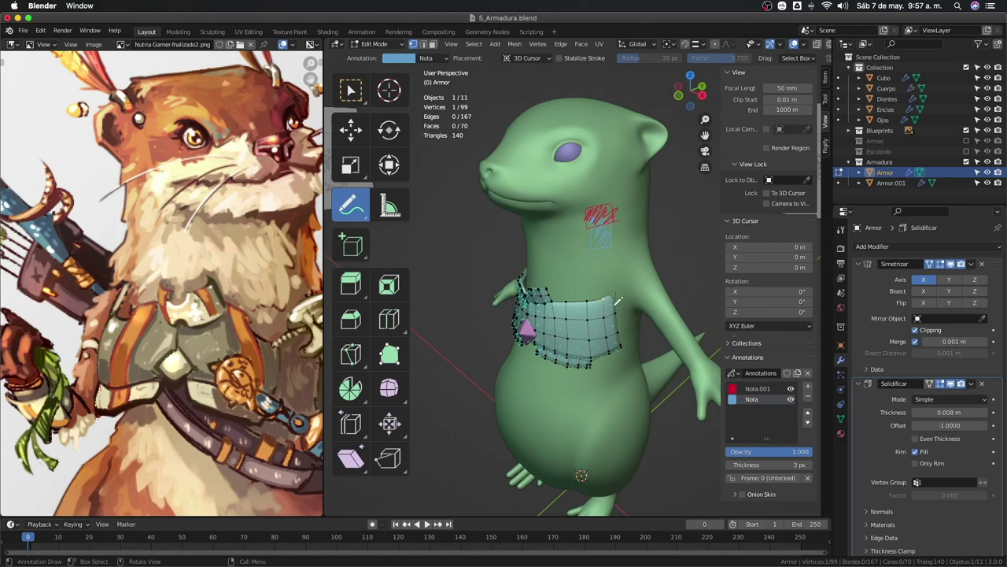
left_click(807, 400)
left_click(808, 400)
Slide the selected armor side vertices along their edges.
scroll(799, 411, "up", 2)
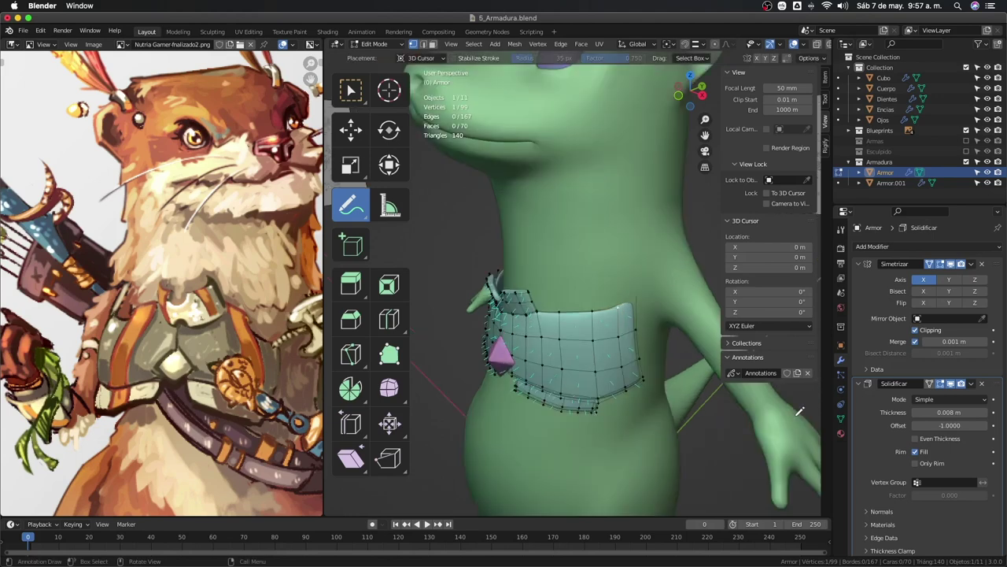
middle_click_drag(800, 411, 570, 321)
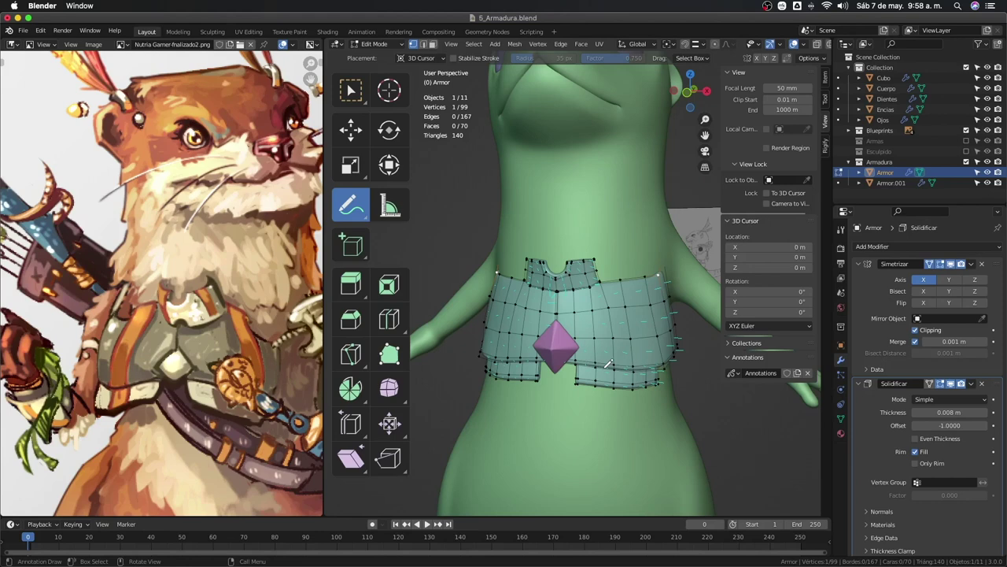
scroll(608, 363, "down", 3)
mouse_move(608, 363)
middle_mouse_down()
mouse_move(557, 346)
mouse_move(587, 298)
middle_mouse_up()
scroll(586, 298, "up", 3)
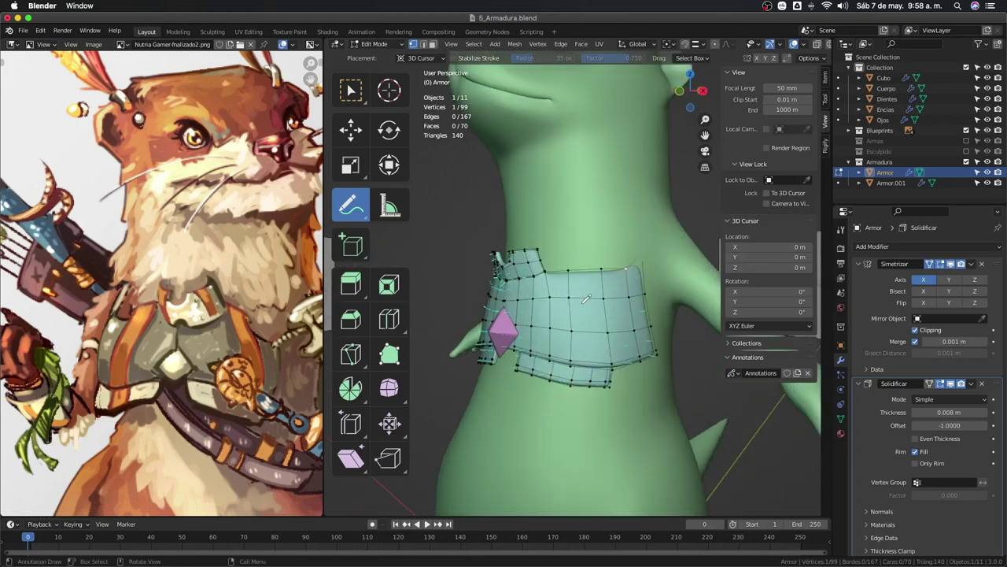
left_click(351, 89)
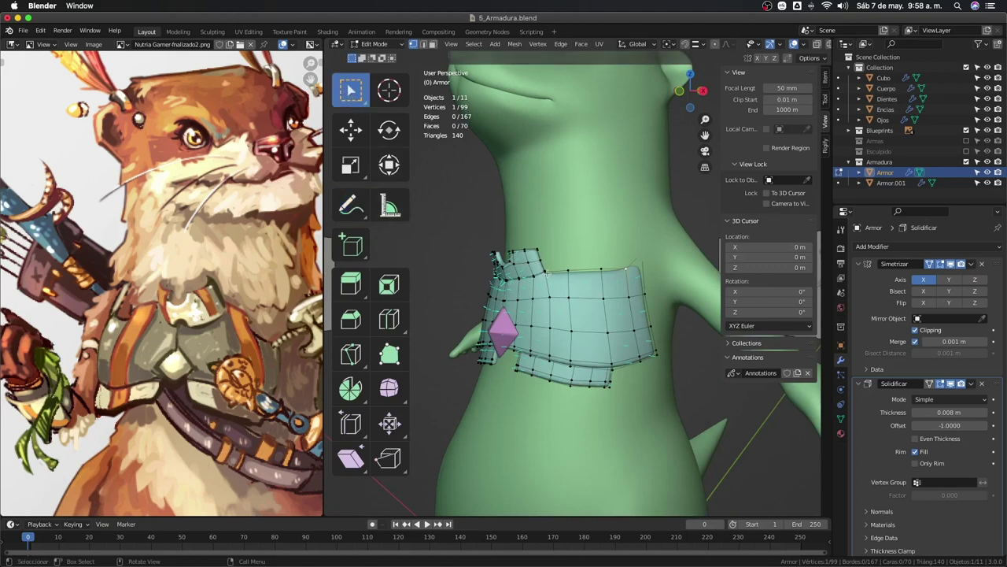
key("shift+v")
left_click(579, 320)
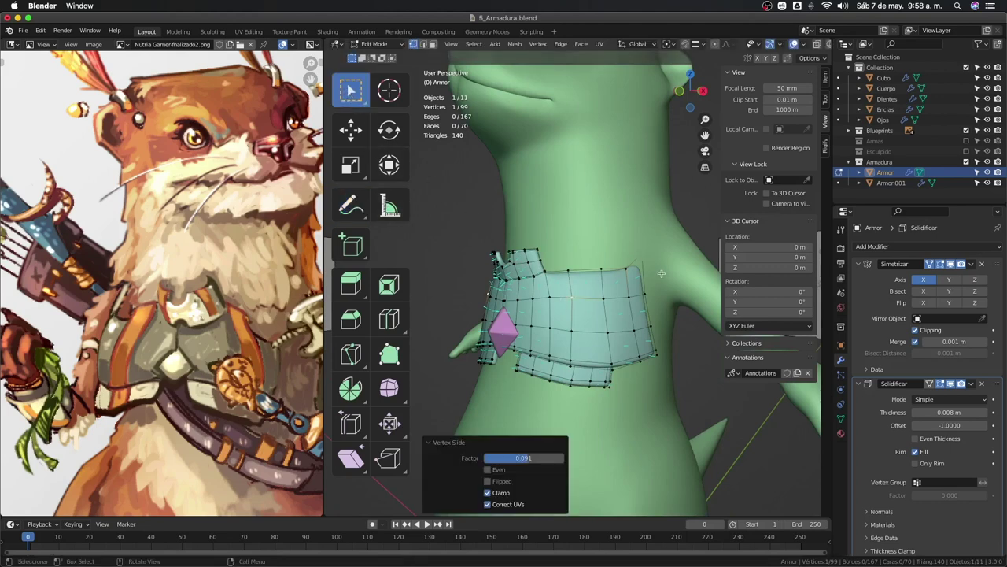
Move the selected vertices along Y in two adjustments.
mouse_move(578, 320)
middle_mouse_down()
mouse_move(596, 382)
mouse_move(657, 379)
mouse_move(621, 293)
middle_mouse_up()
key("g")
key("y")
left_click(573, 315)
key("g")
key("y")
left_click(608, 386)
Shift the vertices along X, then nudge them freely into place.
key("g")
key("x")
left_click(660, 381)
key("g")
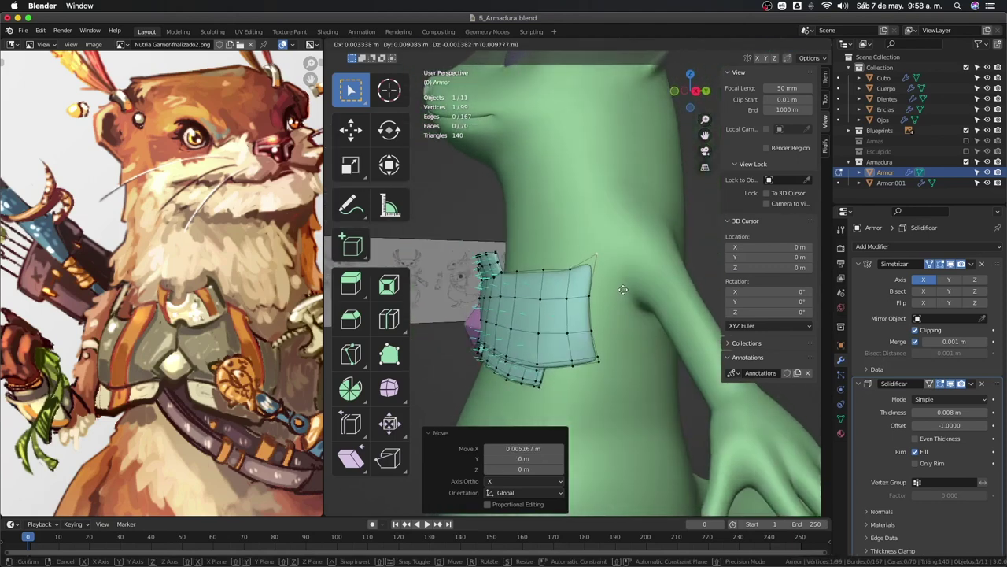
left_click(594, 297)
key("g")
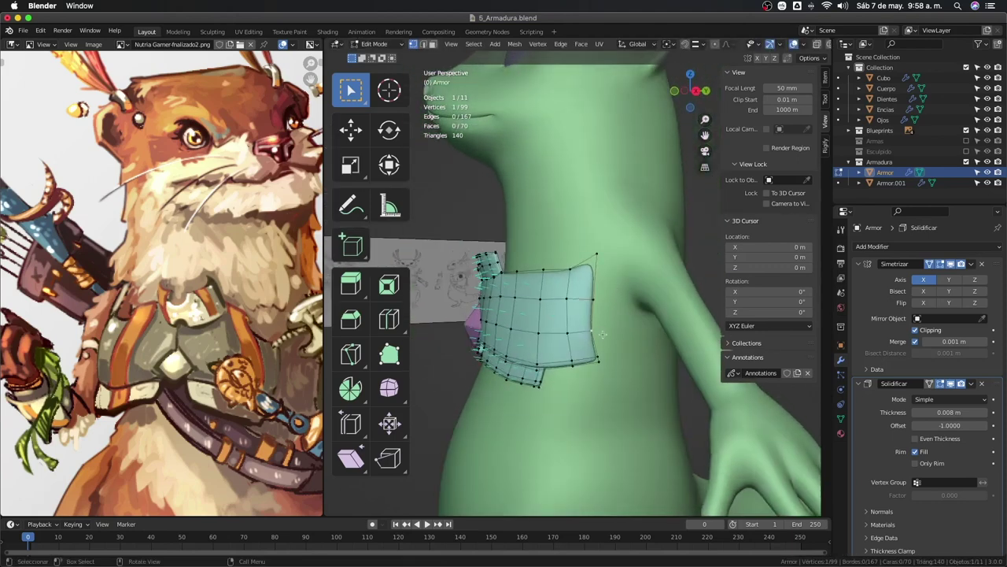
left_click(594, 332)
Add an edge loop across the armor side and return to Object Mode.
key("ctrl+r")
left_click(594, 332)
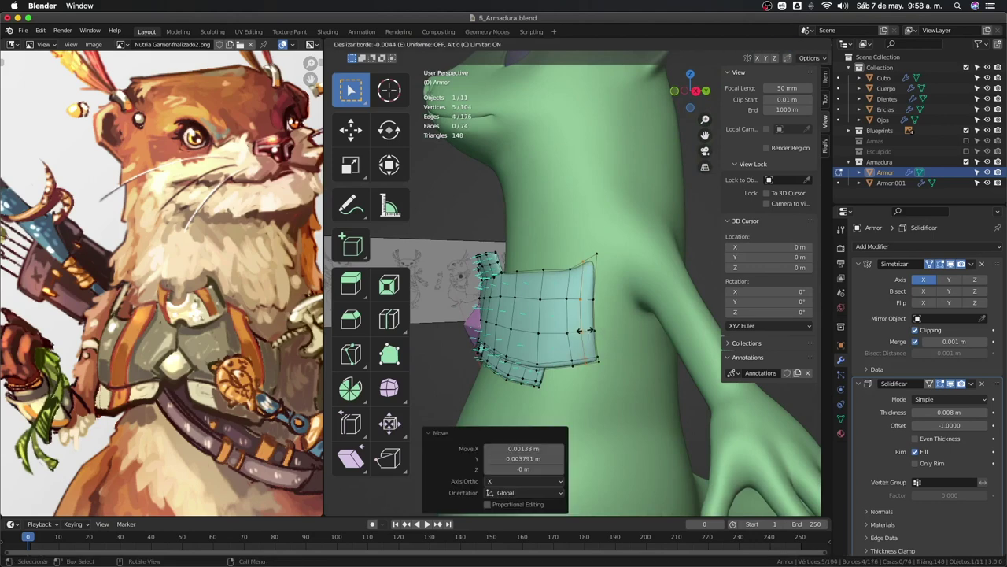
left_click(595, 331)
key("Tab")
scroll(600, 327, "down", 5)
Switch the viewport to wireframe and zoom in close on the armor.
key("z")
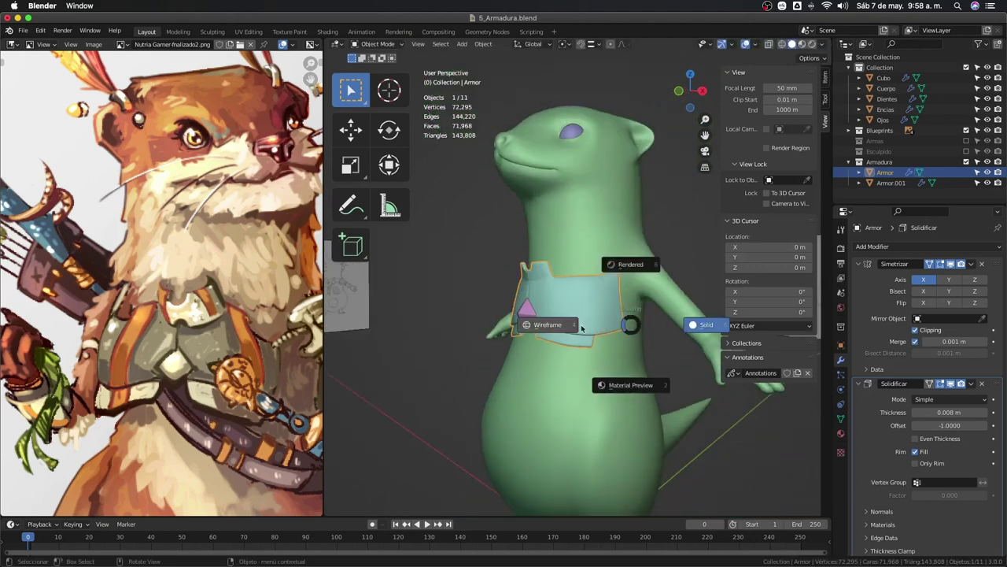
left_click(550, 321)
scroll(587, 291, "up", 4)
mouse_move(591, 286)
middle_mouse_down()
mouse_move(603, 267)
mouse_move(661, 292)
mouse_move(603, 248)
middle_mouse_up()
Box-select the armor's top edge, then move and rotate it.
key("Tab")
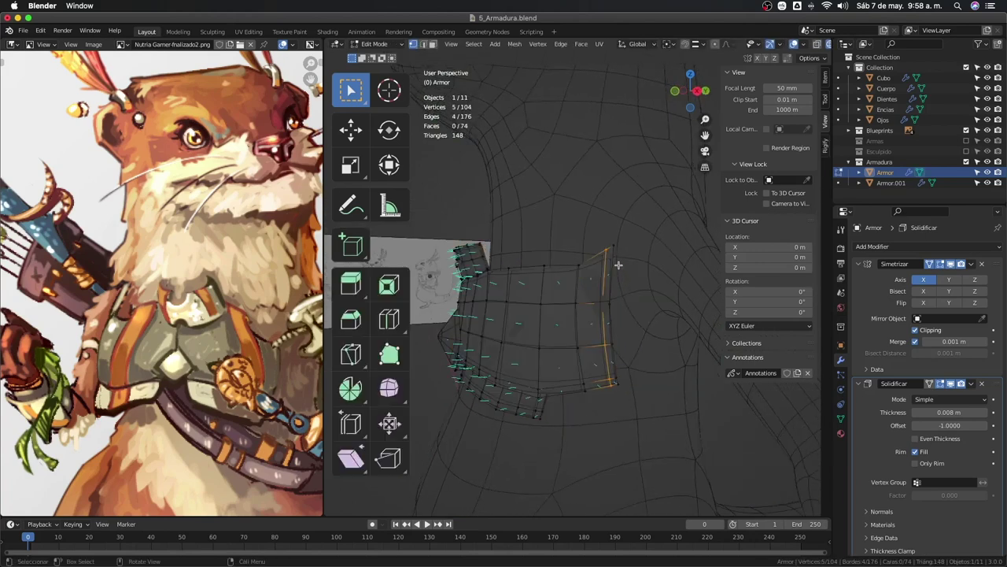
key("b")
left_click_drag(603, 247, 622, 262)
key("g")
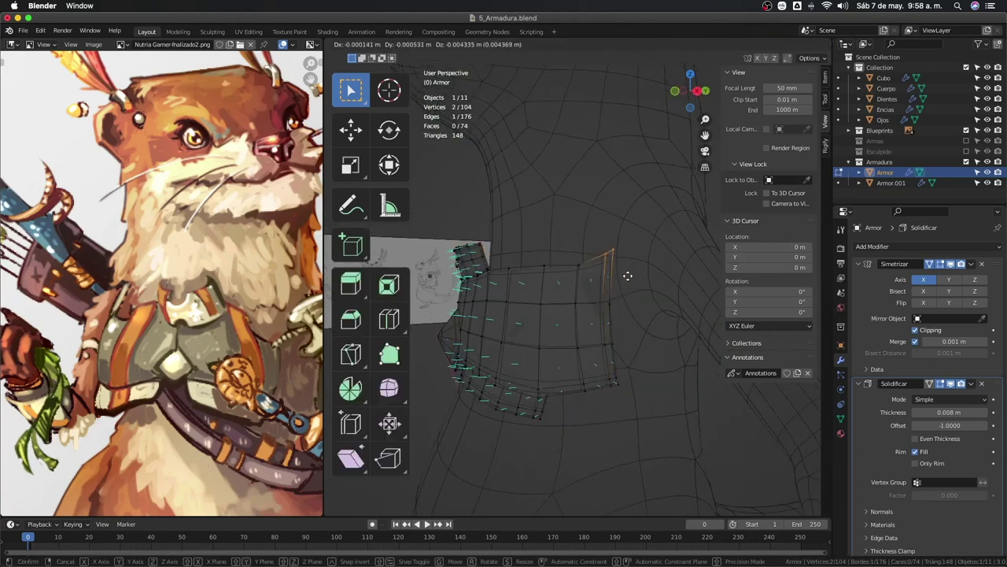
left_click(625, 274)
key("r")
left_click(644, 262)
Move a single armor vertex, then return to Object Mode with solid shading.
left_click(579, 271)
key("g")
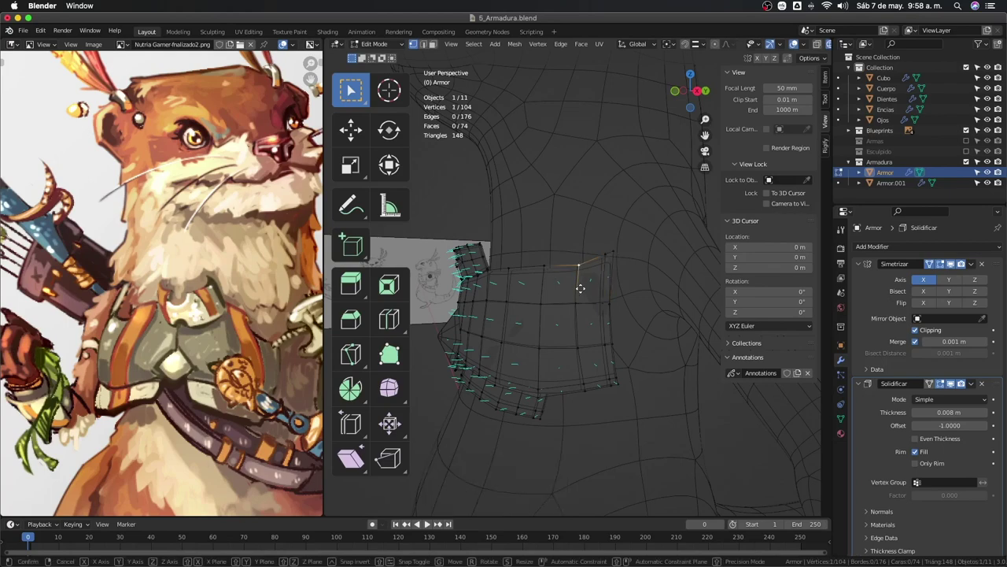
left_click(580, 283)
scroll(573, 297, "down", 2)
scroll(573, 296, "down", 3)
middle_click_drag(573, 297, 669, 346)
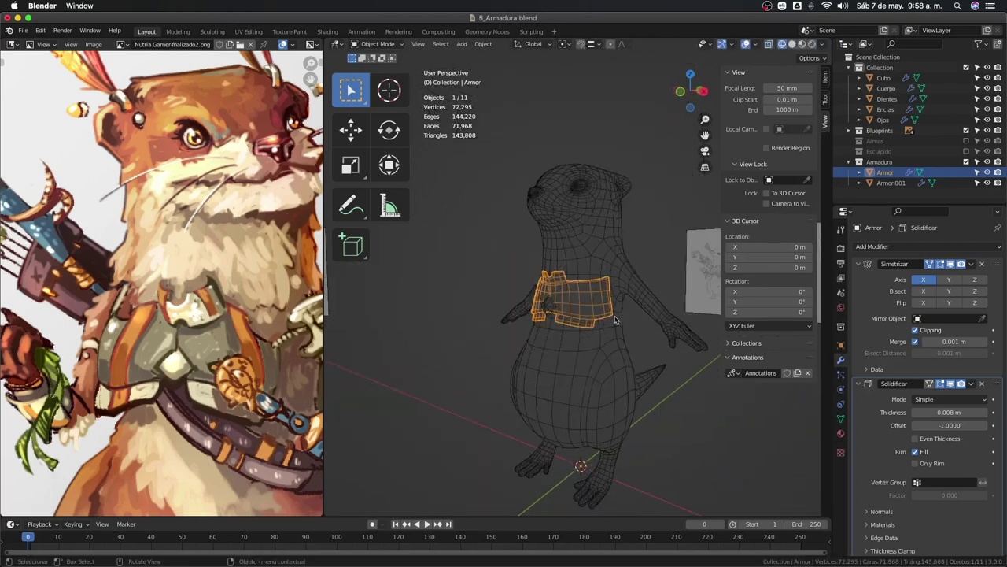
key("Tab")
key("shift+z")
scroll(664, 347, "up", 2)
scroll(624, 328, "up", 2)
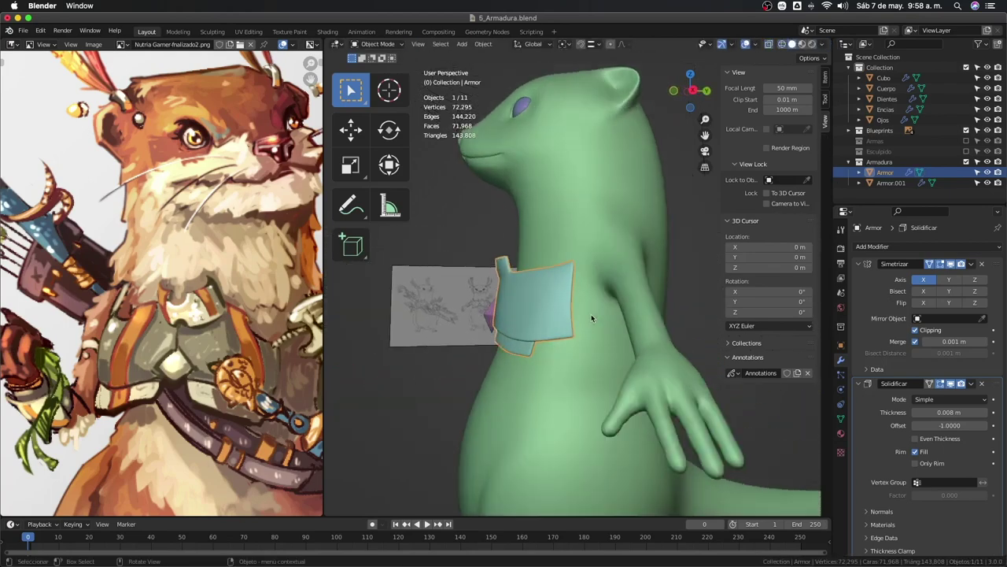
scroll(591, 314, "up", 2)
scroll(599, 334, "up", 1)
Nudge the selected armor vertices slightly along X and then along Y.
key("Tab")
mouse_move(671, 313)
middle_mouse_down()
mouse_move(619, 331)
mouse_move(610, 287)
middle_mouse_up()
left_click(612, 275, "shift")
key("g")
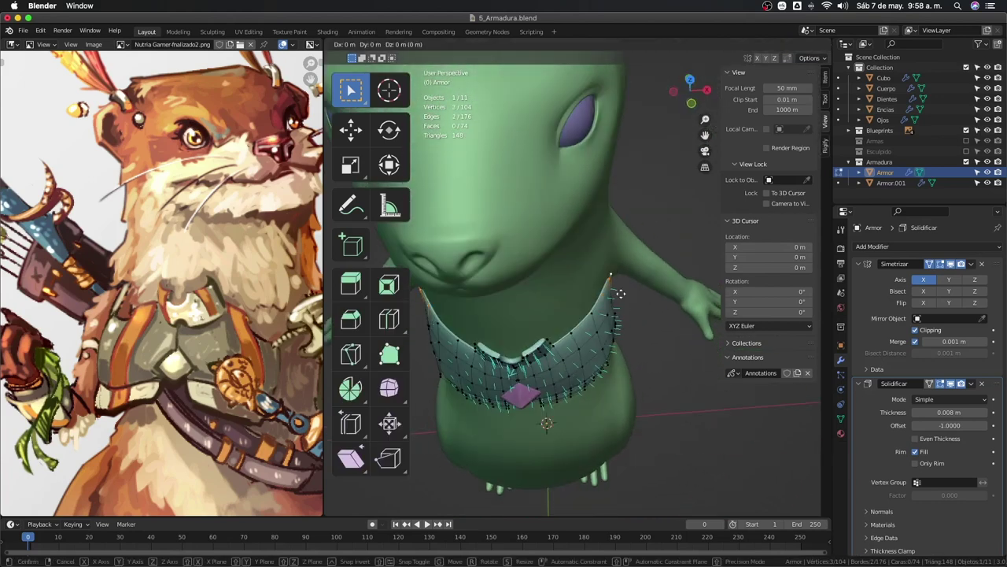
key("x")
left_click(621, 299)
middle_click_drag(622, 299, 606, 291)
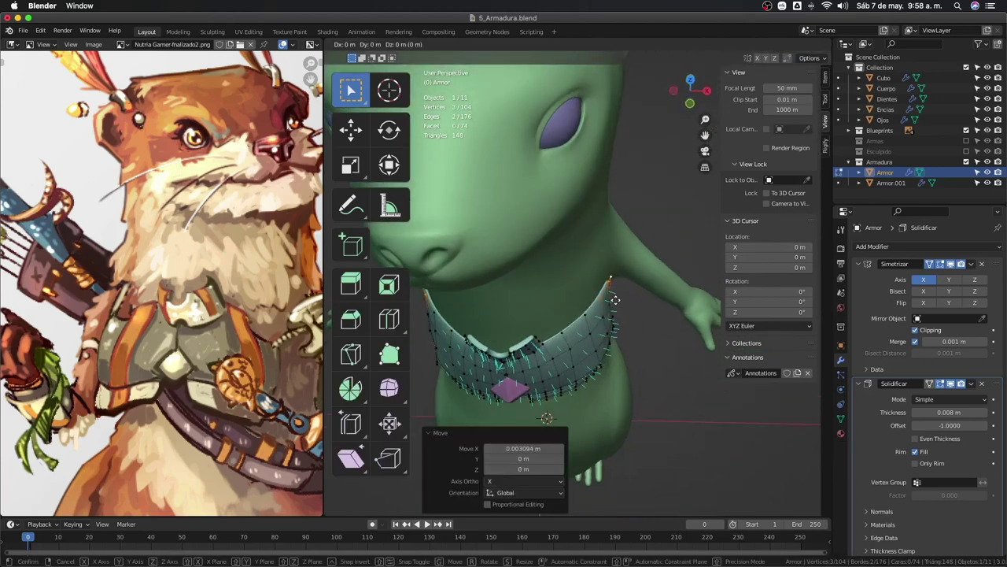
key("g")
key("y")
left_click(602, 295)
Select two side-edge vertices and move them sideways along X.
scroll(580, 282, "up", 2)
scroll(583, 291, "up", 2)
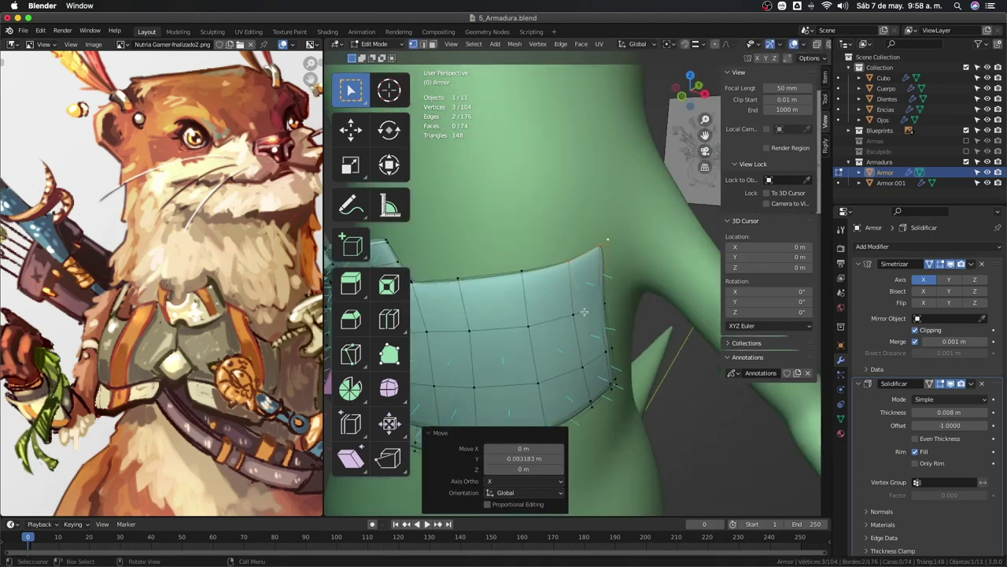
scroll(590, 313, "up", 1)
left_click(598, 309)
left_click(607, 240, "shift")
mouse_move(607, 239)
middle_mouse_down()
mouse_move(633, 327)
mouse_move(567, 306)
middle_mouse_up()
key("g")
key("x")
left_click(636, 329)
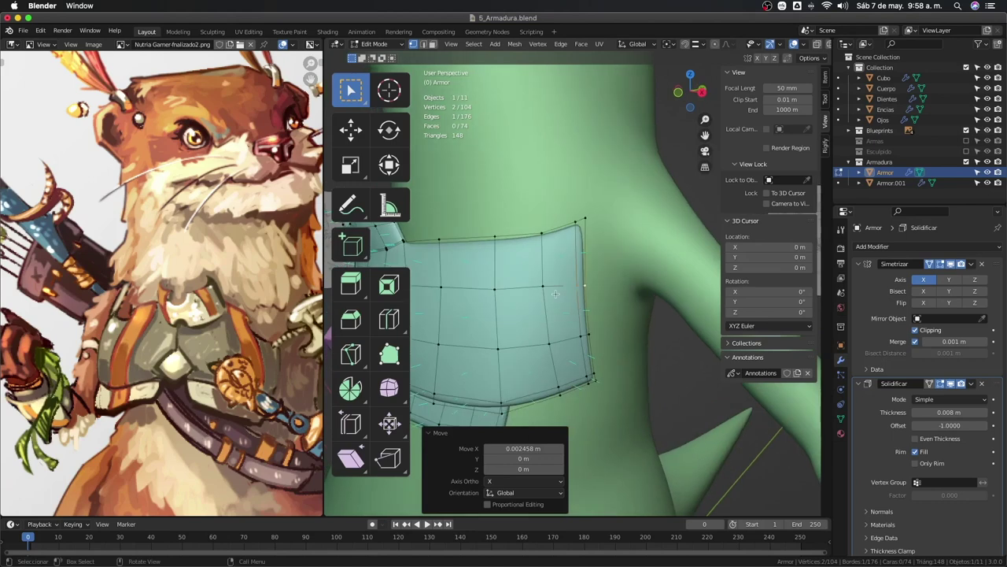
Vertex-slide one side vertex 0.032, then exit to Object Mode and deselect.
left_click(545, 287)
key("shift+v")
left_click(569, 335)
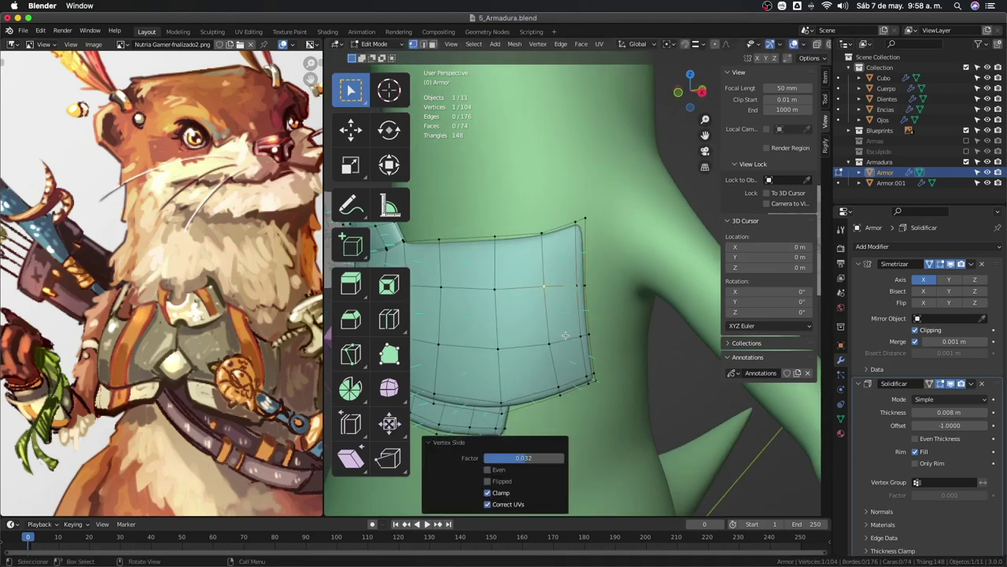
key("Tab")
scroll(557, 338, "down", 5)
scroll(557, 338, "down", 2)
middle_click_drag(557, 336, 607, 385)
key("alt+a")
scroll(579, 278, "up", 2)
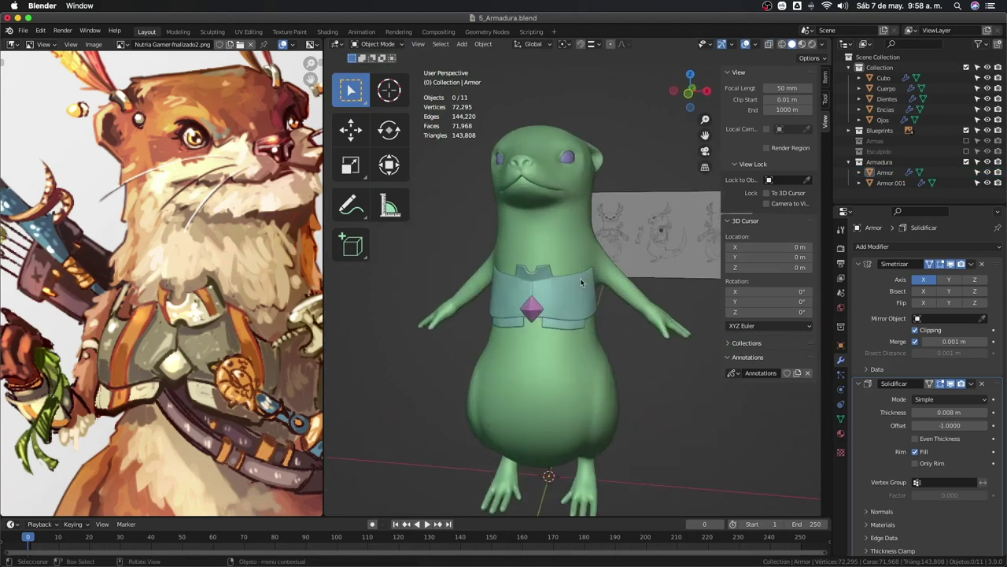
Select the armor plate in front view and enter Edit Mode.
key("KP_1")
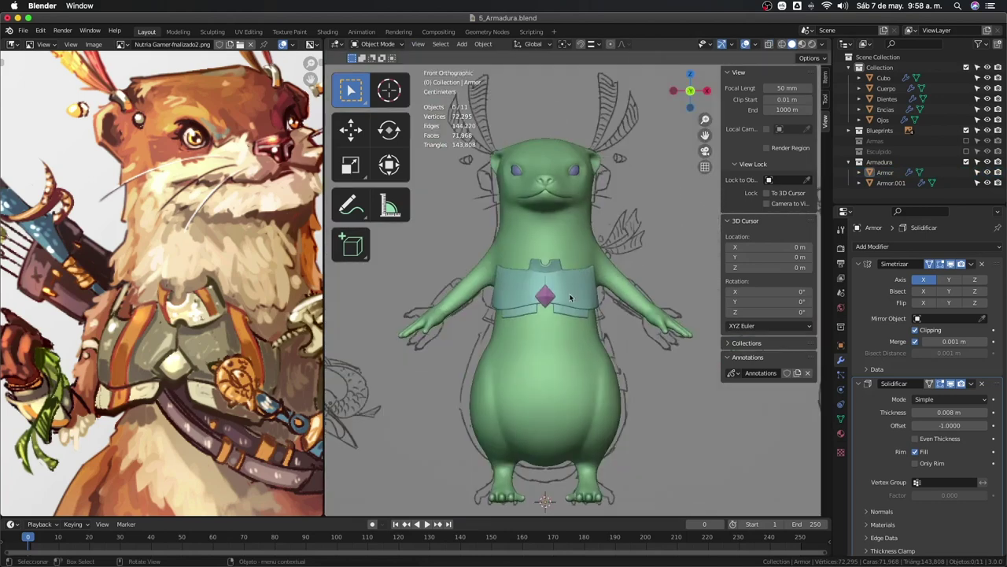
scroll(580, 277, "up", 2)
scroll(582, 303, "up", 3)
left_click(590, 312)
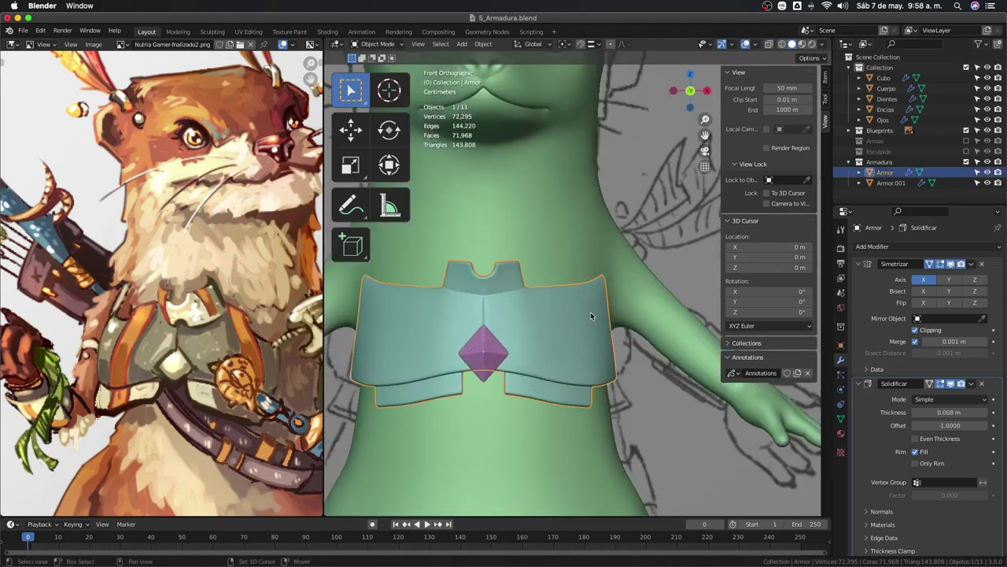
key("Tab")
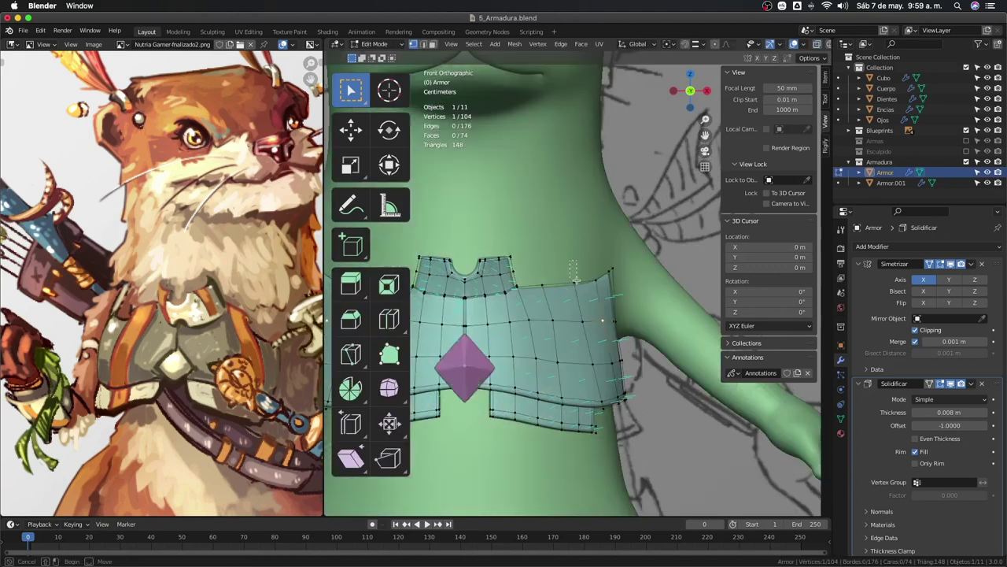
Raise the vertex slightly along Z twice, then leave Edit Mode and deselect.
key("g")
key("z")
left_click(586, 267)
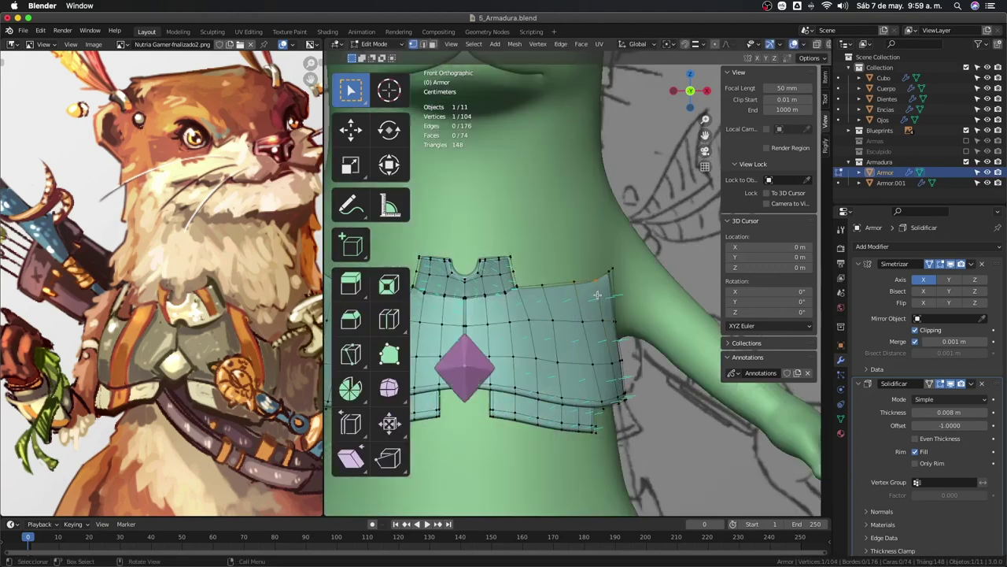
key("g")
key("z")
left_click(598, 292)
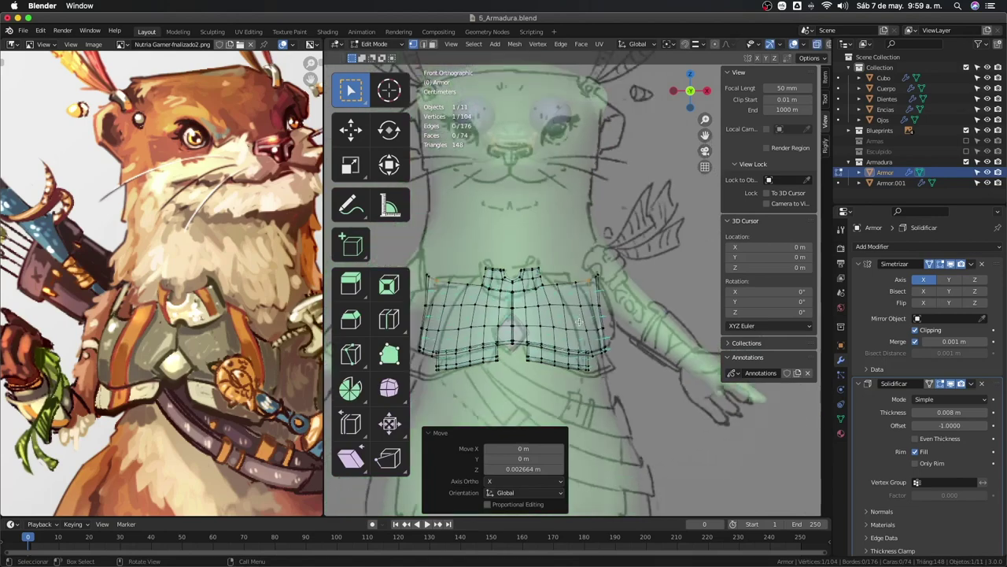
mouse_move(551, 338)
middle_mouse_down()
mouse_move(561, 344)
mouse_move(578, 313)
mouse_move(629, 407)
middle_mouse_up()
key("Tab")
scroll(588, 359, "down", 4)
left_click(629, 407)
Frame the otter in front view and open the Add menu for curves.
scroll(629, 407, "up", 3)
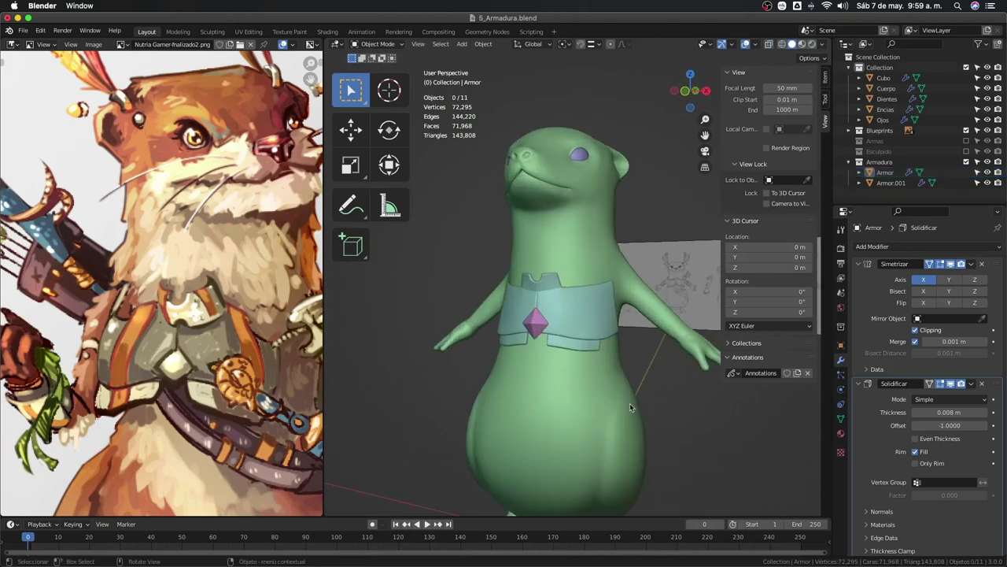
key("KP_1")
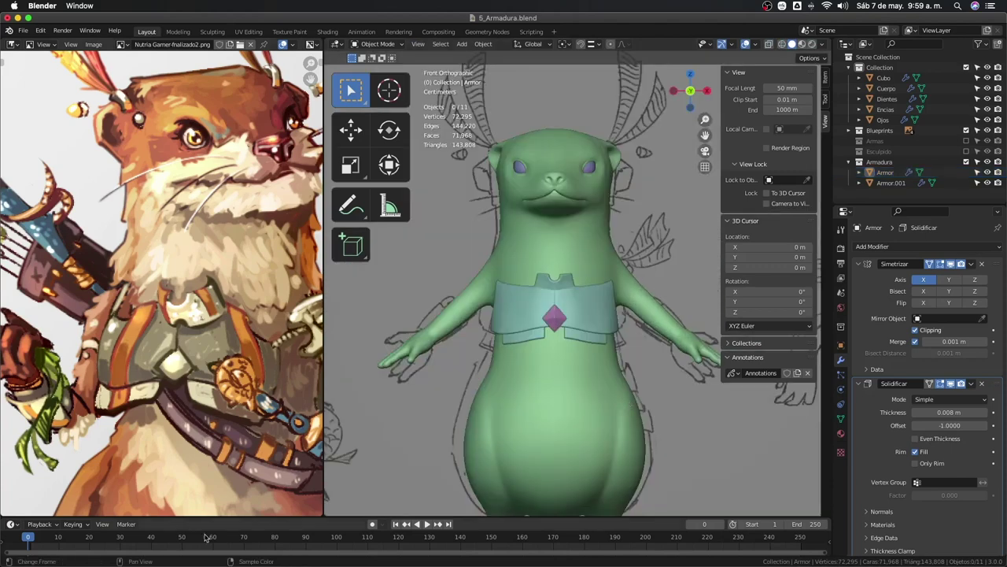
mouse_move(241, 458)
middle_mouse_down()
mouse_move(138, 376)
mouse_move(185, 382)
middle_mouse_up()
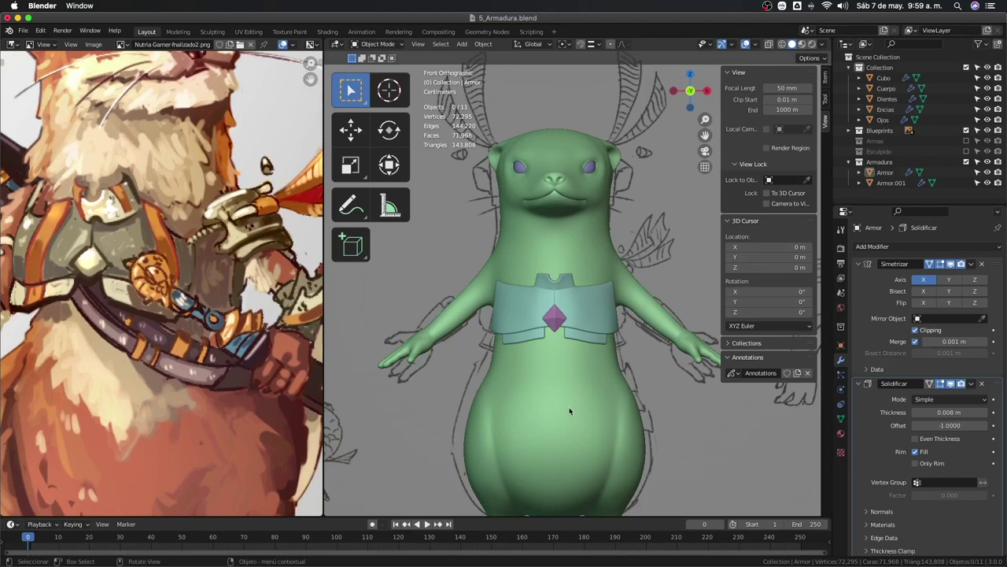
middle_click_drag(569, 407, 568, 321, "shift")
key("shift+a")
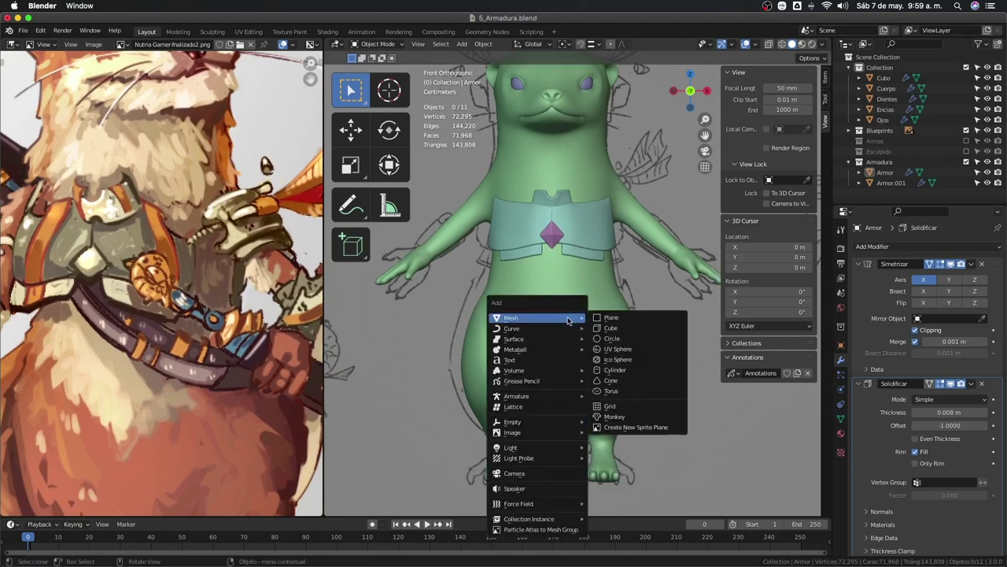
mouse_move(535, 328)
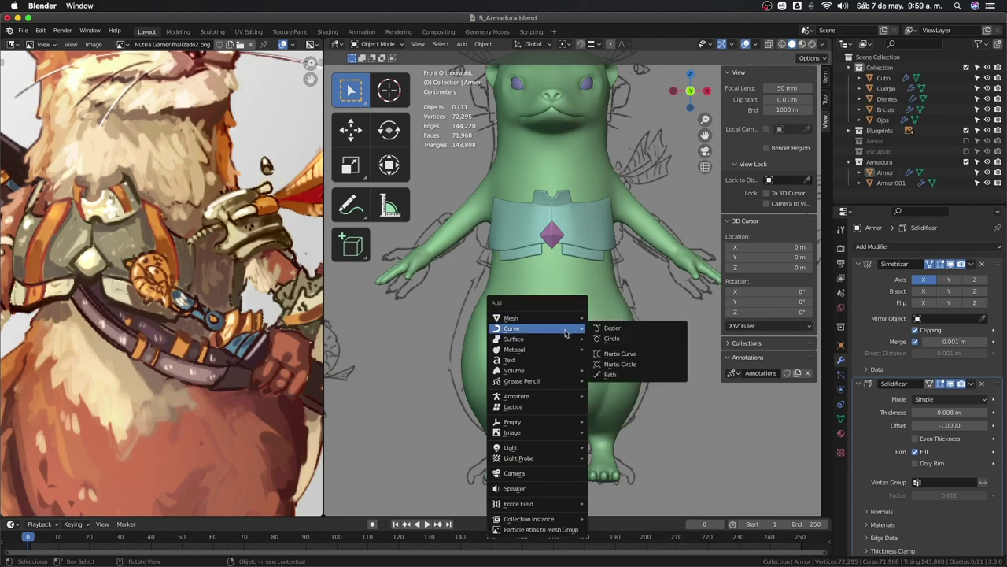
Add a Bézier curve to the scene and enter Edit Mode on its points.
left_click(614, 328)
scroll(560, 358, "down", 3)
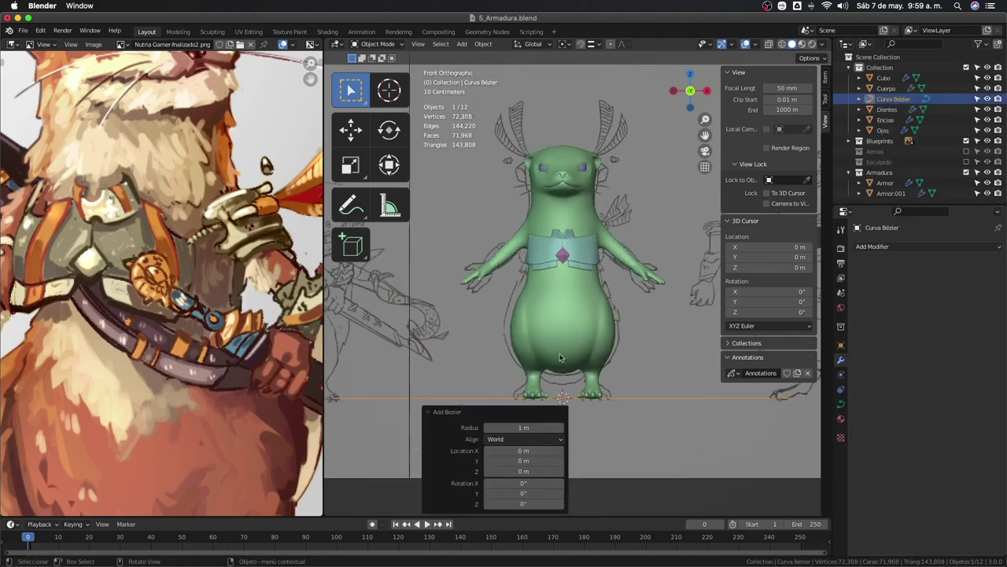
key("Tab")
scroll(560, 358, "down", 3)
Move the curve points up beside the otter, undoing the last misplaced move.
key("g")
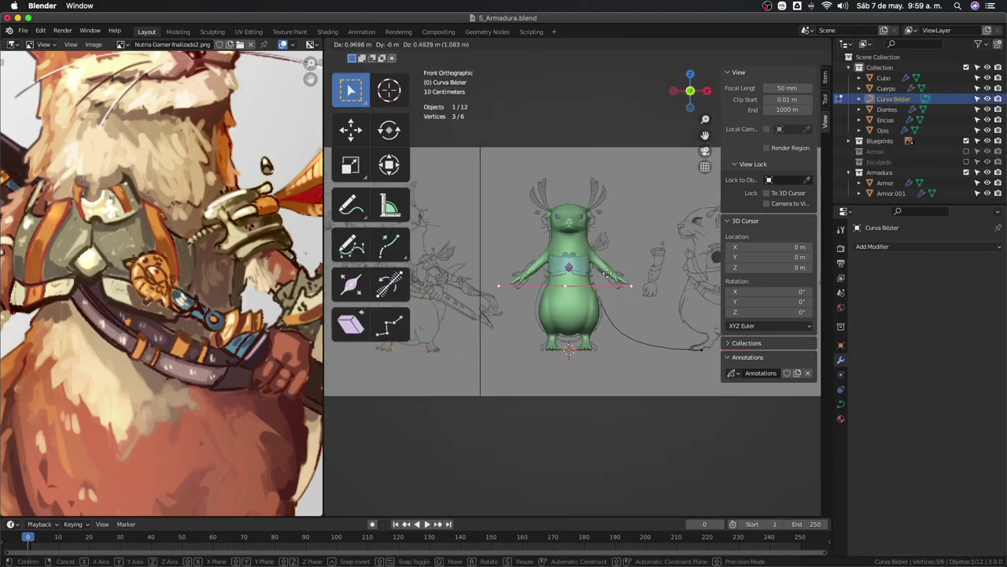
left_click(598, 271)
key("r")
key("Escape")
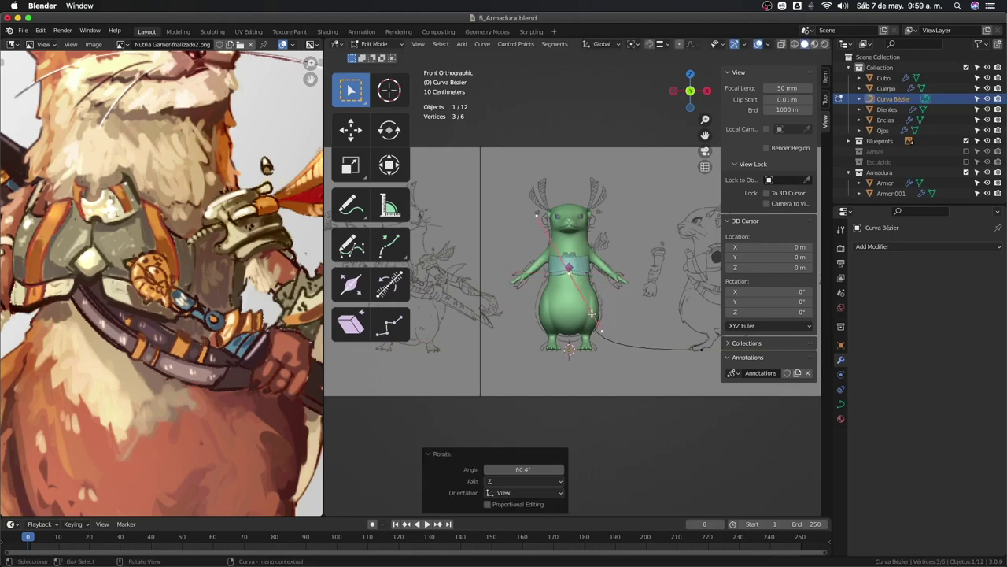
key("g")
left_click(594, 319)
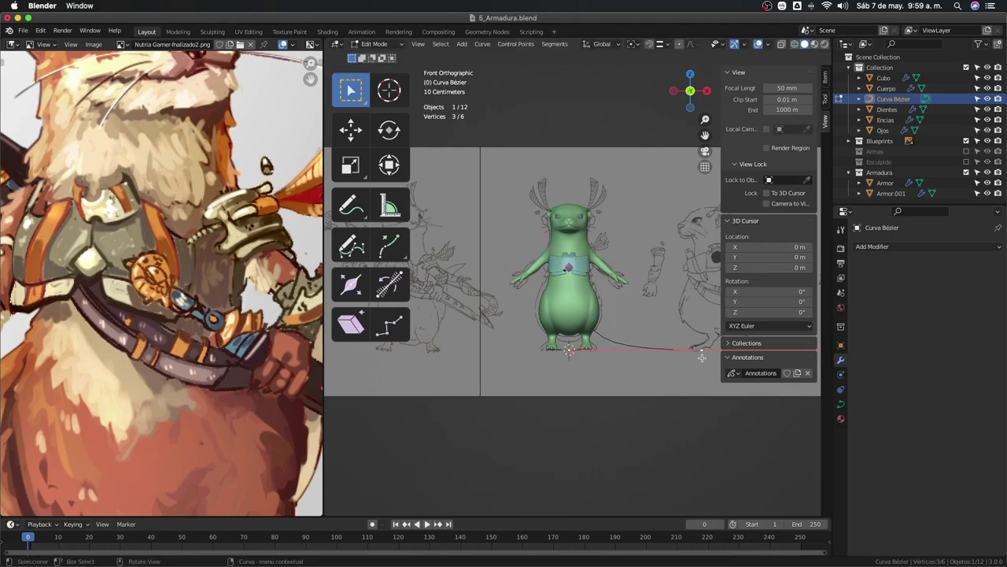
middle_click_drag(705, 360, 611, 375)
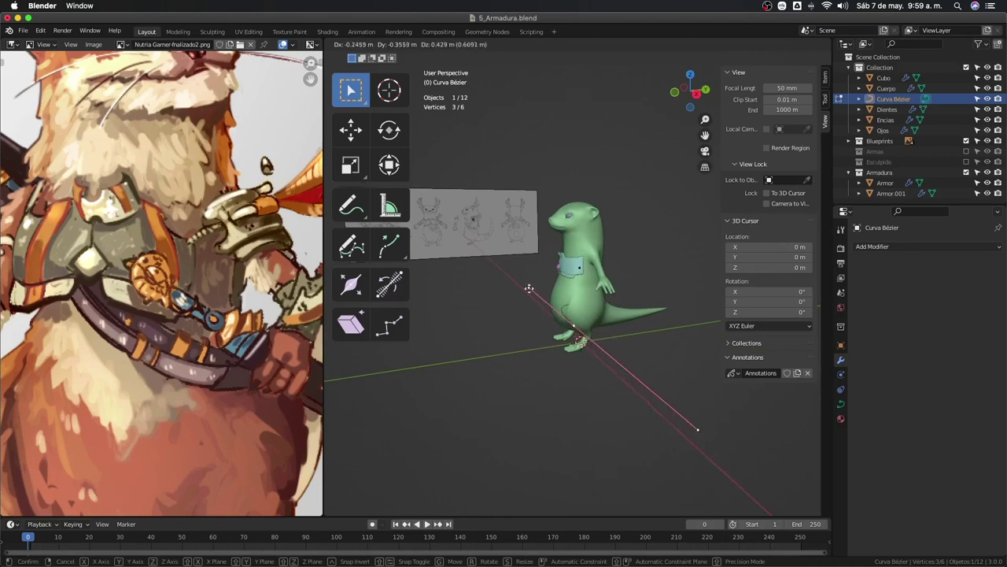
left_click(526, 272)
middle_click_drag(525, 272, 592, 260)
key("ctrl+z")
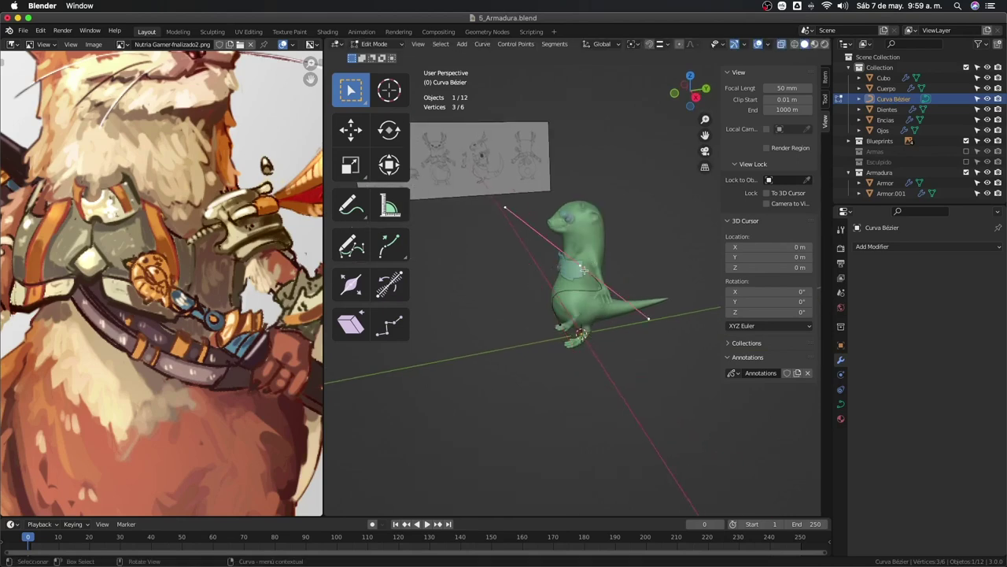
From top view, rotate the curve around the otter's body, scale it to 0.4 and reposition it.
key("KP_7")
key("r")
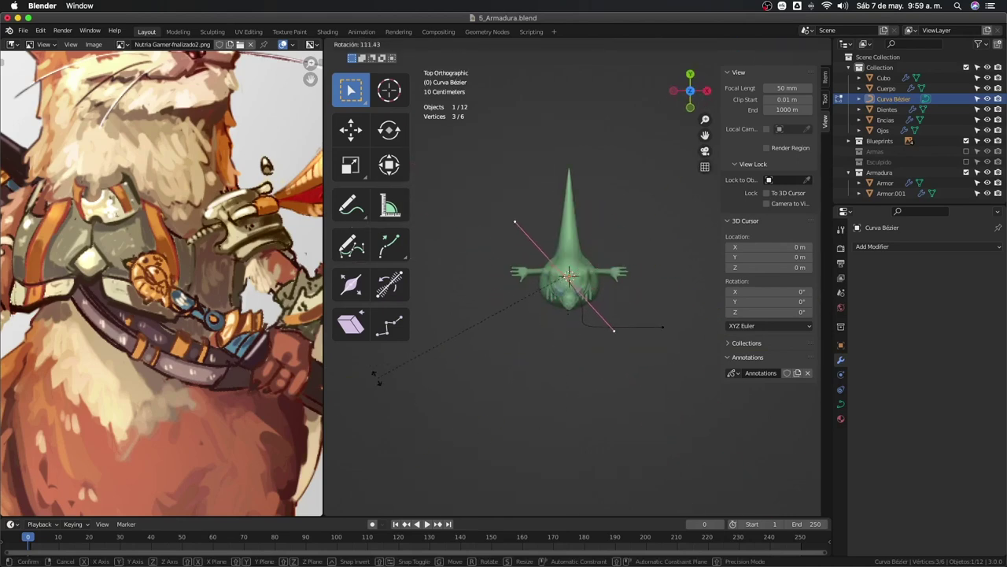
left_click(377, 377)
type("s.4")
key("Return")
key("g")
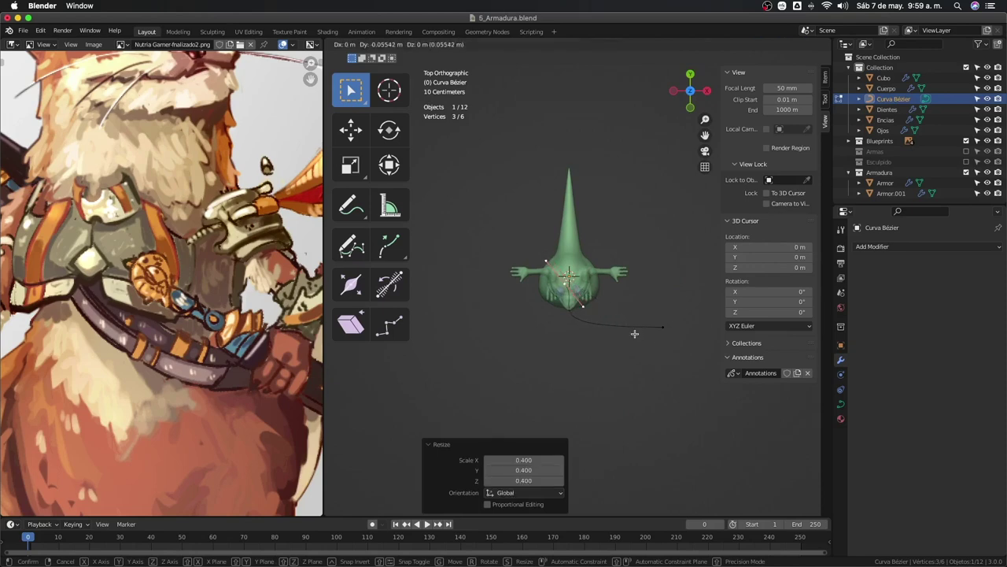
left_click(634, 333)
scroll(650, 351, "up", 1)
Select one end point of the curve and move it toward the otter's chest, checking in front view.
left_click(685, 352)
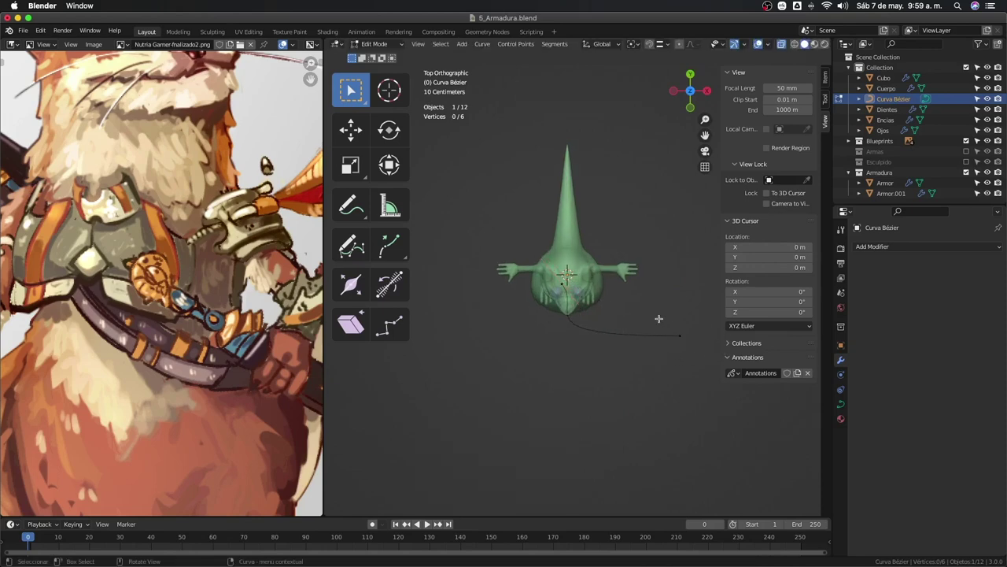
left_click(679, 335)
middle_click_drag(680, 335, 670, 345)
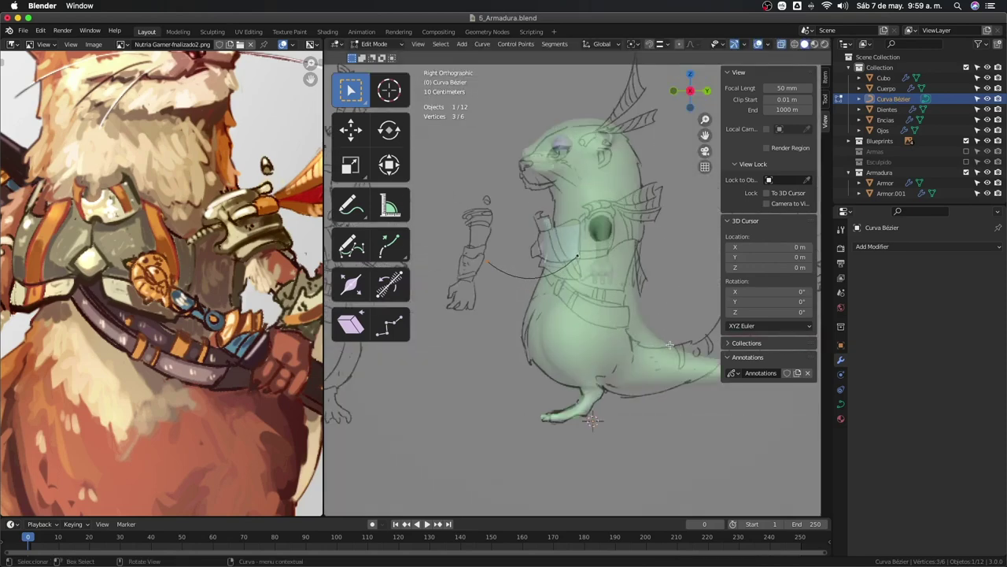
key("g")
left_click(653, 322)
key("alt+z")
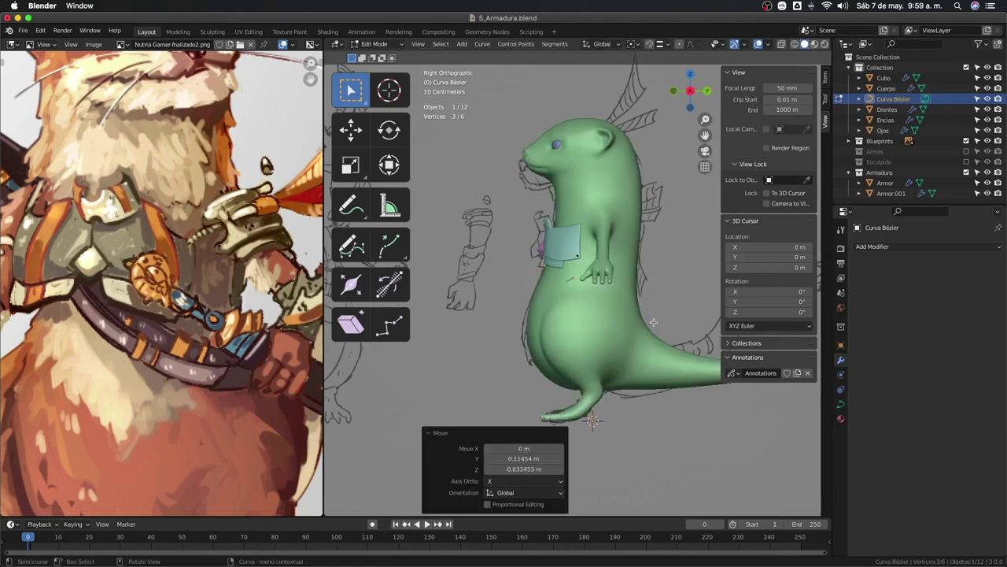
key("KP_1")
key("alt+z")
scroll(661, 307, "up", 2)
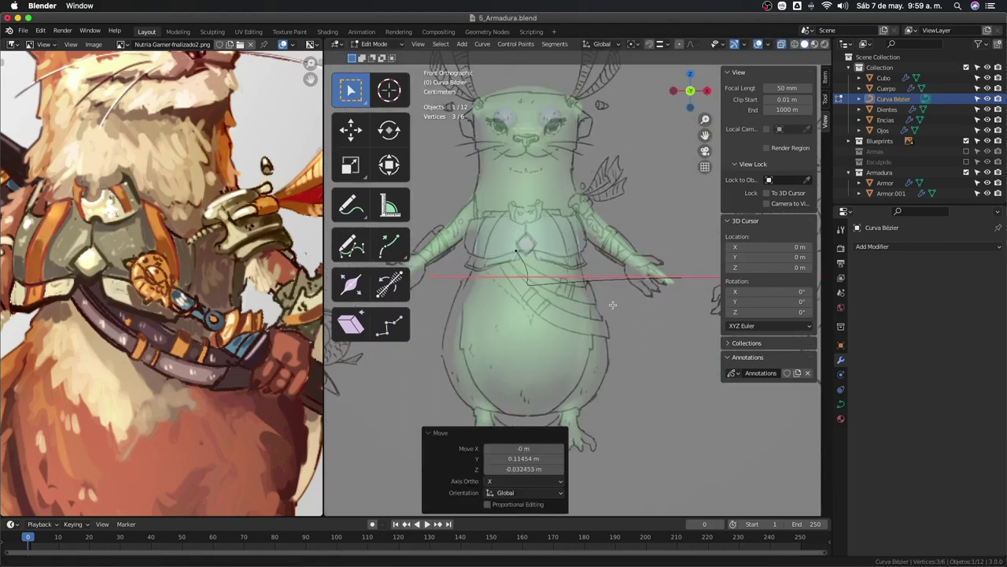
key("g")
left_click(659, 359)
Scale the selected point and drag its handle across the torso, finishing in top view.
key("s")
left_click(621, 307)
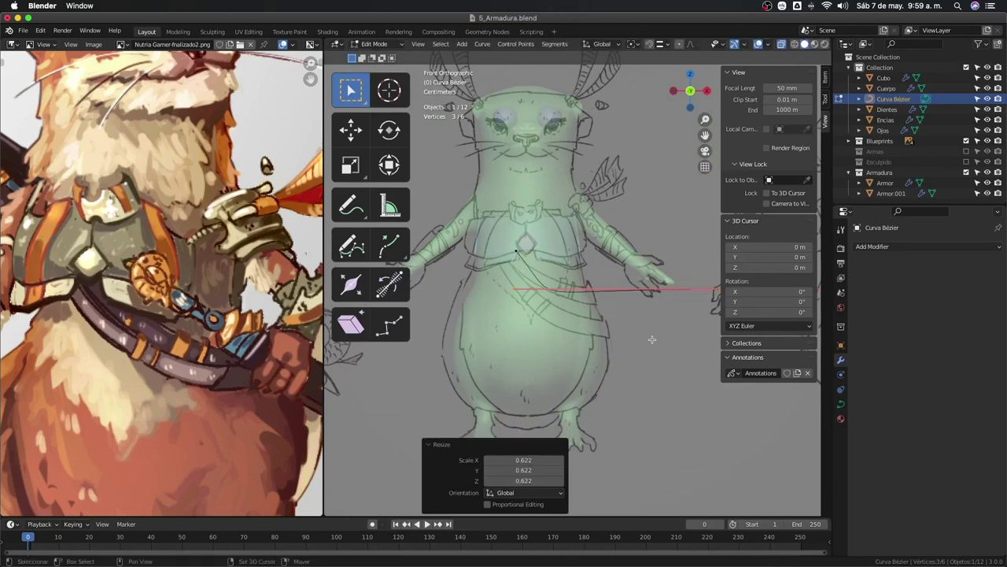
key("g")
mouse_move(622, 306)
middle_mouse_down("shift")
mouse_move(496, 319)
mouse_move(588, 347)
middle_mouse_up("shift")
left_click(510, 346)
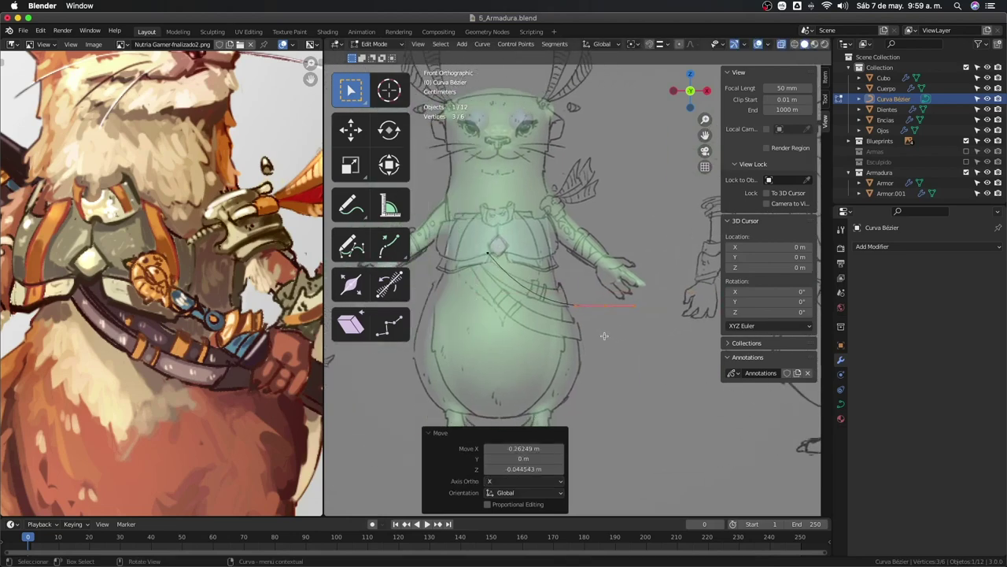
key("alt+z")
key("alt+z")
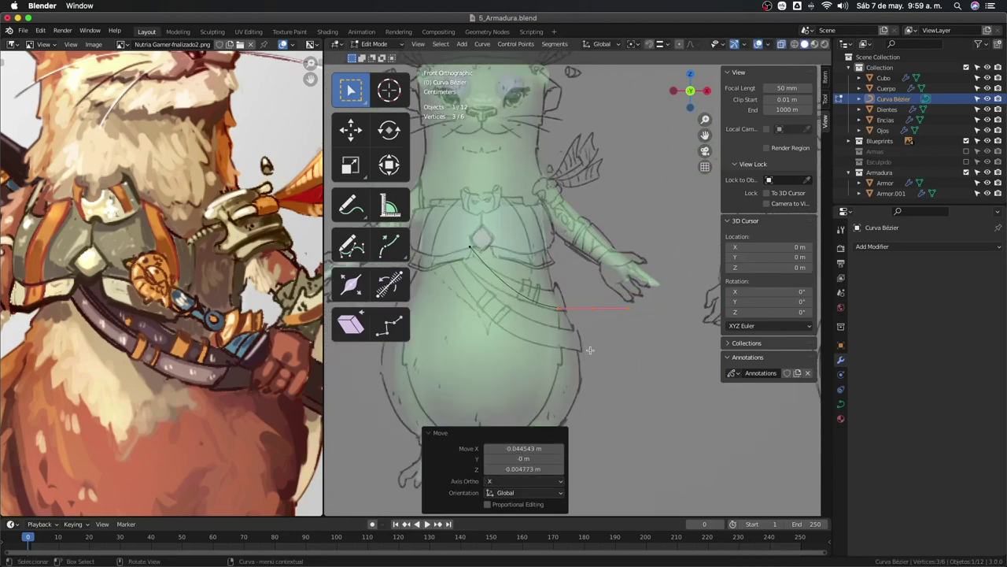
key("alt+z")
middle_click_drag(589, 347, 554, 349)
key("KP_7")
key("alt+z")
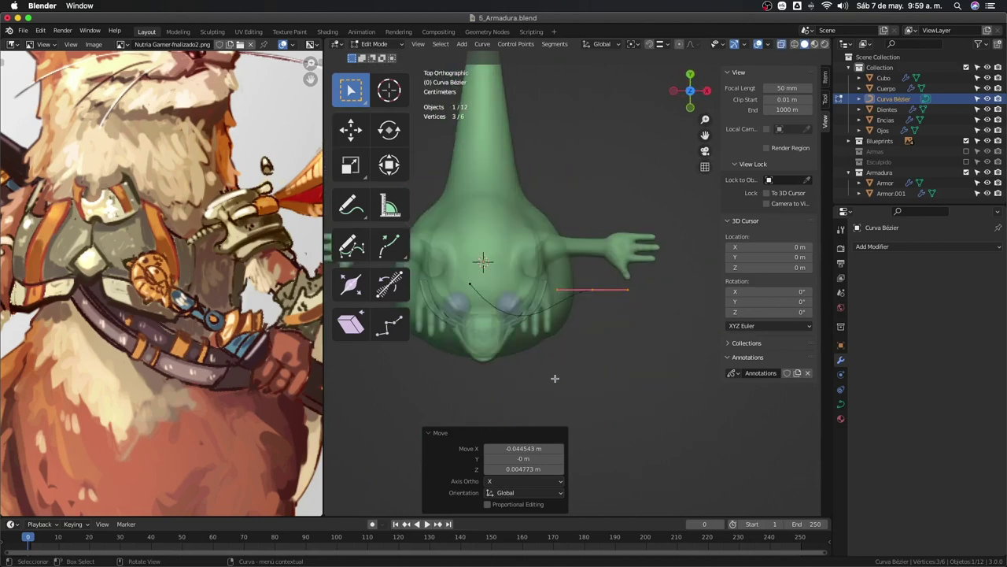
Rotate the curve handle by -68.7° and shift it to a new position.
key("r")
left_click(665, 385)
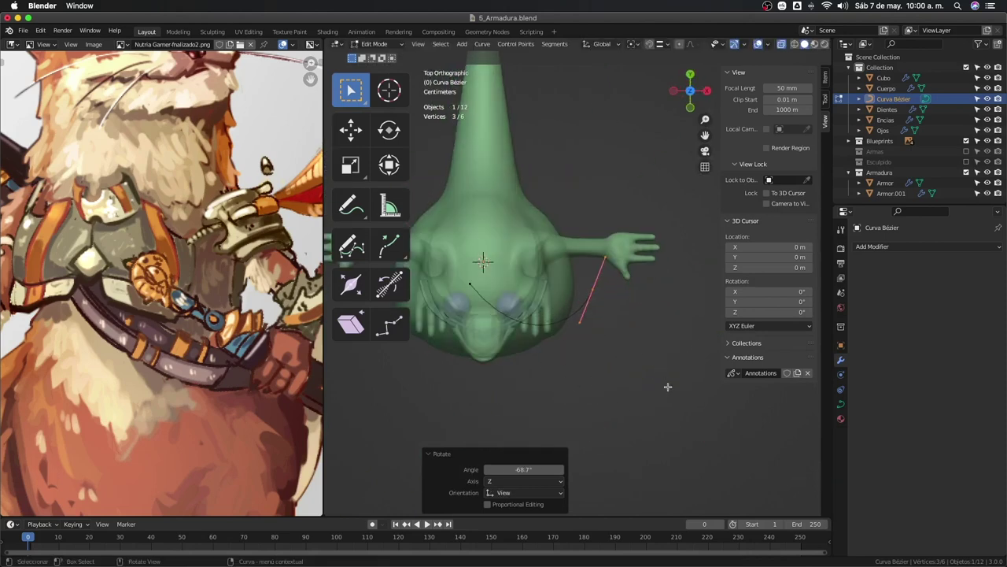
key("g")
left_click(642, 383)
key("alt+z")
Select the other control point and move it along Y around the otter's side.
key("alt+z")
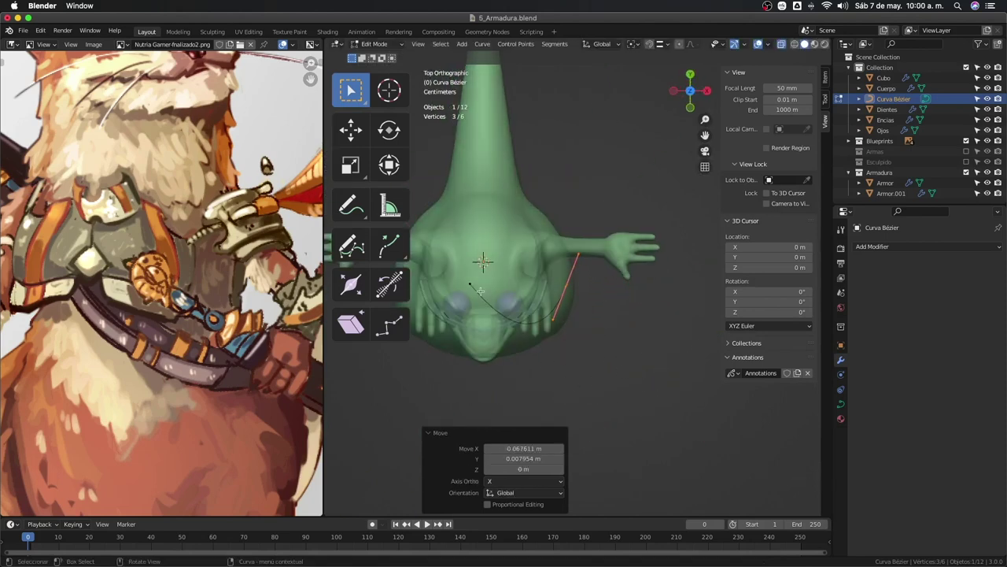
left_click(472, 284)
key("alt+z")
key("g")
key("y")
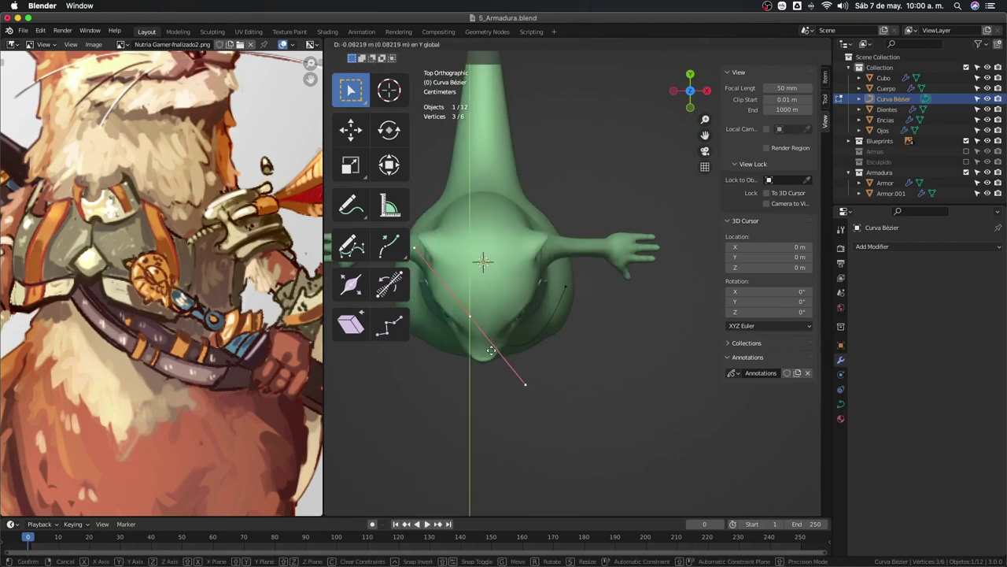
left_click(490, 350)
middle_click_drag(491, 351, 553, 268)
key("g")
key("y")
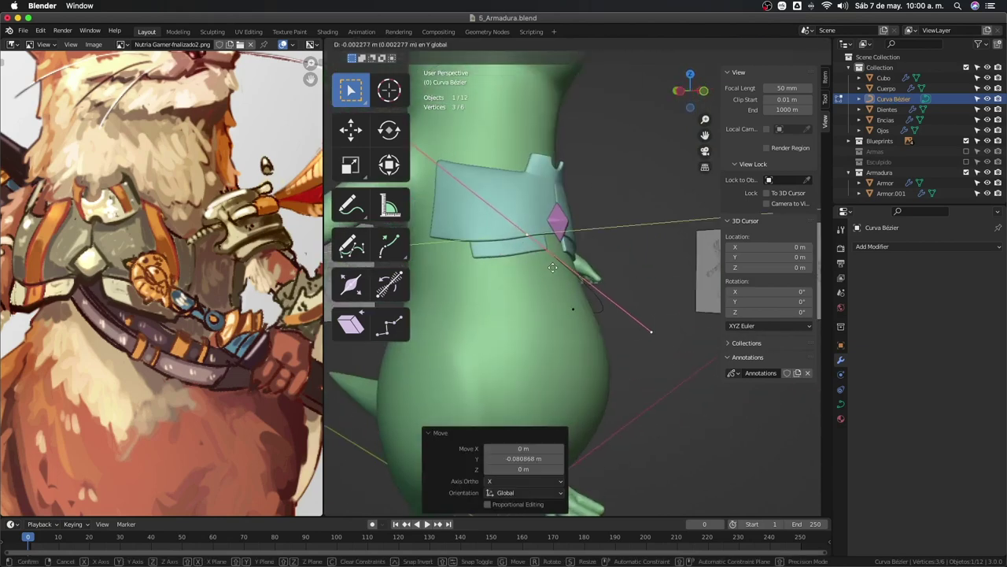
left_click(669, 328)
mouse_move(669, 328)
middle_mouse_down()
mouse_move(632, 269)
mouse_move(639, 311)
middle_mouse_up()
key("g")
key("y")
left_click(628, 272)
Try a 22.7° Z-axis rotation of the points, then undo it after checking the side view.
key("s")
key("Escape")
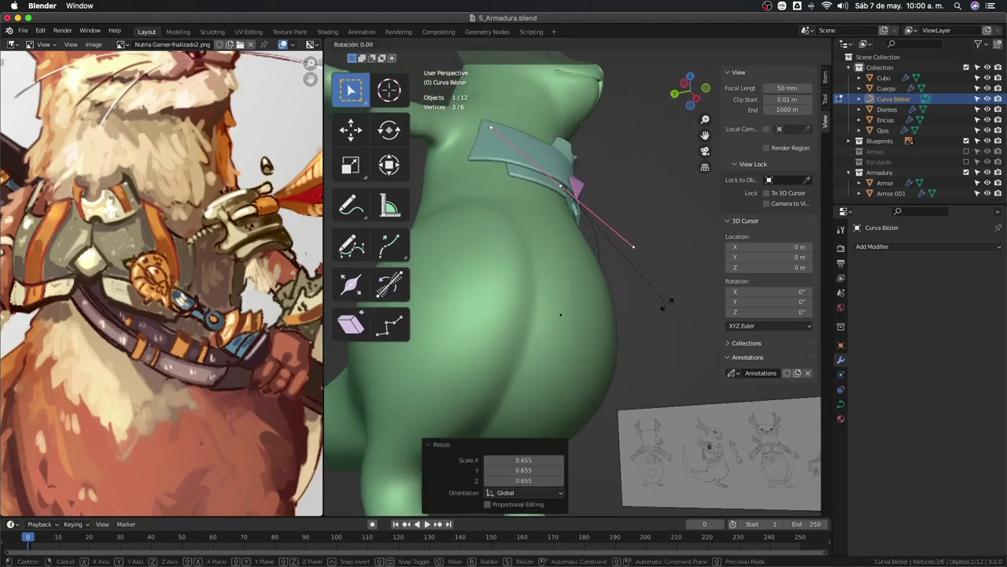
key("r")
key("z")
left_click(609, 299)
mouse_move(610, 299)
middle_mouse_down()
mouse_move(564, 370)
mouse_move(544, 359)
middle_mouse_up()
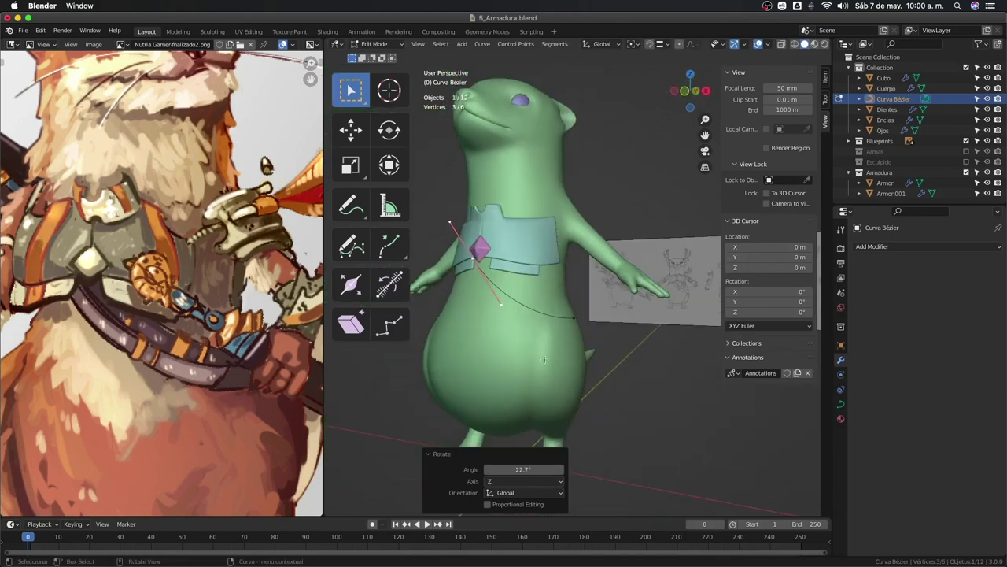
key("KP_3")
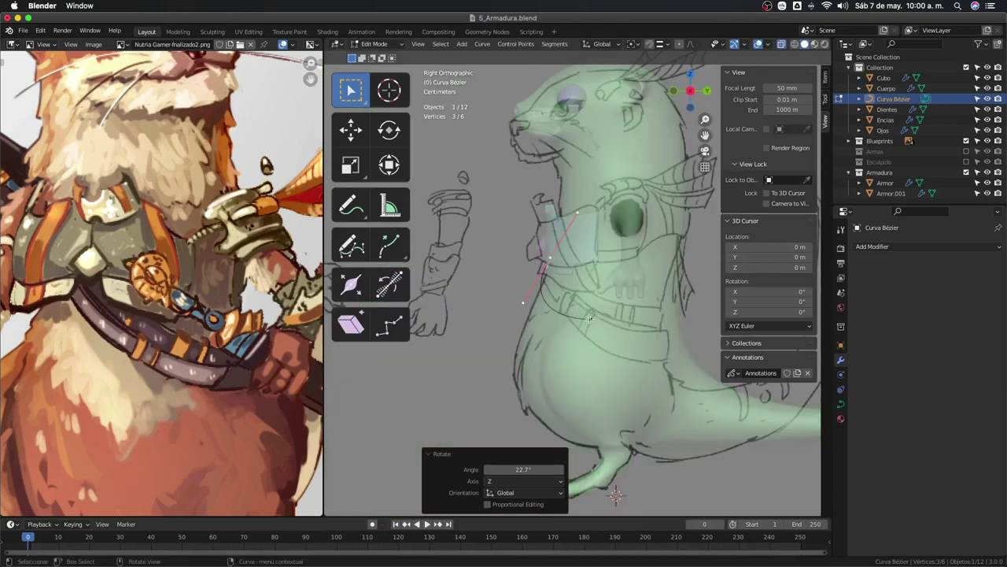
key("ctrl+z")
Inspect the strap curve from side, back and perspective views against the otter.
middle_click_drag(588, 318, 563, 319, "shift")
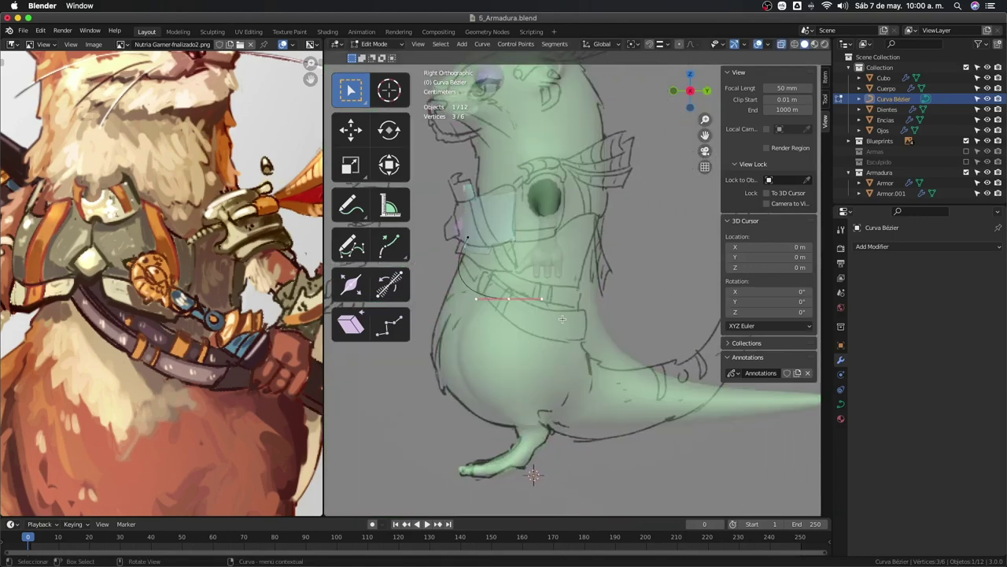
key("alt+z")
mouse_move(563, 318)
middle_mouse_down()
mouse_move(573, 332)
mouse_move(498, 330)
middle_mouse_up()
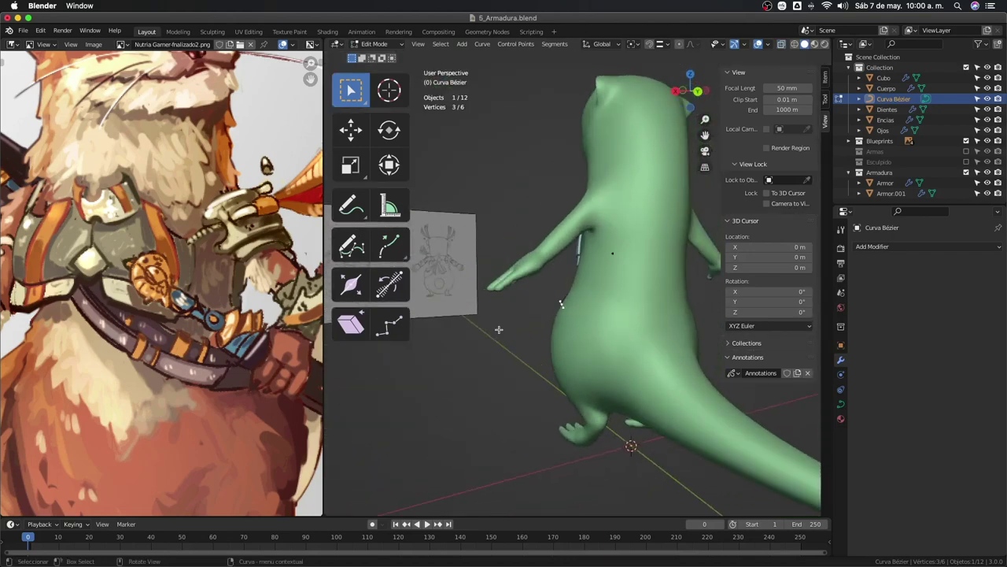
key("KP_3")
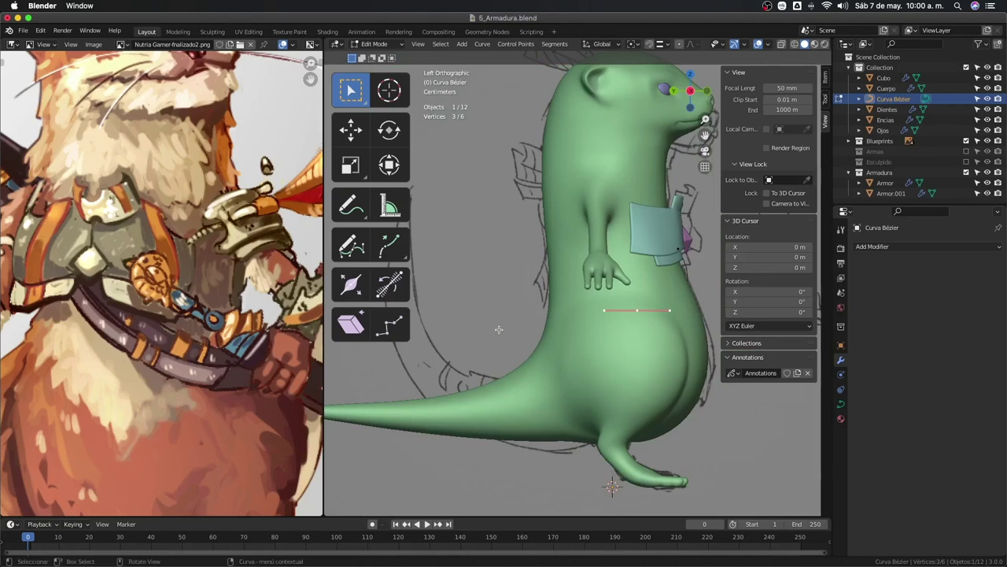
key("ctrl+KP_1")
key("alt+z")
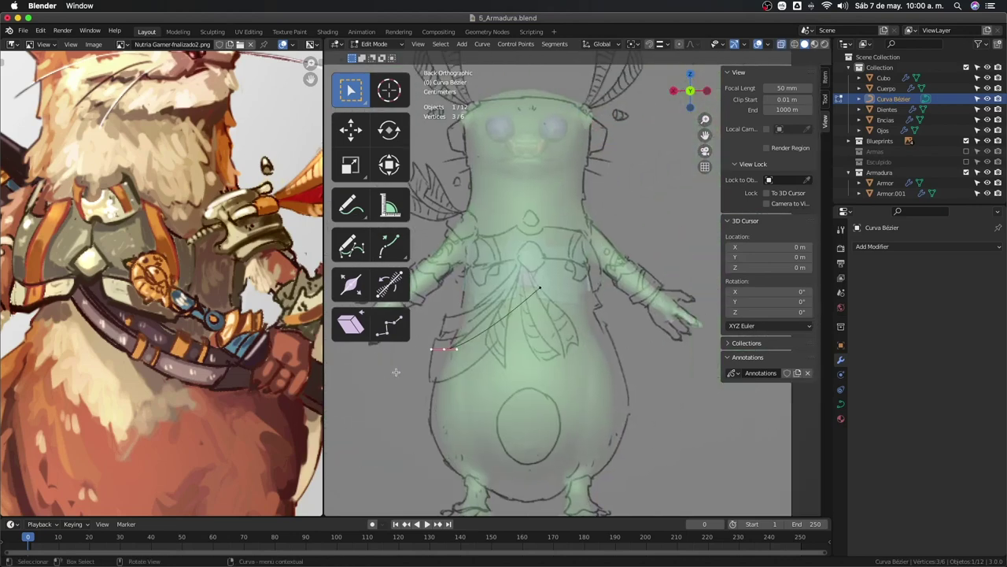
scroll(498, 329, "up", 5, "shift")
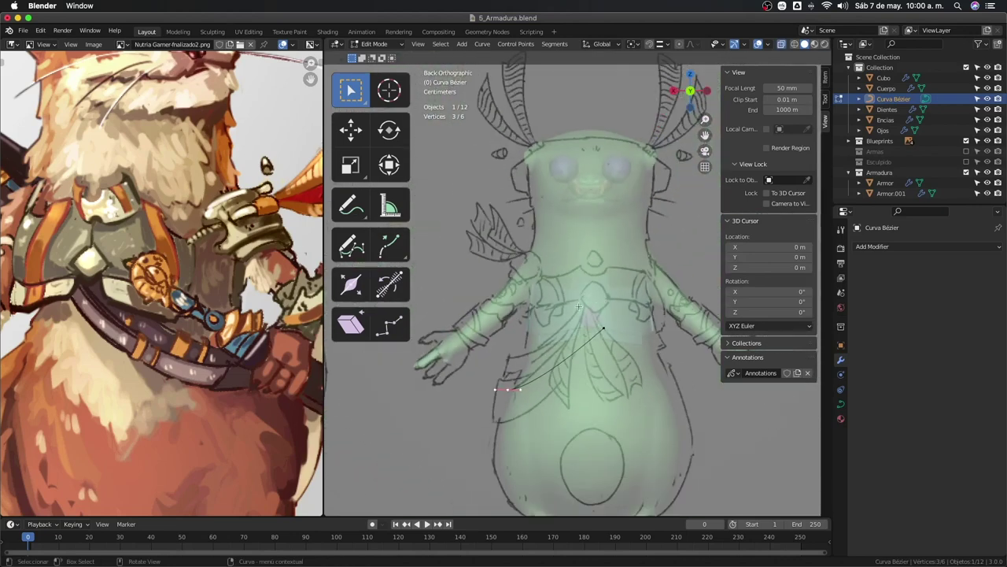
mouse_move(593, 298)
middle_mouse_down()
mouse_move(622, 363)
mouse_move(606, 363)
middle_mouse_up()
key("KP_3")
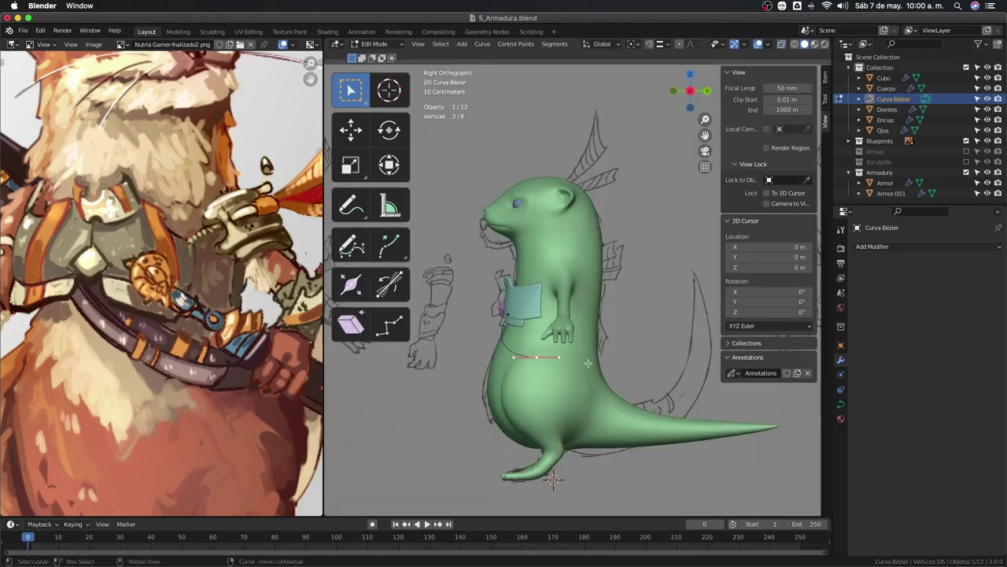
Extrude a new point from the curve end and move it into place from the back view.
key("e")
left_click(683, 337)
key("alt+z")
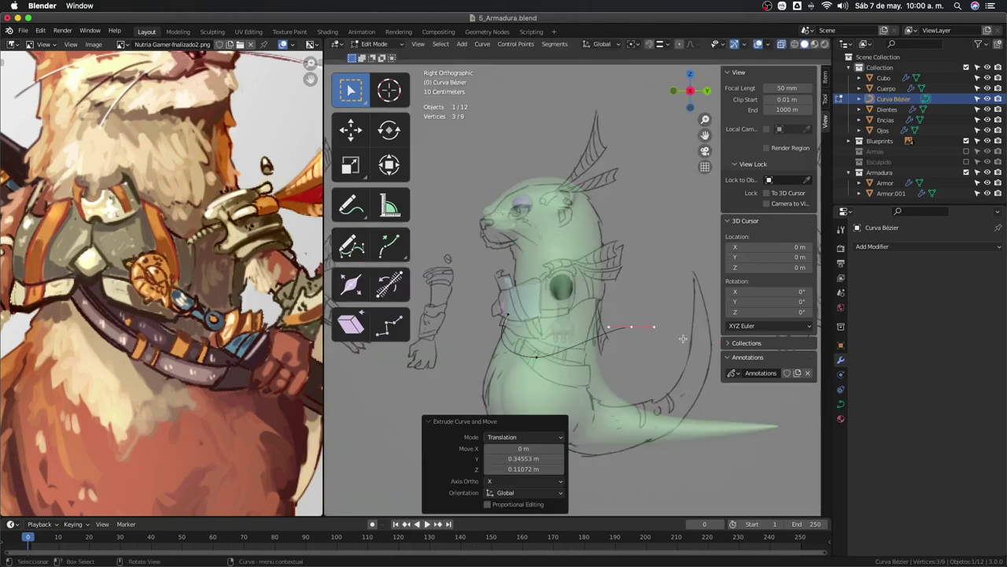
key("ctrl+KP_1")
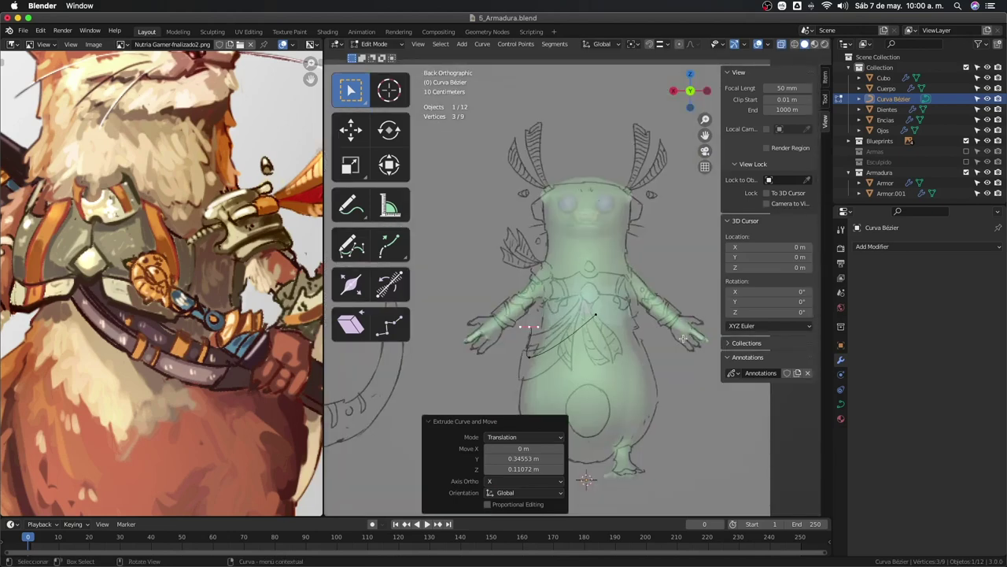
scroll(639, 376, "up", 2)
key("g")
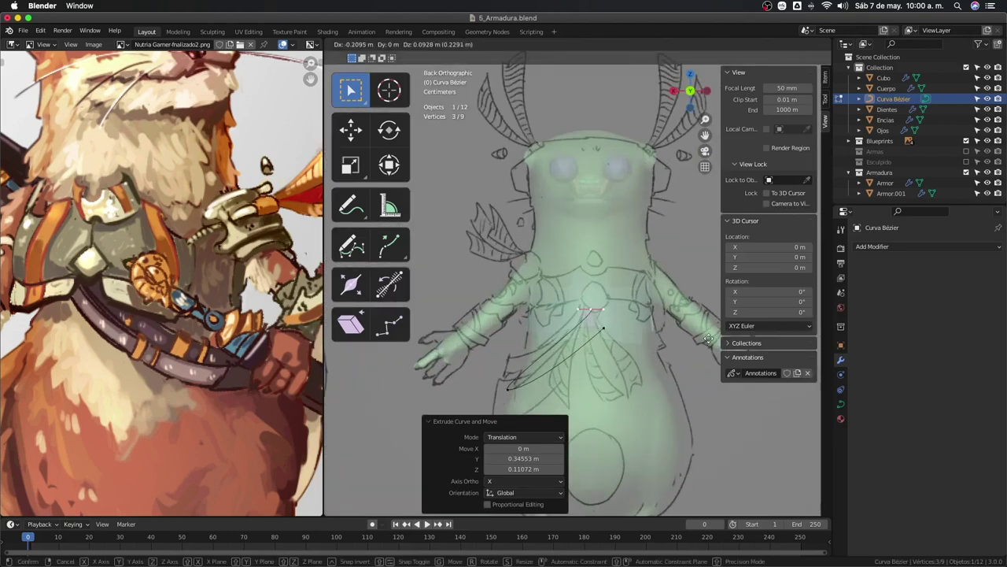
left_click(697, 350)
middle_click_drag(575, 377, 584, 431)
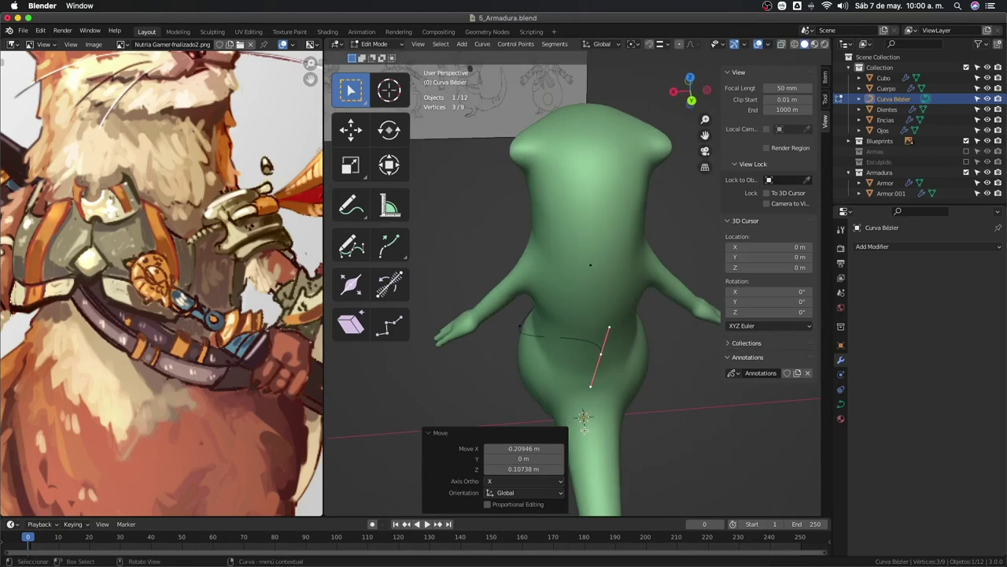
Rotate the new curve segment -85.4°, rotate it again, and reposition it.
key("r")
left_click(750, 264)
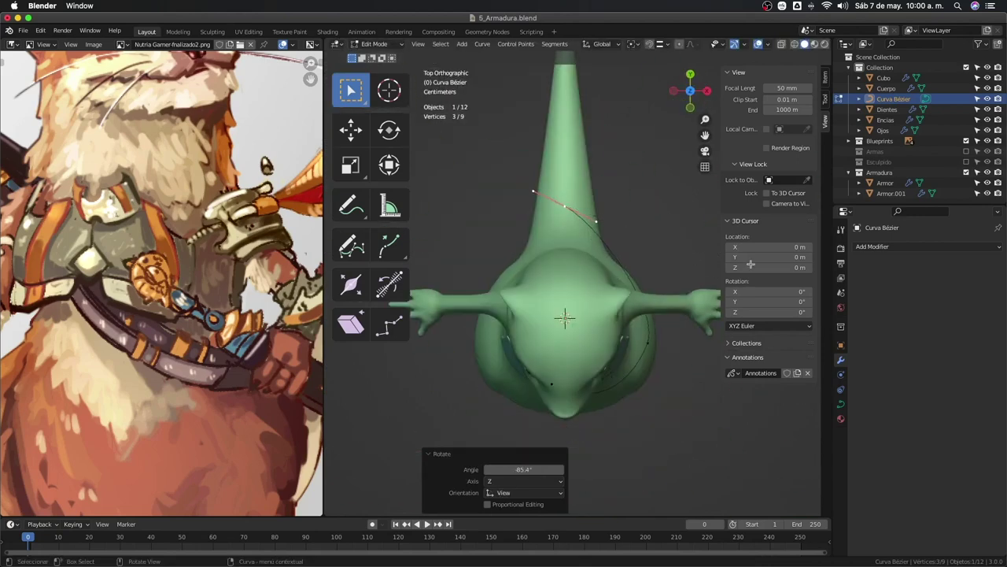
key("r")
left_click(680, 319)
key("g")
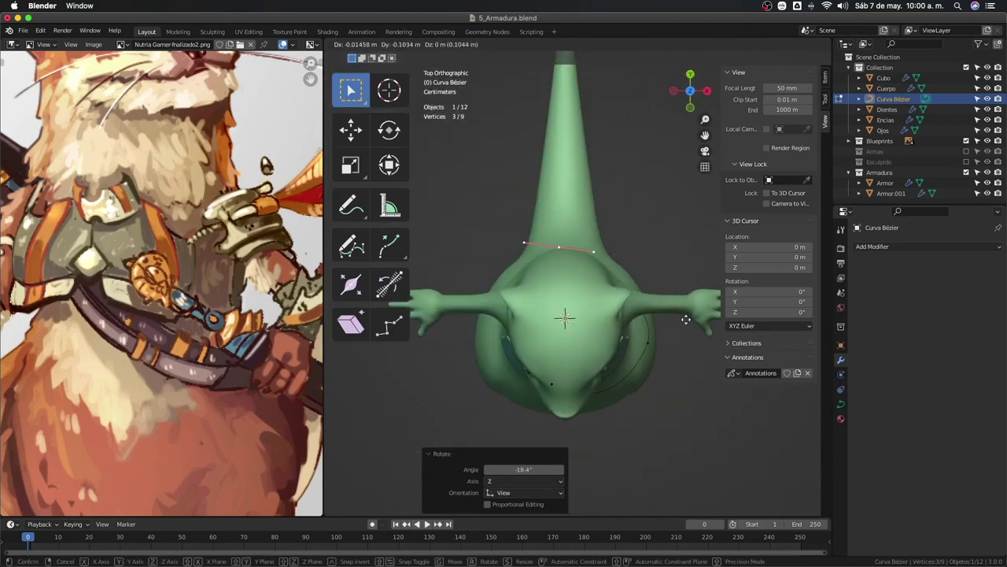
left_click(685, 319)
Refine the segment: scale it, rotate -6.03°, nudge it, and enlarge it slightly.
key("s")
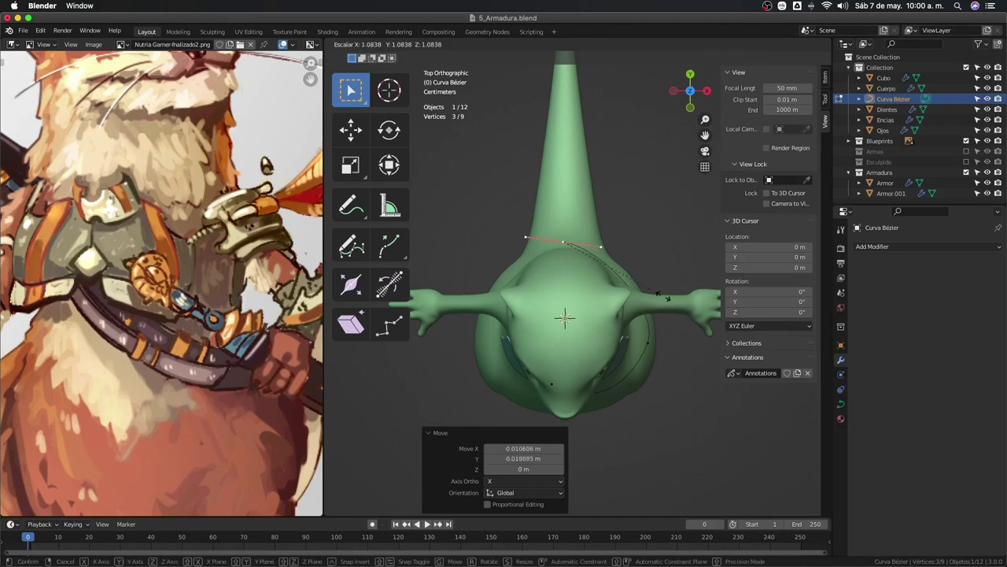
left_click(623, 273)
key("r")
left_click(650, 304)
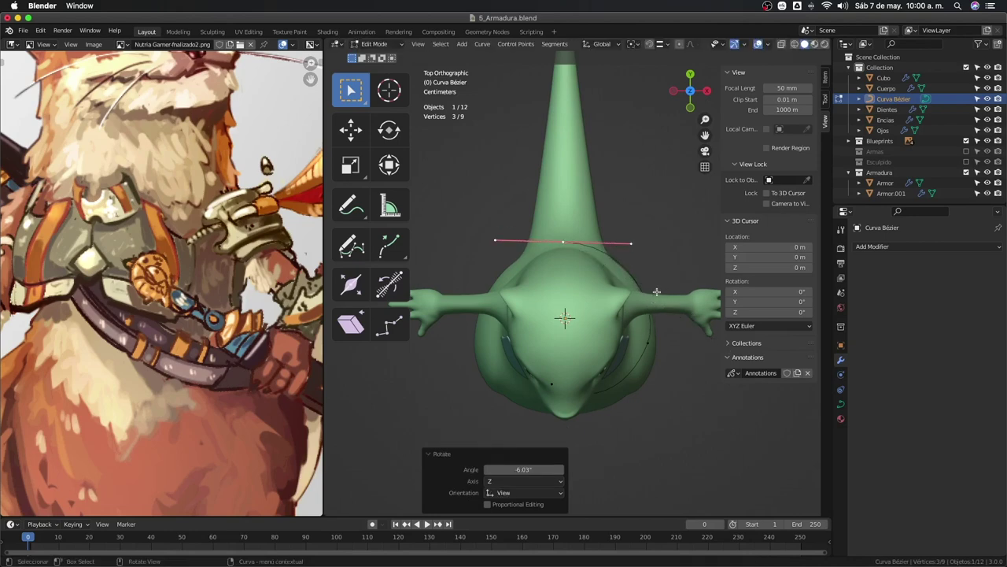
key("g")
left_click(654, 295)
key("s")
left_click(657, 297)
From the back view, rotate the selected curve points 61.7° around the otter's back.
middle_click_drag(656, 297, 498, 193)
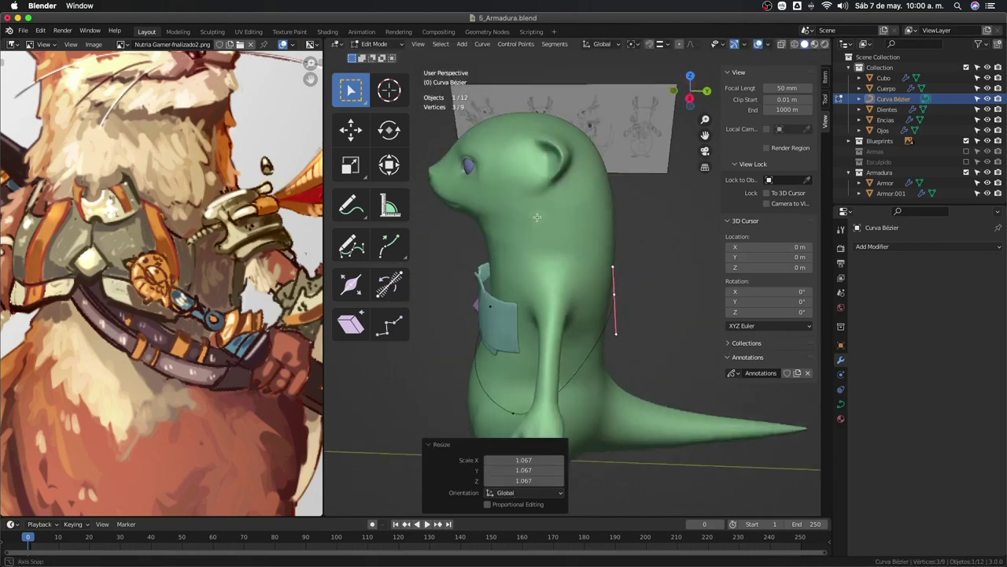
scroll(498, 193, "left", 5)
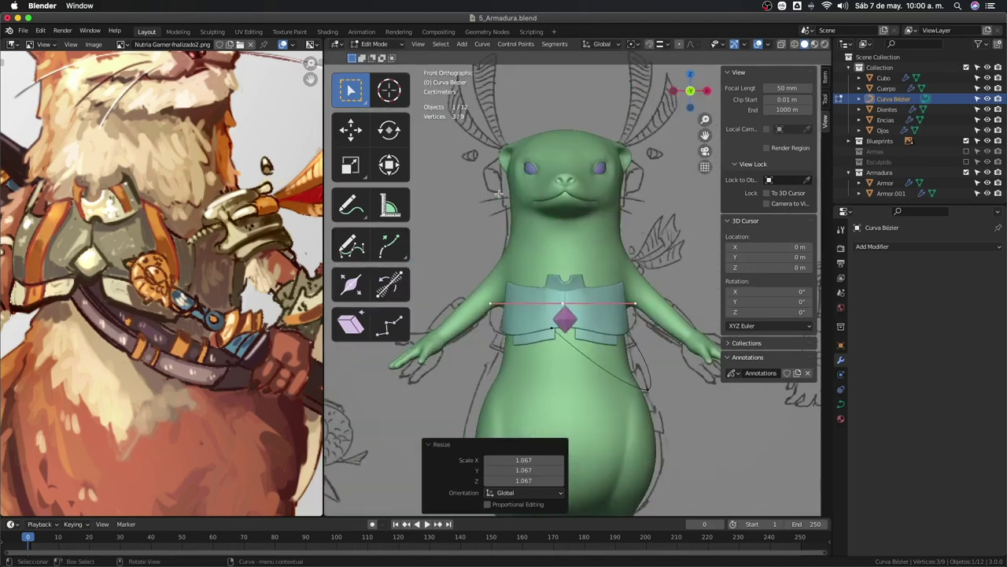
scroll(498, 192, "right", 2)
key("ctrl+KP_1")
key("alt+z")
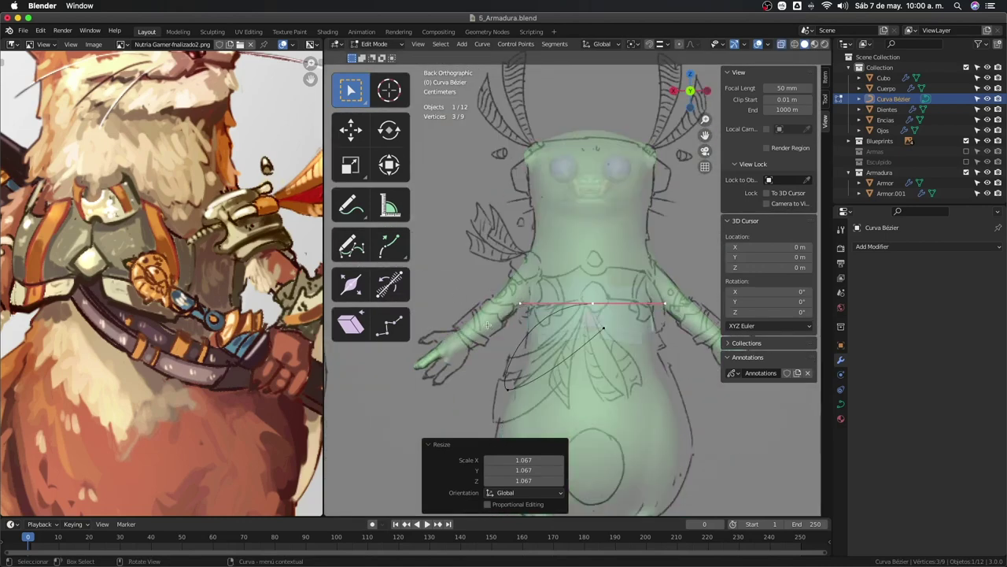
key("r")
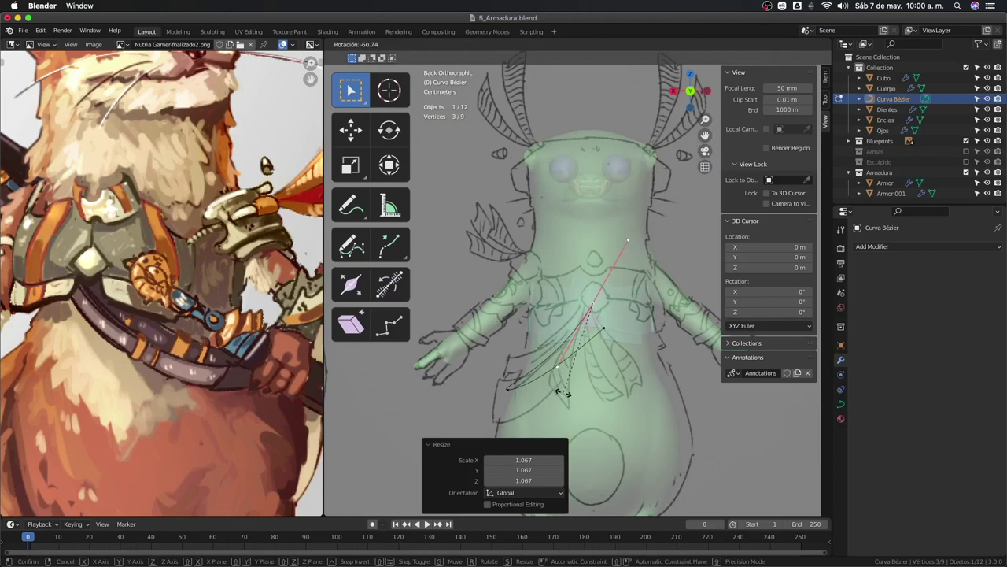
left_click(563, 395)
key("alt+z")
Leave curve editing and return to Object Mode.
scroll(666, 391, "left", 5)
scroll(666, 392, "left", 5)
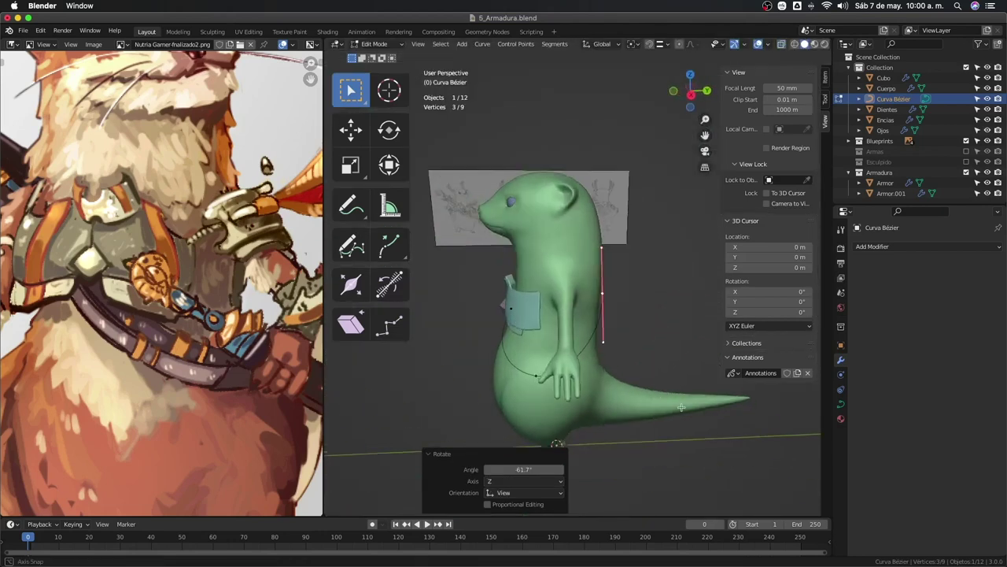
scroll(666, 392, "left", 2)
key("Tab")
scroll(669, 396, "left", 5)
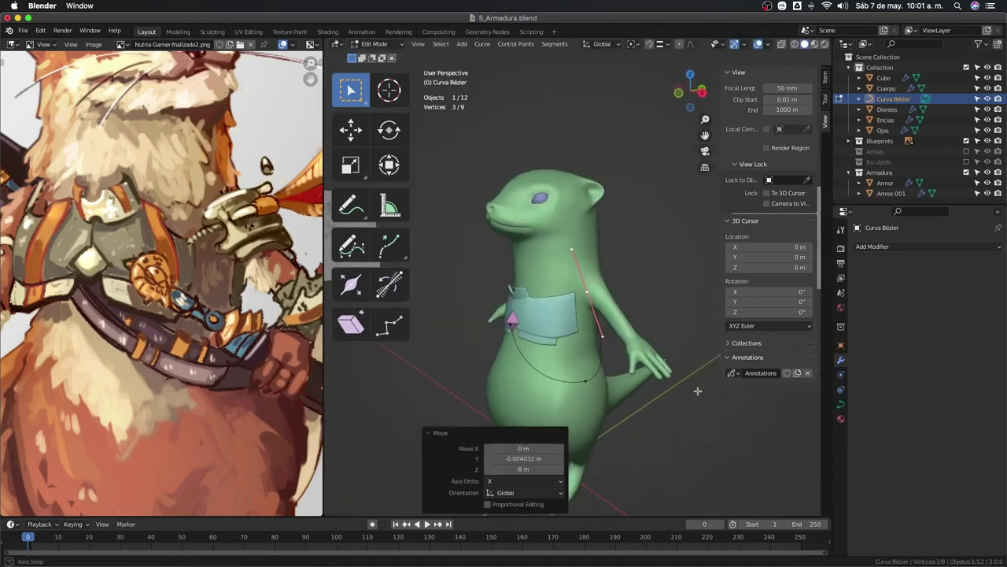
scroll(671, 402, "left", 5)
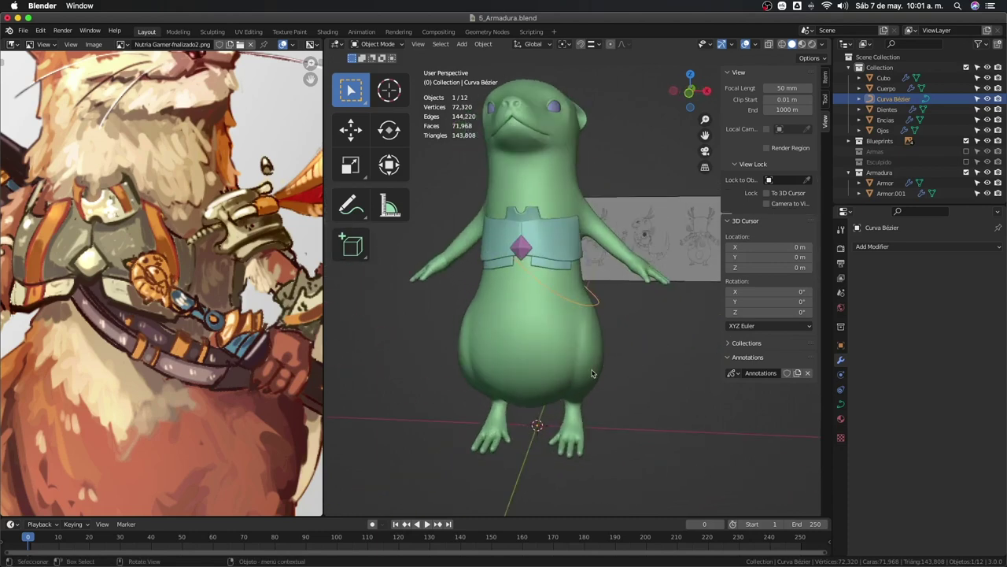
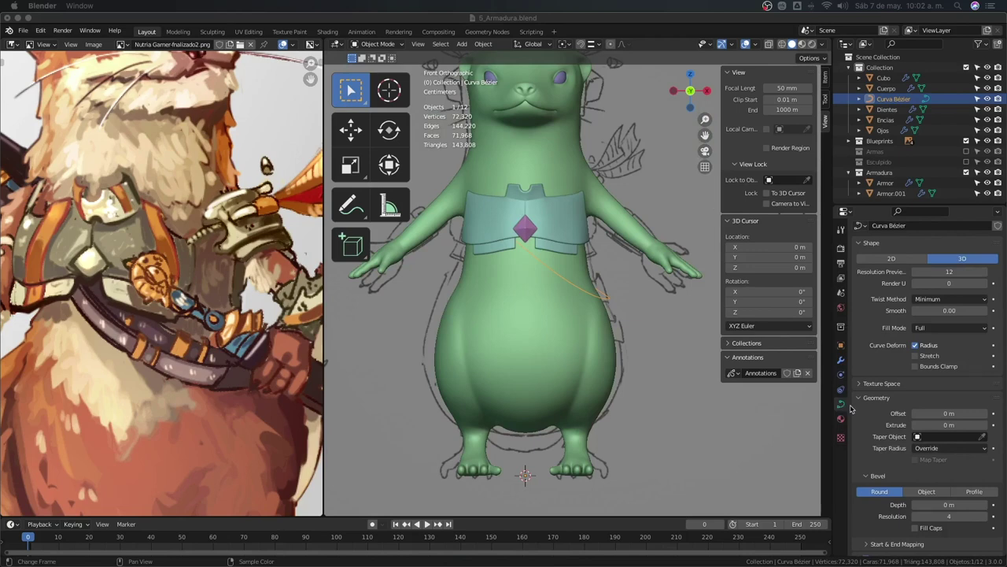
Raise the chest strap curve's Extrude to 0.025 m, then enter Edit Mode on its points.
scroll(884, 407, "up", 1)
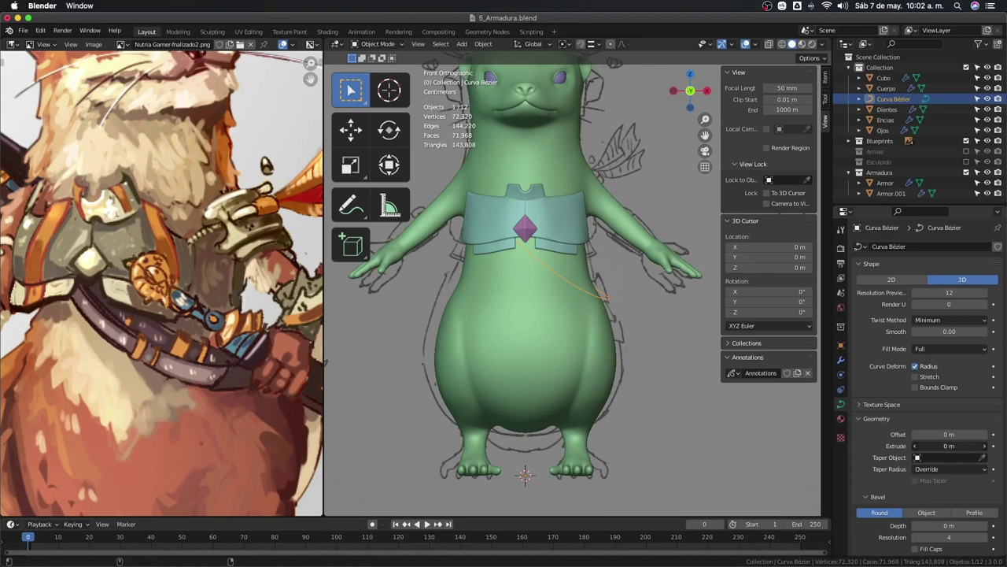
left_click_drag(949, 445, 968, 446)
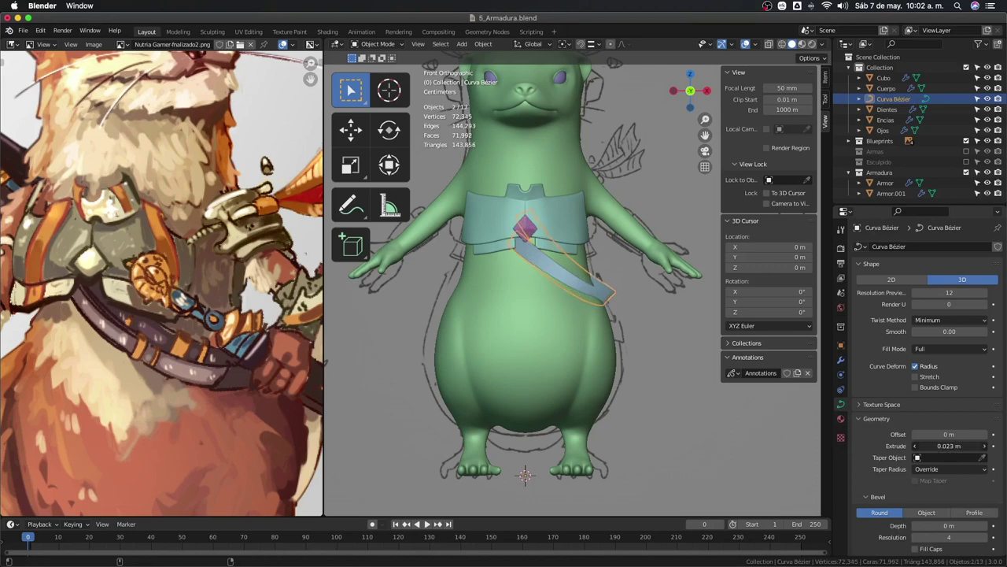
middle_click_drag(558, 311, 437, 308)
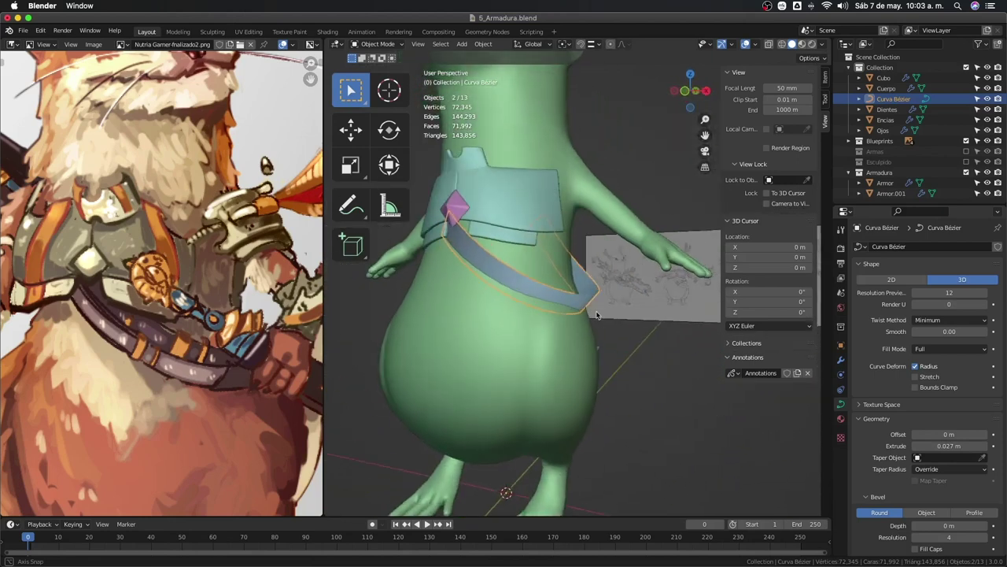
middle_click_drag(438, 307, 621, 320)
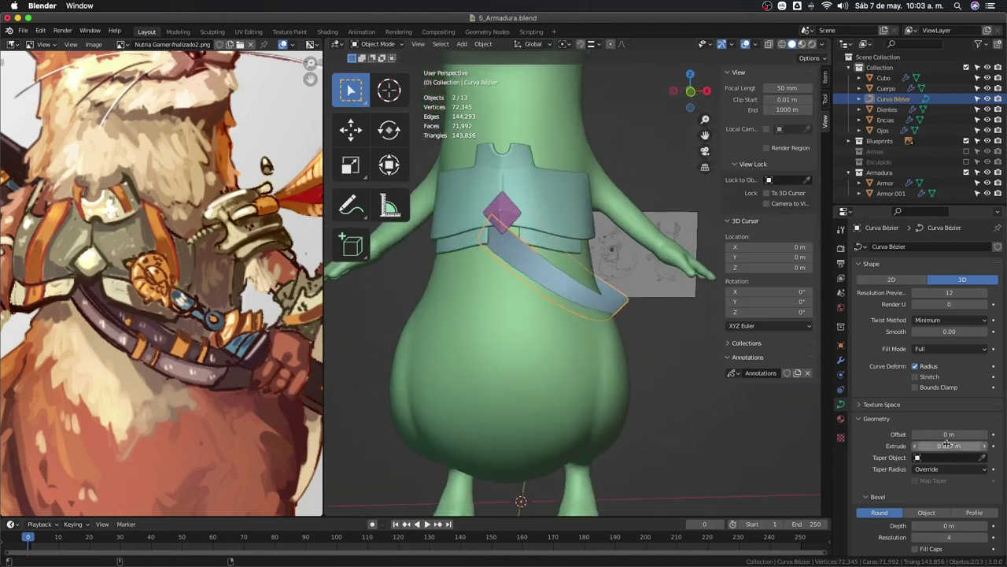
left_click_drag(948, 445, 954, 445)
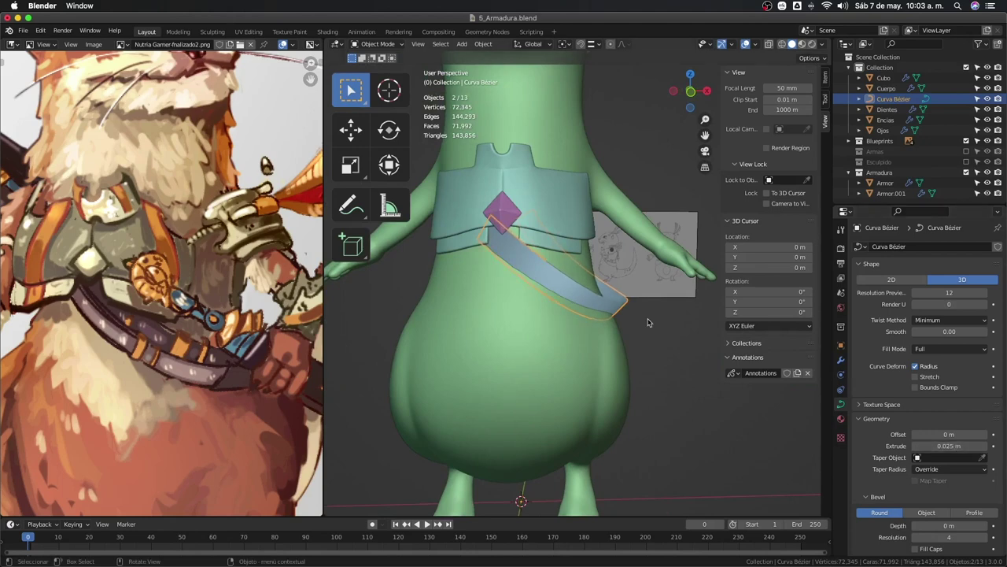
mouse_move(613, 302)
middle_mouse_down()
mouse_move(511, 289)
mouse_move(523, 282)
middle_mouse_up()
key("Tab")
mouse_move(448, 233)
middle_mouse_down()
mouse_move(647, 320)
mouse_move(545, 300)
mouse_move(573, 311)
middle_mouse_up()
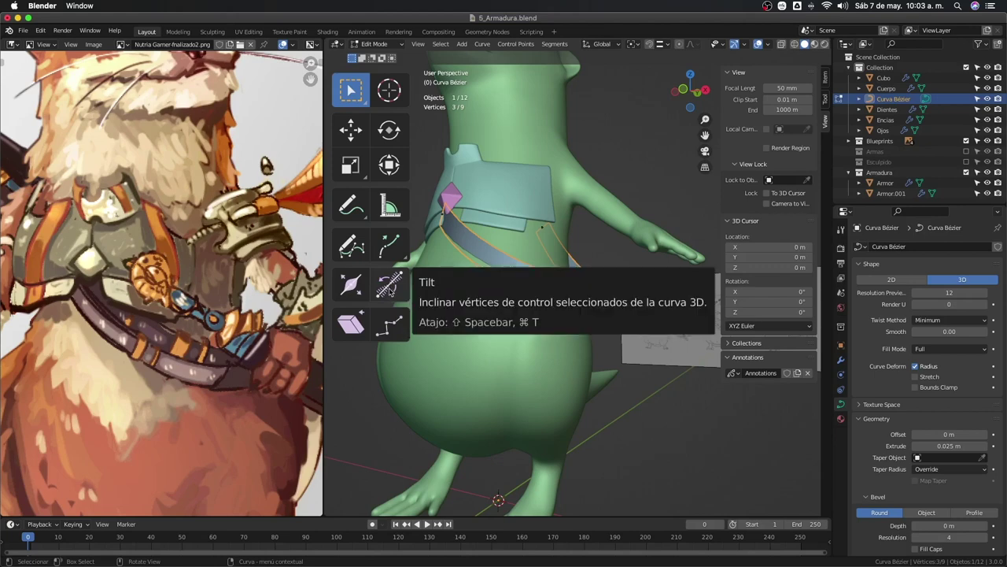
Tilt the selected strap points to about -72°, -22° and -20° so the band lies flat.
middle_click_drag(605, 344, 627, 350)
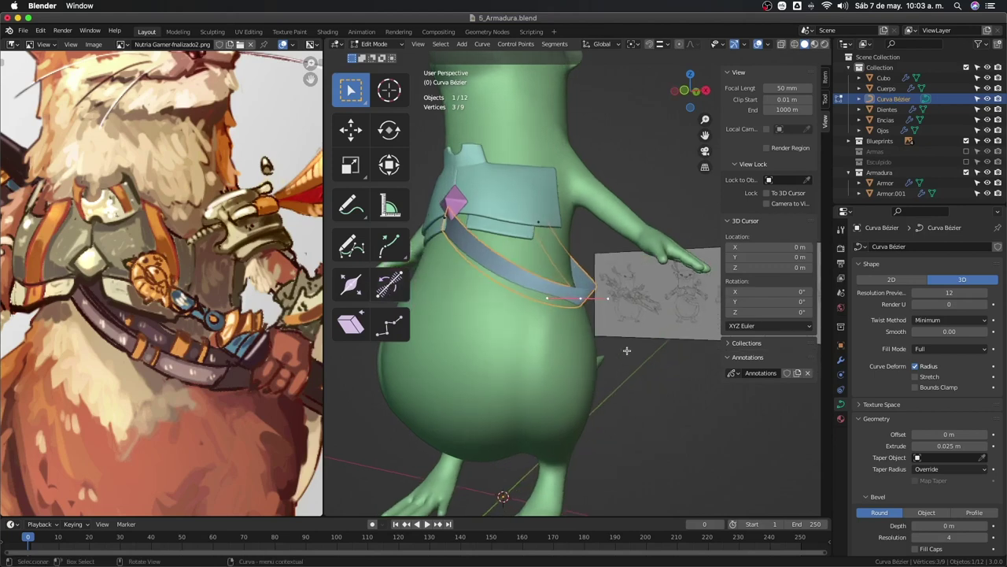
key("ctrl+t")
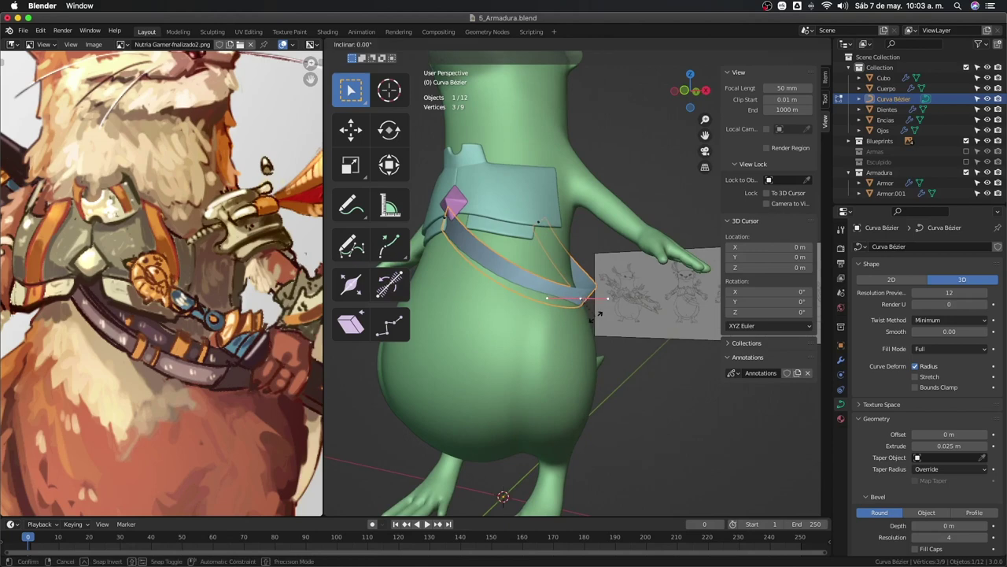
left_click(606, 296)
mouse_move(607, 296)
middle_mouse_down()
mouse_move(530, 328)
mouse_move(647, 333)
middle_mouse_up()
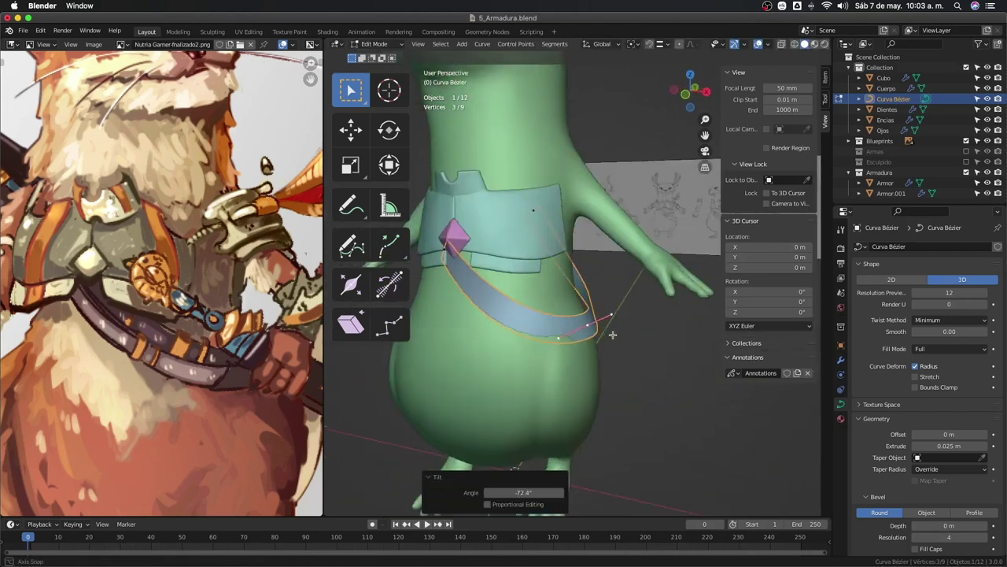
mouse_move(483, 255)
middle_mouse_down()
mouse_move(639, 333)
mouse_move(596, 314)
mouse_move(669, 362)
mouse_move(574, 338)
middle_mouse_up()
key("ctrl+t")
left_click(621, 331)
key("ctrl+t")
left_click(689, 356)
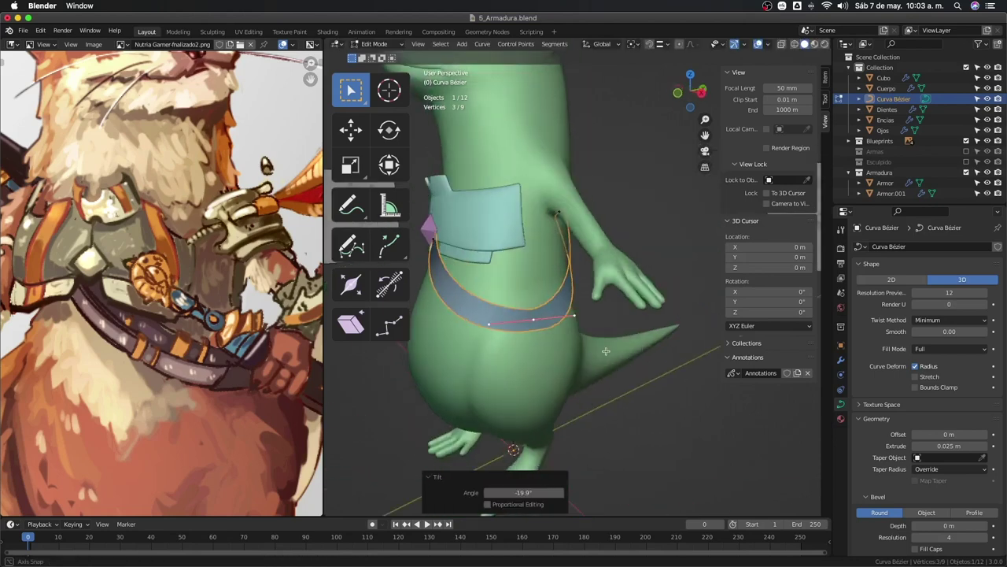
Try subdividing the selected strap points, then undo the subdivision.
mouse_move(625, 223)
middle_mouse_down()
mouse_move(473, 308)
mouse_move(550, 275)
mouse_move(598, 325)
mouse_move(641, 229)
middle_mouse_up()
right_click(551, 275)
left_click(563, 277)
left_click(561, 279)
key("ctrl+z")
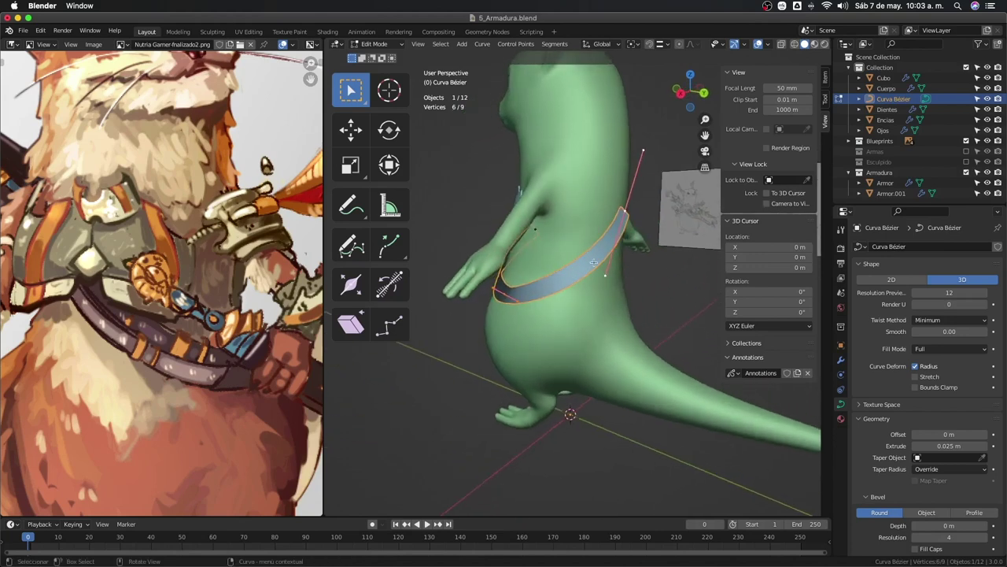
Tilt the strap points once more, return to Object Mode and deselect the strap.
mouse_move(594, 262)
middle_mouse_down()
mouse_move(519, 257)
mouse_move(705, 281)
mouse_move(616, 407)
mouse_move(569, 399)
mouse_move(620, 356)
mouse_move(561, 328)
mouse_move(600, 295)
middle_mouse_up()
key("ctrl+t")
left_click(688, 315)
key("Tab")
left_click(628, 402)
Add Solidify and Subdivision Surface modifiers to the strap curve.
left_click(600, 295)
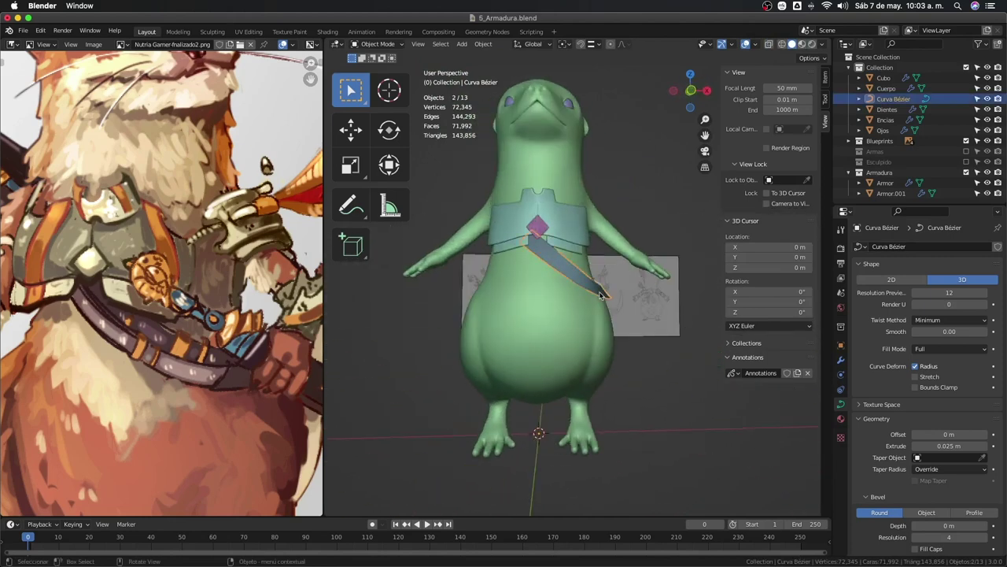
scroll(600, 295, "up", 3)
left_click(841, 361)
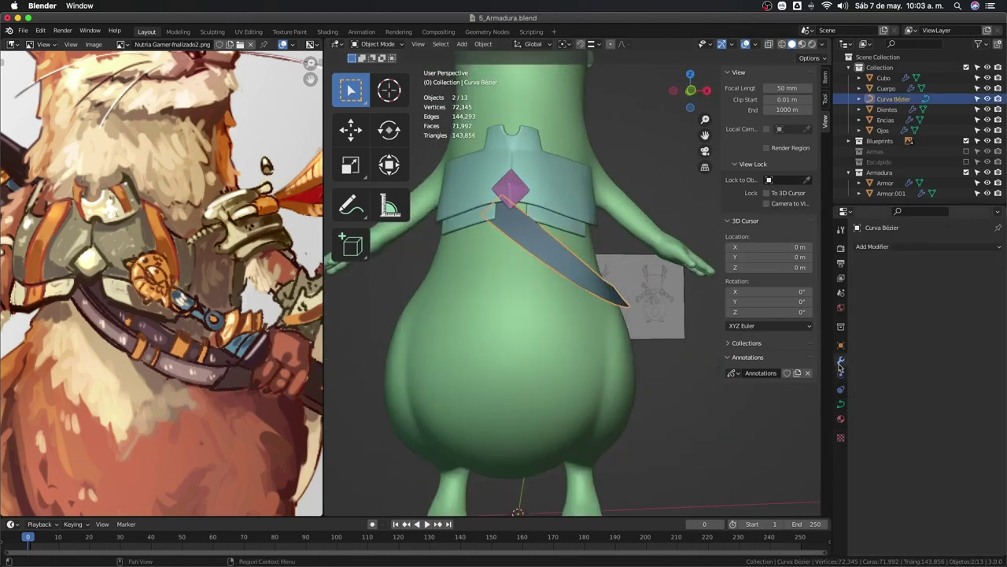
left_click(874, 246)
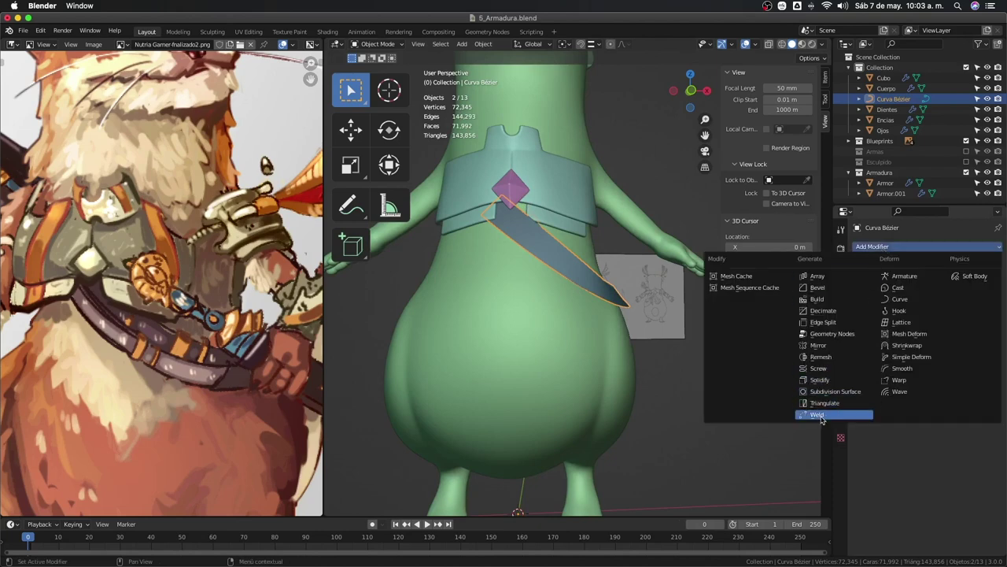
left_click(822, 380)
middle_click_drag(678, 362, 754, 331)
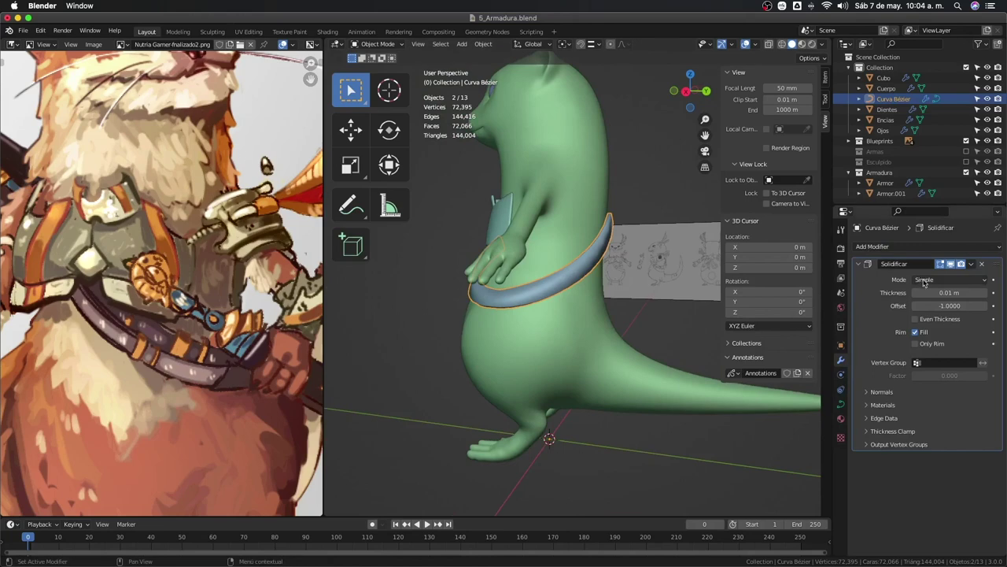
left_click(905, 248)
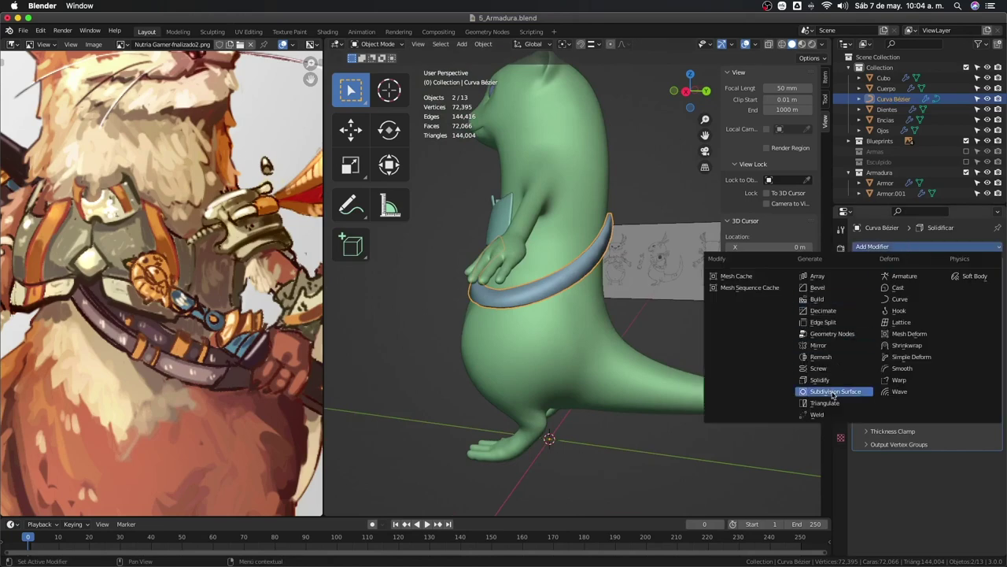
left_click(830, 390)
mouse_move(551, 369)
middle_mouse_down()
mouse_move(598, 361)
mouse_move(603, 277)
mouse_move(547, 252)
mouse_move(580, 260)
middle_mouse_up()
Rotate the selected strap points 14.5°, scale them, and shift them along X.
key("Tab")
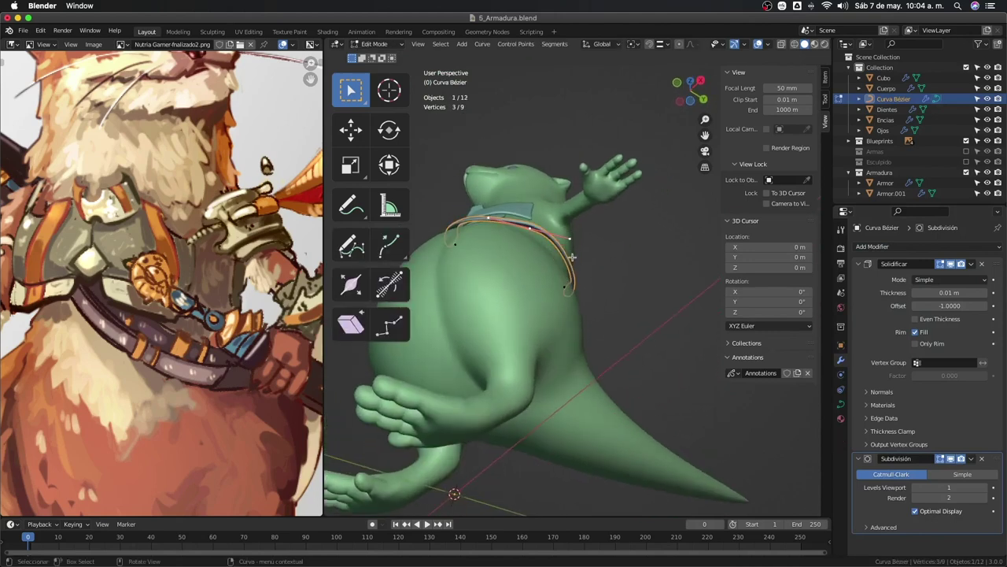
key("r")
left_click(606, 288)
key("s")
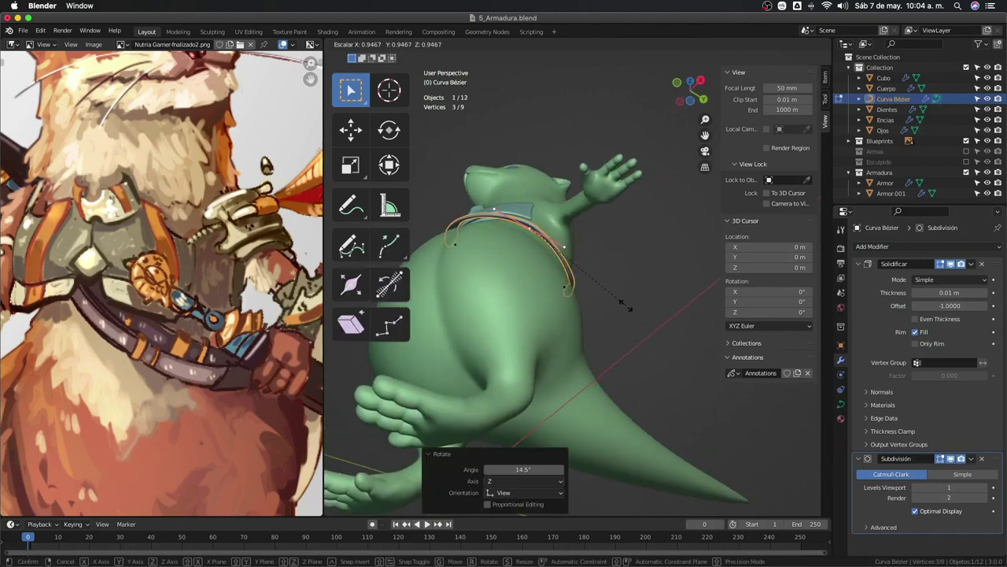
left_click(639, 313)
key("g")
key("x")
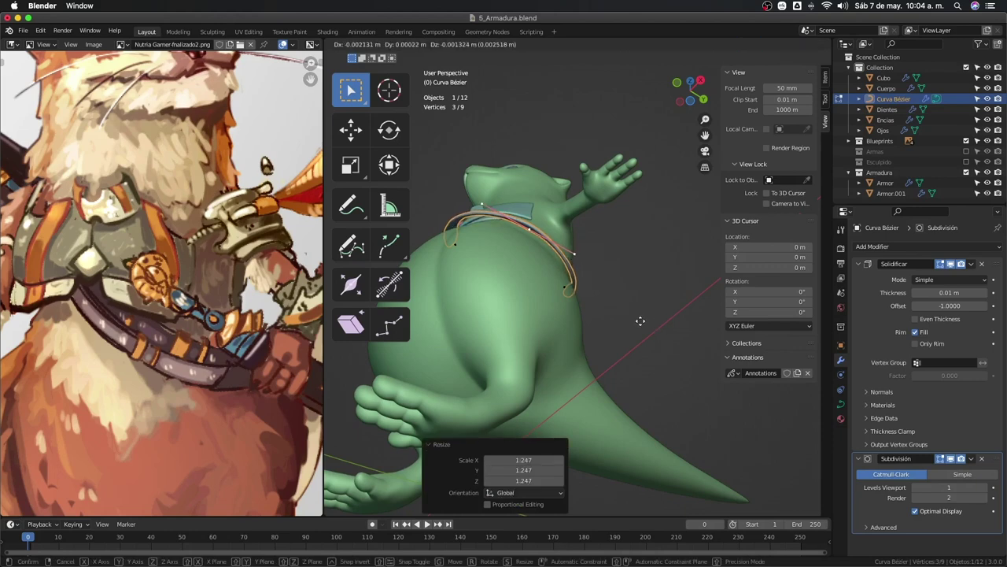
left_click(641, 317)
mouse_move(641, 317)
middle_mouse_down()
mouse_move(636, 359)
mouse_move(544, 354)
mouse_move(551, 329)
mouse_move(582, 321)
mouse_move(540, 317)
mouse_move(663, 356)
middle_mouse_up()
key("Tab")
key("Tab")
Scale a single strap point down to 0.971.
left_click(540, 298)
key("s")
left_click(589, 324)
key("s")
left_click(541, 317)
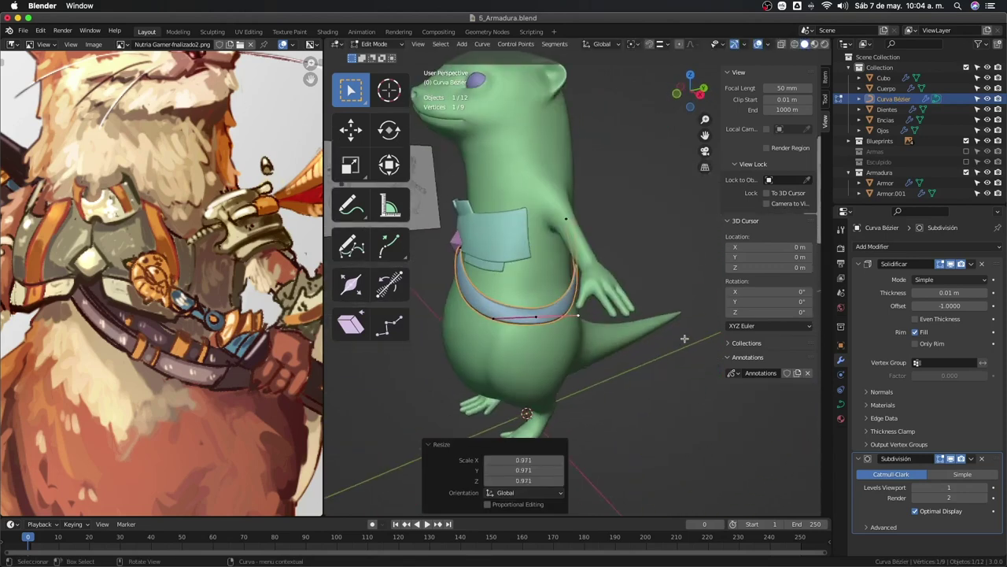
Switch between wireframe and solid shading to inspect the strap, ending in wireframe and Object Mode.
key("z")
mouse_move(685, 338)
middle_mouse_down()
mouse_move(689, 422)
mouse_move(641, 412)
mouse_move(568, 344)
mouse_move(671, 359)
mouse_move(618, 360)
mouse_move(652, 369)
middle_mouse_up()
key("z")
left_click(700, 419)
key("z")
left_click(653, 419)
key("Tab")
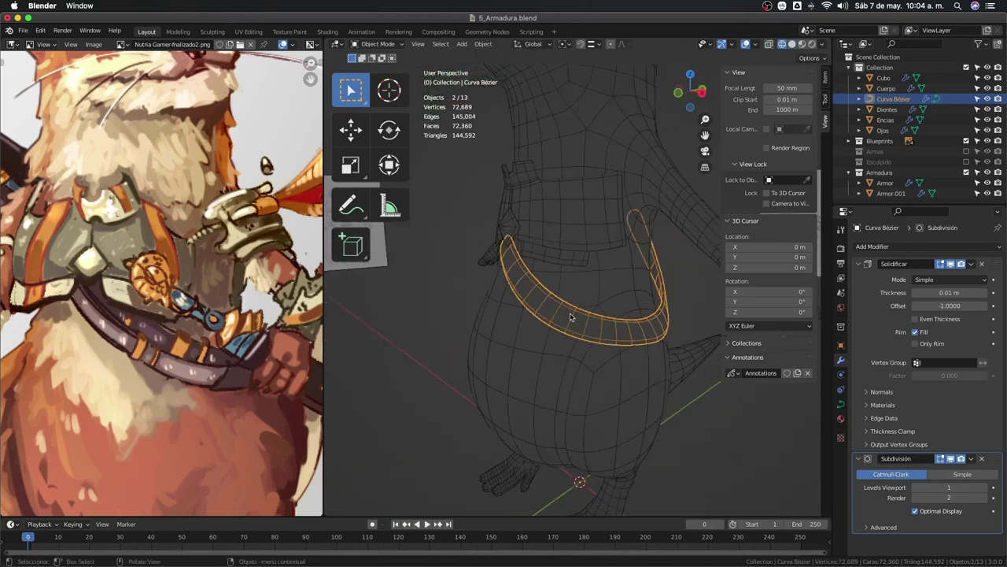
Lower the strap's Resolution Preview U from 12 to 10 in the curve Shape settings.
left_click(839, 405)
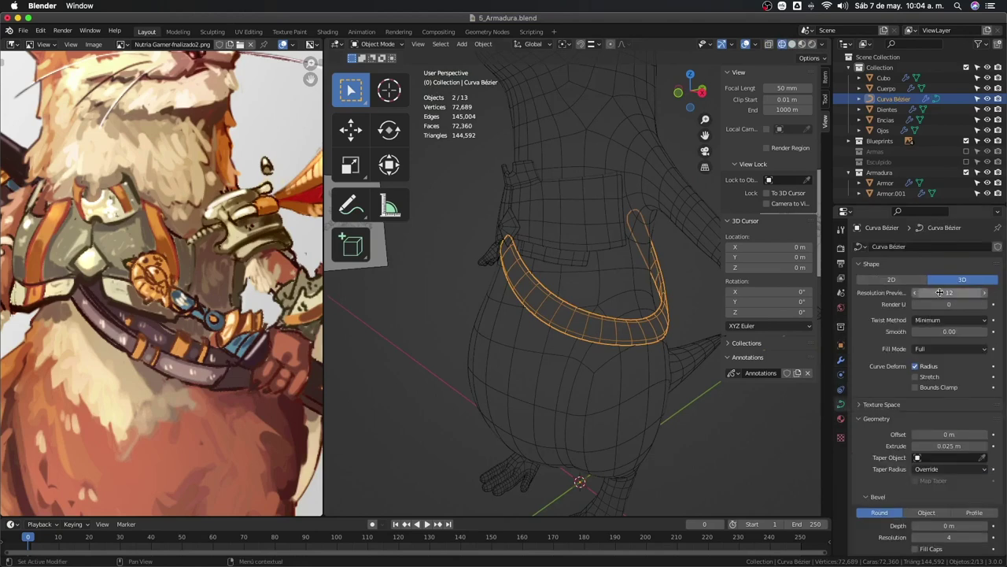
left_click_drag(949, 292, 928, 292)
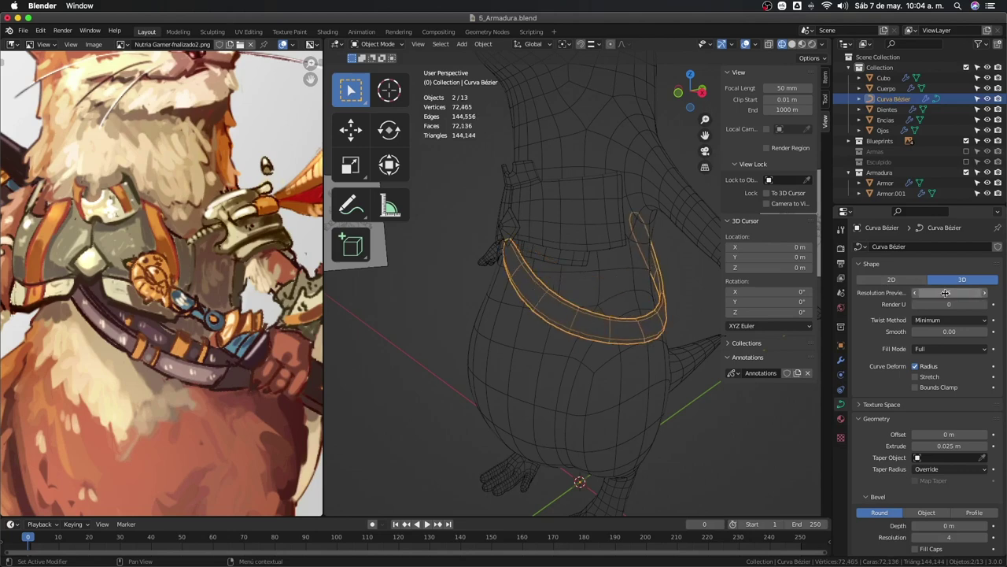
left_click(985, 293)
left_click(984, 292)
left_click(985, 293)
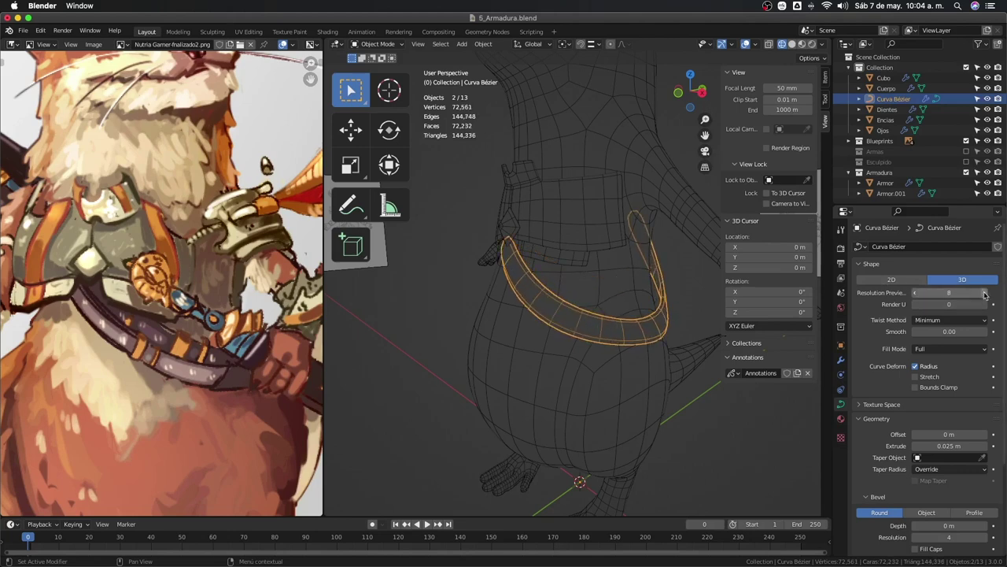
left_click(915, 293)
middle_click_drag(566, 346, 603, 357)
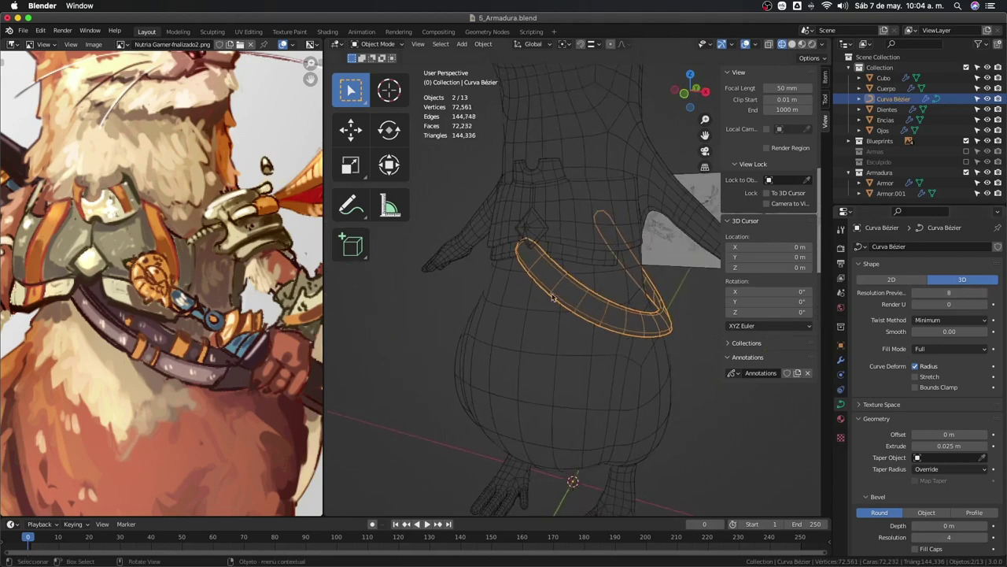
mouse_move(589, 311)
middle_mouse_down()
mouse_move(586, 329)
mouse_move(653, 350)
middle_mouse_up()
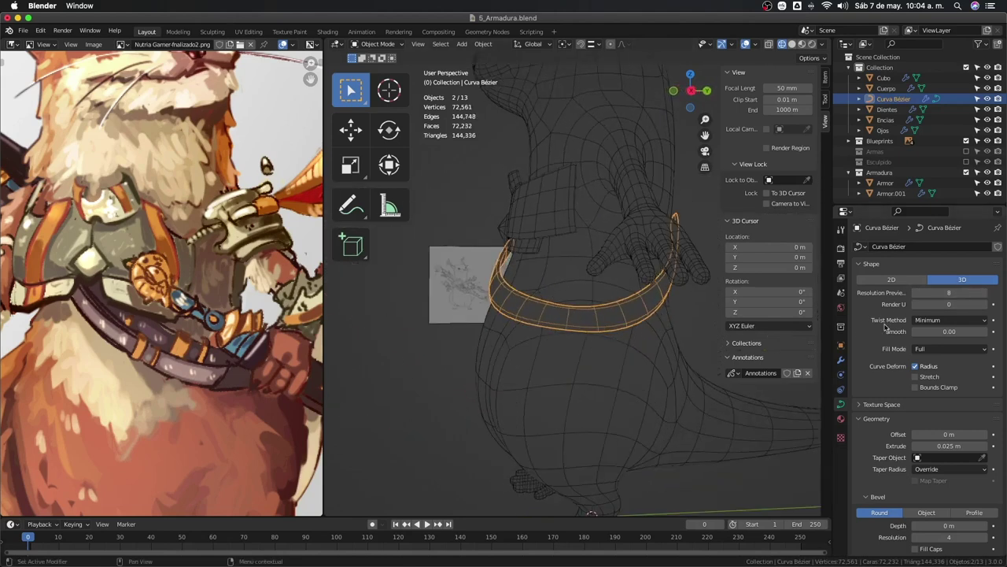
left_click(983, 293)
mouse_move(490, 344)
middle_mouse_down()
mouse_move(543, 353)
mouse_move(421, 344)
mouse_move(548, 342)
middle_mouse_up()
Return to solid shading and view the strap in Front Orthographic.
key("shift+z")
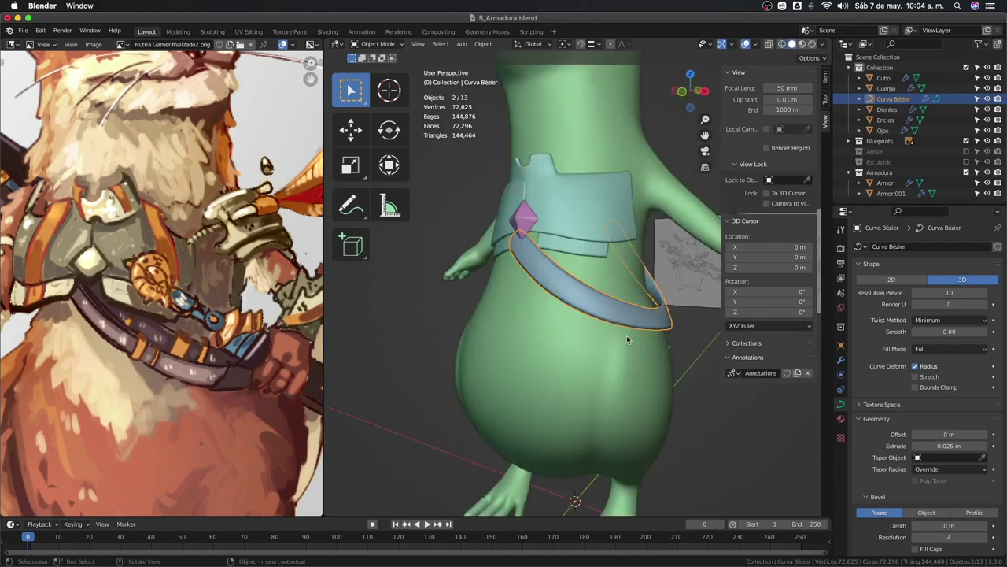
middle_click_drag(606, 328, 579, 330)
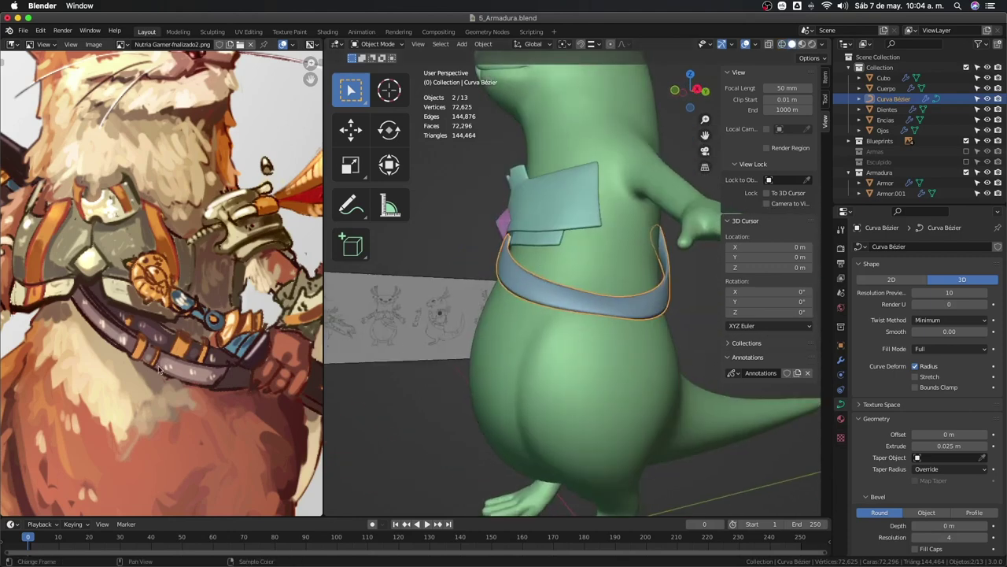
middle_click_drag(160, 370, 220, 376)
mouse_move(584, 387)
middle_mouse_down()
mouse_move(628, 404)
mouse_move(629, 384)
mouse_move(670, 383)
middle_mouse_up()
scroll(669, 383, "up", 2)
key("KP_1")
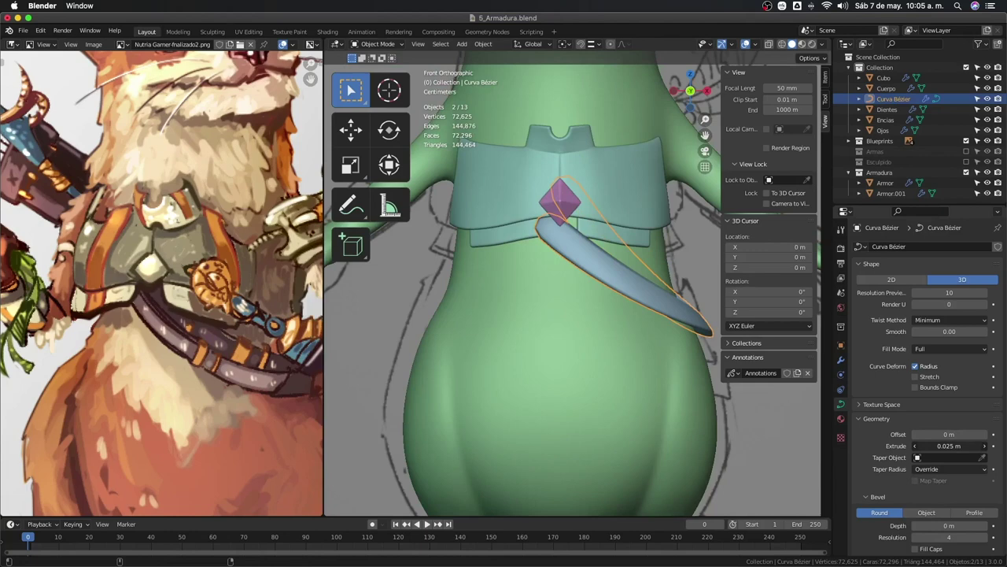
Thin the strap Extrude to 0.022 m and move Subdivision above Solidify in the modifier stack.
left_click_drag(948, 446, 937, 445)
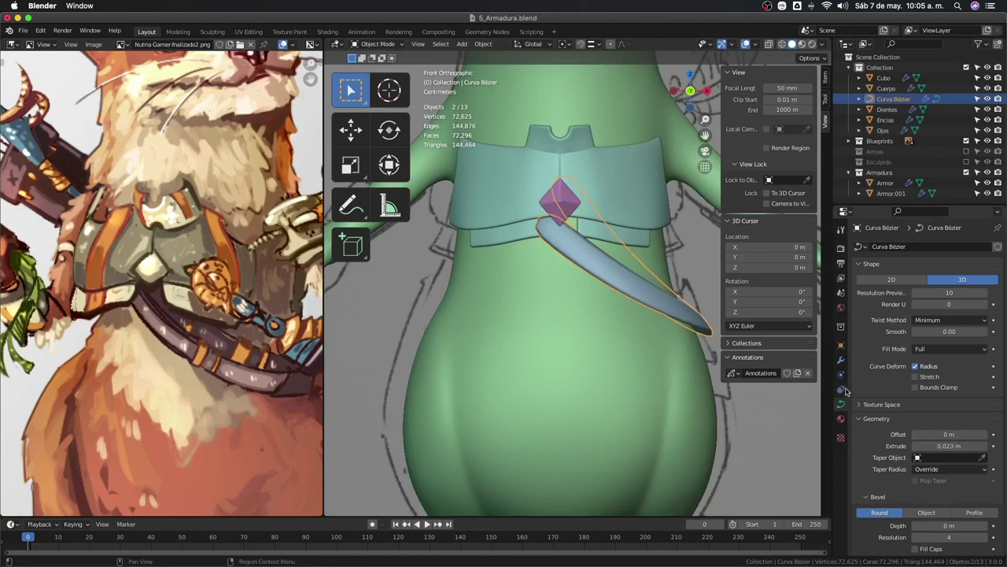
left_click(842, 361)
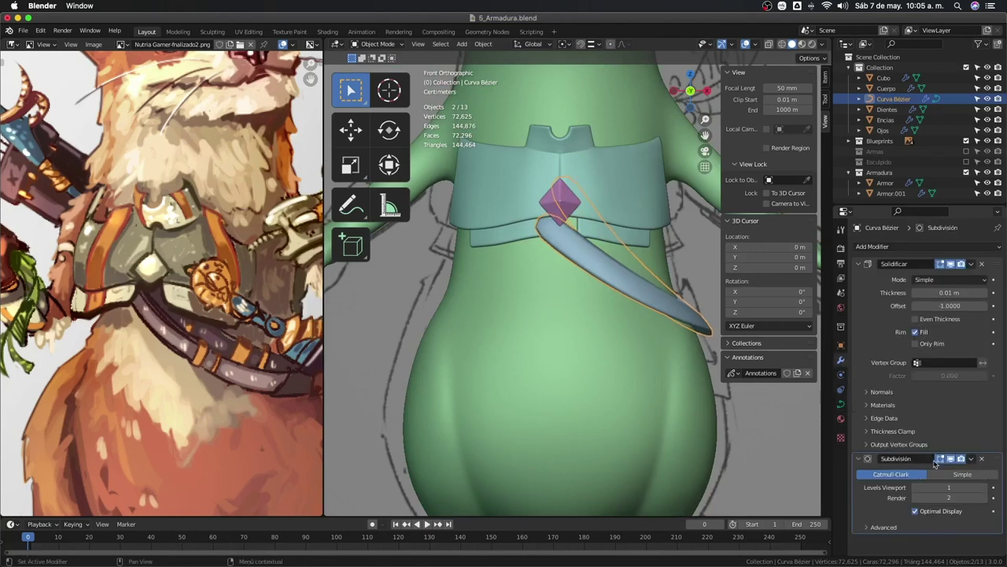
left_click_drag(999, 464, 861, 306)
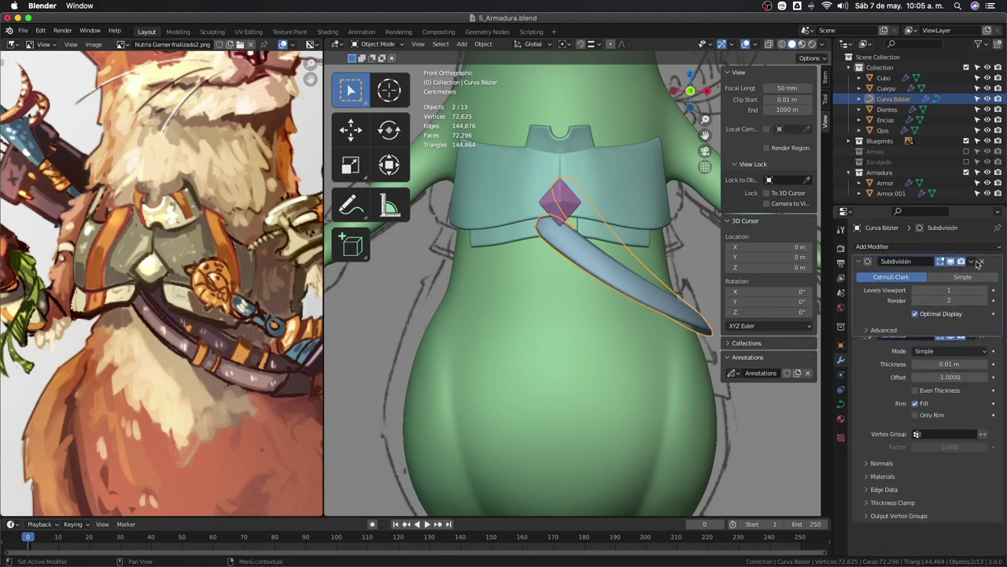
mouse_move(582, 329)
middle_mouse_down()
mouse_move(505, 330)
mouse_move(520, 337)
middle_mouse_up()
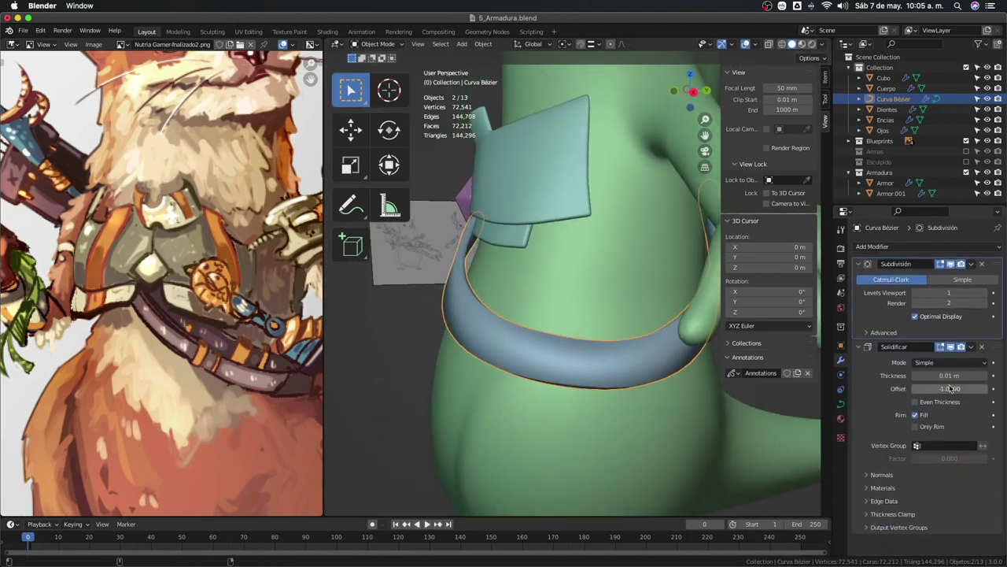
Reduce the Solidify thickness to 0.003 m and check the belt from the front.
left_click_drag(950, 375, 936, 376)
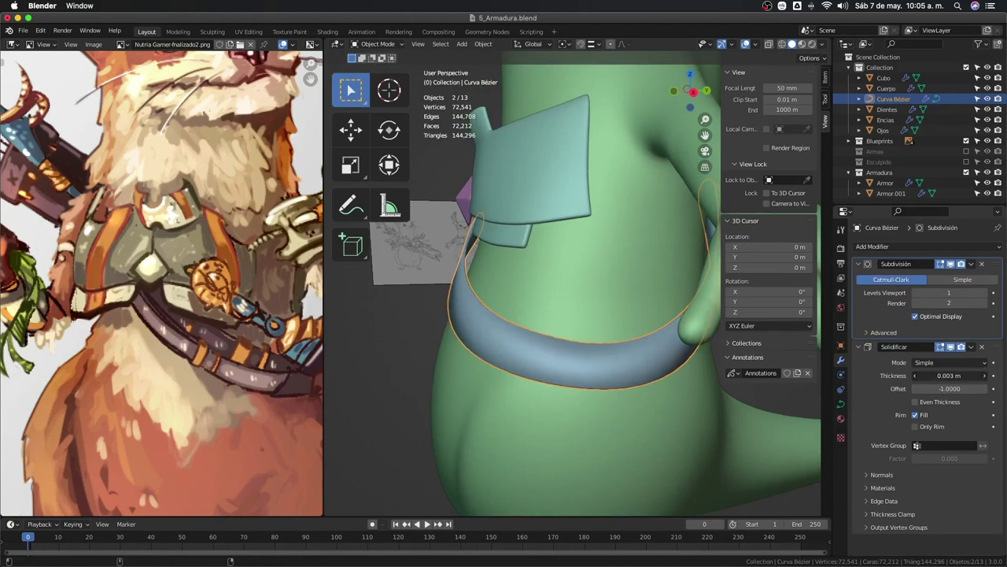
mouse_move(592, 372)
middle_mouse_down()
mouse_move(706, 391)
mouse_move(702, 344)
mouse_move(561, 383)
mouse_move(509, 410)
mouse_move(558, 401)
middle_mouse_up()
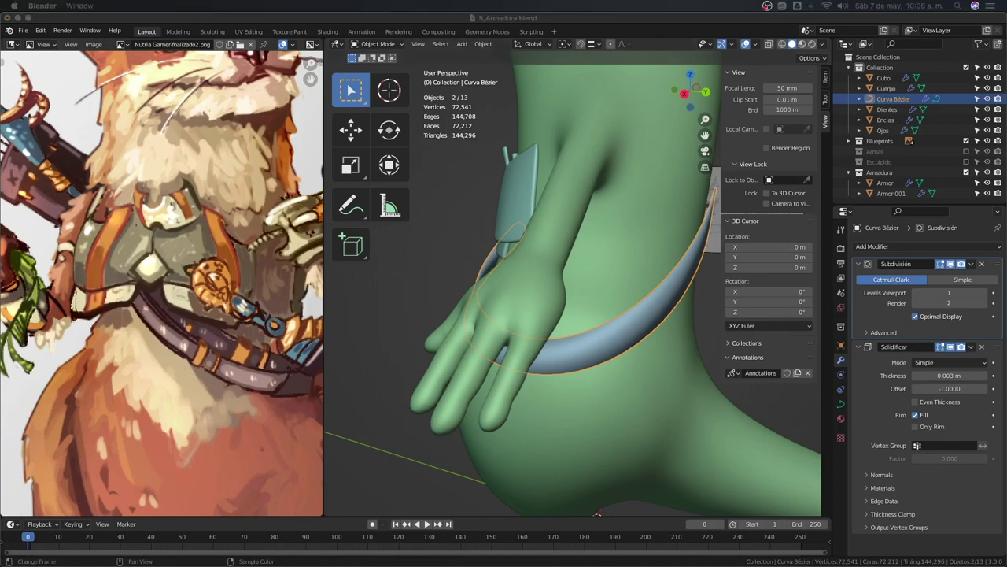
mouse_move(551, 363)
middle_mouse_down()
mouse_move(643, 361)
mouse_move(591, 327)
mouse_move(630, 331)
middle_mouse_up()
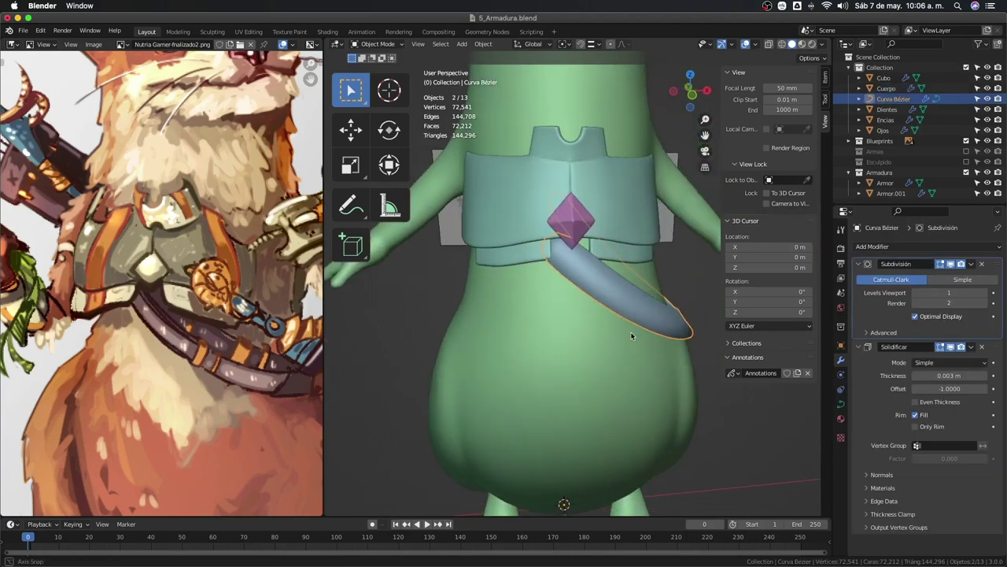
mouse_move(574, 311)
middle_mouse_down()
mouse_move(556, 304)
mouse_move(584, 309)
middle_mouse_up()
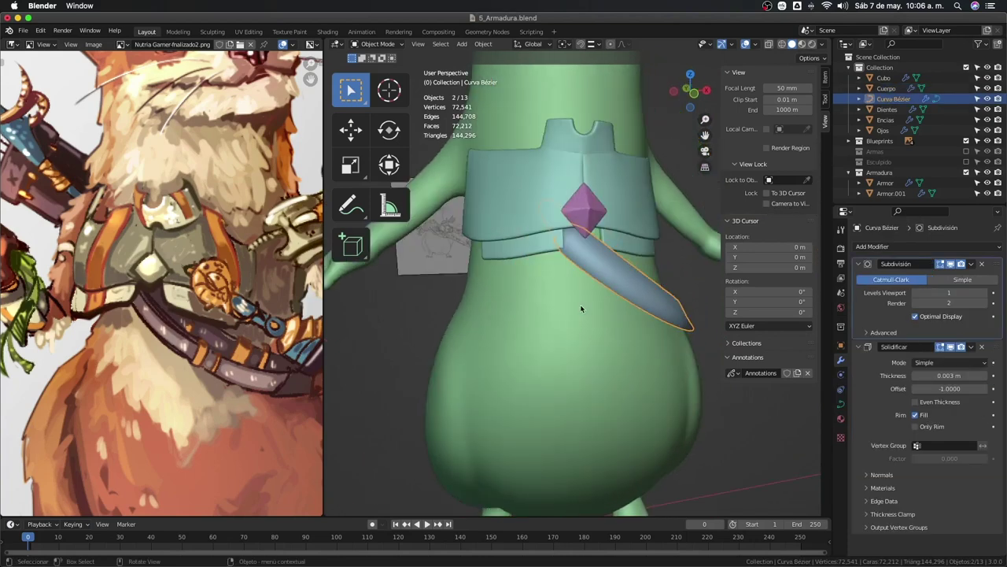
In front view, rotate a belt curve handle and move the selected points along Z.
key("KP_1")
middle_click_drag(621, 340, 531, 335)
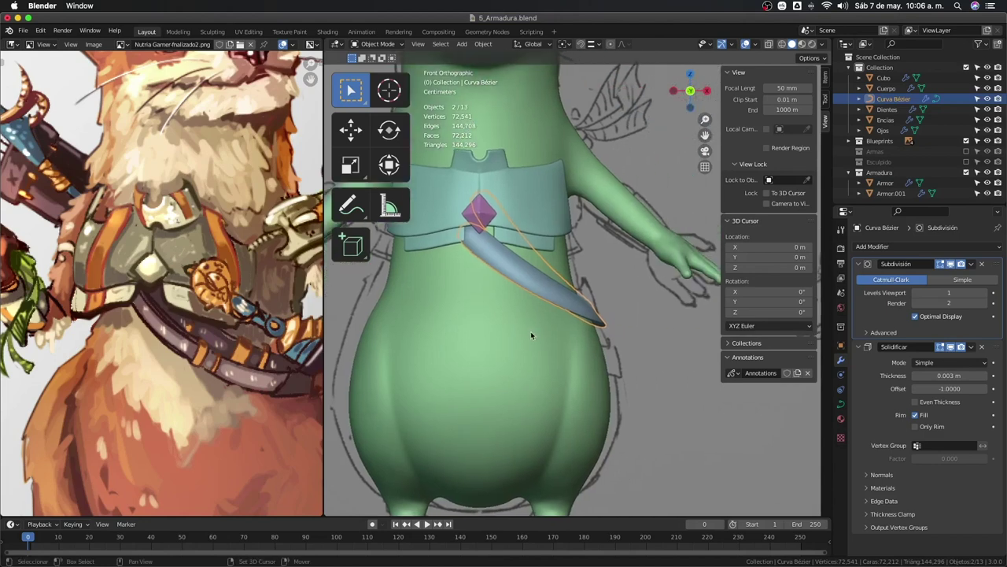
key("alt+z")
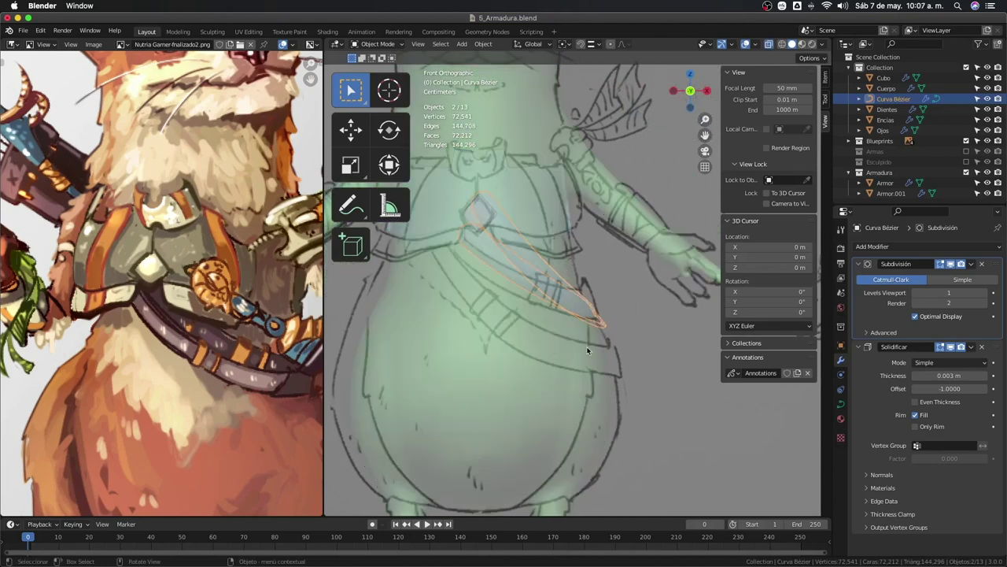
key("alt+z")
key("Tab")
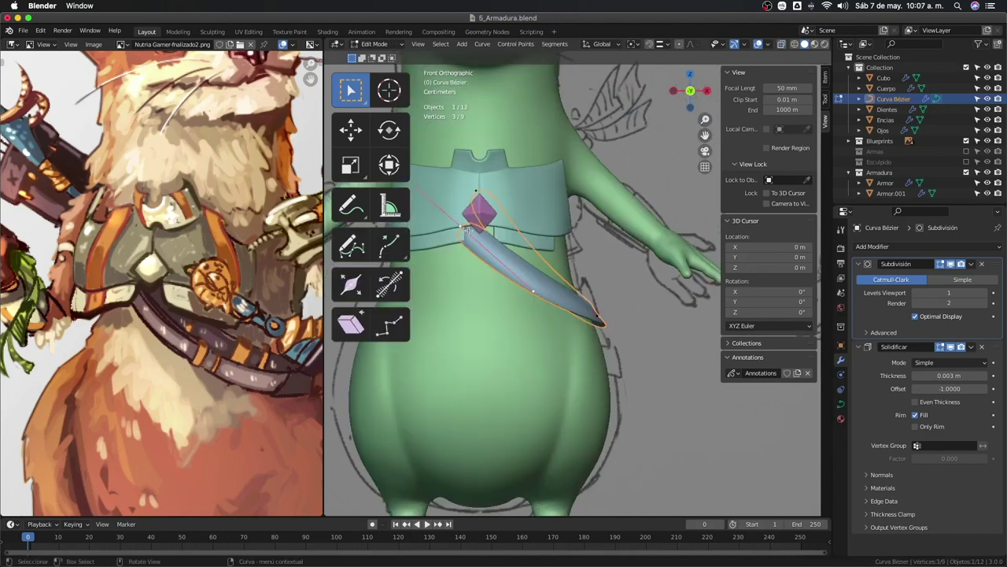
key("r")
left_click(480, 240)
key("g")
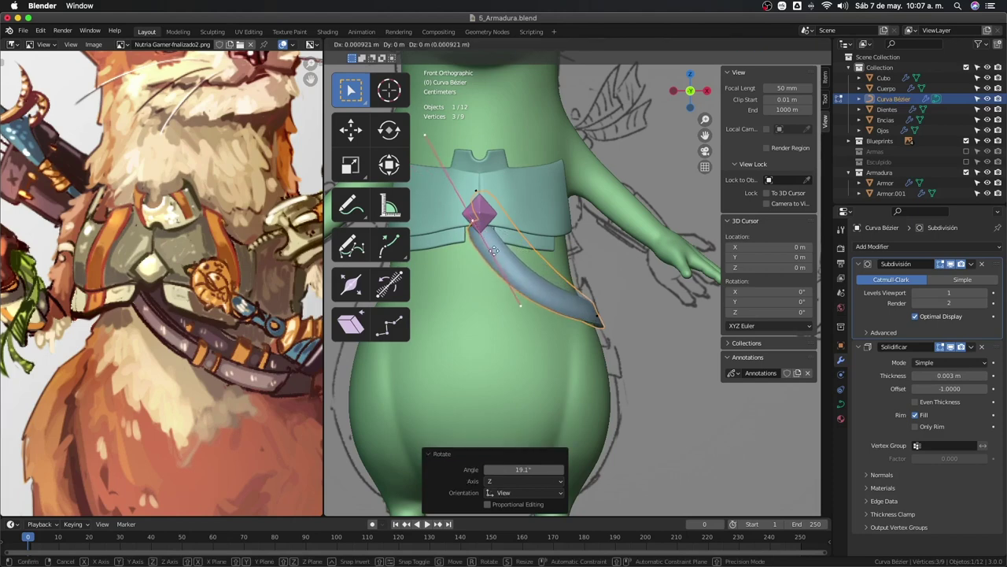
key("z")
left_click(495, 249)
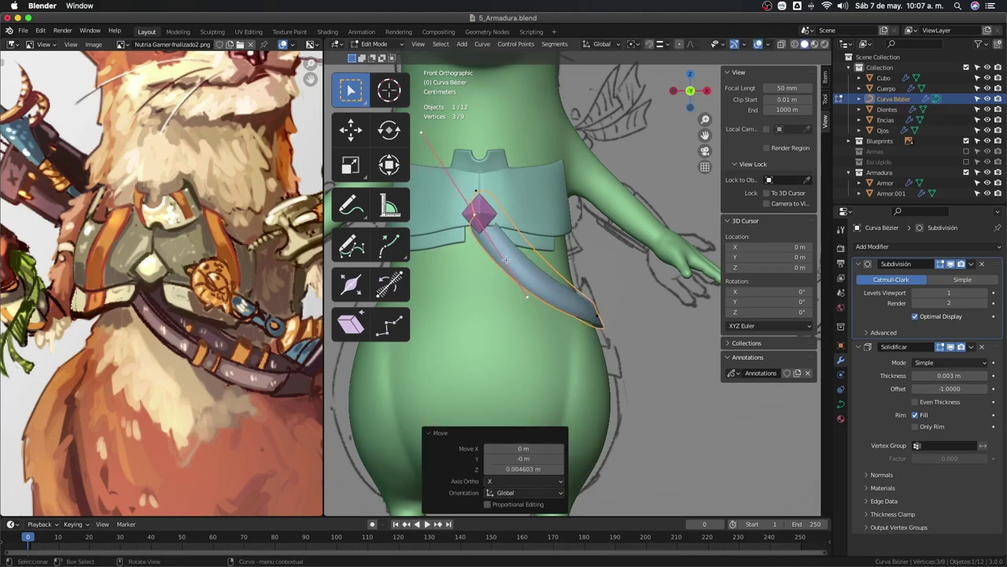
Nudge, tilt and rotate the belt curve handles to reshape the strap.
mouse_move(494, 250)
middle_mouse_down()
mouse_move(436, 268)
mouse_move(504, 323)
mouse_move(606, 222)
mouse_move(662, 349)
middle_mouse_up()
scroll(437, 269, "up", 3)
key("g")
left_click(514, 332)
key("ctrl+t")
left_click(593, 232)
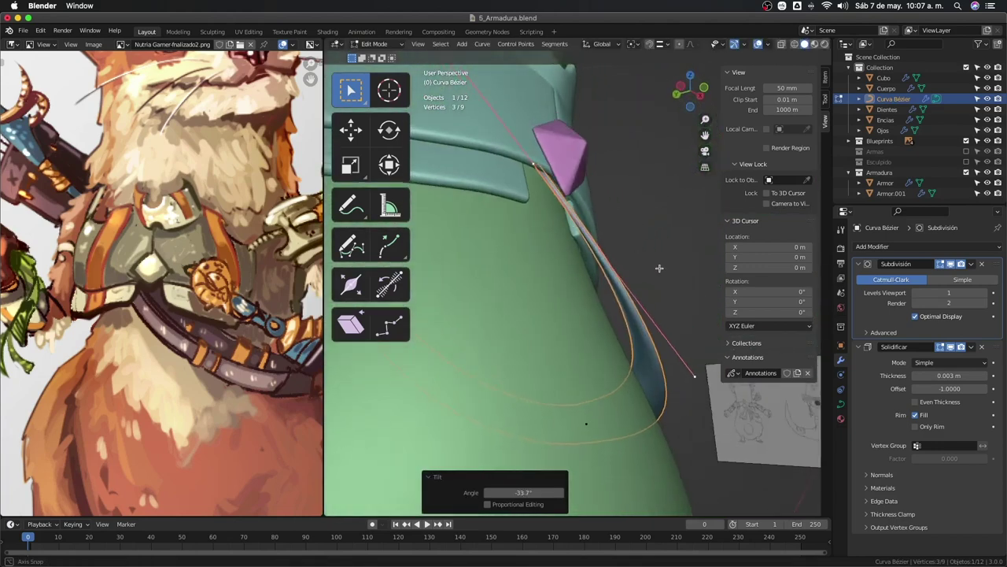
key("r")
left_click(625, 387)
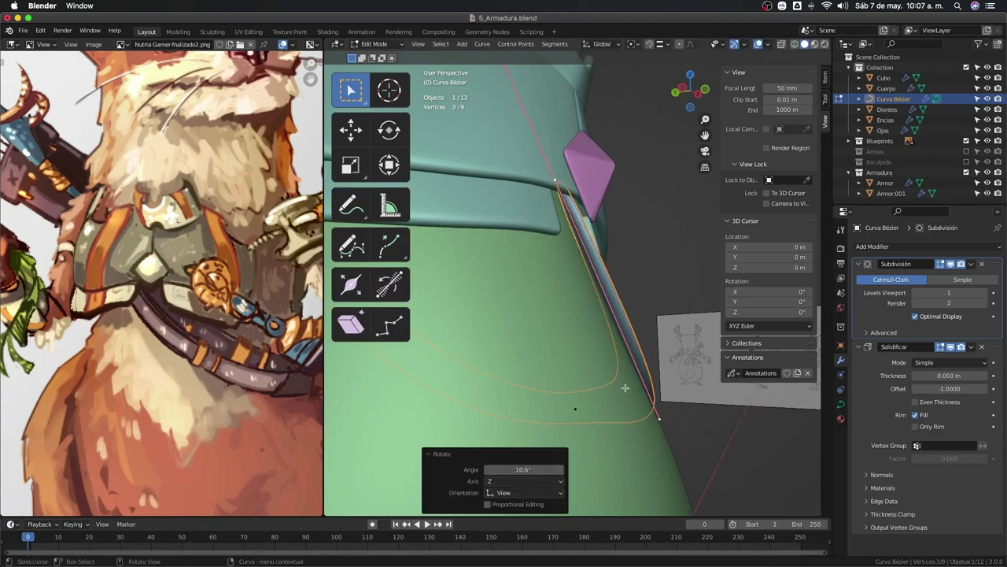
key("ctrl+t")
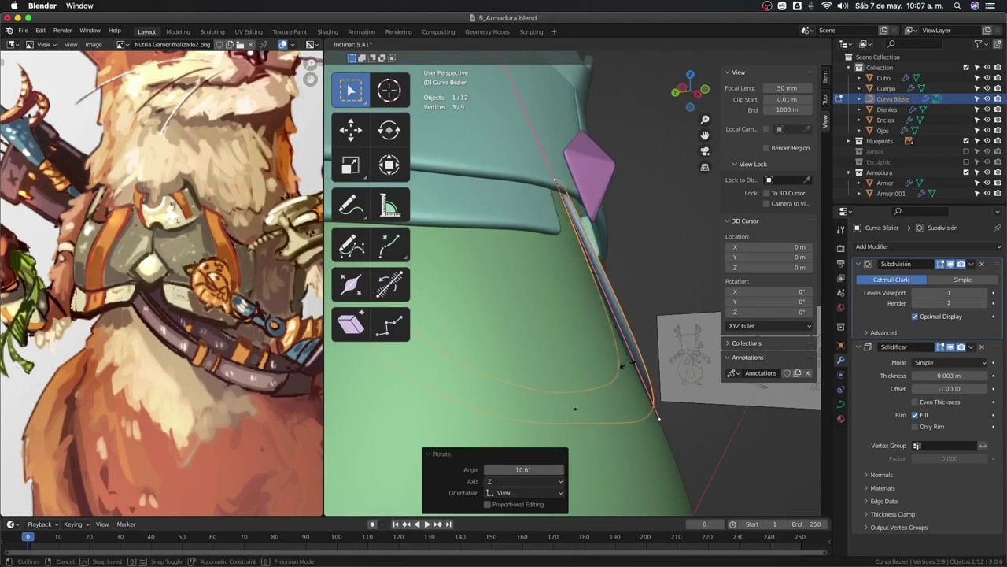
left_click(583, 364)
mouse_move(583, 364)
middle_mouse_down()
mouse_move(494, 343)
mouse_move(440, 347)
mouse_move(521, 327)
middle_mouse_up()
Shift the belt points along Y, then return to Object Mode and deselect everything.
key("g")
key("y")
left_click(521, 327)
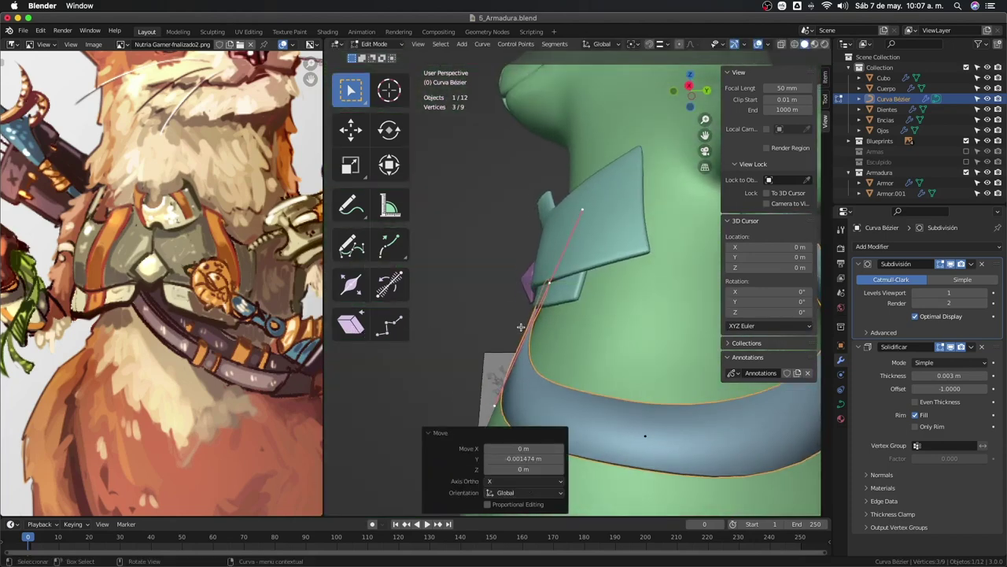
key("Tab")
scroll(629, 378, "down", 5)
mouse_move(629, 378)
middle_mouse_down()
mouse_move(734, 440)
mouse_move(622, 421)
mouse_move(556, 369)
mouse_move(597, 359)
middle_mouse_up()
left_click(733, 441)
scroll(621, 421, "up", 2)
Duplicate the belt curve's points and move the copy lower across the belly.
left_click(555, 343)
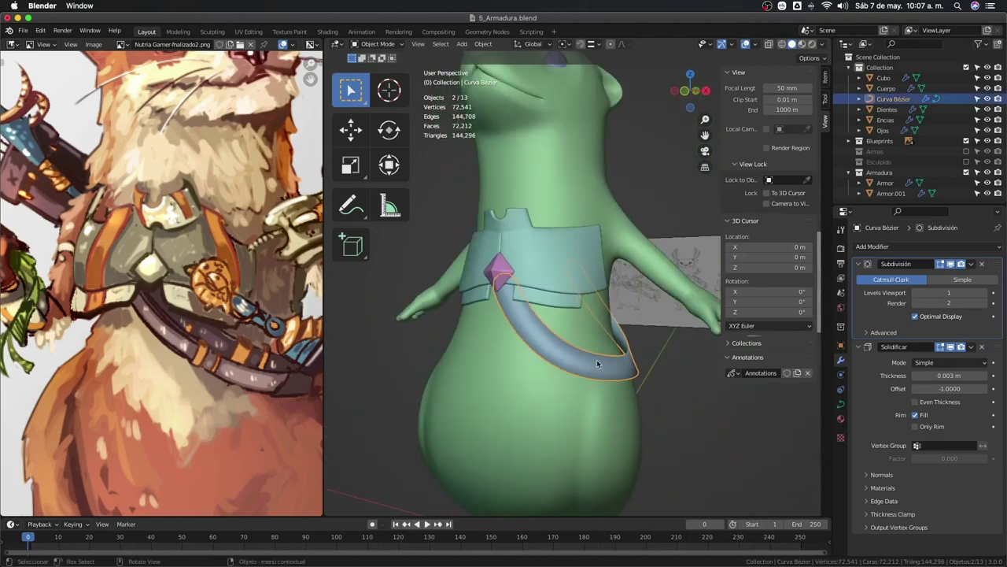
key("Tab")
key("shift+d")
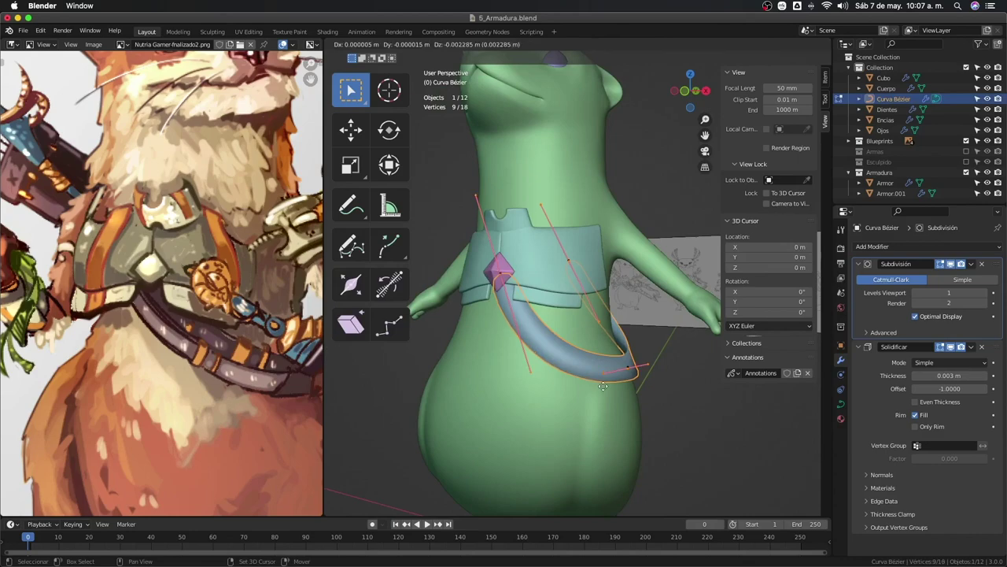
key("Escape")
middle_click_drag(551, 386, 499, 387)
scroll(258, 378, "down", 3)
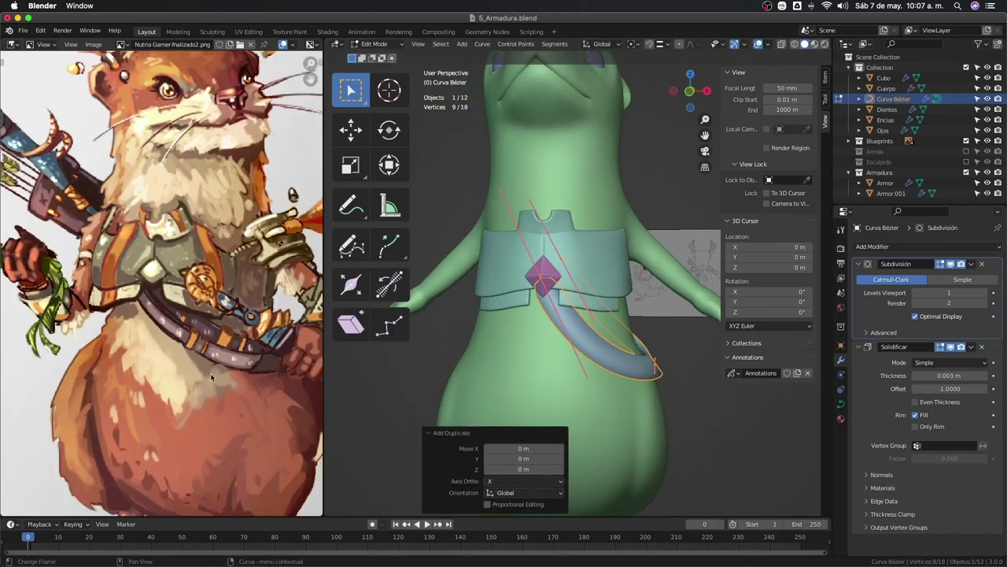
scroll(258, 378, "down", 2)
key("KP_1")
key("alt+z")
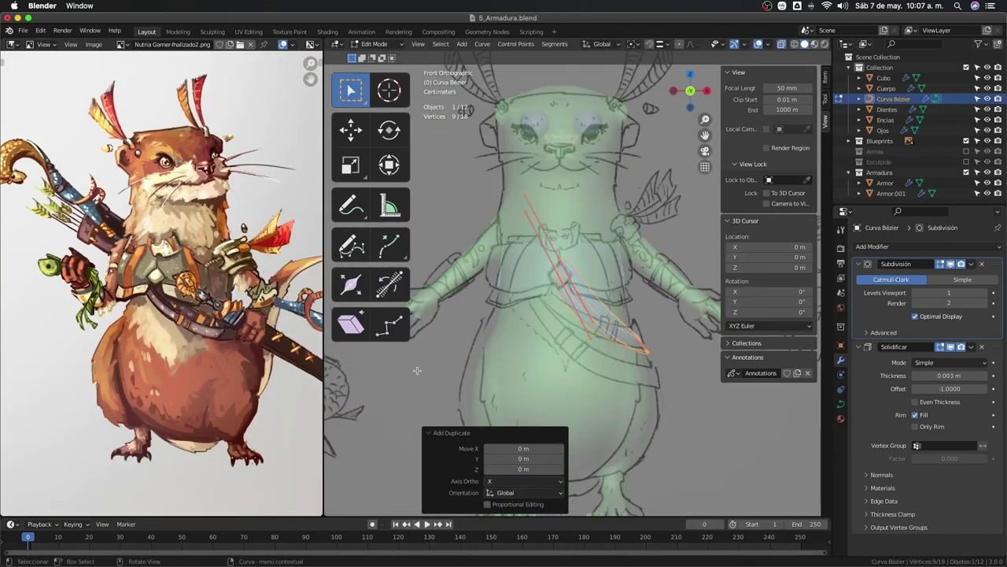
key("alt+z")
key("g")
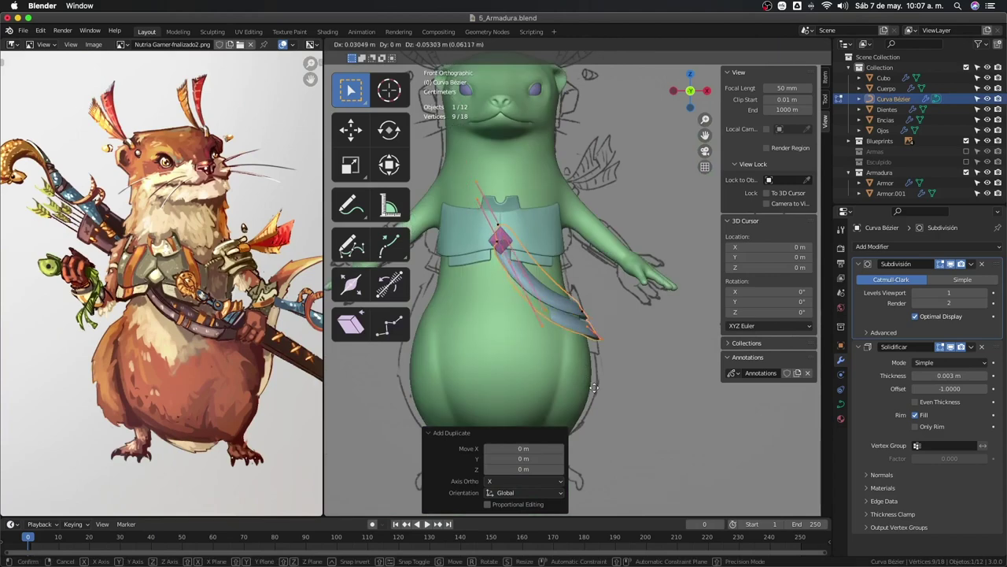
left_click(594, 387)
key("alt+z")
key("alt+z")
mouse_move(595, 387)
middle_mouse_down()
mouse_move(523, 365)
mouse_move(609, 437)
middle_mouse_up()
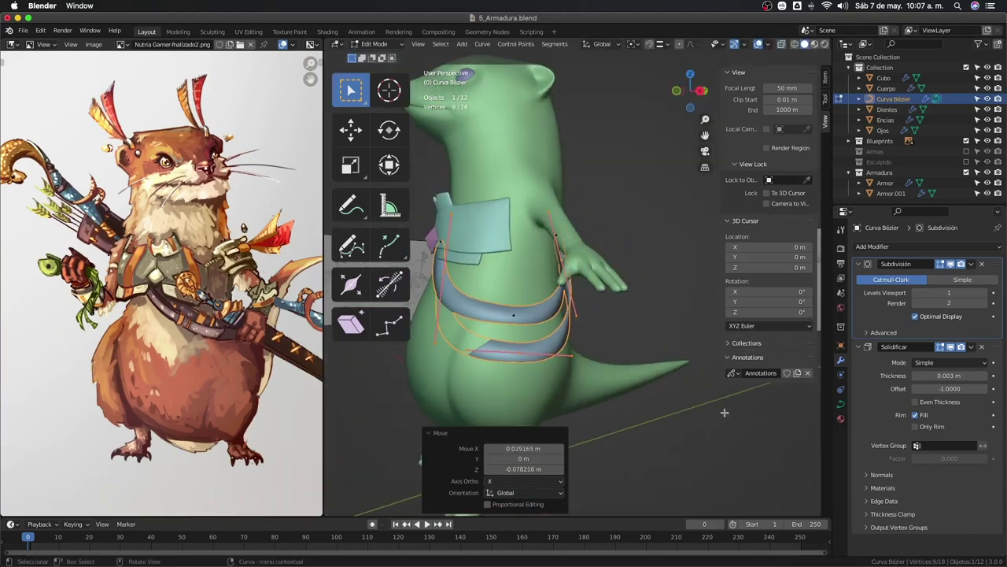
Try widening the Extrude to 0.027 m, then undo and redo to keep the lower strap.
left_click(840, 405)
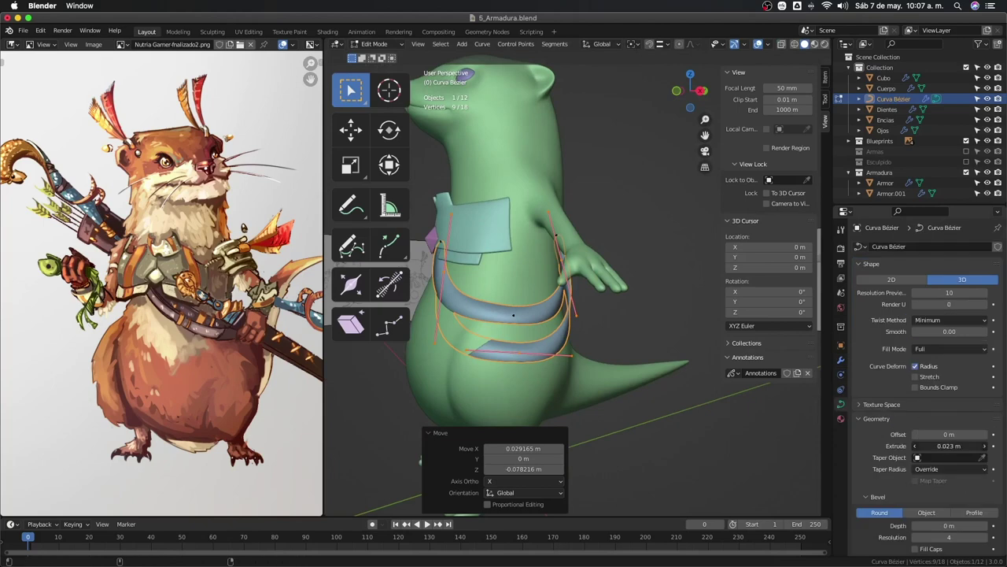
left_click_drag(950, 446, 952, 446)
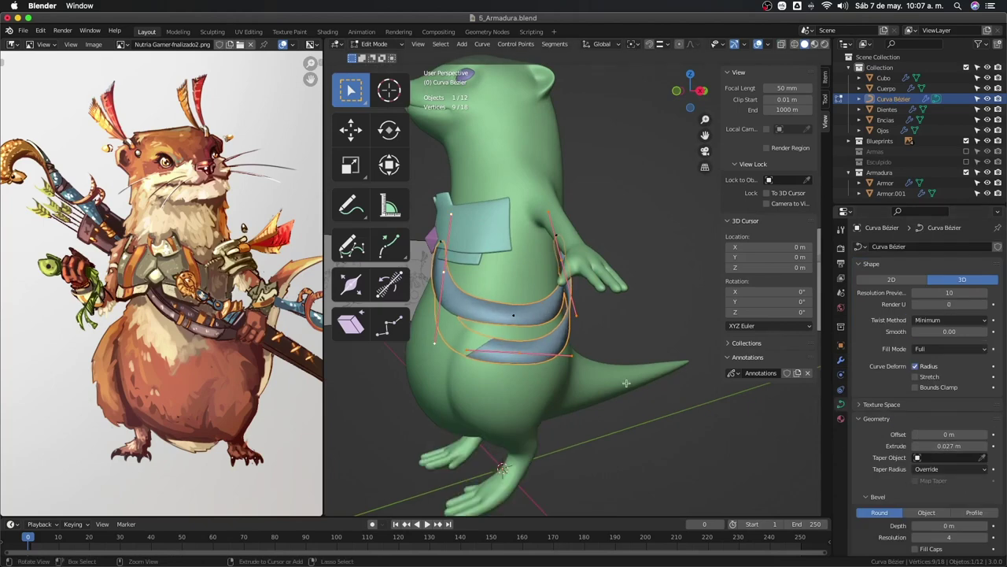
middle_click_drag(547, 364, 588, 396)
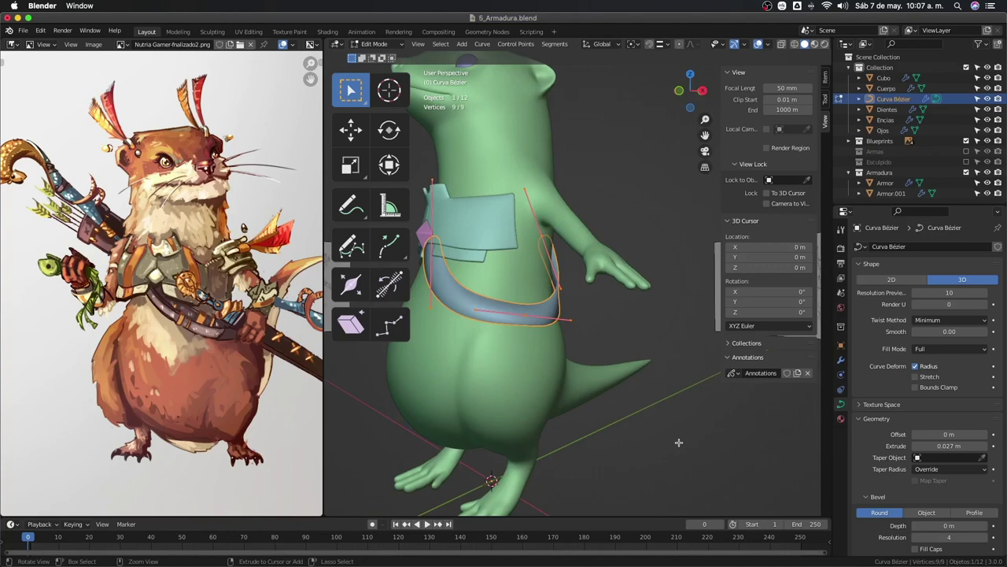
key("ctrl+z")
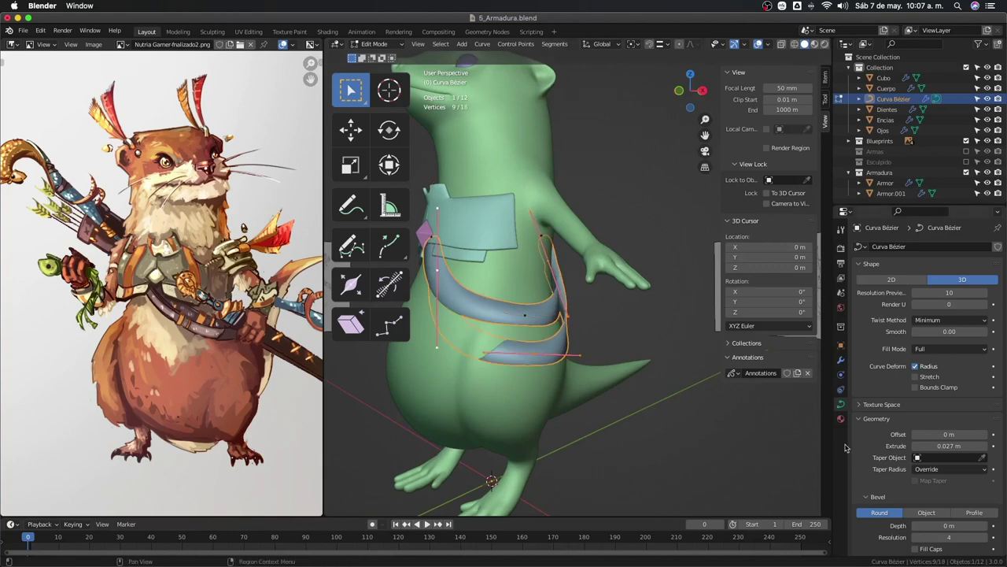
key("ctrl+z")
key("ctrl+shift+z")
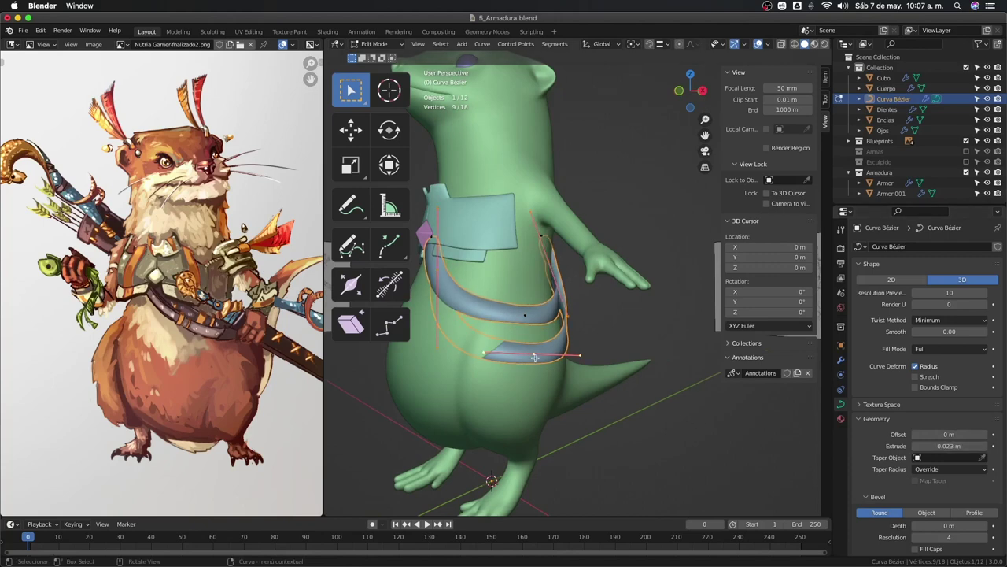
Separate the lower strap into its own curve object, Curva Bézier.001, and edit its points.
key("p")
left_click(536, 360)
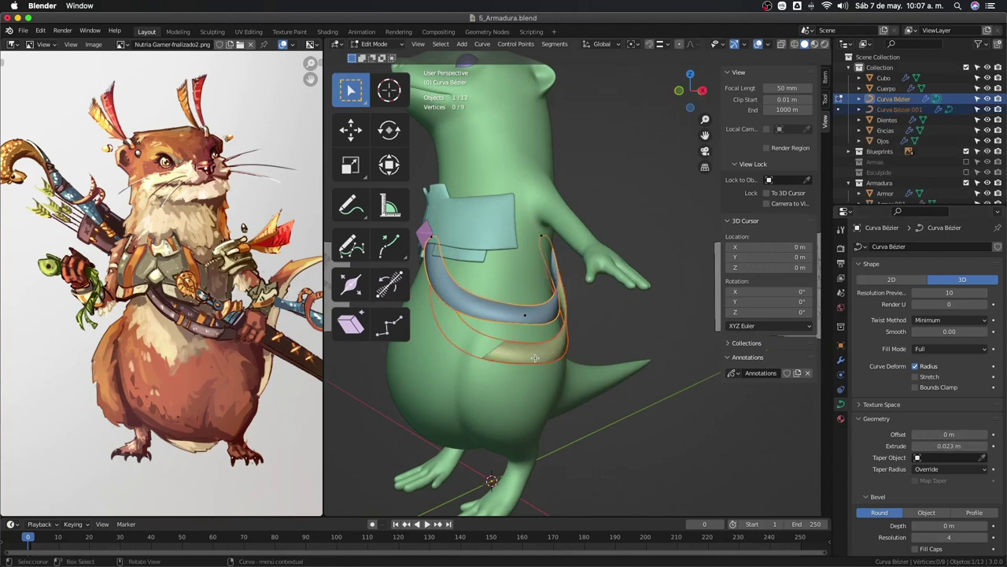
key("Tab")
left_click(564, 356)
key("Tab")
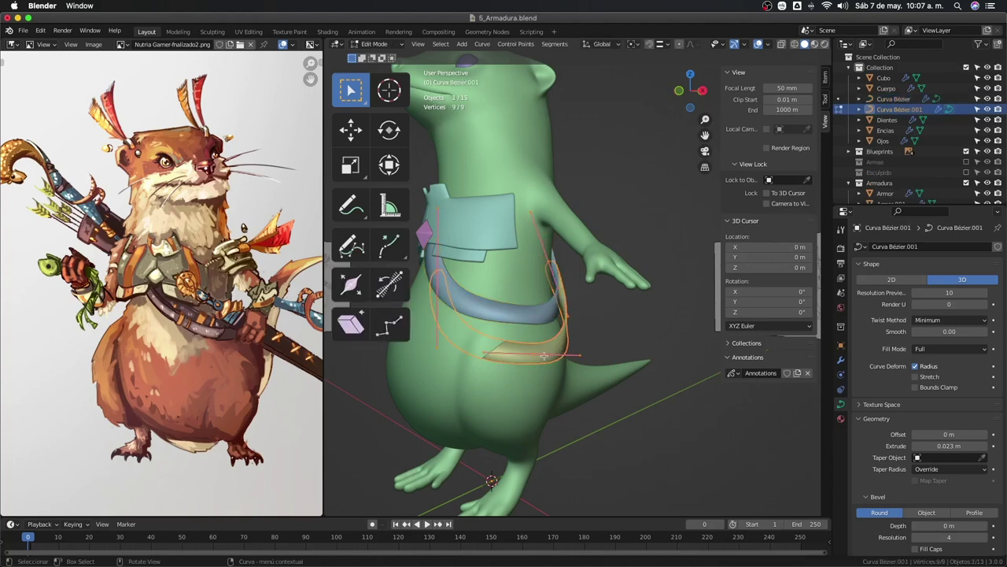
In a front orthographic view, move the selected strap points toward the chest gem.
middle_click_drag(550, 356, 523, 337)
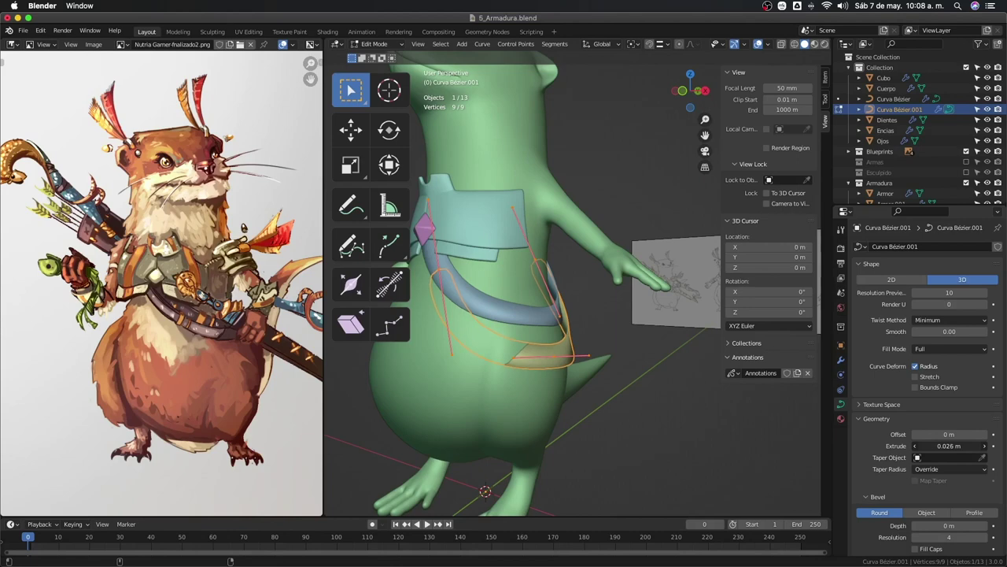
middle_click_drag(484, 436, 607, 351)
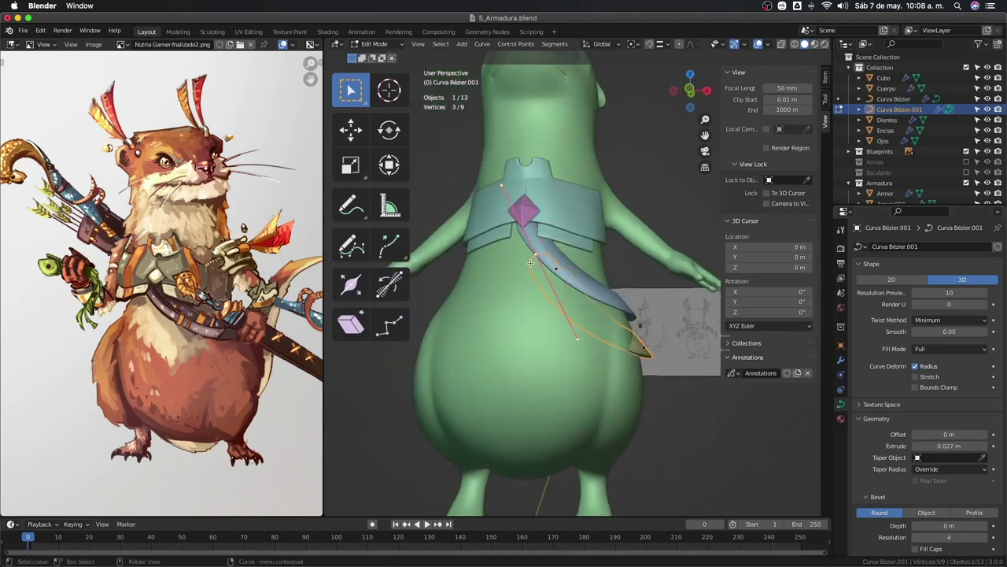
middle_click_drag(530, 263, 496, 289)
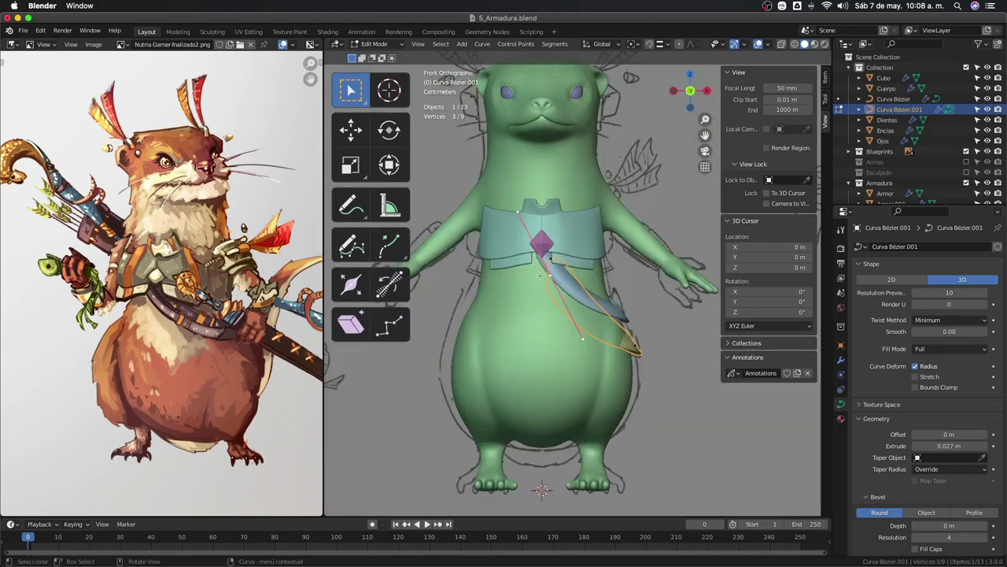
key("g")
left_click(528, 263)
scroll(527, 264, "up", 5)
Rotate, twist and slightly shift the strap points to angle the band diagonally.
mouse_move(527, 263)
middle_mouse_down()
mouse_move(483, 319)
mouse_move(650, 230)
mouse_move(629, 218)
middle_mouse_up()
key("r")
key("r")
left_click(646, 211)
key("r")
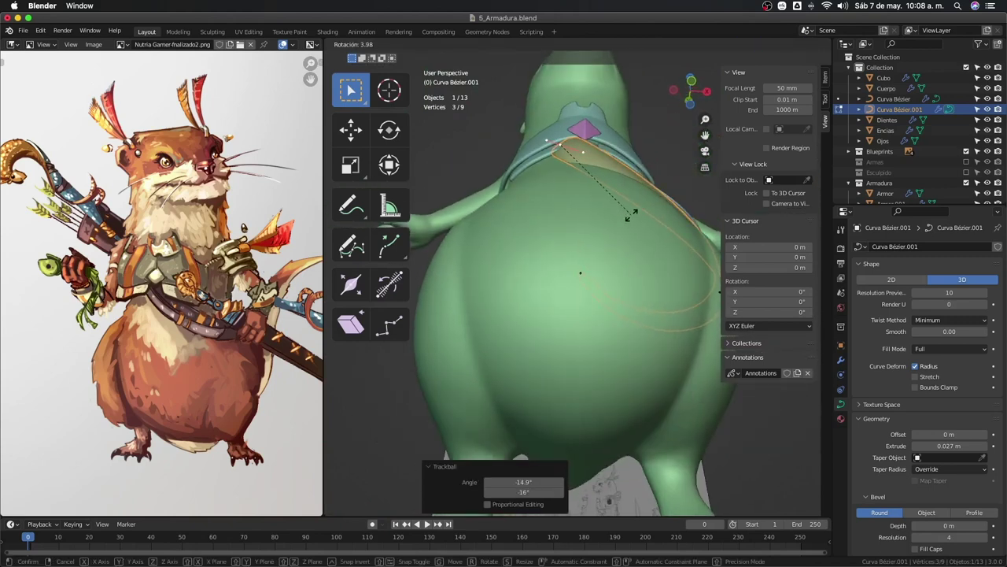
left_click(626, 221)
key("ctrl+t")
left_click(647, 191)
key("g")
left_click(653, 196)
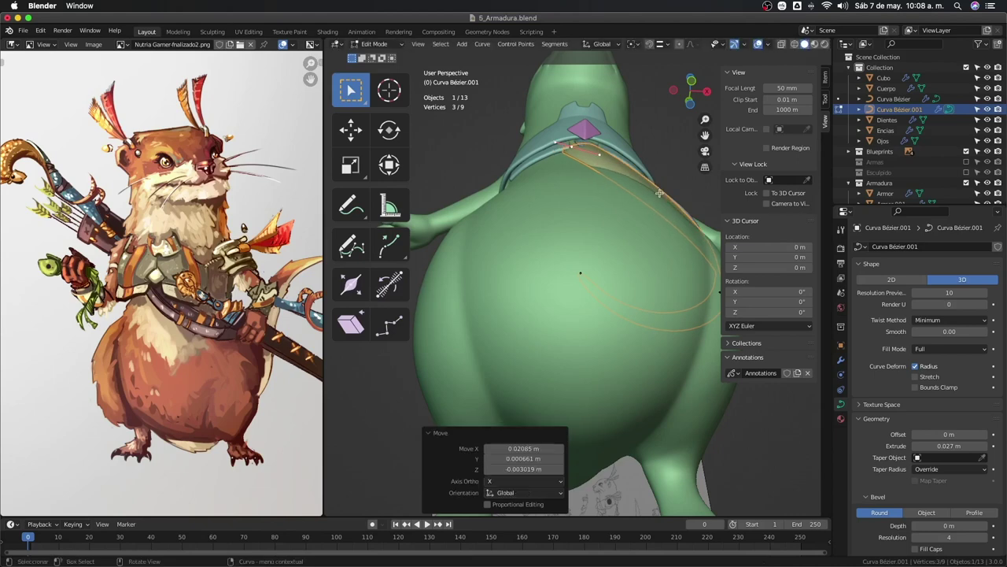
From a side view, reposition the strap points so the band runs down the otter's side.
mouse_move(654, 197)
middle_mouse_down()
mouse_move(705, 236)
mouse_move(567, 267)
mouse_move(553, 279)
mouse_move(581, 318)
mouse_move(616, 308)
mouse_move(534, 336)
mouse_move(530, 260)
mouse_move(564, 250)
mouse_move(609, 323)
mouse_move(603, 284)
mouse_move(624, 262)
mouse_move(590, 342)
mouse_move(652, 350)
mouse_move(692, 380)
middle_mouse_up()
key("g")
left_click(559, 275)
scroll(554, 280, "up", 3)
key("g")
left_click(581, 318)
key("g")
left_click(534, 336)
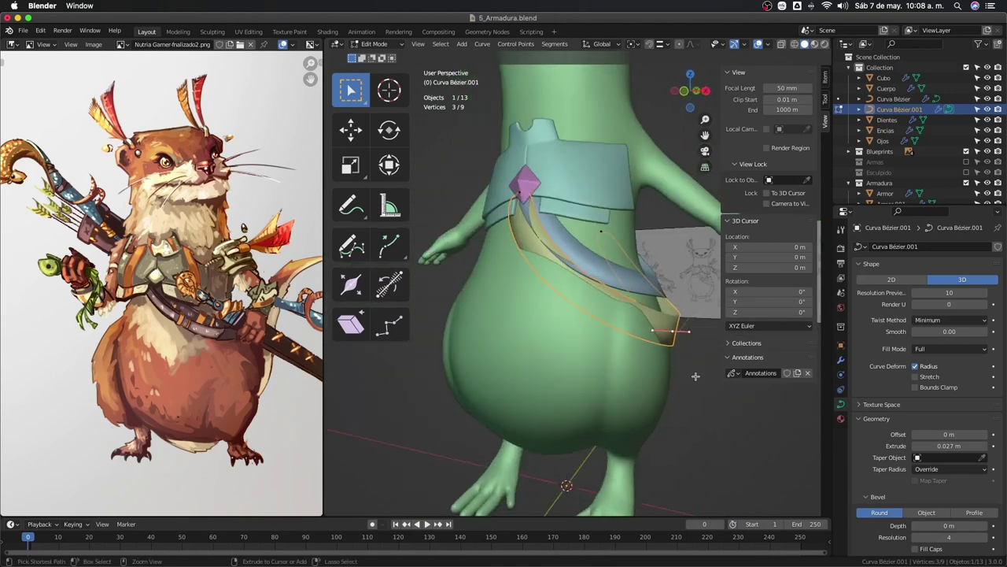
Twist the strap at the selected point and lengthen its curve handle.
key("ctrl+t")
left_click(704, 339)
mouse_move(704, 338)
middle_mouse_down()
mouse_move(552, 367)
mouse_move(528, 400)
mouse_move(607, 304)
mouse_move(541, 247)
mouse_move(599, 362)
middle_mouse_up()
key("s")
left_click(509, 378)
Move a strap control point along X and twist the strap about 8°.
left_click(599, 362)
key("g")
key("x")
left_click(598, 362)
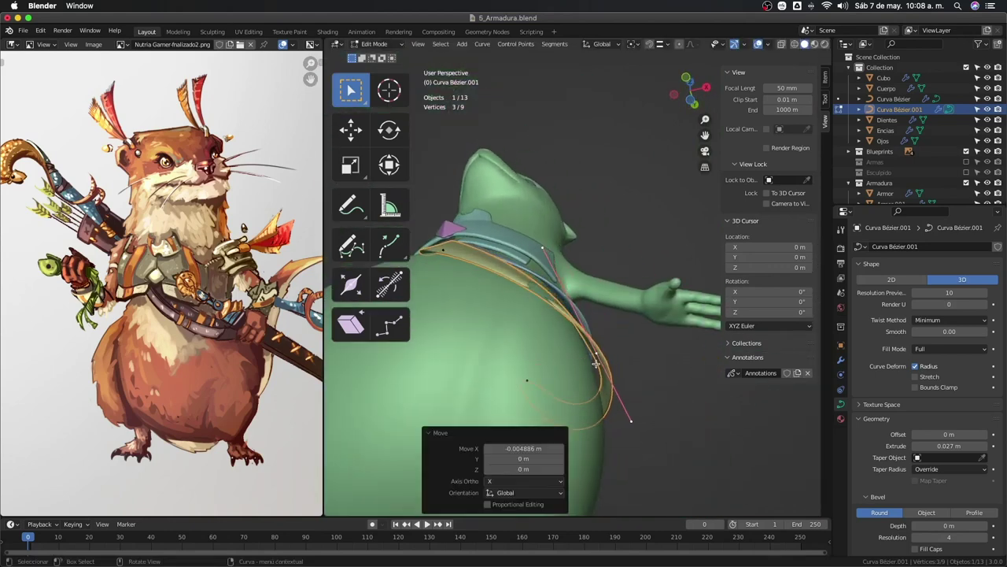
key("ctrl+t")
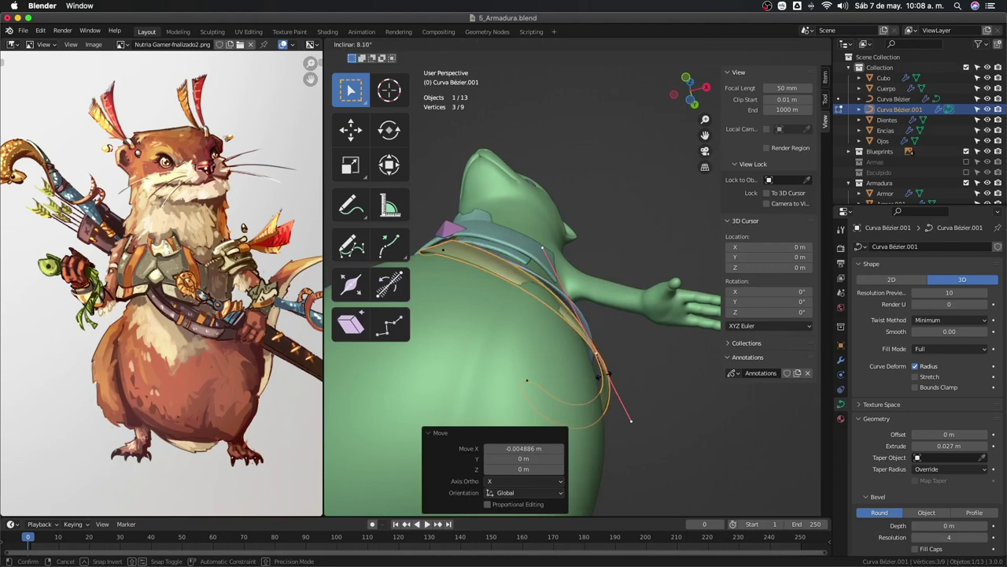
left_click(607, 374)
Nudge the same point a little further along the X axis.
middle_click_drag(608, 374, 693, 397)
key("r")
right_click(693, 405)
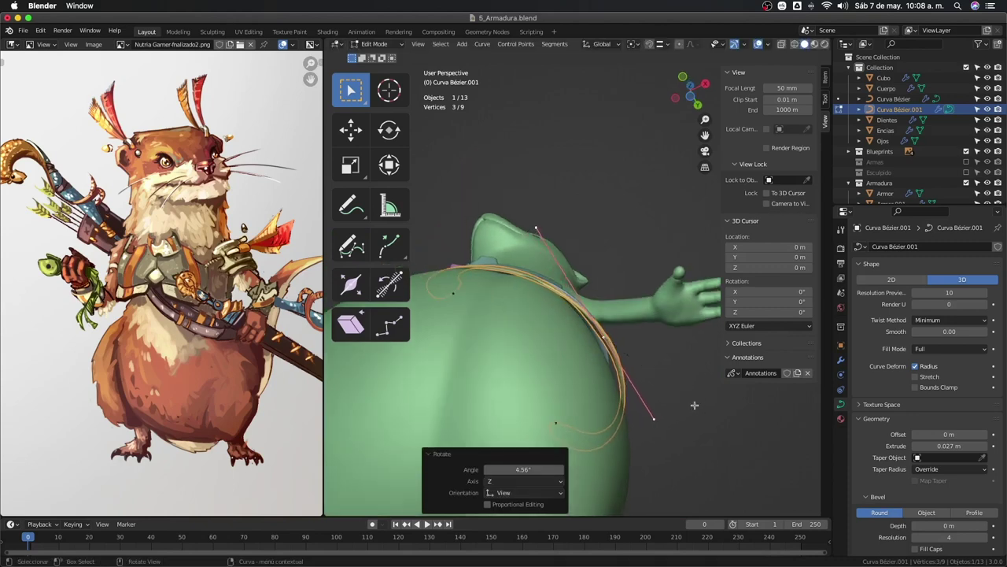
key("g")
key("x")
left_click(679, 399)
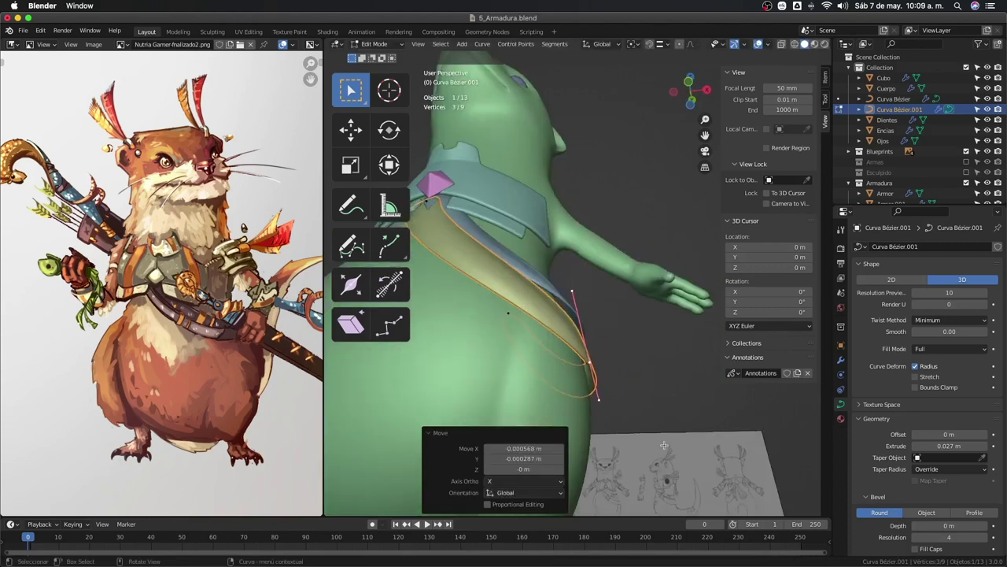
middle_click_drag(679, 400, 514, 272)
Select another strap point, rotate its handles about 4° and twist it -14.1°.
left_click(480, 179)
mouse_move(492, 195)
middle_mouse_down()
mouse_move(678, 302)
mouse_move(593, 323)
middle_mouse_up()
key("r")
left_click(661, 310)
left_click(587, 323)
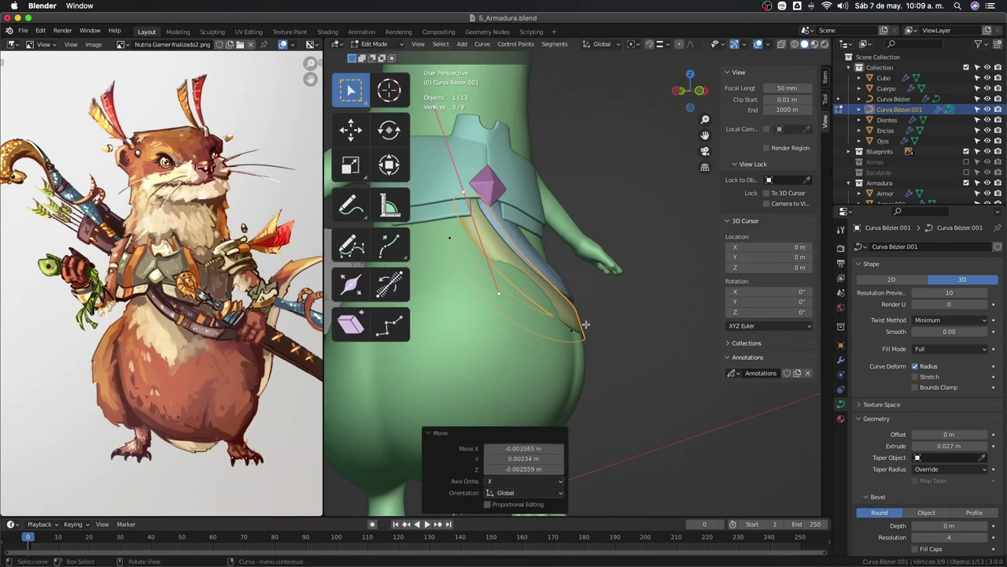
middle_click_drag(587, 323, 554, 311)
key("ctrl+t")
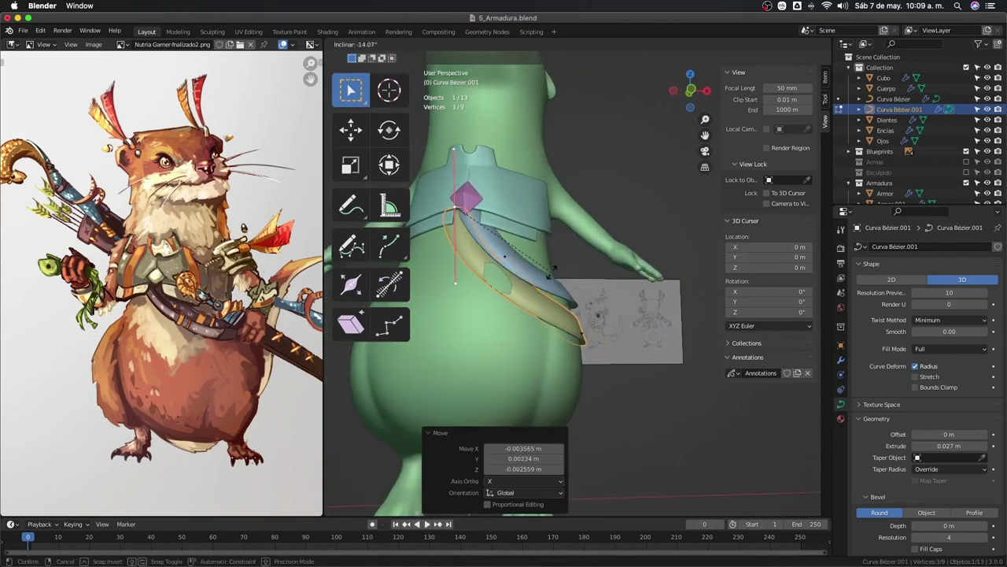
left_click(553, 269)
Rotate the handles slightly, twist the strap strongly, and shift the points along X.
middle_click_drag(554, 269, 596, 327)
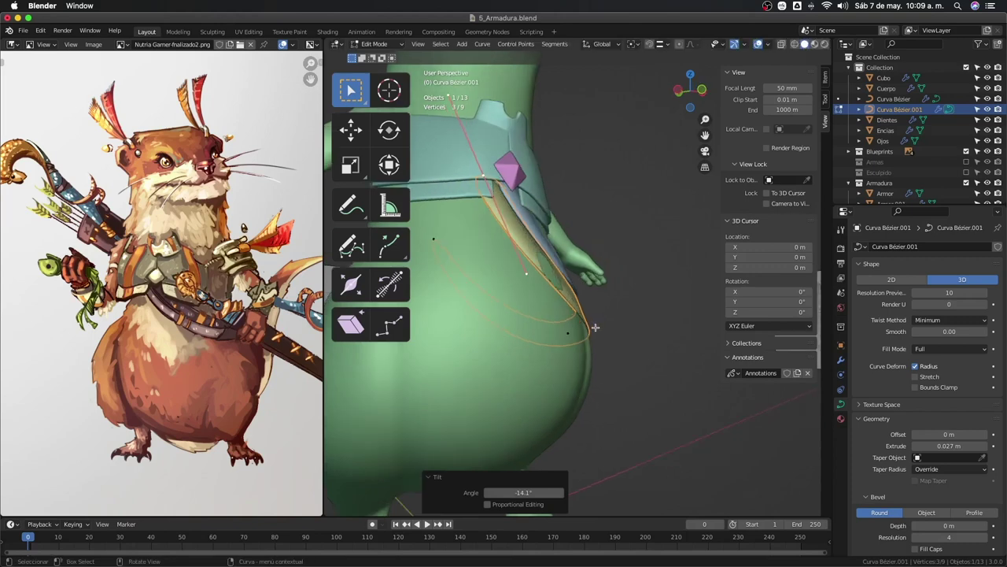
key("r")
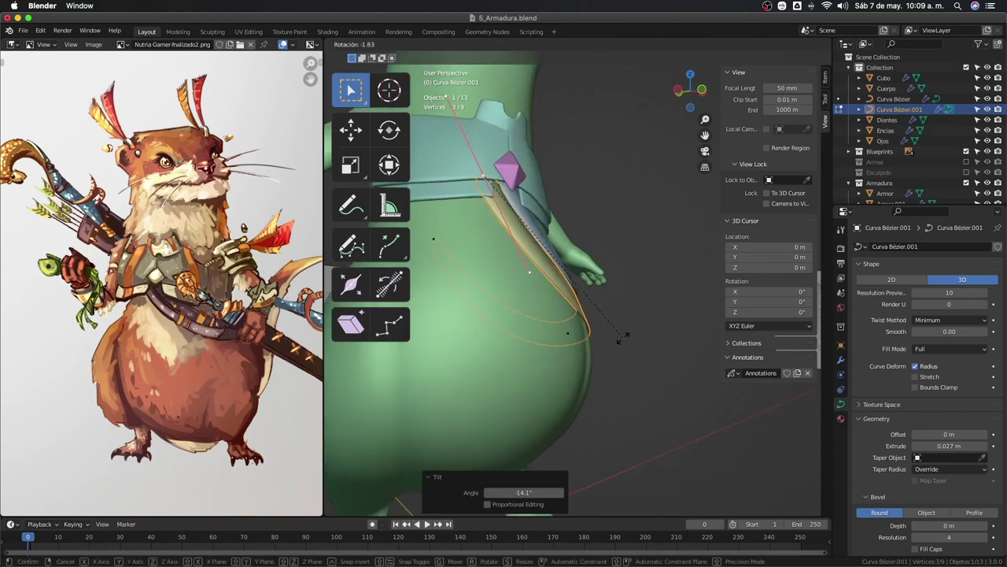
left_click(622, 336)
mouse_move(614, 338)
middle_mouse_down()
mouse_move(585, 342)
mouse_move(513, 300)
middle_mouse_up()
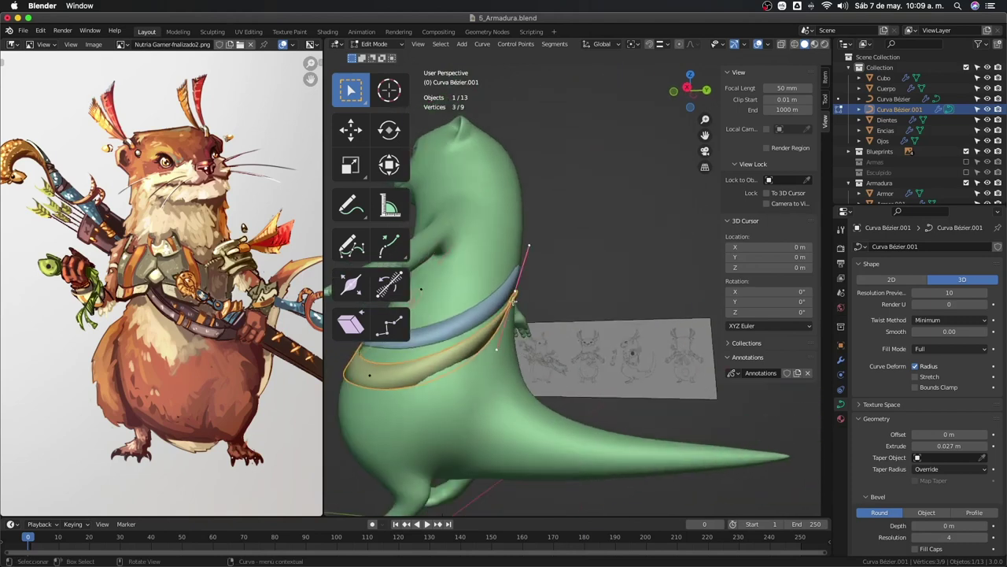
key("ctrl+t")
left_click(551, 299)
mouse_move(551, 299)
middle_mouse_down()
mouse_move(431, 368)
mouse_move(499, 260)
mouse_move(650, 330)
middle_mouse_up()
key("g")
left_click(499, 260)
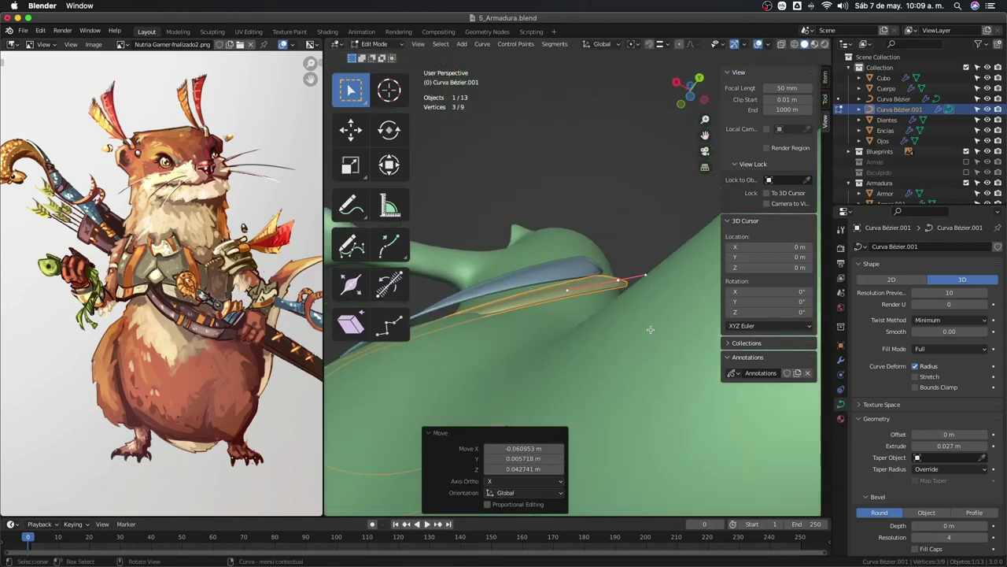
Twist the strap 41.6°, reposition the points, and rotate them 8.62°.
key("ctrl+t")
left_click(605, 337)
key("g")
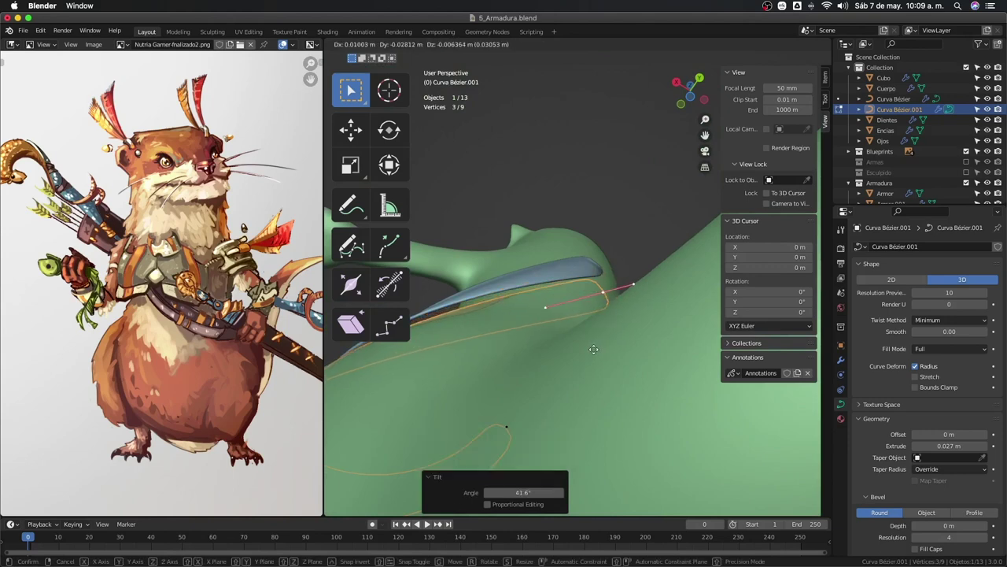
left_click(593, 349)
mouse_move(593, 349)
middle_mouse_down()
mouse_move(532, 383)
mouse_move(608, 430)
mouse_move(622, 370)
mouse_move(596, 351)
mouse_move(533, 365)
mouse_move(638, 351)
mouse_move(532, 388)
middle_mouse_up()
key("r")
left_click(558, 393)
Twist the strap once more and scale the end handle up by 1.202.
key("ctrl+t")
left_click(627, 344)
left_click(526, 362)
key("s")
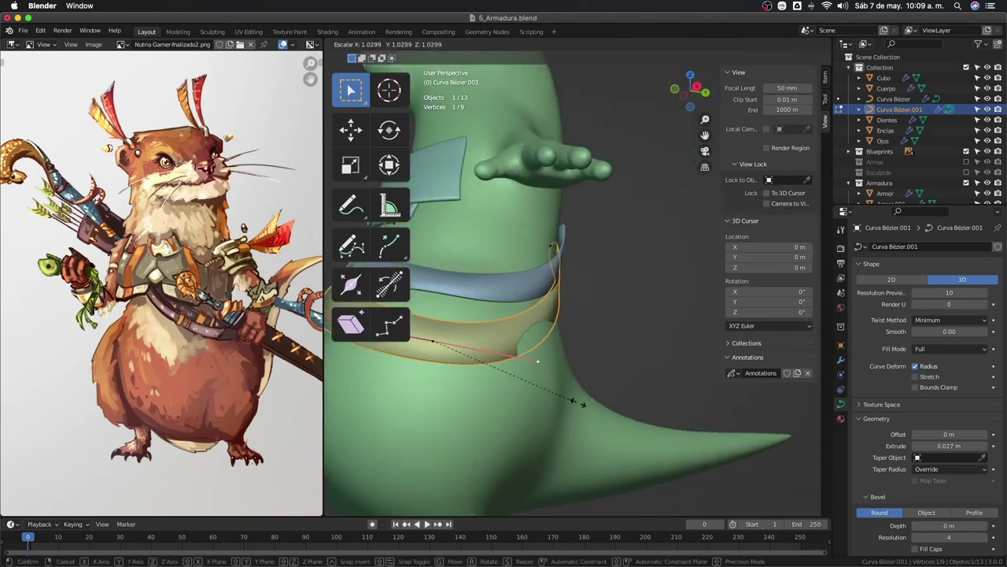
left_click(589, 410)
middle_click_drag(600, 360, 530, 348)
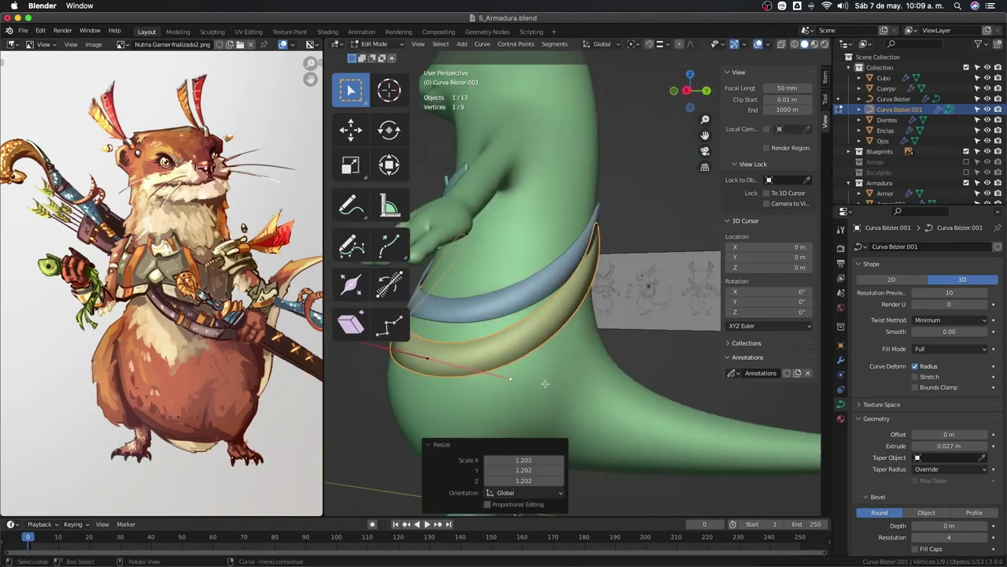
Return to Object Mode, then select the Curva Bézier belt and edit its points.
key("Tab")
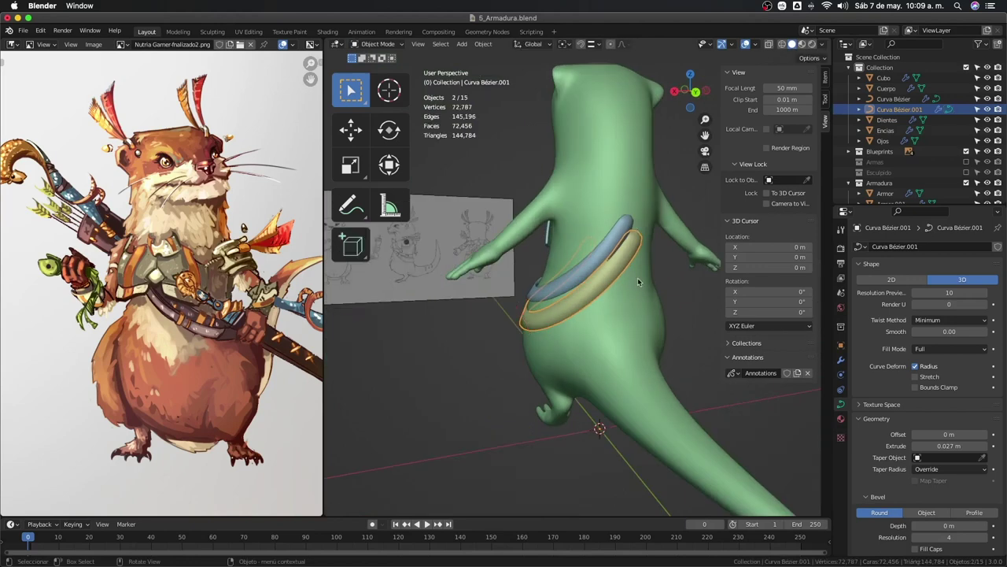
middle_click_drag(564, 343, 617, 350)
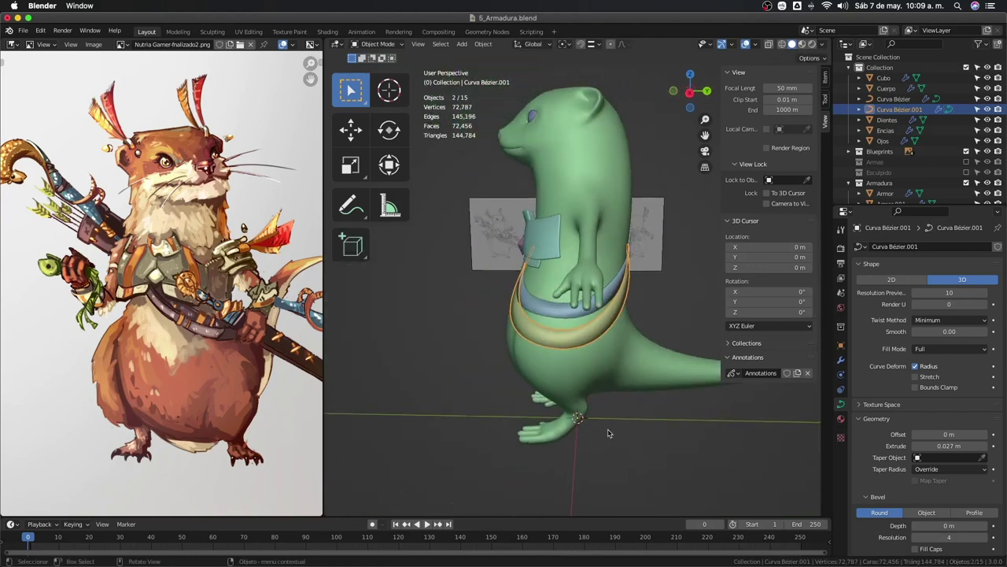
left_click(603, 432)
mouse_move(603, 432)
middle_mouse_down()
mouse_move(663, 401)
mouse_move(593, 358)
mouse_move(578, 369)
middle_mouse_up()
left_click(593, 324)
scroll(593, 324, "up", 5)
key("Tab")
Select the belt point at the pink gem and slightly shrink one belt handle.
left_click(565, 347)
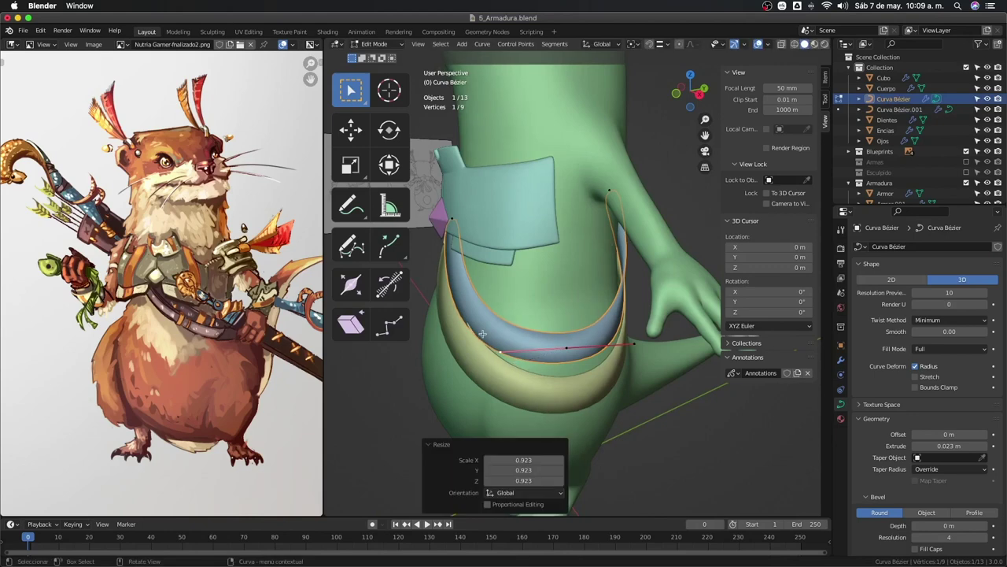
middle_click_drag(504, 362, 458, 270)
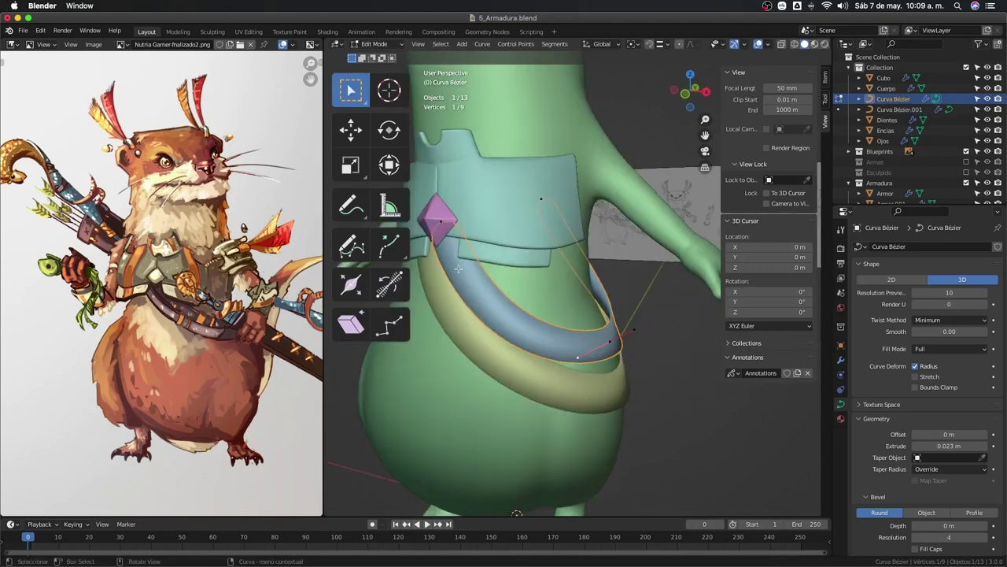
left_click(442, 224)
mouse_move(442, 224)
middle_mouse_down()
mouse_move(492, 345)
mouse_move(666, 383)
mouse_move(598, 343)
mouse_move(652, 351)
mouse_move(639, 378)
mouse_move(522, 396)
mouse_move(557, 345)
mouse_move(602, 360)
middle_mouse_up()
left_click(516, 356)
key("s")
left_click(518, 354)
left_click(598, 342)
On the second strap, shift a point along X and reposition the strap points.
left_click(641, 379)
key("g")
key("x")
left_click(643, 411)
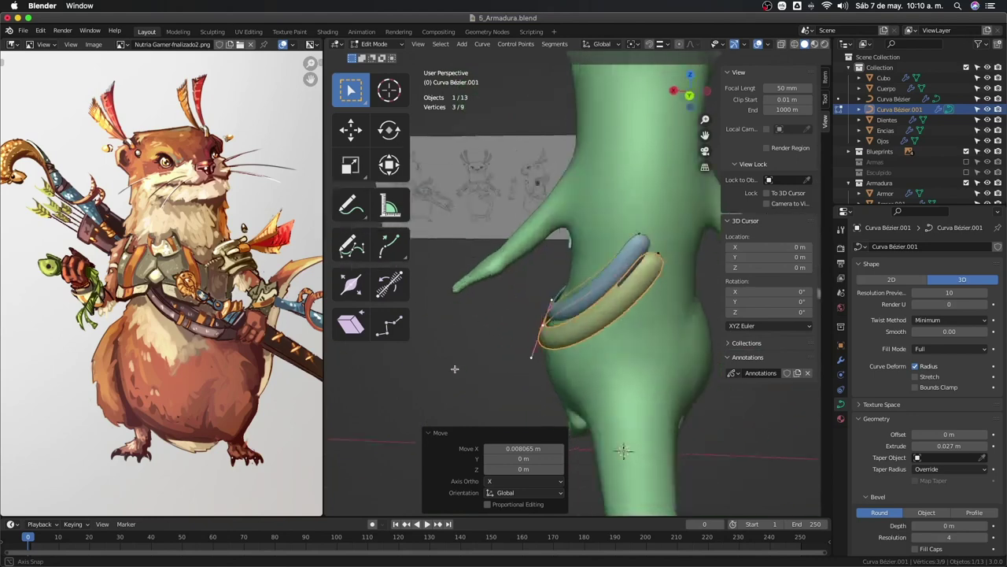
mouse_move(602, 360)
middle_mouse_down()
mouse_move(614, 269)
mouse_move(665, 312)
mouse_move(663, 343)
mouse_move(544, 349)
mouse_move(538, 258)
middle_mouse_up()
key("g")
left_click(666, 334)
key("g")
left_click(663, 344)
Move the strap points again, twist slightly, and rotate the handles -7.62°.
key("g")
left_click(535, 256)
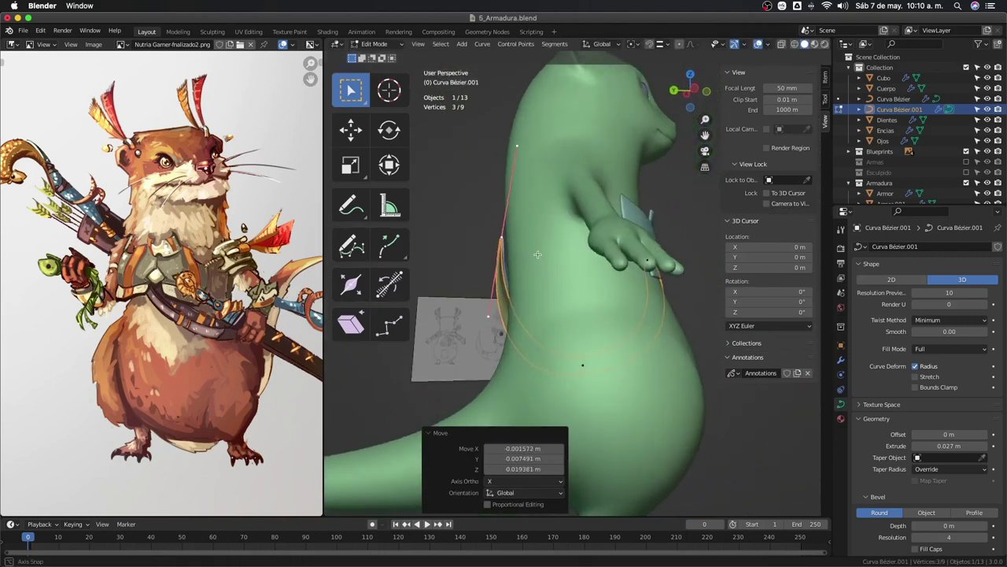
key("ctrl+t")
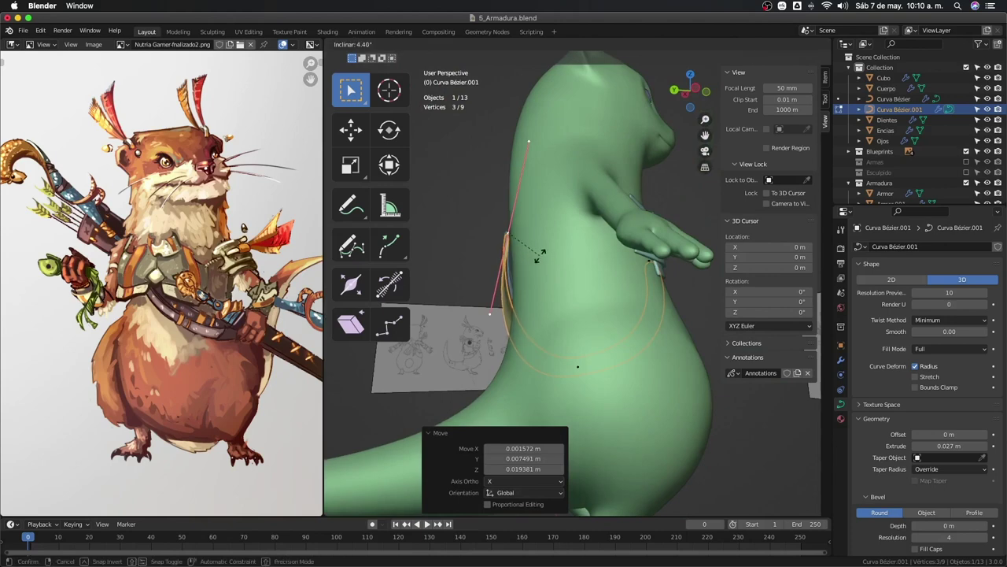
left_click(541, 253)
key("r")
left_click(492, 323)
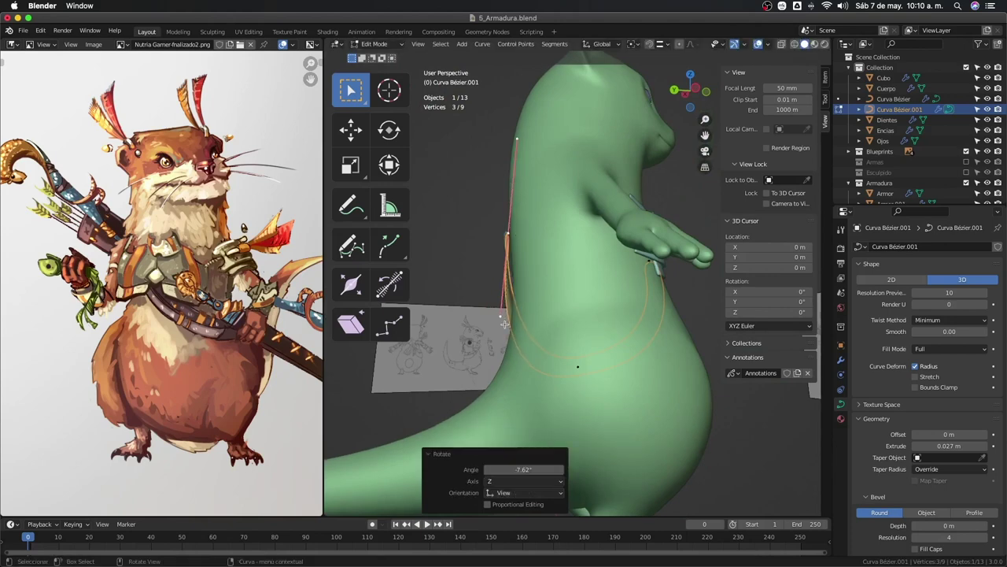
middle_click_drag(493, 323, 621, 339)
Rotate the blue belt's handles 4.63° and return to Object Mode.
left_click(646, 254)
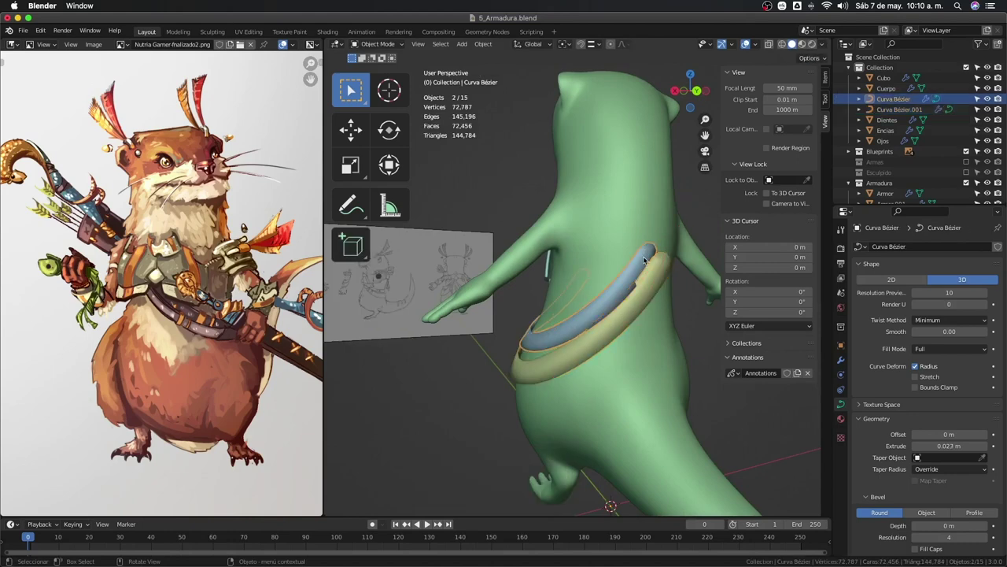
mouse_move(646, 253)
middle_mouse_down()
mouse_move(674, 270)
mouse_move(622, 315)
mouse_move(654, 358)
mouse_move(422, 410)
mouse_move(567, 350)
mouse_move(650, 383)
middle_mouse_up()
key("r")
left_click(617, 319)
key("Tab")
left_click(654, 358)
left_click(669, 367)
scroll(568, 350, "up", 3)
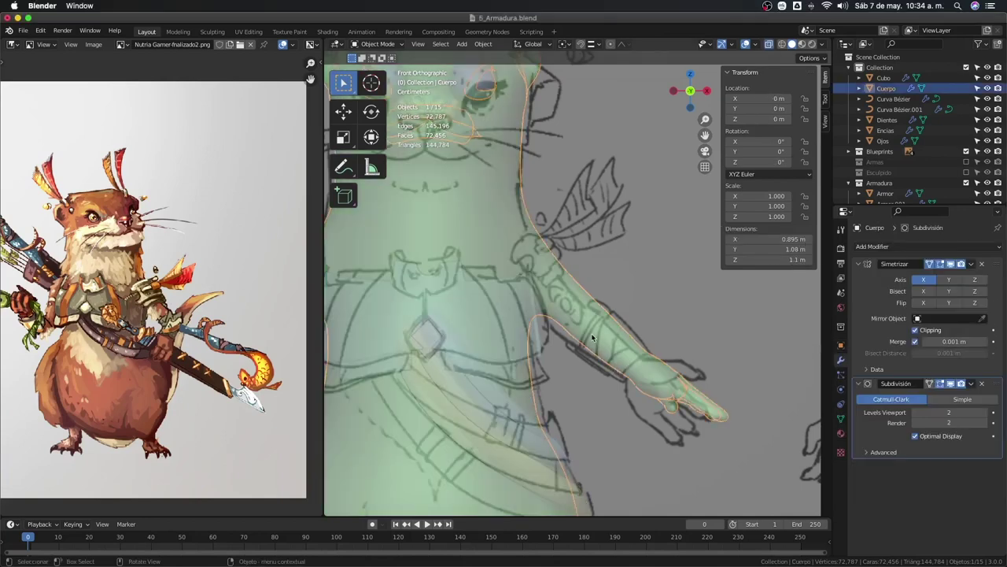
Switch off X-ray with Alt+Z, select the front blueprint, and open the Shift+A Add menu.
scroll(236, 344, "up", 3)
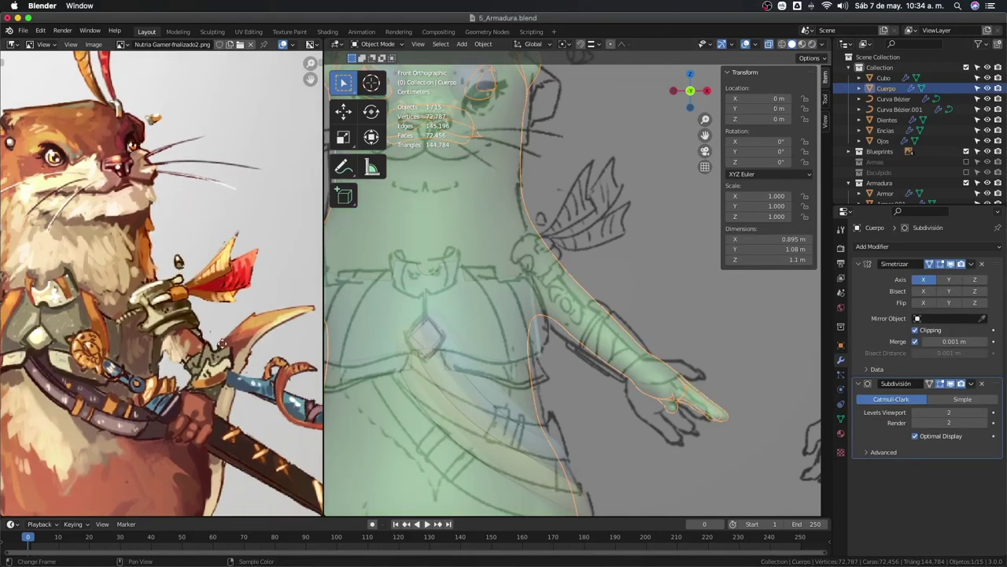
scroll(188, 339, "up", 1)
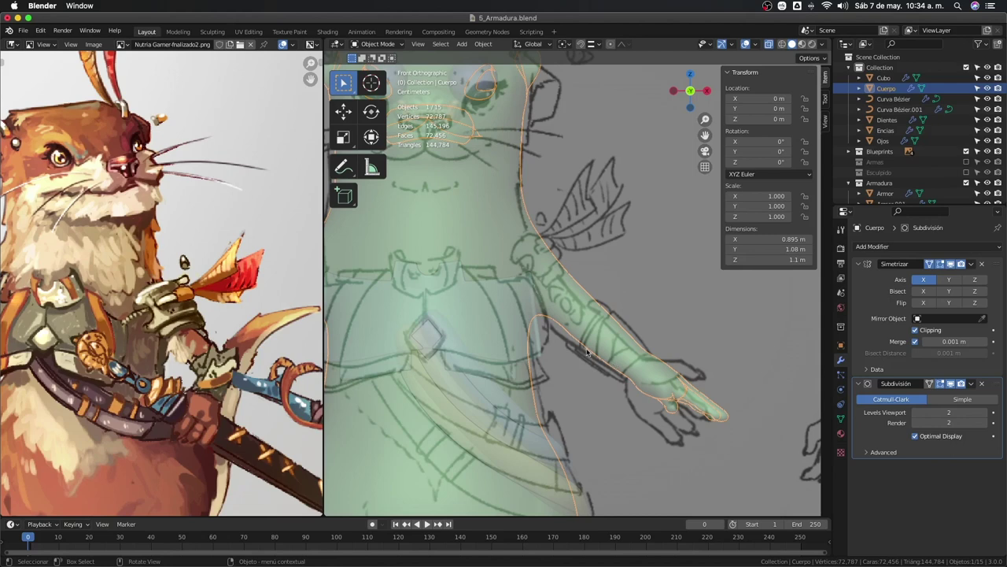
key("alt+z")
key("alt+z")
key("alt+z")
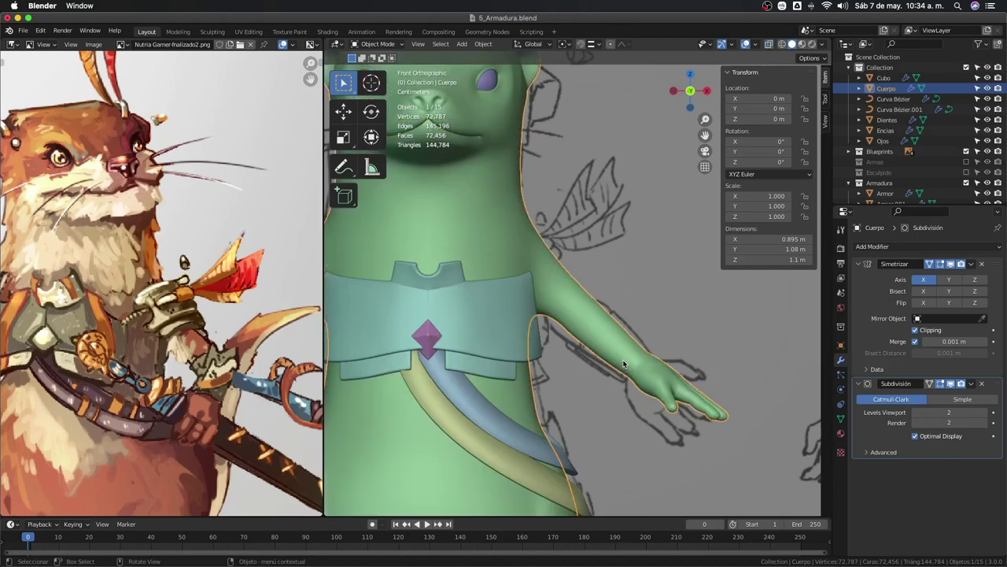
key("alt+z")
key("alt+z")
key("alt+z")
key("alt+z")
left_click(654, 304)
key("shift+a")
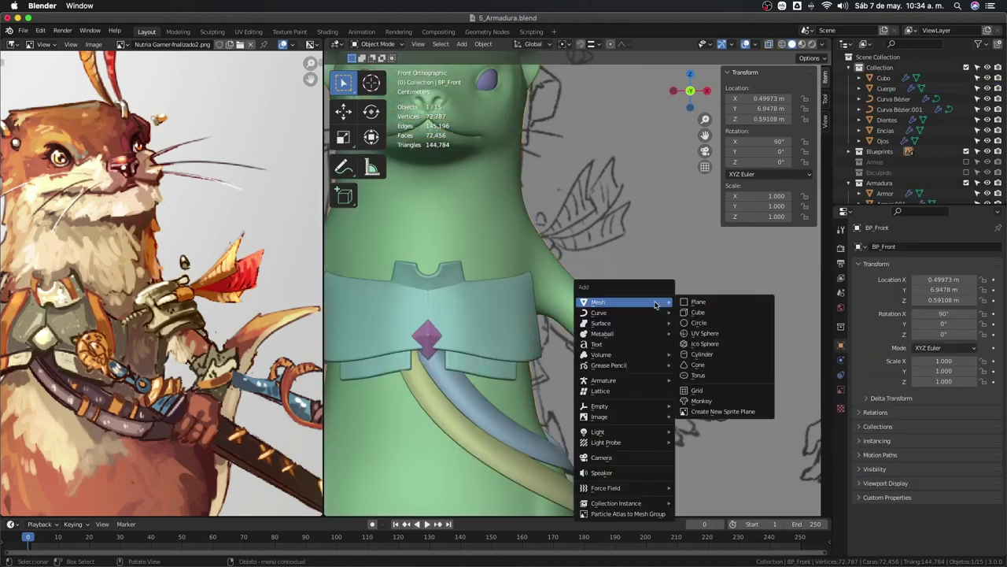
left_click(703, 323)
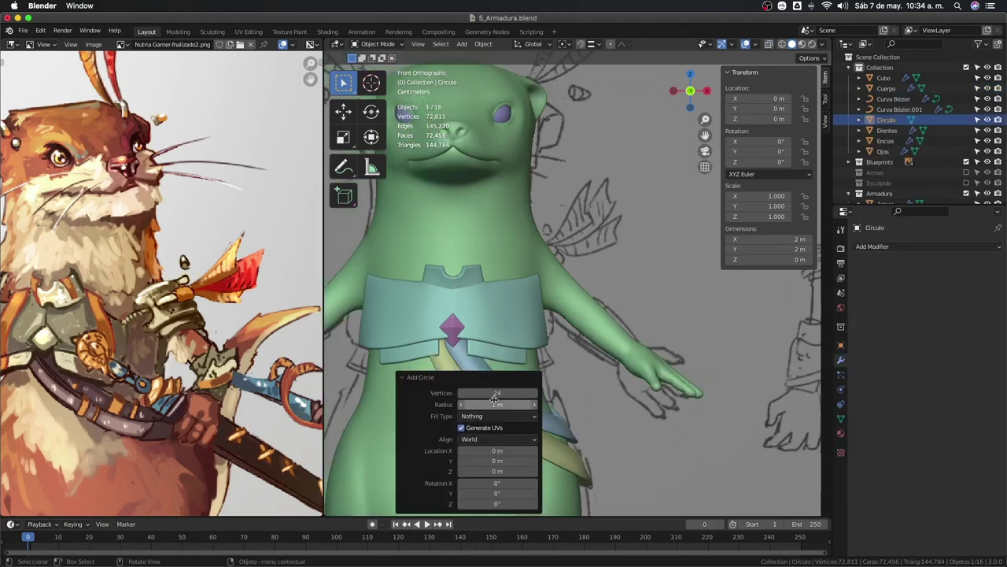
scroll(690, 374, "down", 3)
scroll(657, 427, "down", 2)
scroll(584, 297, "up", 2)
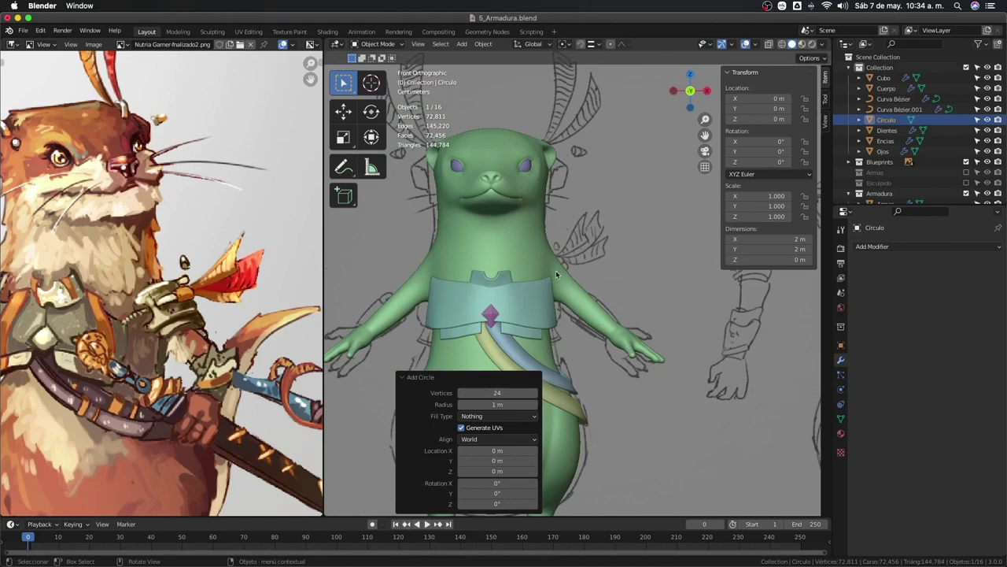
scroll(583, 368, "down", 2)
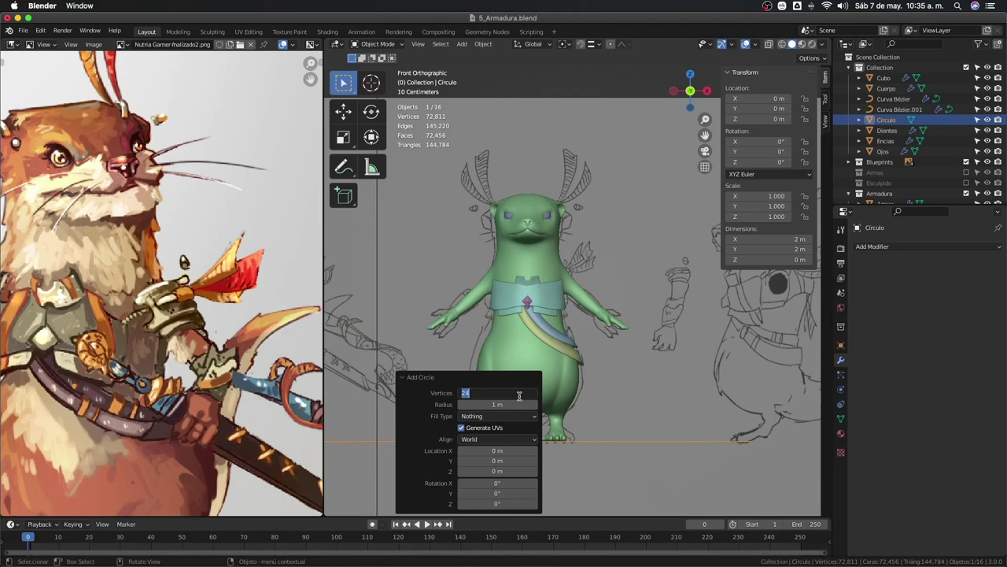
type("12")
key("Return")
left_click(693, 442)
scroll(685, 433, "down", 2)
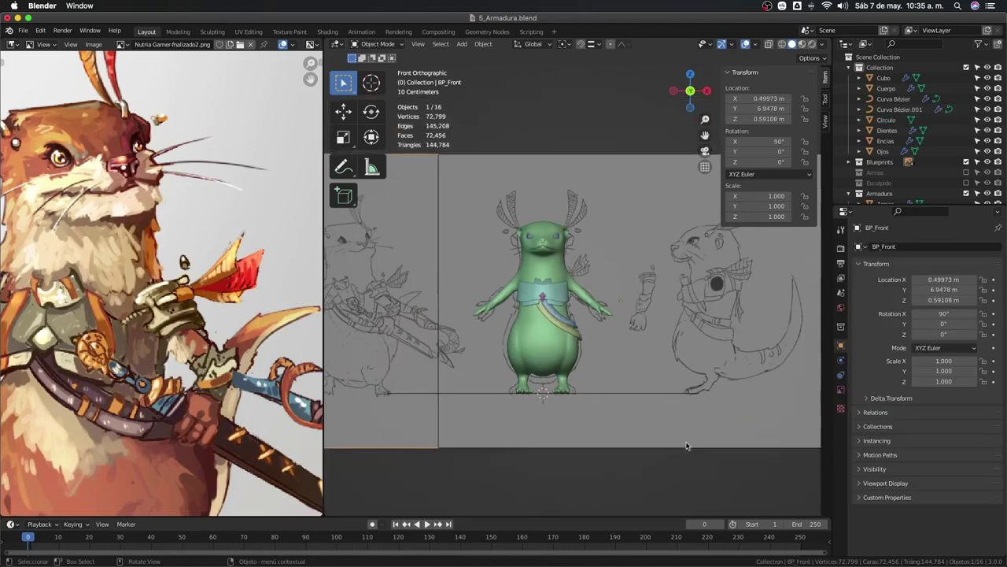
left_click(640, 380)
key("Tab")
scroll(639, 380, "up", 1)
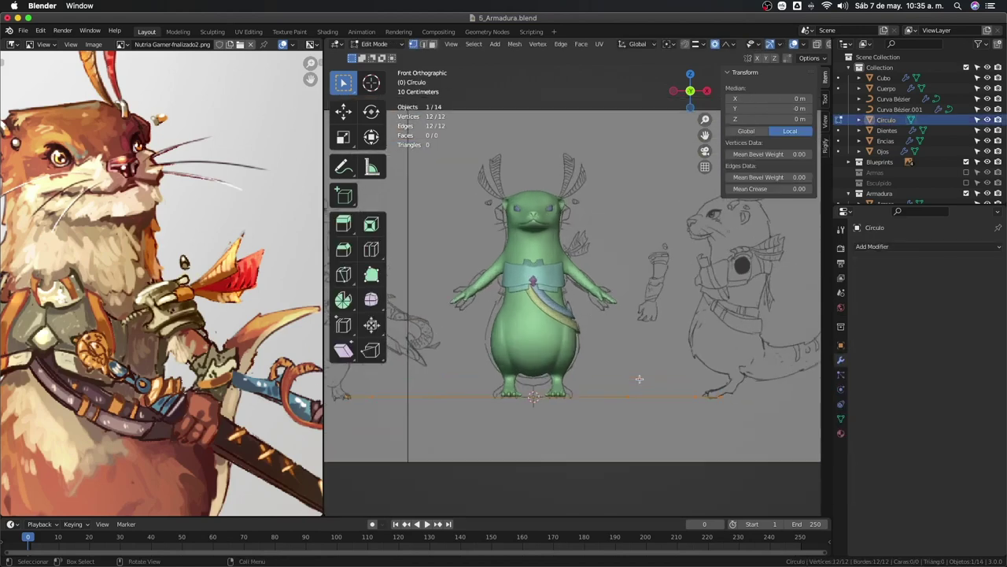
key("r")
key("x")
key("Escape")
key("Tab")
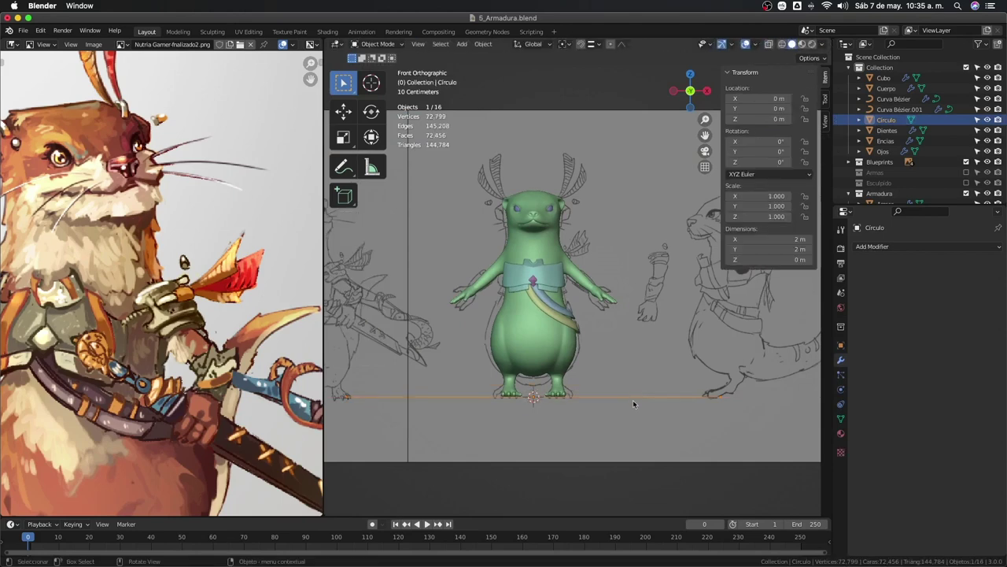
key("g")
left_click(637, 252)
scroll(638, 252, "up", 2)
scroll(642, 308, "up", 1)
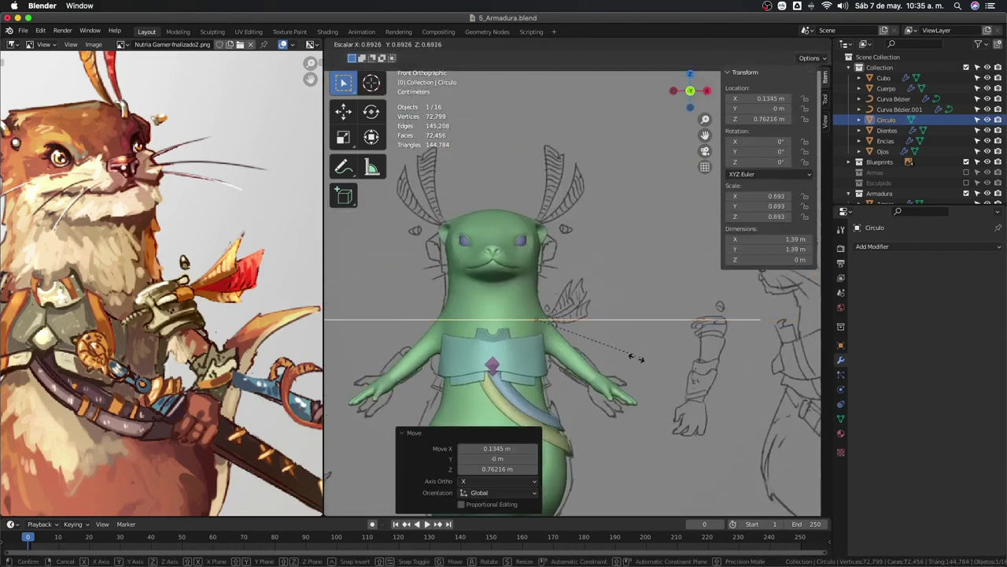
key("s")
left_click(543, 327)
key("g")
left_click(555, 334)
scroll(610, 364, "up", 2)
middle_click_drag(610, 364, 617, 379, "shift")
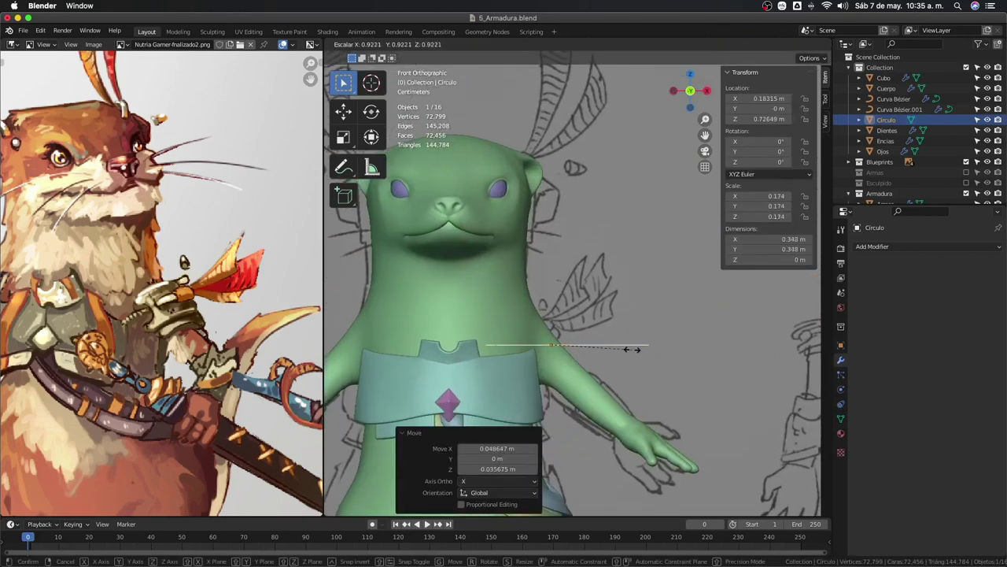
key("s")
left_click(617, 379)
key("g")
left_click(541, 347)
key("alt+z")
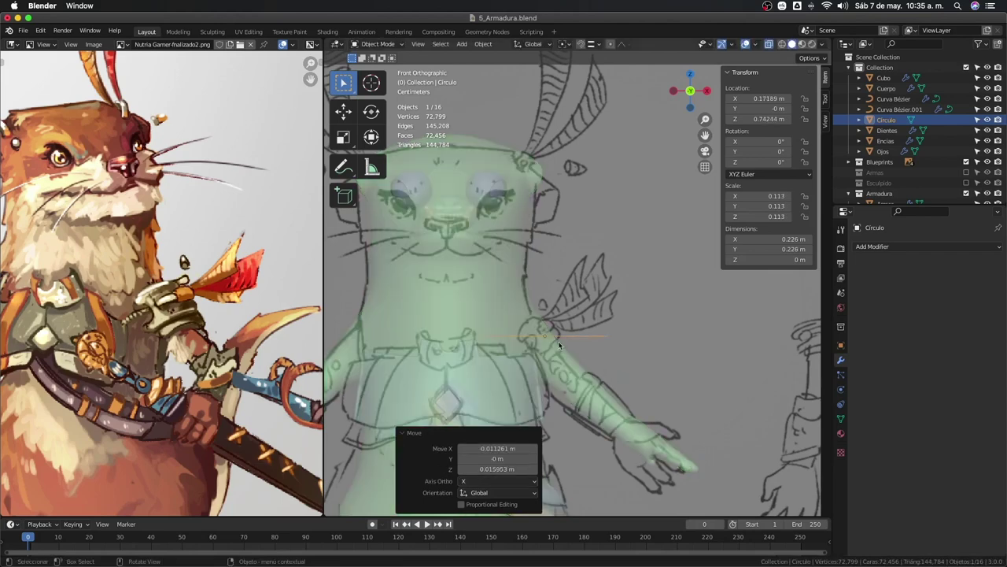
key("alt+z")
key("alt+z")
key("alt+z")
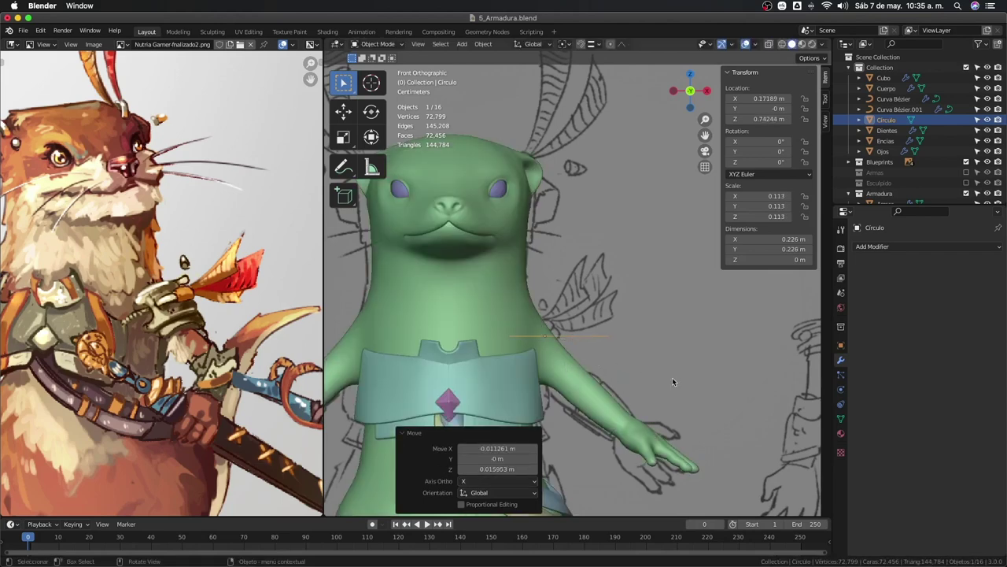
scroll(635, 372, "down", 5)
key("x")
Delete the old circle and add a new circle mesh with 24 vertices.
left_click(630, 373)
scroll(630, 374, "down", 2)
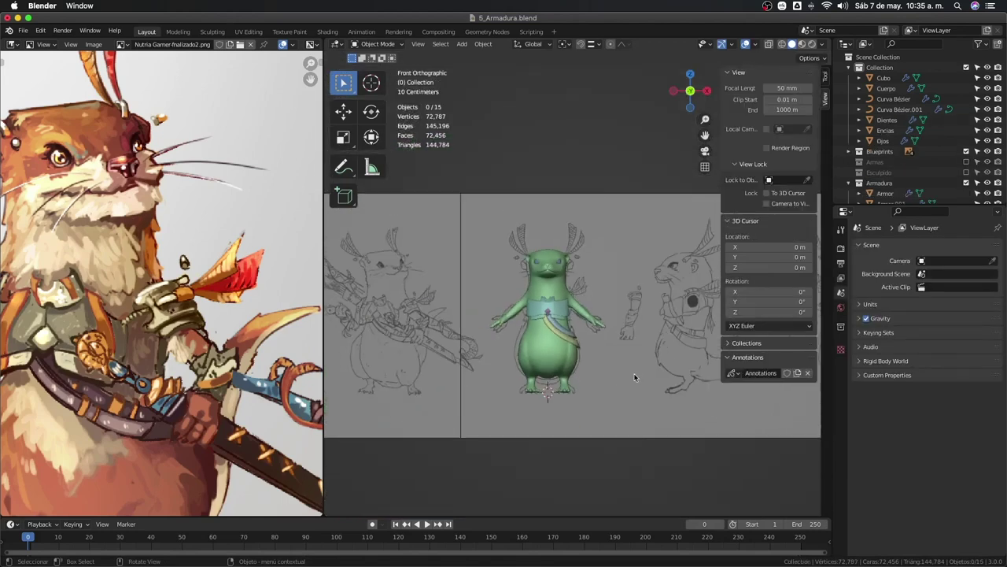
key("shift+a")
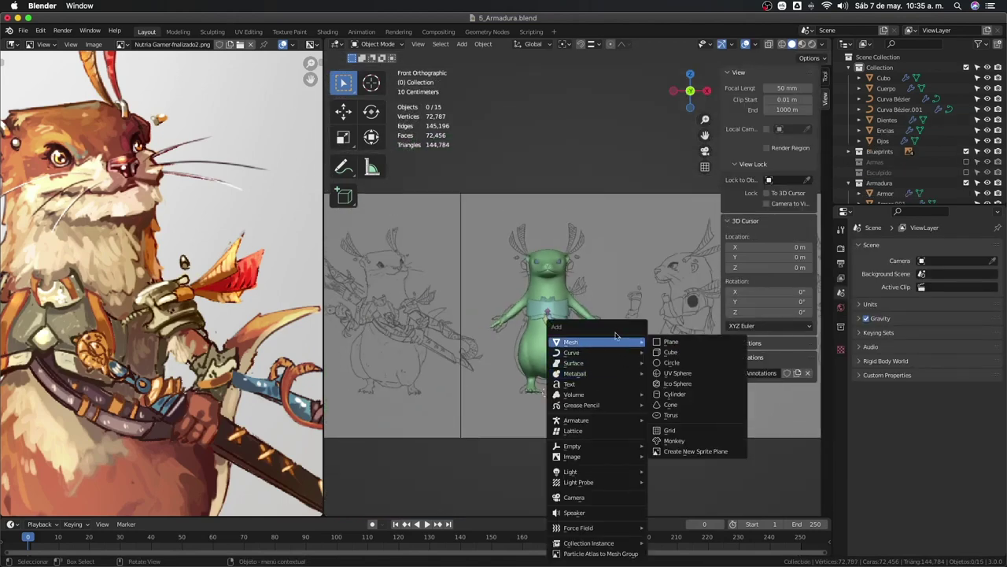
mouse_move(571, 342)
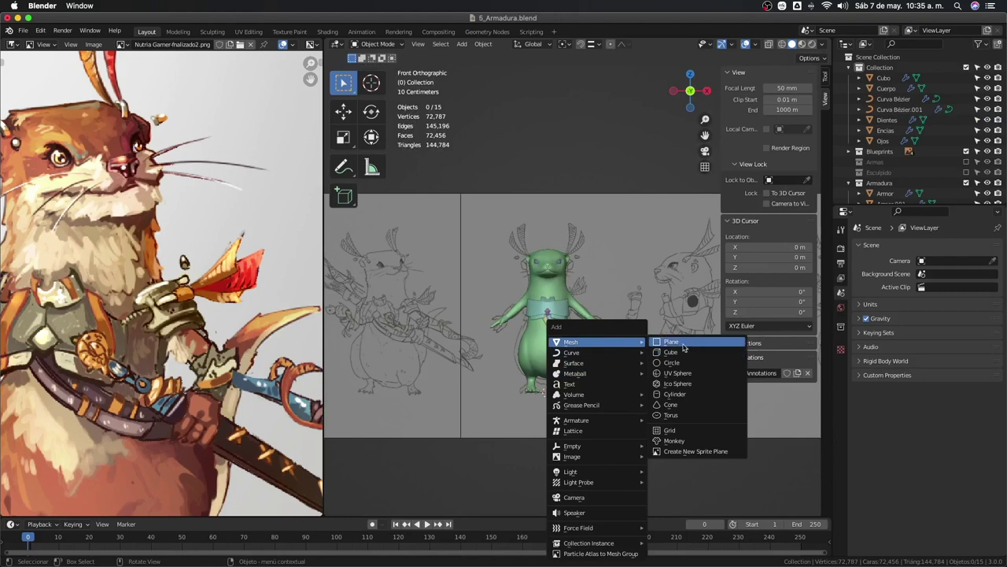
left_click(683, 362)
left_click(472, 393)
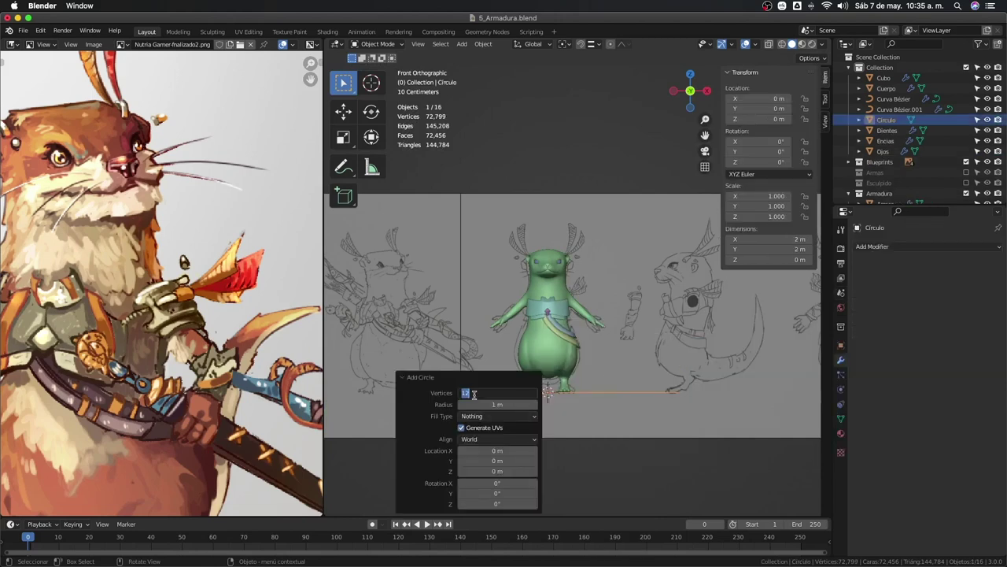
type("24")
key("Return")
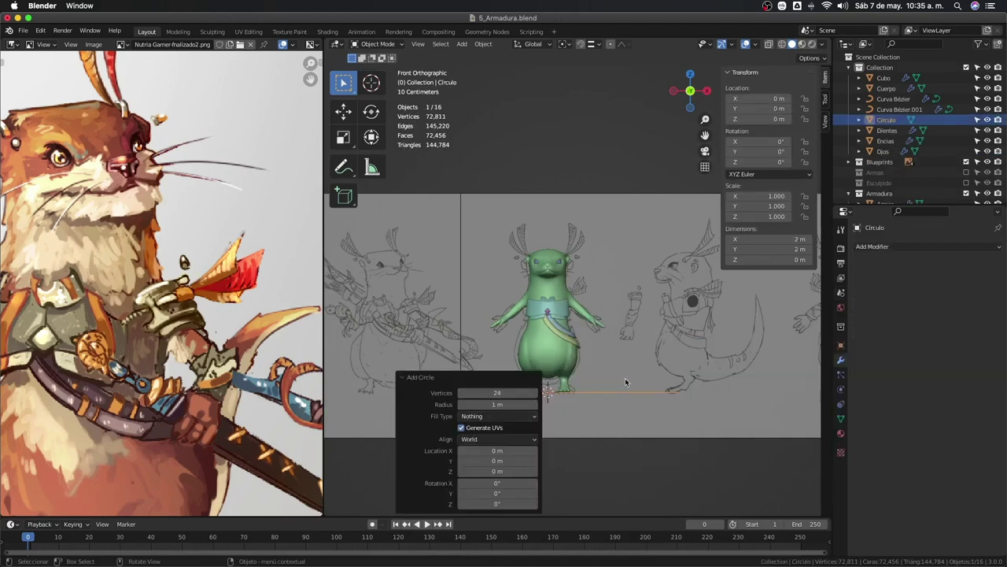
Shrink the new circle and move it up onto the otter's right shoulder.
scroll(624, 378, "up", 2)
middle_click_drag(653, 429, 675, 304, "shift")
key("s")
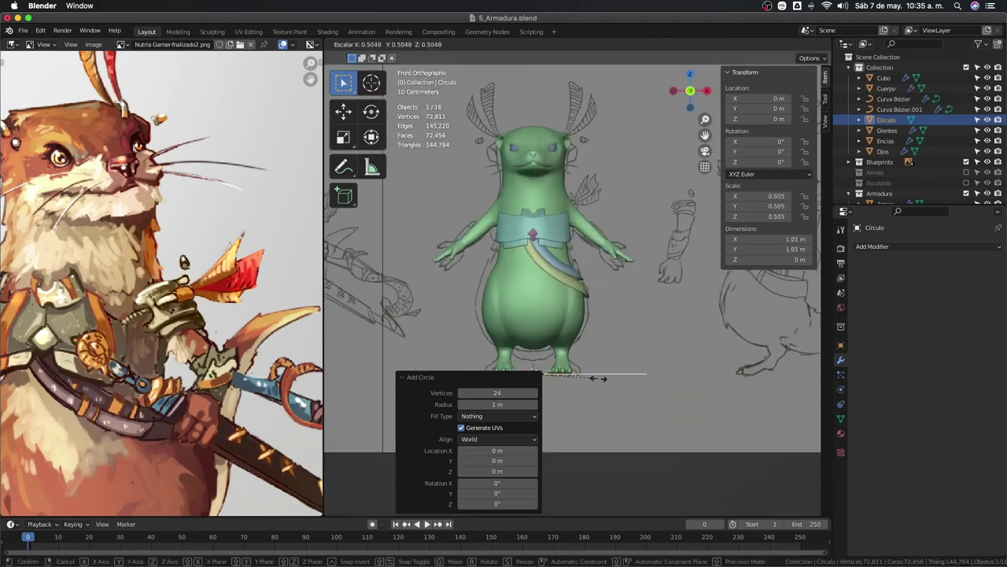
key("Return")
key("g")
key("Return")
key("s")
left_click(612, 272)
Scale the circle down to about 0.183 m and check its fit in X-ray view.
key("s")
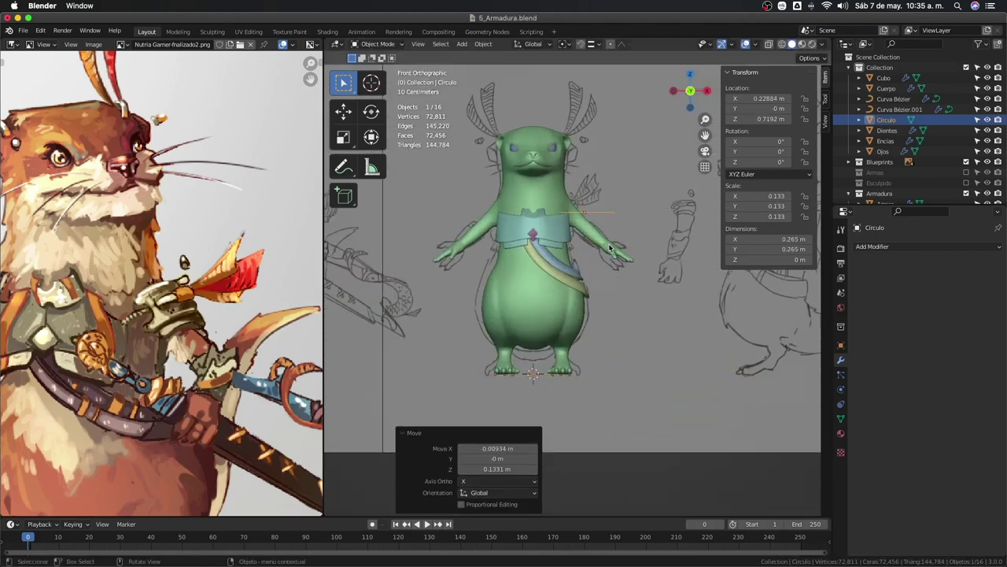
scroll(612, 272, "up", 2)
scroll(612, 273, "up", 1)
left_click(610, 290)
key("alt+z")
scroll(610, 288, "up", 1)
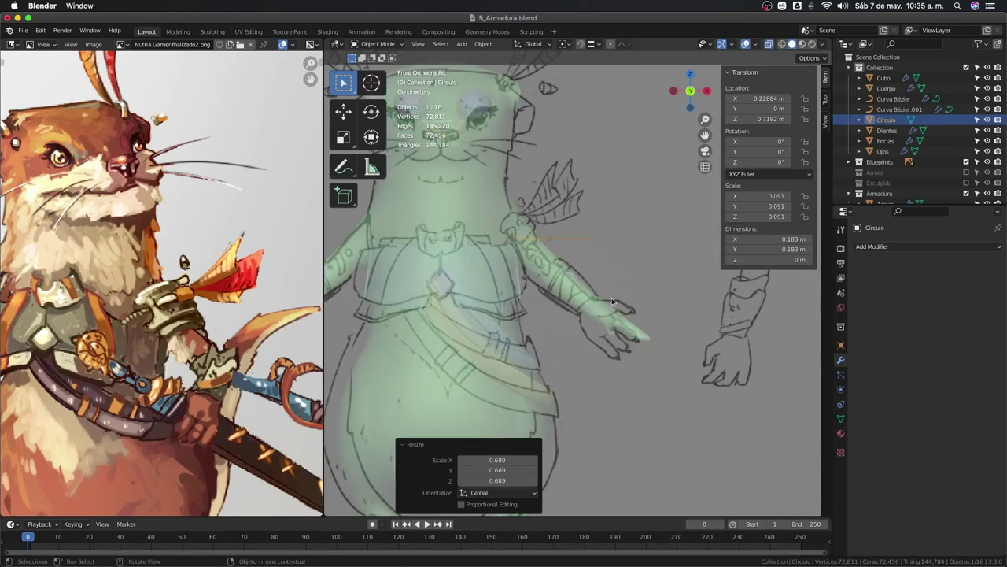
key("alt+z")
In Edit Mode, rotate the ring 90° around X with rx90 and view it from the side.
key("Tab")
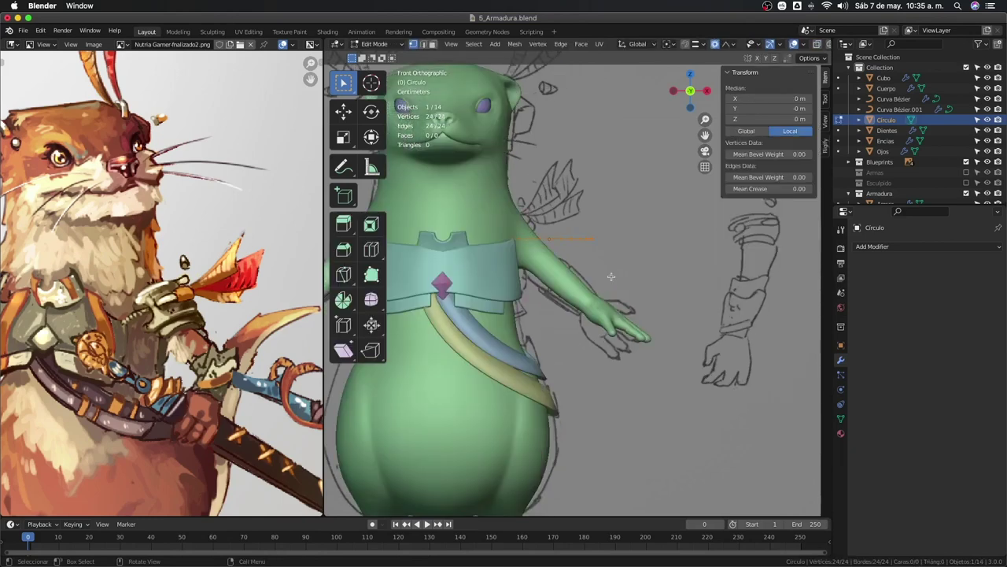
type("rx90")
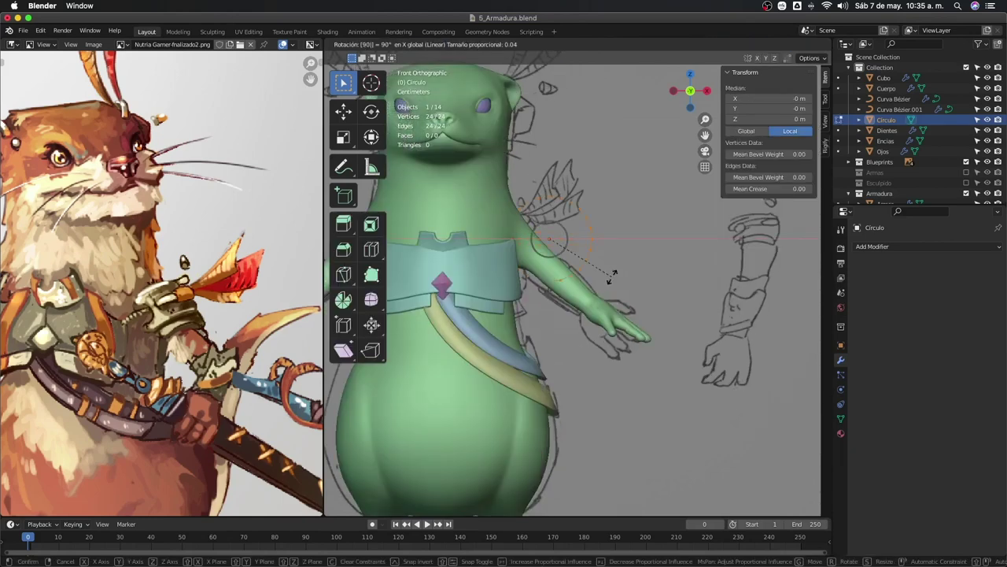
key("Return")
key("KP_3")
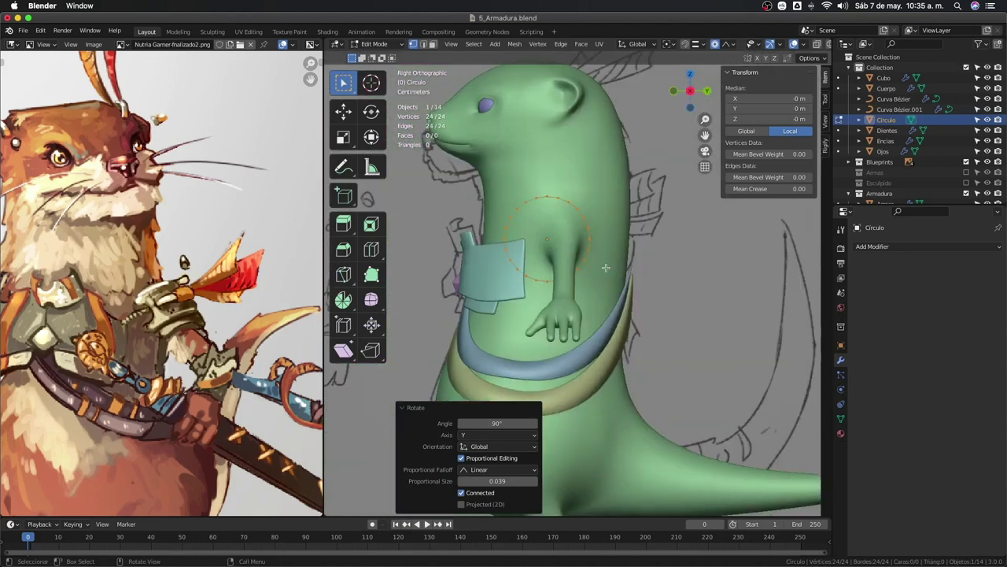
middle_click_drag(606, 267, 574, 318, "shift")
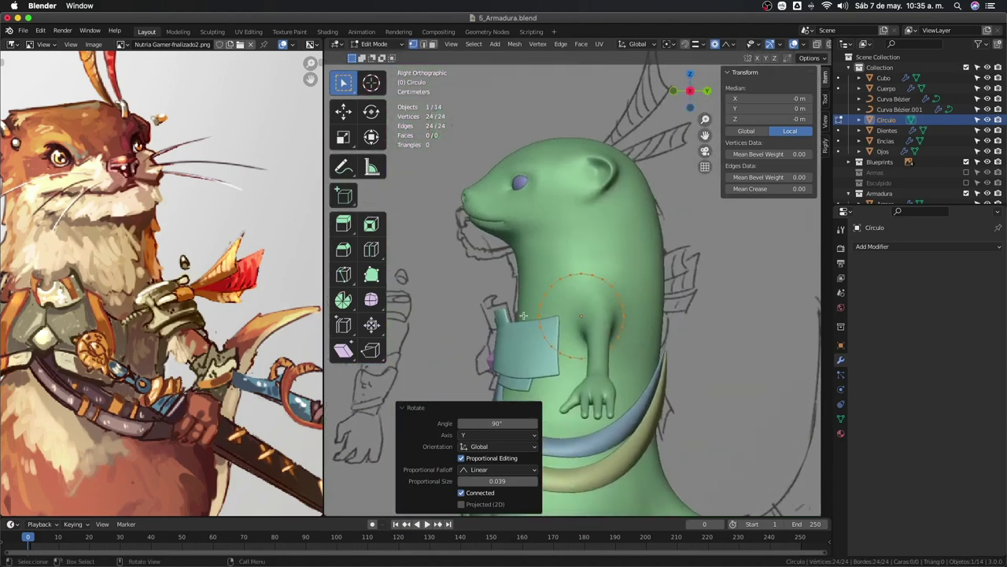
Select the ring's lower vertices and delete them, leaving a 9-vertex arc over the shoulder.
key("c")
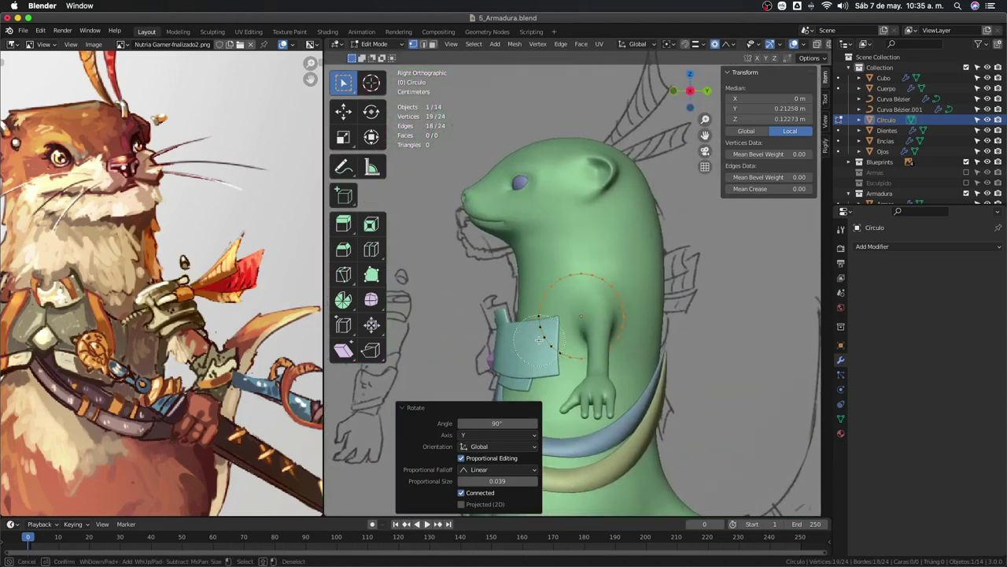
mouse_move(539, 344)
middle_mouse_down()
mouse_move(619, 341)
mouse_move(534, 328)
middle_mouse_up()
middle_click(619, 333)
key("Escape")
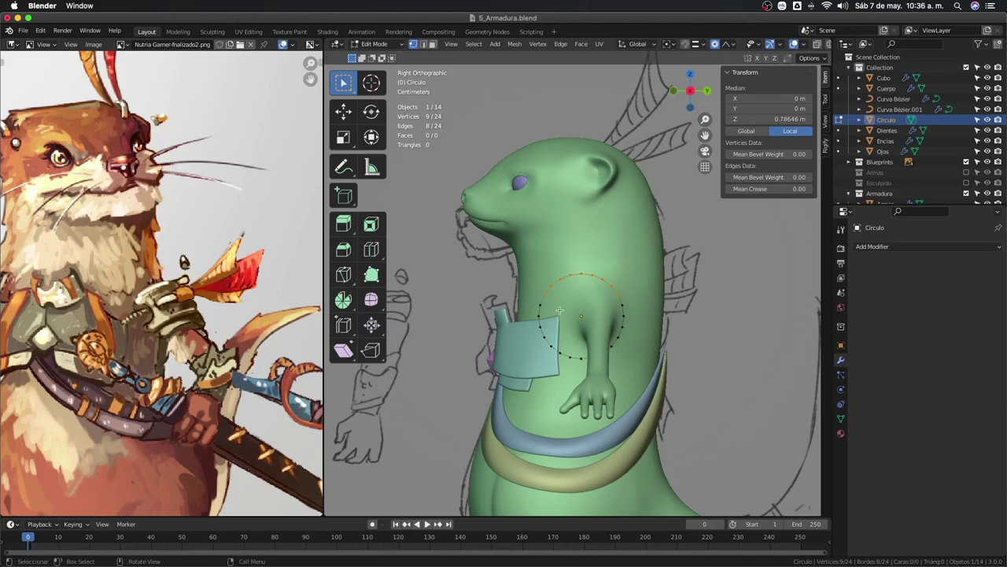
mouse_move(577, 323)
middle_mouse_down()
mouse_move(661, 349)
mouse_move(581, 331)
middle_mouse_up()
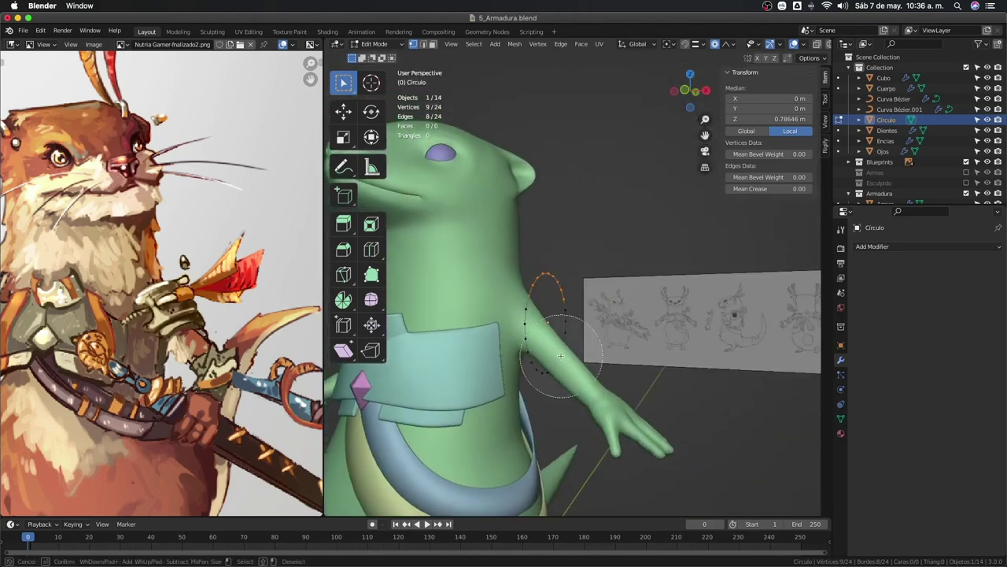
left_click_drag(582, 332, 519, 390, "shift")
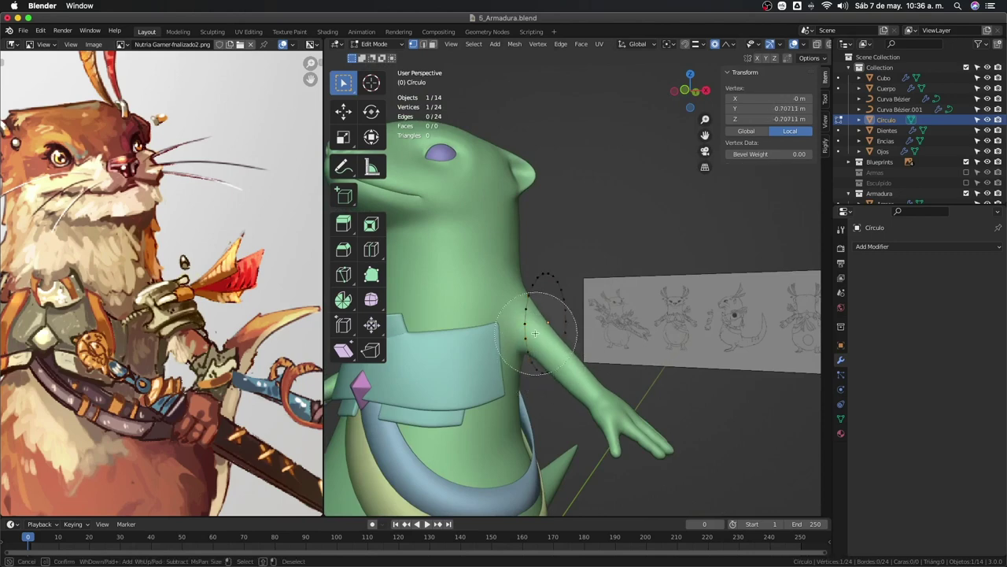
key("x")
left_click(560, 343)
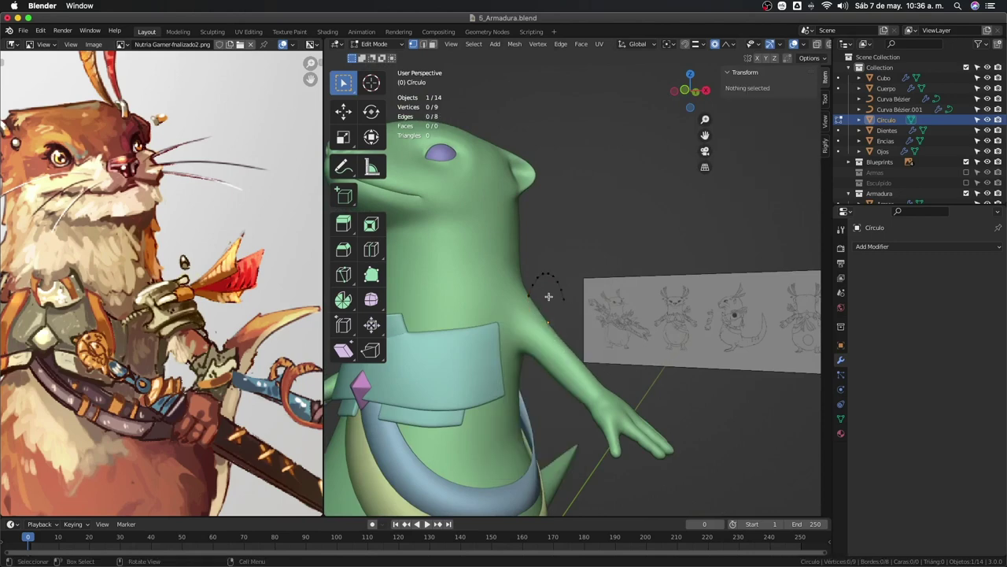
key("a")
key("KP_1")
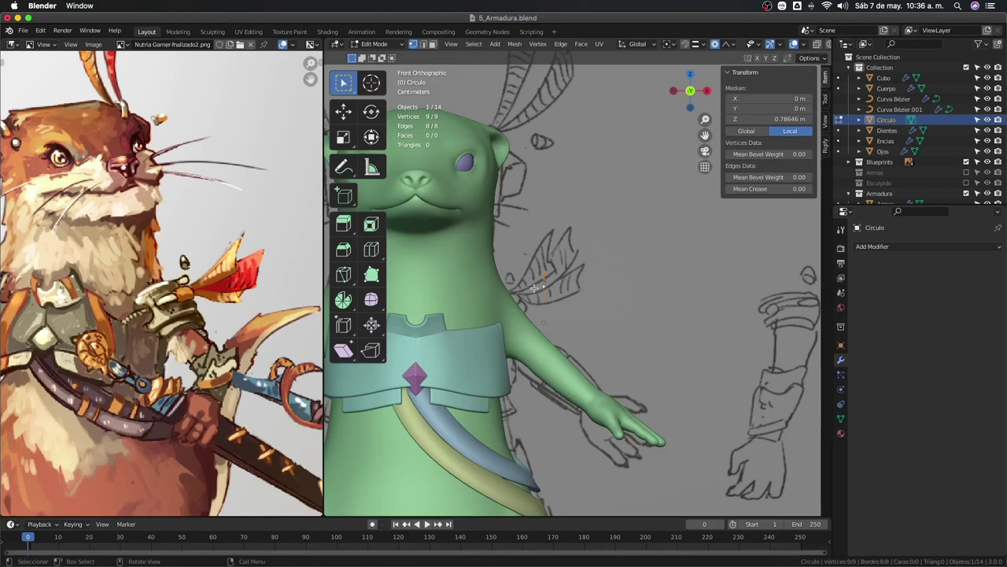
Extrude the arc about 0.078 m along X into an 8-face strip.
key("alt+z")
scroll(551, 291, "up", 4)
key("alt+z")
key("e")
key("x")
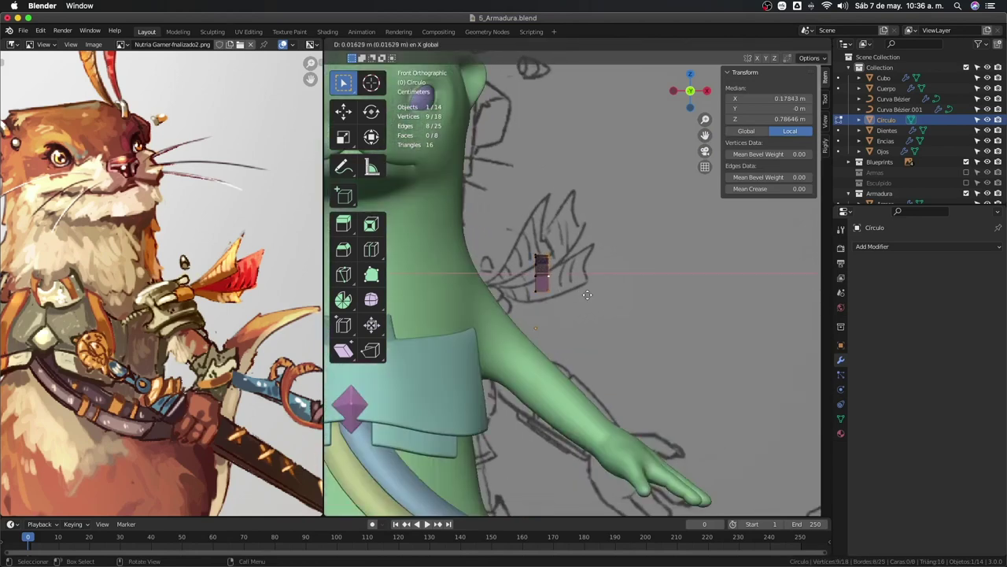
left_click(617, 303)
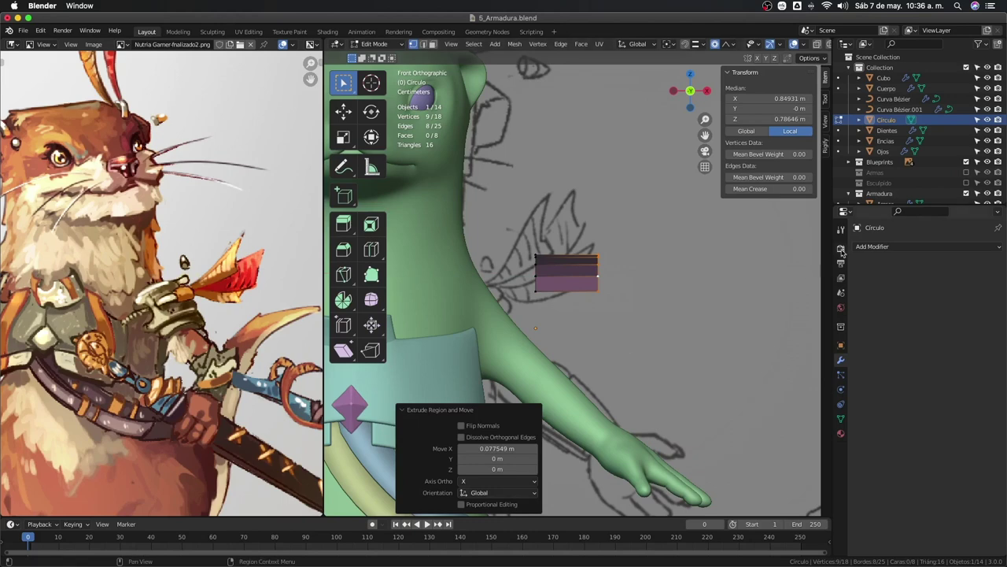
Add a Mirror modifier, recalculate normals, and move the outer vertices along X with proportional editing.
left_click(866, 247)
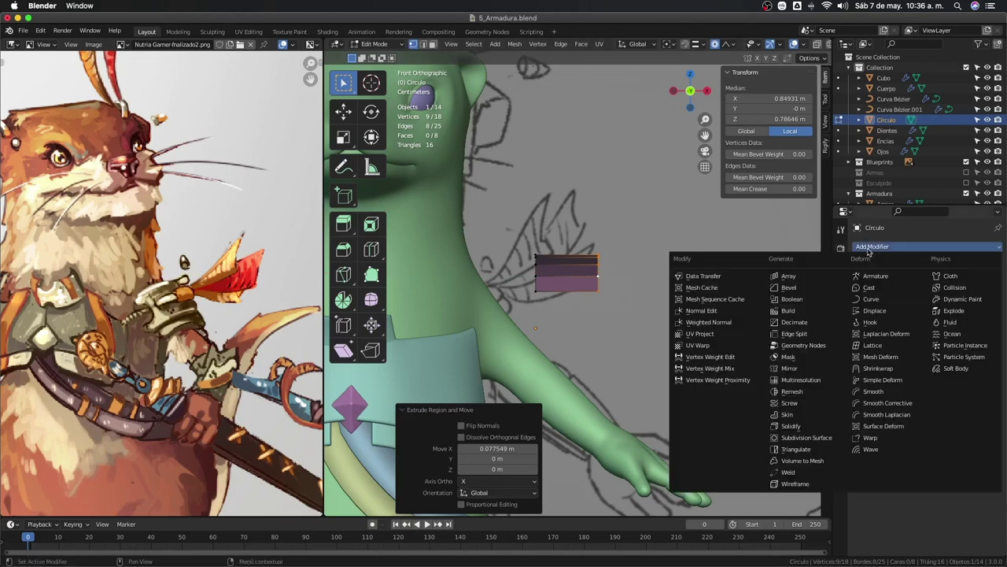
left_click(795, 369)
key("a")
key("shift+n")
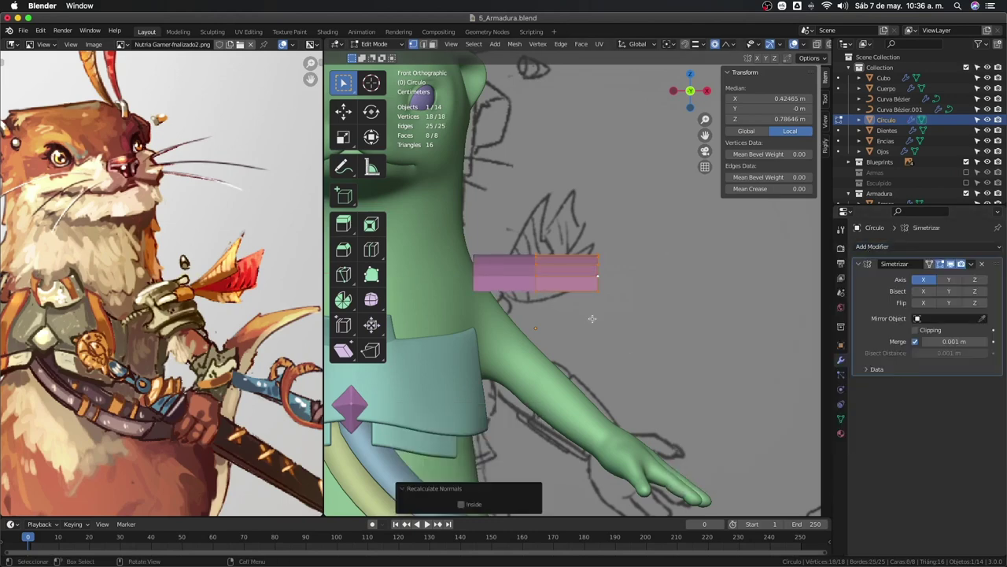
scroll(612, 289, "up", 1)
left_click(600, 284, "alt")
key("g")
key("x")
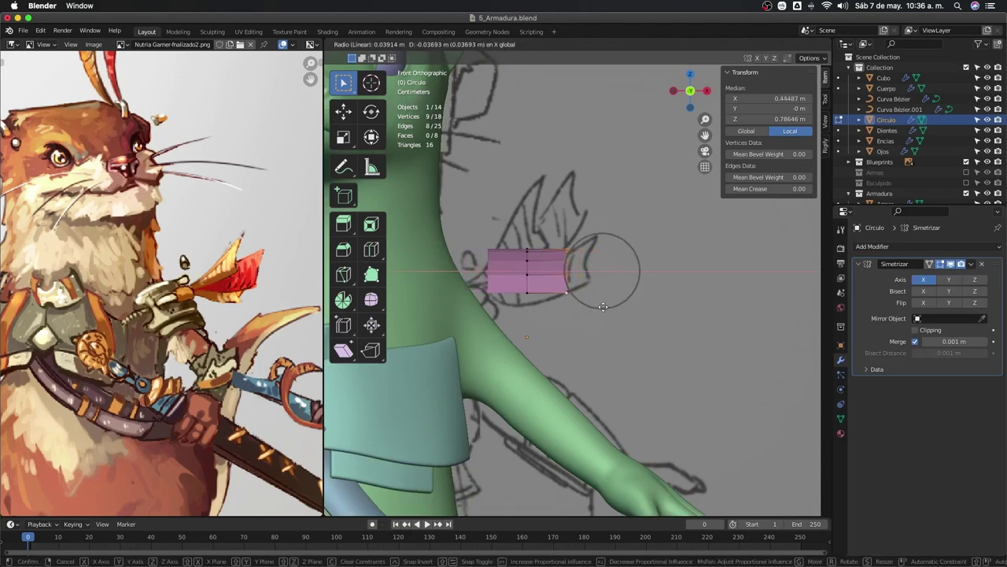
Confirm the narrowed piece and add two edge loop cuts across the strip.
left_click(602, 306)
scroll(583, 295, "up", 4)
key("ctrl+r")
left_click(549, 289)
key("ctrl+r")
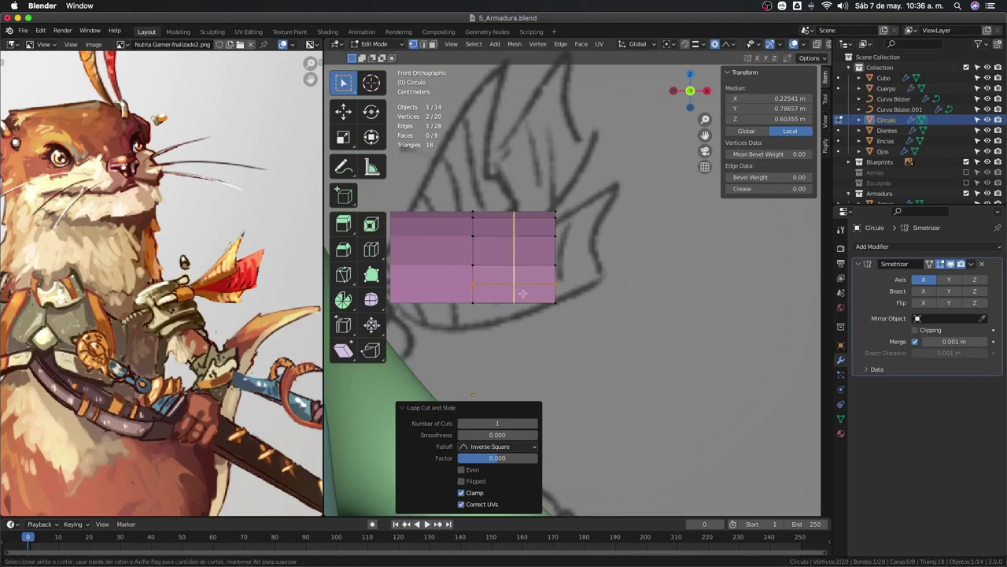
left_click(524, 293)
scroll(493, 298, "down", 1)
Delete two single vertices from the strip.
left_click(491, 296)
key("x")
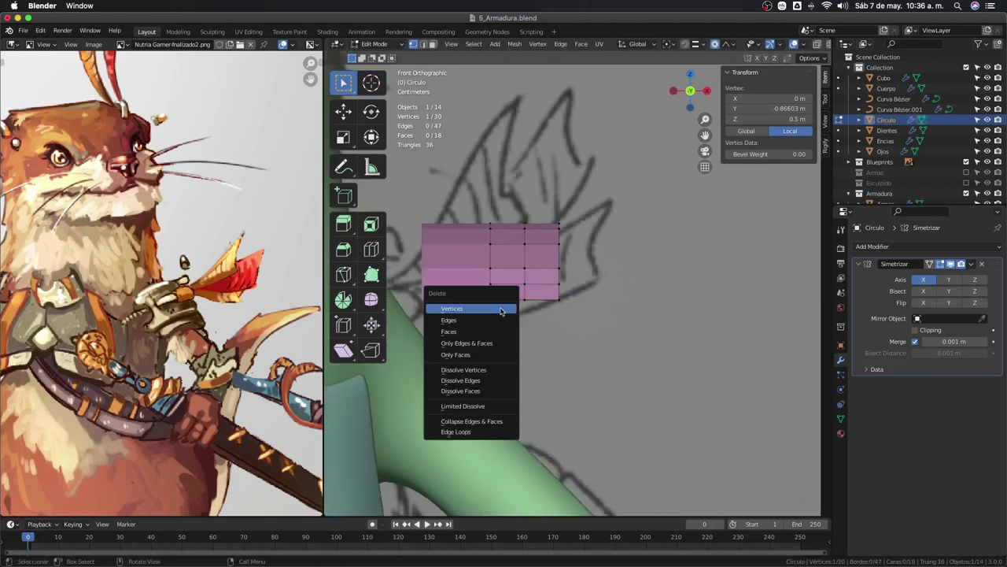
left_click(500, 310)
left_click(488, 296)
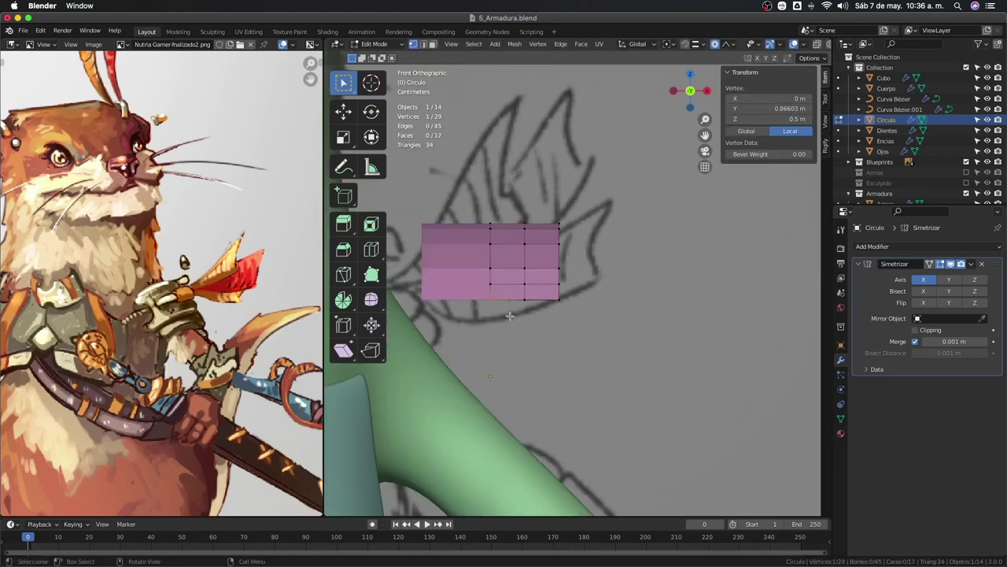
key("x")
left_click(509, 309)
Inspect the trimmed piece from several angles, then undo back to the plain circle.
middle_click_drag(509, 309, 489, 294)
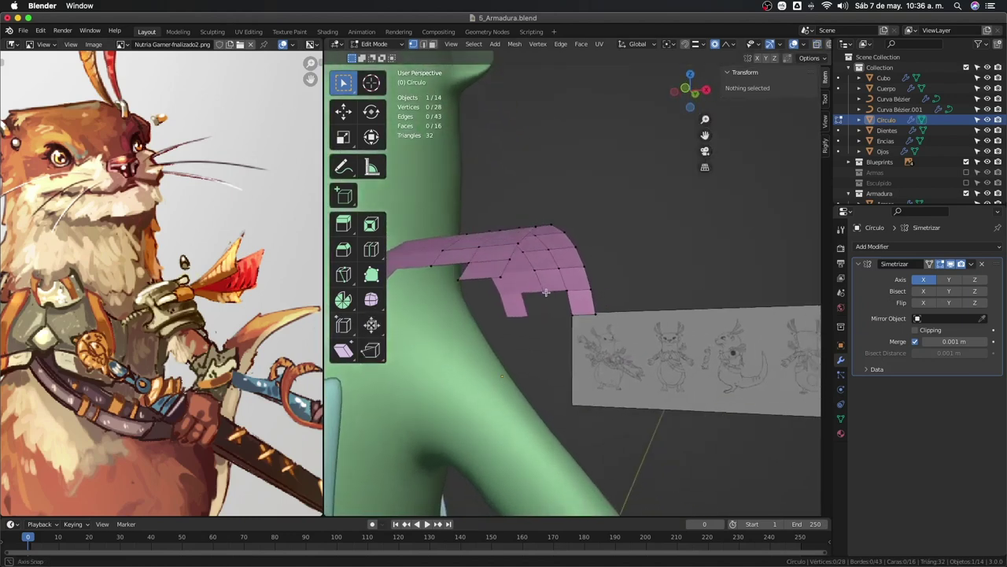
middle_click_drag(504, 330, 525, 296)
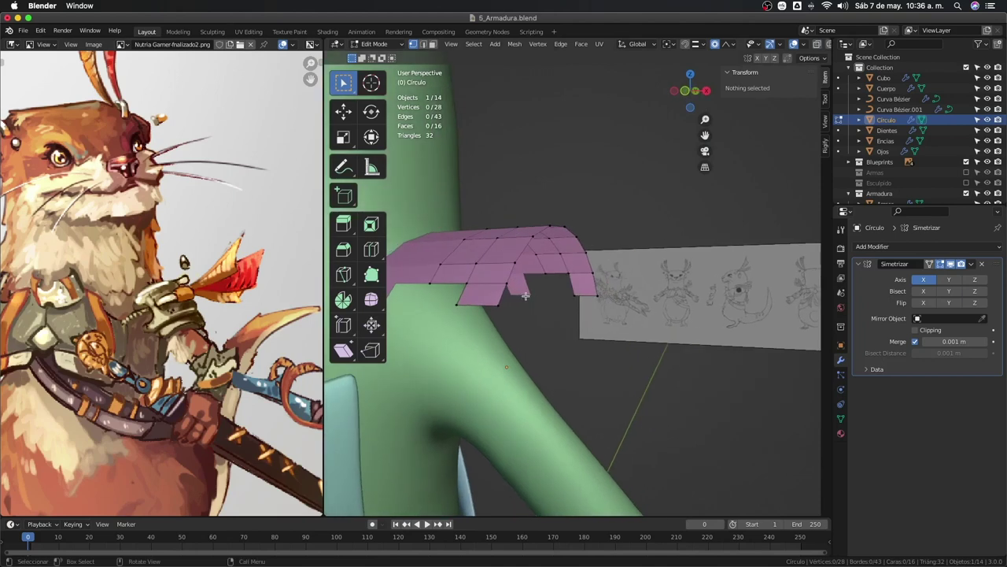
left_click(512, 295, "alt")
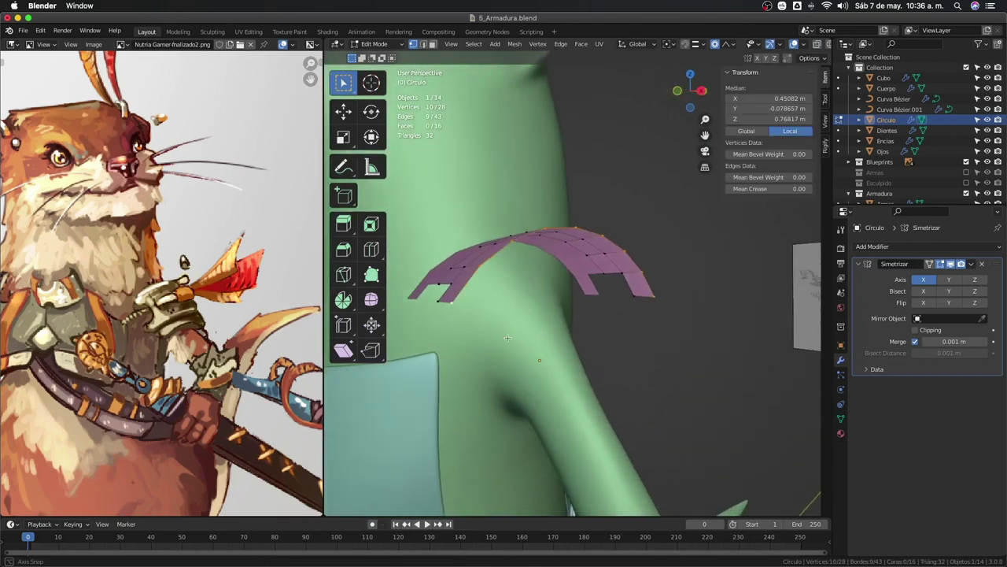
mouse_move(549, 337)
middle_mouse_down()
mouse_move(526, 339)
mouse_move(543, 334)
middle_mouse_up()
key("alt+a")
key("ctrl+z")
key("ctrl+z")
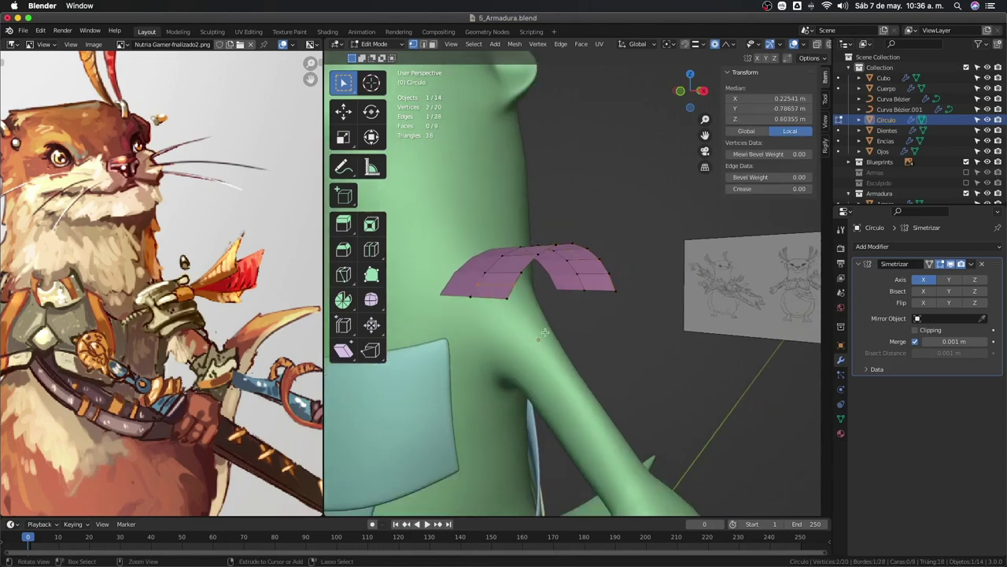
key("ctrl+z")
key("ctrl+z")
key("ctrl+z")
key("ctrl+z")
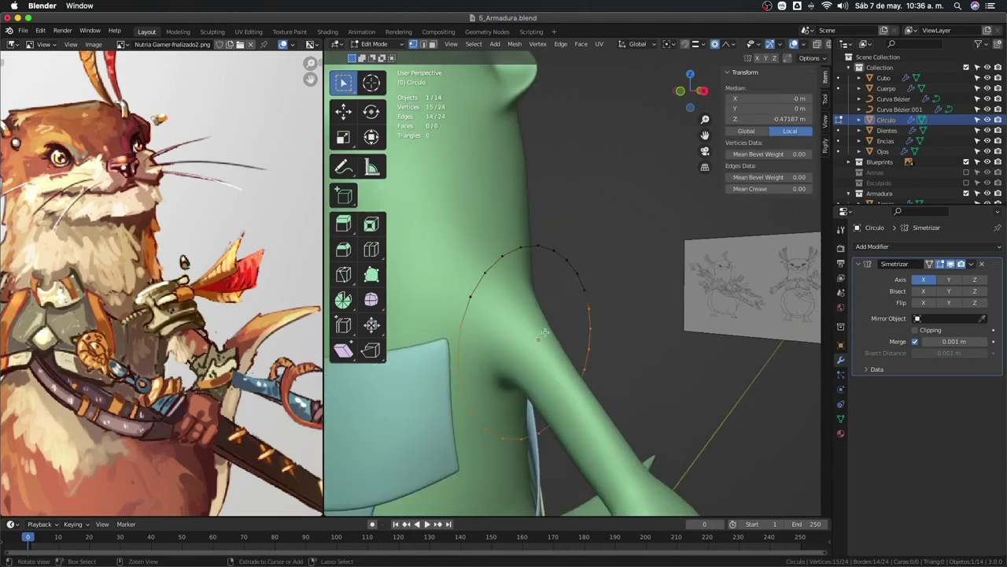
Extrude the whole circle along X into a band and recalculate its normals.
mouse_move(546, 331)
middle_mouse_down()
mouse_move(574, 341)
mouse_move(555, 354)
middle_mouse_up()
key("a")
key("e")
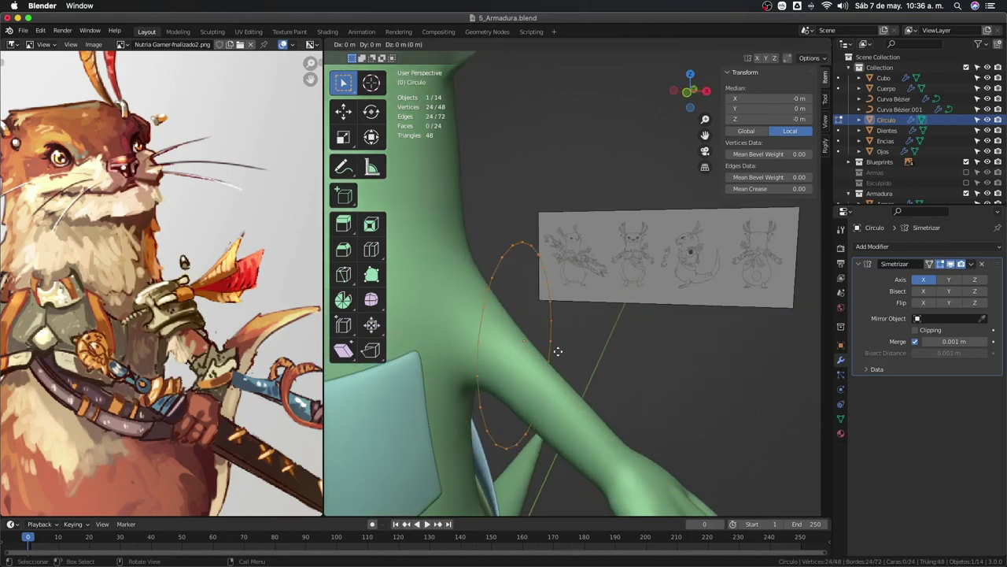
key("x")
left_click(623, 359)
key("a")
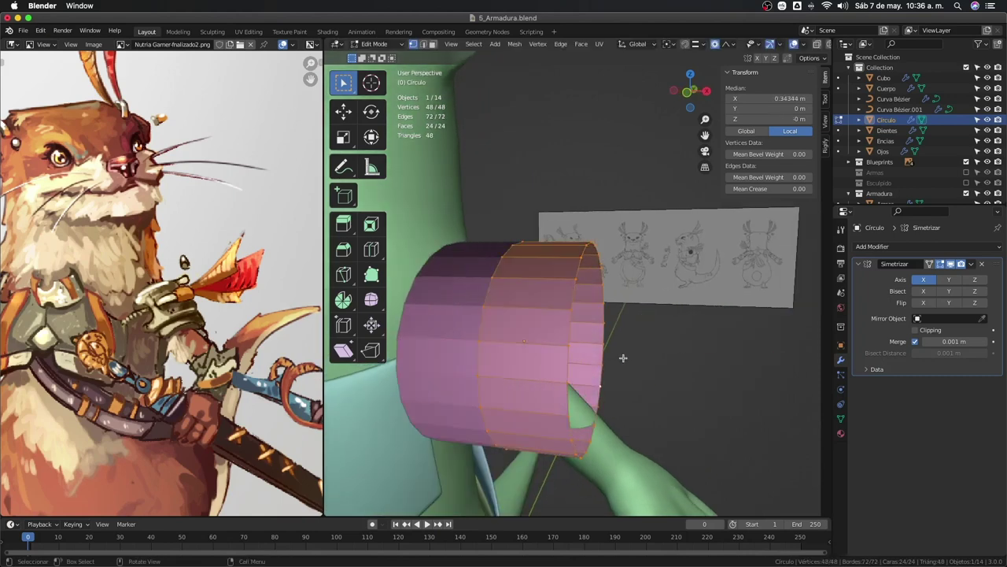
key("shift+n")
key("Tab")
key("Tab")
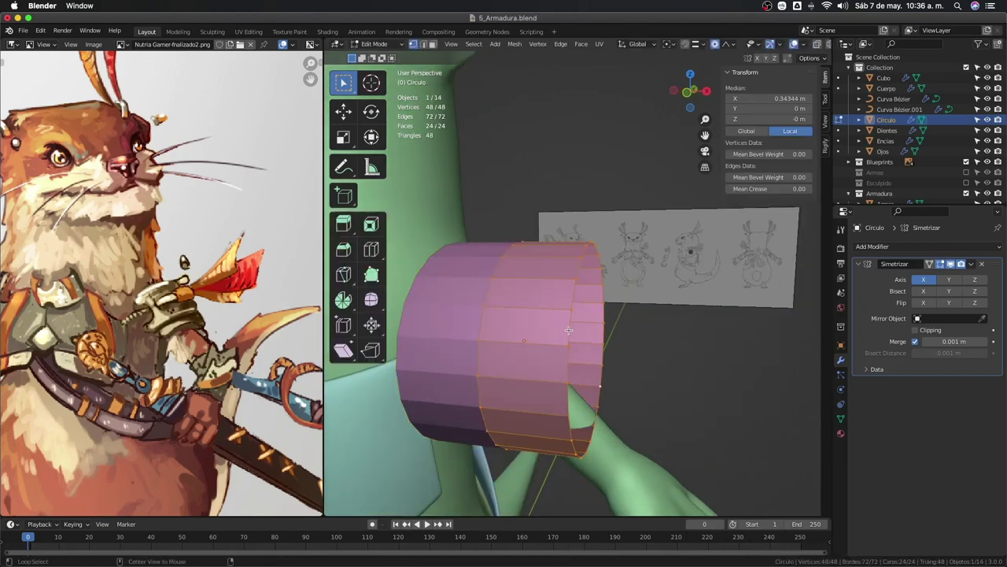
key("KP_1")
Extrude the ring's rim in place and scale it inward.
scroll(221, 353, "up", 2)
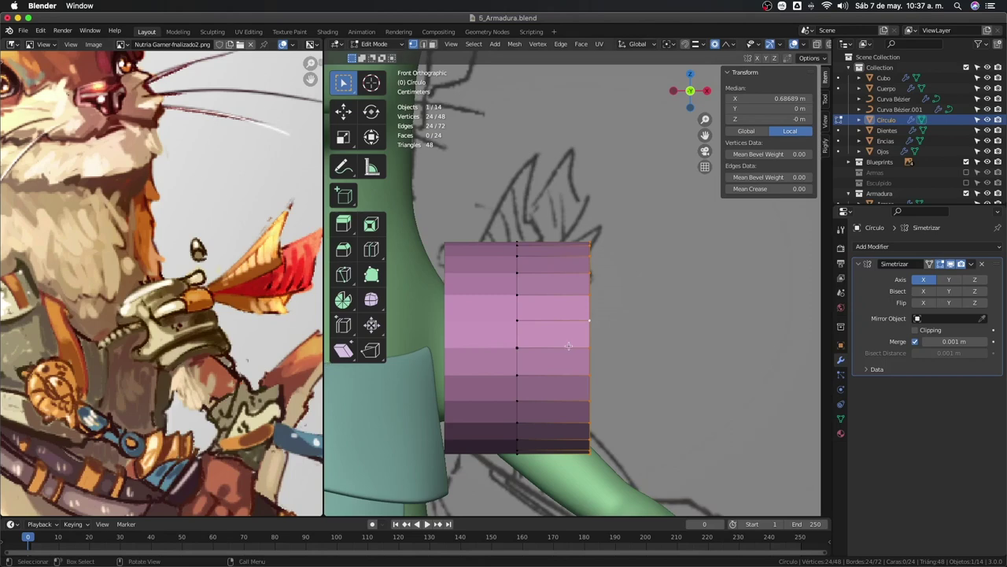
middle_click_drag(568, 345, 568, 345)
key("KP_3")
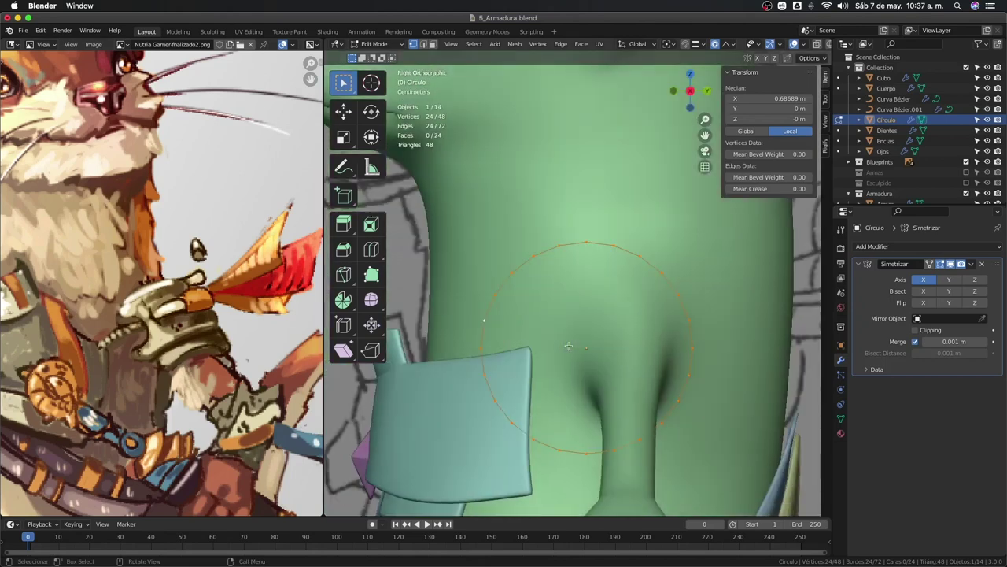
middle_click_drag(557, 358, 559, 361)
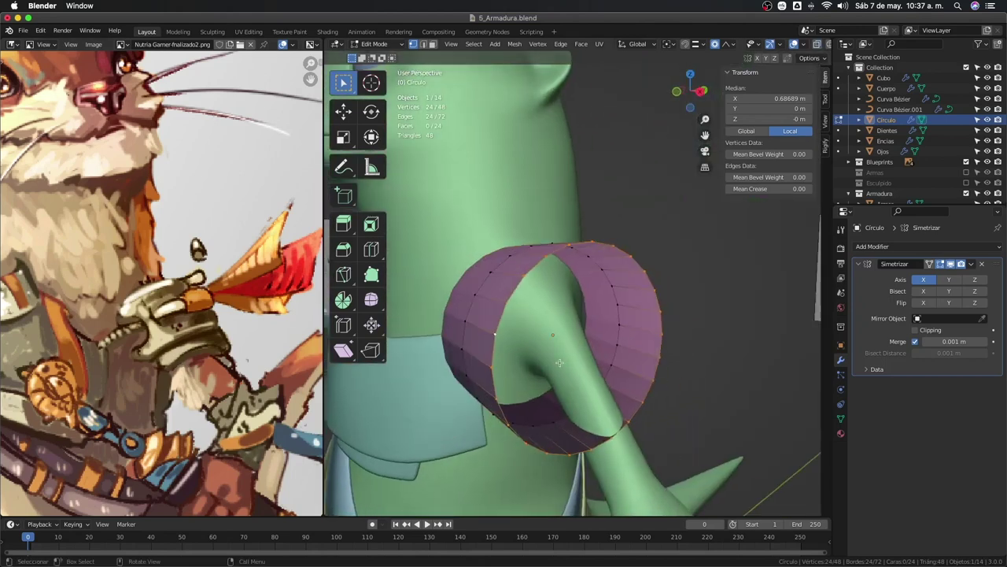
key("KP_1")
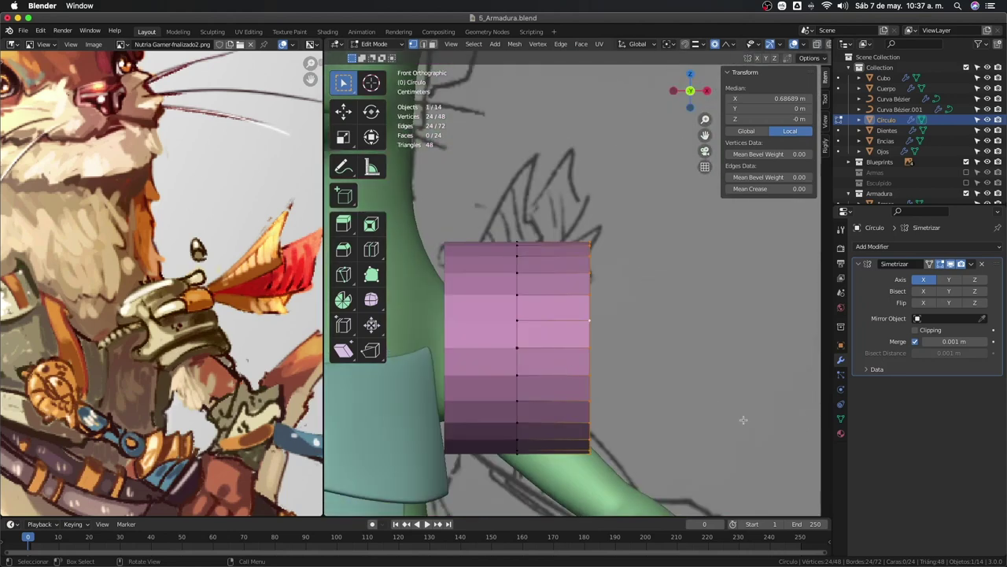
middle_click_drag(743, 419, 732, 406)
key("e")
key("Escape")
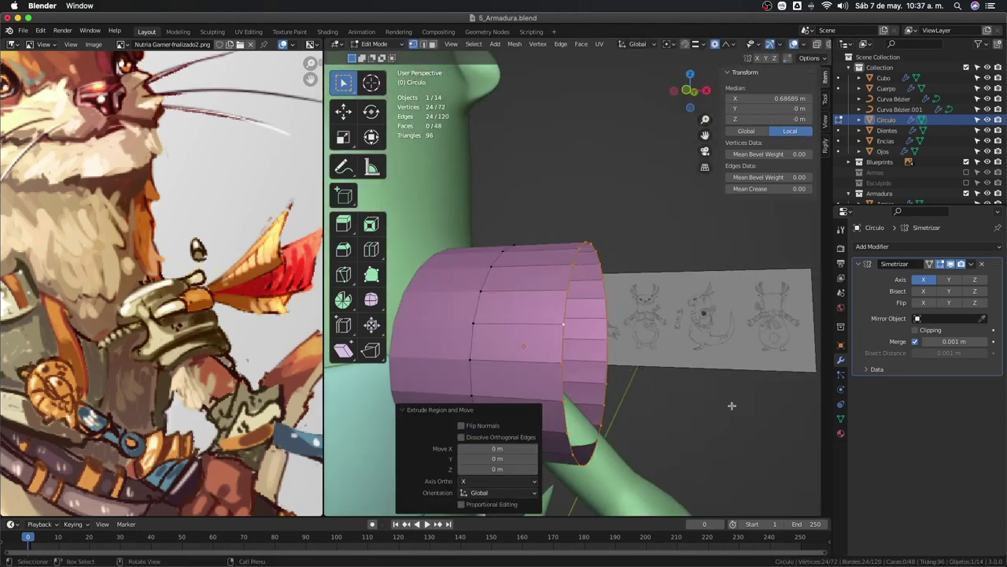
key("s")
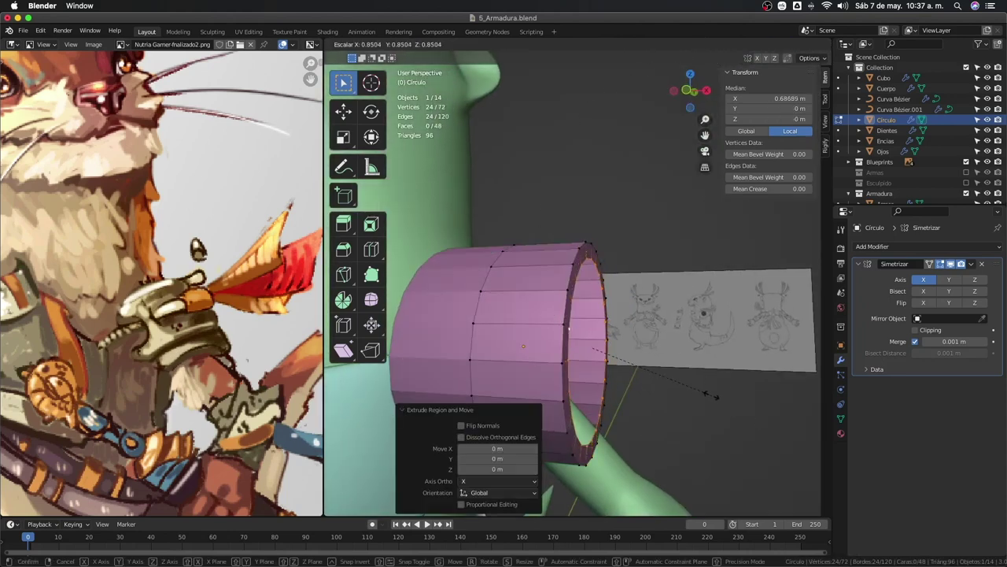
left_click(707, 393)
key("KP_1")
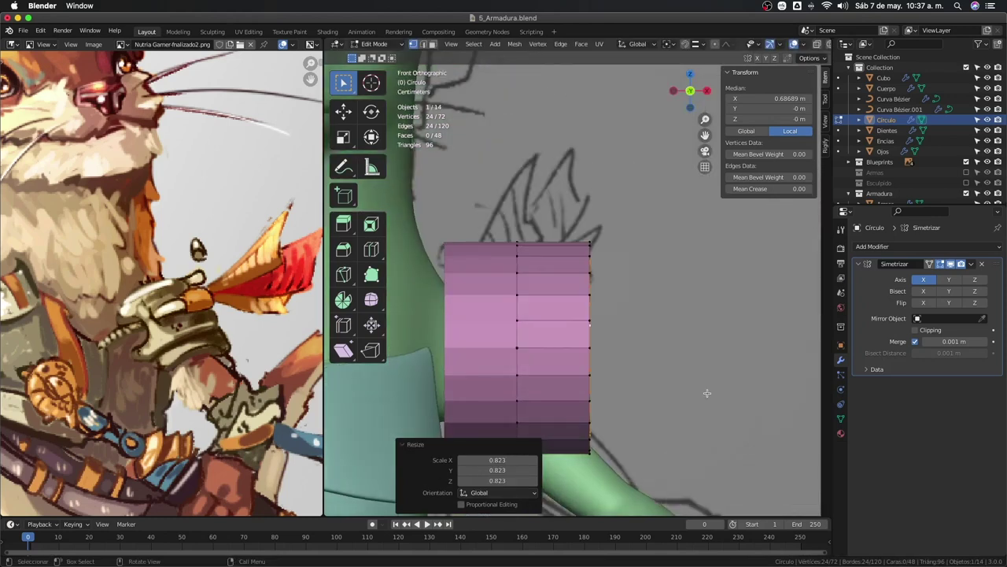
Extrude the rim again and scale it to form a thickened lip.
key("e")
key("x")
key("Escape")
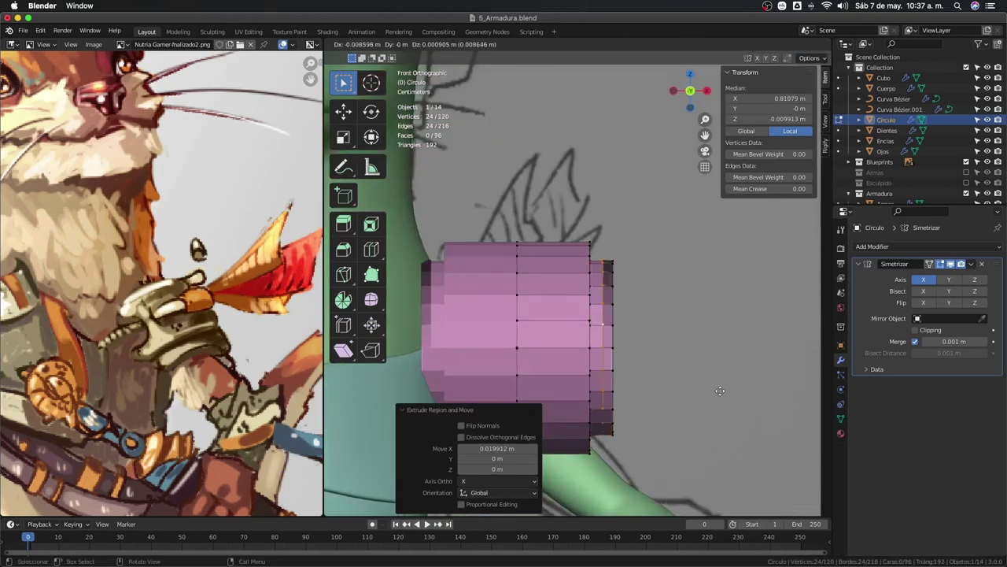
key("e")
key("Escape")
middle_click_drag(720, 390, 685, 415)
key("s")
left_click(684, 413)
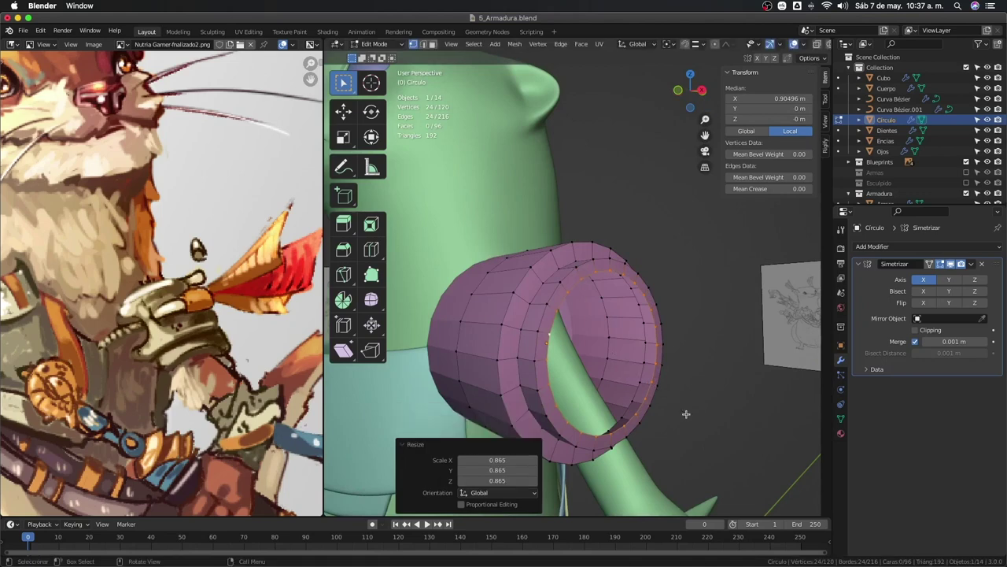
key("KP_3")
In X-ray, select the inner edge loops and scale them outward, excluding the X axis.
key("alt+z")
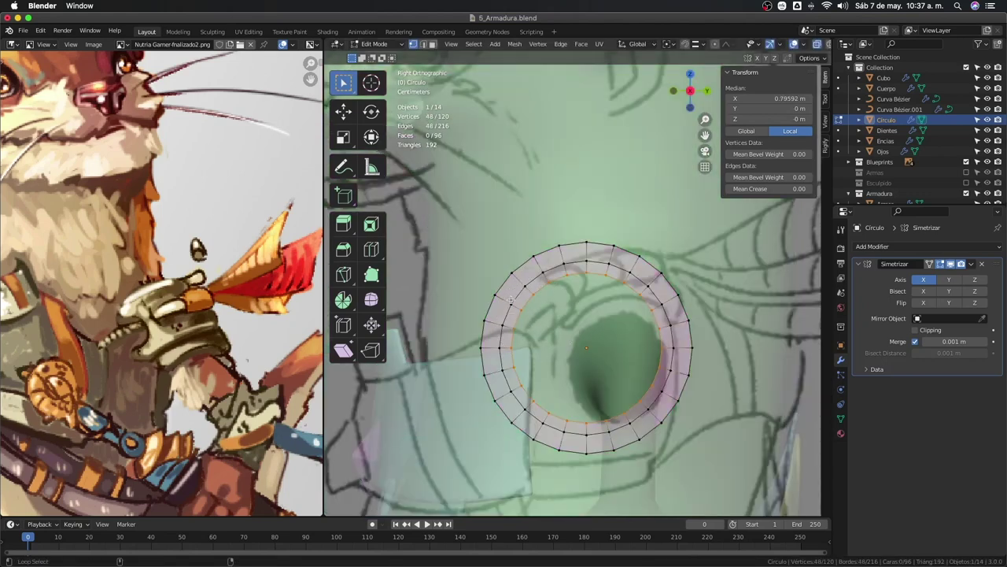
left_click(512, 300, "alt+shift")
key("s")
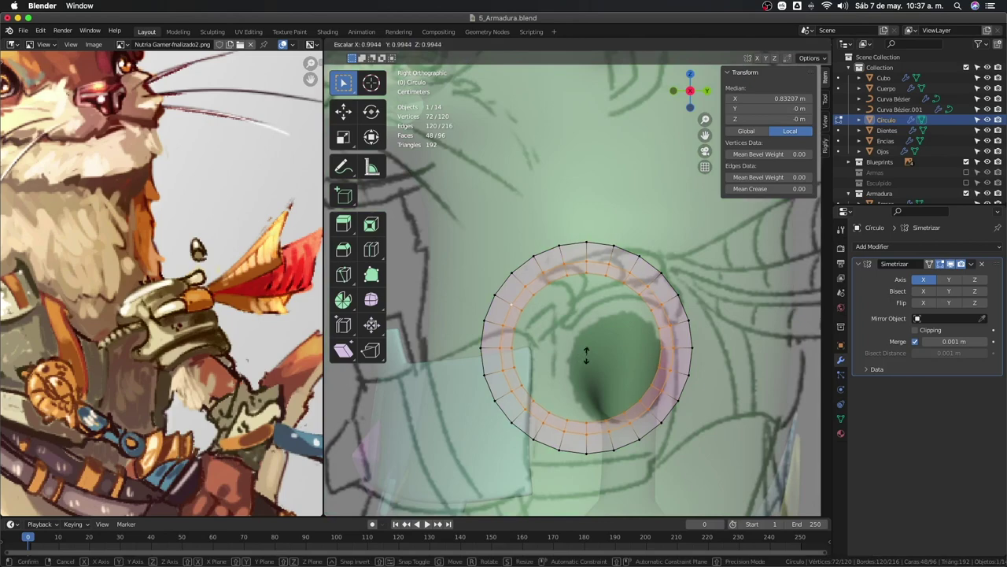
key("shift+x")
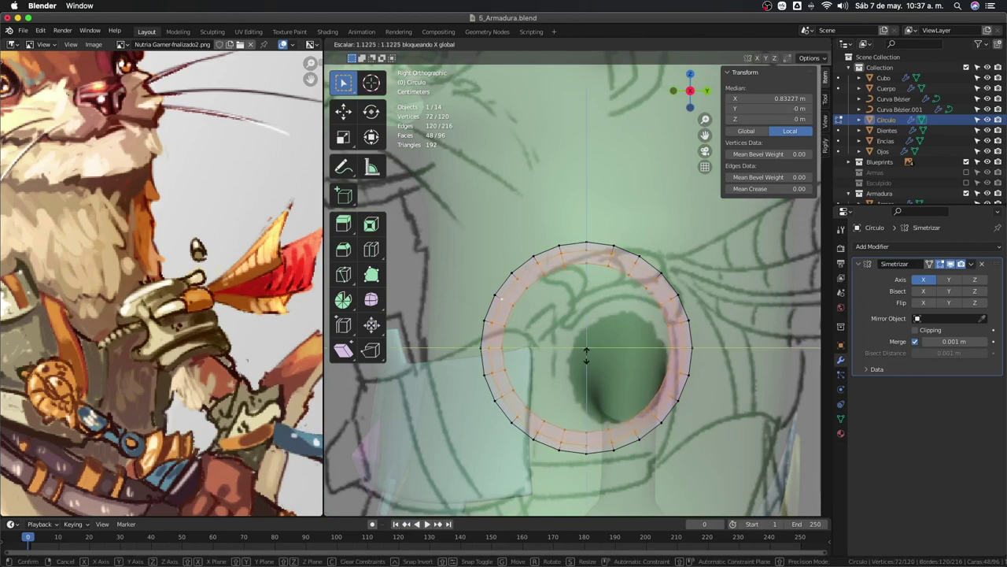
left_click(582, 352)
middle_click_drag(582, 352, 590, 342)
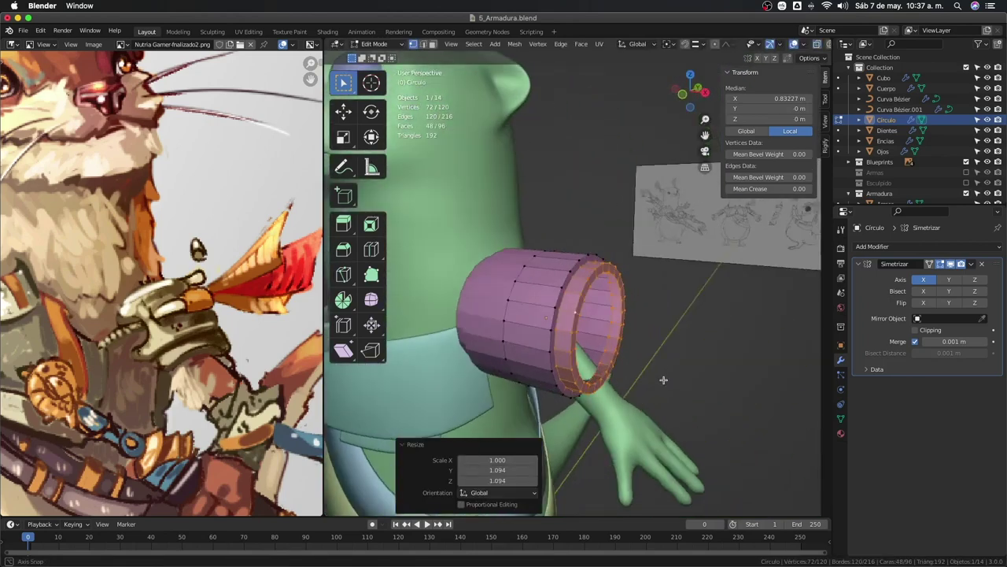
key("KP_1")
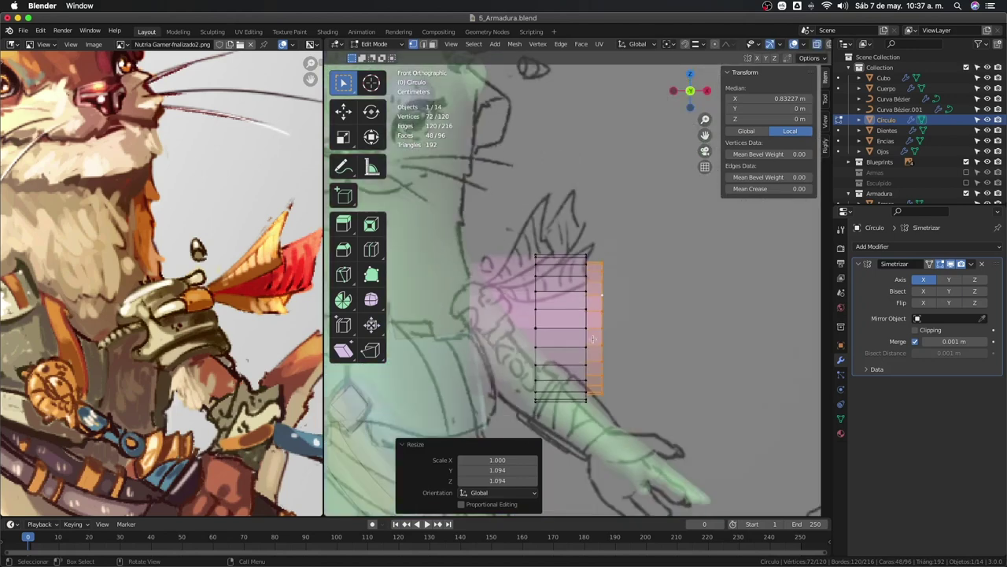
Move the whole ring slightly along X so it sits on the shoulder.
key("ctrl+KP_Add")
key("g")
key("x")
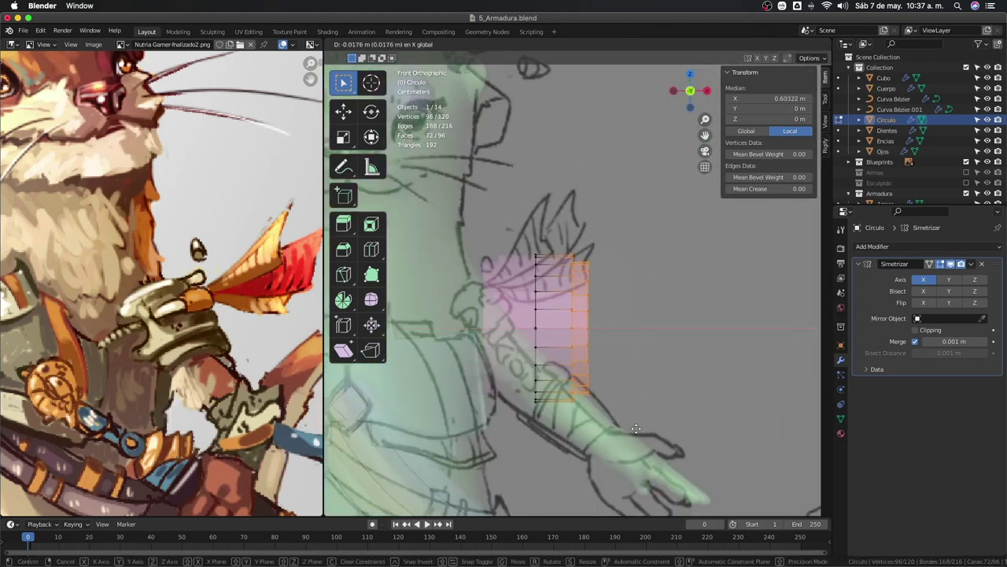
left_click(631, 427)
mouse_move(631, 427)
middle_mouse_down()
mouse_move(586, 354)
mouse_move(551, 350)
middle_mouse_up()
scroll(551, 346, "down", 3)
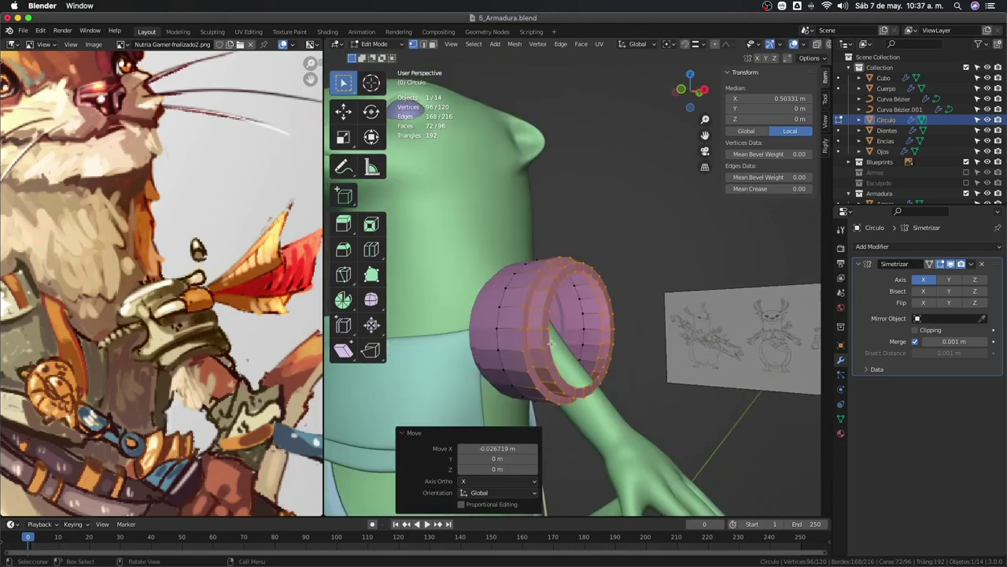
From the right side in X-ray, brush-select the lower part of the ring.
key("KP_3")
key("alt+z")
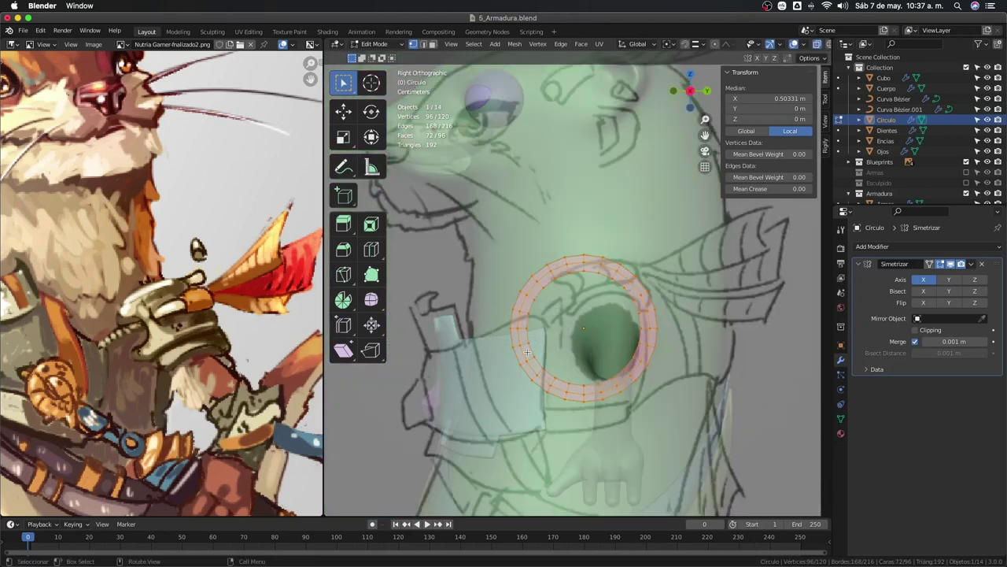
key("alt+a")
key("c")
left_click_drag(547, 358, 635, 370)
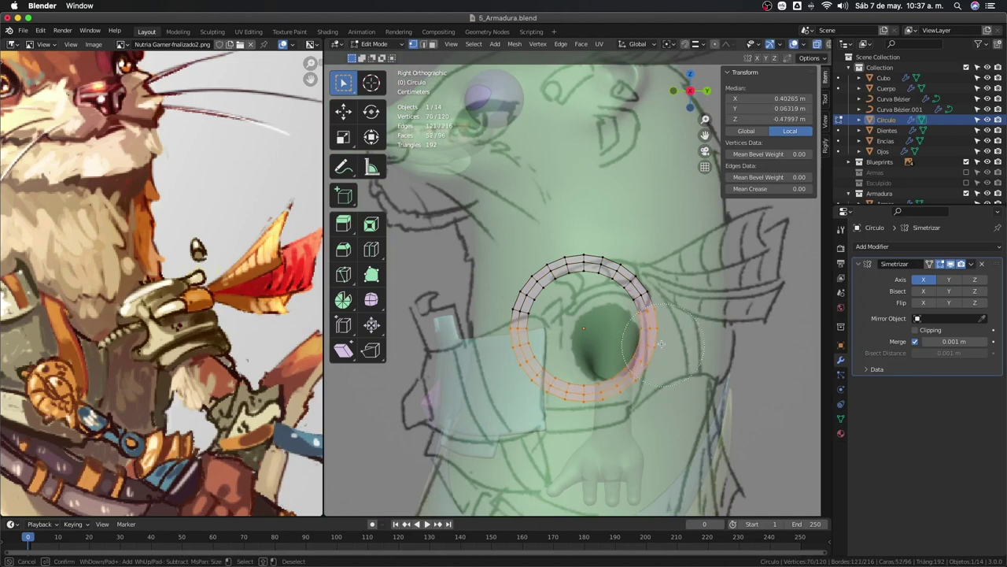
Delete the lower ring vertices, leaving an arch over the upper arm.
key("x")
left_click(526, 353)
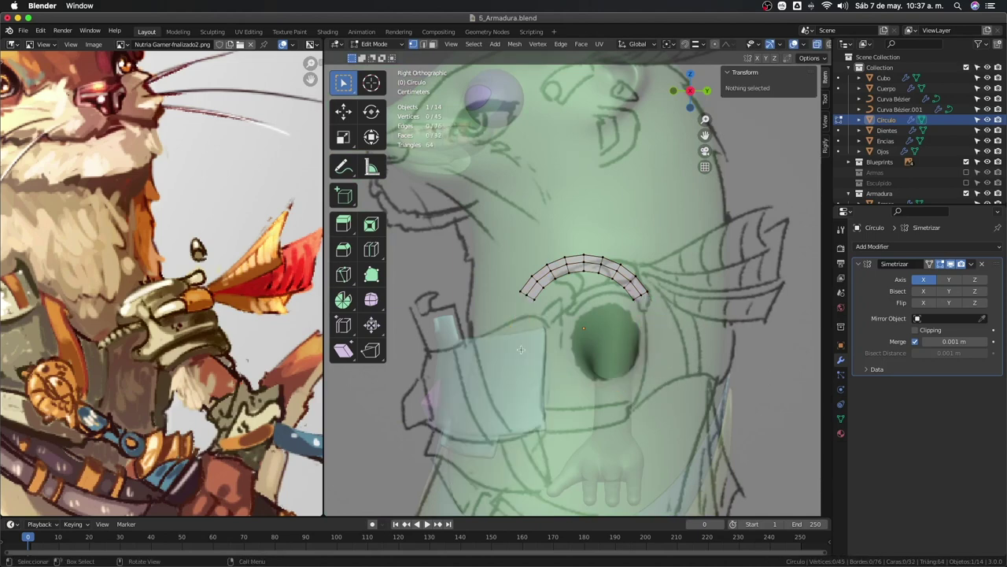
key("alt+z")
mouse_move(525, 352)
middle_mouse_down()
mouse_move(562, 301)
mouse_move(607, 364)
mouse_move(589, 305)
middle_mouse_up()
Extrude the arch's end edge loop outward along X and scale the new loop.
left_click(562, 300, "alt")
key("e")
key("x")
right_click(618, 353)
key("s")
left_click(652, 367)
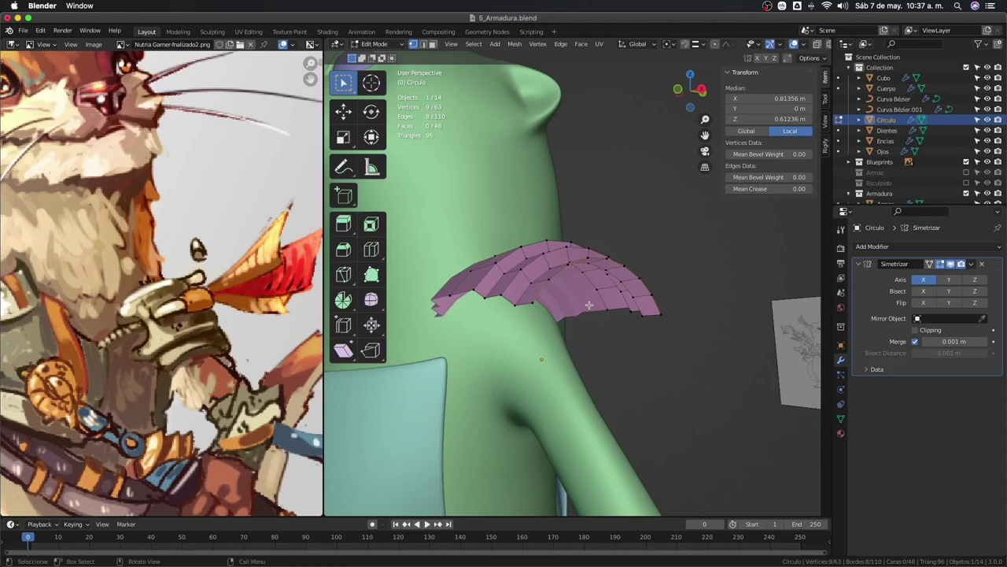
From the front view, circle-select the surplus vertices and delete them.
mouse_move(588, 304)
middle_mouse_down()
mouse_move(688, 373)
mouse_move(632, 341)
mouse_move(659, 331)
middle_mouse_up()
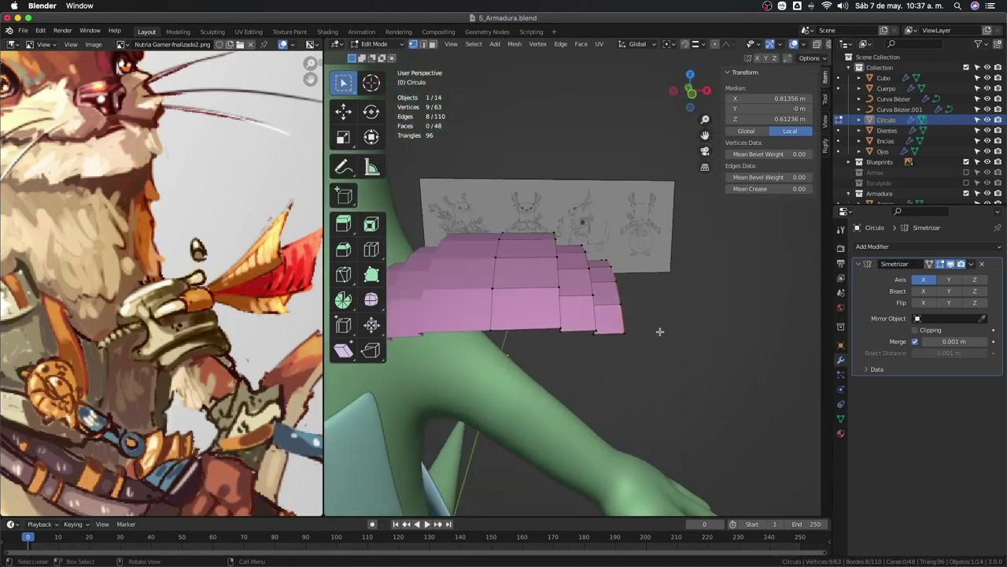
key("KP_1")
key("alt+z")
Check the trimmed pad and select one of its edge loops from the front view.
key("alt+z")
key("alt+z")
key("c")
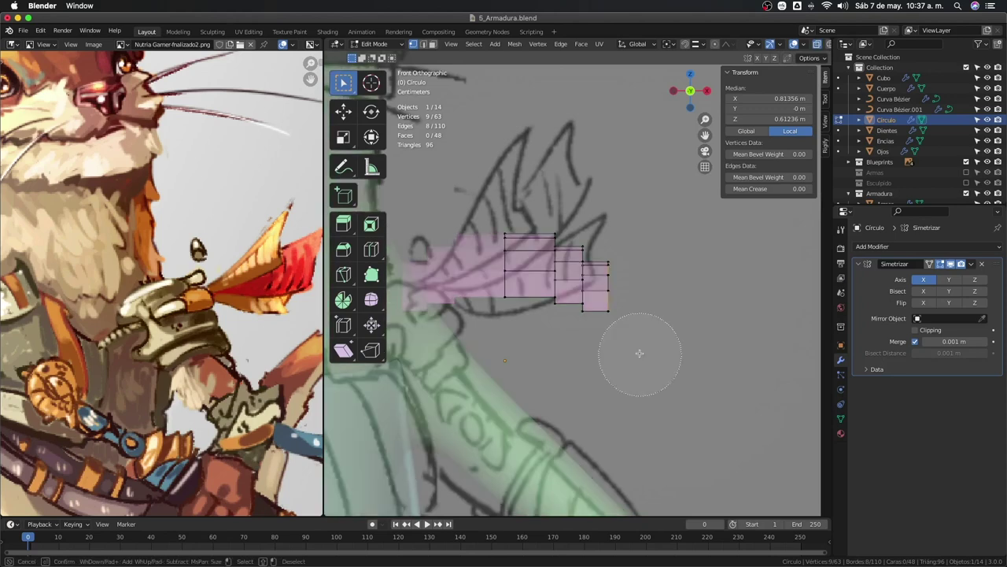
left_click_drag(640, 353, 634, 279)
key("Escape")
key("x")
left_click(563, 290)
mouse_move(563, 290)
middle_mouse_down()
mouse_move(609, 315)
mouse_move(521, 331)
mouse_move(592, 342)
middle_mouse_up()
left_click(564, 313, "alt")
key("alt+z")
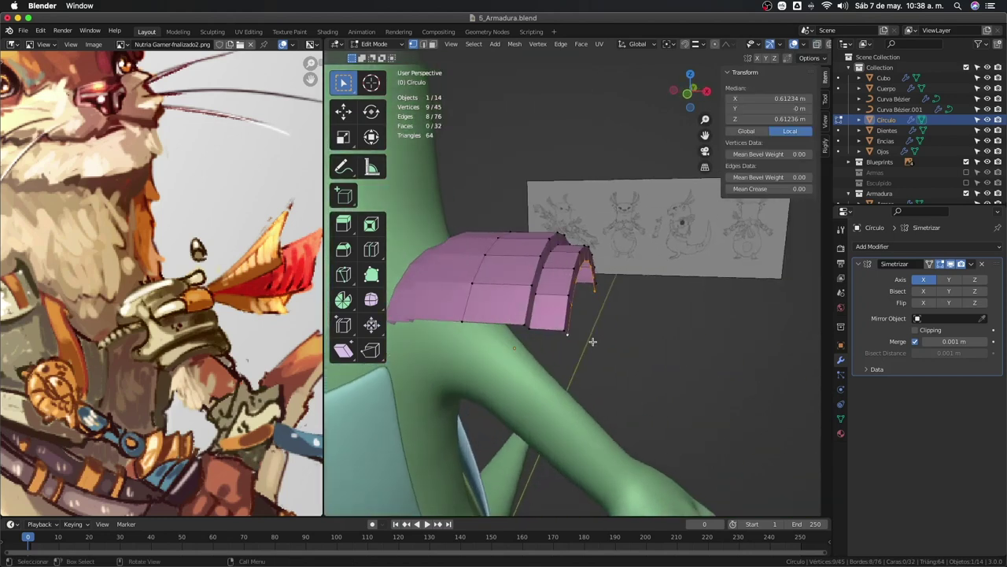
key("KP_1")
key("alt+z")
key("alt+z")
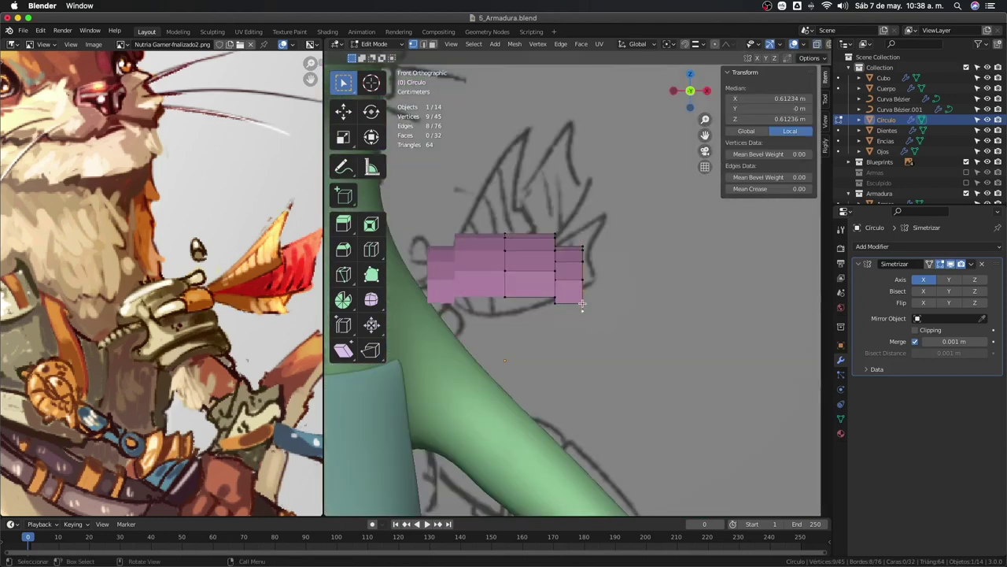
key("ctrl+r")
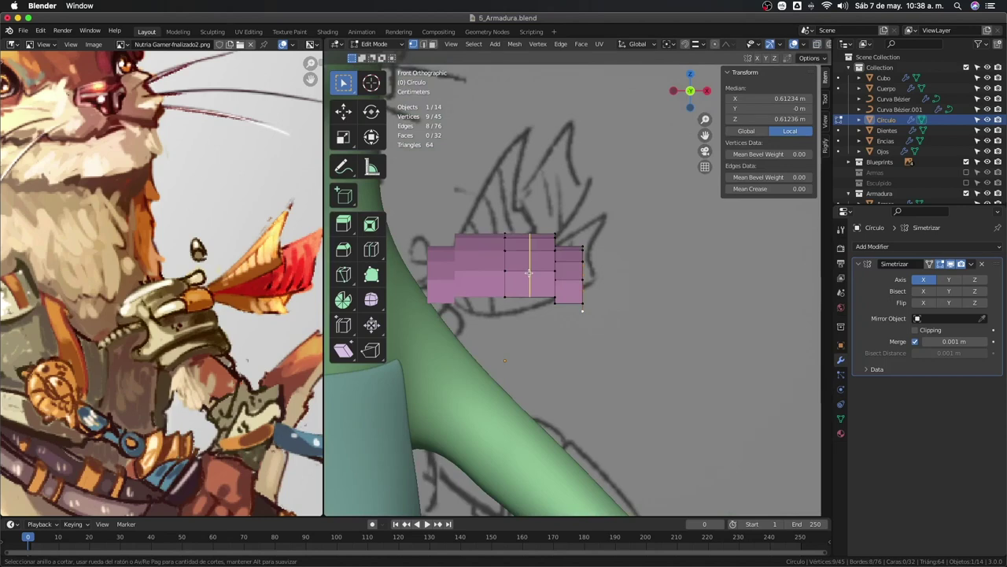
Add two centred loop cuts across the arched pad.
left_click(529, 273)
right_click(530, 274)
key("alt+z")
key("alt+z")
key("ctrl+r")
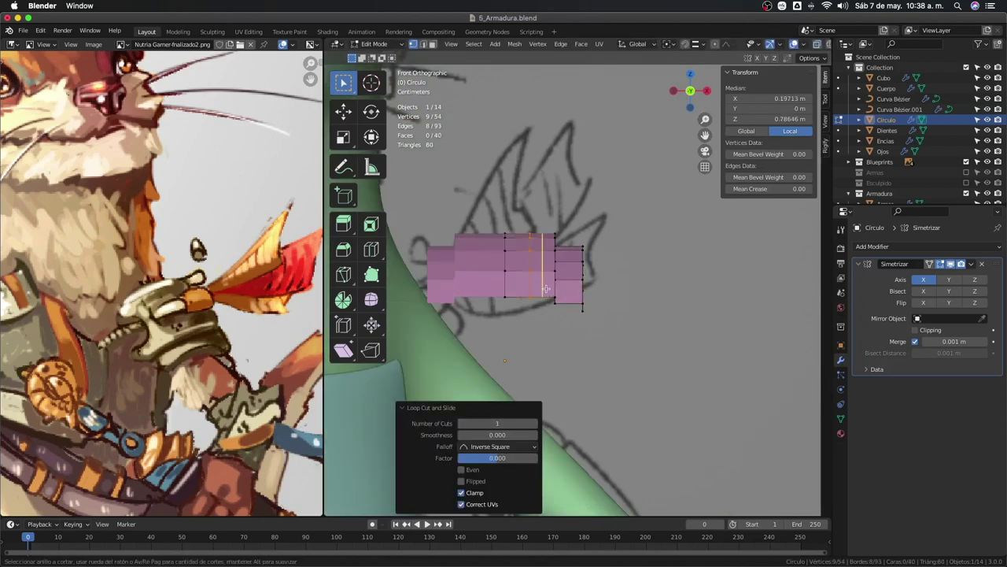
left_click(554, 287)
right_click(555, 287)
Delete two vertices on the pad's lower edge, then undo the deletion.
key("alt+z")
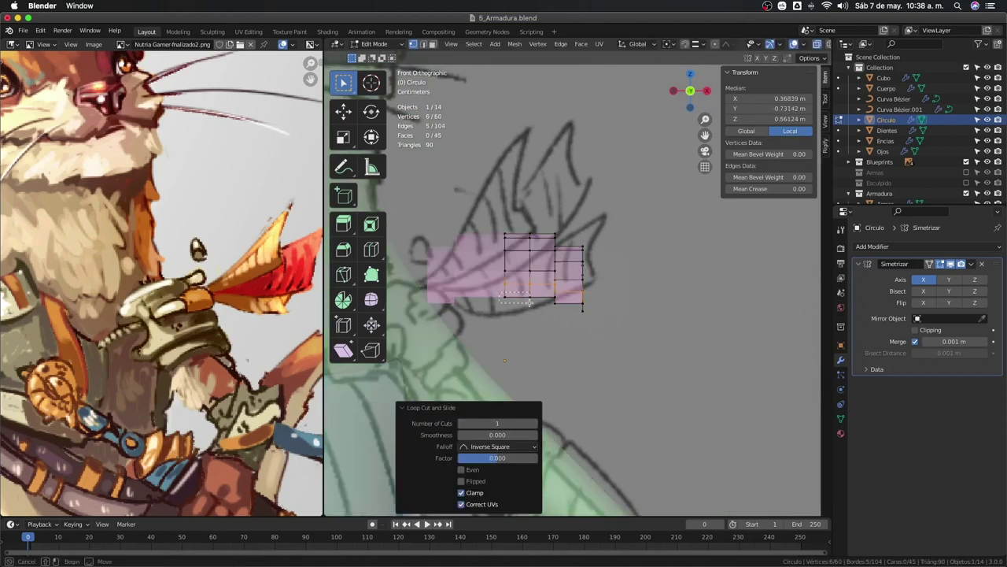
left_click(525, 306)
key("x")
left_click(526, 306)
key("alt+z")
mouse_move(526, 306)
middle_mouse_down()
mouse_move(636, 291)
mouse_move(543, 321)
mouse_move(543, 311)
mouse_move(588, 318)
mouse_move(563, 327)
mouse_move(536, 331)
mouse_move(503, 317)
mouse_move(548, 313)
mouse_move(527, 303)
mouse_move(573, 333)
middle_mouse_up()
key("ctrl+z")
Add another centred loop cut across the pad and remove an unwanted edge loop.
key("ctrl+r")
left_click(636, 291)
right_click(636, 291)
key("x")
left_click(590, 323)
Select an edge loop and the vertices along the pad's lower edge for removal.
left_click(535, 314, "alt")
left_click(528, 303, "alt")
right_click(661, 337)
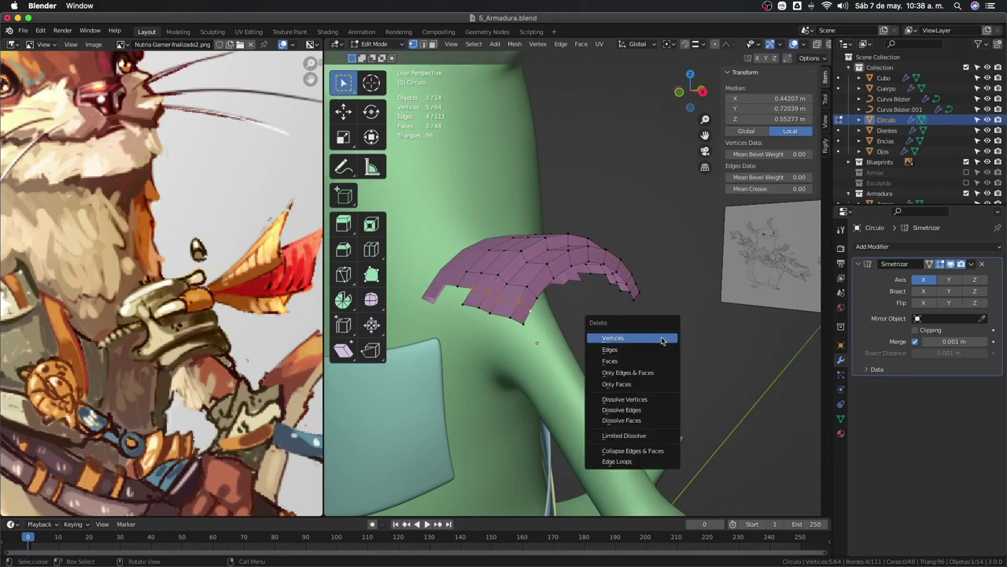
Undo the last change, then dissolve the edges of the pad's lower edge loop.
left_click(619, 382)
key("ctrl+z")
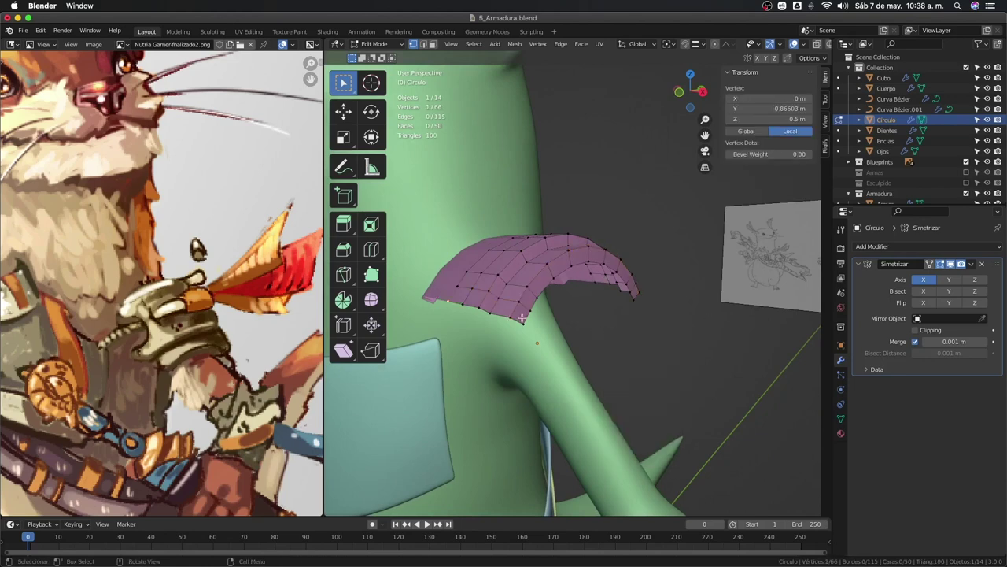
left_click(511, 304, "alt")
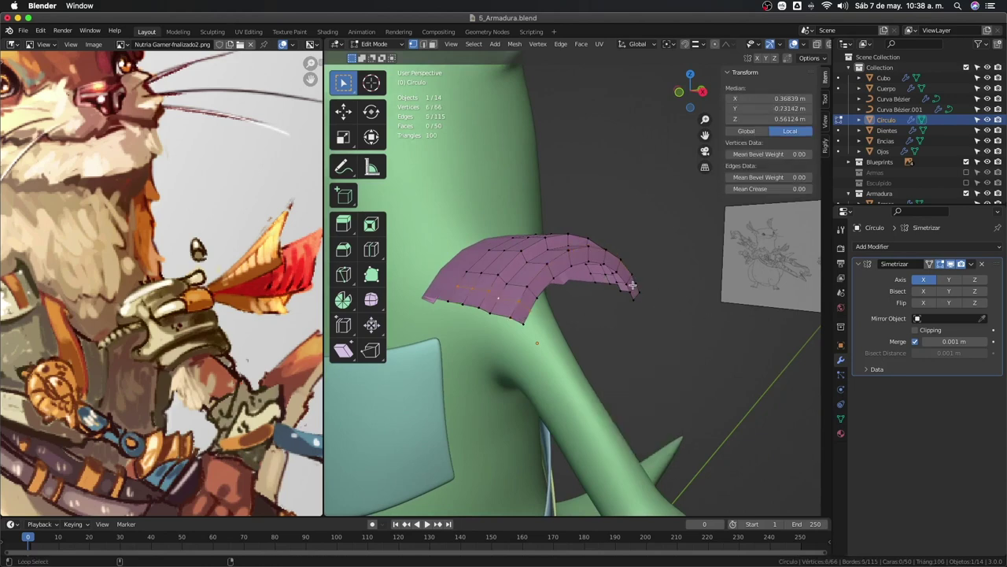
key("x")
left_click(627, 380)
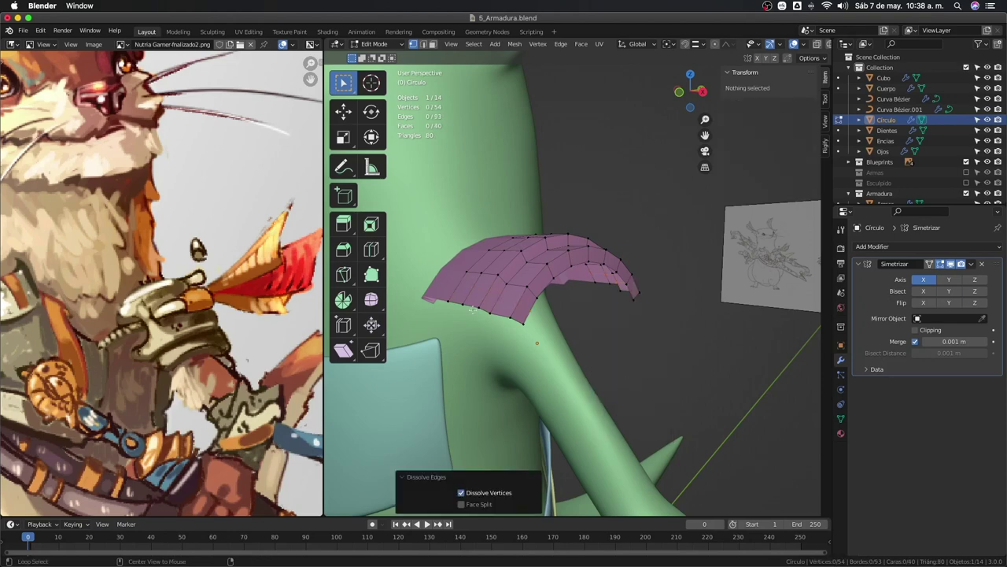
Delete the two stray vertices and their edges, then check the pad from the front.
left_click(435, 305, "alt")
middle_click_drag(435, 304, 573, 355)
key("x")
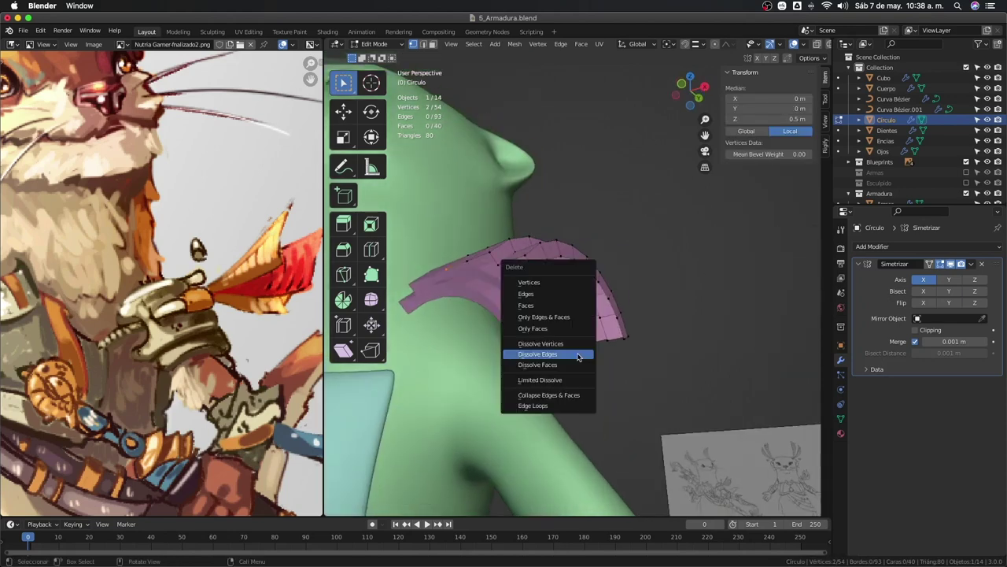
left_click(547, 293)
mouse_move(547, 293)
middle_mouse_down()
mouse_move(560, 373)
mouse_move(584, 380)
mouse_move(714, 307)
middle_mouse_up()
key("KP_1")
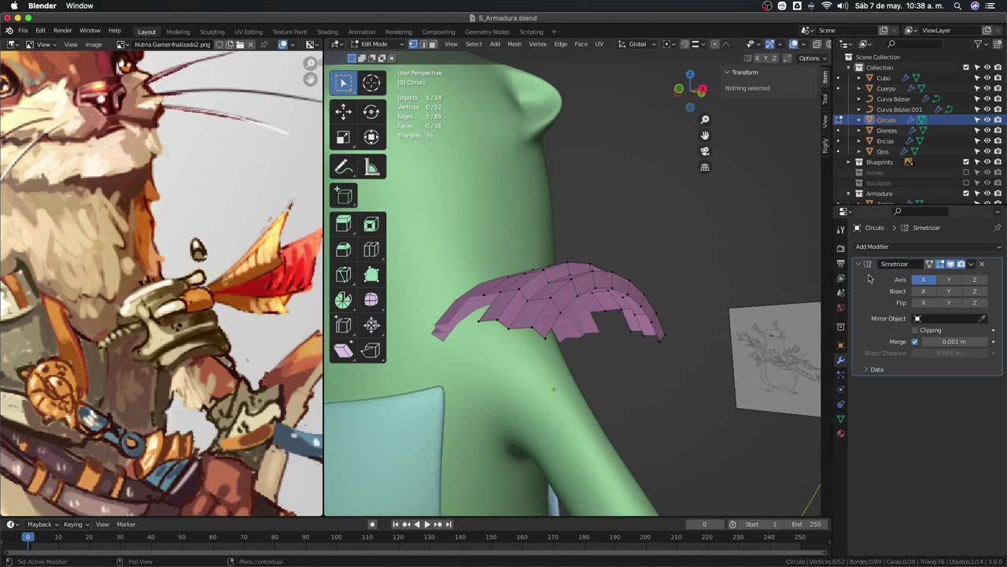
Add a Solidify modifier to the pad with 0.13 m thickness.
left_click(872, 249)
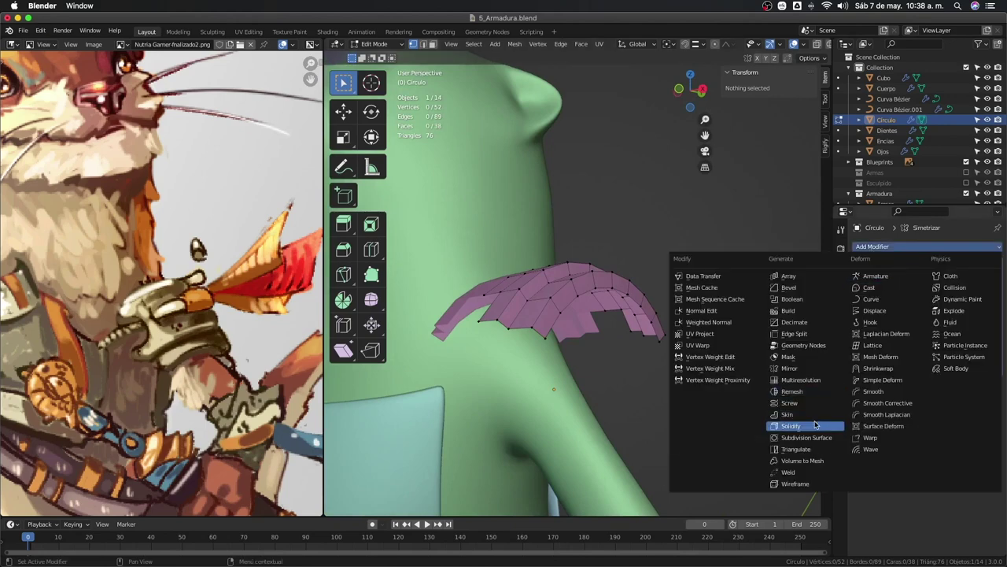
left_click(815, 425)
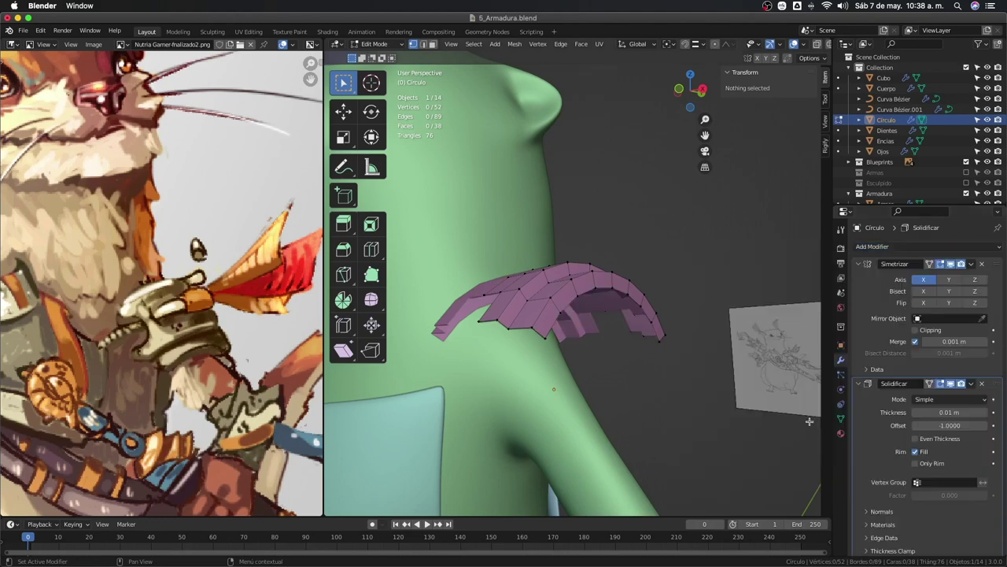
middle_click_drag(669, 393, 647, 378)
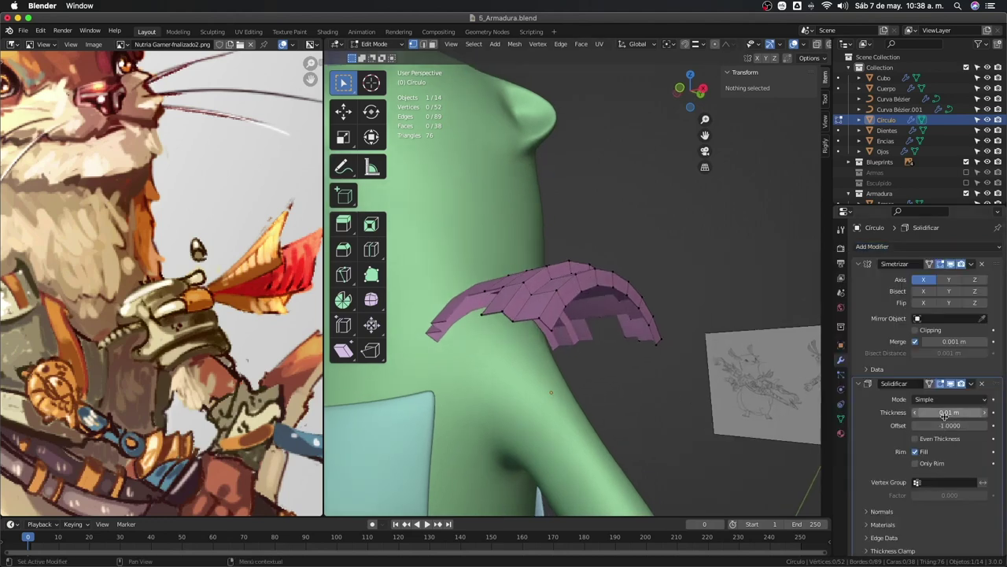
mouse_move(949, 412)
left_mouse_down()
mouse_move(984, 411)
mouse_move(941, 411)
left_mouse_up()
mouse_move(614, 378)
middle_mouse_down()
mouse_move(650, 400)
mouse_move(627, 358)
mouse_move(670, 396)
middle_mouse_up()
Shade the pad smooth in Object Mode and add a level-2 Subdivision Surface.
key("Tab")
scroll(650, 401, "down", 3)
scroll(672, 360, "up", 5)
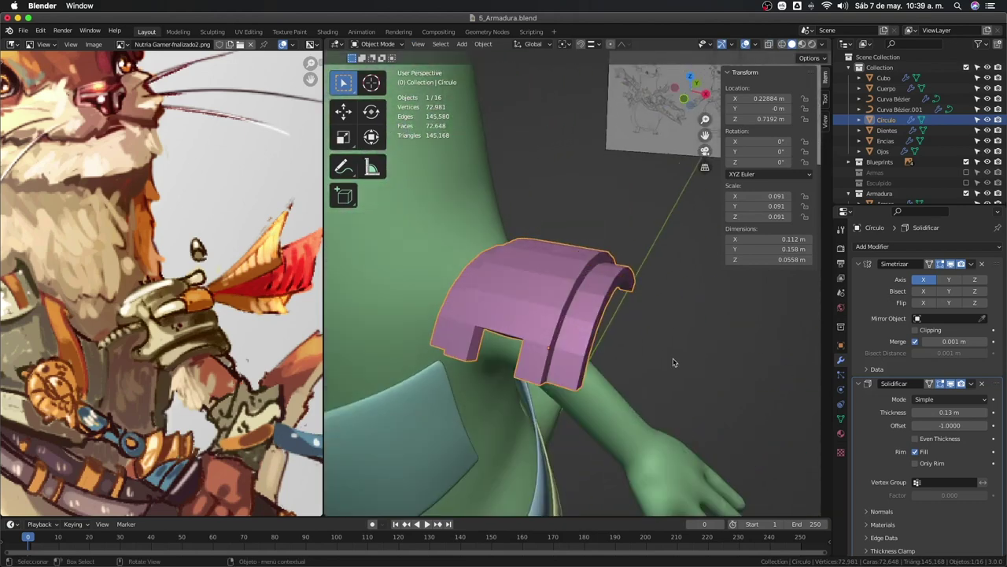
right_click(584, 330)
left_click(585, 328)
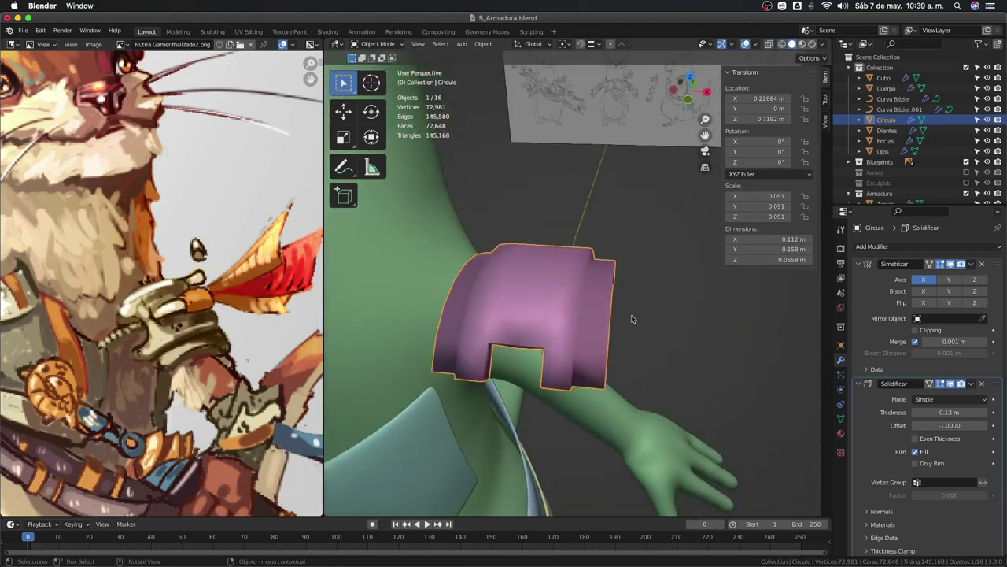
key("ctrl+2")
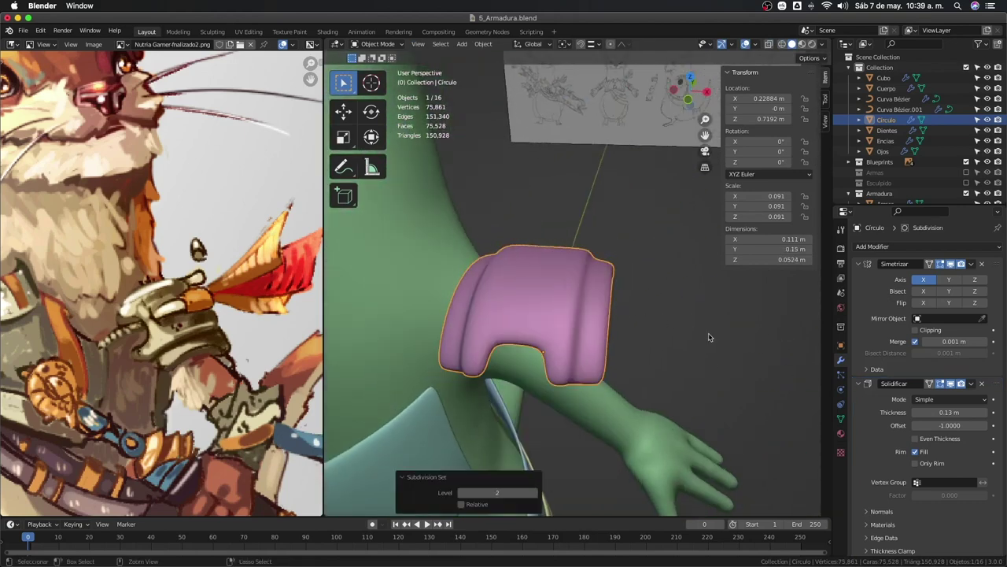
mouse_move(708, 337)
middle_mouse_down()
mouse_move(629, 333)
mouse_move(653, 346)
mouse_move(677, 321)
mouse_move(559, 336)
middle_mouse_up()
scroll(952, 424, "down", 4)
Box-select most of the pad's vertices from the front and shift them along X.
key("Tab")
key("KP_1")
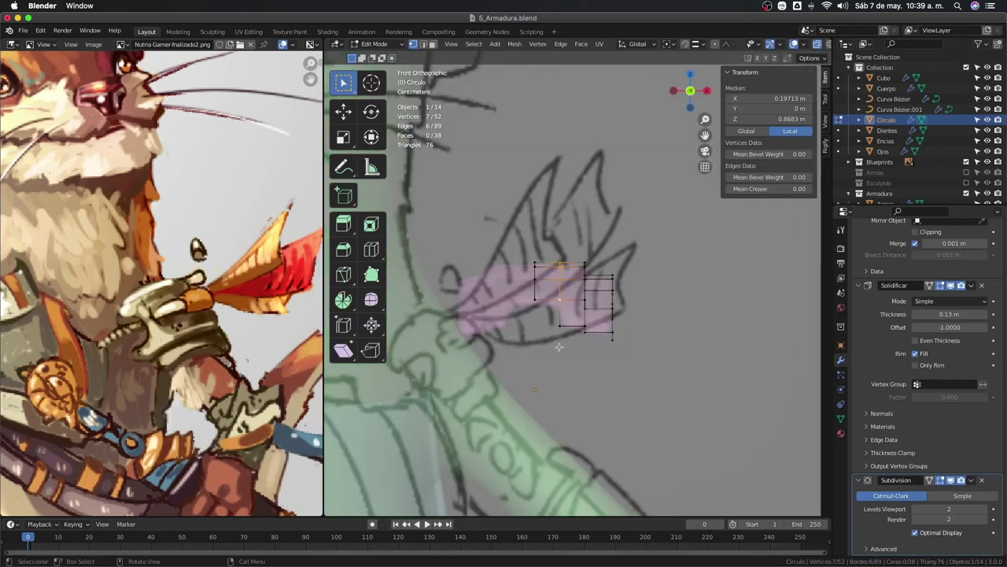
key("alt+z")
left_click_drag(675, 381, 605, 305)
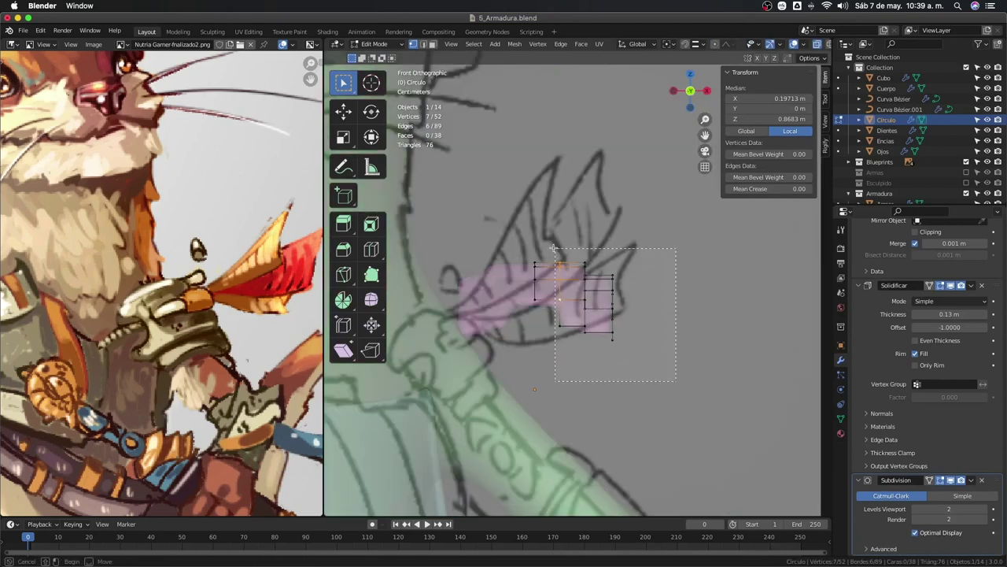
left_click_drag(554, 249, 554, 248)
key("alt+z")
key("g")
key("x")
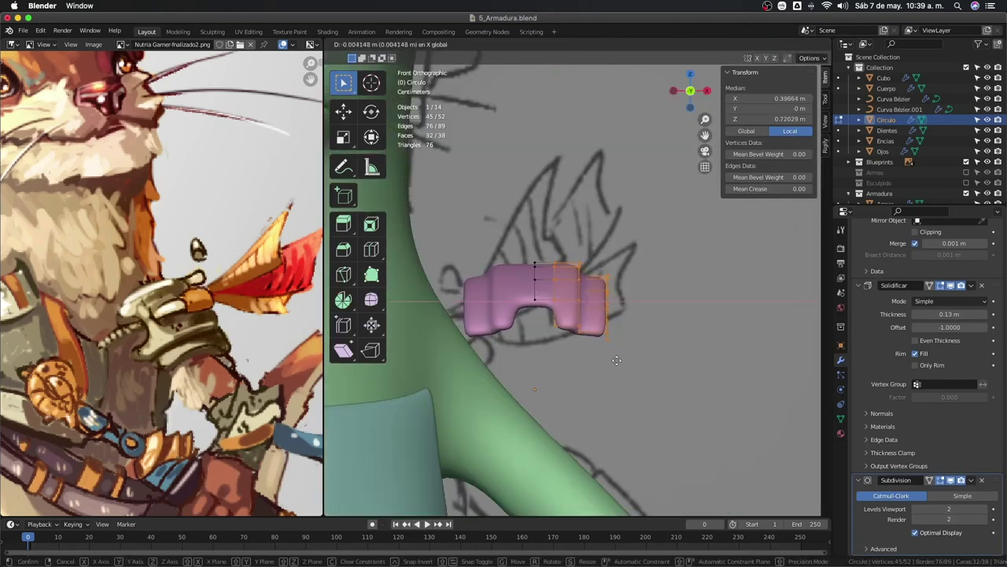
left_click(616, 360)
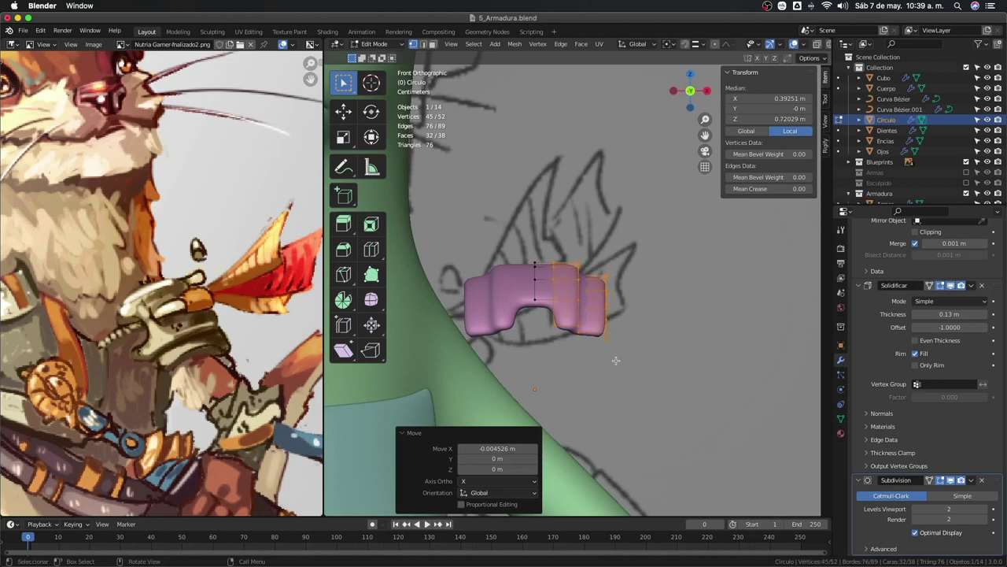
Delete a single stray vertex from the pad.
middle_click_drag(616, 360, 568, 352)
left_click(569, 350)
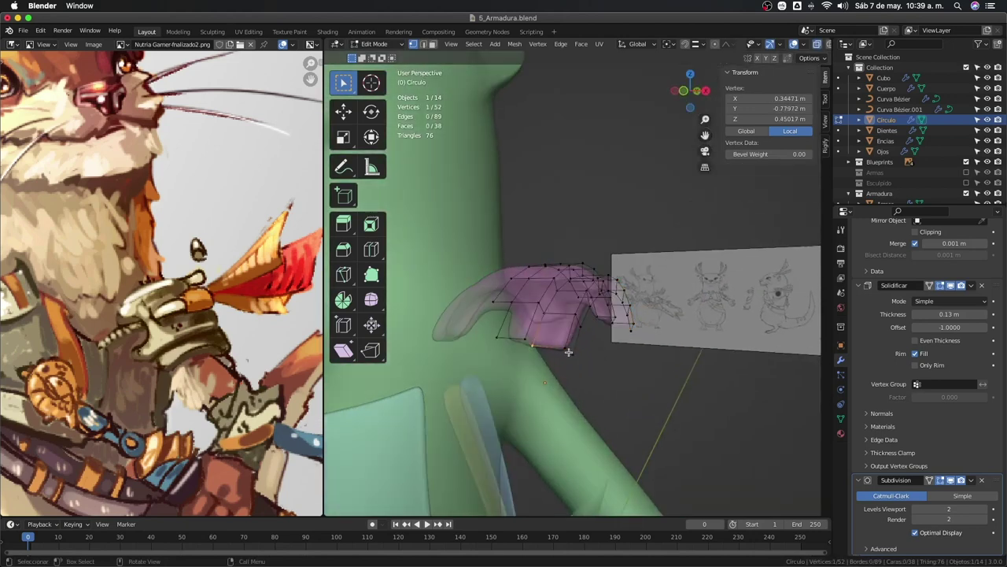
key("x")
left_click(566, 366)
mouse_move(566, 366)
middle_mouse_down()
mouse_move(526, 389)
mouse_move(667, 373)
middle_mouse_up()
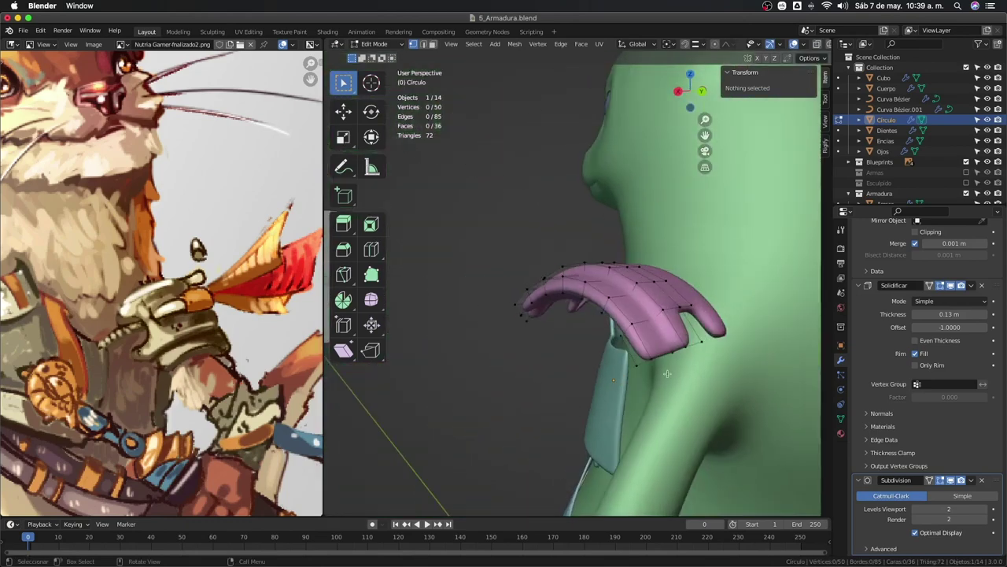
Select and delete two vertices on the flap's edge.
left_click(651, 366)
left_click(639, 363, "shift")
key("x")
left_click(595, 360)
middle_click_drag(595, 360, 708, 383)
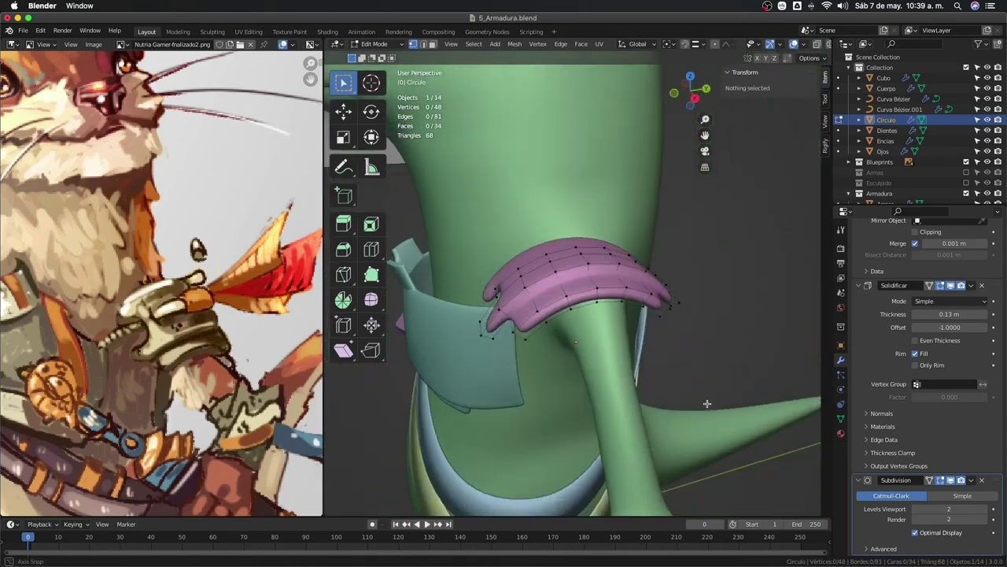
mouse_move(545, 368)
middle_mouse_down()
mouse_move(578, 358)
mouse_move(585, 390)
mouse_move(601, 387)
mouse_move(635, 328)
mouse_move(629, 309)
mouse_move(598, 370)
mouse_move(582, 378)
mouse_move(543, 304)
middle_mouse_up()
Add a loop cut across the flap and nudge the selected edges sideways along X twice.
key("ctrl+r")
left_click(579, 358)
left_click(578, 358)
key("alt+z")
key("alt+z")
key("g")
key("x")
left_click(589, 388)
key("g")
key("x")
left_click(610, 331)
key("Tab")
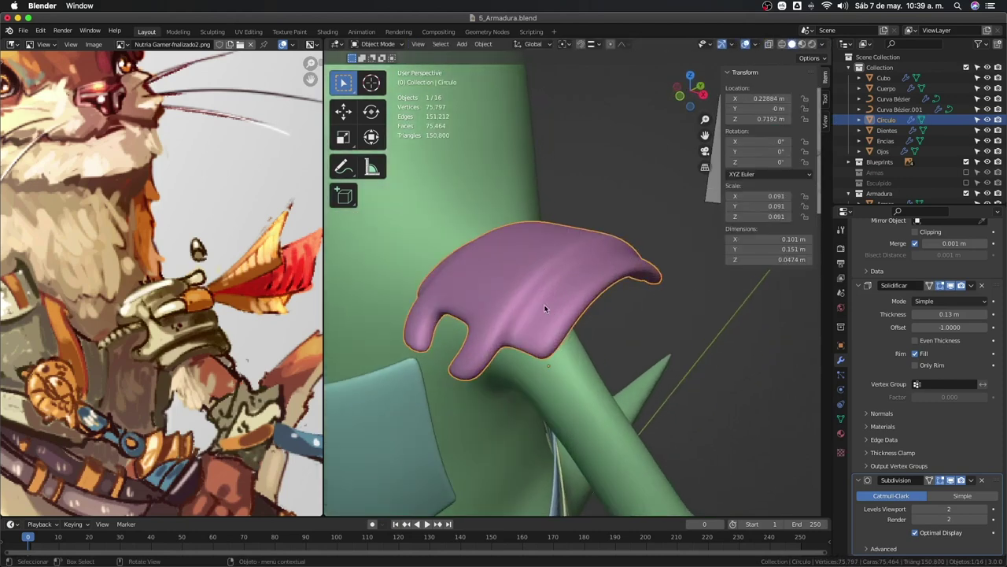
Raise the selected edges' Mean Crease to 1 and check the result in Object Mode.
key("Tab")
key("alt+z")
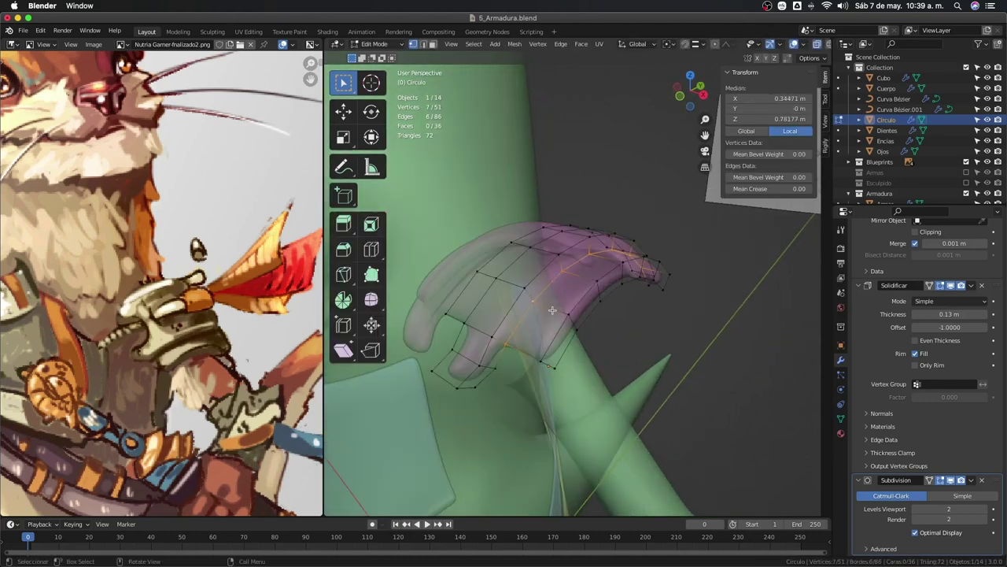
key("alt+z")
left_click_drag(767, 189, 811, 189)
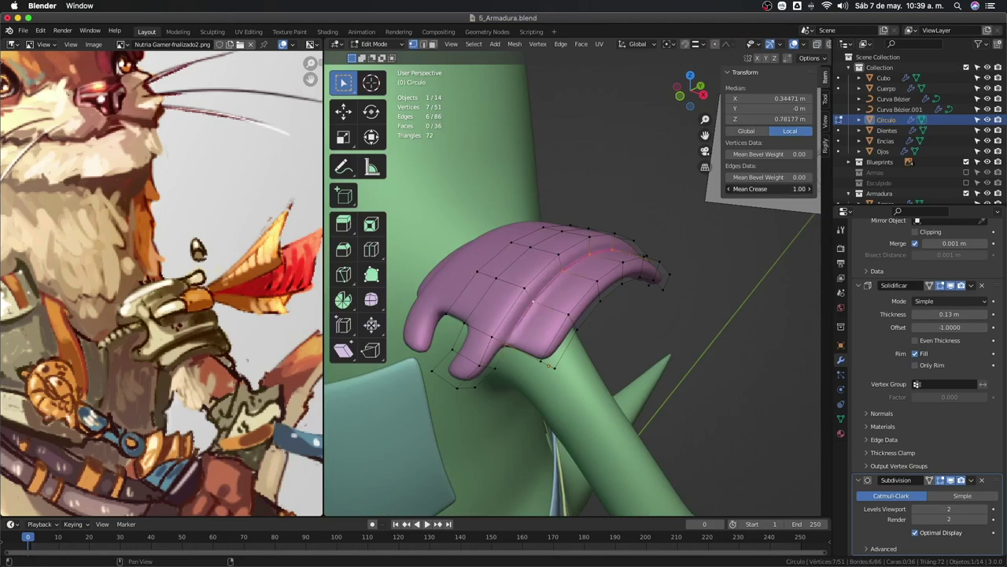
key("Tab")
key("Tab")
Crease an edge loop along the pad's top to 1.00 and preview it.
middle_click_drag(622, 343, 614, 324)
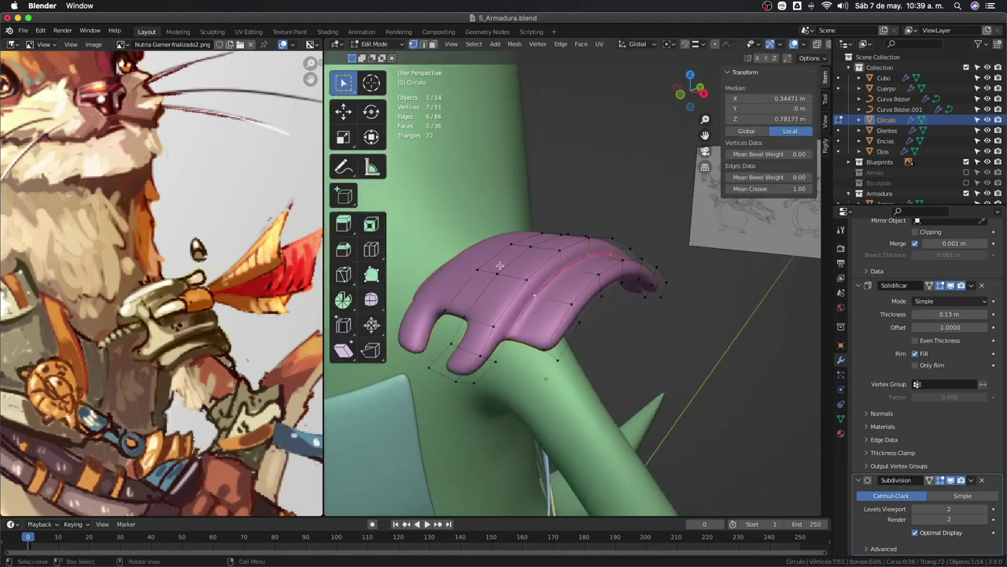
left_click(542, 266, "alt")
left_click_drag(747, 188, 795, 189)
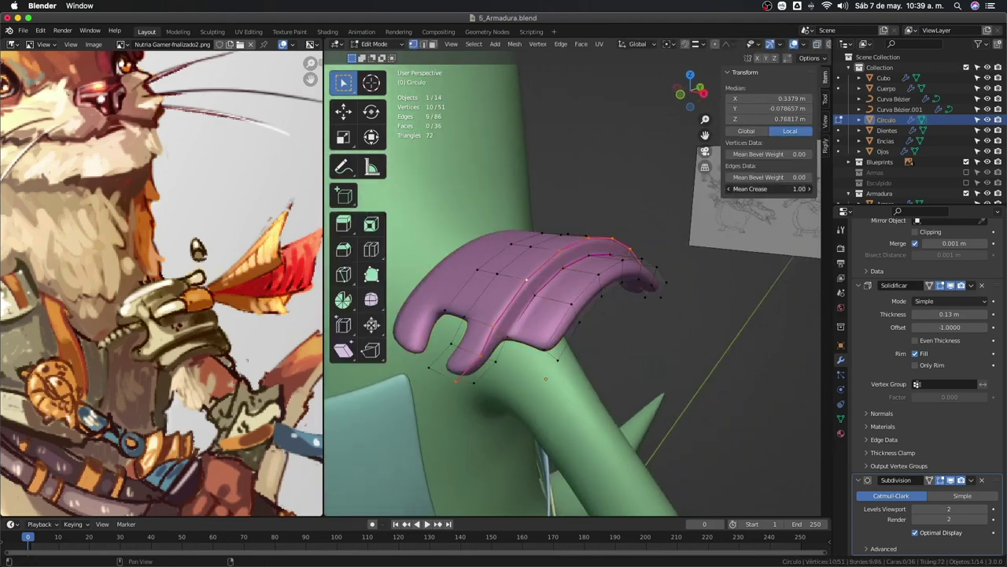
key("Tab")
mouse_move(748, 236)
middle_mouse_down()
mouse_move(692, 344)
mouse_move(607, 364)
mouse_move(567, 292)
middle_mouse_up()
scroll(689, 347, "down", 2)
Select another edge loop on the pad and inspect the creased rim from several angles.
key("Tab")
scroll(586, 330, "up", 3)
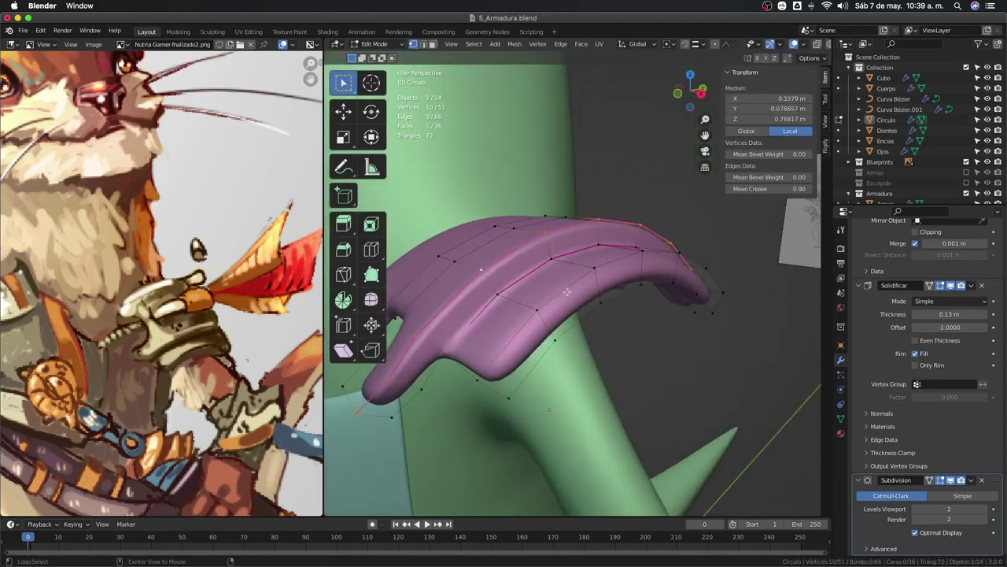
left_click(567, 292, "alt")
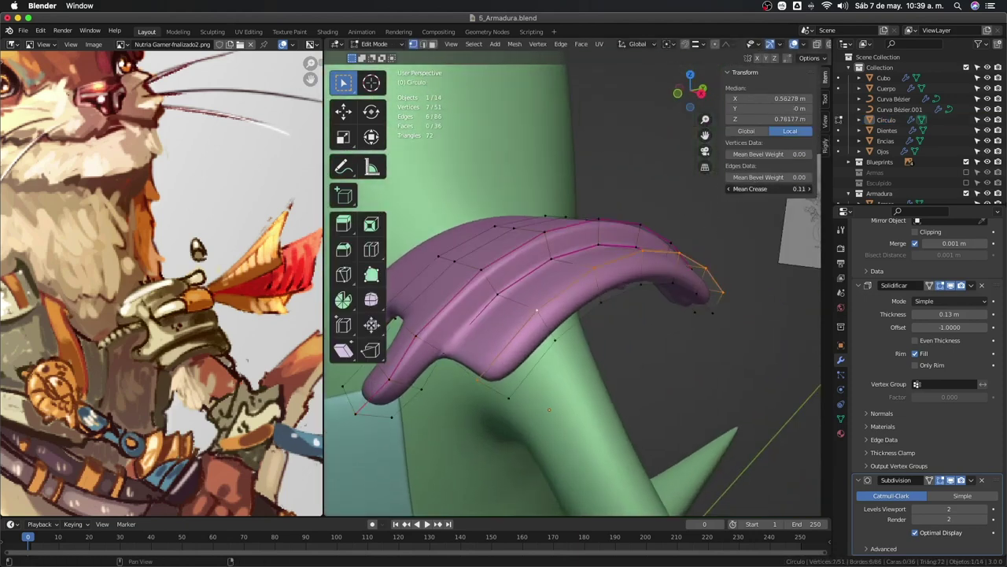
key("Tab")
middle_click_drag(598, 330, 769, 223)
scroll(631, 307, "down", 2)
key("Tab")
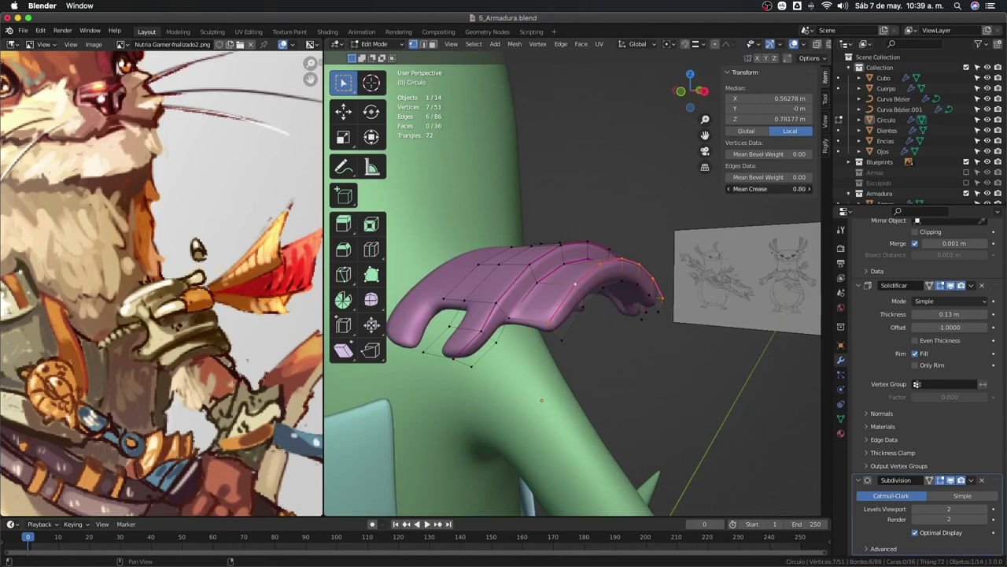
mouse_move(768, 189)
middle_mouse_down()
mouse_move(622, 355)
mouse_move(658, 377)
mouse_move(524, 329)
mouse_move(569, 295)
middle_mouse_up()
key("Tab")
Slide a vertical edge loop along the surface, then select a different edge loop.
key("Tab")
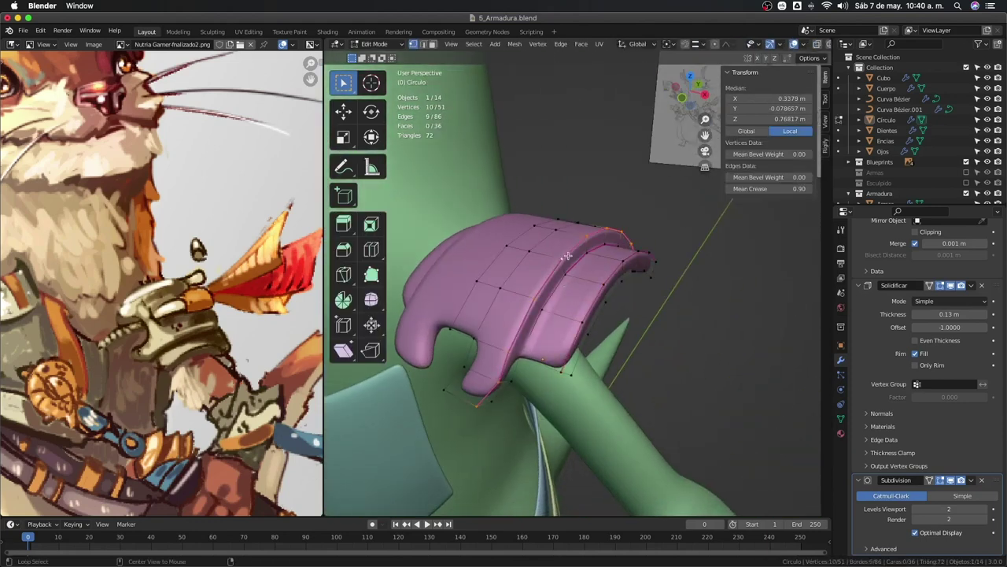
left_click(566, 268, "alt")
key("g")
key("g")
left_click(576, 266)
key("Tab")
mouse_move(575, 266)
middle_mouse_down()
mouse_move(593, 287)
mouse_move(519, 278)
mouse_move(581, 237)
mouse_move(600, 293)
mouse_move(569, 302)
middle_mouse_up()
key("Tab")
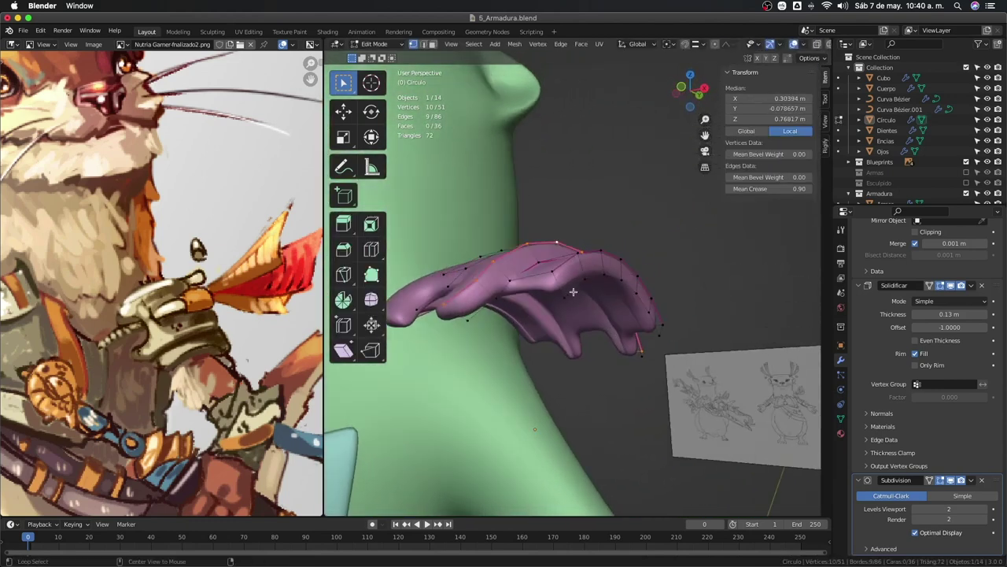
left_click(573, 292, "alt")
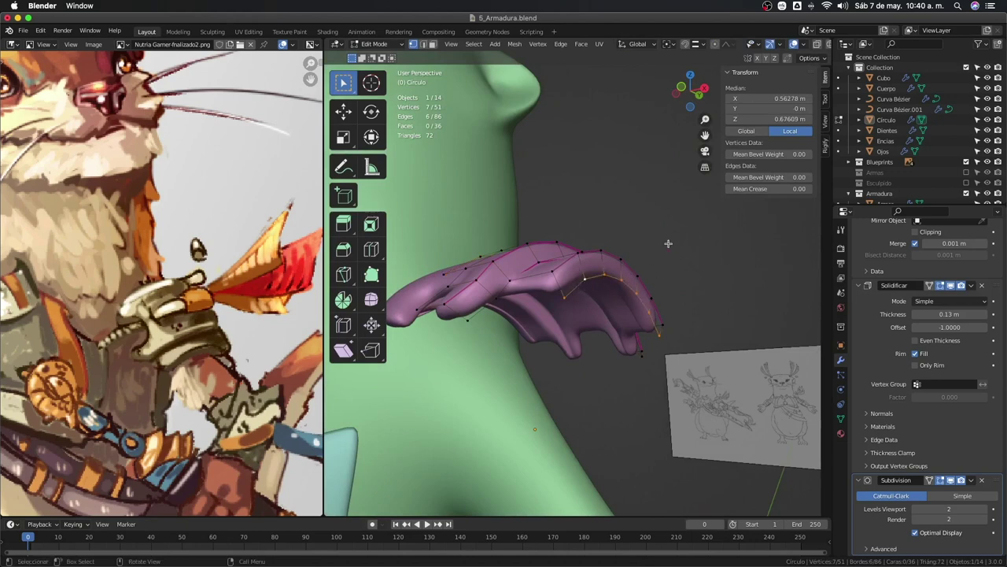
Lower the selected loop's crease and select four faces on the pad's top.
mouse_move(767, 189)
left_mouse_down()
mouse_move(802, 189)
mouse_move(752, 189)
left_mouse_up()
mouse_move(614, 330)
middle_mouse_down()
mouse_move(660, 356)
mouse_move(556, 362)
mouse_move(530, 307)
middle_mouse_up()
key("2")
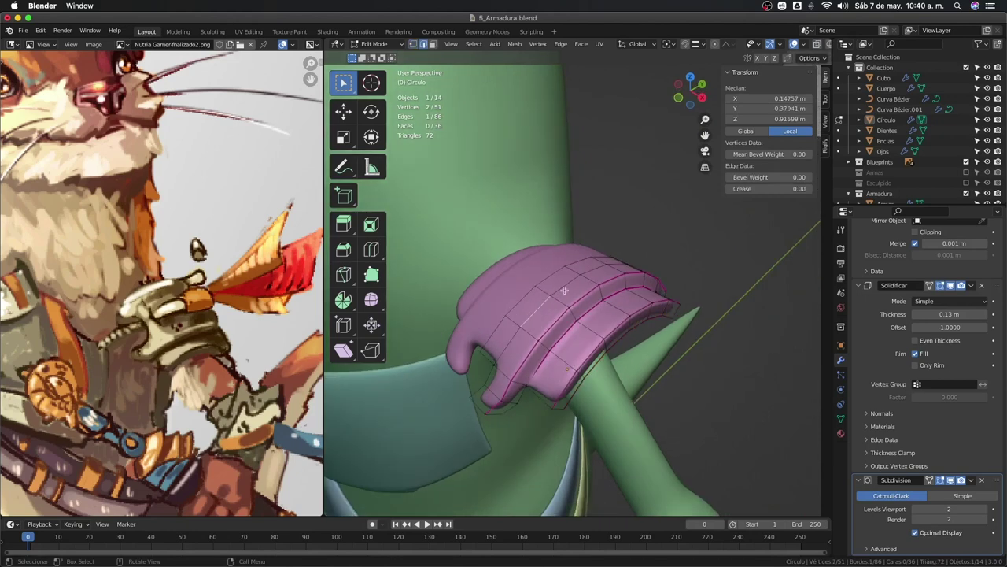
left_click(544, 290)
left_click(555, 282, "shift")
middle_click_drag(555, 282, 575, 279)
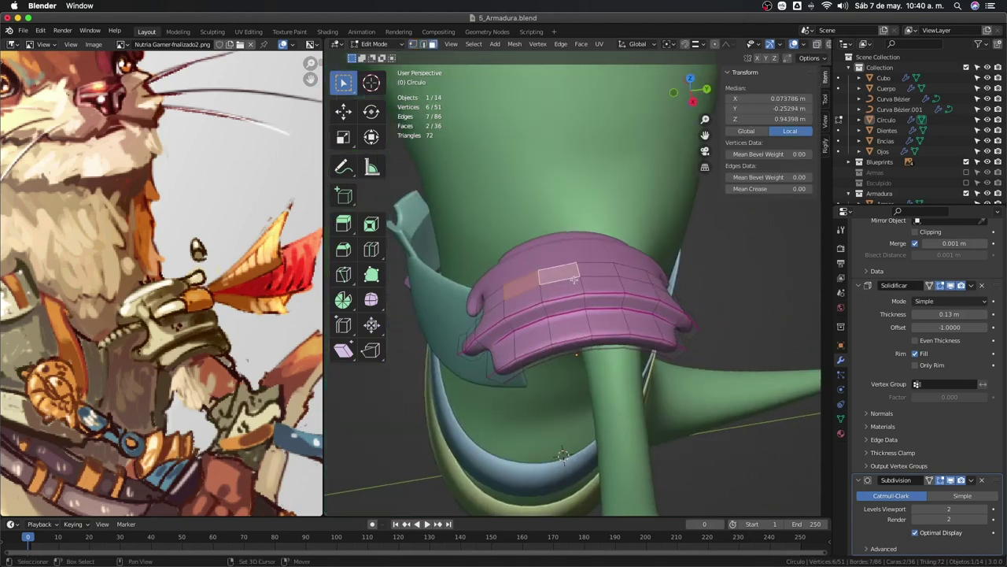
left_click(599, 273, "shift")
left_click(635, 273, "shift")
mouse_move(636, 273)
middle_mouse_down()
mouse_move(685, 307)
mouse_move(658, 318)
middle_mouse_up()
Try plain extrusions and a scale on the top faces, then undo them.
key("e")
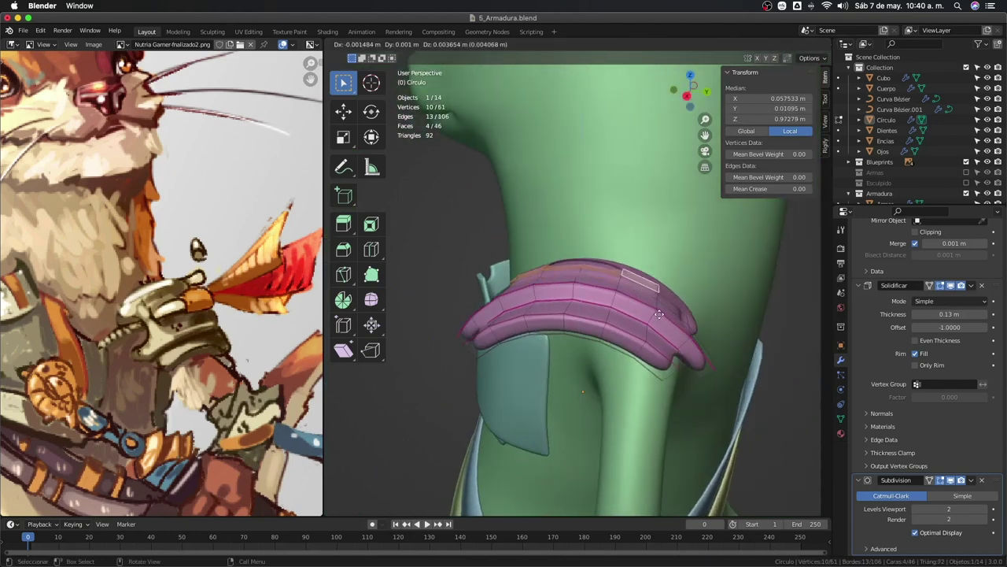
right_click(661, 301)
middle_click_drag(661, 301, 650, 324)
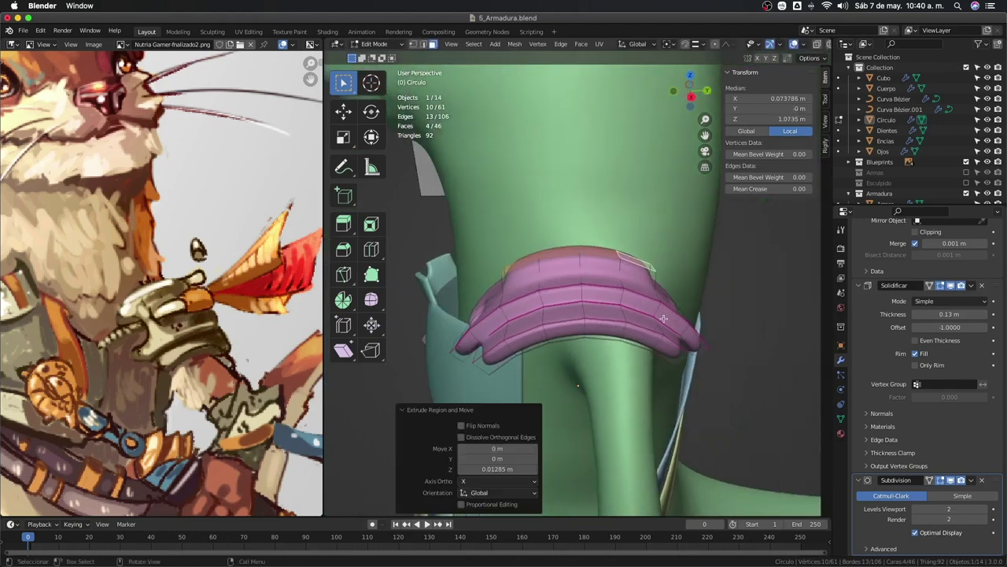
key("ctrl+z")
key("s")
left_click(649, 323)
key("e")
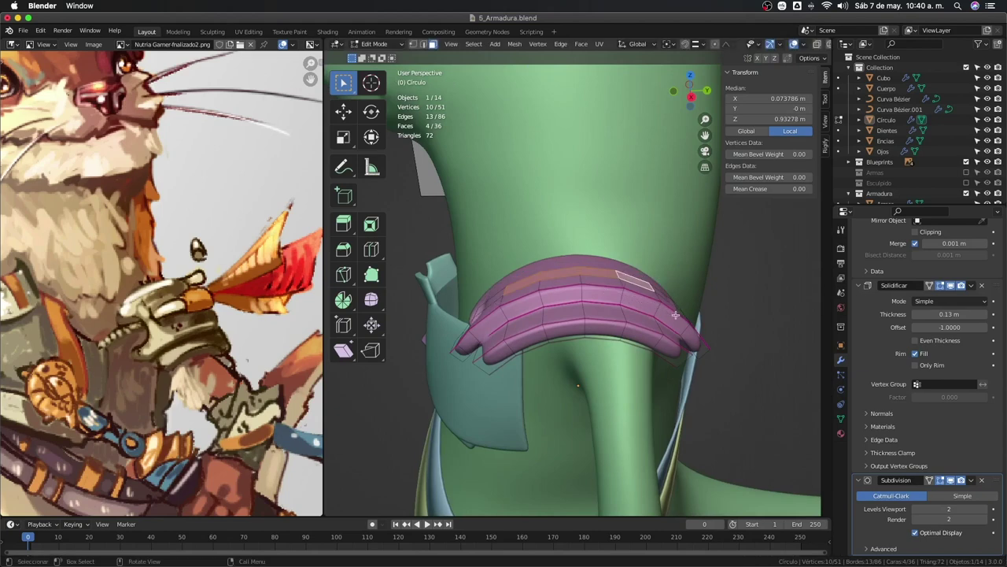
mouse_move(649, 322)
middle_mouse_down()
mouse_move(666, 323)
mouse_move(617, 337)
middle_mouse_up()
right_click(666, 322)
key("ctrl+z")
Extrude the four top faces along their normals and inspect the result.
key("alt+e")
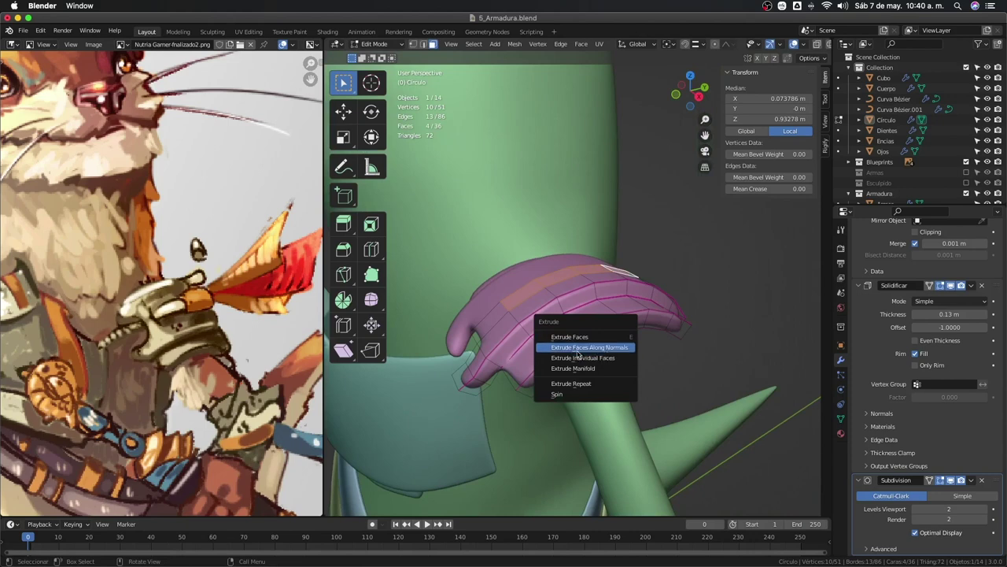
left_click(587, 350)
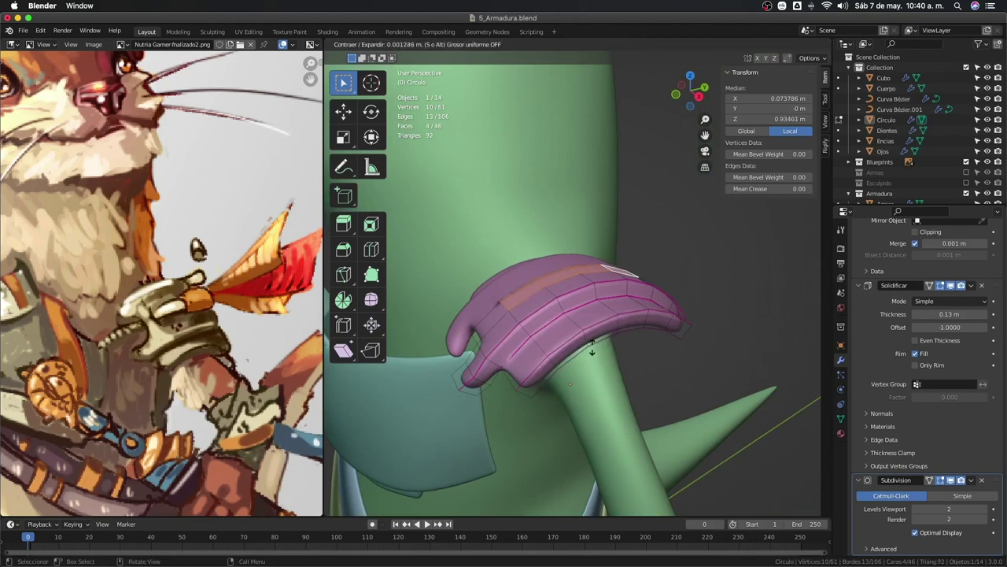
left_click(639, 236)
middle_click_drag(639, 237, 480, 281)
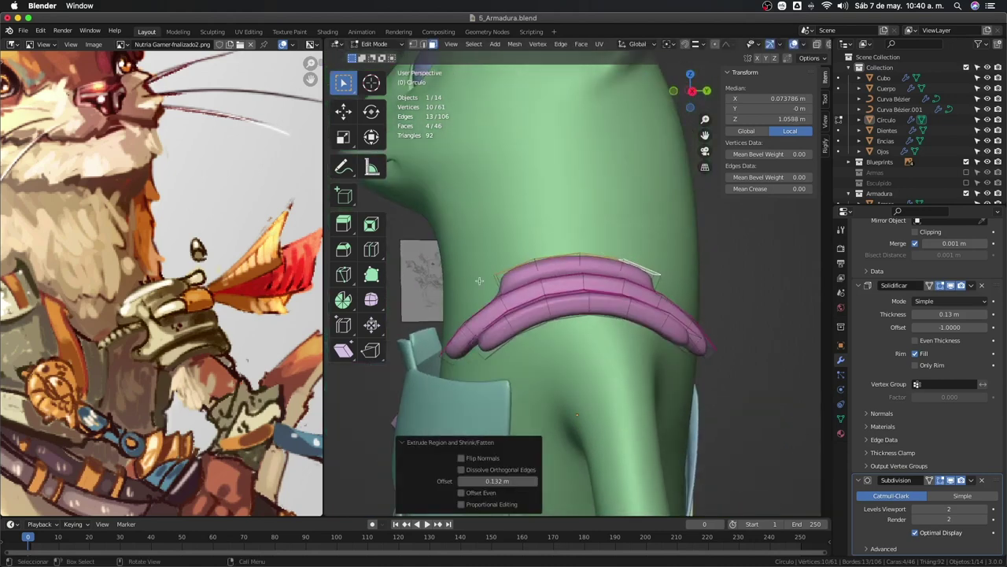
middle_click_drag(682, 298, 569, 315)
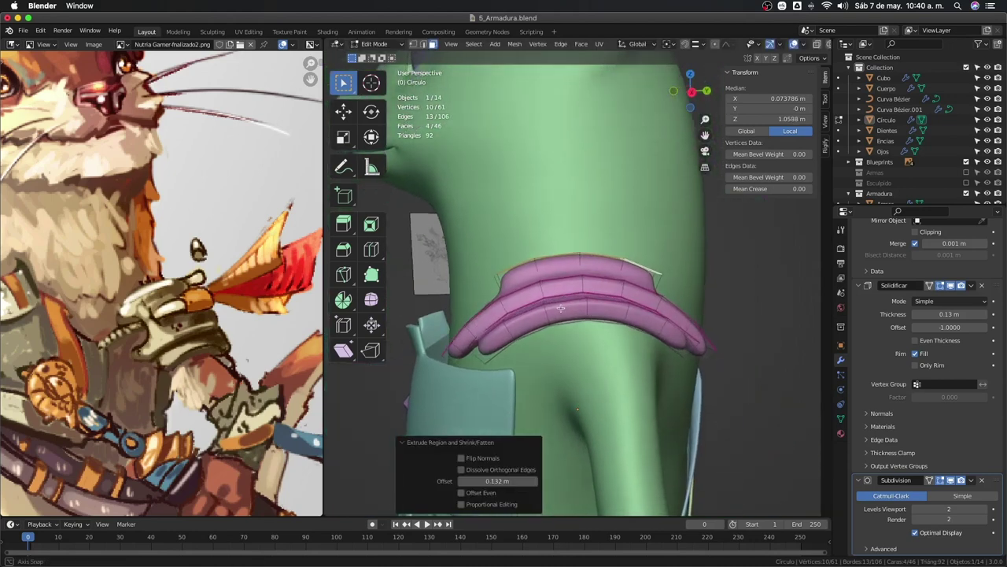
Redo the along-normals extrusion to set the raised block's final height.
key("s")
key("Escape")
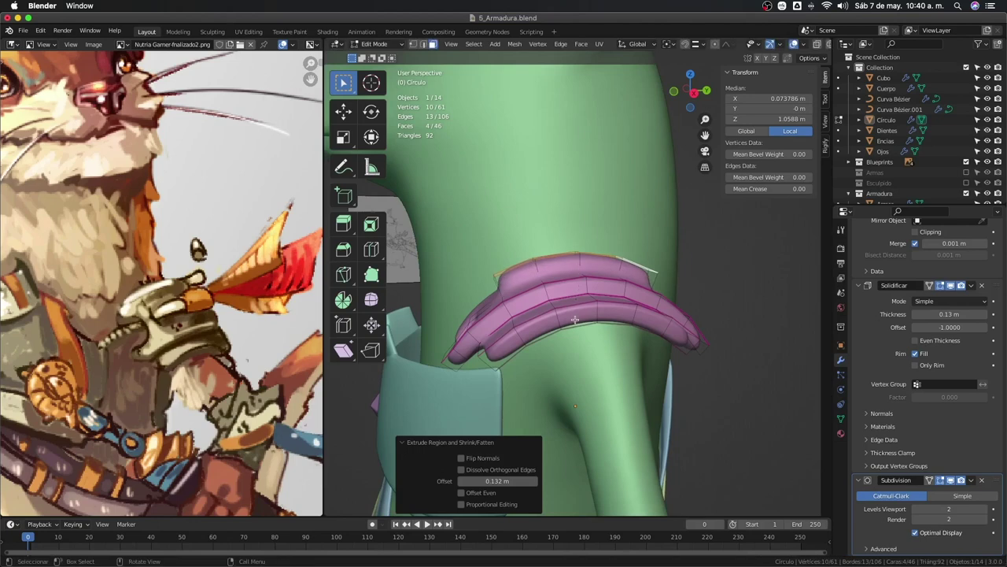
key("ctrl+z")
key("alt+e")
left_click(626, 352)
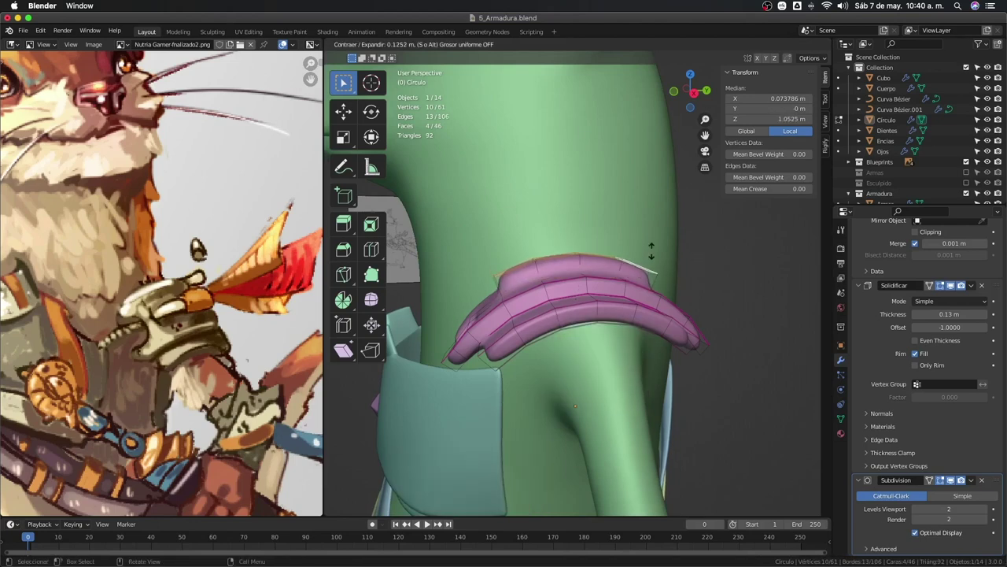
left_click(666, 178)
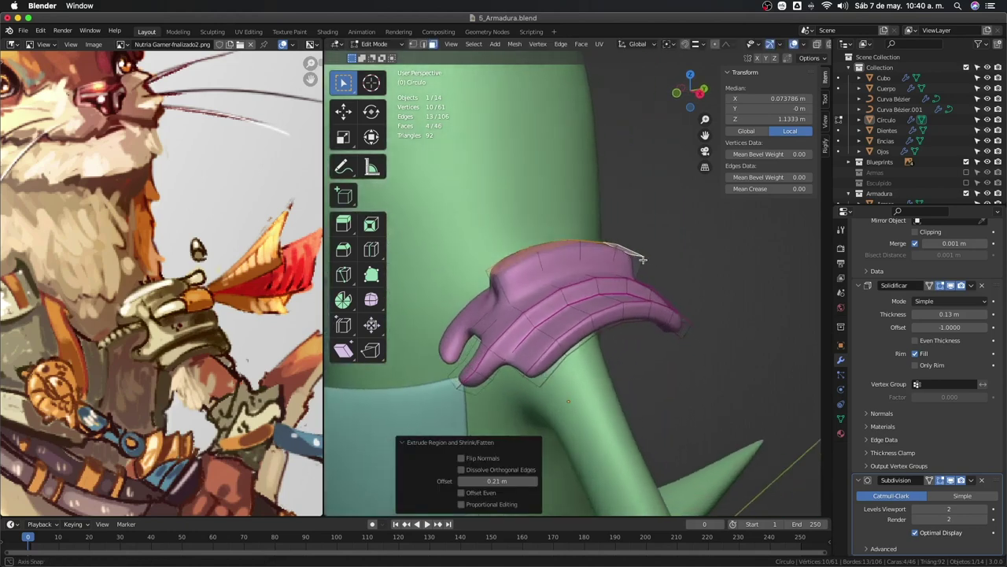
mouse_move(666, 178)
middle_mouse_down()
mouse_move(533, 293)
mouse_move(530, 251)
middle_mouse_up()
Add a centred loop cut across the raised block, then select an edge and vertex.
key("ctrl+r")
left_click(527, 288)
right_click(526, 288)
left_click(534, 293)
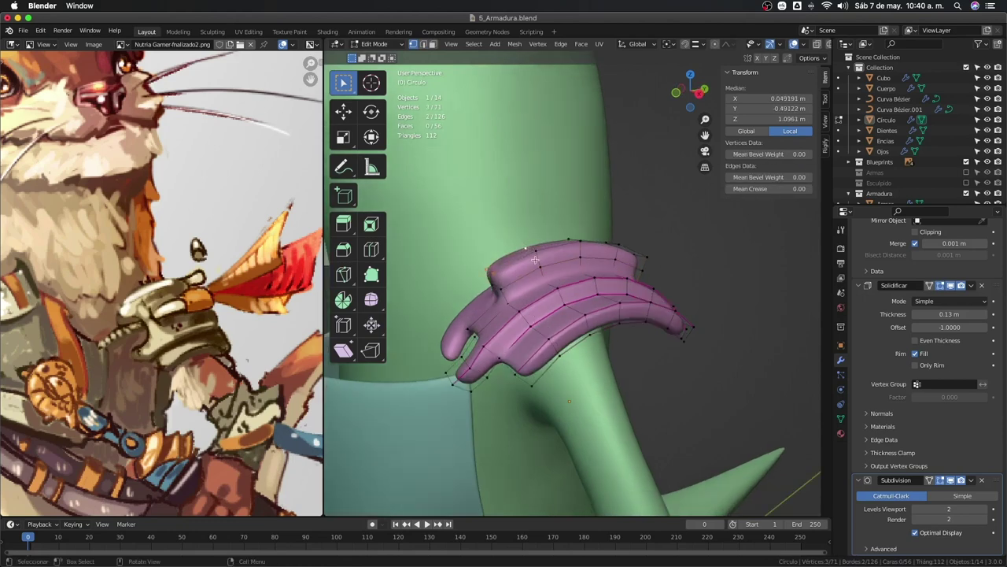
left_click(490, 273)
Delete an edge's two vertices, then join two block vertices with a new edge.
left_click(492, 275, "shift")
key("x")
left_click(492, 285)
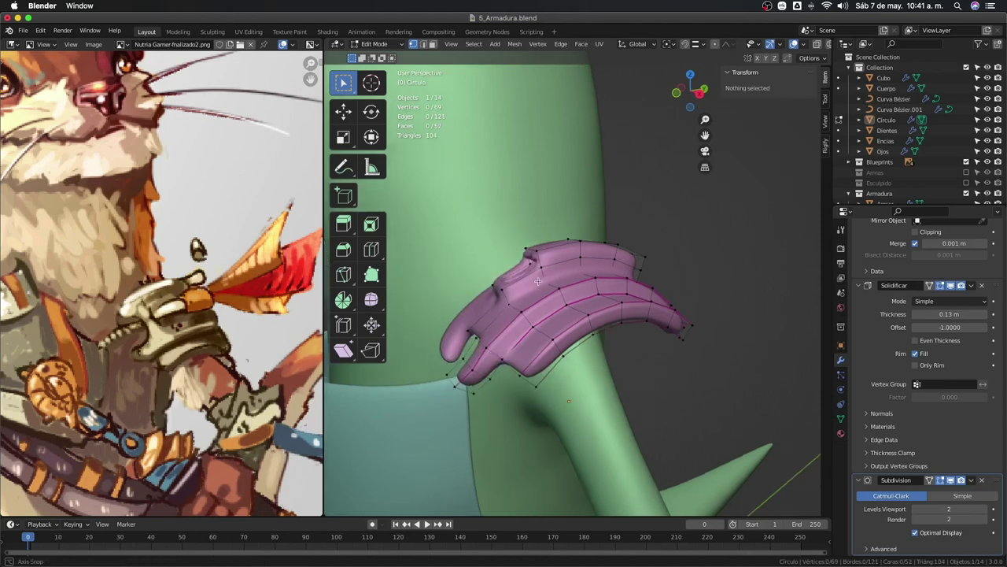
middle_click_drag(493, 286, 562, 288)
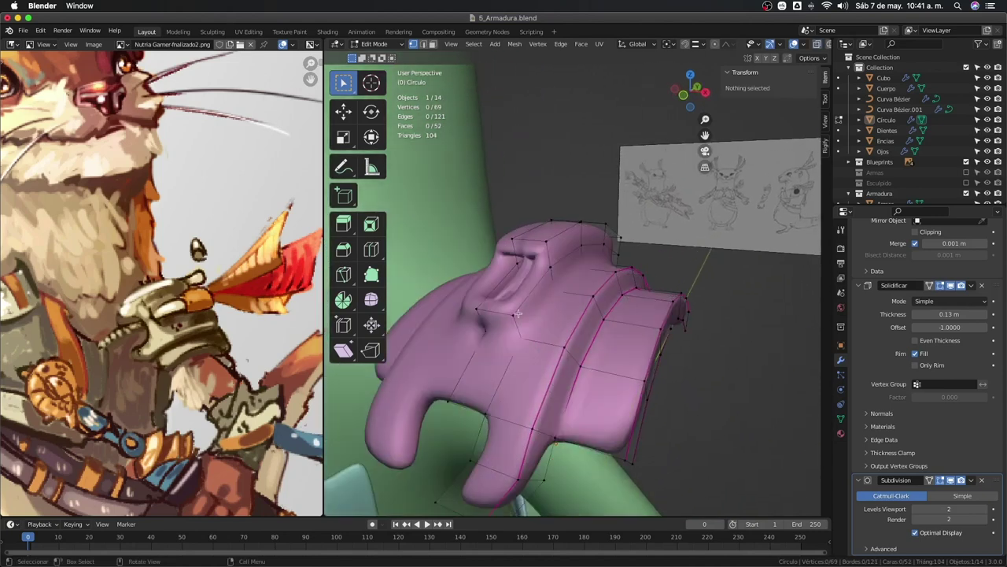
left_click(482, 310)
left_click(549, 296, "shift")
key("j")
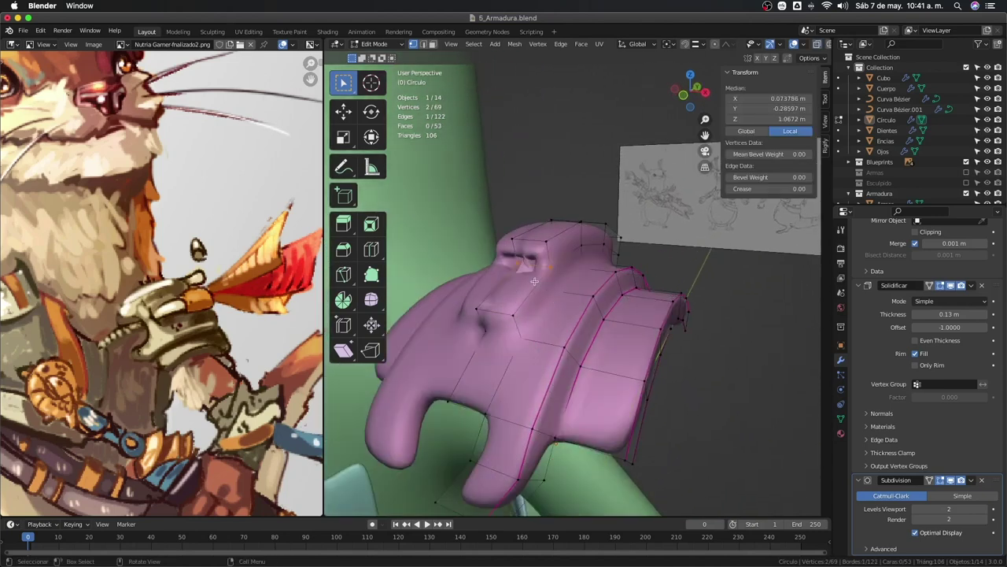
Select three block vertices and toggle X-ray to inspect the mesh.
left_click(557, 269)
left_click(515, 239, "shift")
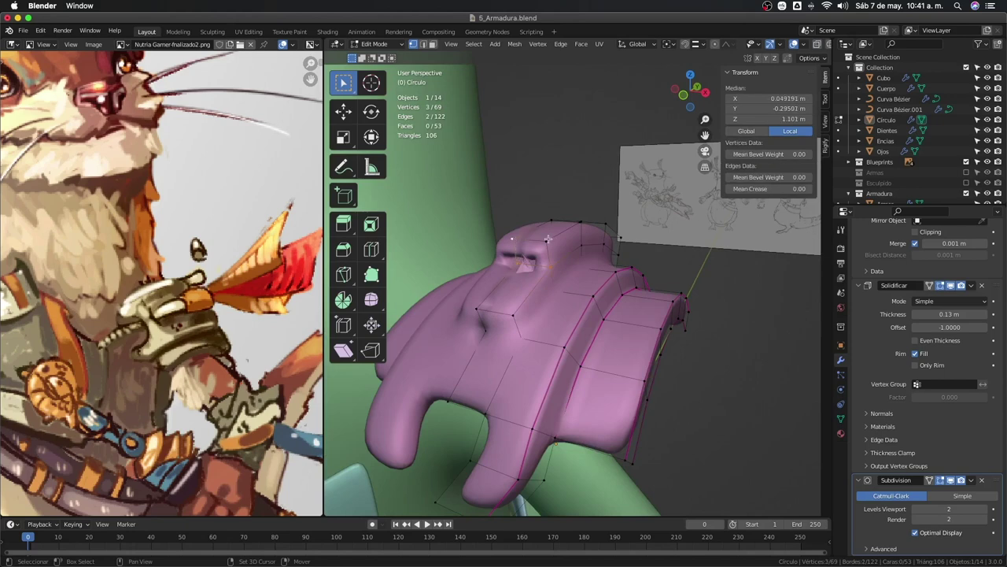
left_click(549, 238, "shift")
key("alt+z")
middle_click_drag(549, 237, 614, 260)
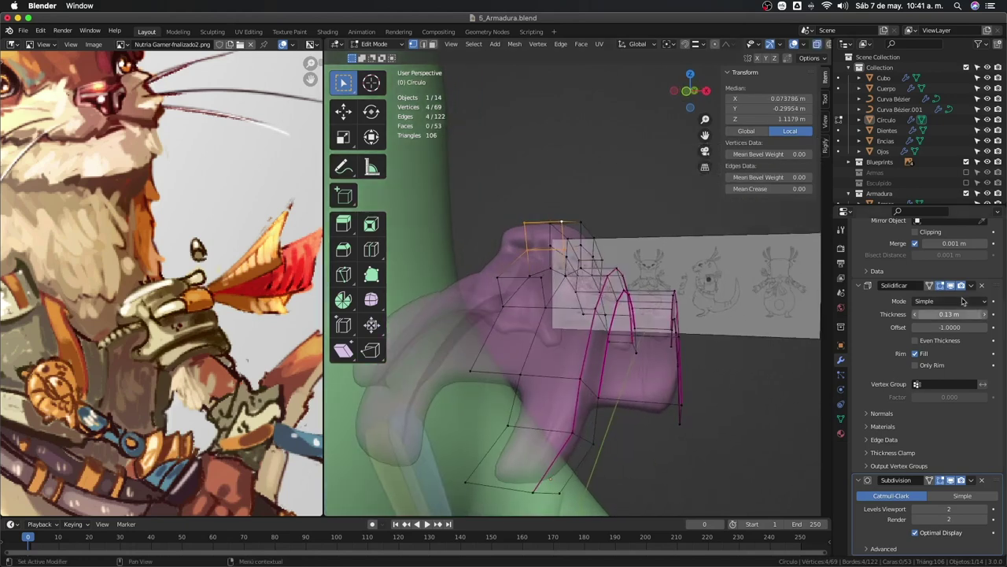
left_click(950, 285)
key("alt+z")
middle_click_drag(708, 314, 754, 319)
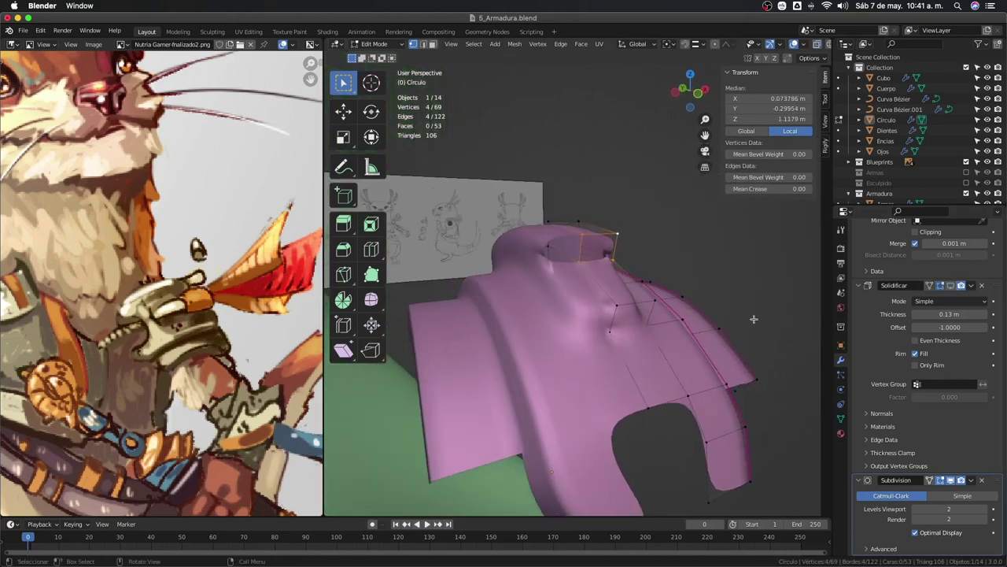
key("alt+z")
mouse_move(646, 331)
middle_mouse_down()
mouse_move(597, 305)
mouse_move(620, 331)
middle_mouse_up()
Delete two neighbouring vertices from the pad's top to open a gap.
left_click(597, 306)
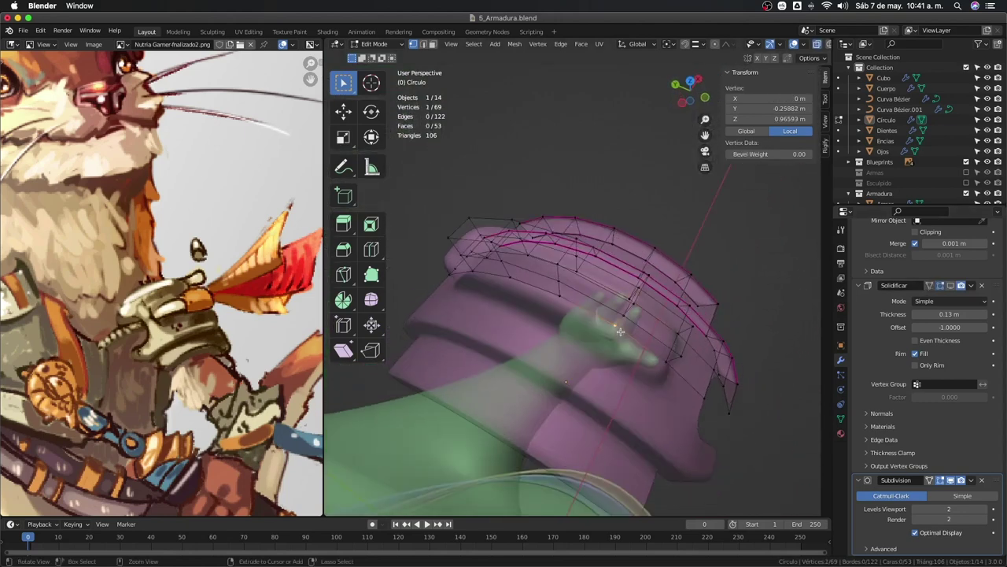
left_click(621, 316, "shift")
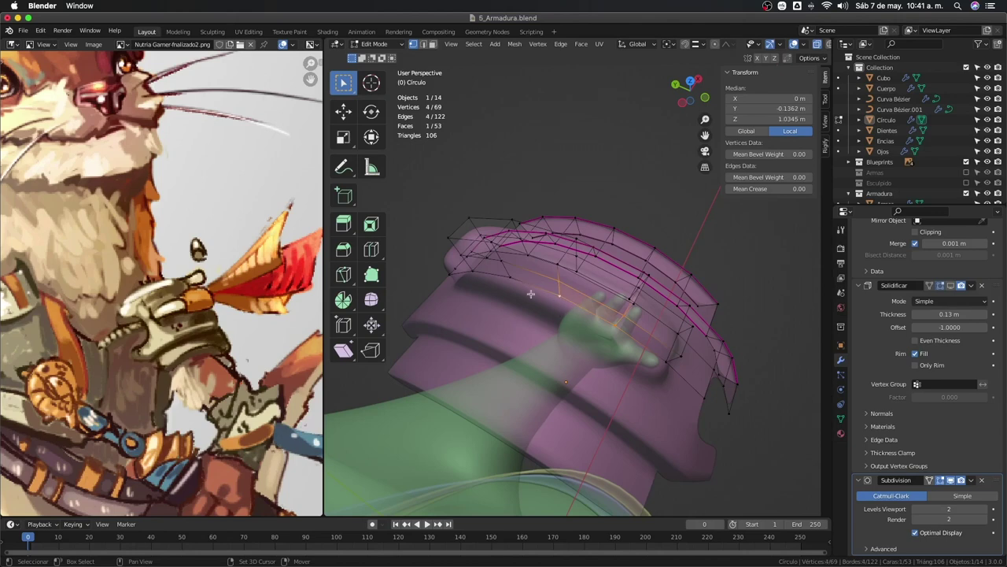
mouse_move(498, 285)
middle_mouse_down()
mouse_move(576, 259)
mouse_move(586, 294)
mouse_move(459, 321)
mouse_move(497, 289)
mouse_move(555, 277)
middle_mouse_up()
key("x")
left_click(585, 283)
Select vertices along the opening's rim, trying and cancelling an edge extrusion.
left_click(534, 251)
key("alt+z")
scroll(174, 304, "up", 1)
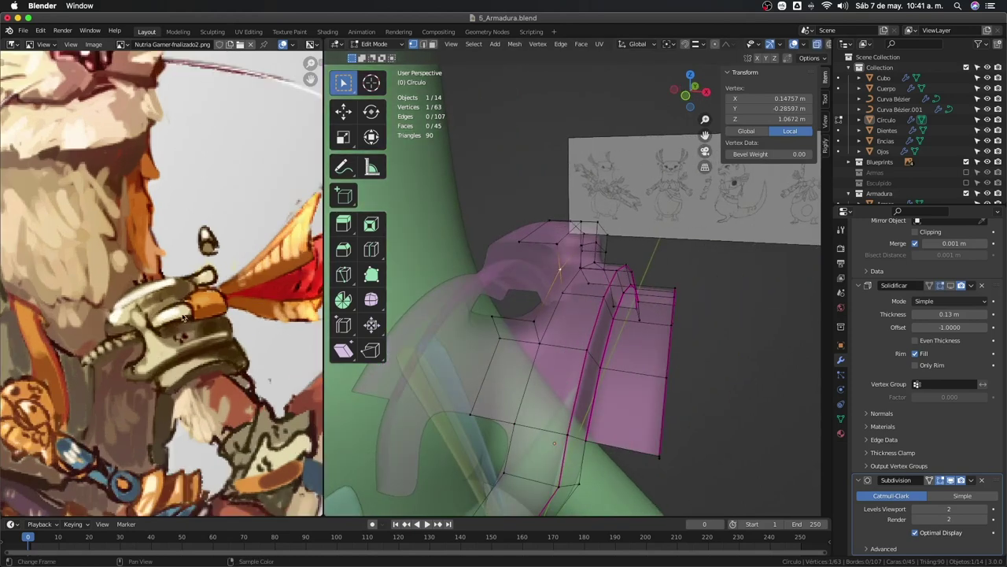
key("alt+z")
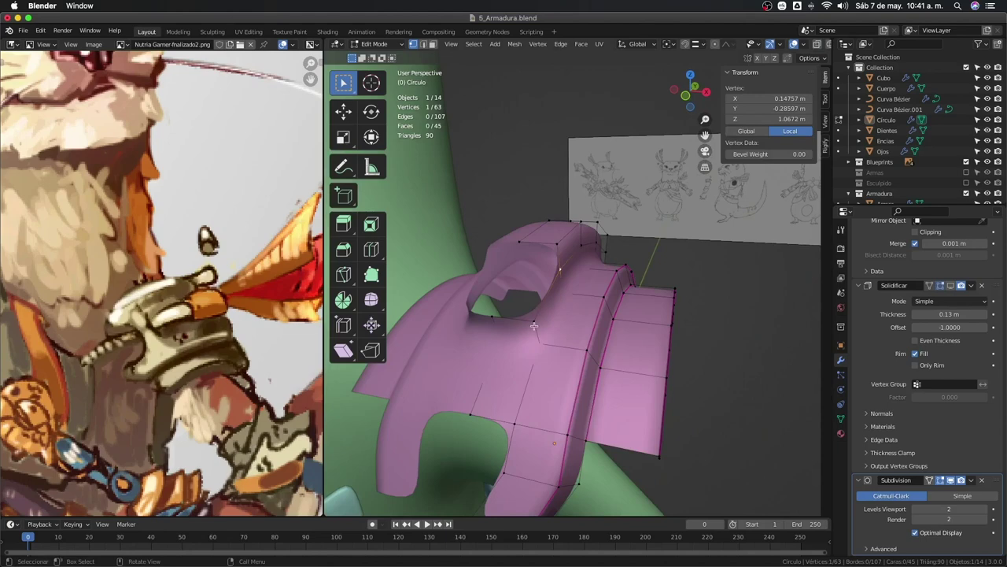
left_click(532, 319, "shift")
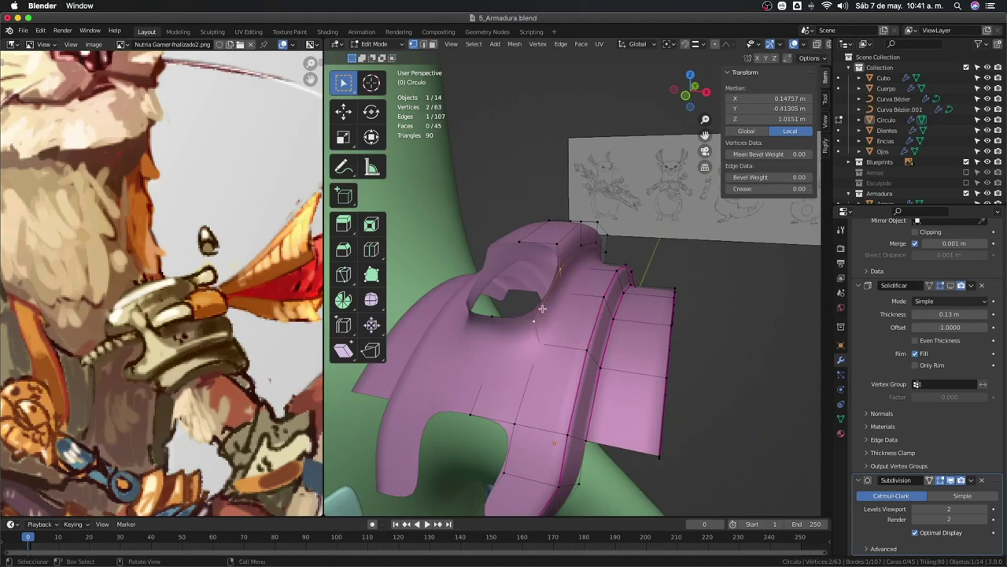
key("e")
key("Escape")
key("ctrl+z")
left_click(548, 292)
Rip the two rim vertices apart and slide them along the X axis.
left_click(588, 272, "shift")
middle_click_drag(565, 279, 530, 273)
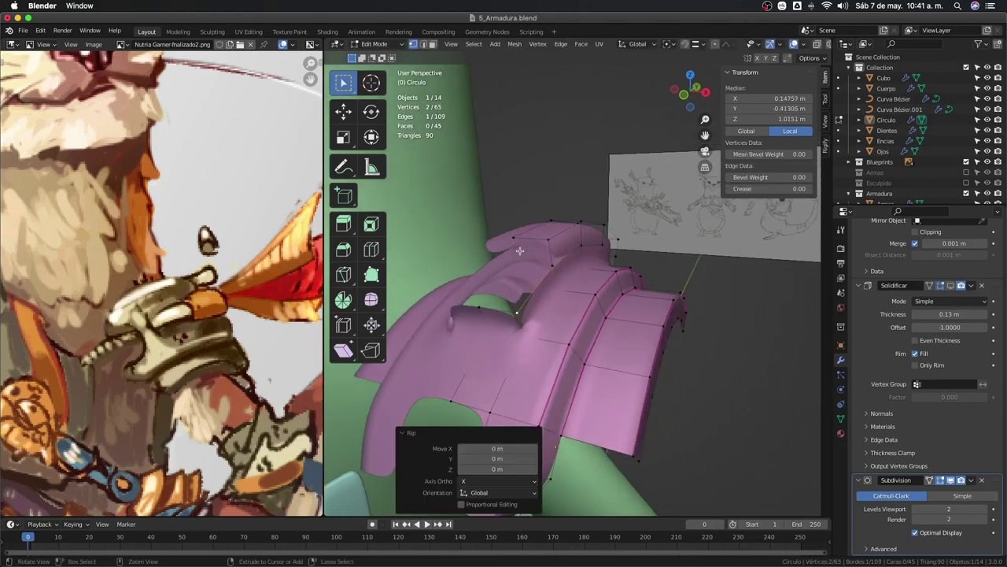
key("v")
key("x")
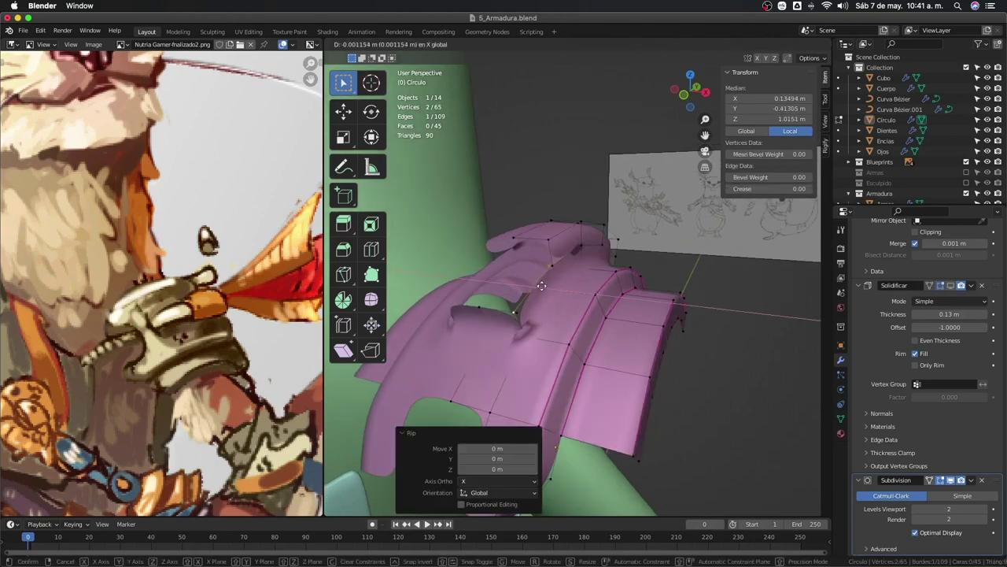
key("Escape")
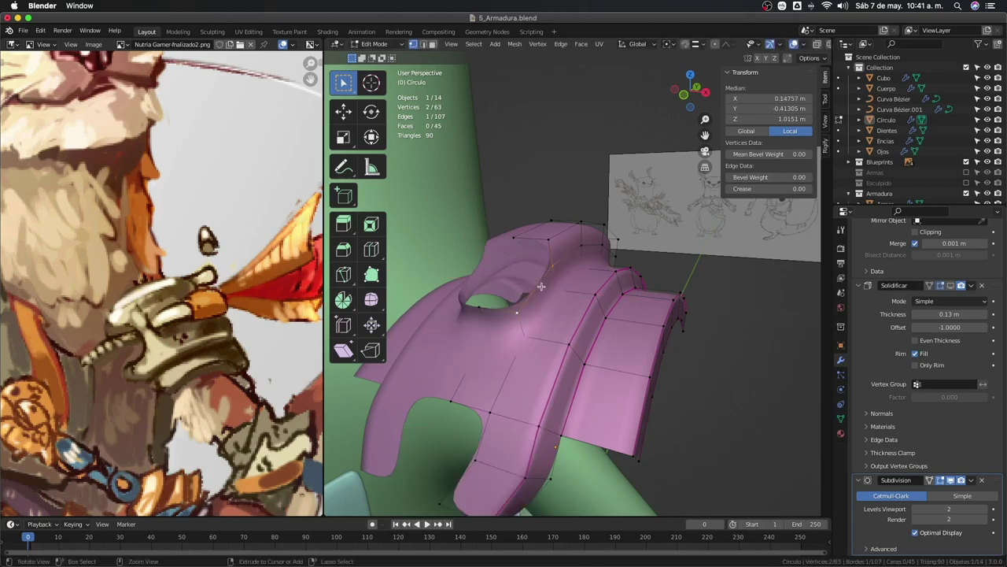
mouse_move(531, 283)
middle_mouse_down()
mouse_move(523, 292)
mouse_move(556, 310)
middle_mouse_up()
key("v")
key("x")
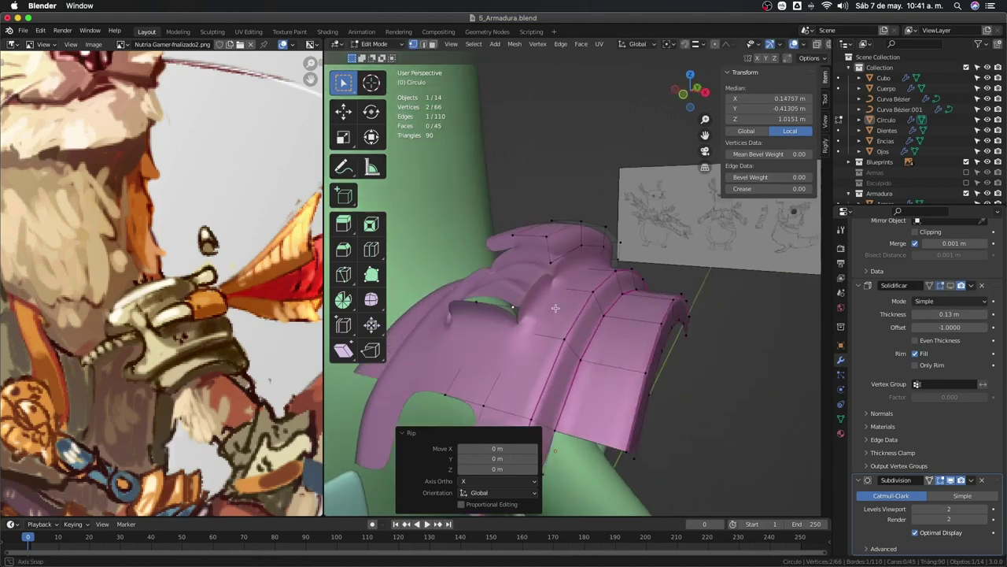
left_click(545, 307)
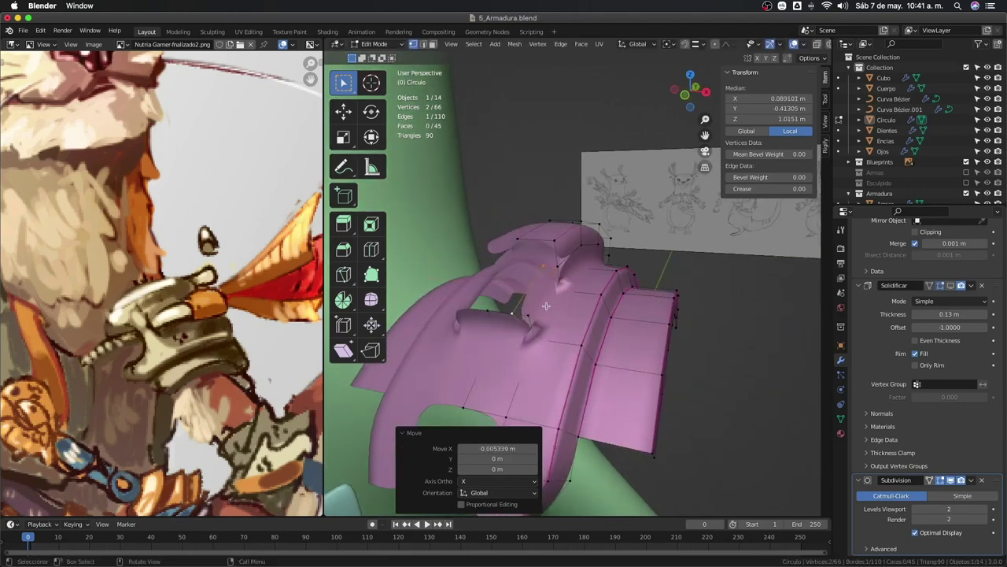
mouse_move(557, 272)
middle_mouse_down()
mouse_move(551, 297)
mouse_move(478, 317)
middle_mouse_up()
key("g")
key("x")
left_click(552, 293)
Merge vertices in X-ray, one pair At Last and another At Center.
key("alt+z")
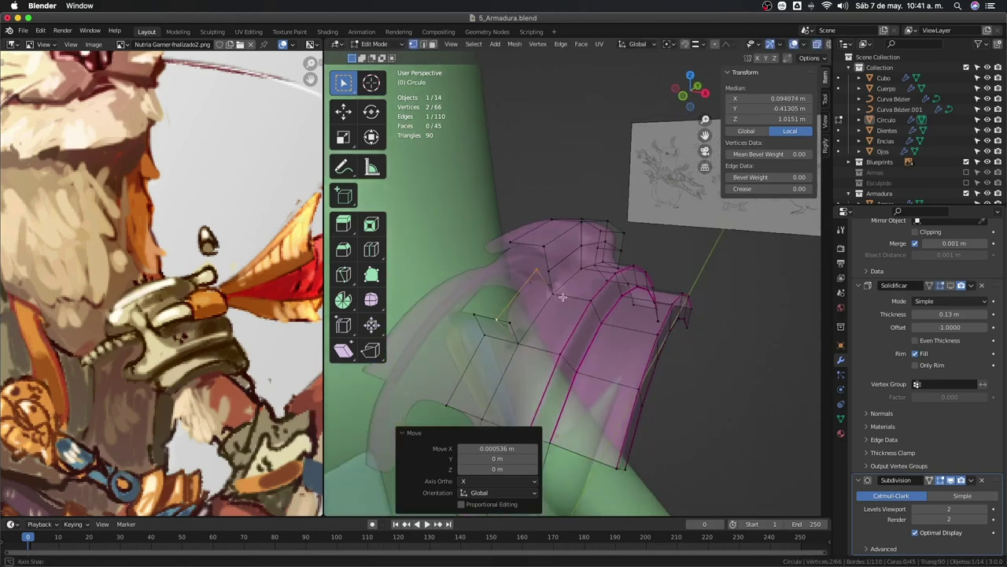
left_click(507, 320)
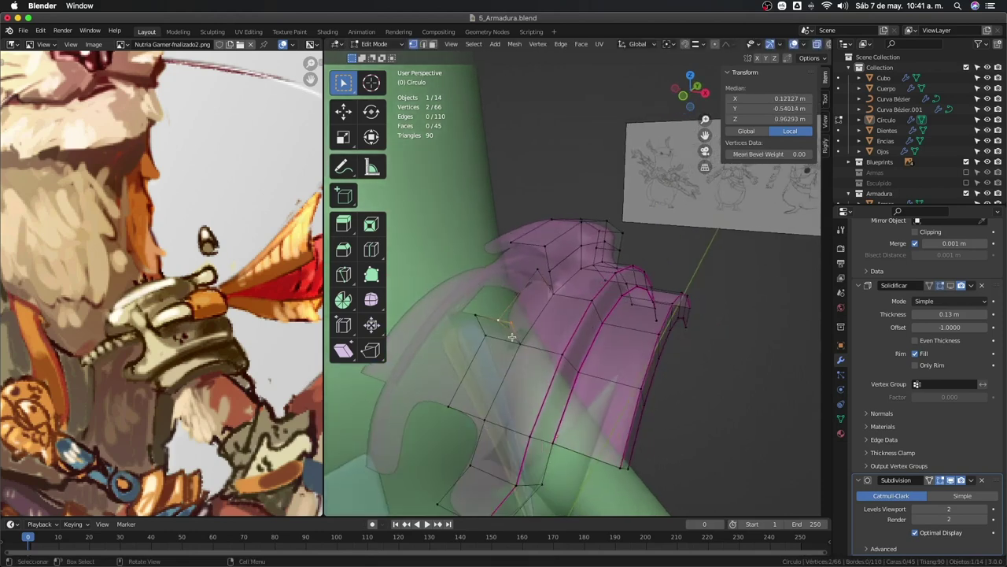
key("m")
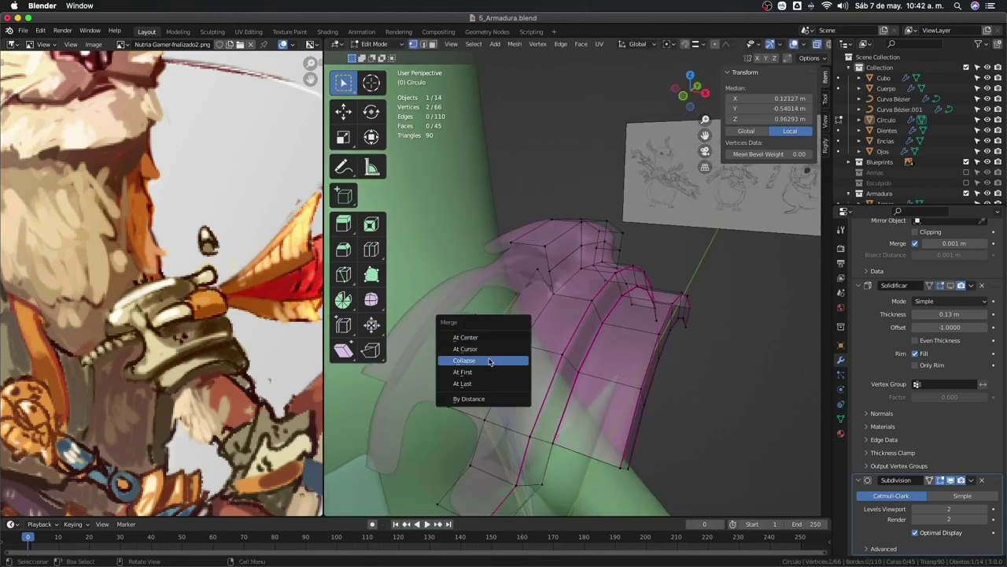
left_click(485, 383)
middle_click_drag(573, 289, 544, 303)
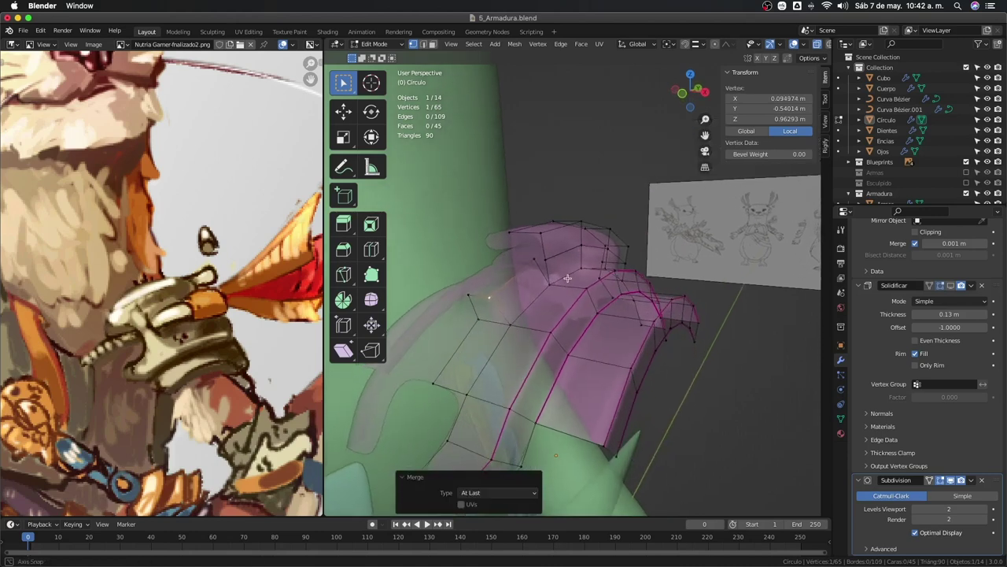
left_click(533, 285, "shift")
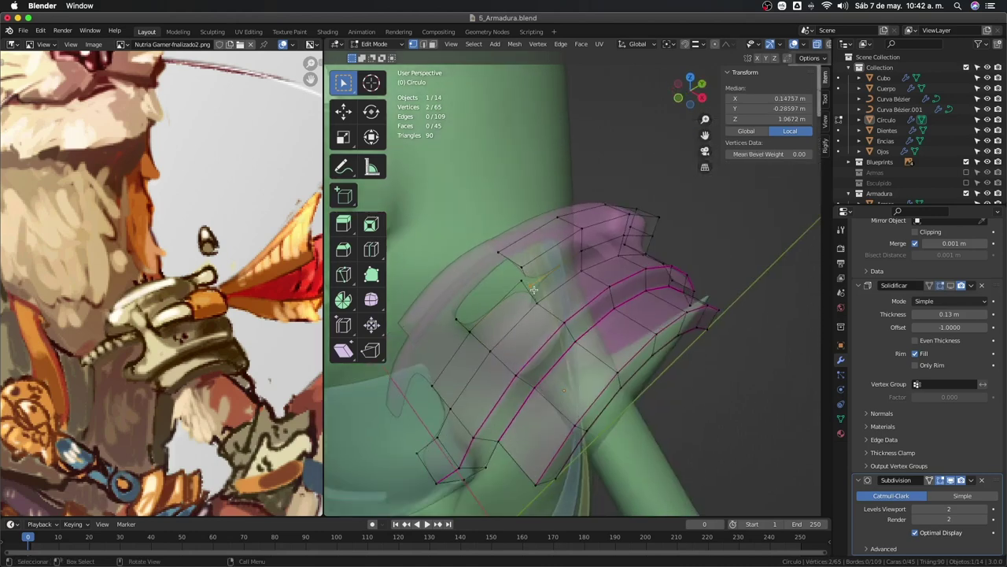
key("m")
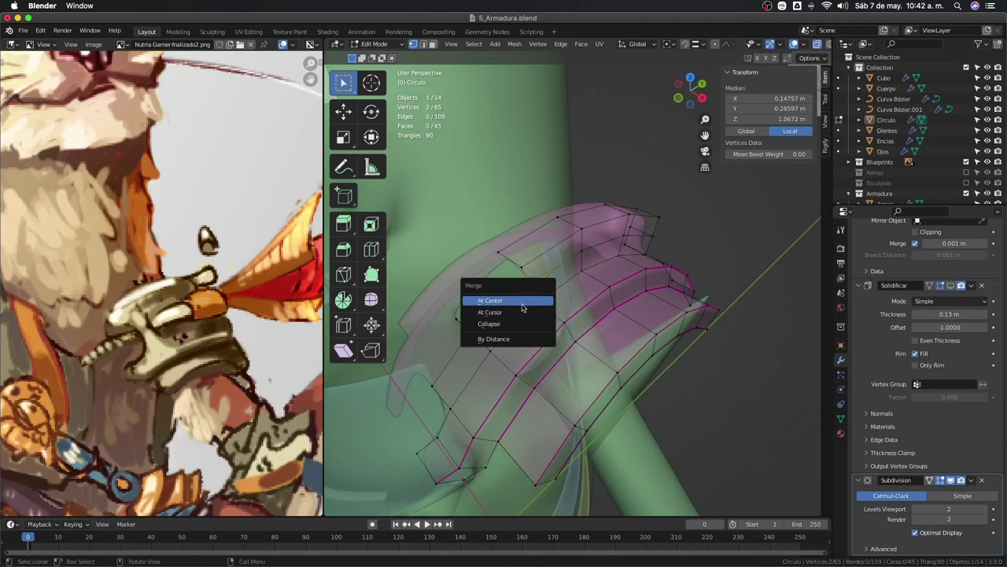
left_click(543, 304)
Extrude a new vertex into the notch and move it to the pad's centre along X.
key("alt+z")
middle_click_drag(549, 307, 562, 298)
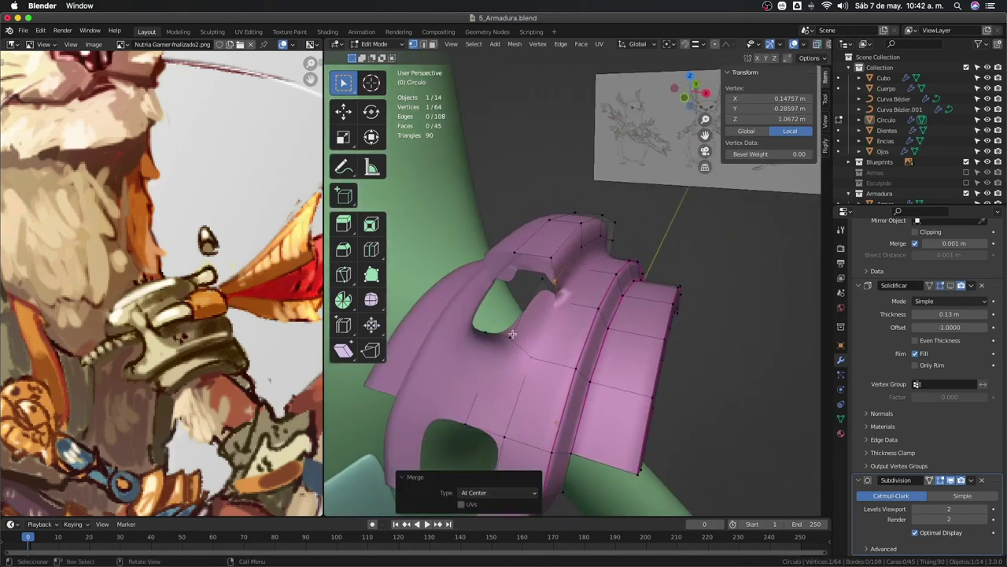
key("alt+d")
mouse_move(511, 333)
middle_mouse_down()
mouse_move(588, 287)
mouse_move(544, 271)
middle_mouse_up()
key("g")
key("x")
left_click(569, 311)
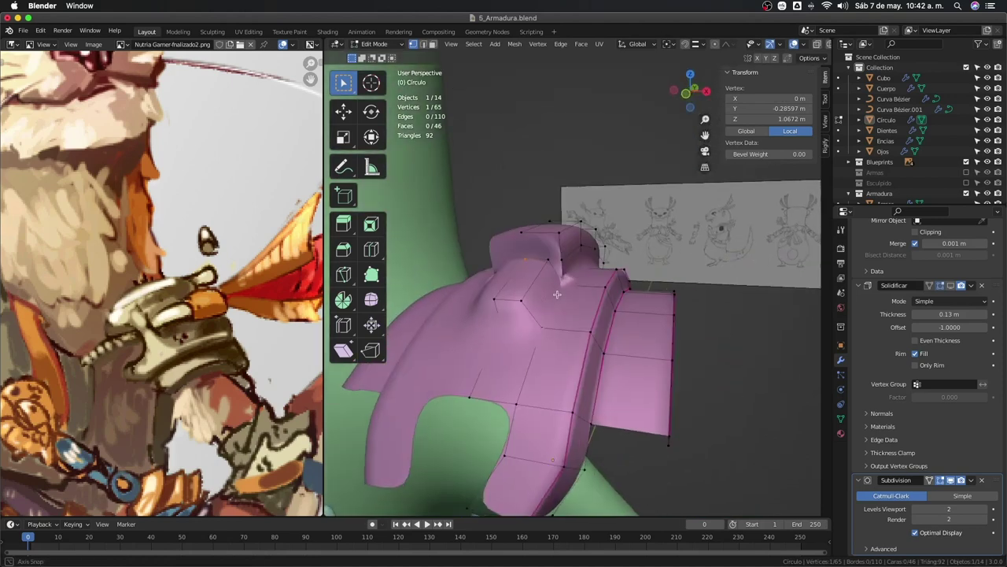
Fill a new face across the top gap and select top vertices in X-ray.
left_click(520, 252, "shift")
key("f")
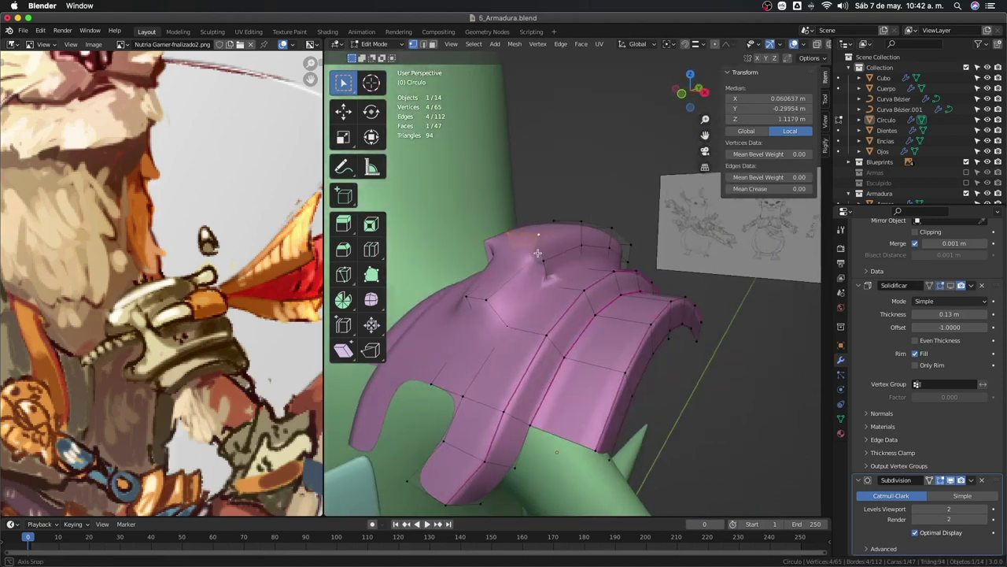
mouse_move(559, 235)
middle_mouse_down()
mouse_move(550, 268)
mouse_move(564, 271)
mouse_move(514, 270)
mouse_move(534, 288)
middle_mouse_up()
key("alt+z")
left_click(550, 268)
key("alt+z")
key("alt+z")
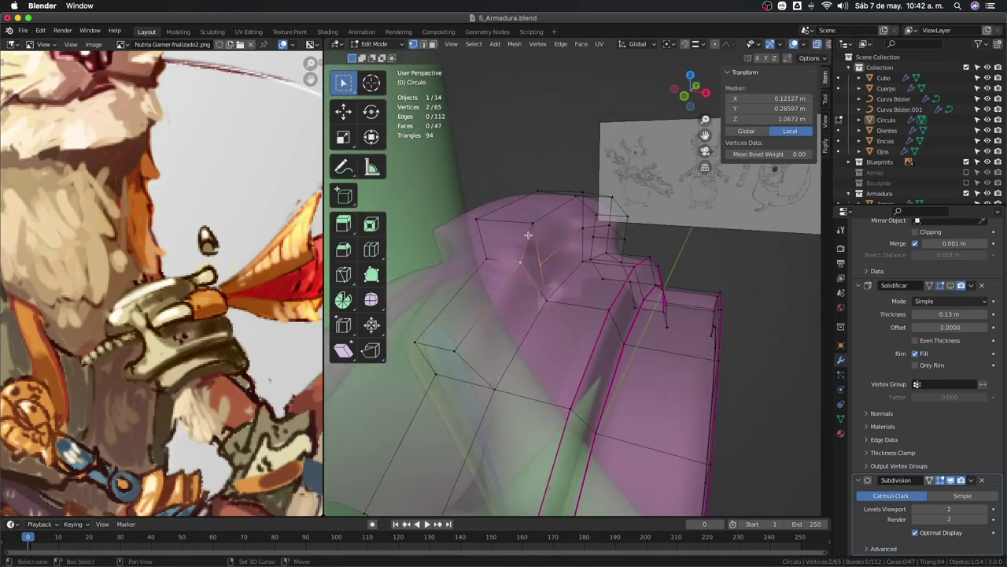
left_click(529, 233, "shift")
Preview the smoothed pad in Object Mode, discard the extra face, and inspect the top fin.
key("alt+z")
mouse_move(542, 301)
middle_mouse_down()
mouse_move(514, 288)
mouse_move(636, 290)
middle_mouse_up()
key("Tab")
key("Tab")
key("alt+z")
scroll(550, 291, "up", 3)
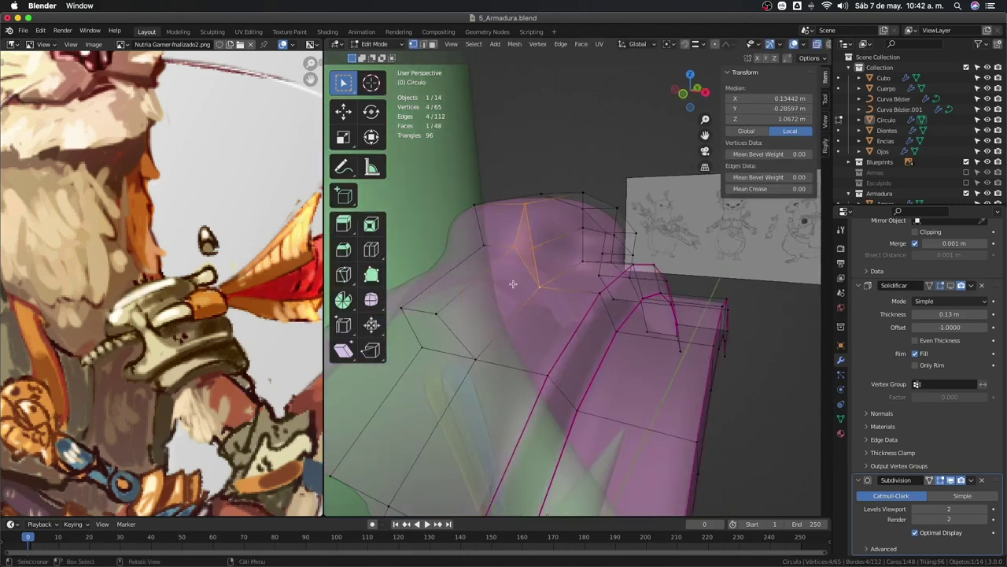
middle_click_drag(551, 291, 521, 292)
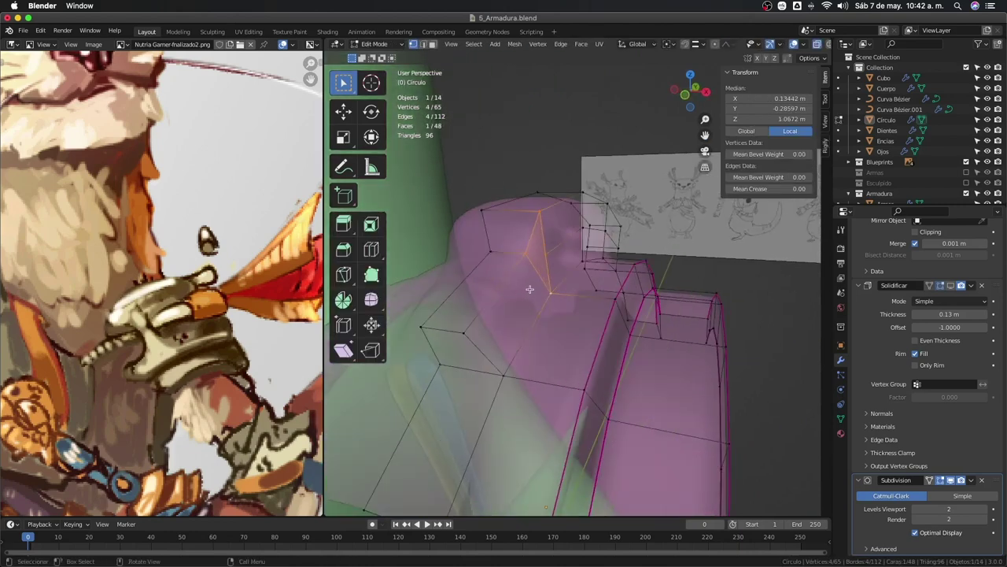
key("g")
key("Escape")
key("Tab")
key("Tab")
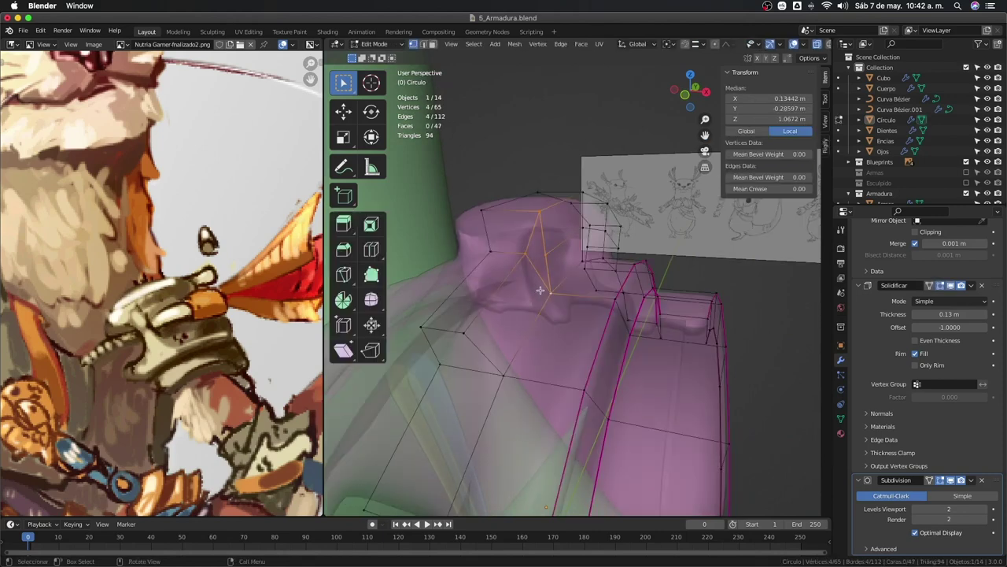
key("alt+z")
key("alt+z")
key("alt+z")
middle_click_drag(547, 272, 504, 259)
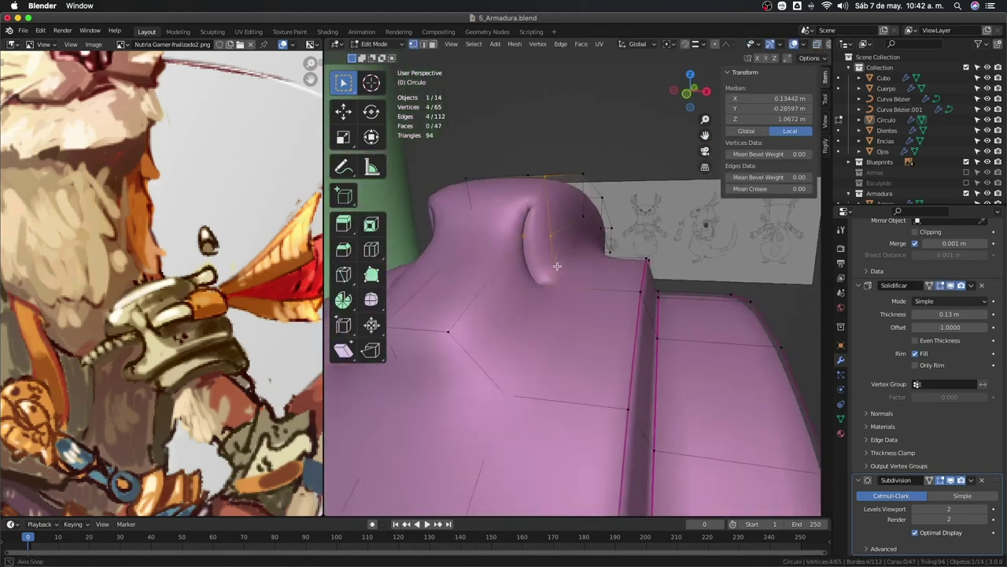
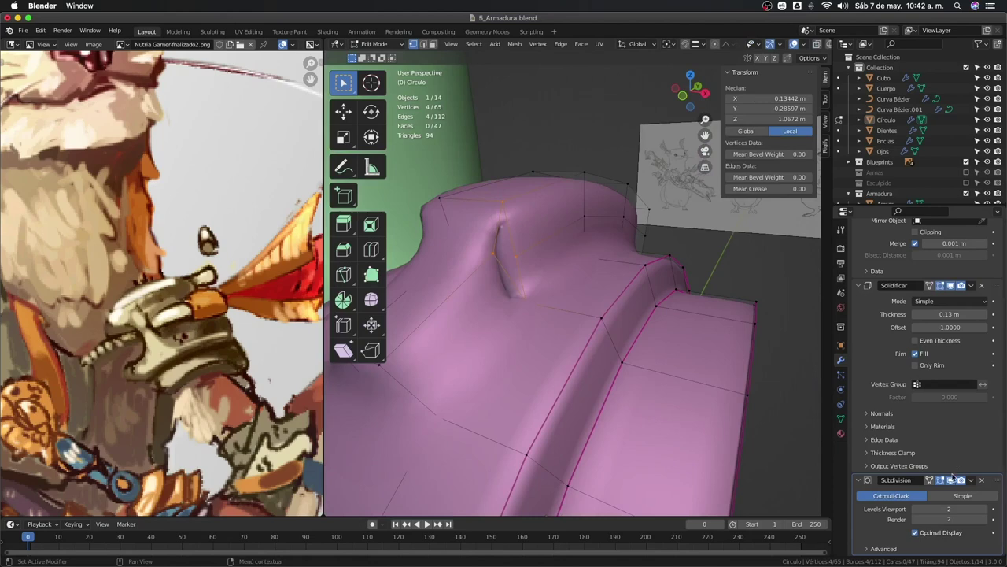
Turn off the Solidify and Subdivision modifiers' edit-mode display on the shoulder pad.
left_click(952, 285)
scroll(913, 322, "up", 2)
left_click(863, 328)
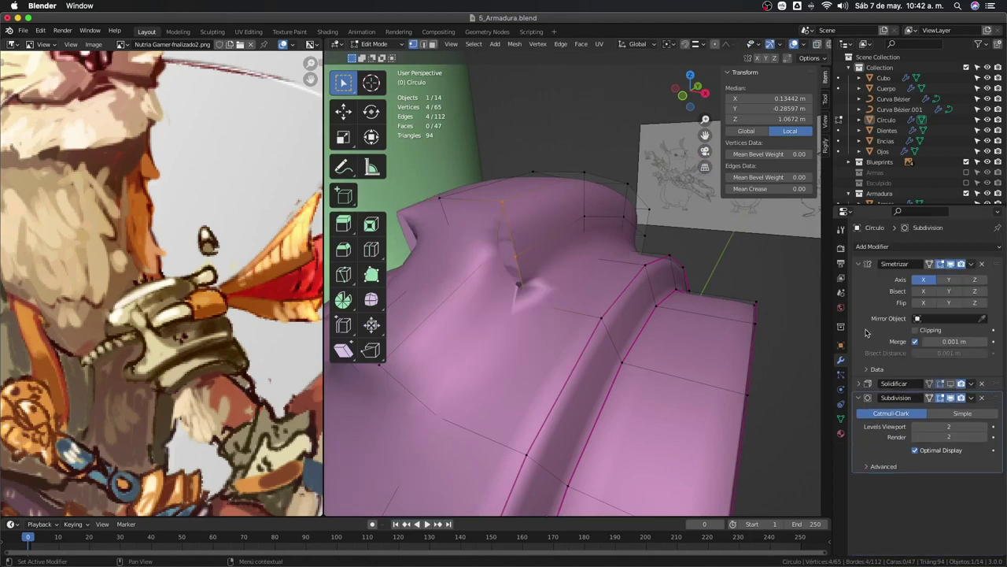
left_click(950, 397)
Select vertices and an edge along the pad's raised ridge.
middle_click_drag(551, 330, 597, 317)
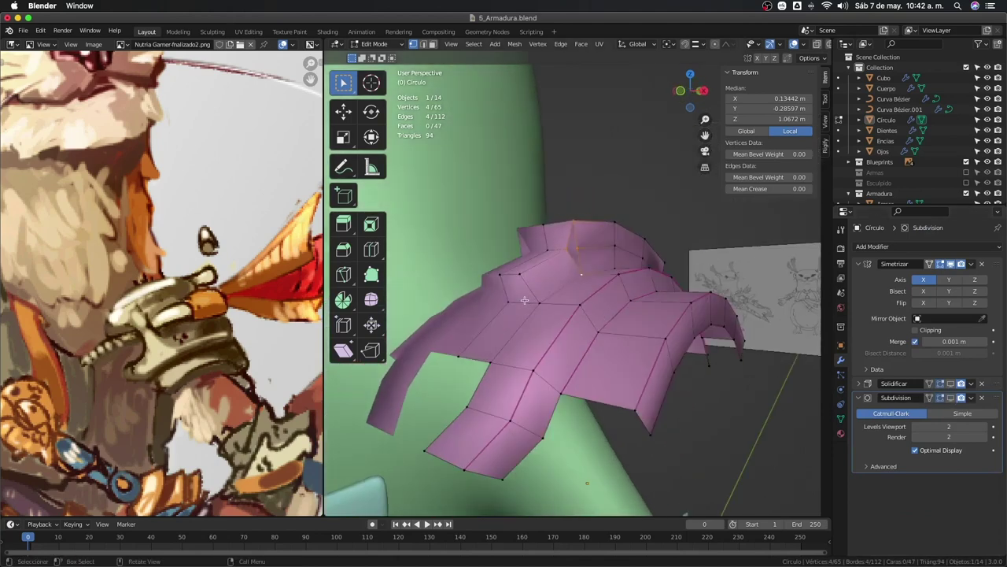
left_click(578, 254)
middle_click_drag(577, 249, 672, 310)
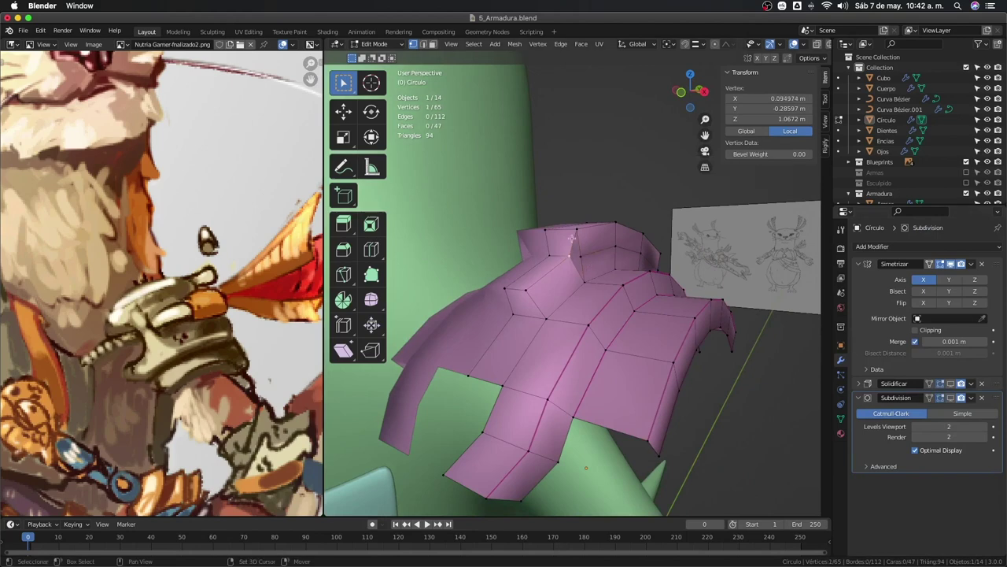
left_click(573, 236, "shift")
left_click(580, 277, "shift")
middle_click_drag(580, 276, 538, 320)
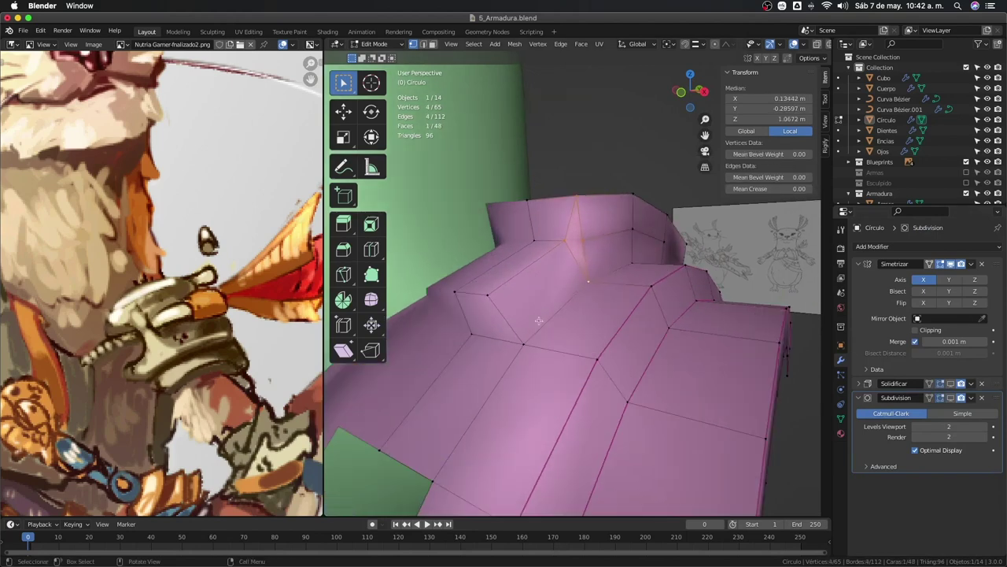
left_click(518, 344)
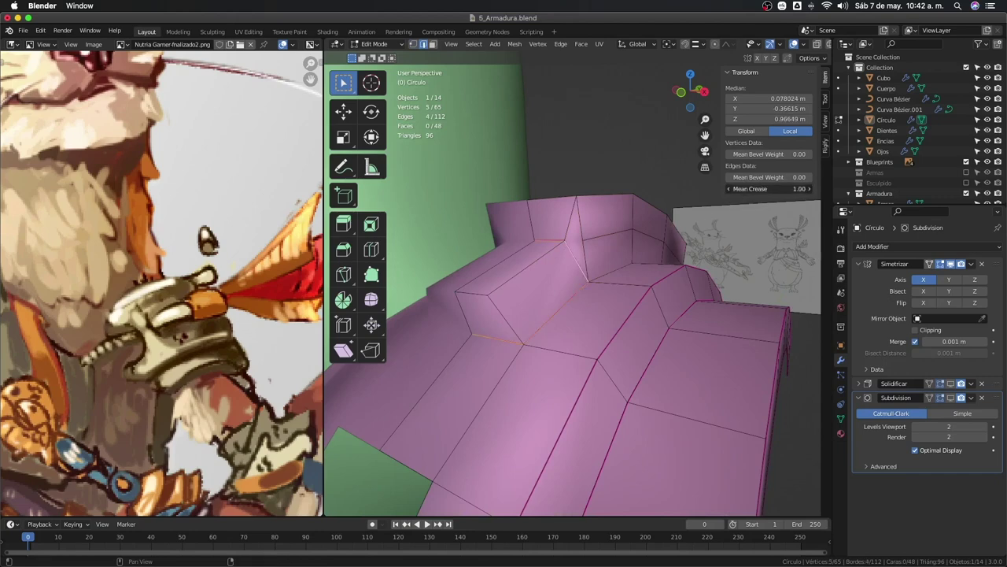
Add more ridge edges to the selection in X-ray and set their Mean Crease to 1.
left_click(951, 397)
mouse_move(708, 346)
middle_mouse_down()
mouse_move(605, 326)
mouse_move(566, 330)
middle_mouse_up()
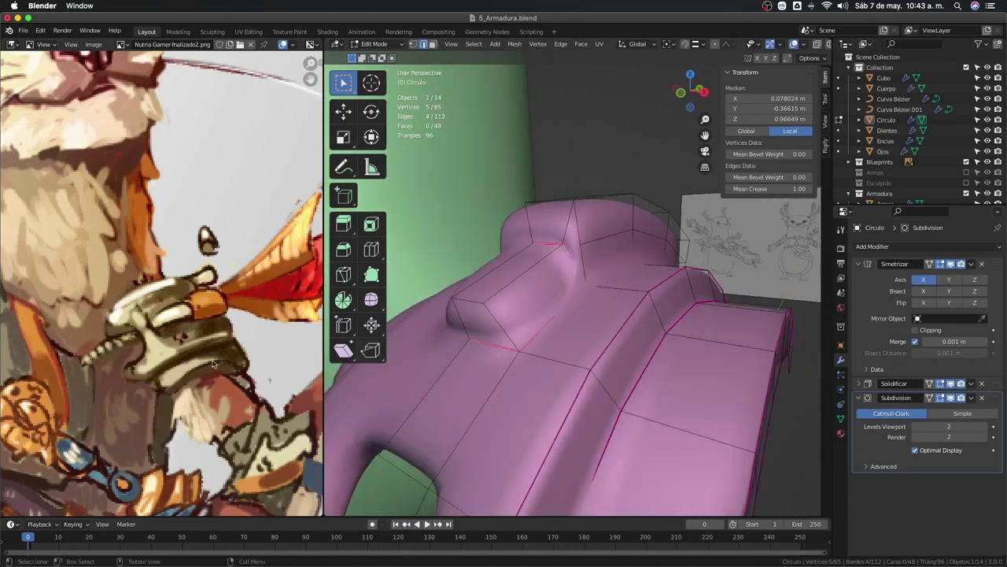
middle_click_drag(615, 297, 545, 276)
key("alt+z")
middle_click_drag(597, 294, 594, 318)
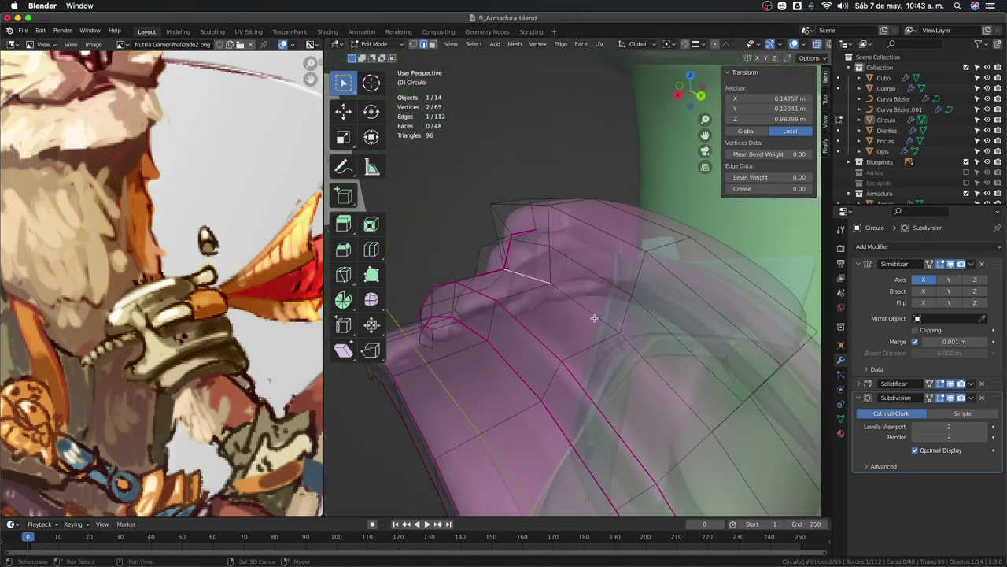
left_click(637, 362, "shift")
middle_click_drag(638, 363, 728, 334)
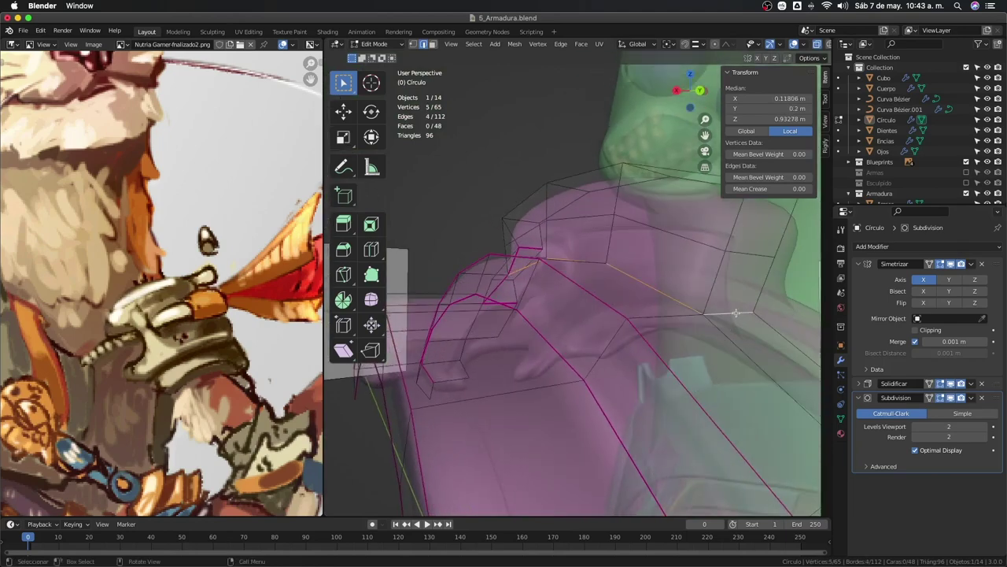
left_click_drag(748, 187, 795, 187)
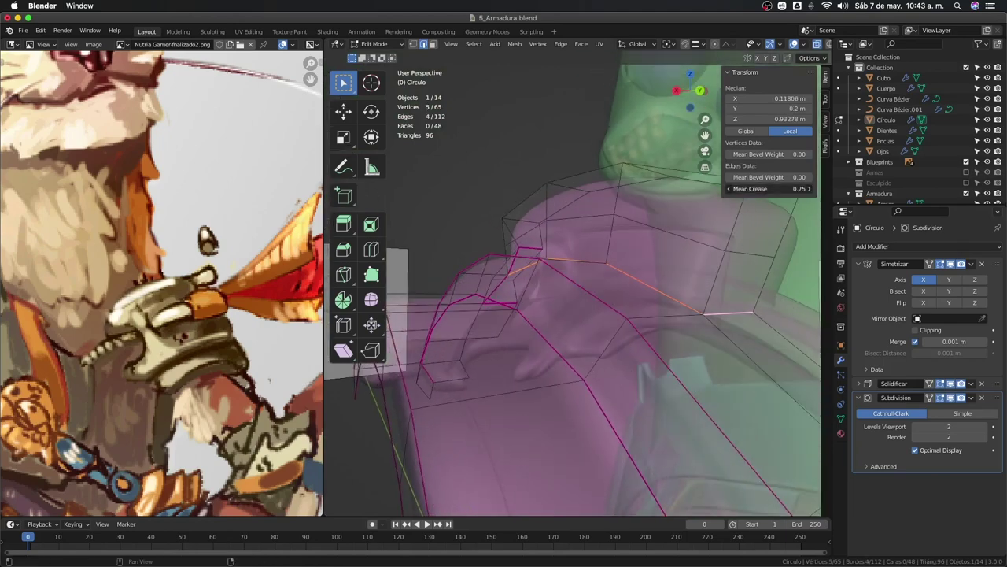
mouse_move(669, 314)
middle_mouse_down()
mouse_move(568, 325)
mouse_move(504, 299)
middle_mouse_up()
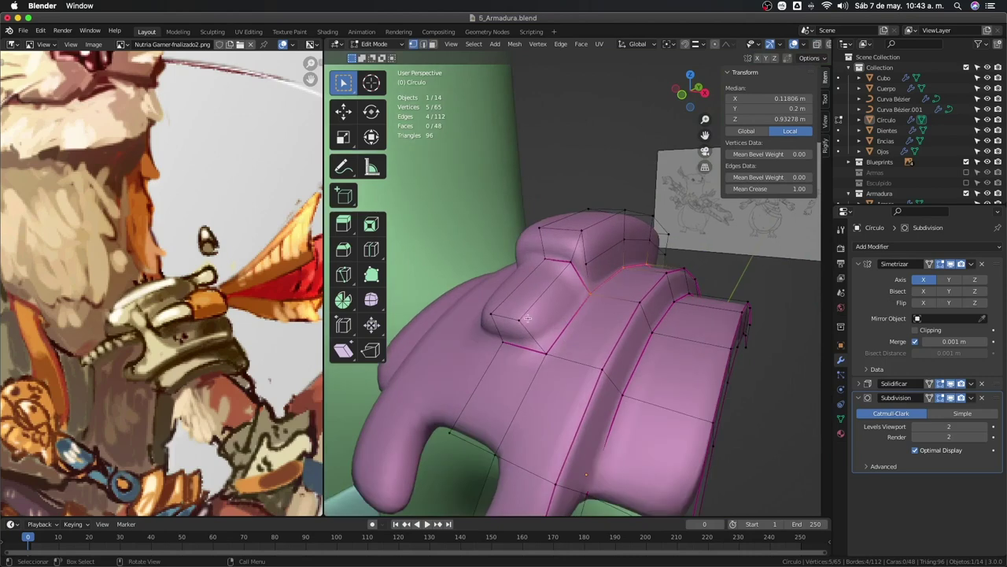
Edge-slide a single edge on the pad's top ridge.
left_click(504, 299)
key("g")
key("g")
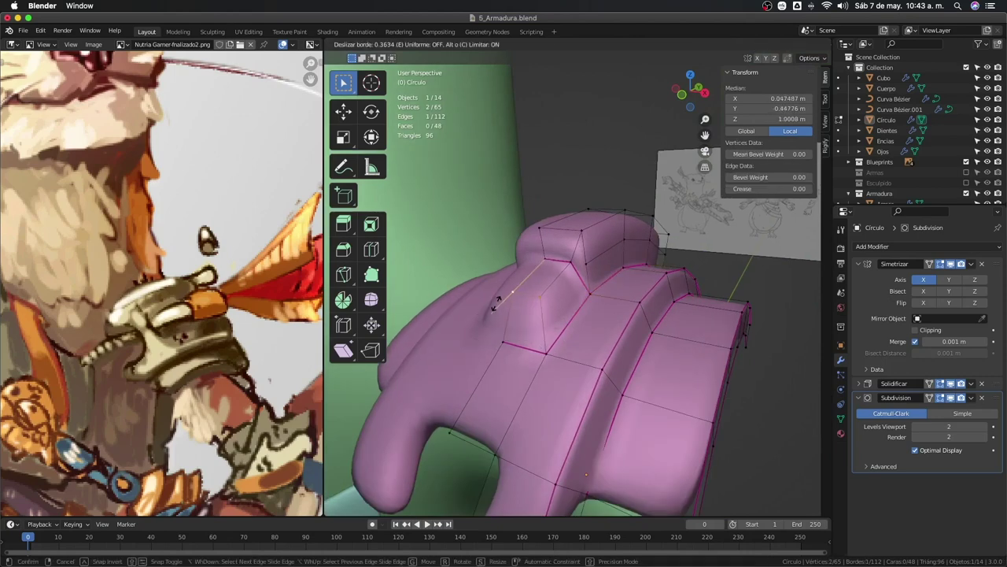
left_click(490, 307)
middle_click_drag(490, 307, 548, 299)
Select the shortest edge path along the ridge and edge-slide it by 0.346.
left_click(590, 258)
middle_click_drag(590, 257, 573, 288)
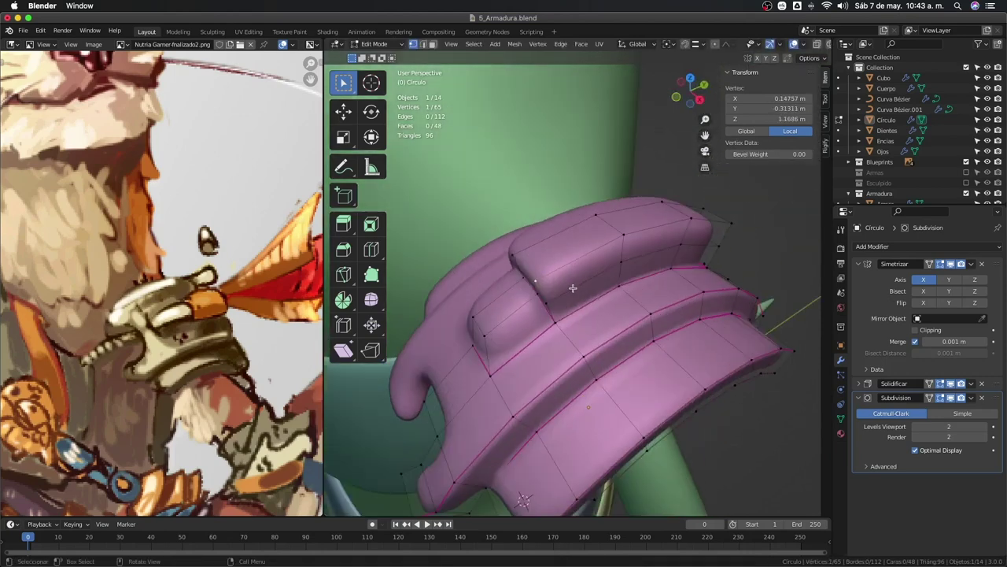
left_click(743, 228, "ctrl")
mouse_move(743, 228)
middle_mouse_down()
mouse_move(742, 262)
mouse_move(690, 233)
mouse_move(616, 239)
middle_mouse_up()
key("g")
key("g")
left_click(743, 260)
Cancel a further slide, turn off X-ray and switch to the side view.
key("g")
key("g")
right_click(690, 233)
key("alt+z")
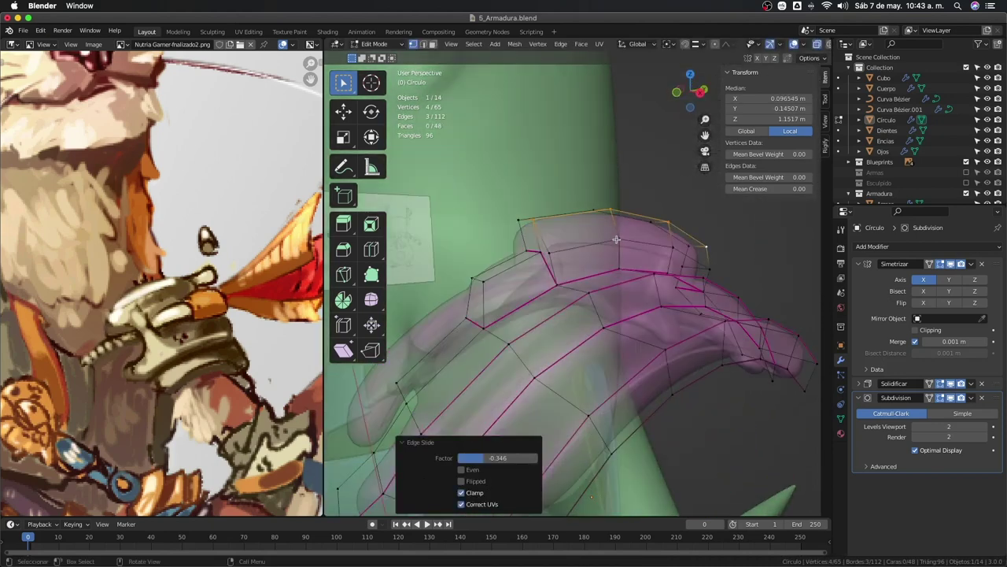
key("KP_3")
Slide the top edge by 0.425, then slide the whole top edge loop.
key("alt+z")
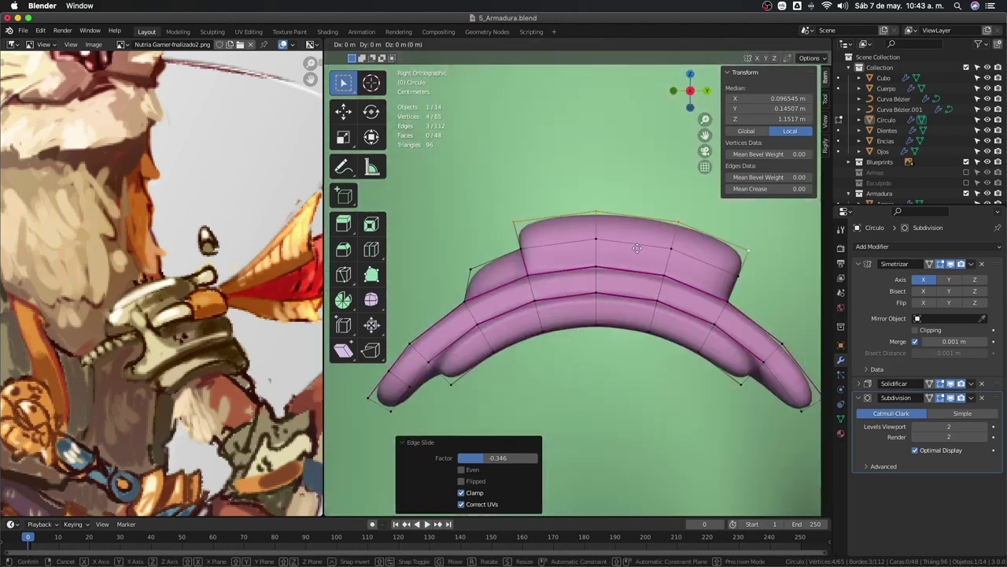
key("g")
key("g")
left_click(537, 231)
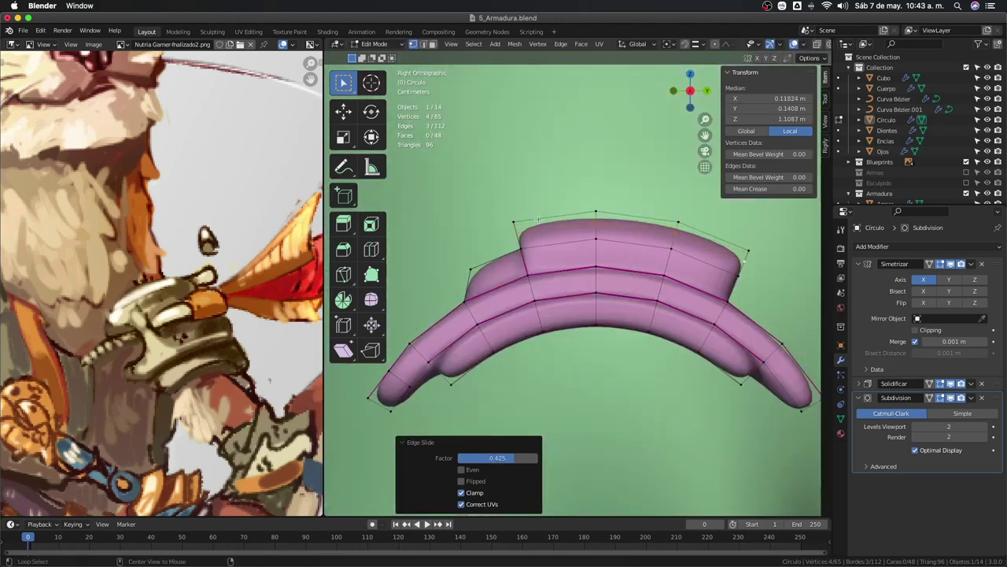
left_click(538, 218, "alt")
key("g")
key("g")
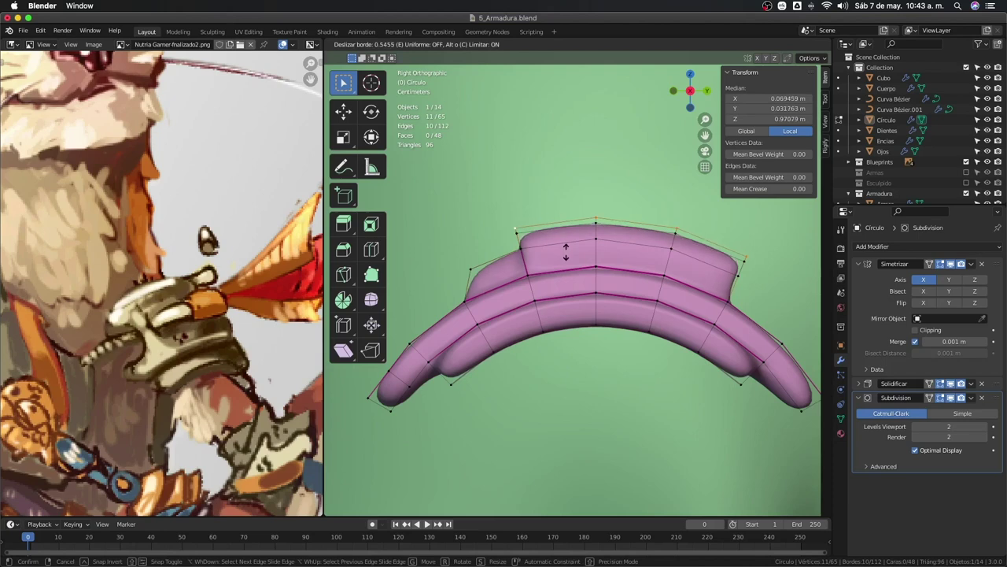
left_click(573, 236)
middle_click_drag(573, 236, 676, 278)
Enable Clipping on the Symmetrize modifier and undo the last edge slide.
key("g")
key("x")
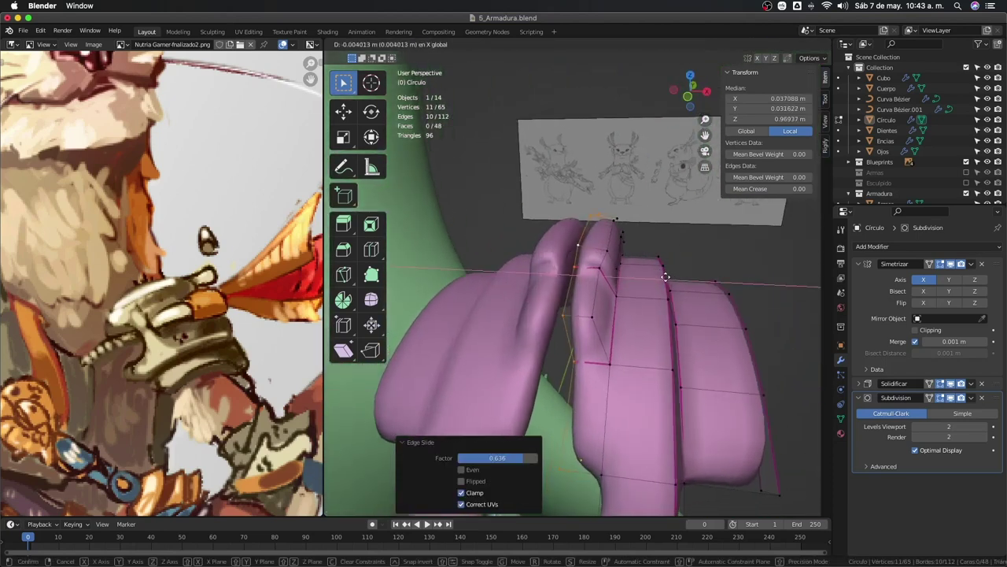
key("Escape")
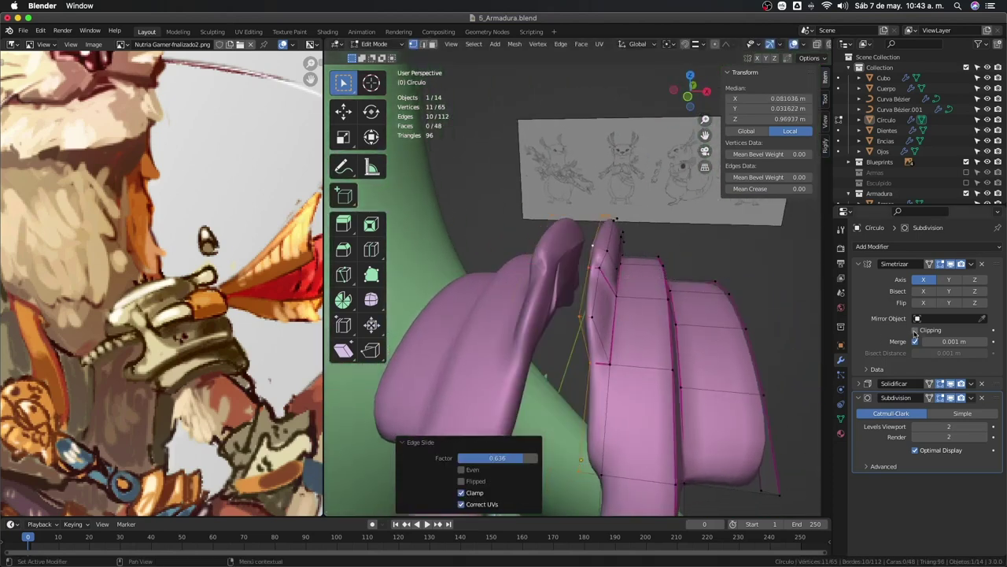
left_click(915, 332)
key("ctrl+z")
key("ctrl+z")
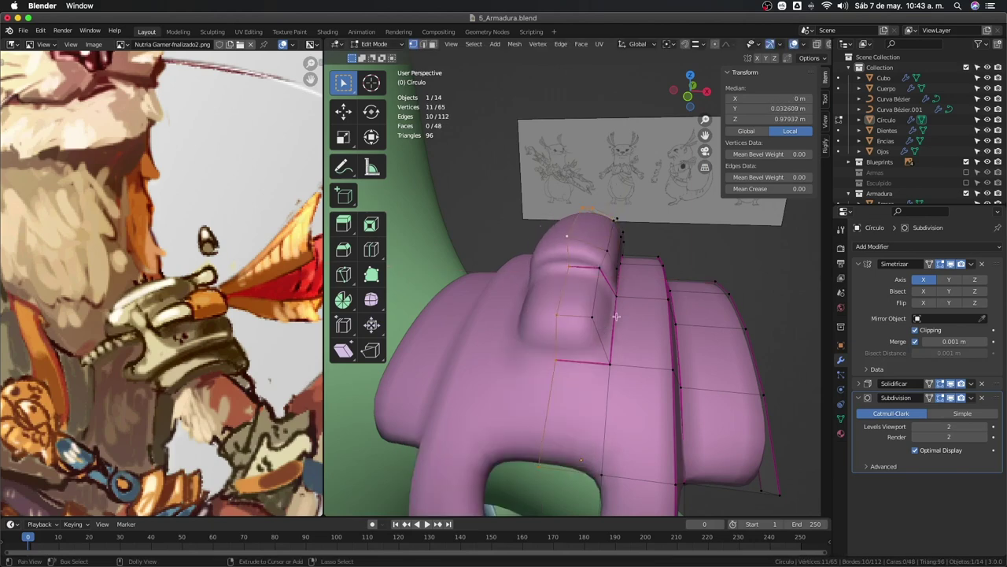
Edge-slide a shortest edge path along the ridge and preview the pad in Object Mode.
mouse_move(616, 316)
middle_mouse_down()
mouse_move(551, 252)
mouse_move(709, 220)
mouse_move(641, 267)
middle_mouse_up()
left_click(539, 235)
left_click(690, 221, "ctrl")
key("g")
key("g")
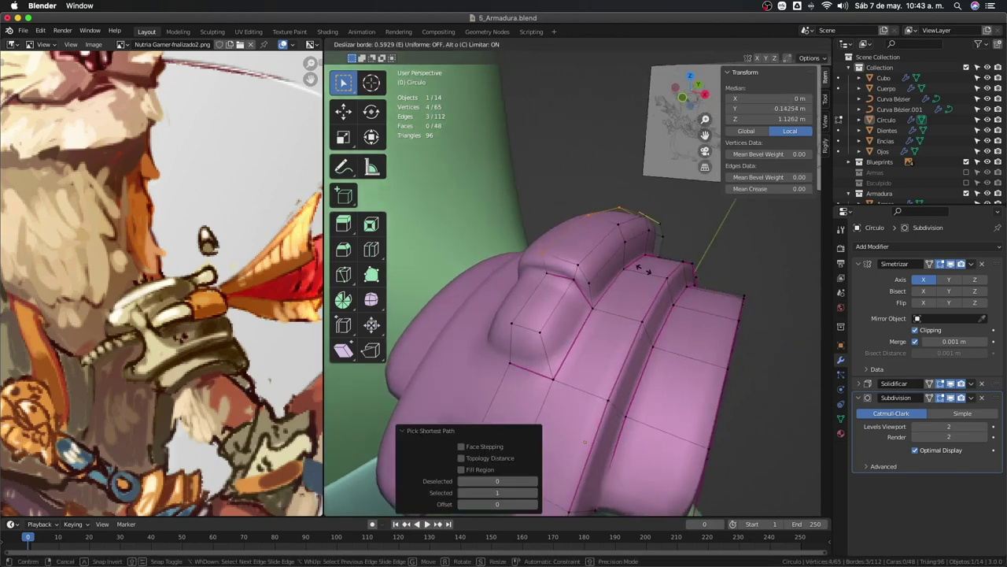
left_click(642, 270)
key("Tab")
mouse_move(643, 270)
middle_mouse_down()
mouse_move(625, 328)
mouse_move(557, 321)
mouse_move(614, 299)
middle_mouse_up()
key("Tab")
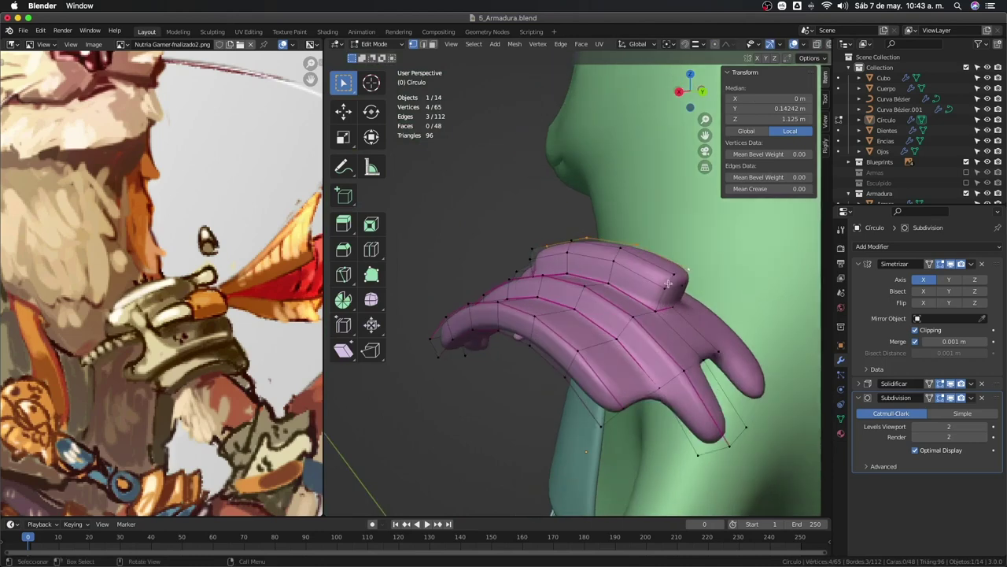
Slide another edge on the pad and check the smoothed result.
left_click(622, 244)
mouse_move(621, 244)
middle_mouse_down()
mouse_move(705, 292)
mouse_move(646, 376)
mouse_move(666, 328)
mouse_move(627, 341)
mouse_move(566, 329)
mouse_move(562, 311)
mouse_move(543, 307)
middle_mouse_up()
key("g")
key("g")
left_click(703, 292)
key("Tab")
key("Tab")
key("Tab")
key("Tab")
Add a loop cut across the pad, slid by a 0.6691 factor.
key("ctrl+r")
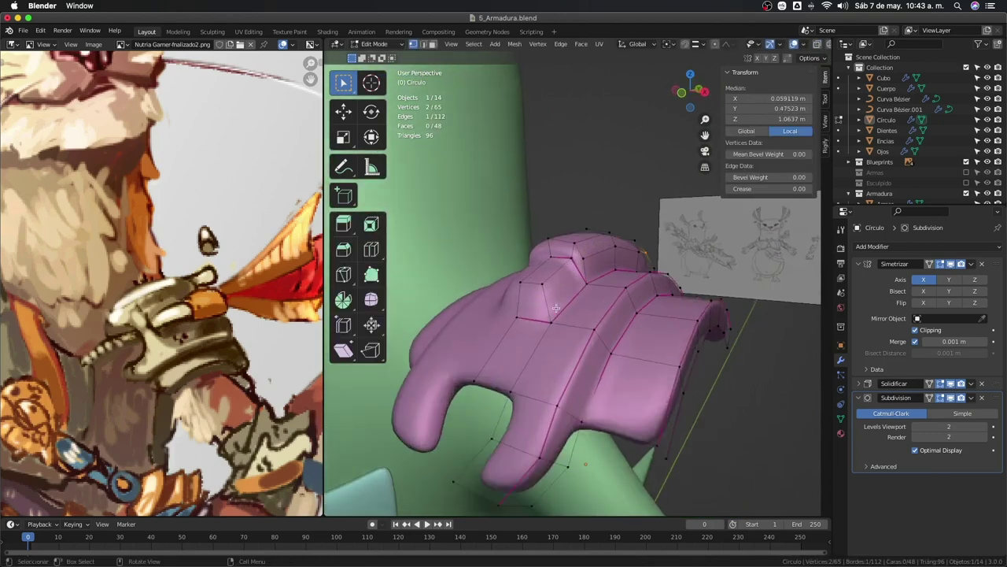
left_click(543, 307)
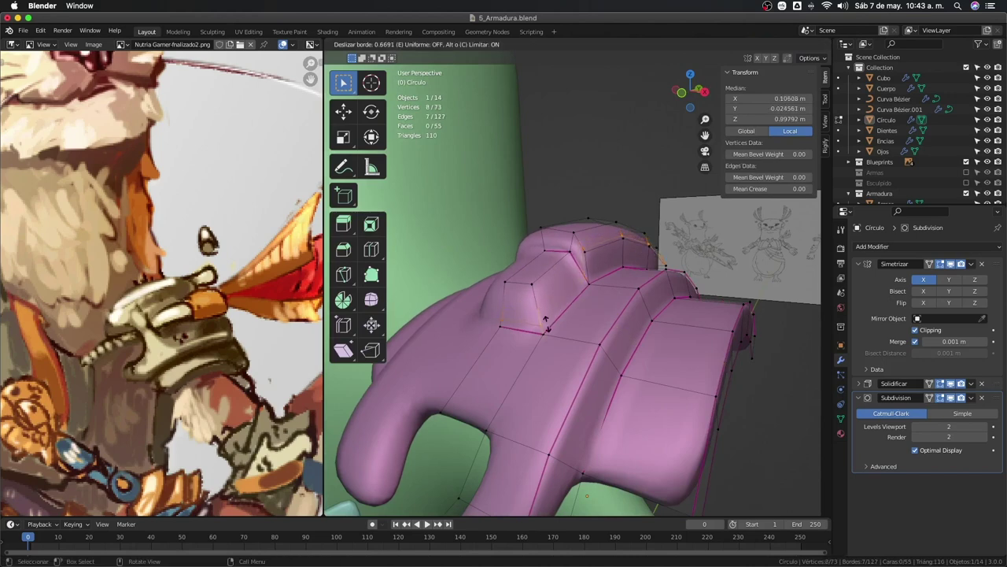
left_click(545, 326)
key("Tab")
middle_click_drag(545, 326, 507, 369)
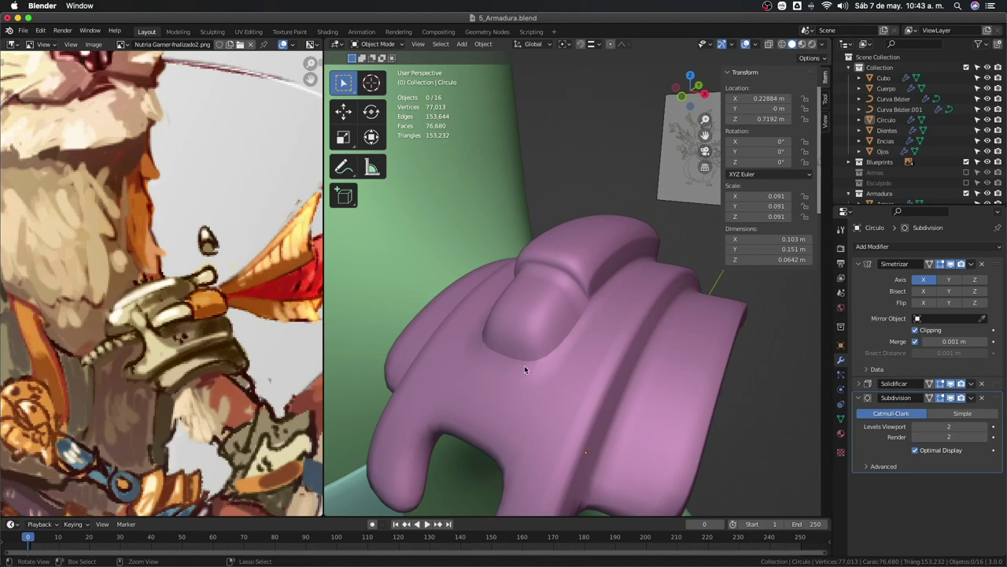
Undo the loop cut and delete a face beside the raised ridge.
key("Tab")
key("ctrl+z")
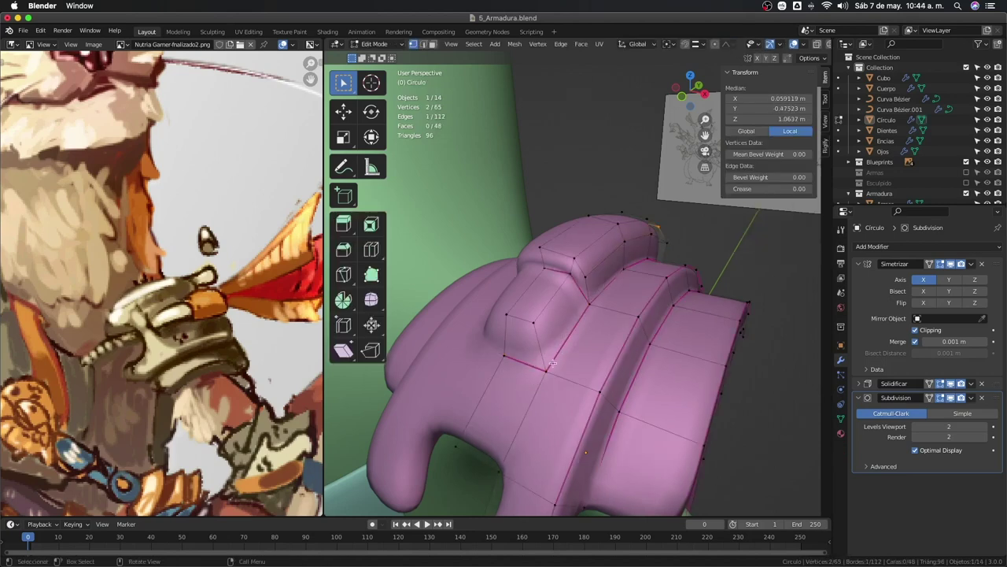
scroll(590, 288, "up", 2)
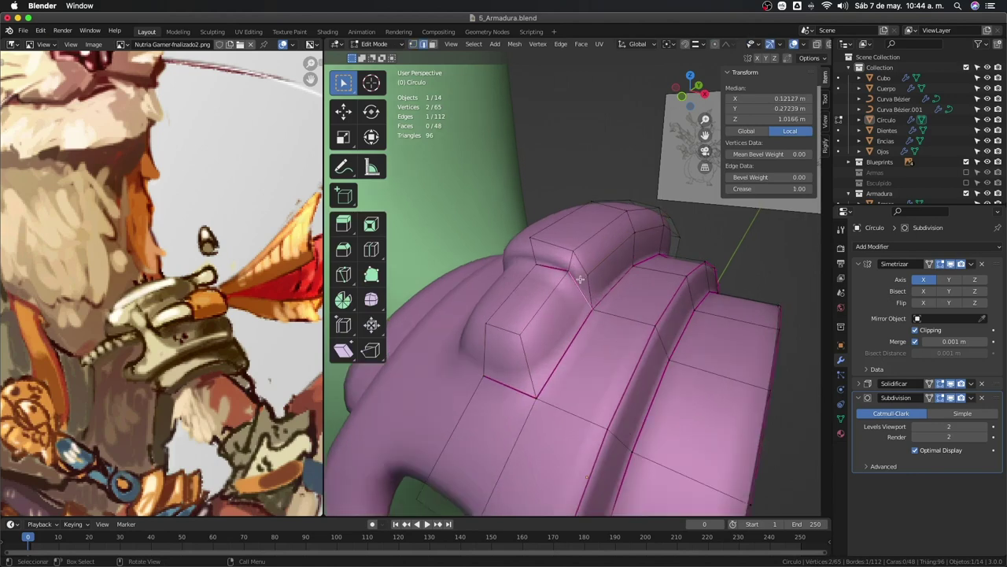
key("3")
left_click(584, 253)
key("x")
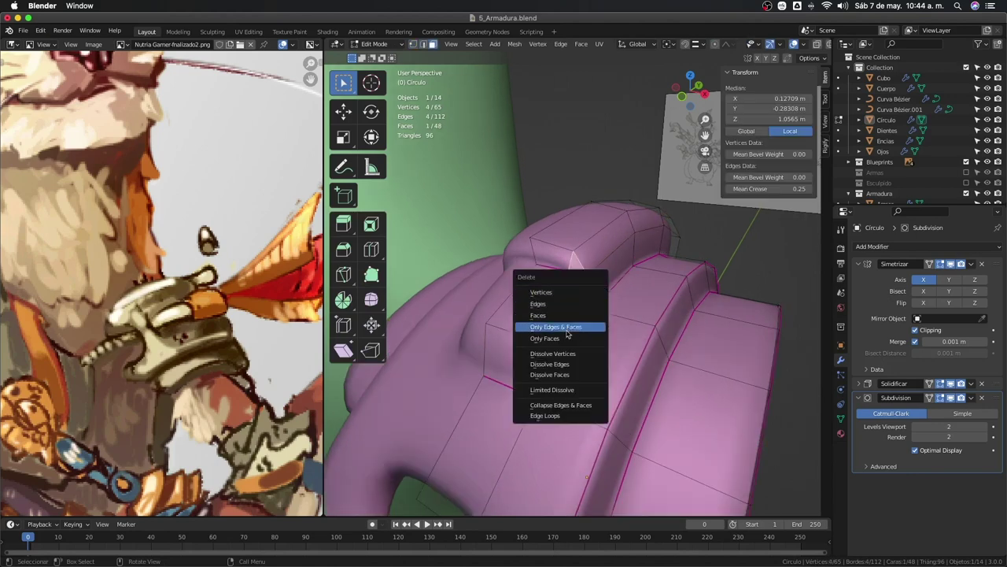
left_click(544, 339)
Add two new edge loops along the ridge with Ctrl+R.
key("ctrl+r")
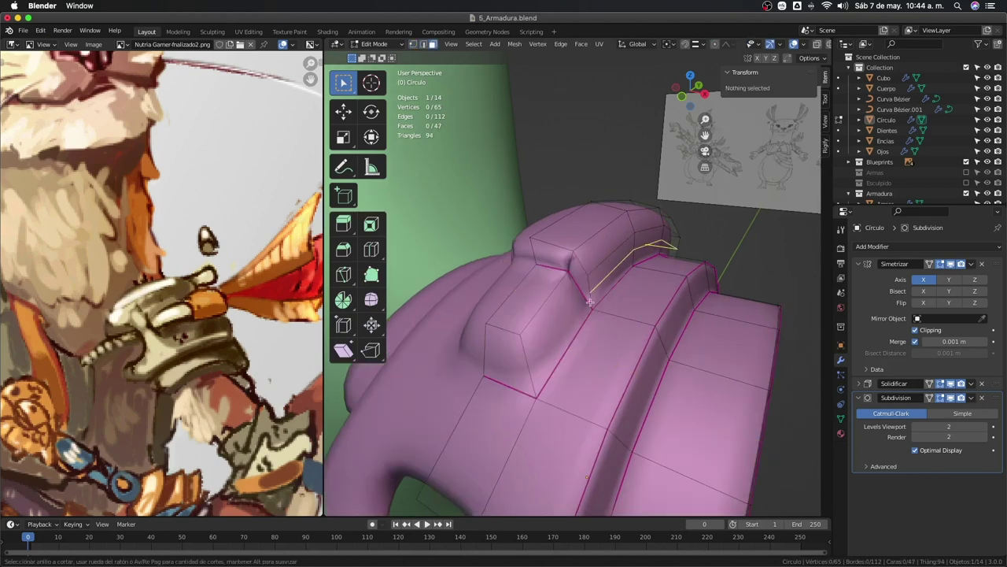
left_click(580, 297)
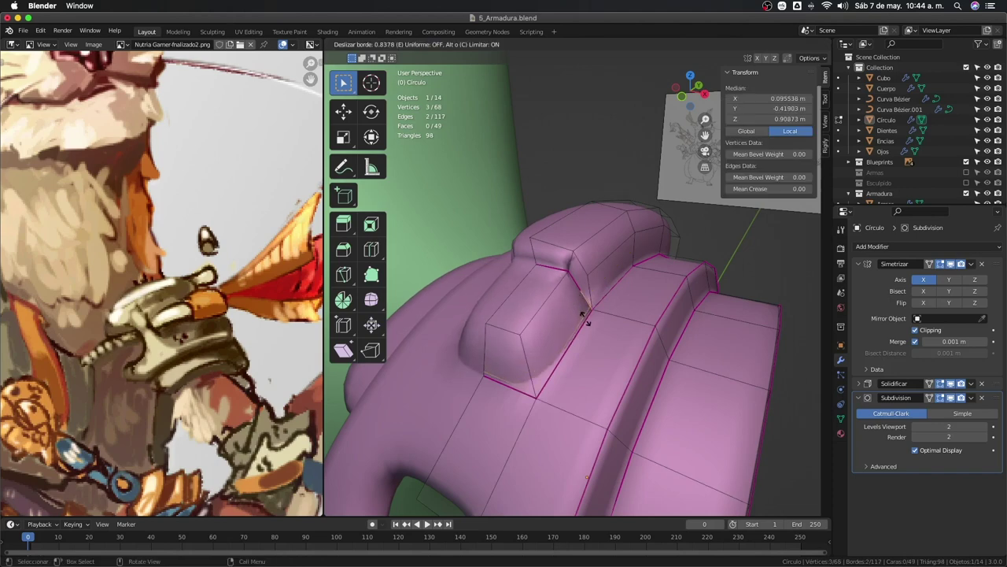
left_click(584, 316)
middle_click_drag(584, 317, 597, 273)
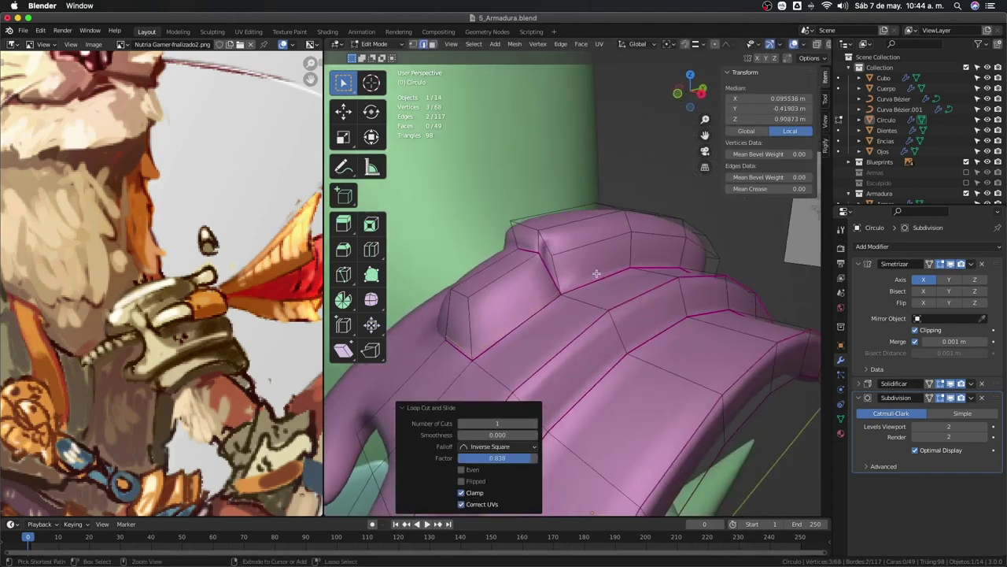
key("ctrl+r")
left_click(567, 277)
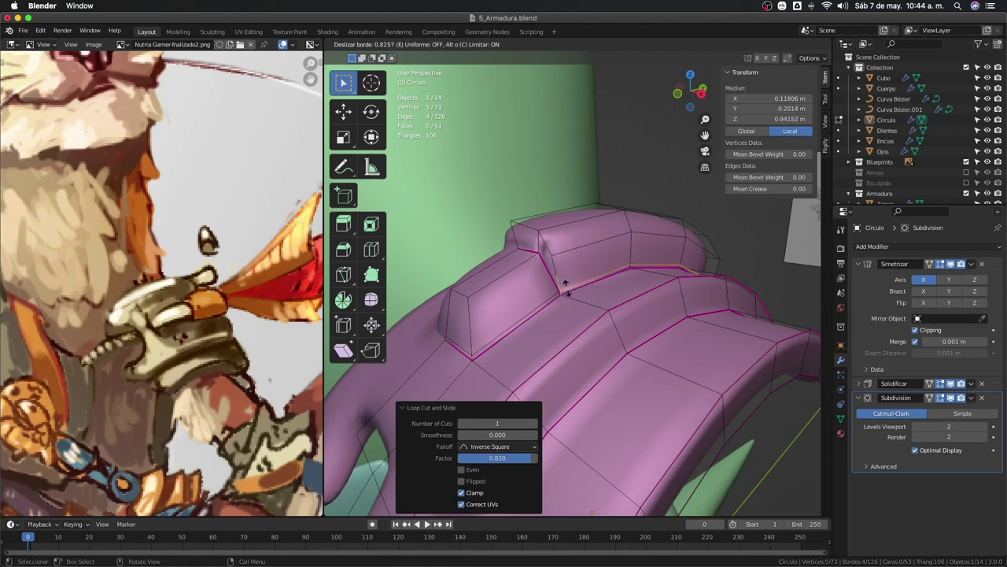
left_click(565, 285)
middle_click_drag(565, 285, 587, 261)
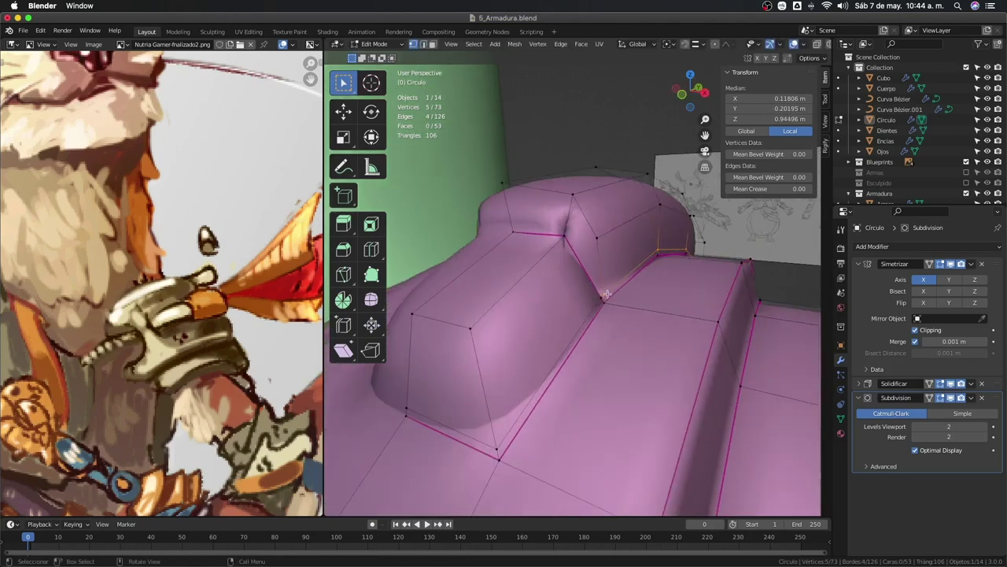
Connect ridge vertices with a new edge using J, then preview the smoothed pad.
key("alt+z")
left_click(575, 239)
left_click(582, 213)
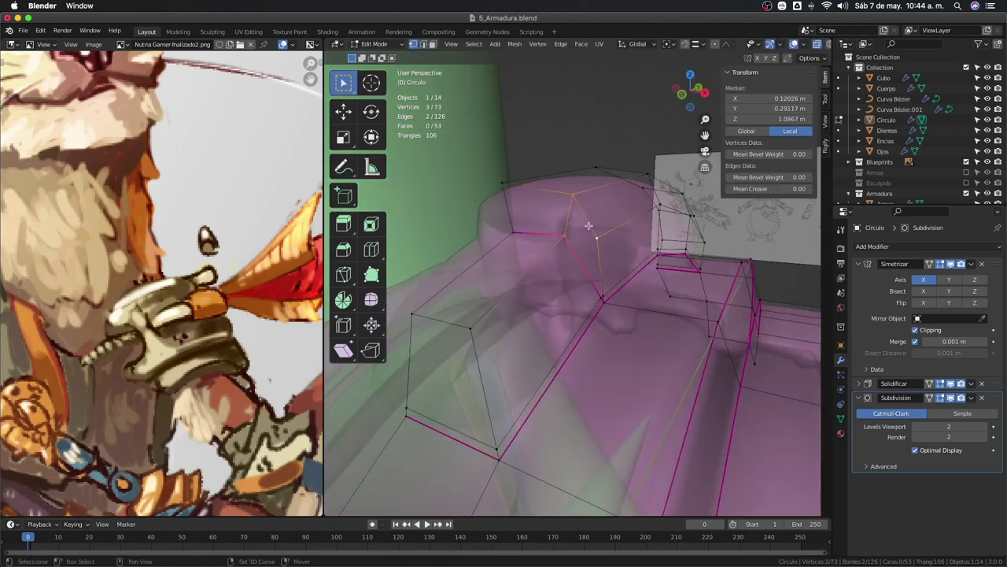
left_click(598, 295, "shift")
key("j")
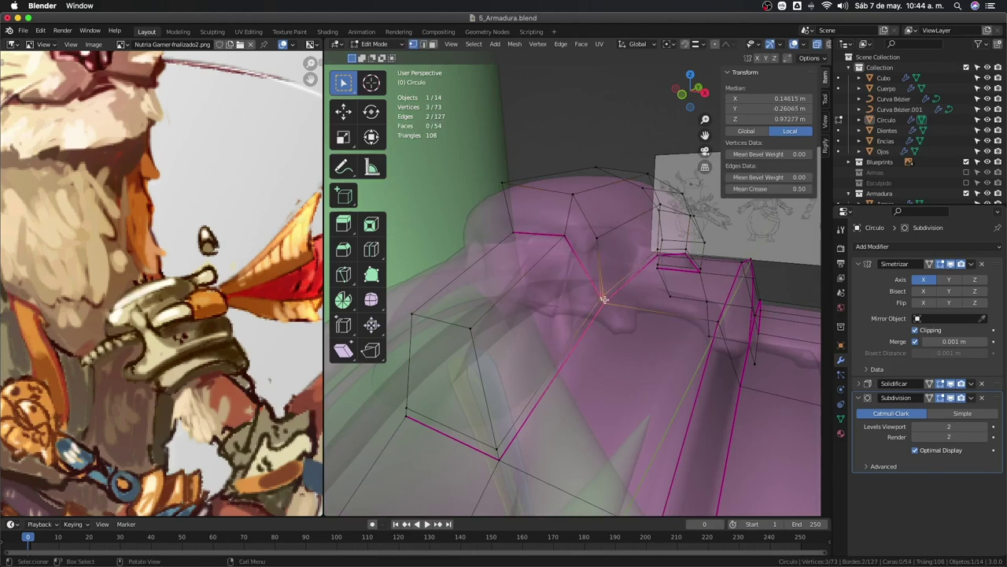
key("alt+z")
mouse_move(603, 293)
middle_mouse_down()
mouse_move(588, 294)
mouse_move(728, 296)
mouse_move(672, 285)
mouse_move(617, 305)
mouse_move(573, 303)
mouse_move(596, 262)
mouse_move(557, 301)
middle_mouse_up()
key("Tab")
scroll(625, 284, "down", 5)
Select a vertex path along the ridge and edge-slide it.
key("Tab")
left_click(596, 262)
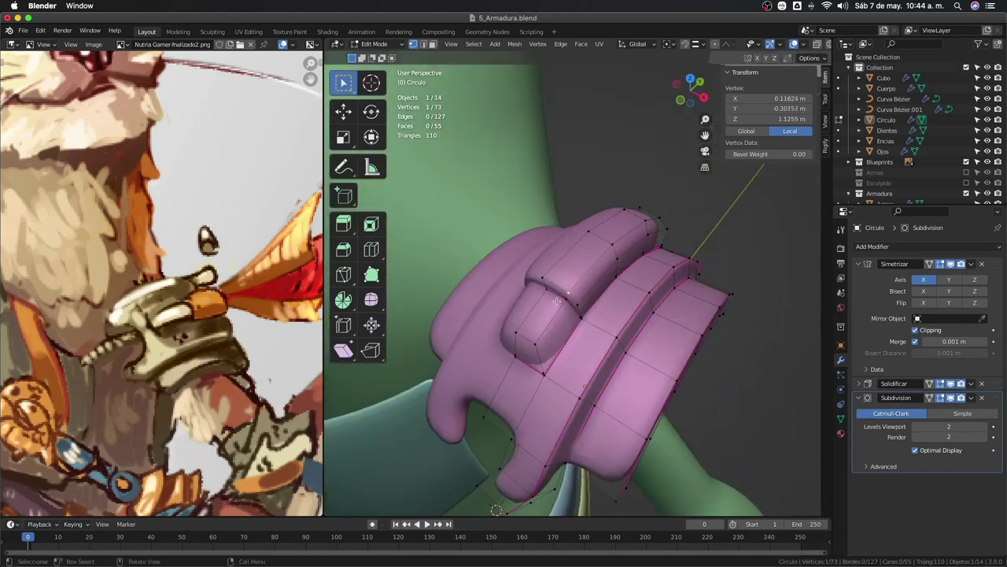
left_click(538, 339)
mouse_move(538, 339)
middle_mouse_down()
mouse_move(664, 349)
mouse_move(657, 309)
mouse_move(609, 301)
mouse_move(654, 291)
mouse_move(650, 283)
mouse_move(595, 293)
middle_mouse_up()
left_click(663, 348, "ctrl")
key("g")
key("g")
left_click(653, 305)
key("Tab")
key("Tab")
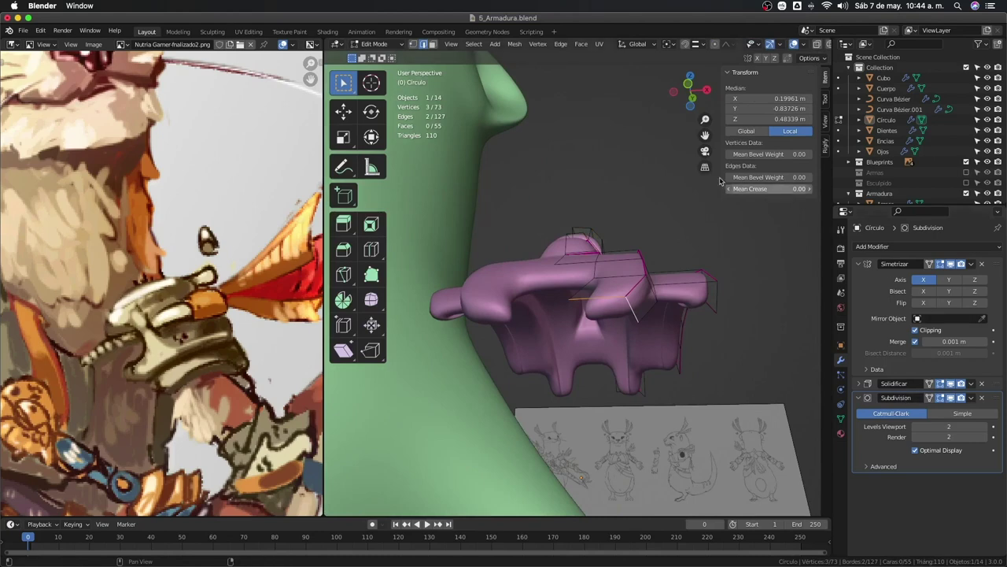
Adjust the selected ridge edges' Mean Crease to 0.20 and return to Object Mode.
mouse_move(744, 189)
left_mouse_down()
mouse_move(795, 189)
mouse_move(747, 189)
left_mouse_up()
mouse_move(693, 240)
middle_mouse_down()
mouse_move(492, 340)
mouse_move(623, 332)
middle_mouse_up()
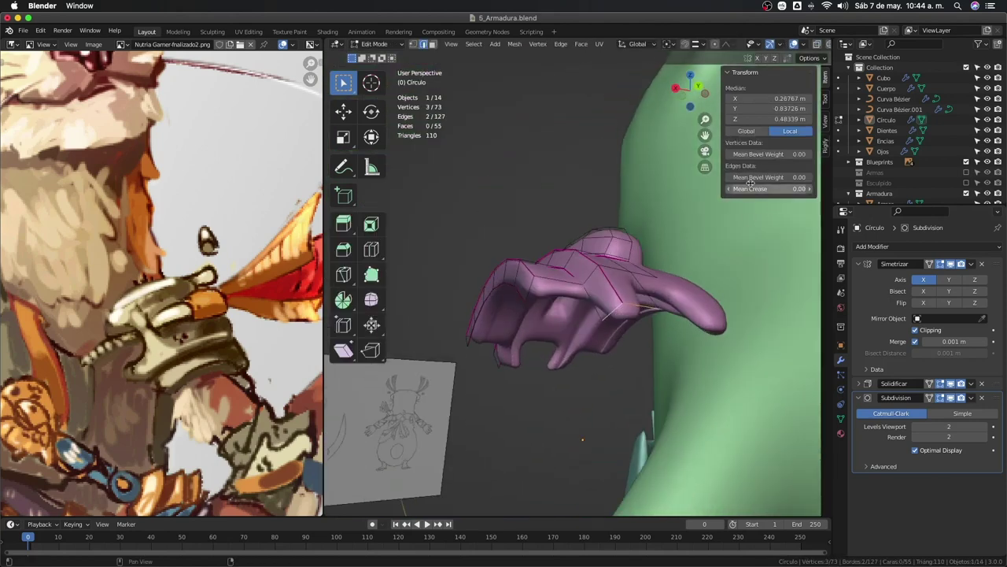
left_click_drag(751, 189, 767, 188)
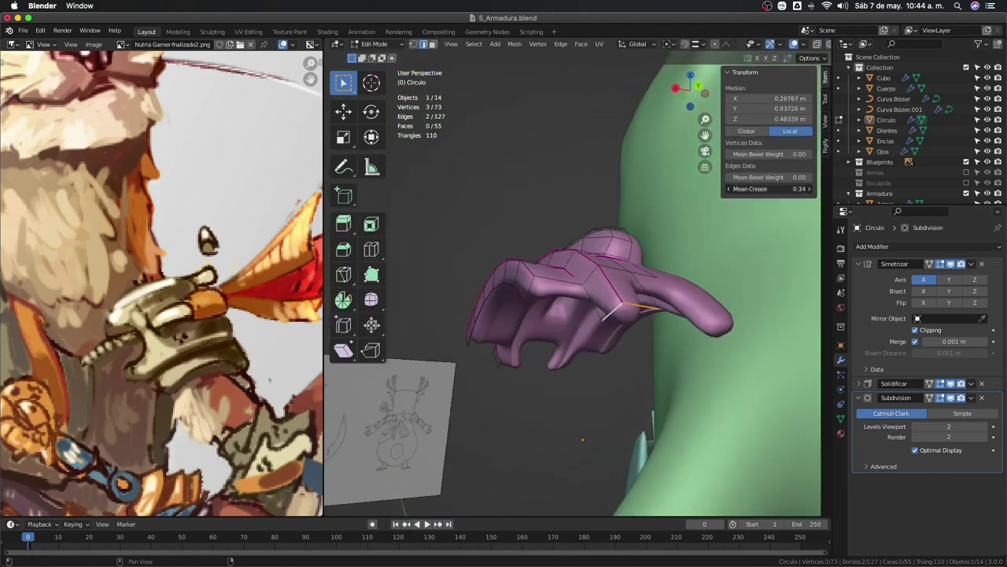
left_click_drag(767, 189, 752, 189)
mouse_move(551, 299)
middle_mouse_down()
mouse_move(618, 296)
mouse_move(752, 214)
mouse_move(521, 354)
mouse_move(565, 300)
middle_mouse_up()
key("Tab")
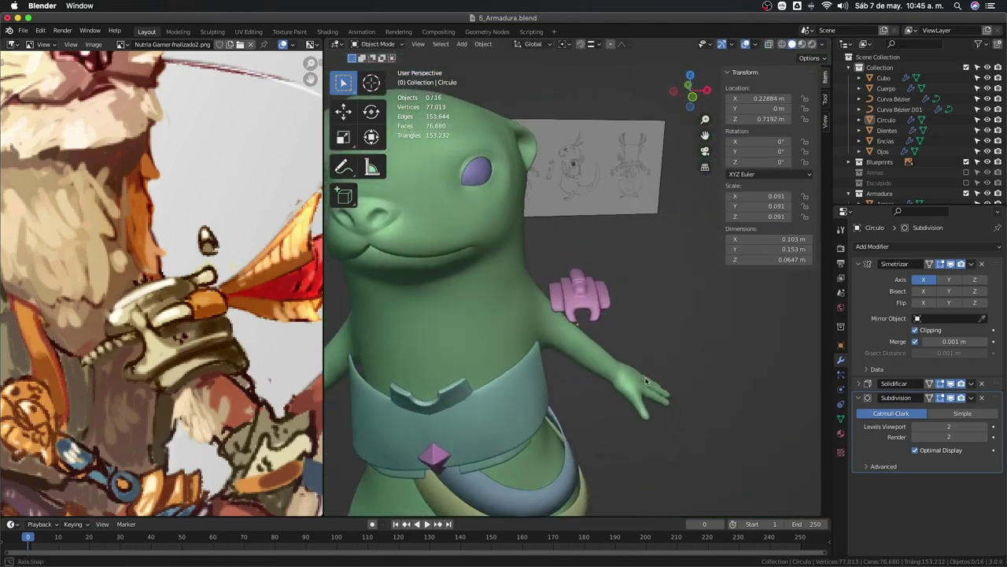
Select the Circulo shoulder pad and apply its Simetrizar modifier.
left_click(565, 300)
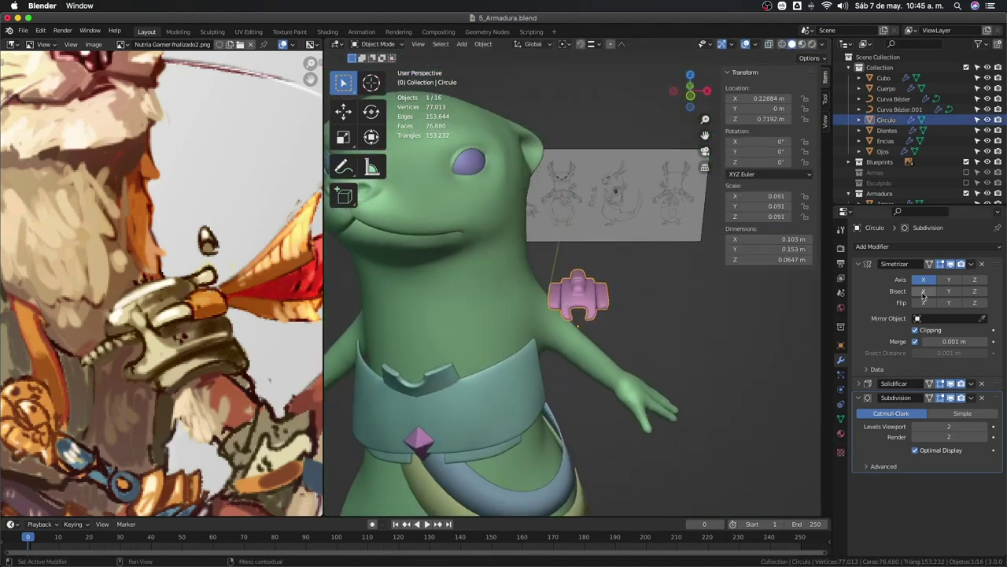
left_click(972, 264)
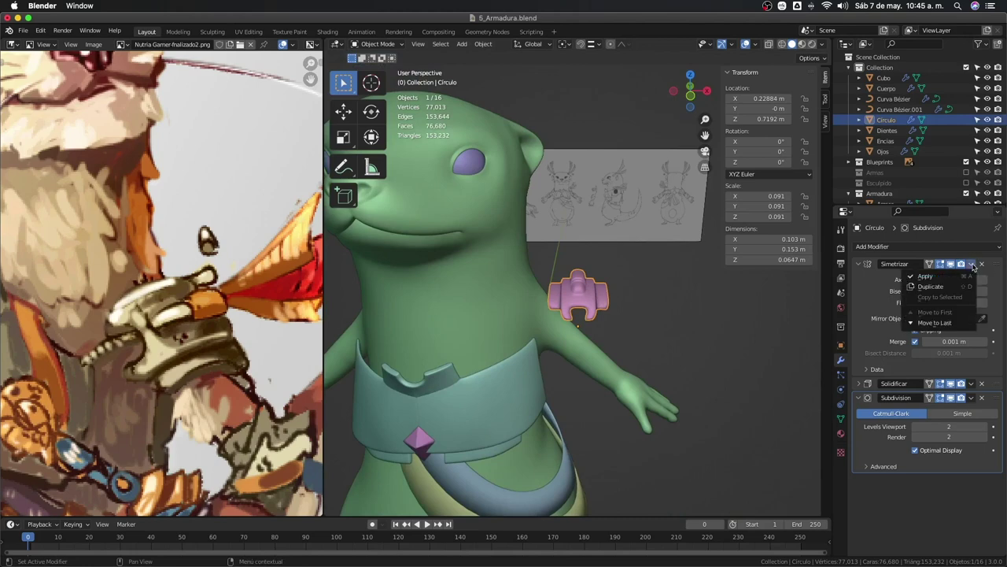
left_click(958, 276)
scroll(579, 315, "up", 3)
Box-select the pad's left-side vertices in X-ray and shift them sideways along X.
key("Tab")
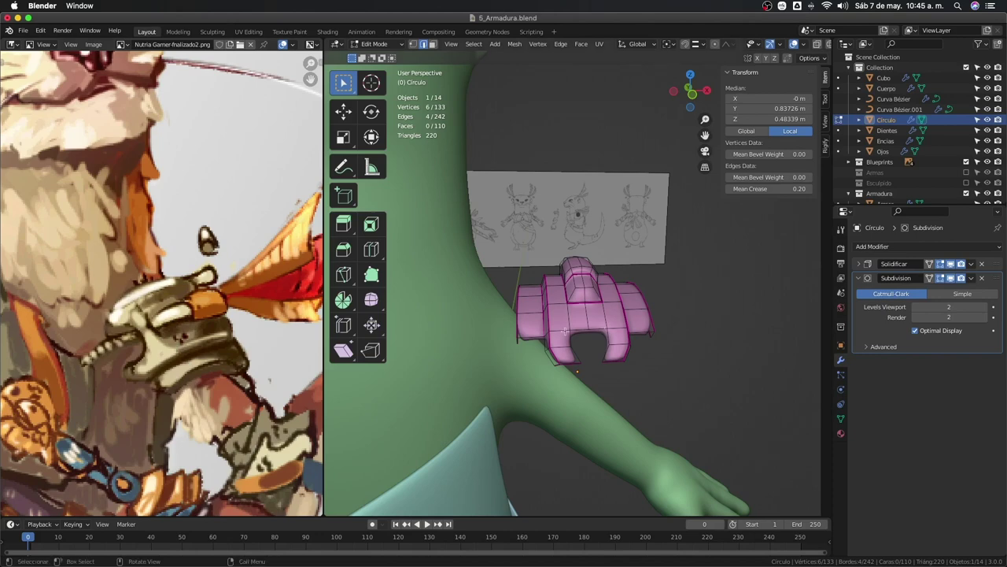
key("1")
key("alt+z")
left_click_drag(485, 256, 522, 376)
key("g")
key("x")
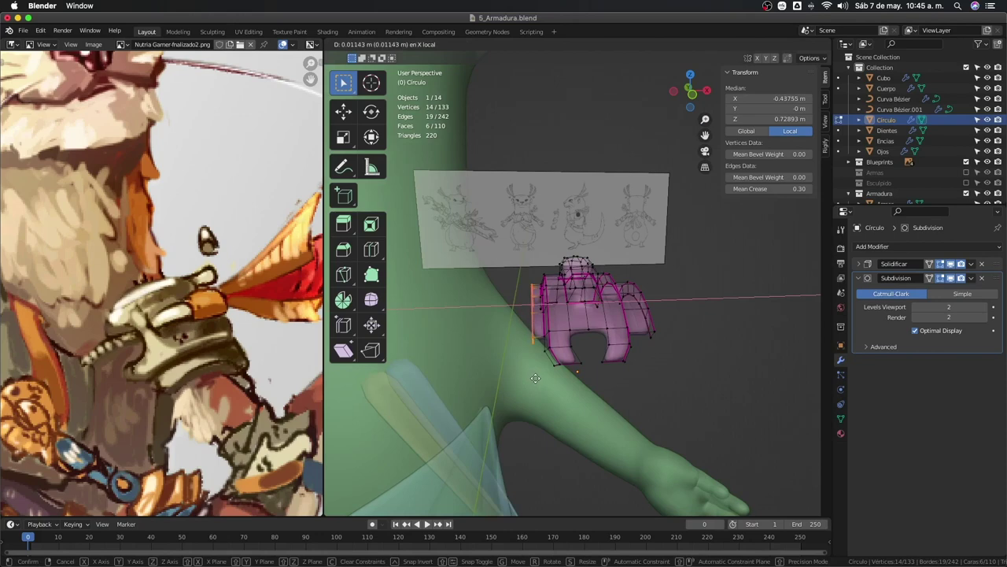
left_click(535, 378)
key("Tab")
key("alt+z")
middle_click_drag(535, 378, 567, 370)
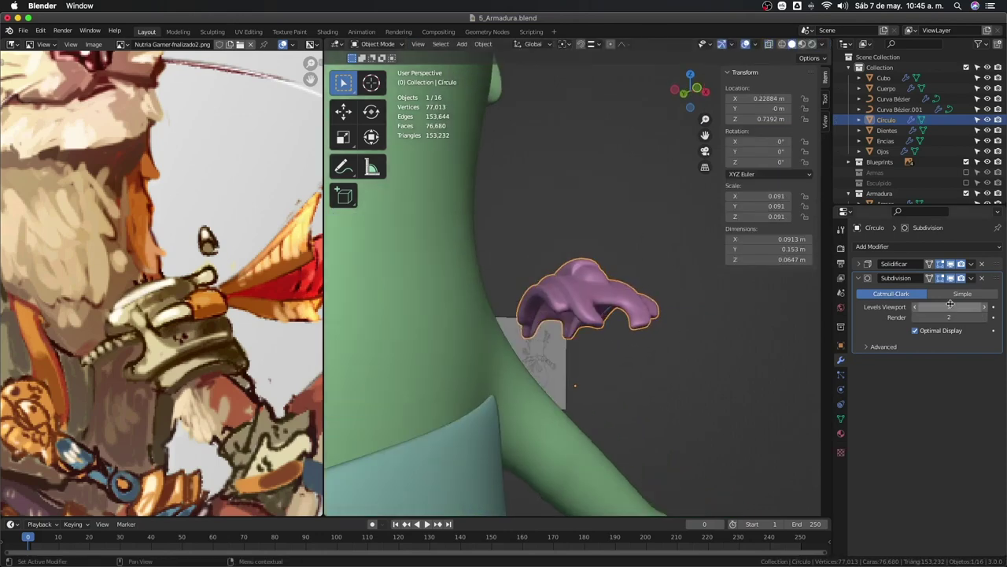
left_click(972, 264)
Apply the Solidify modifier so the shoulder pad becomes real solid geometry.
left_click(967, 276)
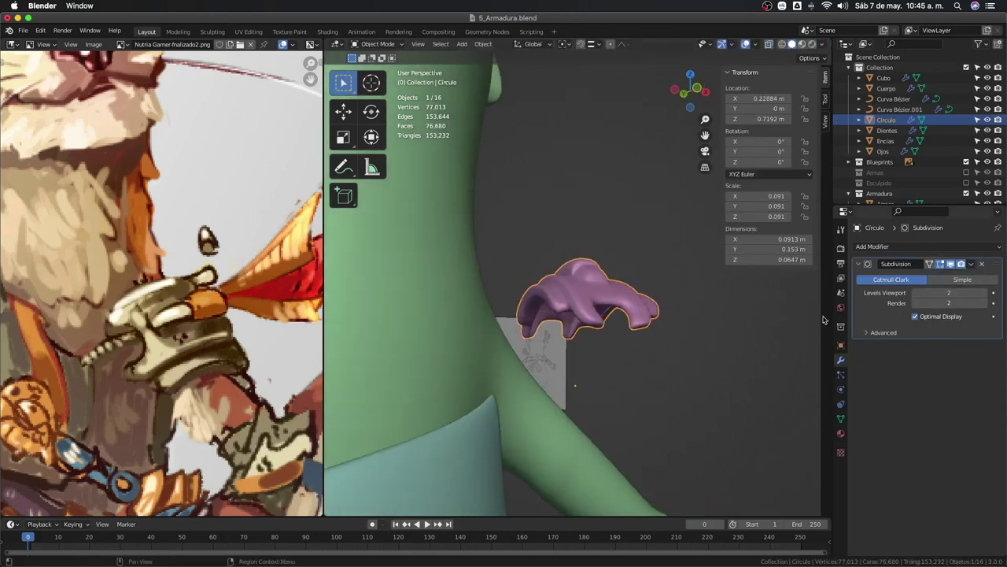
key("Tab")
mouse_move(582, 311)
middle_mouse_down()
mouse_move(614, 303)
mouse_move(644, 368)
mouse_move(484, 234)
middle_mouse_up()
key("Tab")
key("Tab")
Slide the left and right vertical edge loops of the pad into tighter positions.
left_click(482, 226, "alt")
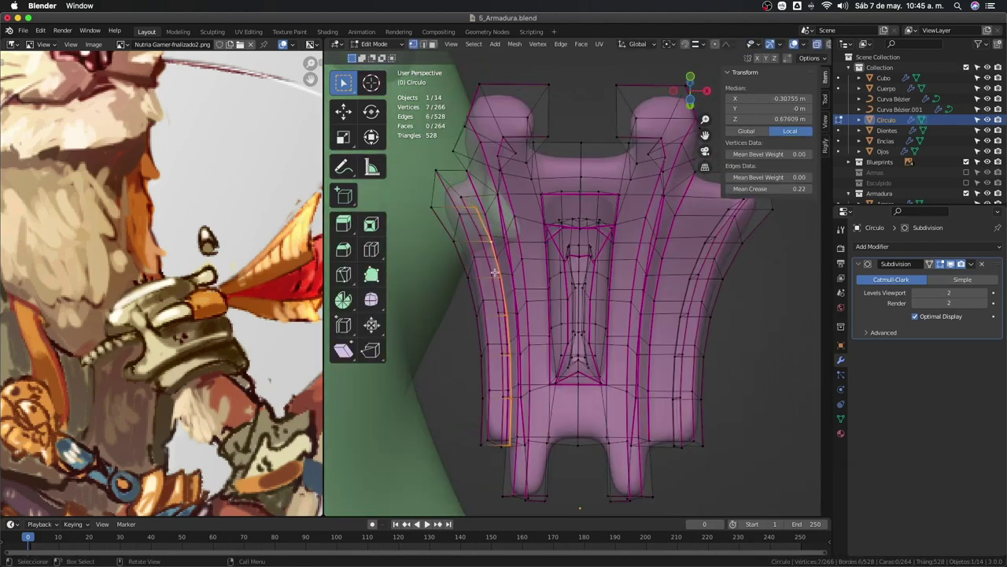
key("g")
key("g")
left_click(490, 271)
key("Tab")
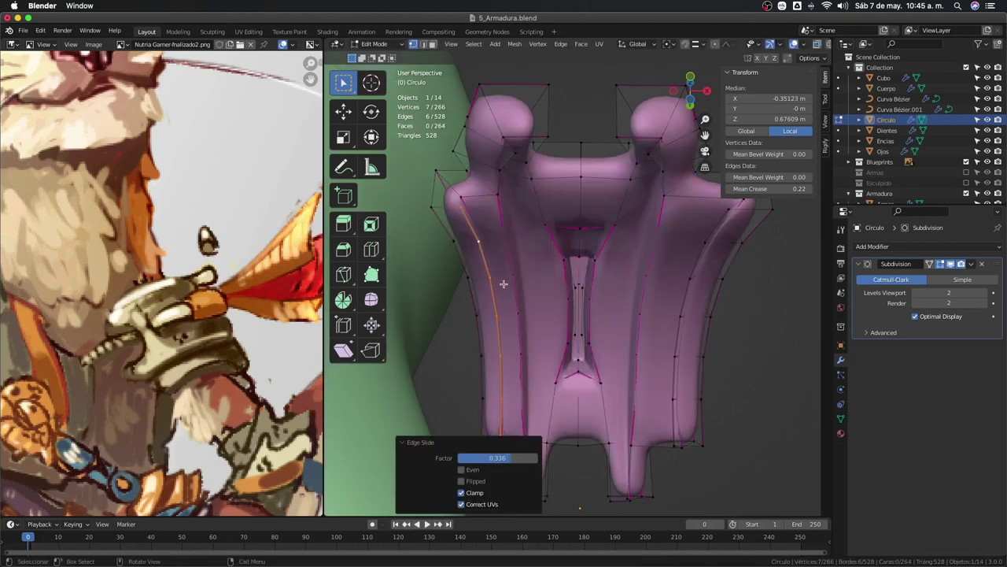
key("Tab")
scroll(566, 299, "down", 3)
middle_click_drag(582, 300, 630, 331)
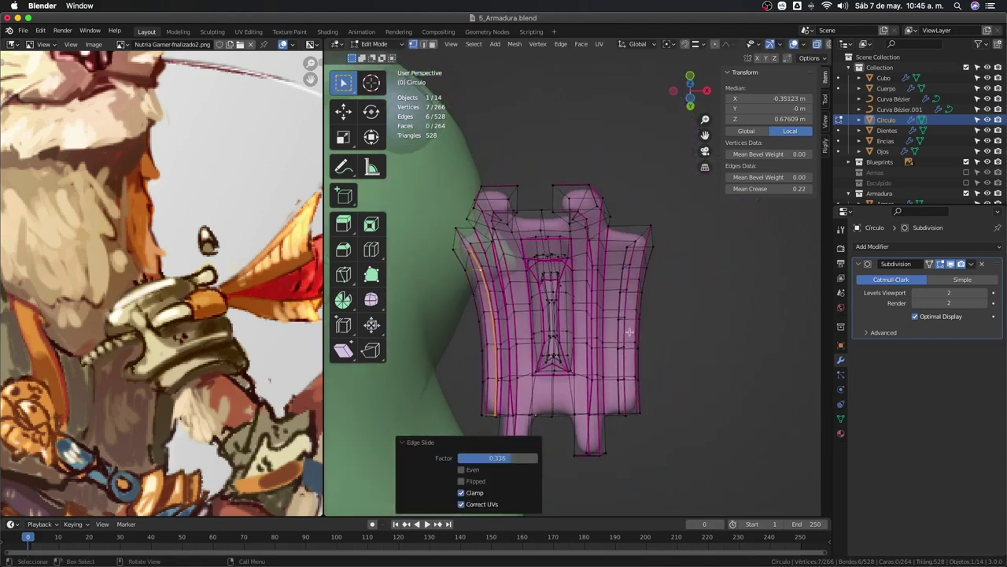
left_click(625, 268, "alt")
left_click(628, 271, "alt")
key("g")
key("g")
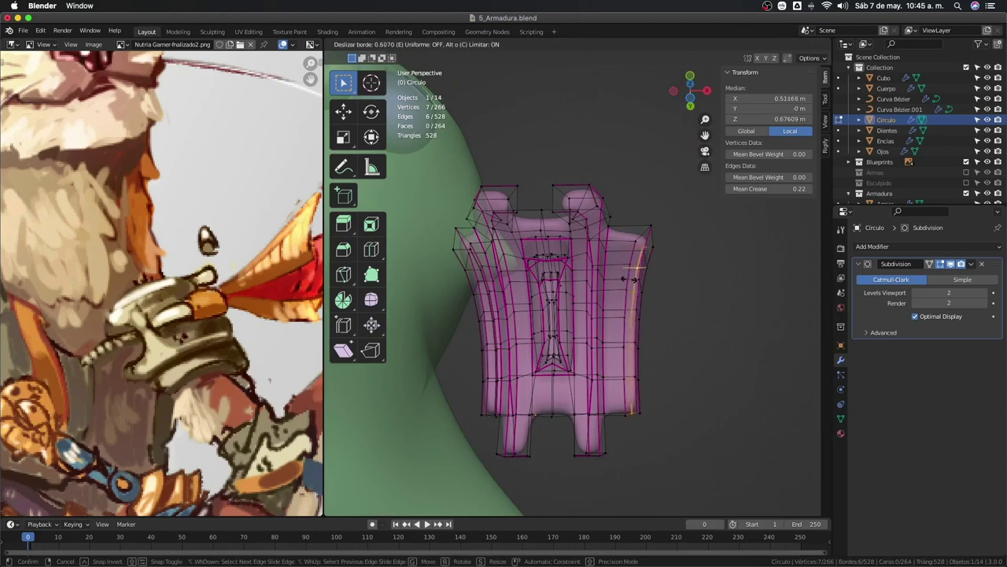
left_click(627, 302)
With X-ray on, slide the edges beside the right and left knobs inward.
mouse_move(626, 302)
middle_mouse_down()
mouse_move(617, 258)
mouse_move(585, 246)
middle_mouse_up()
key("alt+z")
left_click(598, 230)
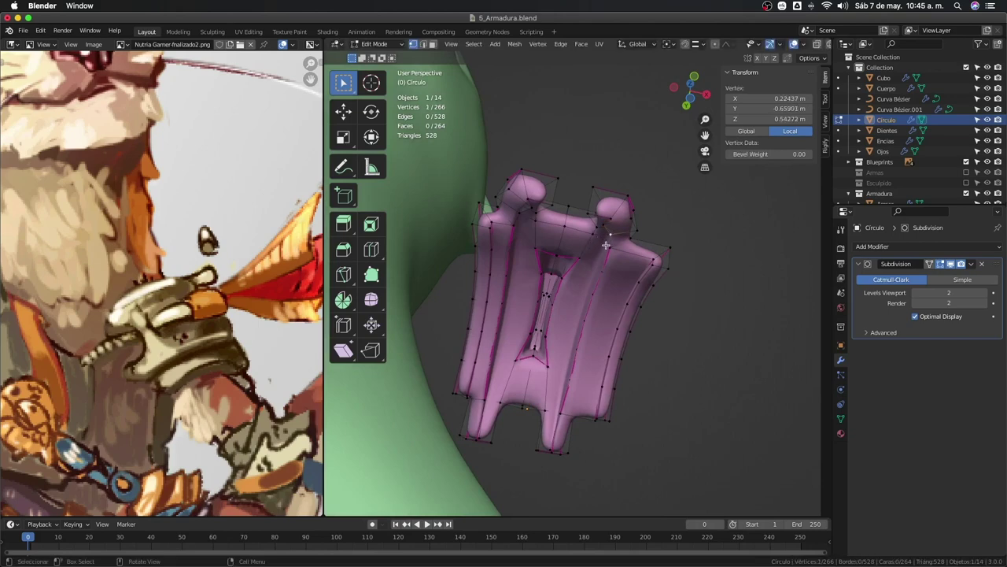
scroll(606, 246, "up", 1)
left_click(613, 206, "shift")
key("g")
key("g")
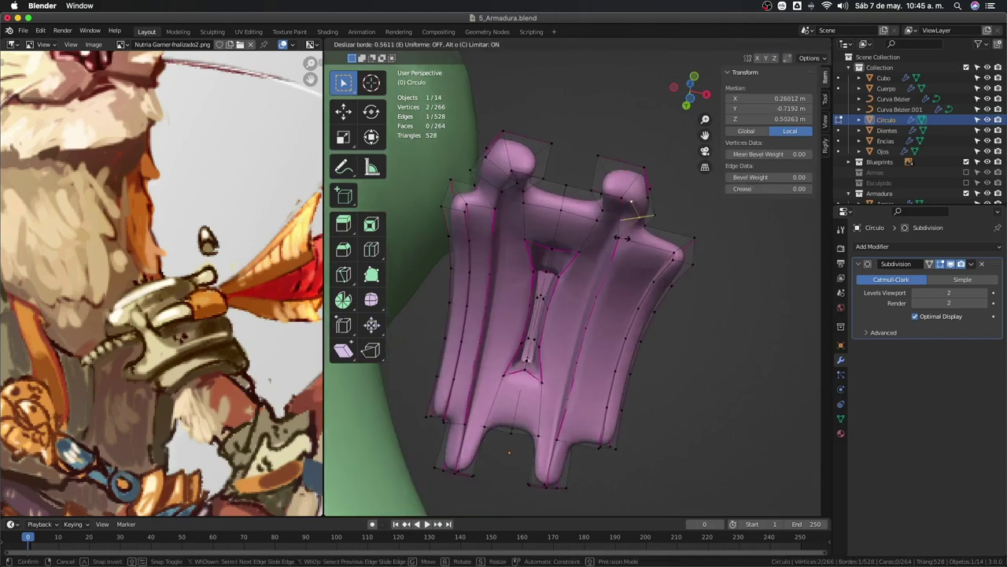
left_click(626, 240)
key("alt+z")
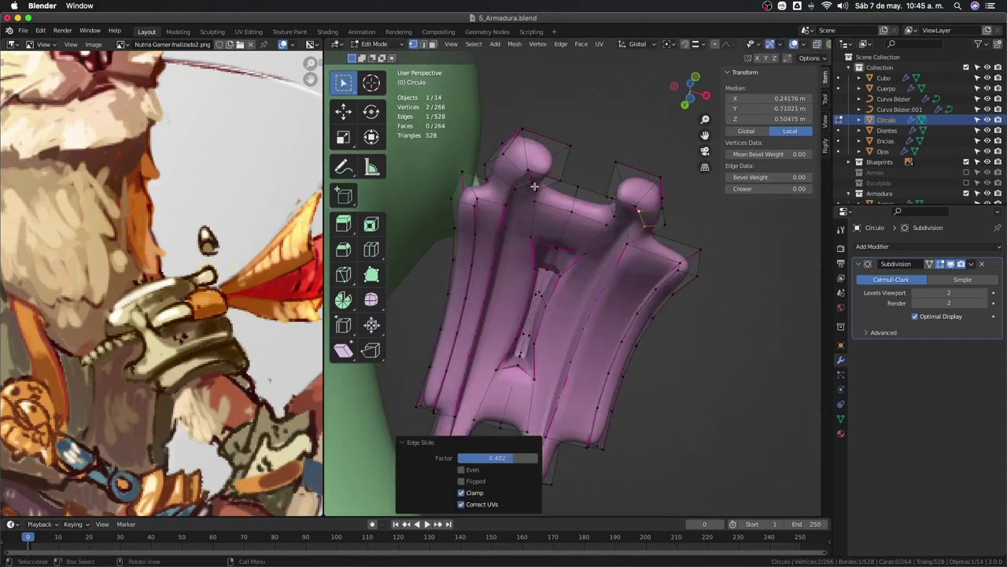
left_click(534, 186)
left_click(514, 189, "shift")
key("g")
key("g")
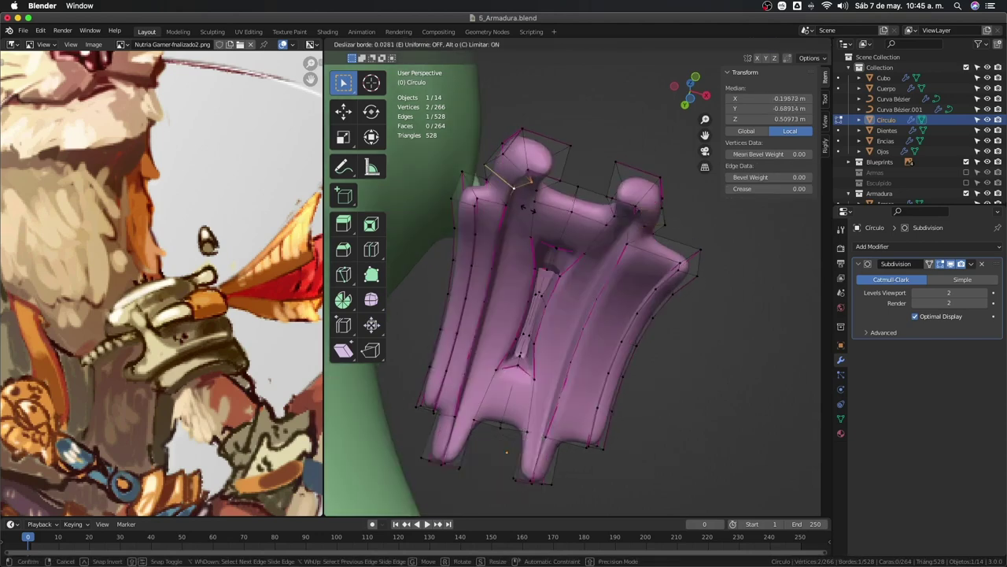
left_click(528, 203)
Slide a vertex at the bottom of a lower tab with Shift+V, then check the smoothed pad.
key("Tab")
scroll(551, 315, "down", 3)
mouse_move(550, 315)
middle_mouse_down()
mouse_move(595, 370)
mouse_move(652, 290)
mouse_move(614, 315)
mouse_move(614, 344)
mouse_move(668, 297)
mouse_move(621, 283)
mouse_move(641, 281)
mouse_move(632, 263)
middle_mouse_up()
key("Tab")
scroll(622, 331, "up", 5)
left_click(624, 308)
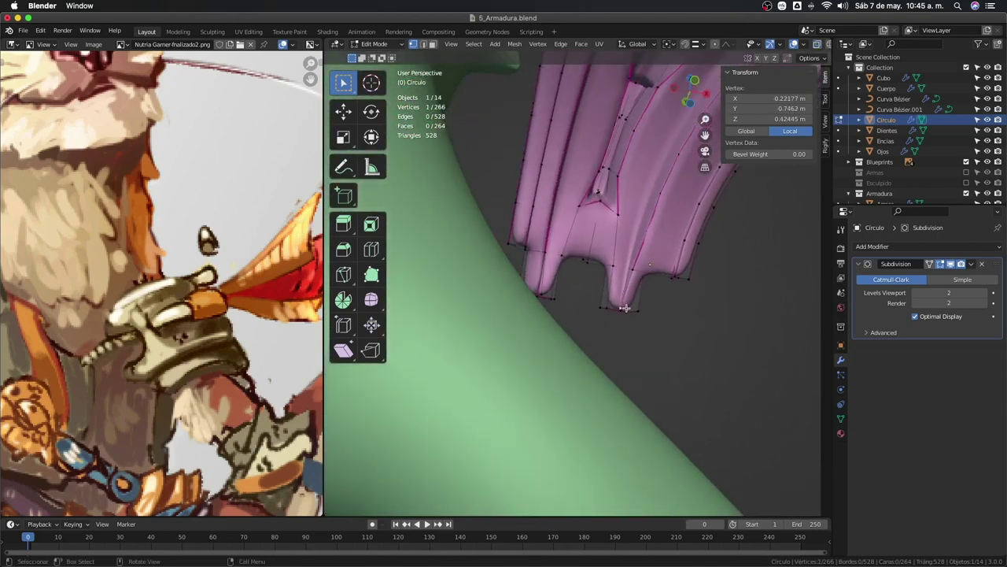
middle_click_drag(588, 318, 575, 316)
key("shift+v")
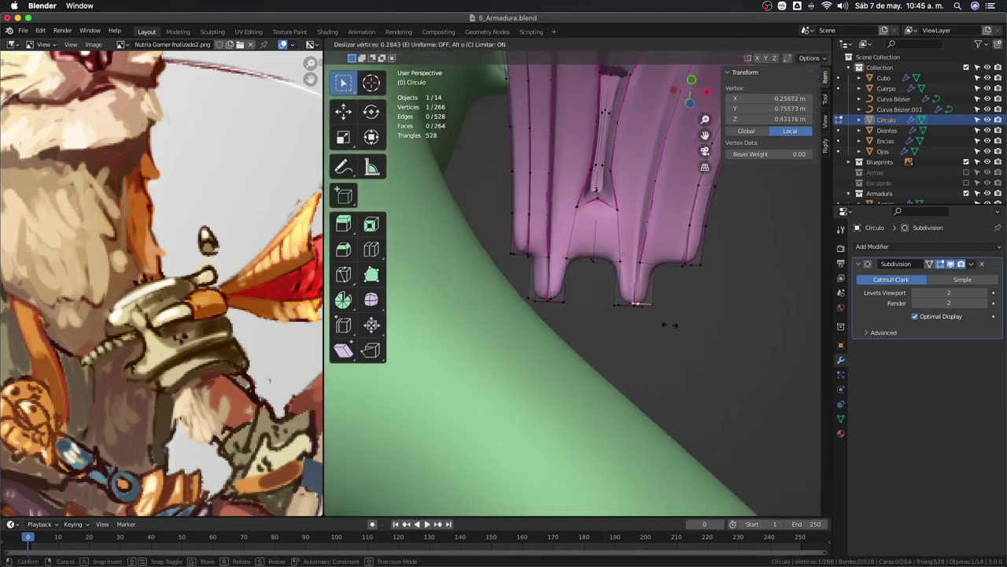
left_click(667, 319)
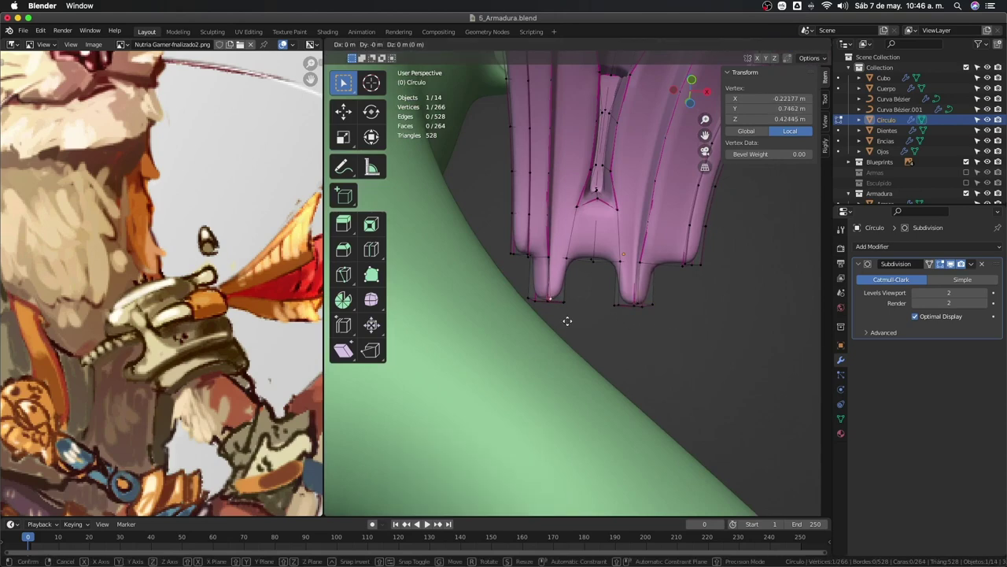
key("Tab")
mouse_move(593, 313)
middle_mouse_down()
mouse_move(573, 215)
mouse_move(583, 194)
middle_mouse_up()
key("Tab")
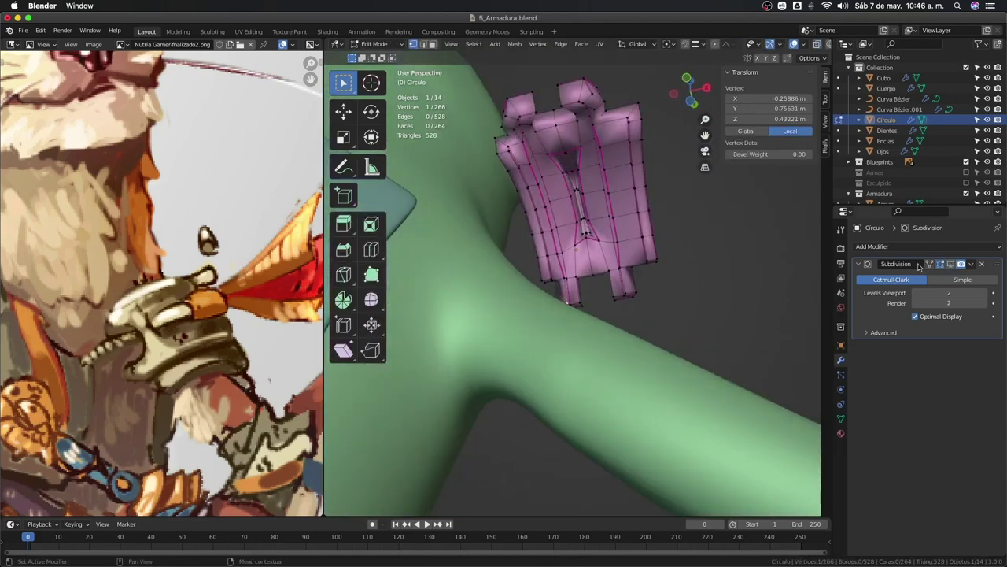
In front view, select the pad's left portion and hide it.
scroll(611, 230, "up", 3)
mouse_move(611, 230)
middle_mouse_down()
mouse_move(586, 222)
mouse_move(589, 235)
mouse_move(581, 217)
mouse_move(587, 254)
mouse_move(645, 259)
mouse_move(611, 264)
middle_mouse_up()
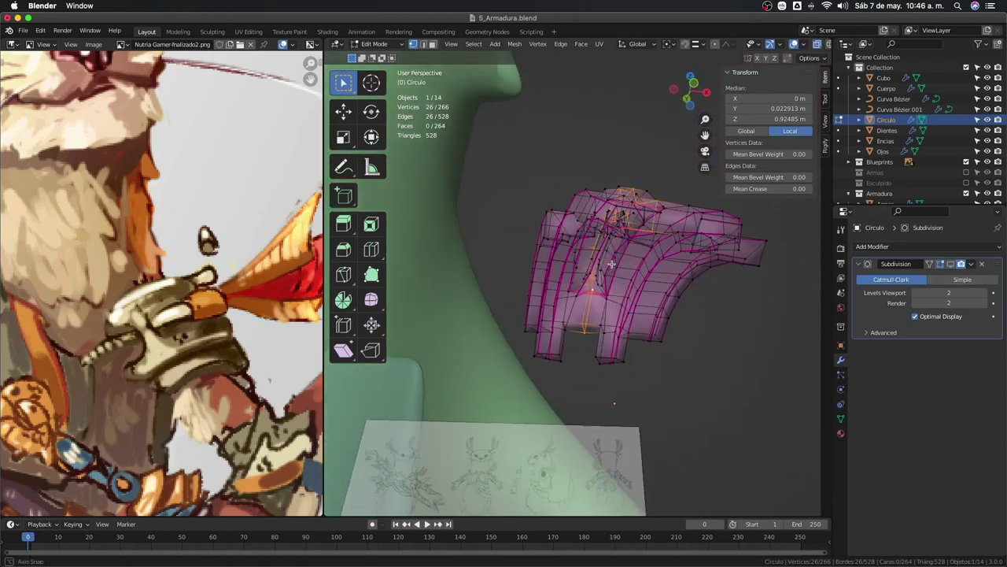
key("KP_1")
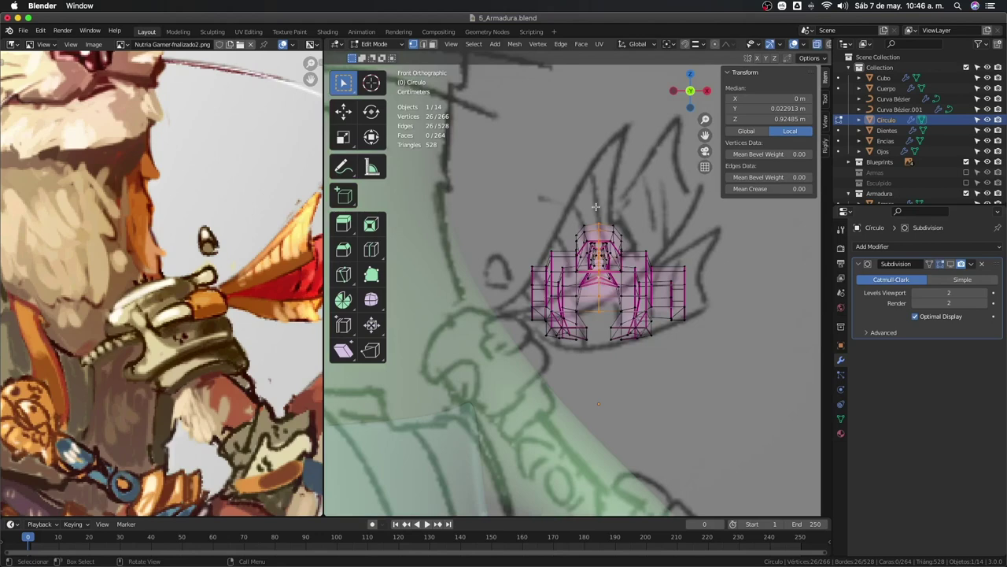
left_click(598, 225)
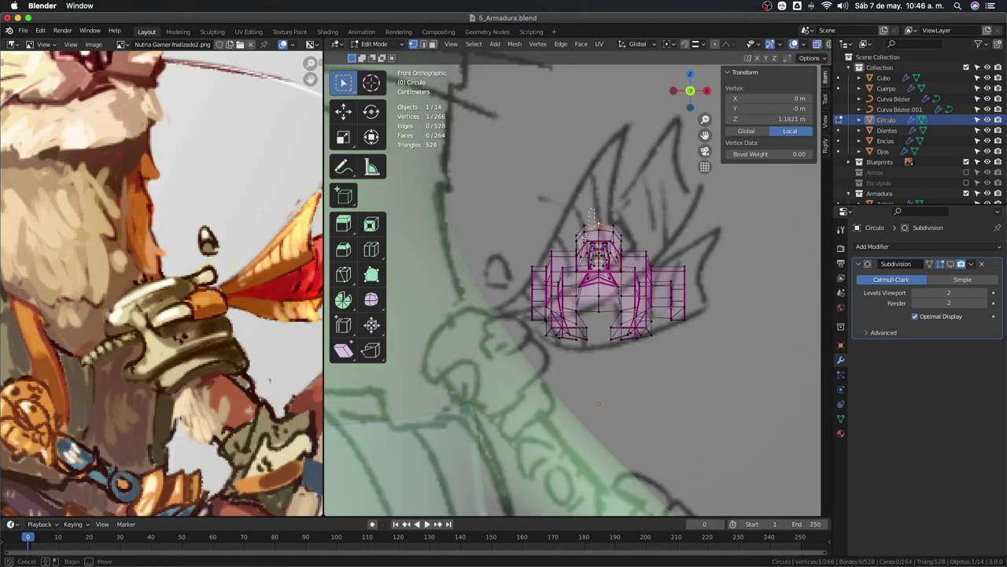
left_click_drag(496, 377, 496, 377)
scroll(558, 259, "up", 2)
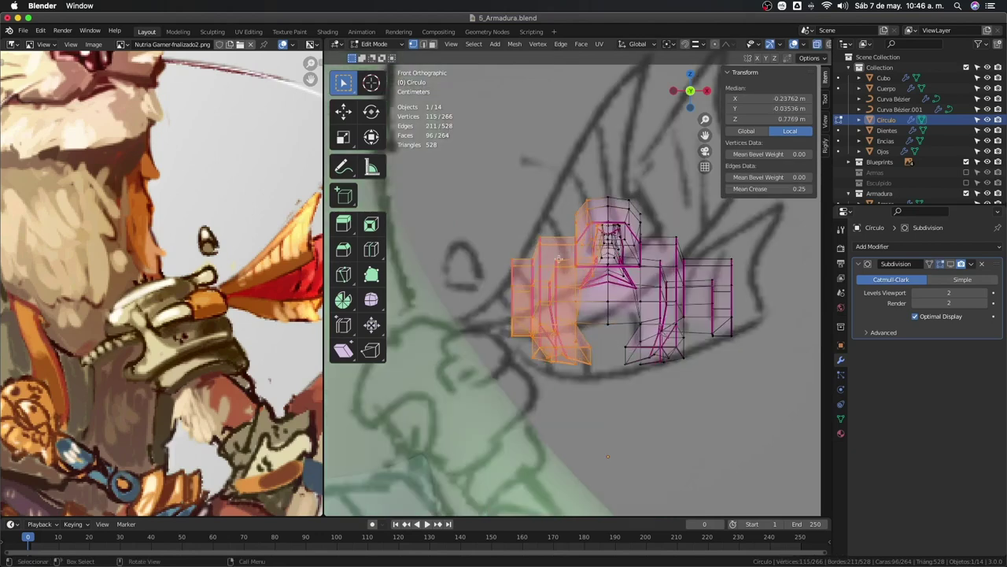
left_click(599, 178)
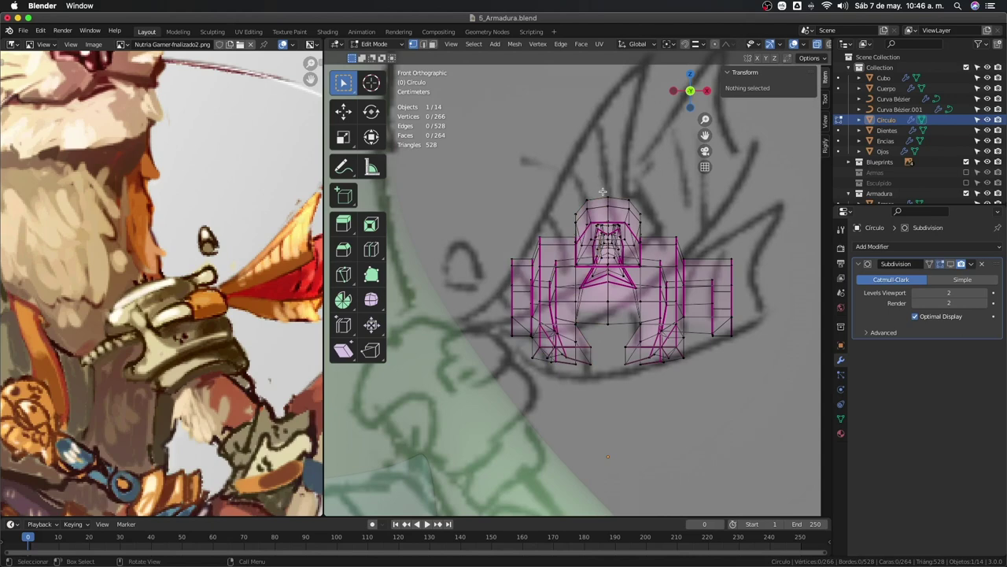
left_click_drag(484, 380, 489, 376)
key("h")
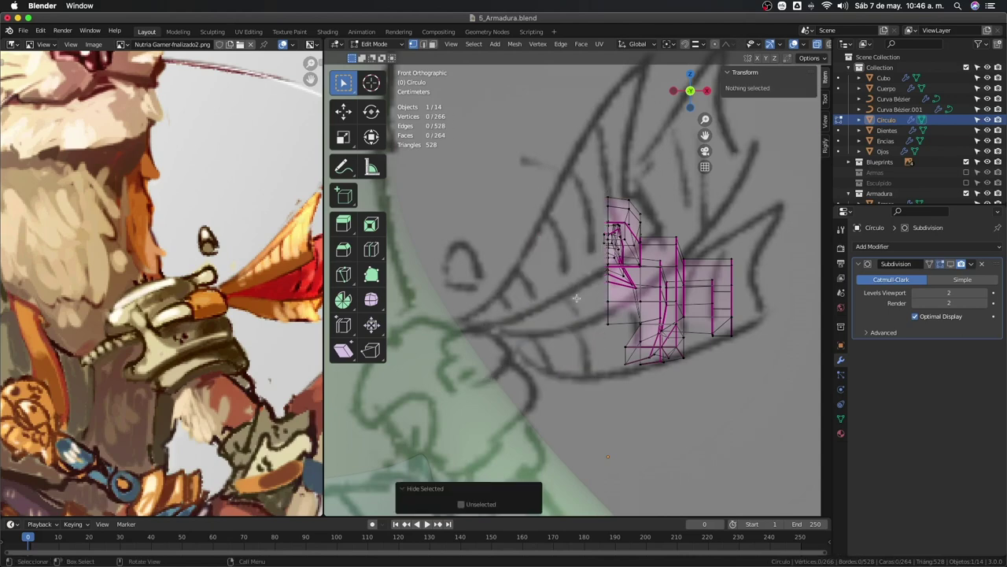
mouse_move(494, 374)
middle_mouse_down()
mouse_move(662, 272)
mouse_move(607, 291)
mouse_move(679, 259)
mouse_move(619, 238)
mouse_move(585, 334)
middle_mouse_up()
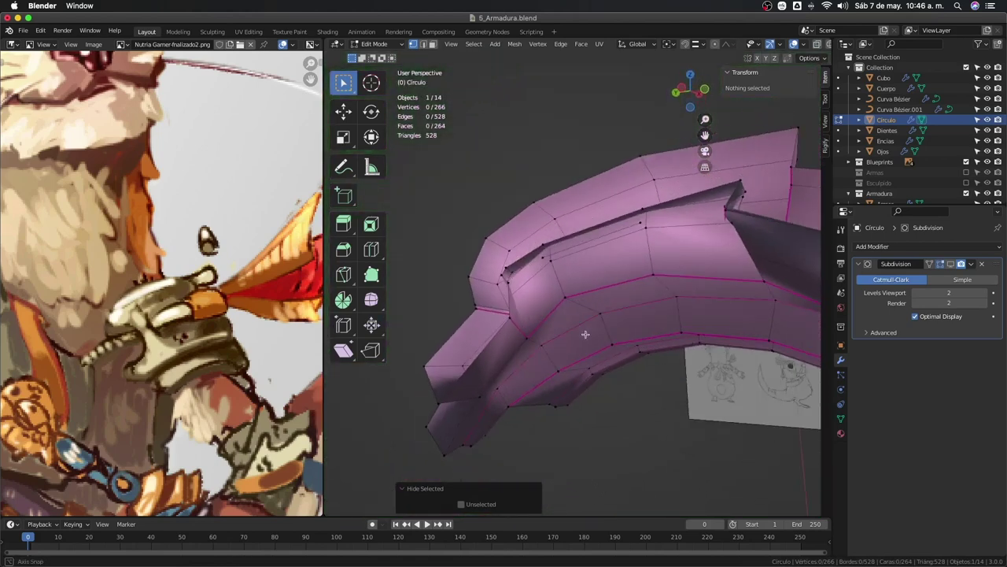
Delete the path of raised-ridge vertices, then a further run of four ridge vertices.
left_click(518, 252)
middle_click_drag(518, 252, 476, 271)
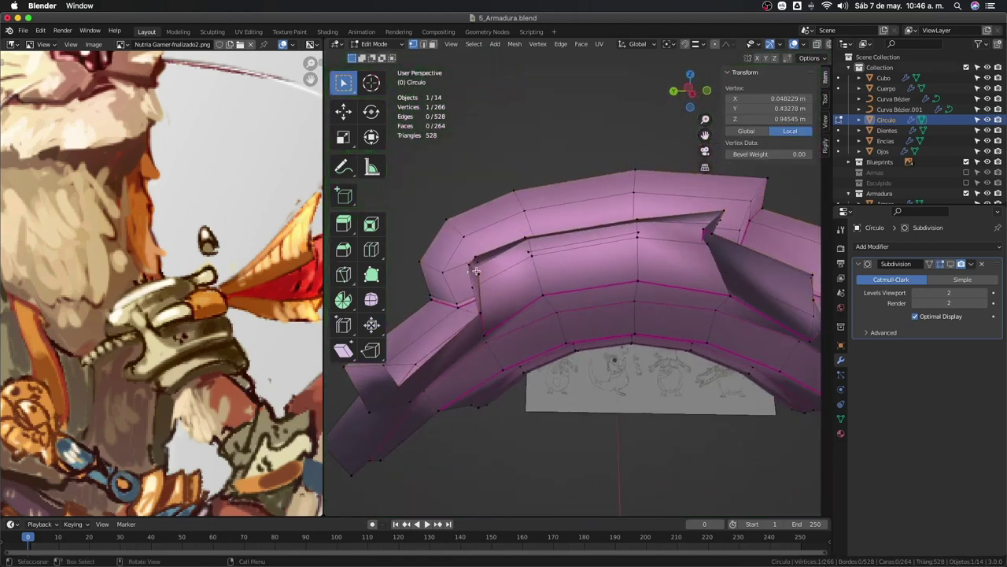
middle_click_drag(668, 252, 713, 214)
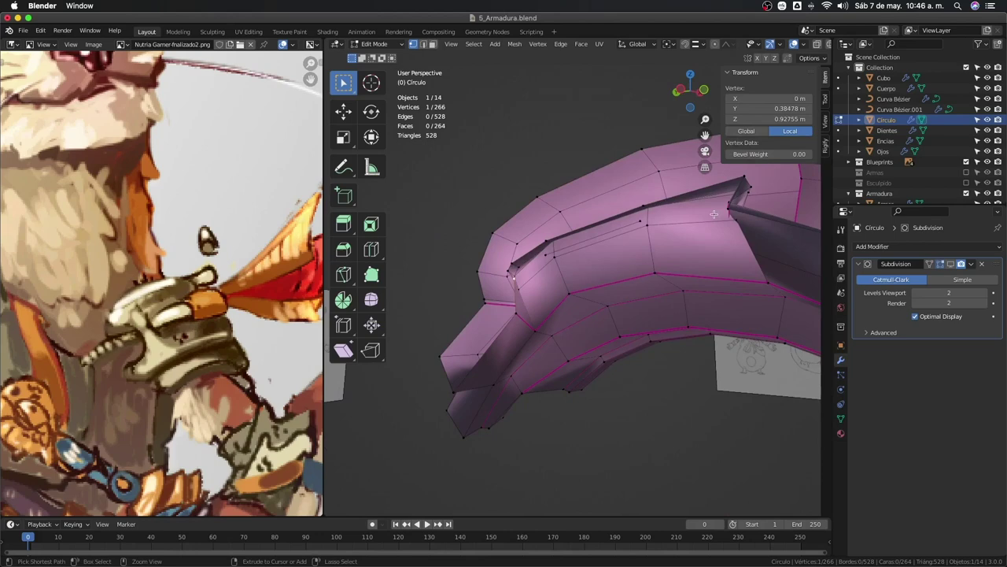
left_click(745, 175, "ctrl")
mouse_move(744, 174)
middle_mouse_down()
mouse_move(582, 220)
mouse_move(640, 308)
mouse_move(637, 281)
middle_mouse_up()
right_click(583, 220)
key("x")
left_click(624, 233)
mouse_move(625, 233)
middle_mouse_down()
mouse_move(674, 254)
mouse_move(612, 233)
mouse_move(604, 161)
mouse_move(505, 247)
mouse_move(510, 267)
mouse_move(537, 241)
mouse_move(656, 243)
middle_mouse_up()
left_click(511, 244, "alt")
key("x")
left_click(510, 267)
Delete two more ridge vertices, then eight more along a short ridge edge.
left_click(753, 180)
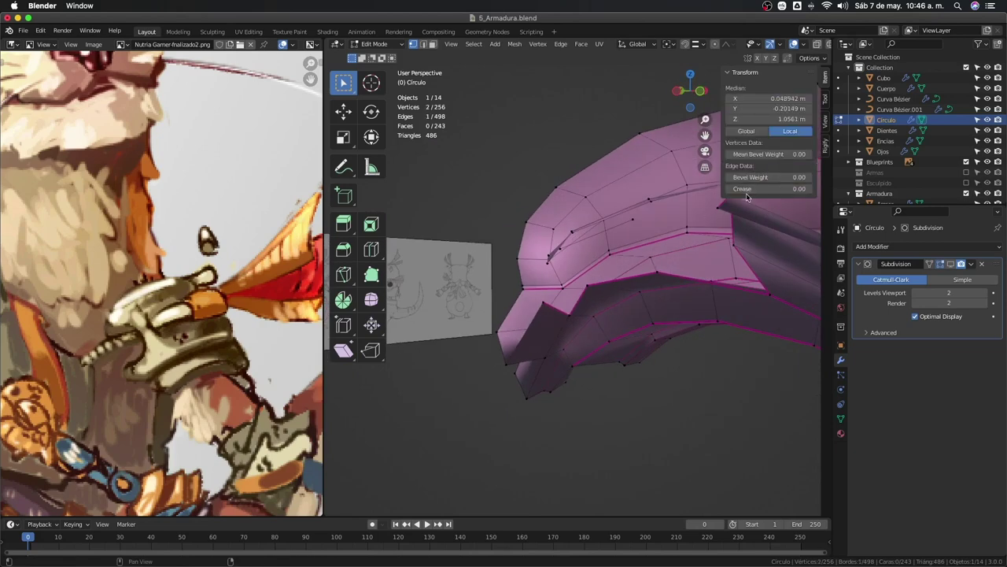
key("x")
left_click(673, 200)
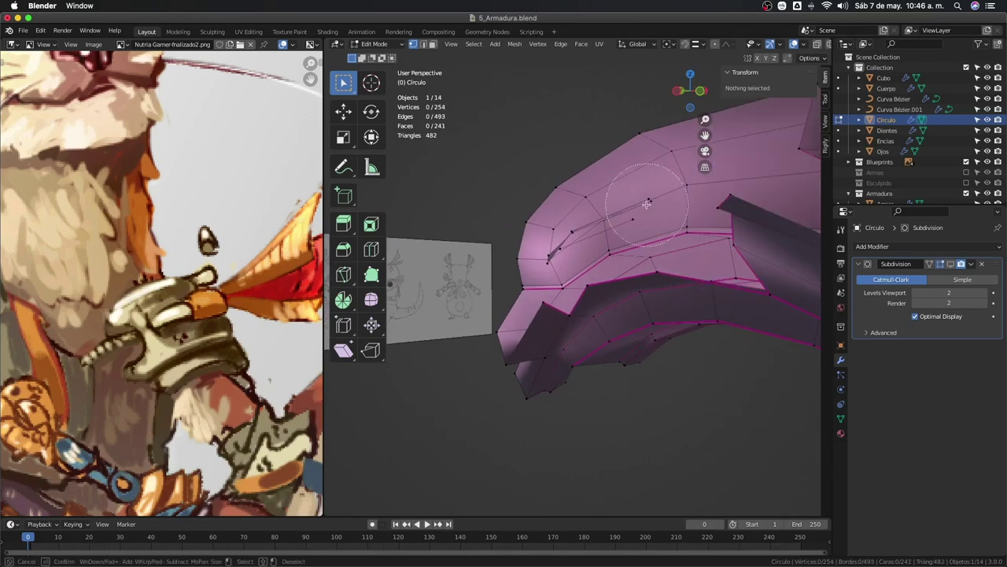
left_click(644, 205)
middle_click_drag(643, 205, 579, 249)
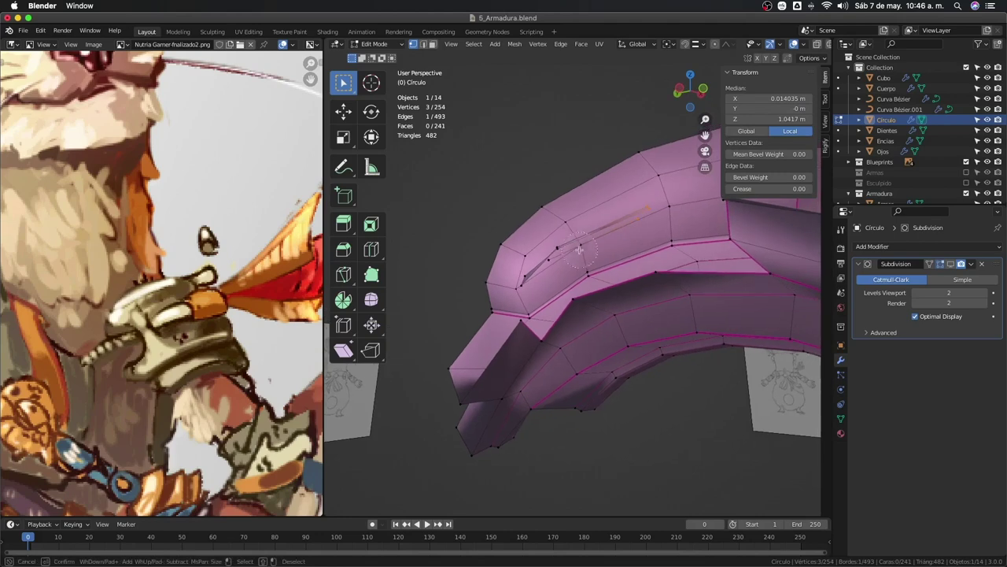
key("x")
left_click(543, 283)
Delete the two remaining short edge loops on the ridge.
mouse_move(543, 284)
middle_mouse_down()
mouse_move(681, 261)
mouse_move(634, 209)
mouse_move(620, 299)
mouse_move(677, 268)
mouse_move(692, 276)
mouse_move(691, 220)
middle_mouse_up()
left_click(694, 257, "alt")
key("x")
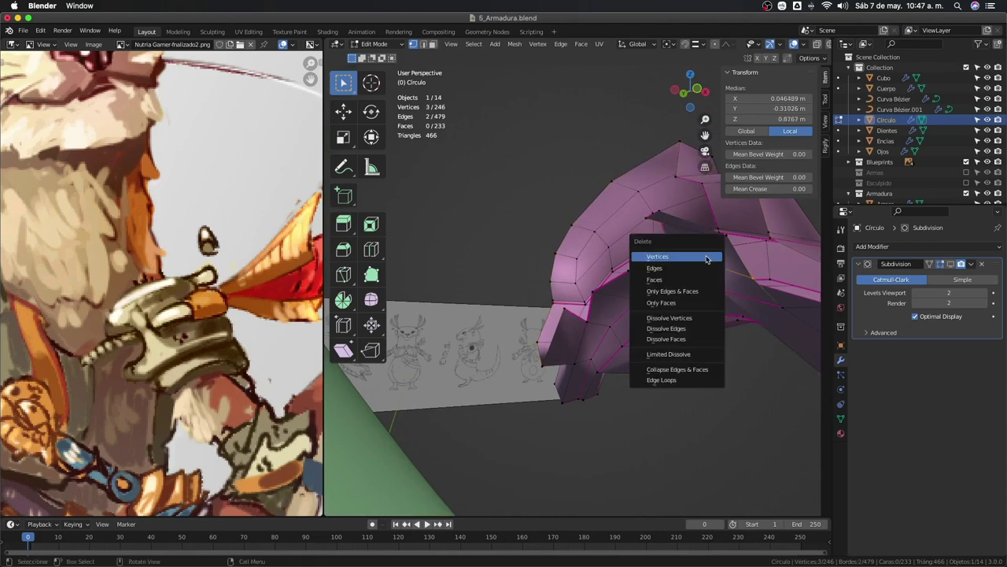
left_click(692, 260)
mouse_move(692, 260)
middle_mouse_down()
mouse_move(653, 175)
mouse_move(661, 181)
mouse_move(622, 221)
mouse_move(608, 252)
middle_mouse_up()
left_click(656, 158, "alt")
key("x")
left_click(653, 162)
Reveal the hidden half of the pad and turn on X-ray.
key("alt+h")
scroll(616, 227, "down", 2)
key("alt+z")
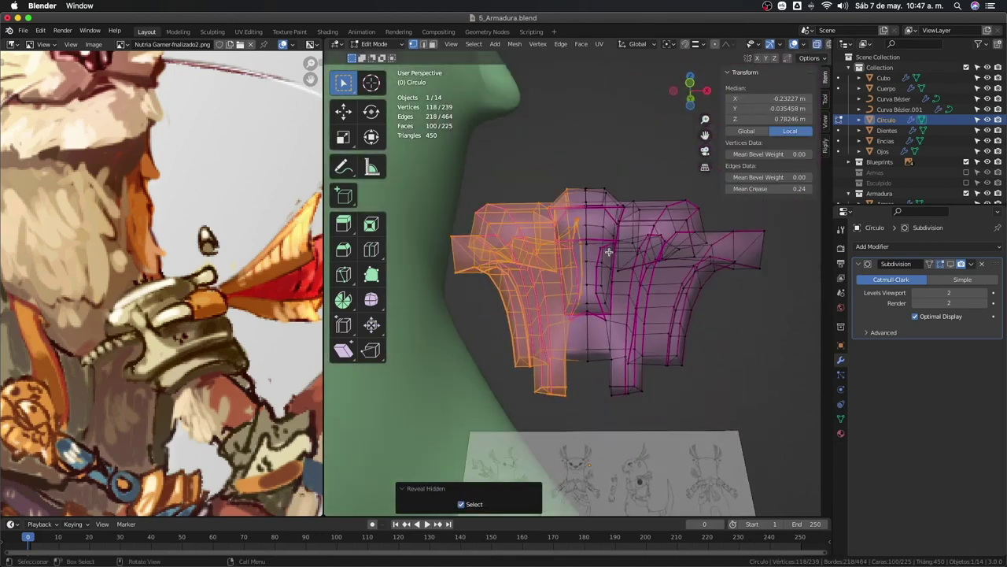
In front view, select one half of the pad and hide it.
key("KP_1")
left_click(588, 233)
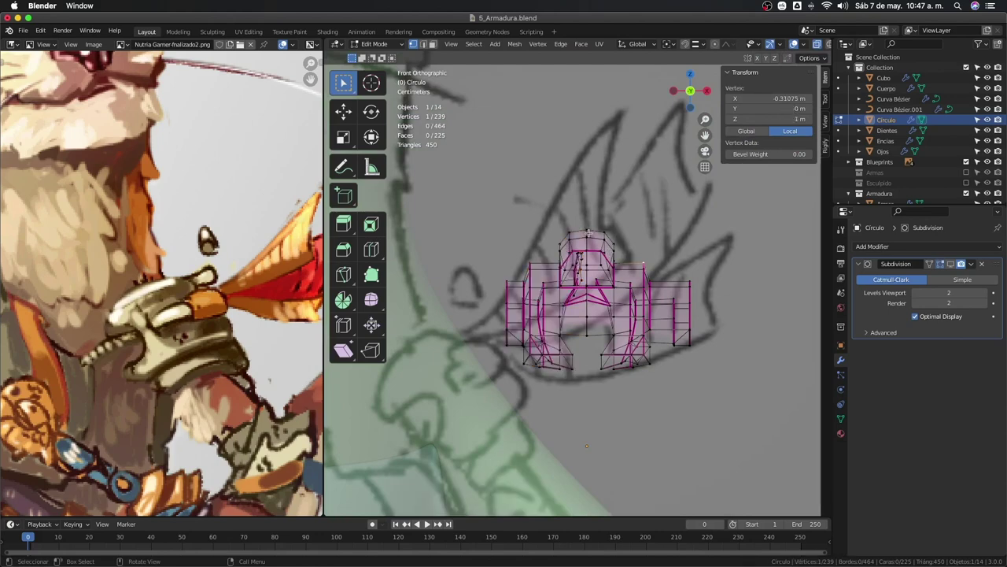
left_click_drag(725, 404, 725, 404)
scroll(669, 354, "up", 3)
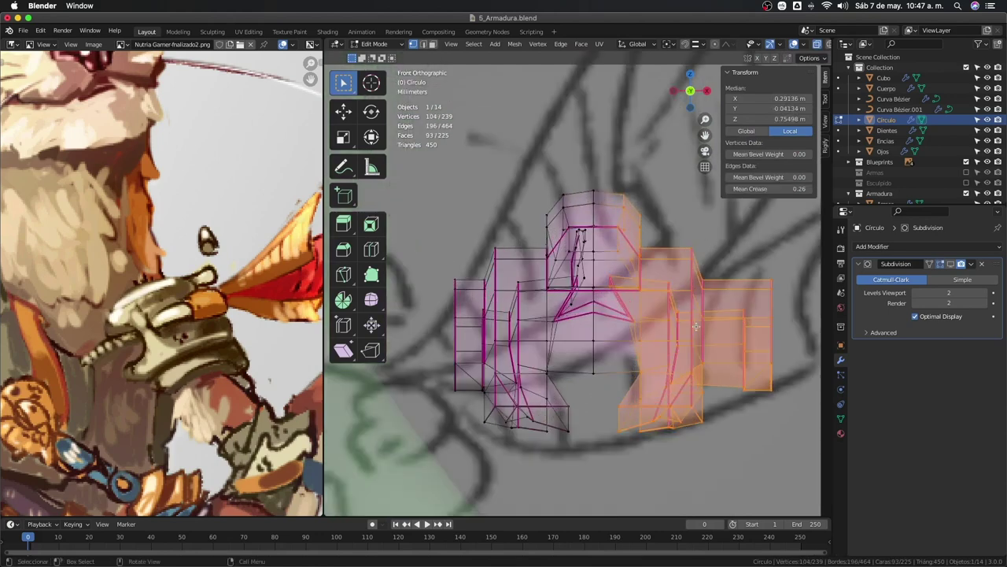
key("h")
mouse_move(668, 354)
middle_mouse_down()
mouse_move(564, 293)
mouse_move(559, 270)
middle_mouse_up()
Delete the leftover and stray vertices remaining on the ridge.
left_click(509, 295, "alt")
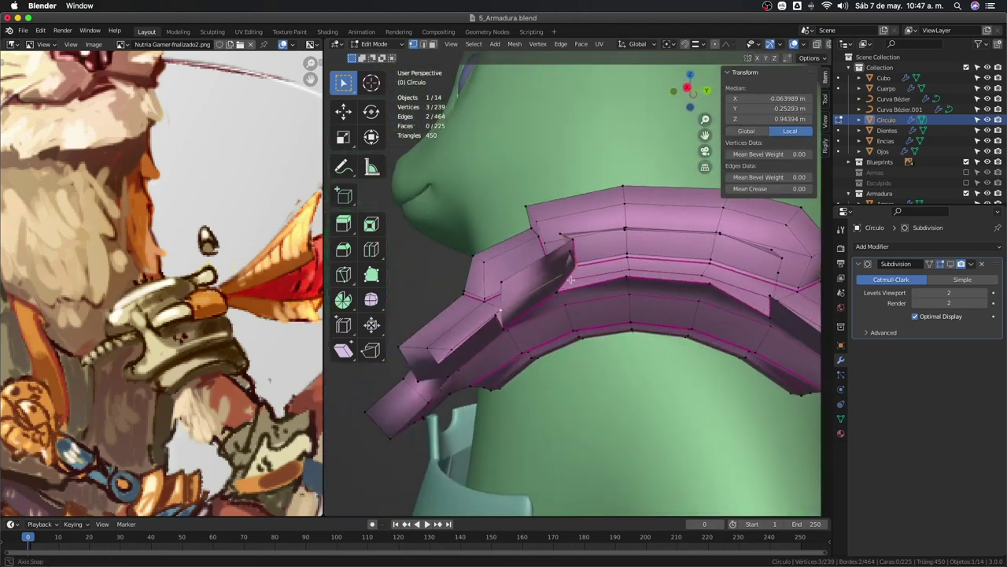
key("x")
left_click(558, 270)
left_click(559, 269)
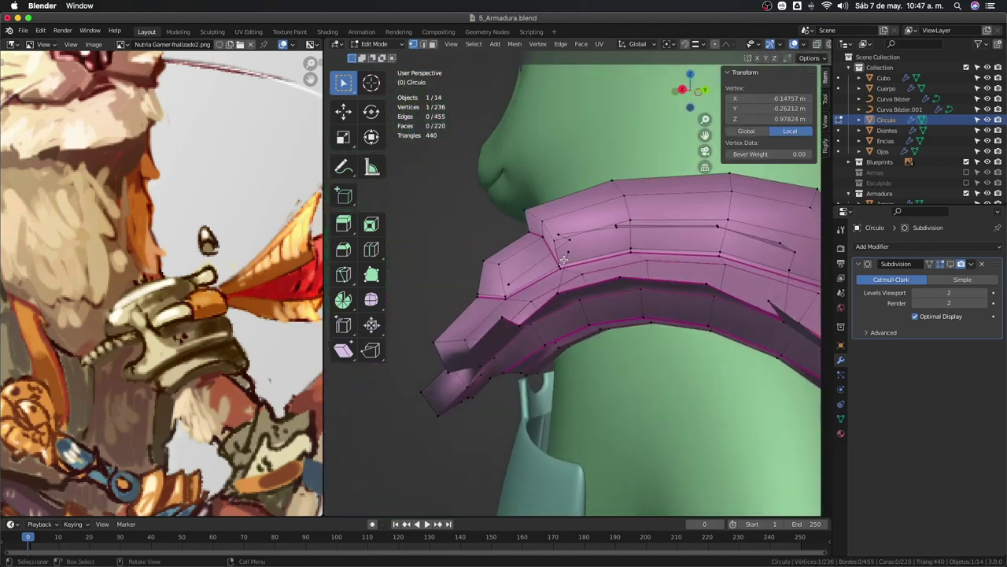
key("x")
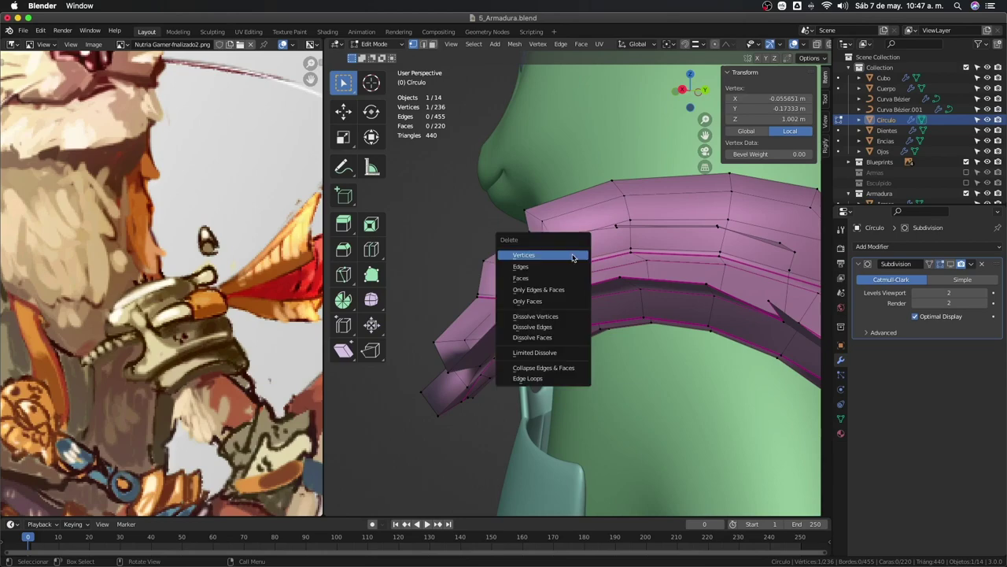
left_click(568, 257)
mouse_move(567, 257)
middle_mouse_down()
mouse_move(723, 277)
mouse_move(702, 229)
mouse_move(731, 222)
middle_mouse_up()
left_click(677, 243)
key("x")
left_click(697, 263)
Select the small loose ridge piece as linked geometry and delete it.
left_click(734, 220)
key("l")
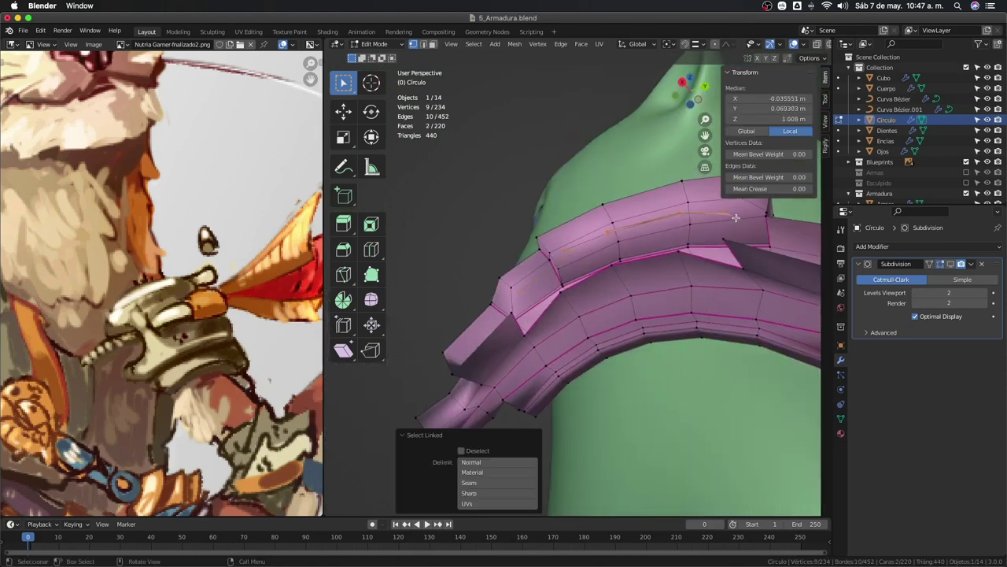
key("x")
left_click(736, 220)
Add a centered edge loop across the opening and join two of its vertices.
left_click(681, 247)
middle_click_drag(682, 247, 555, 259)
scroll(598, 260, "up", 3)
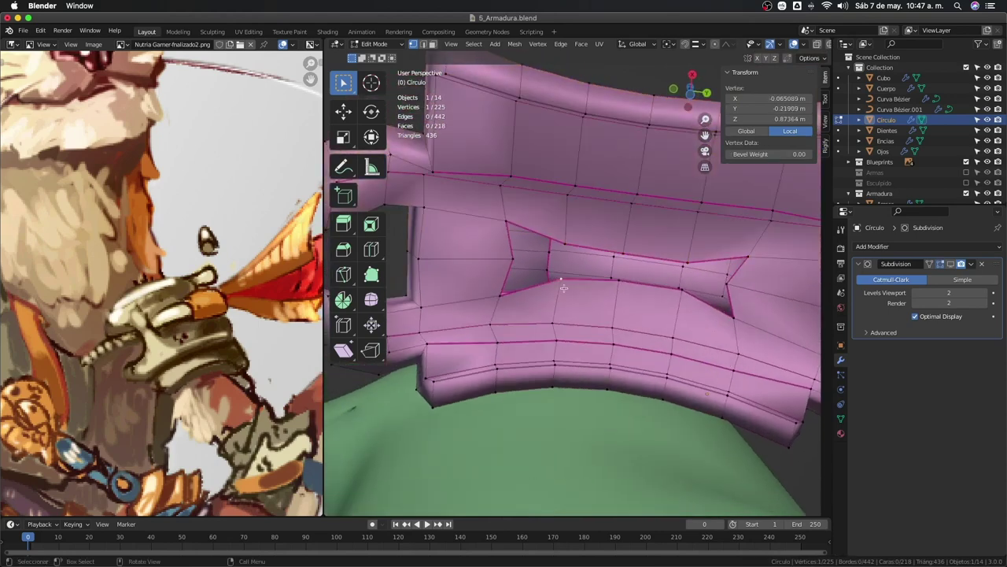
left_click(687, 281)
right_click(668, 281)
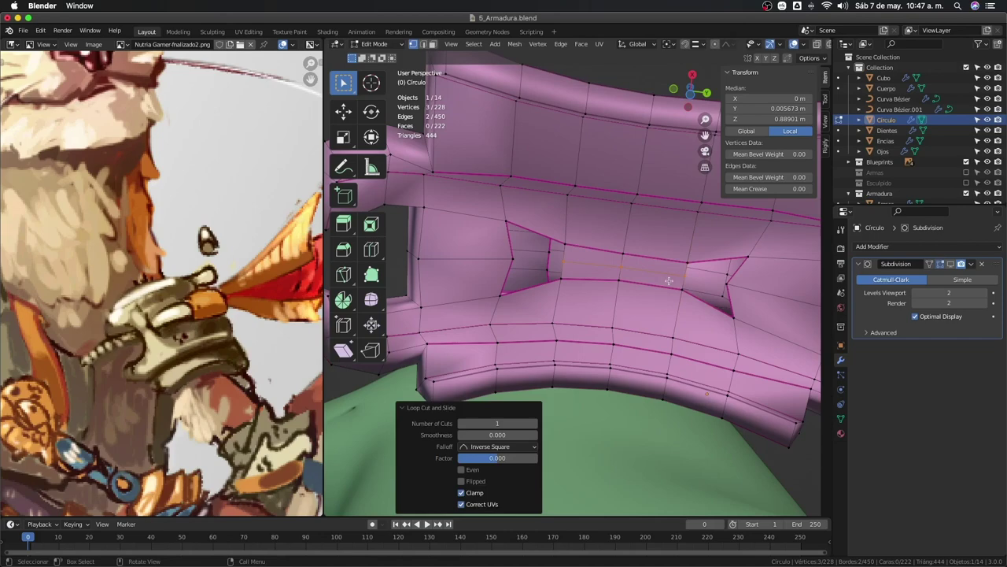
left_click(564, 243)
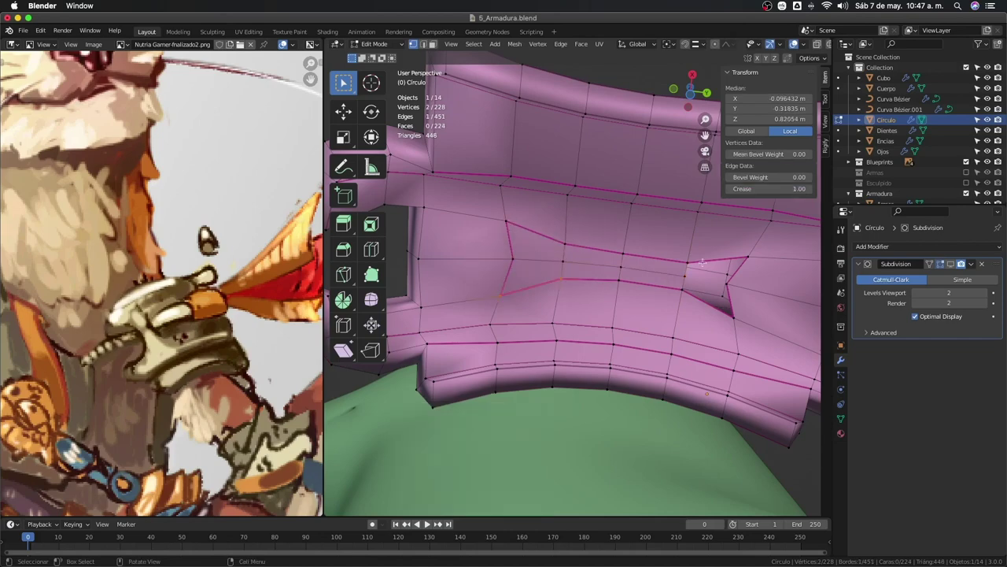
left_click(751, 256, "shift")
key("j")
Return to Object Mode and view the shoulder pad alone in local view.
scroll(751, 256, "down", 3)
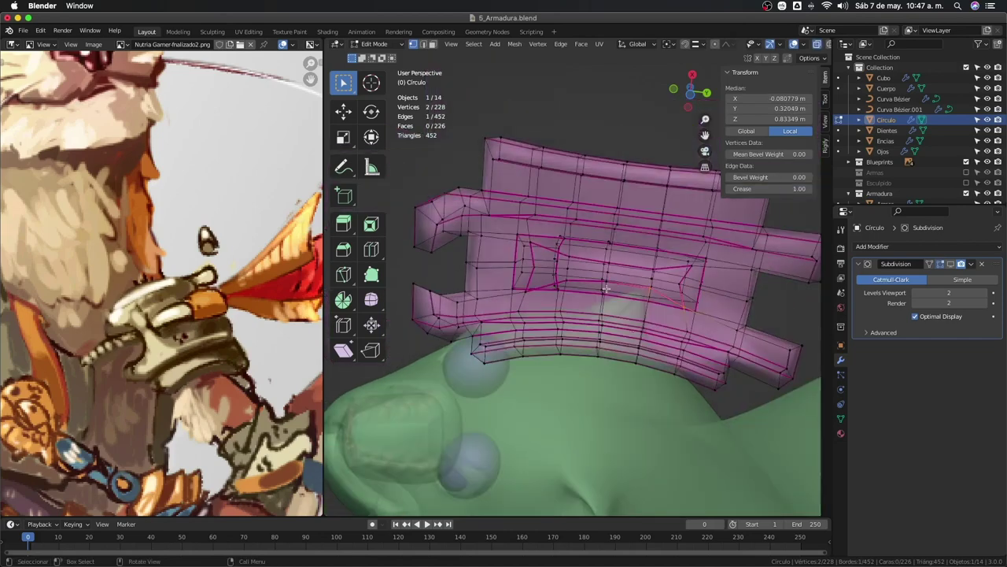
middle_click_drag(750, 256, 639, 375)
key("Tab")
key("KP_Divide")
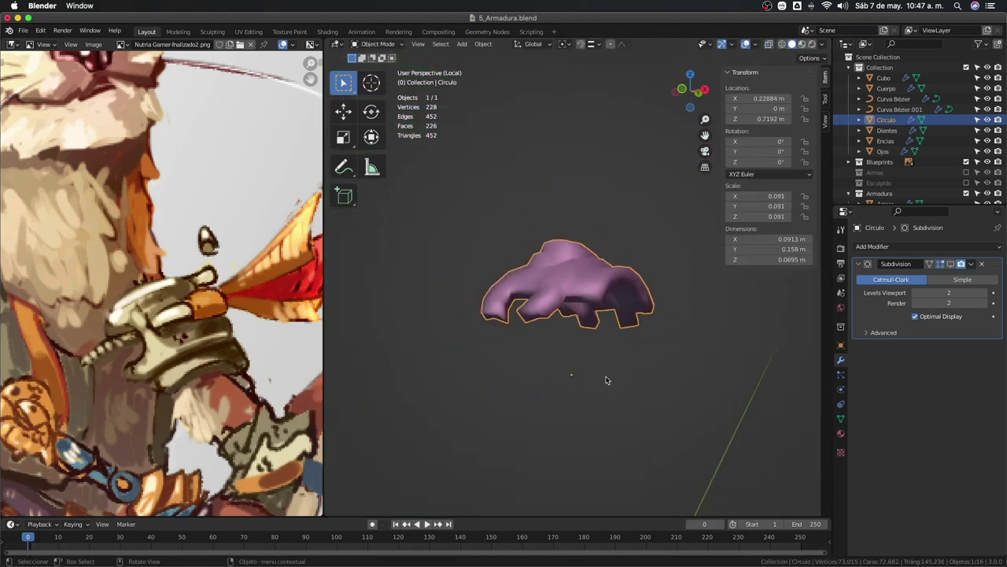
Show the smoothed subdivision and return to the full front view of the otter.
left_click(950, 265)
middle_click_drag(669, 360, 643, 356)
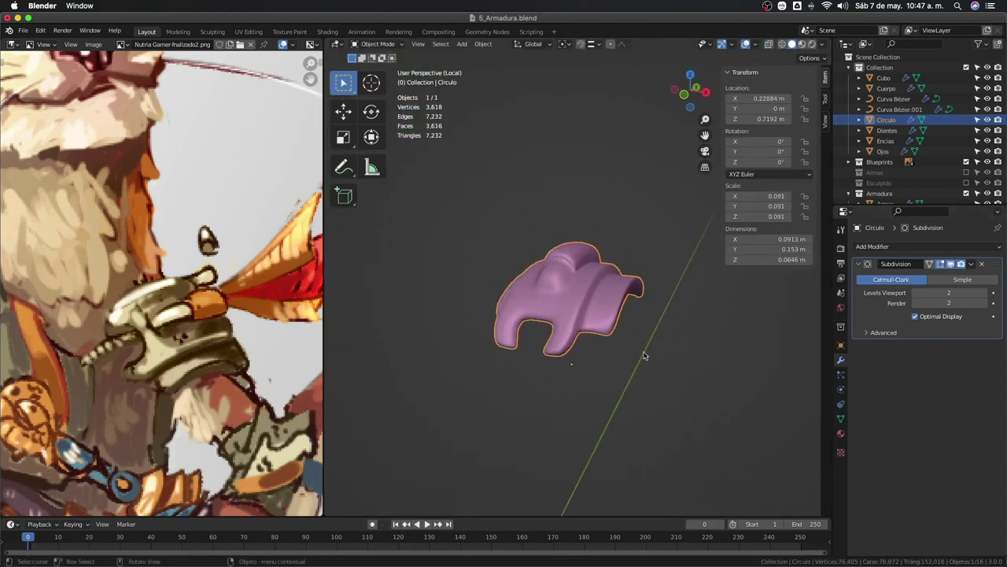
key("KP_1")
key("KP_Divide")
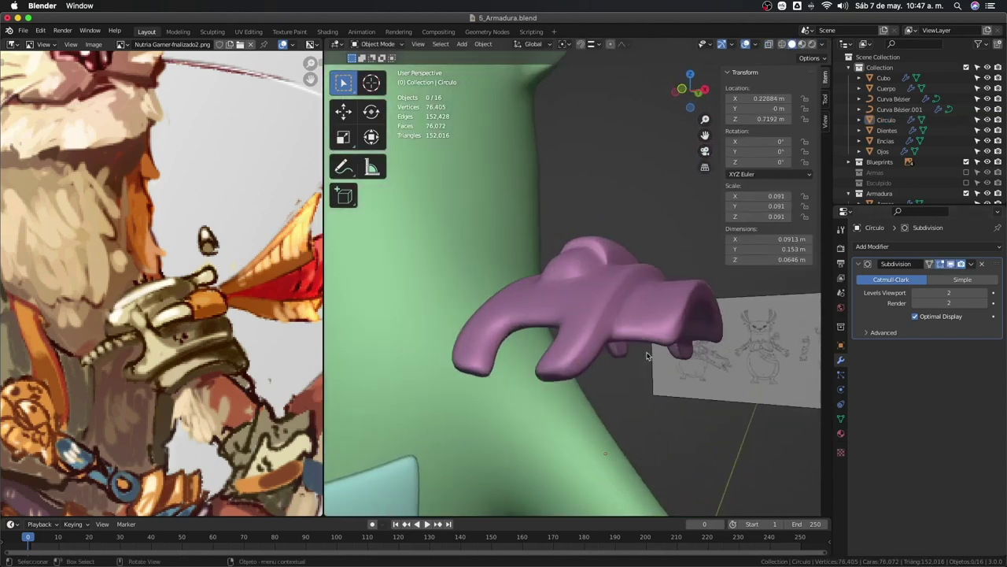
key("KP_1")
key("Tab")
key("Tab")
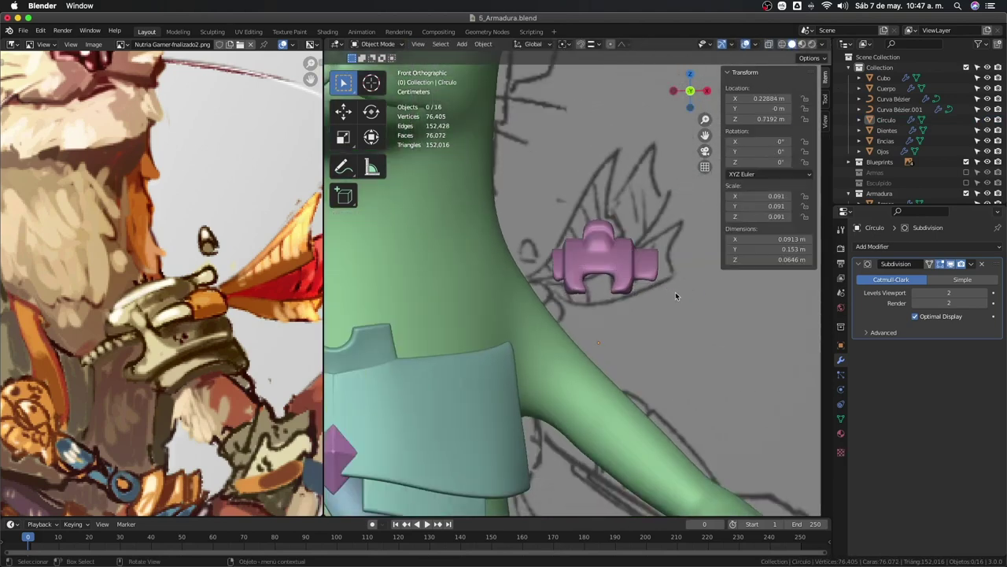
Tilt the shoulder pad and move it onto the otter's shoulder.
left_click(636, 264)
key("r")
left_click(724, 377)
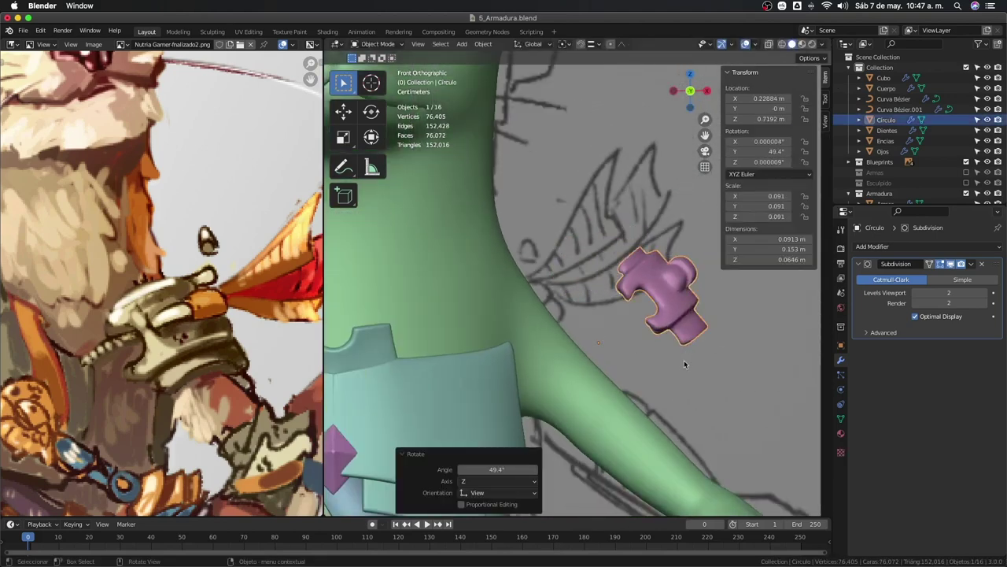
key("g")
left_click(589, 354)
key("r")
right_click(592, 358)
key("g")
left_click(592, 358)
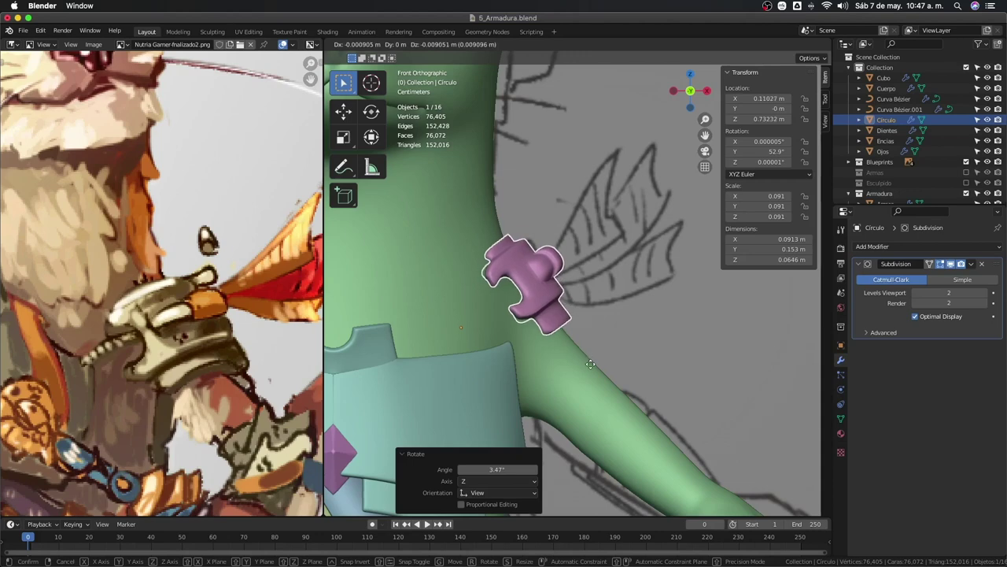
Adjust the pad's depth along Y, then give it a slight extra tilt and nudge.
mouse_move(591, 358)
middle_mouse_down()
mouse_move(566, 350)
mouse_move(663, 369)
middle_mouse_up()
key("g")
key("y")
left_click(558, 344)
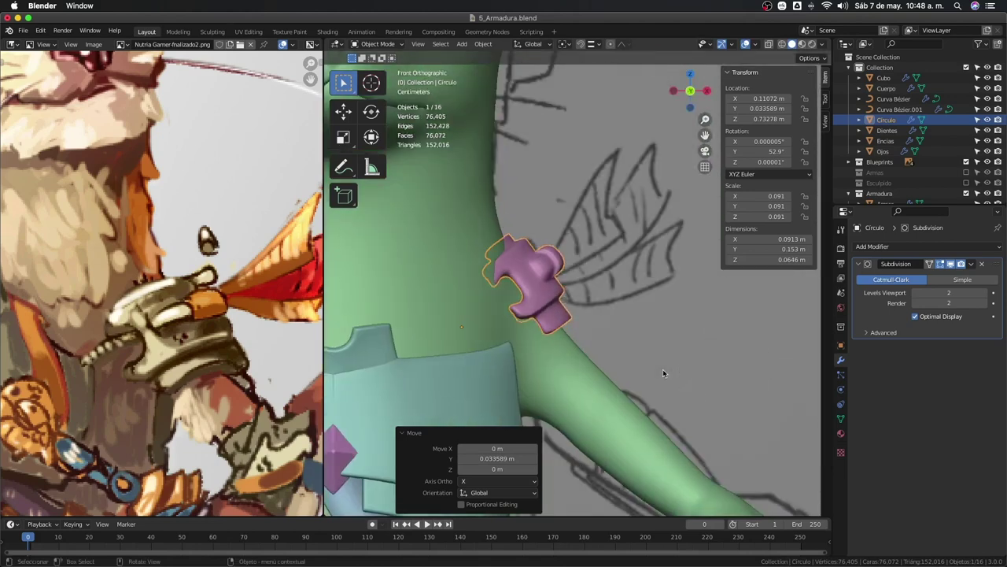
key("g")
key("r")
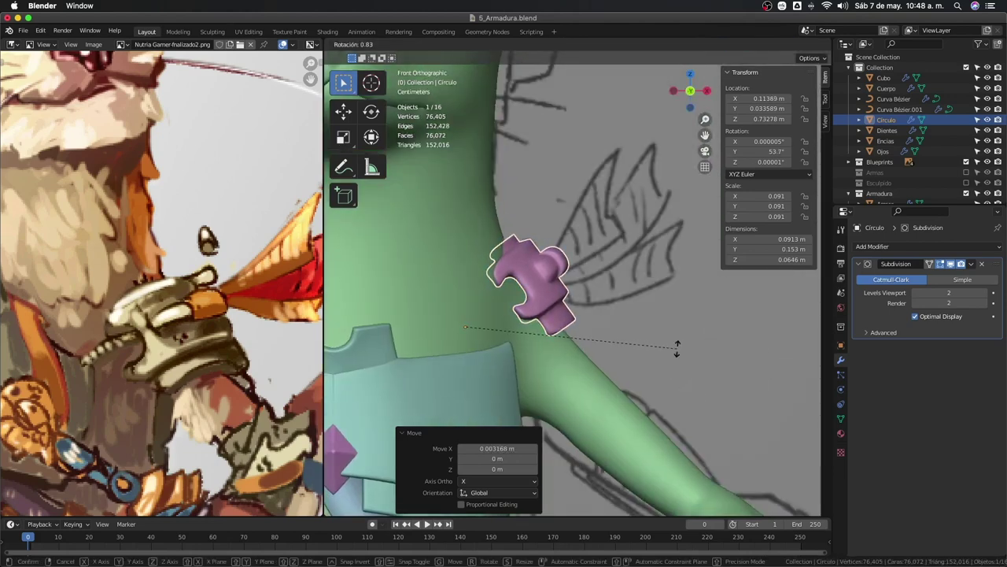
left_click(676, 351)
key("g")
left_click(680, 357)
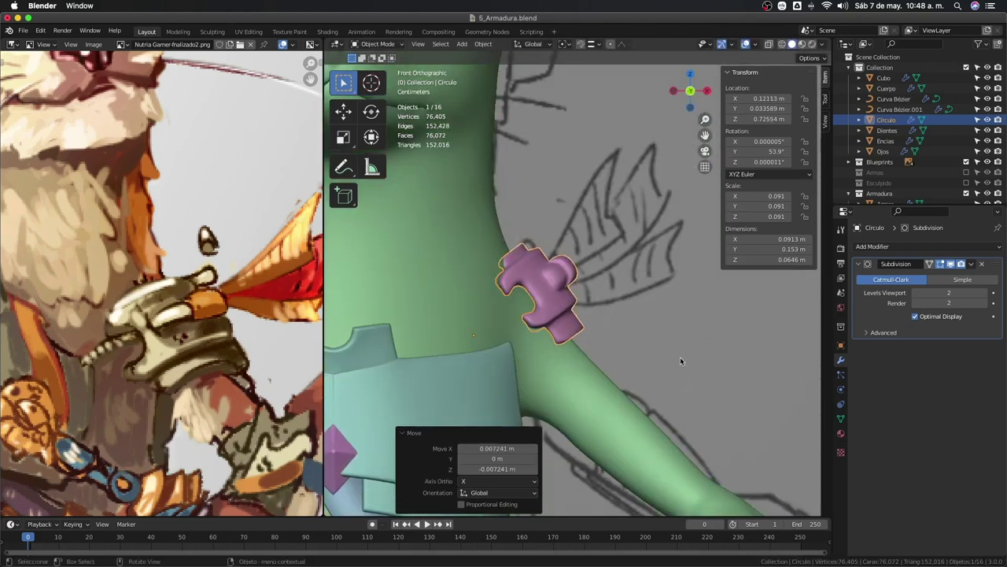
Make a small depth adjustment to the pad, deselect it, and inspect the otter from below.
mouse_move(680, 357)
middle_mouse_down()
mouse_move(525, 330)
mouse_move(528, 288)
mouse_move(510, 299)
mouse_move(506, 383)
mouse_move(485, 409)
mouse_move(468, 387)
mouse_move(472, 425)
mouse_move(598, 299)
mouse_move(633, 240)
mouse_move(645, 255)
mouse_move(645, 348)
middle_mouse_up()
key("g")
left_click(643, 270)
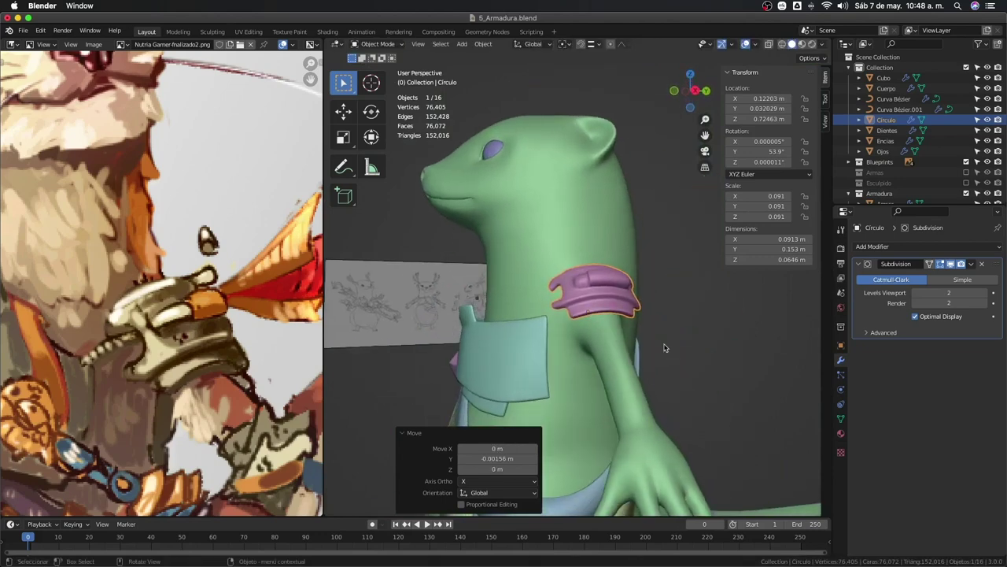
left_click(658, 348)
mouse_move(538, 321)
middle_mouse_down()
mouse_move(567, 330)
mouse_move(594, 319)
mouse_move(560, 286)
mouse_move(574, 303)
middle_mouse_up()
scroll(575, 303, "up", 3)
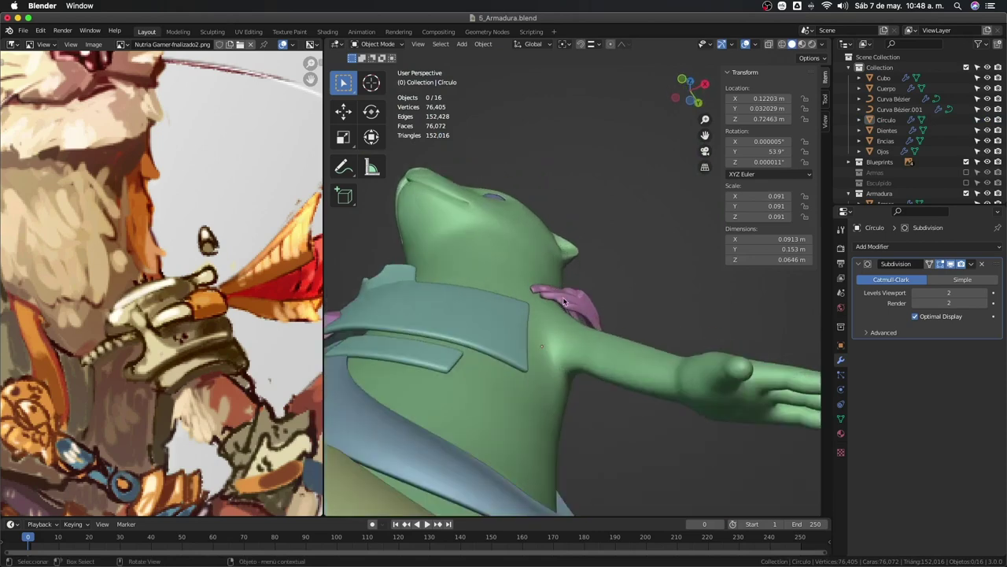
scroll(591, 317, "up", 2)
In front view, rotate the pad to a new angle and shift it slightly.
key("KP_1")
scroll(584, 308, "up", 1)
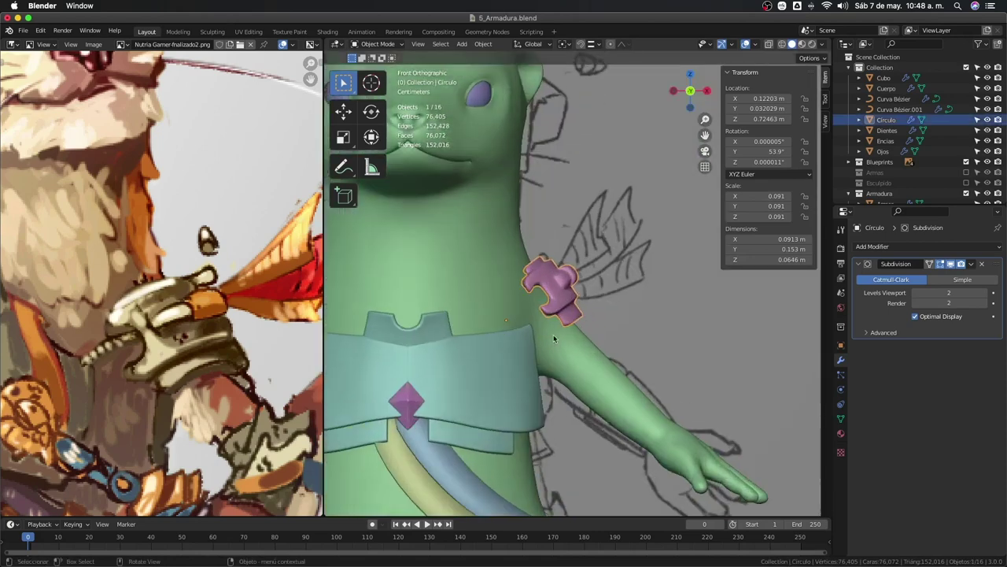
scroll(553, 334, "up", 3)
key("r")
left_click(601, 363)
key("g")
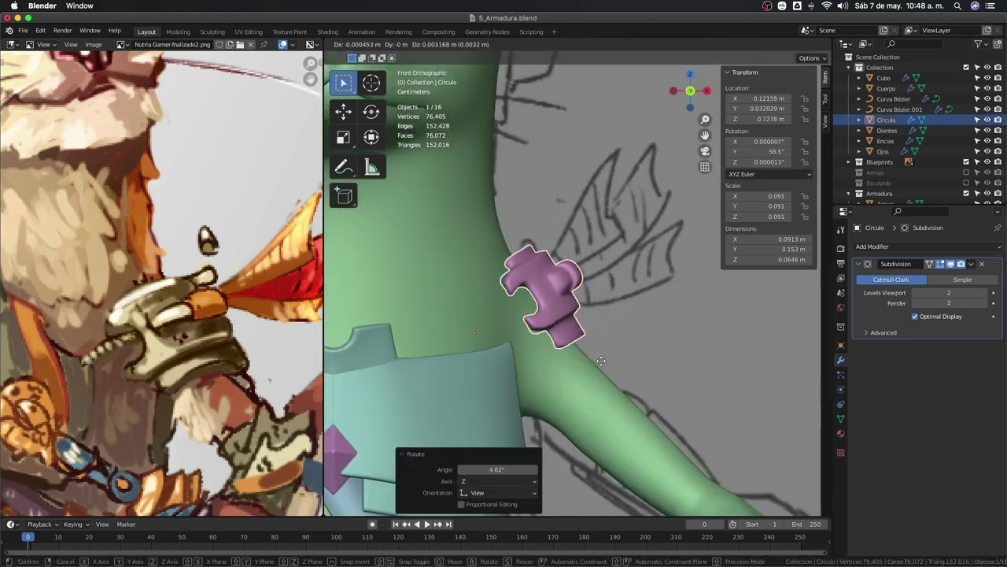
left_click(582, 347)
Select the purple shoulder piece in front view and isolate it in local view.
middle_click_drag(582, 346, 476, 340)
scroll(476, 341, "down", 5)
middle_click_drag(543, 354, 612, 367)
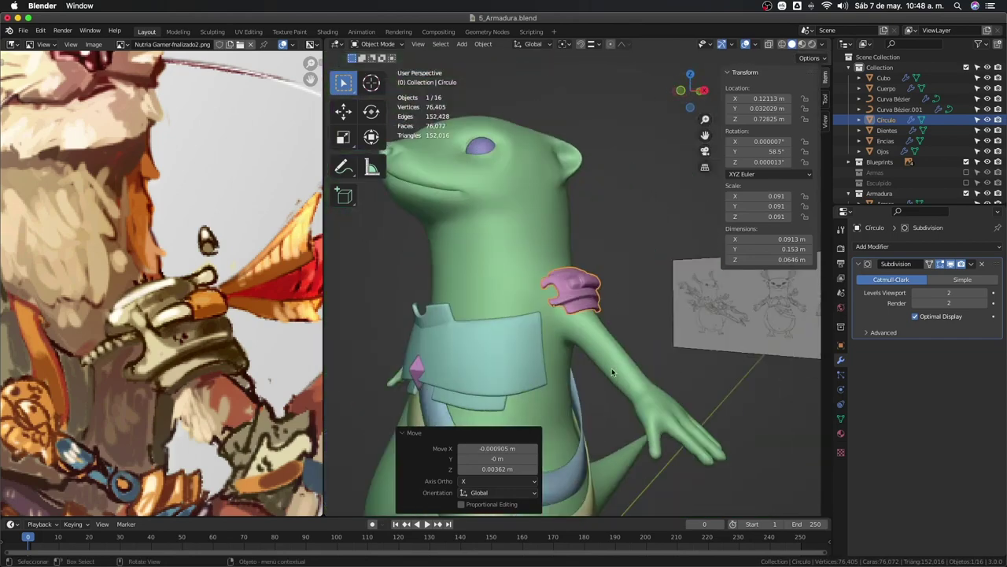
key("KP_1")
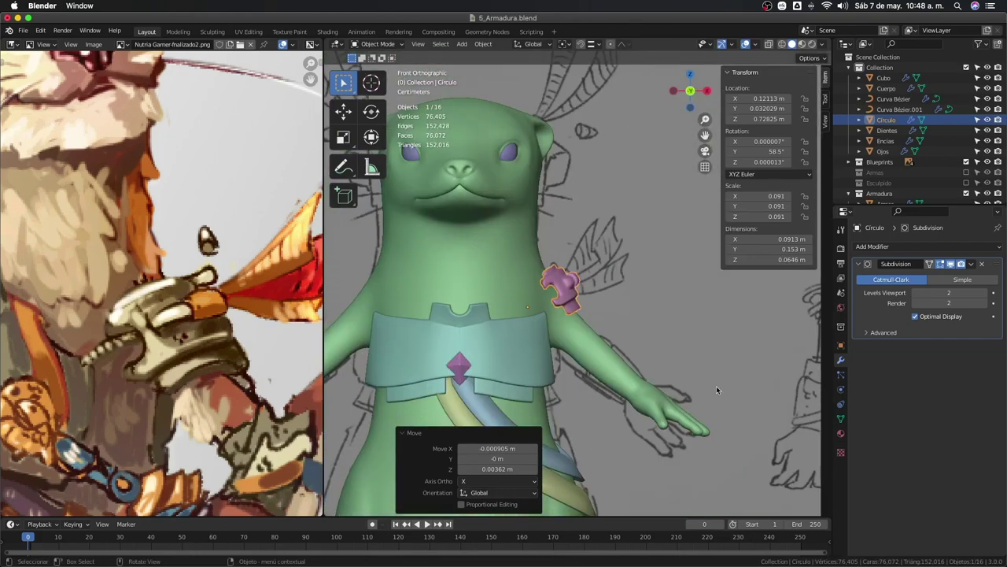
scroll(716, 389, "down", 3)
left_click(732, 354)
scroll(674, 332, "up", 3)
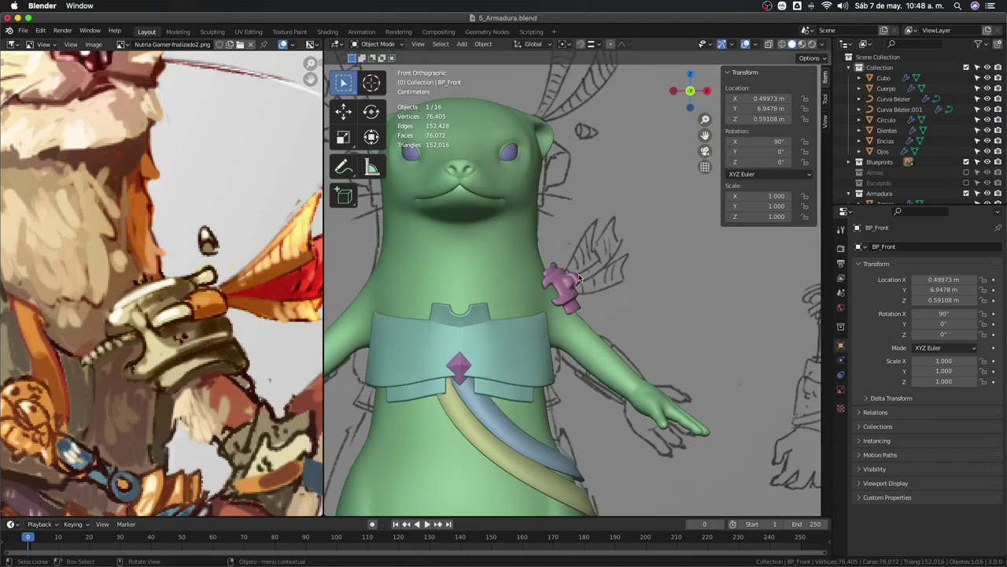
mouse_move(623, 318)
middle_mouse_down()
mouse_move(617, 307)
mouse_move(557, 292)
mouse_move(640, 310)
middle_mouse_up()
left_click(601, 288)
key("KP_1")
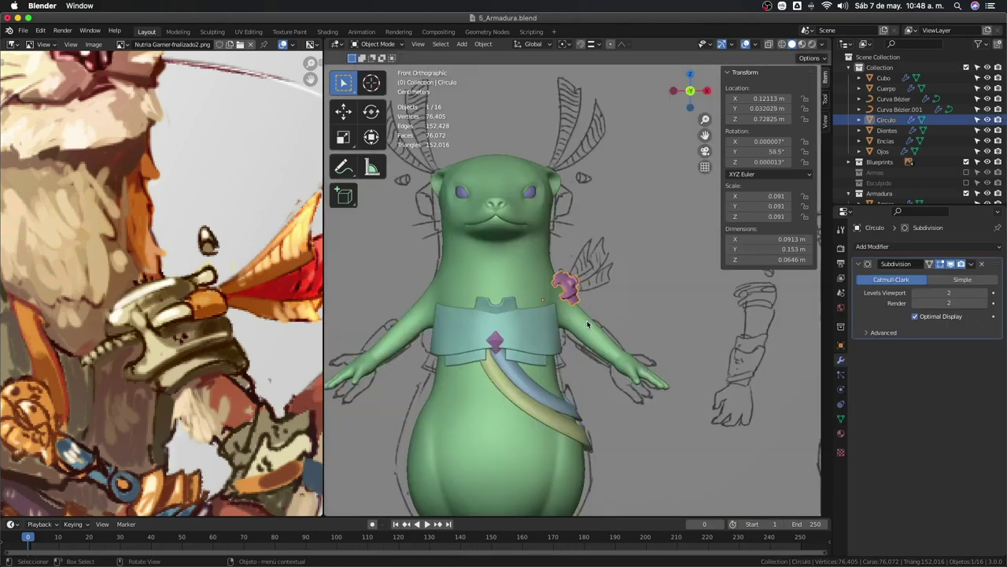
key("KP_1")
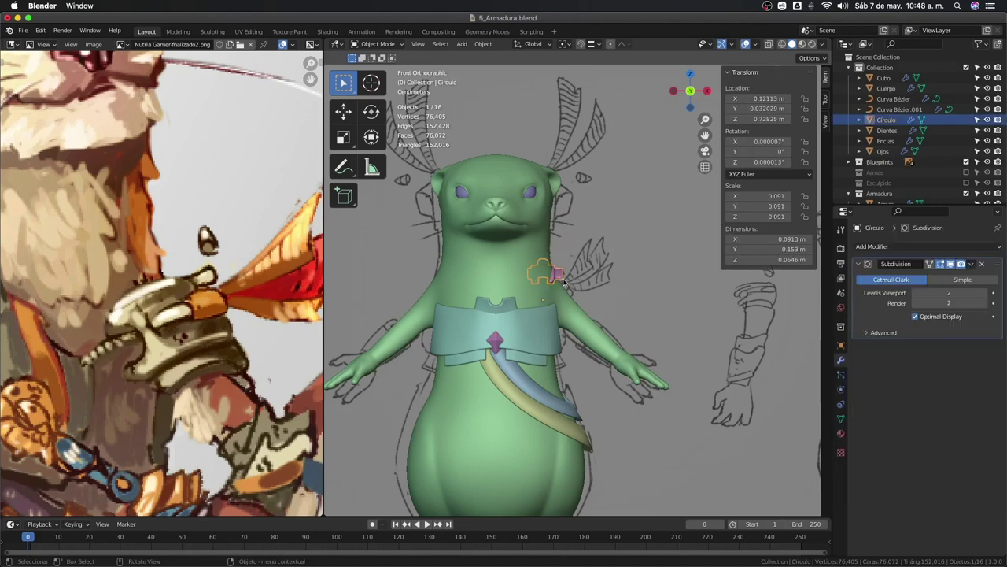
key("KP_Divide")
Enter Edit Mode on the shoulder piece and snap the 3D cursor to the selected vertex.
scroll(603, 294, "down", 2)
mouse_move(603, 293)
middle_mouse_down()
mouse_move(499, 386)
mouse_move(543, 361)
mouse_move(536, 311)
middle_mouse_up()
scroll(541, 350, "up", 3)
key("Tab")
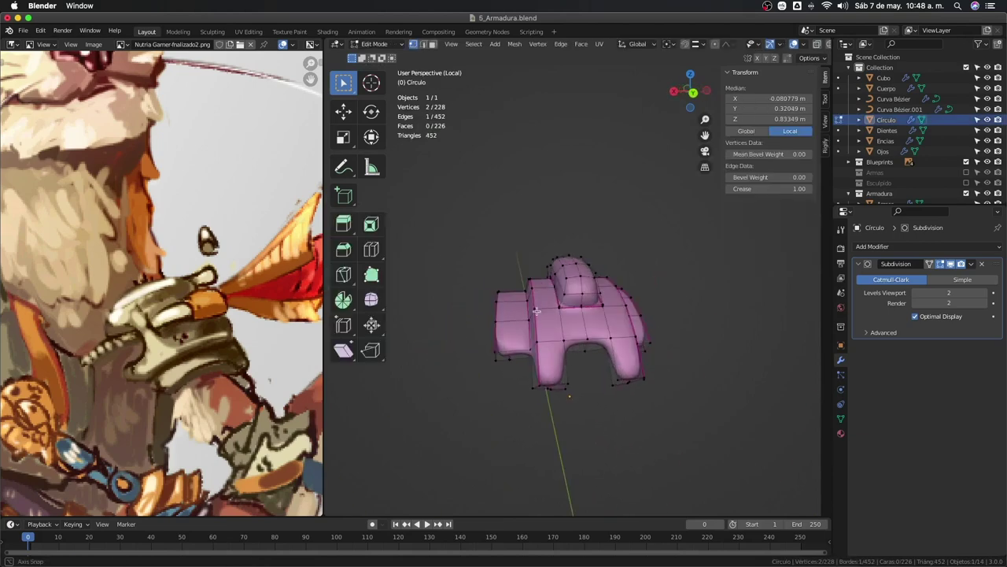
middle_click_drag(587, 282, 562, 314)
key("shift+s")
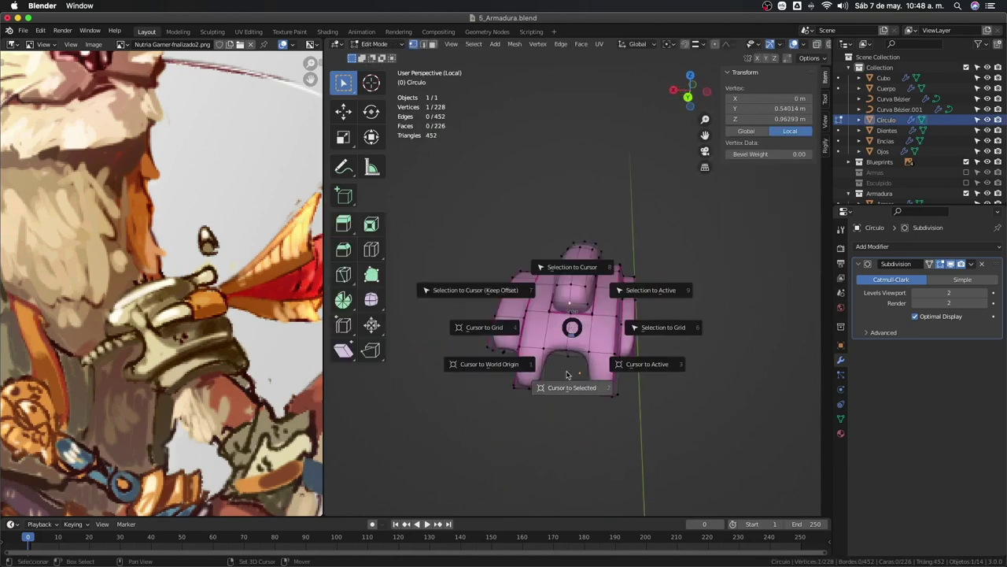
left_click(573, 389)
middle_click_drag(573, 388, 634, 411)
Add a plane at the 3D cursor on the top vertex and view it from the top.
key("shift+a")
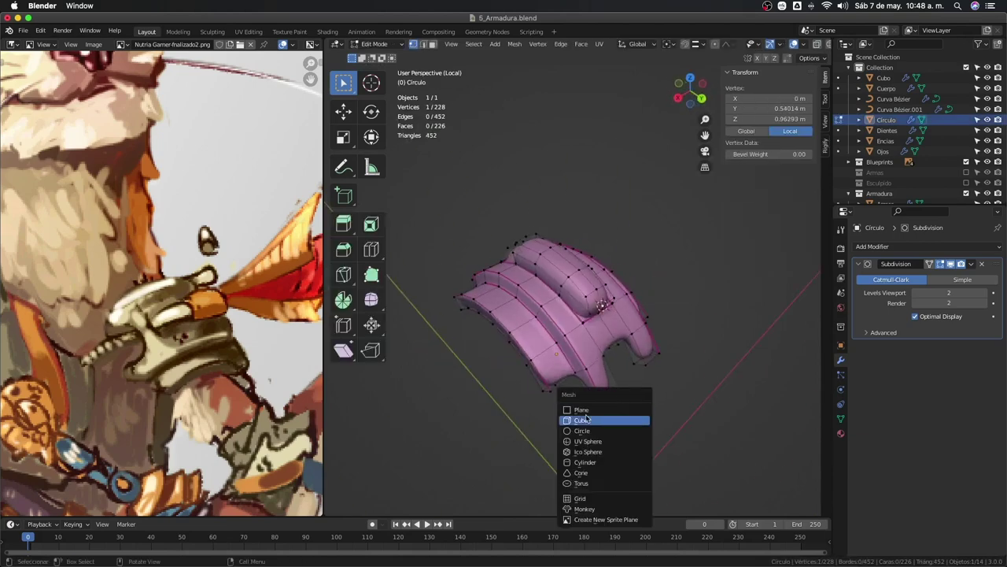
key("Escape")
key("shift+s")
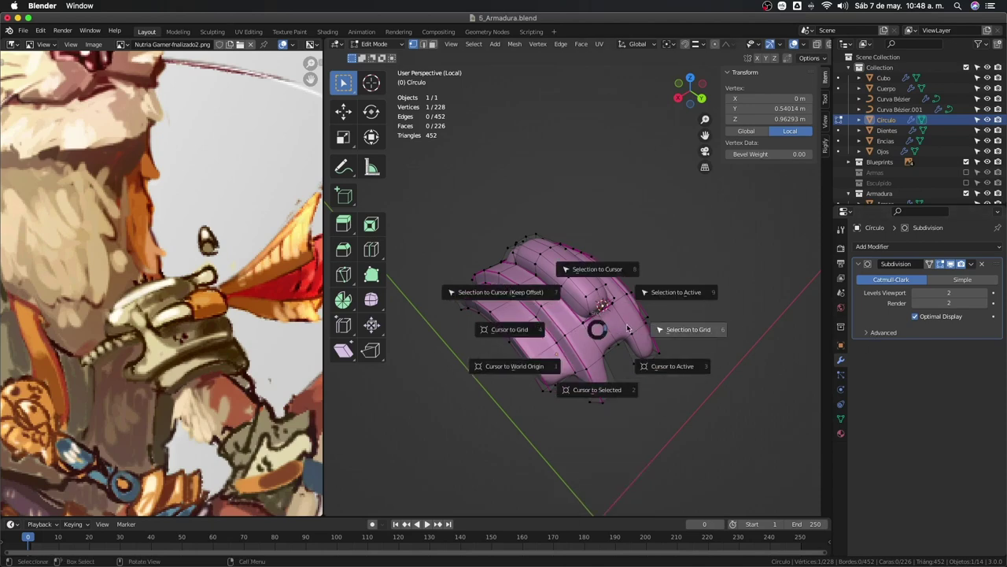
left_click(621, 346)
key("shift+a")
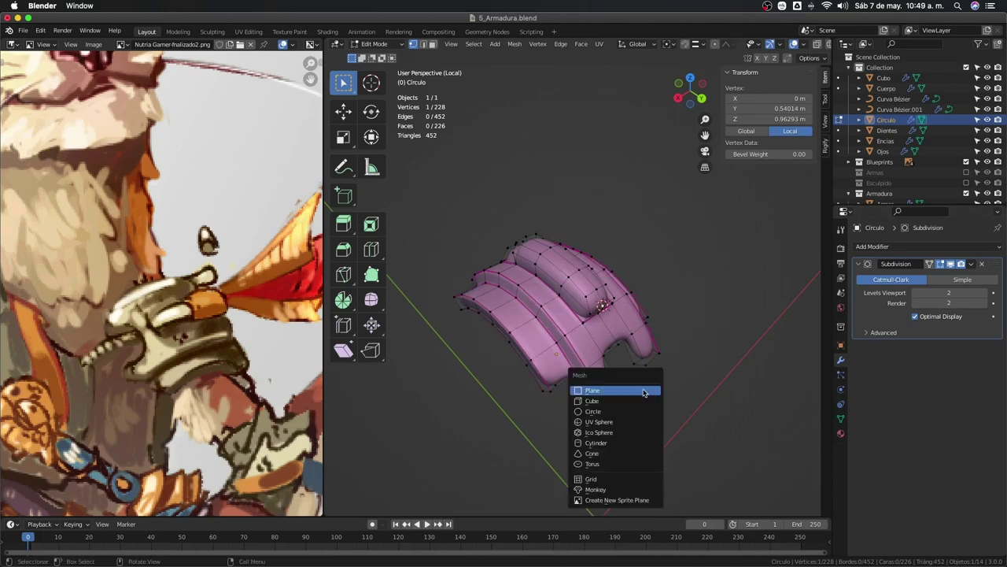
left_click(643, 391)
key("KP_7")
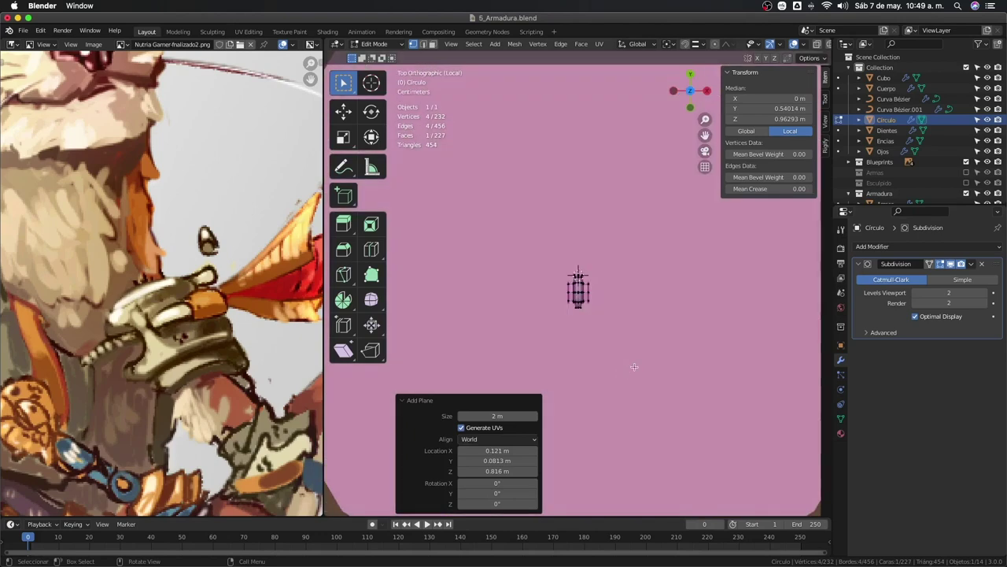
scroll(634, 365, "down", 4)
Separate the selected plane into its own object, Circulo.001.
key("p")
left_click(519, 341)
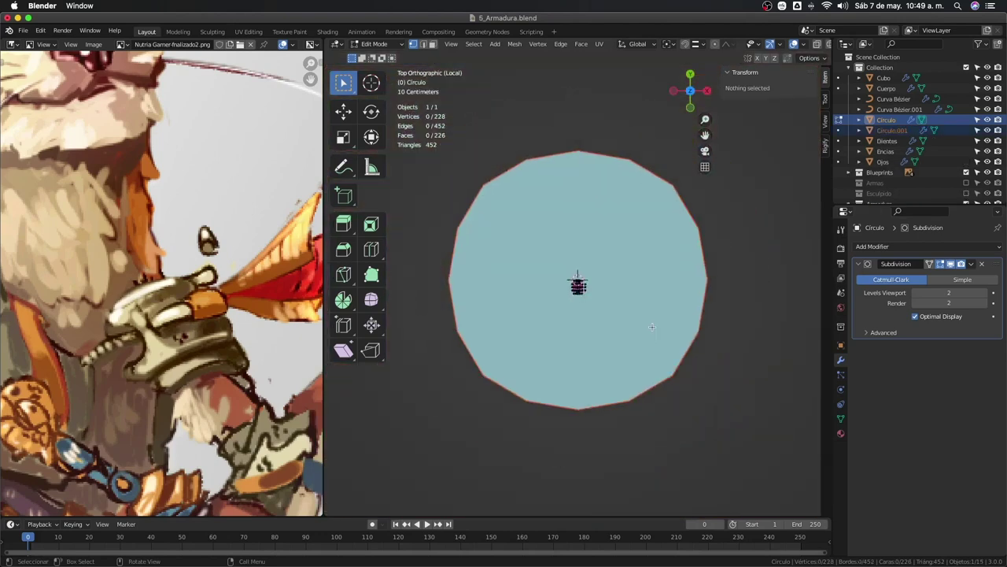
key("Tab")
left_click(645, 383)
scroll(694, 397, "up", 3)
Shrink Circulo.001 and remove its Subdivision modifier.
key("s")
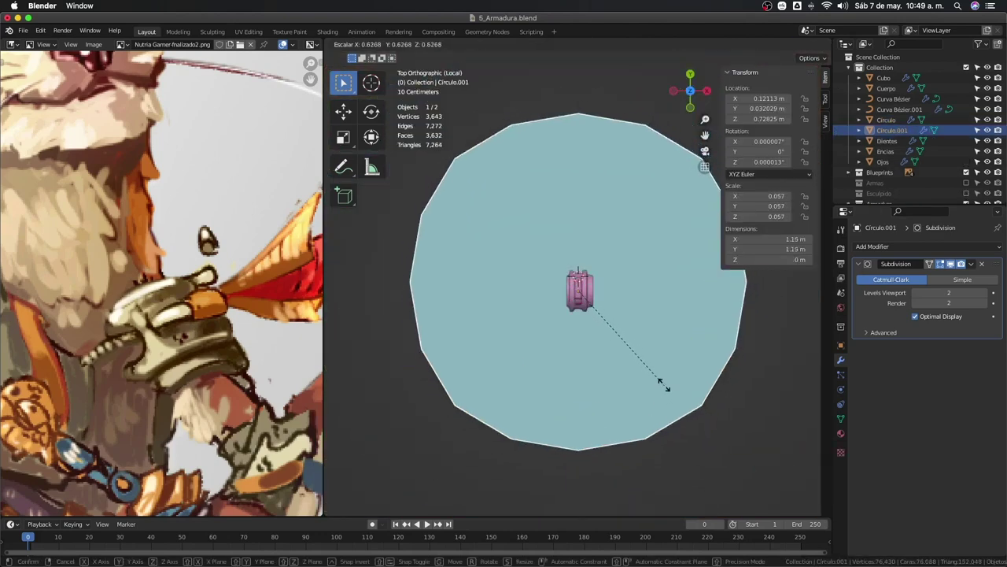
left_click(690, 382)
key("s")
left_click(630, 362)
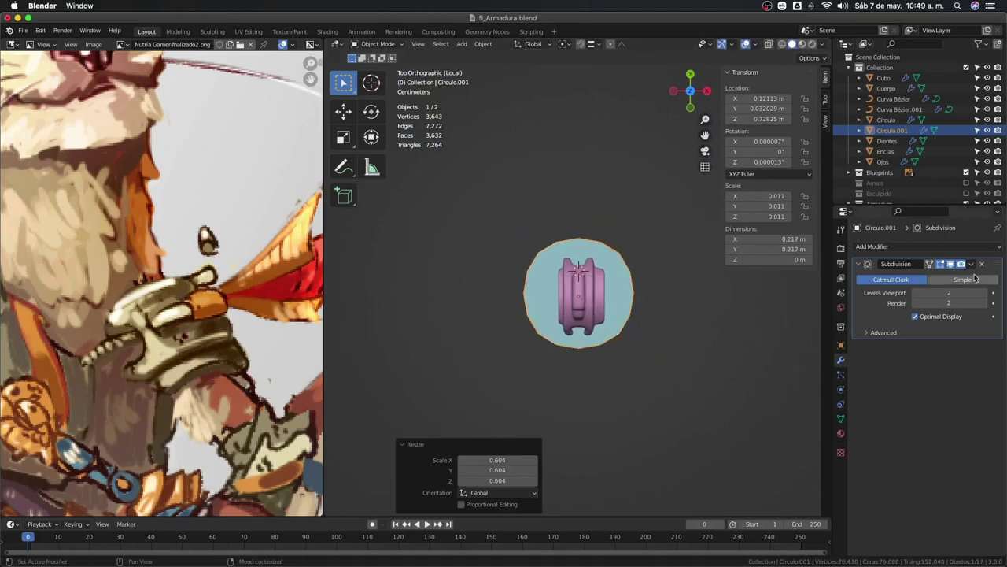
left_click(980, 265)
key("s")
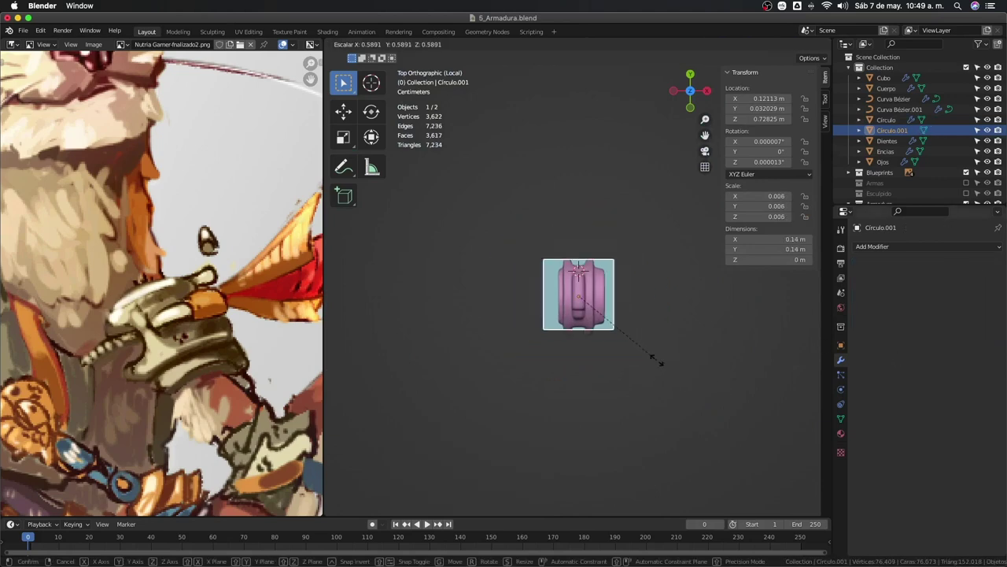
key("Escape")
In Edit Mode, narrow the plane along X, move it along Y, and resize it into a strip.
key("Tab")
key("a")
key("s")
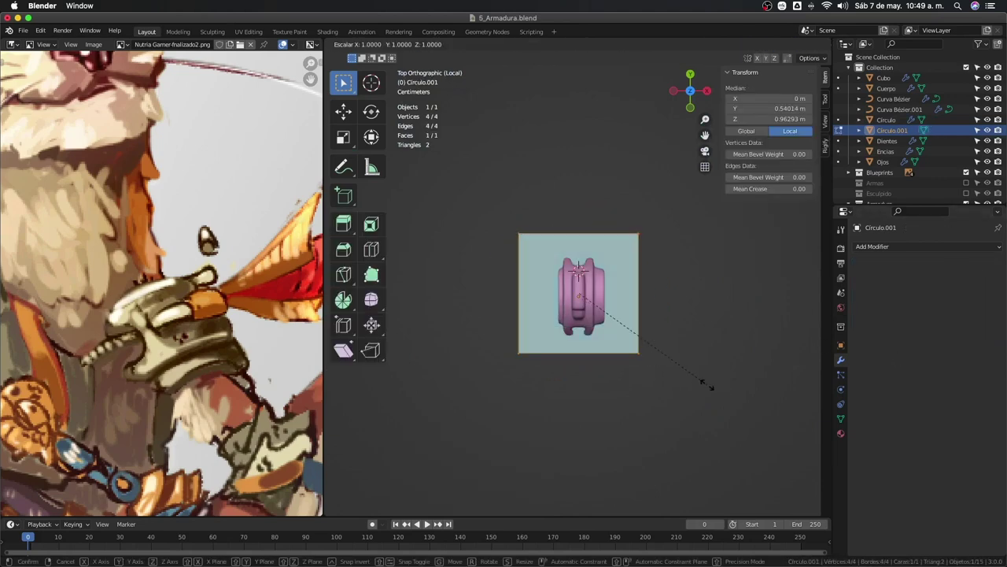
key("x")
left_click(585, 344)
key("g")
key("y")
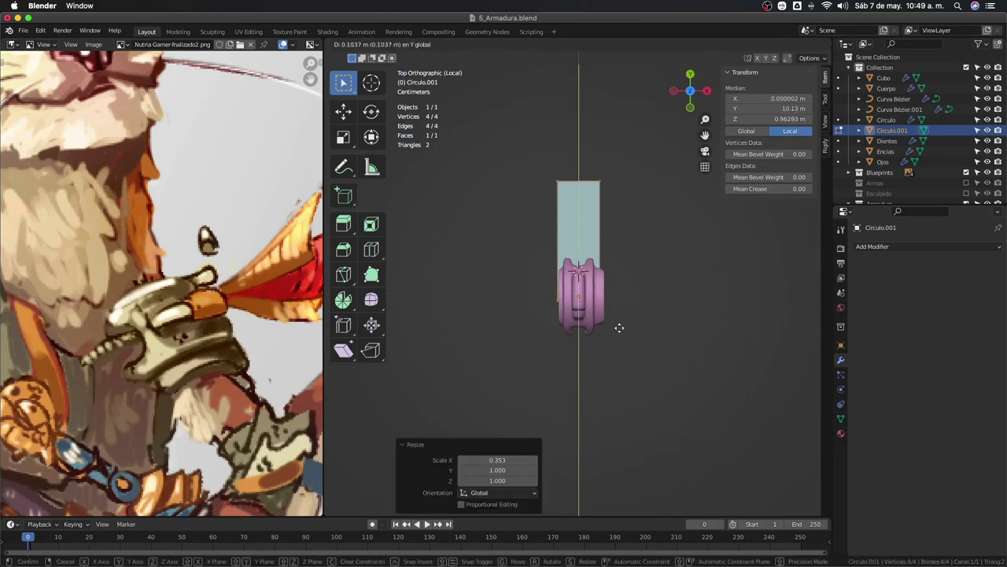
left_click(656, 344)
key("s")
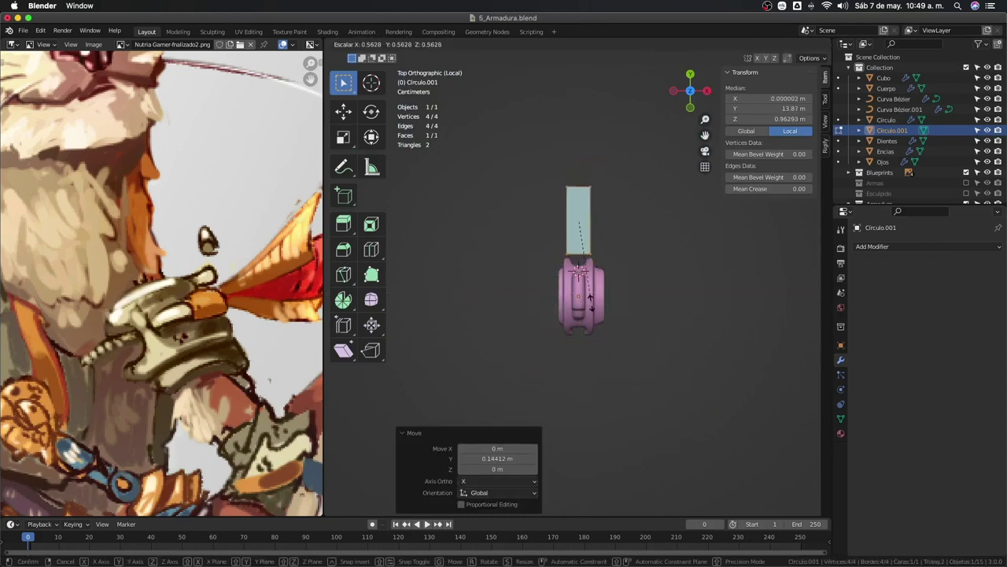
left_click(589, 299)
key("s")
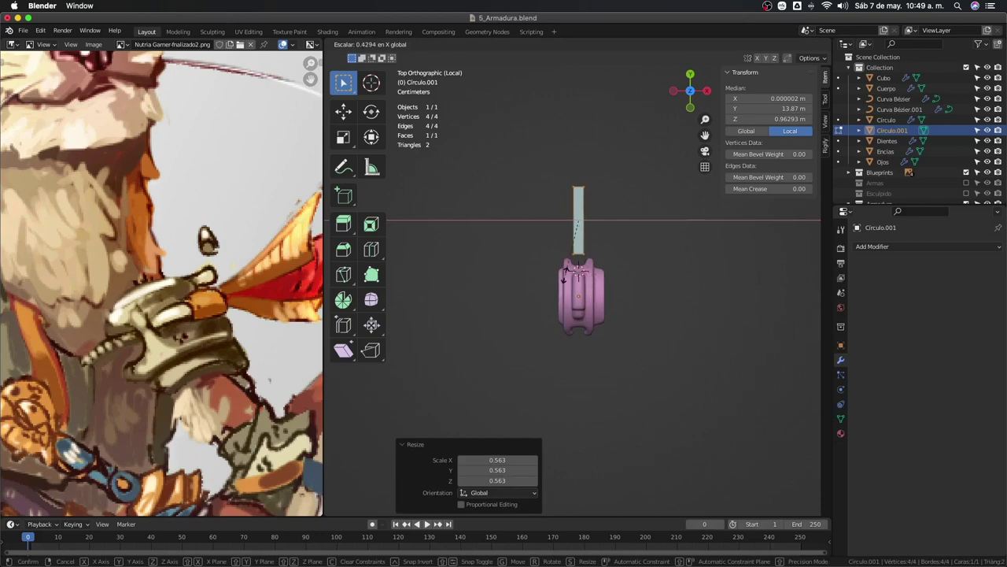
left_click(579, 274)
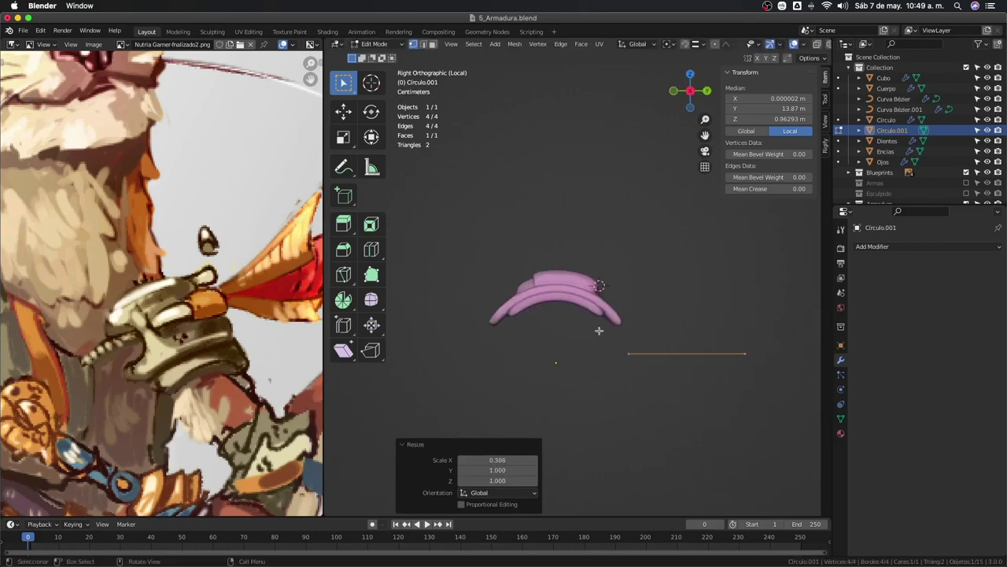
Position the strip beneath the shoulder piece, undo the last move, and return to Object Mode.
key("g")
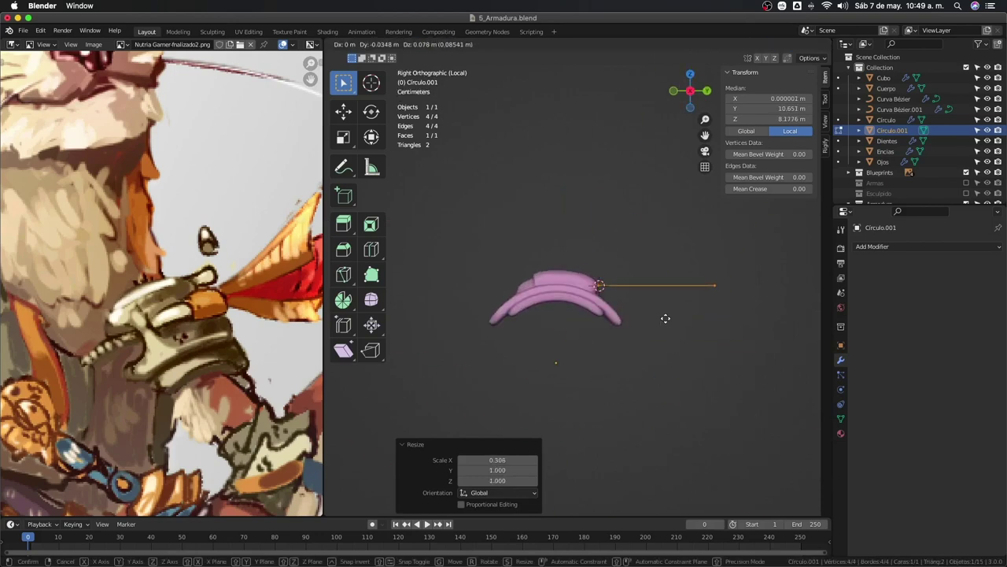
left_click(665, 318)
key("g")
key("Escape")
key("Tab")
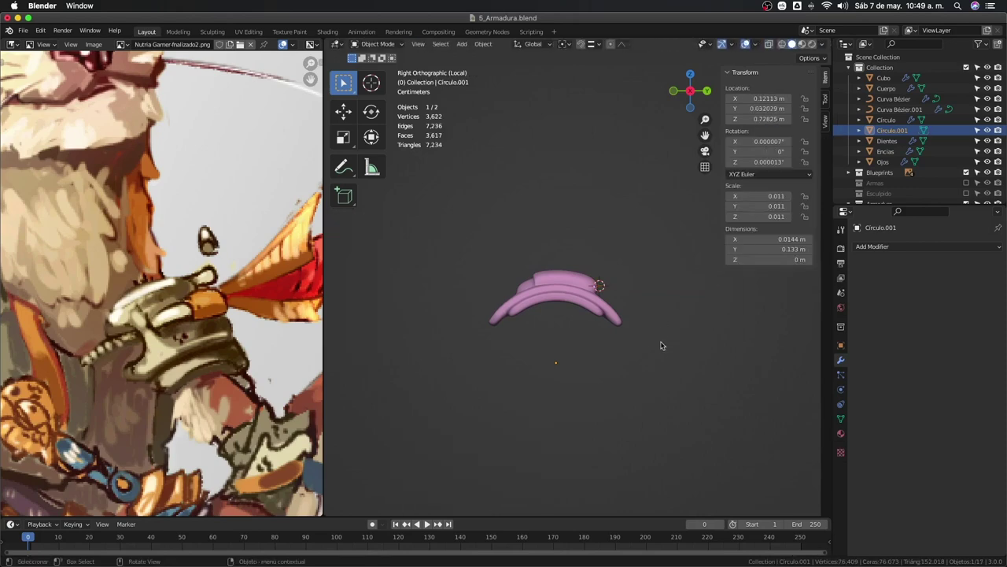
middle_click_drag(660, 355, 603, 400)
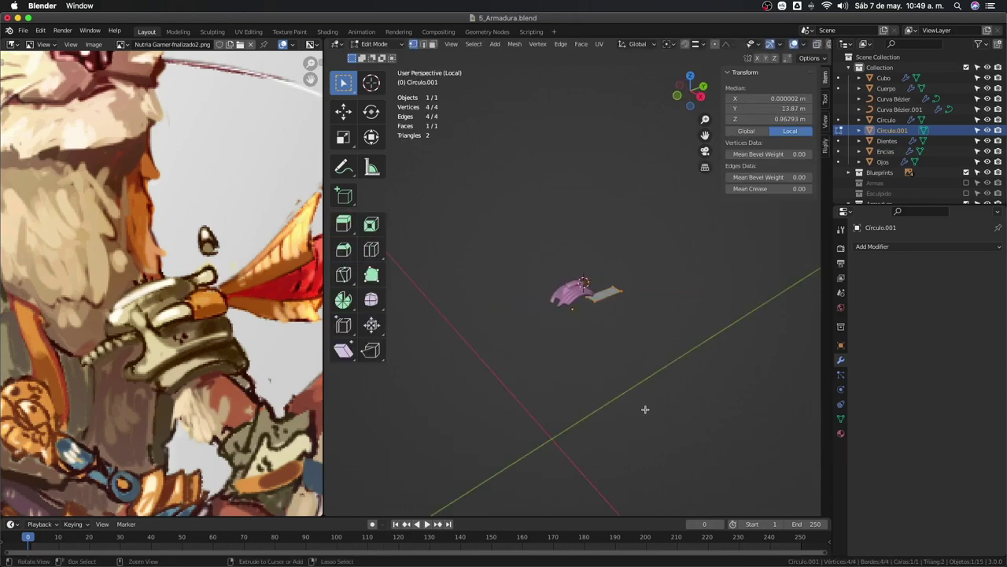
key("ctrl+z")
scroll(651, 403, "up", 2)
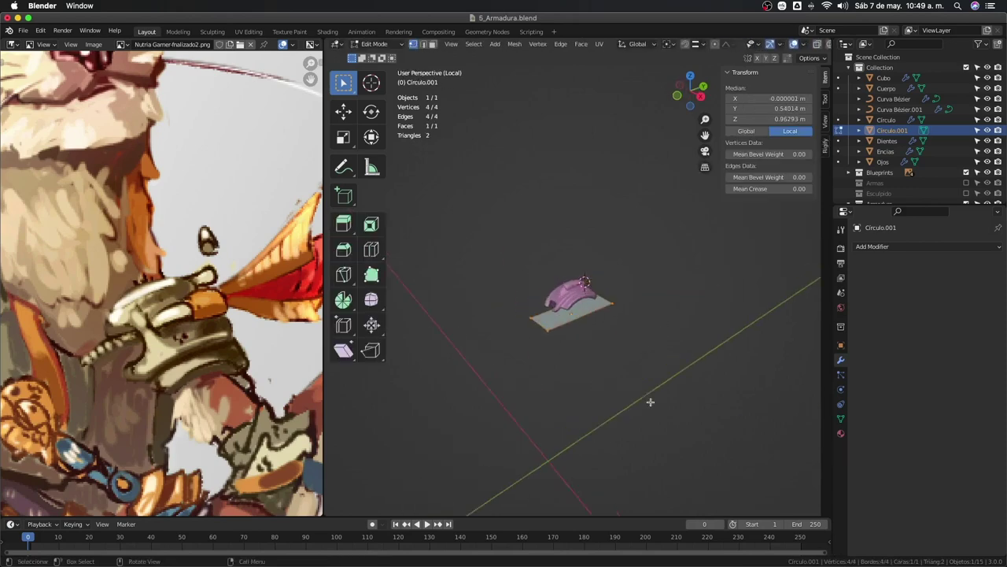
scroll(652, 402, "up", 1)
key("ctrl+shift+z")
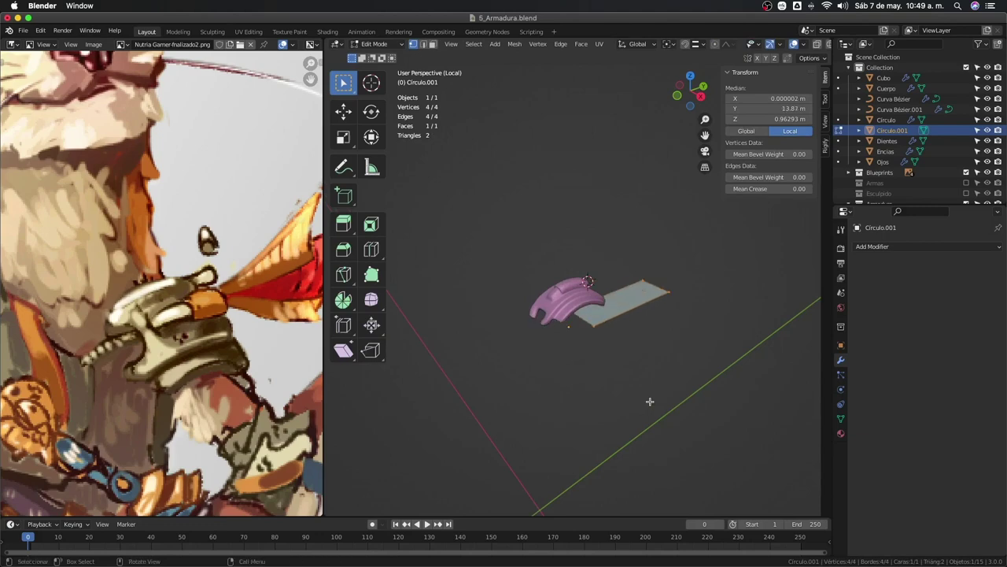
key("ctrl+z")
key("Tab")
middle_click_drag(650, 401, 613, 362)
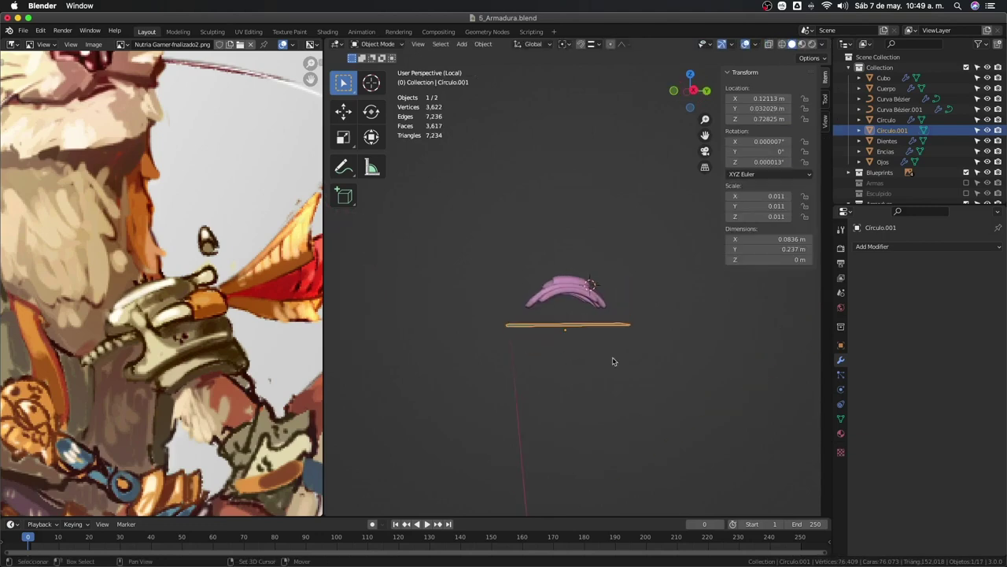
Set the strip's origin to its centre, snap it to the 3D cursor, and view from the top.
right_click(651, 391)
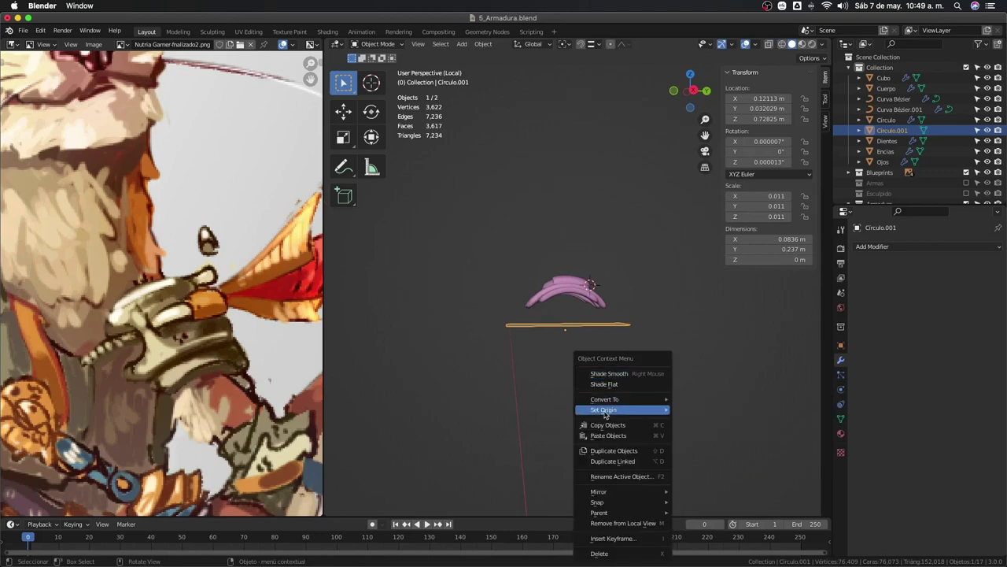
mouse_move(622, 410)
left_click(737, 423)
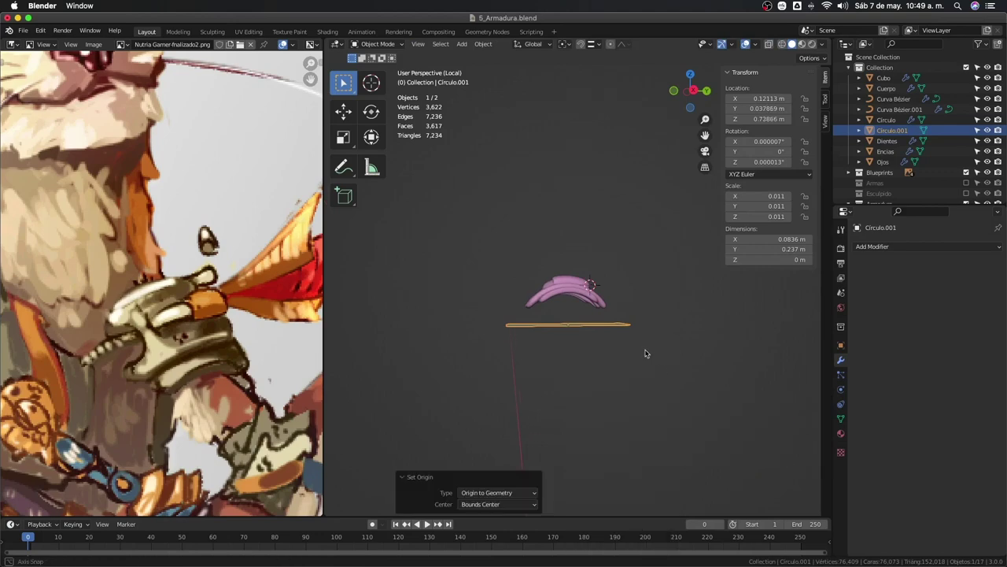
key("shift+s")
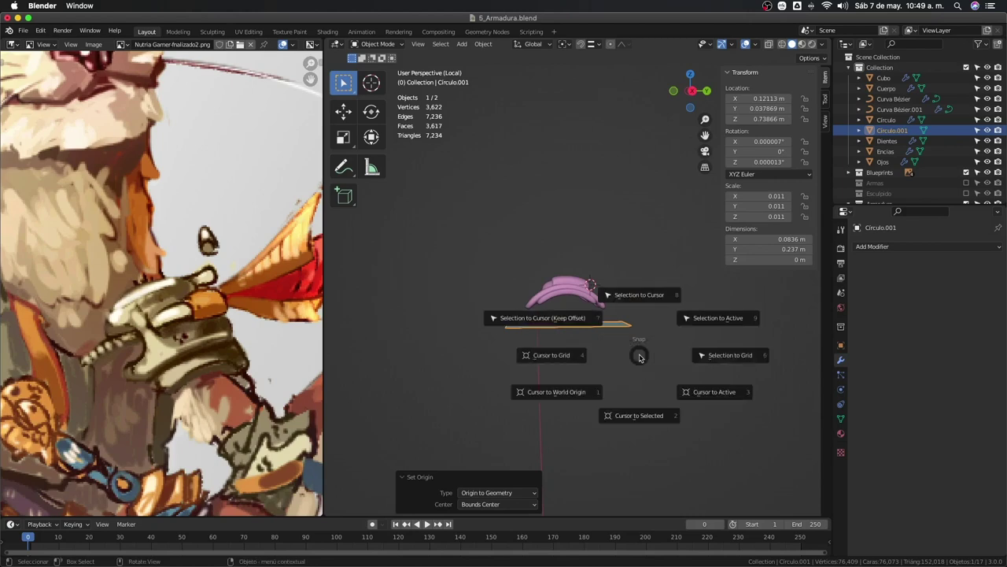
left_click(640, 296)
middle_click_drag(639, 299, 588, 297)
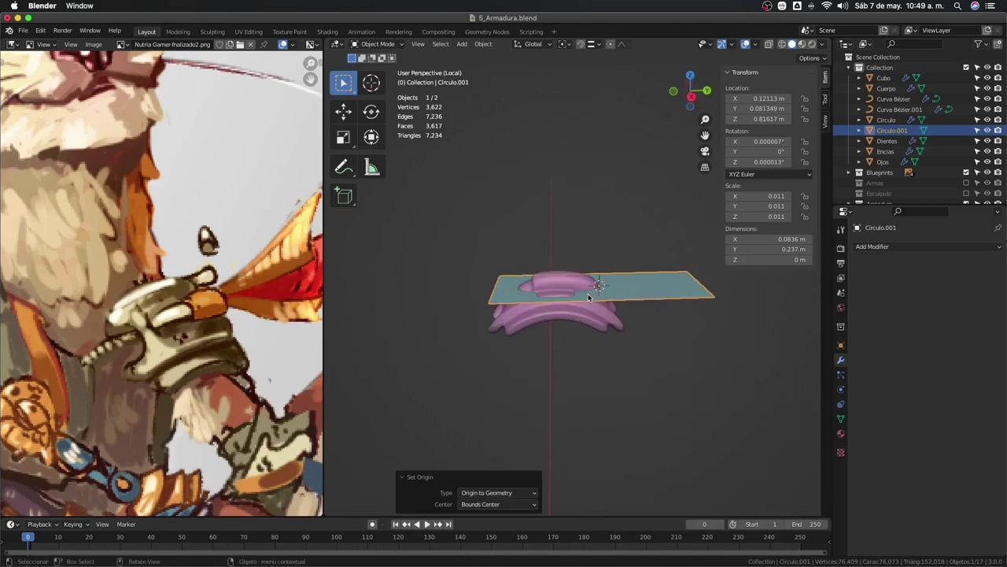
key("KP_7")
In see-through Edit Mode, narrow the strip's bottom edge and shift it along Y.
key("Tab")
key("alt+z")
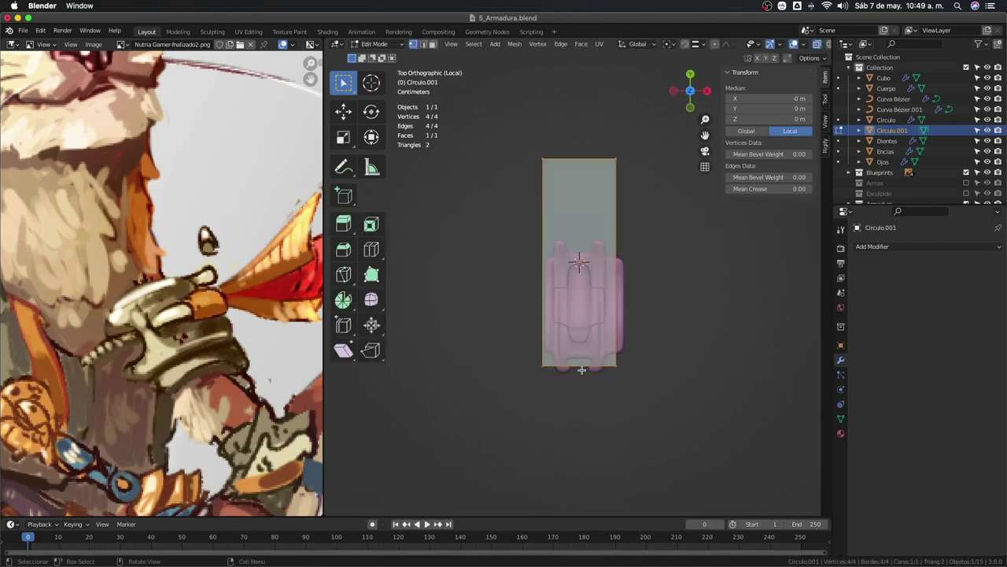
left_click(582, 367)
key("g")
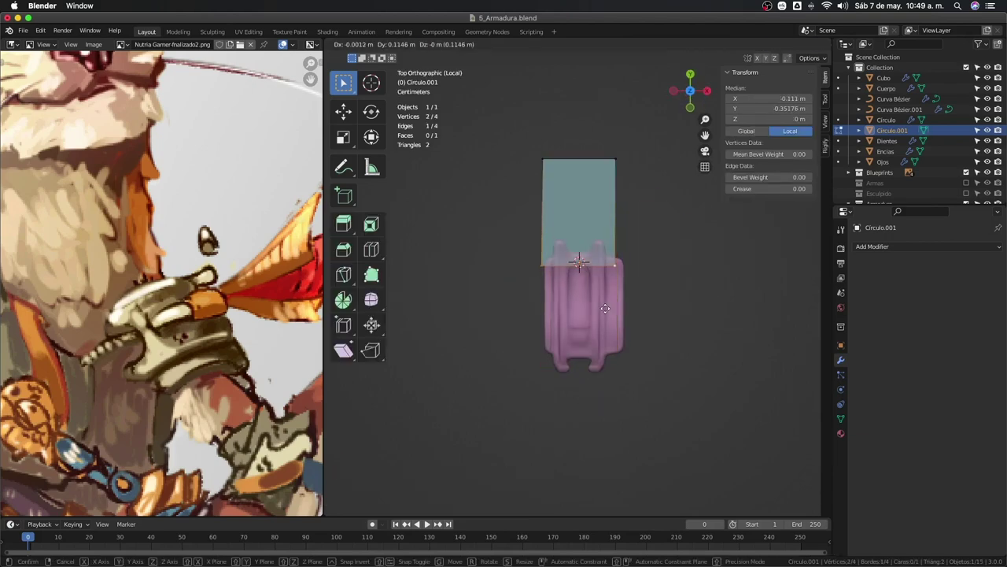
right_click(604, 309)
key("s")
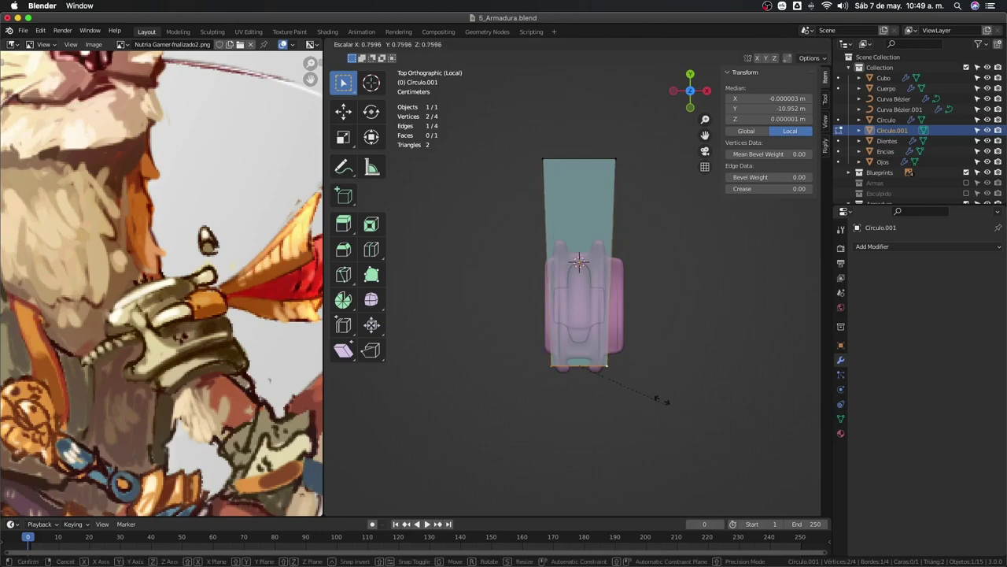
left_click(630, 365)
key("g")
key("y")
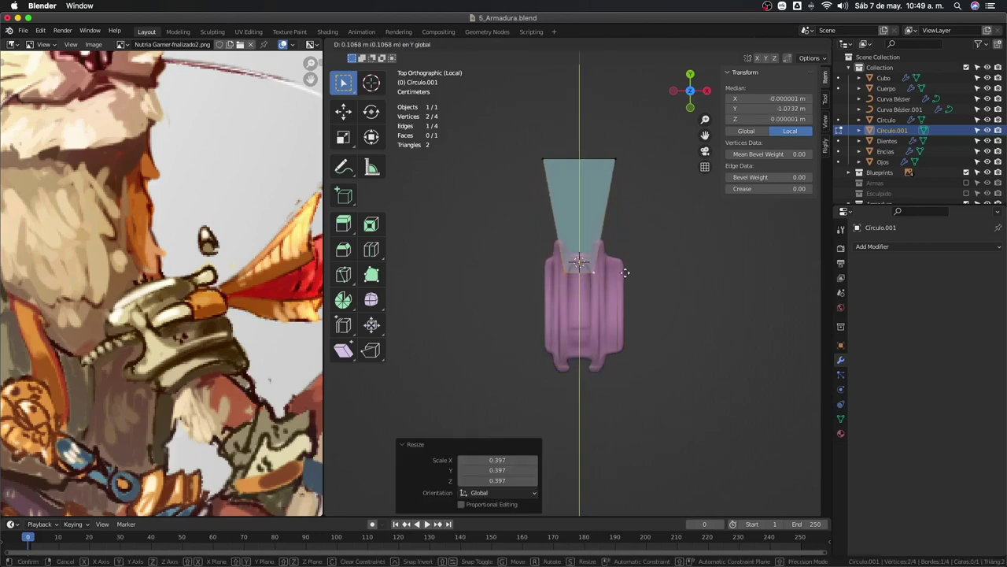
left_click(625, 272)
Shrink the top edge and stretch it along Y into a long tapered spike.
key("s")
left_click(598, 268)
key("g")
key("y")
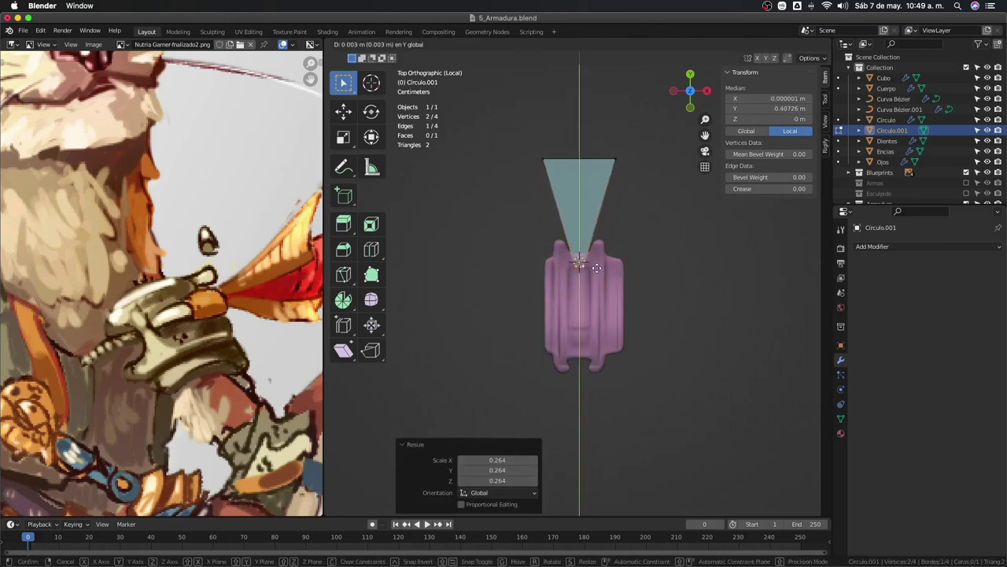
left_click(597, 269)
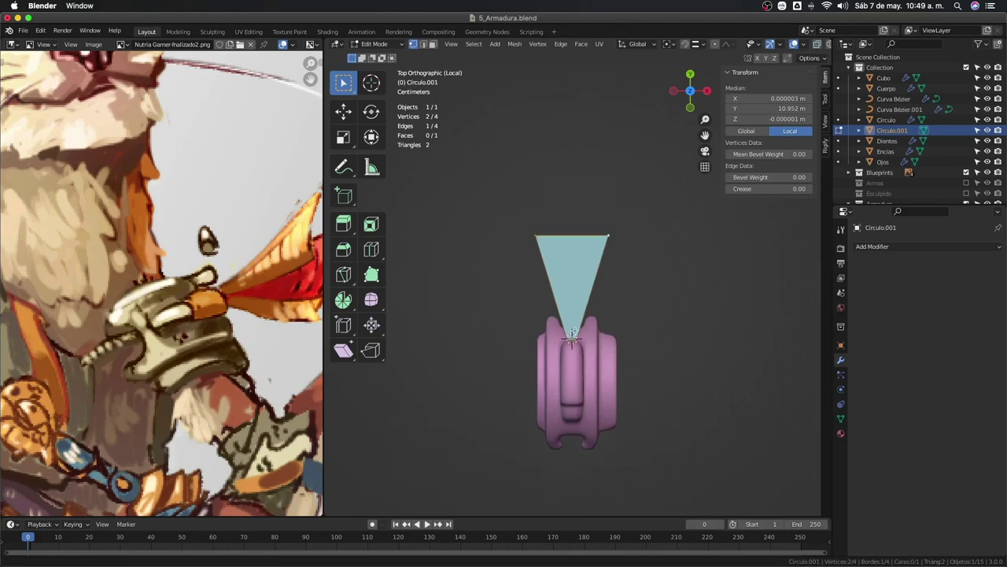
scroll(580, 165, "down", 2)
key("g")
key("y")
left_click(599, 296)
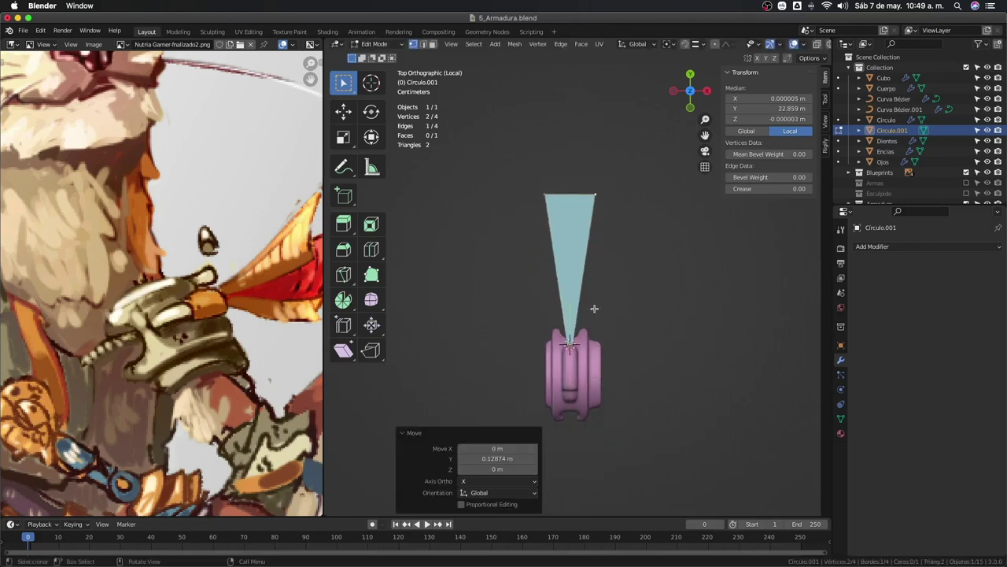
Isolate the spike together with the pink shoulder pad in local view and edit their meshes.
mouse_move(594, 307)
middle_mouse_down()
mouse_move(527, 256)
mouse_move(578, 288)
middle_mouse_up()
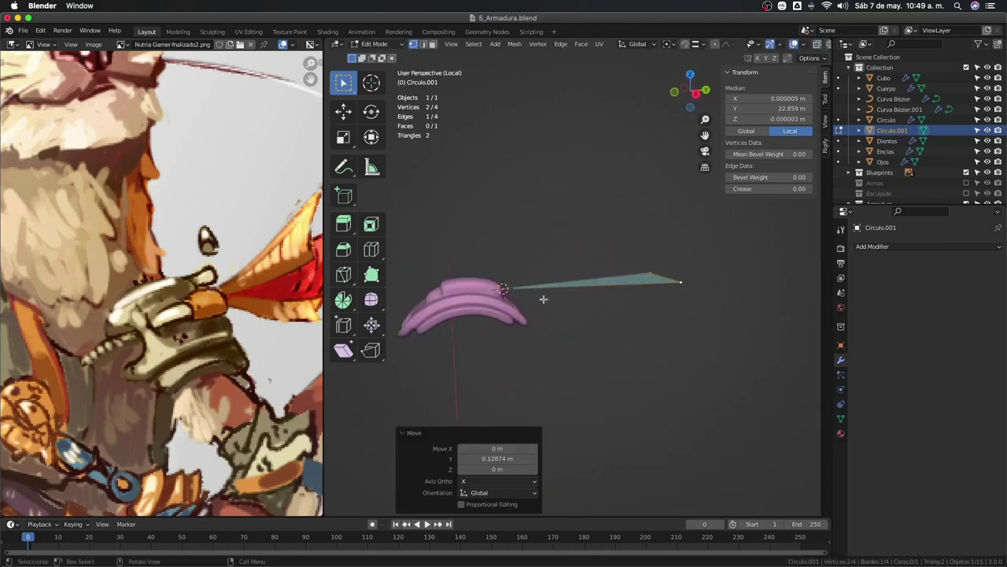
scroll(574, 304, "up", 2)
key("KP_5")
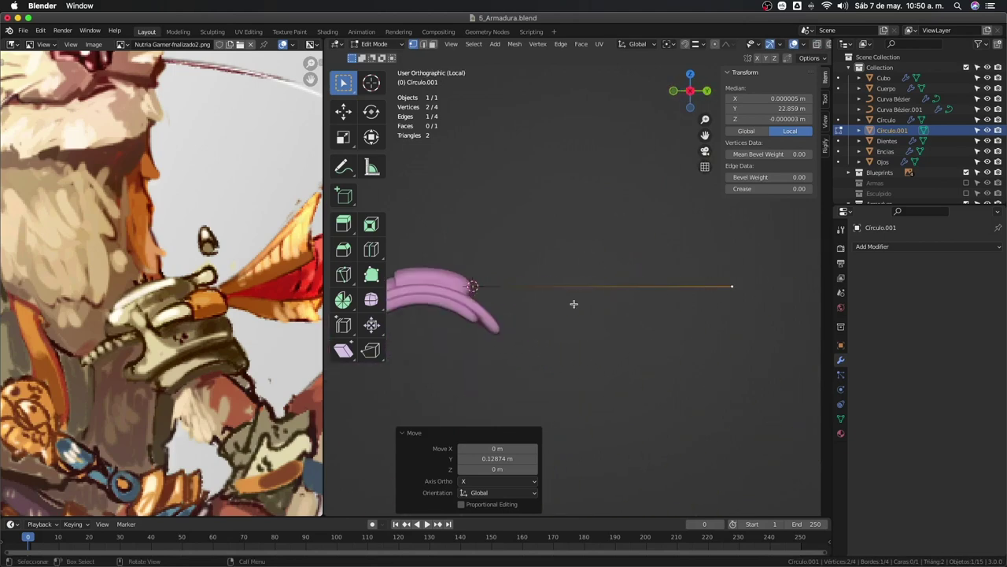
key("KP_Divide")
mouse_move(602, 343)
middle_mouse_down()
mouse_move(543, 417)
mouse_move(614, 370)
middle_mouse_up()
scroll(598, 370, "up", 3)
key("Tab")
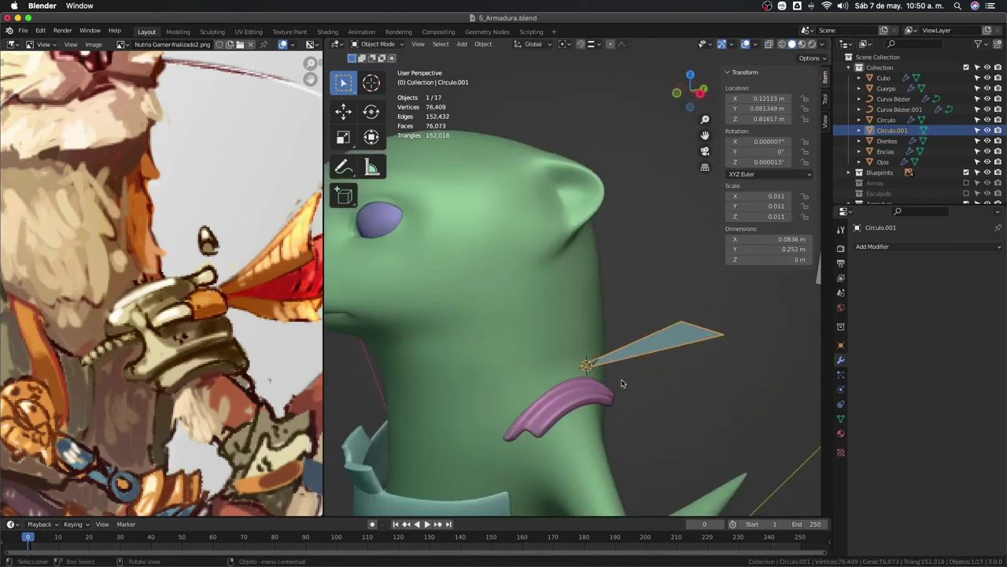
left_click(559, 418, "shift")
key("KP_Divide")
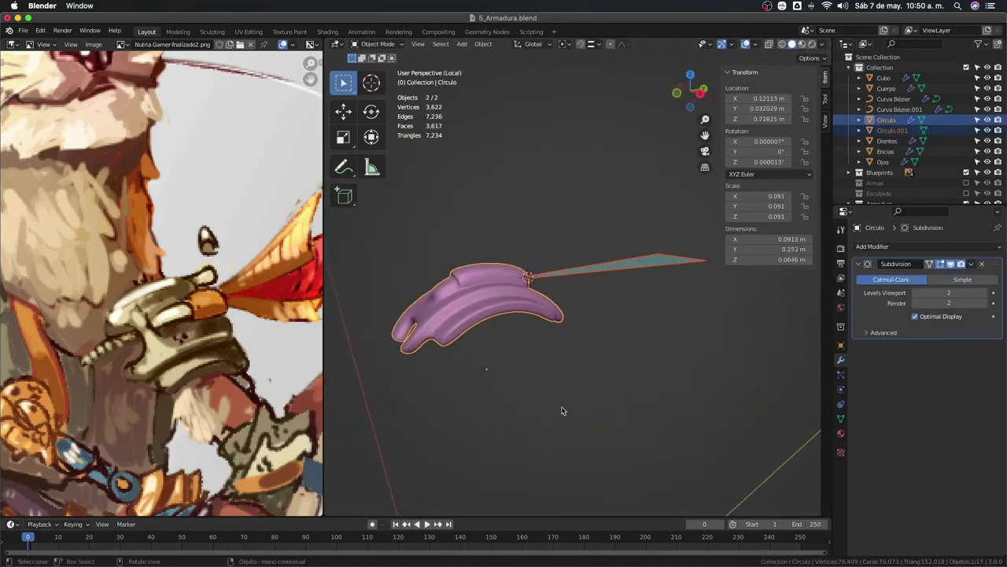
key("Tab")
key("Tab")
key("Tab")
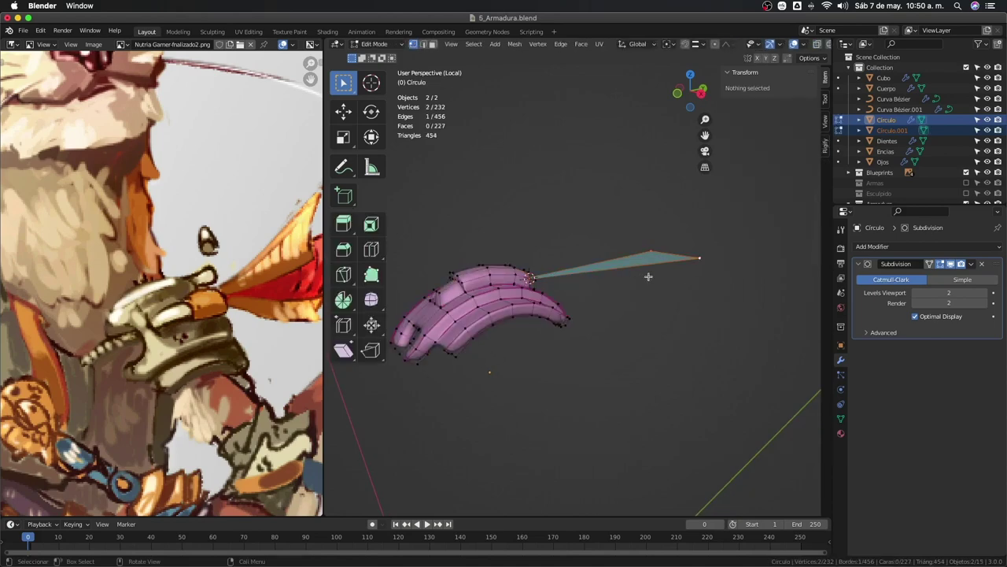
middle_click_drag(648, 274, 621, 278)
Add four evenly spaced loop cuts along the spike.
key("ctrl+r")
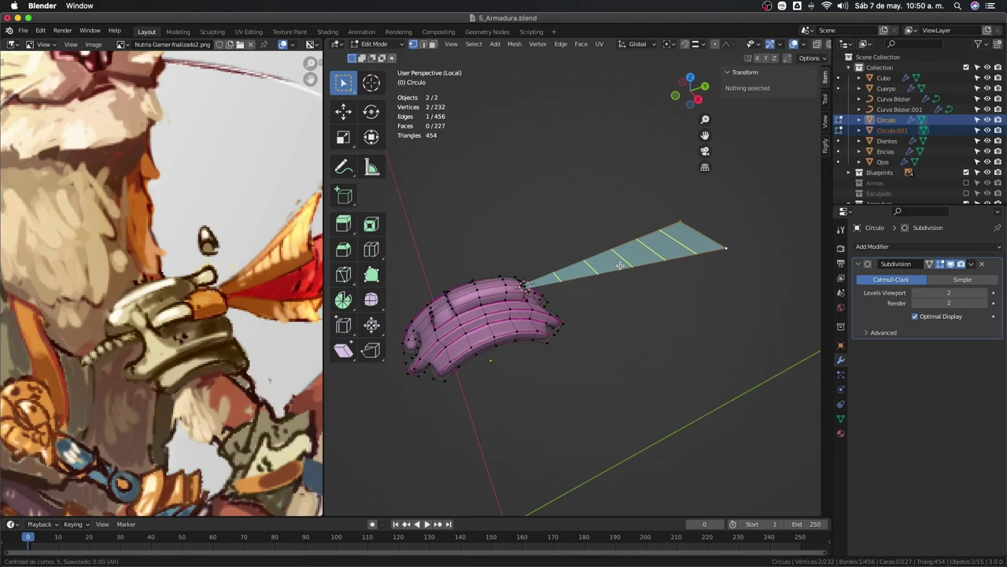
left_click(620, 266)
right_click(620, 266)
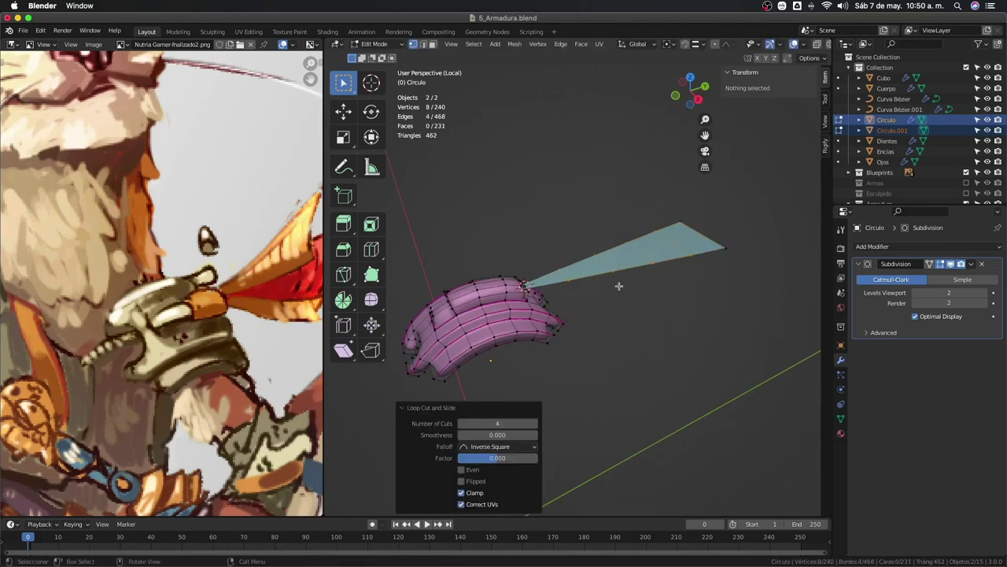
mouse_move(620, 271)
middle_mouse_down()
mouse_move(607, 292)
mouse_move(593, 292)
mouse_move(639, 283)
mouse_move(637, 273)
mouse_move(643, 281)
middle_mouse_up()
key("KP_7")
Duplicate the spike plane in place and rotate the copy 6.45°.
key("Tab")
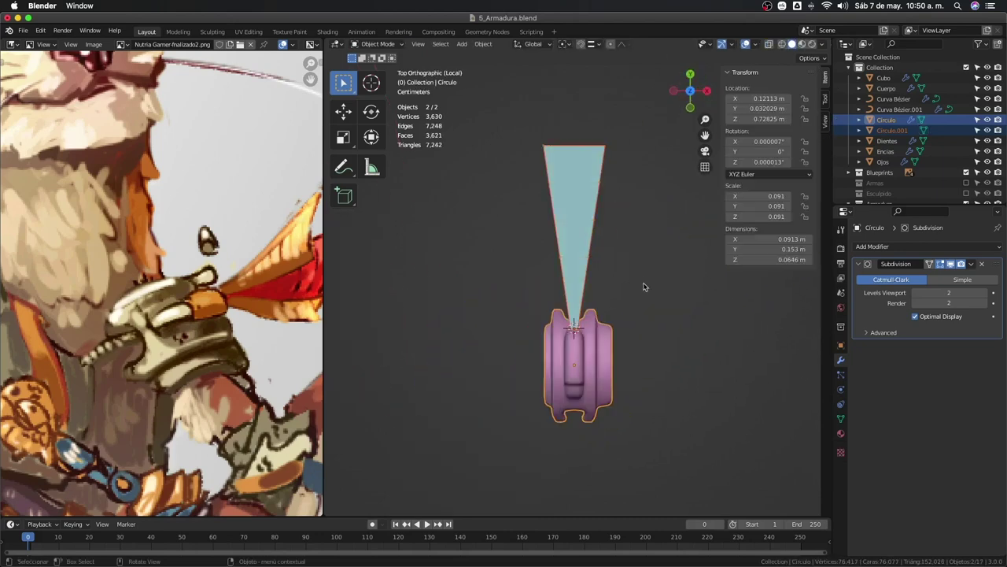
left_click(580, 268)
key("shift+d")
right_click(606, 266)
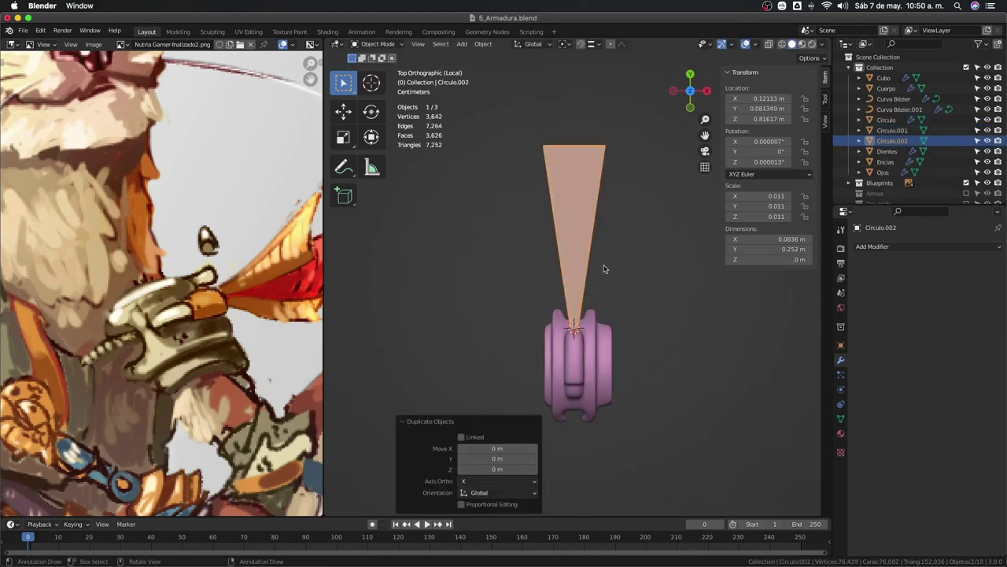
key("g")
key("x")
right_click(607, 266)
key("r")
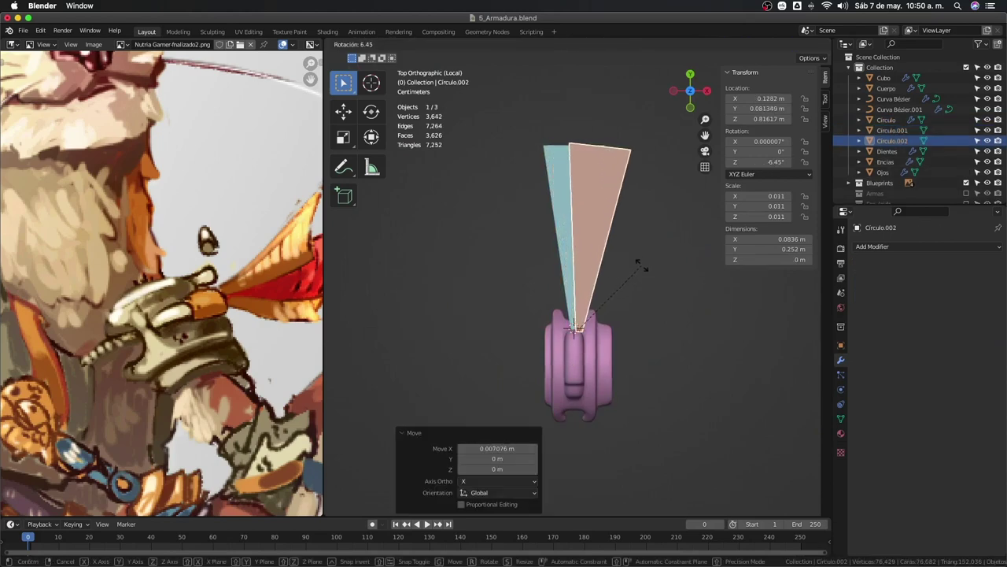
left_click(642, 270)
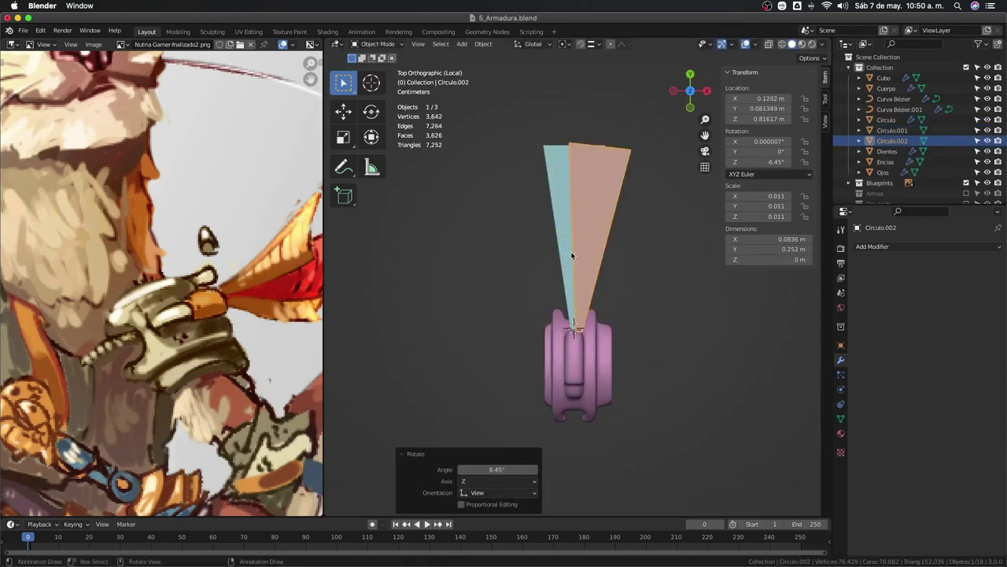
Duplicate the tilted spike again and turn the third copy 8.44° around Z.
key("shift+d")
right_click(602, 280)
key("r")
key("x")
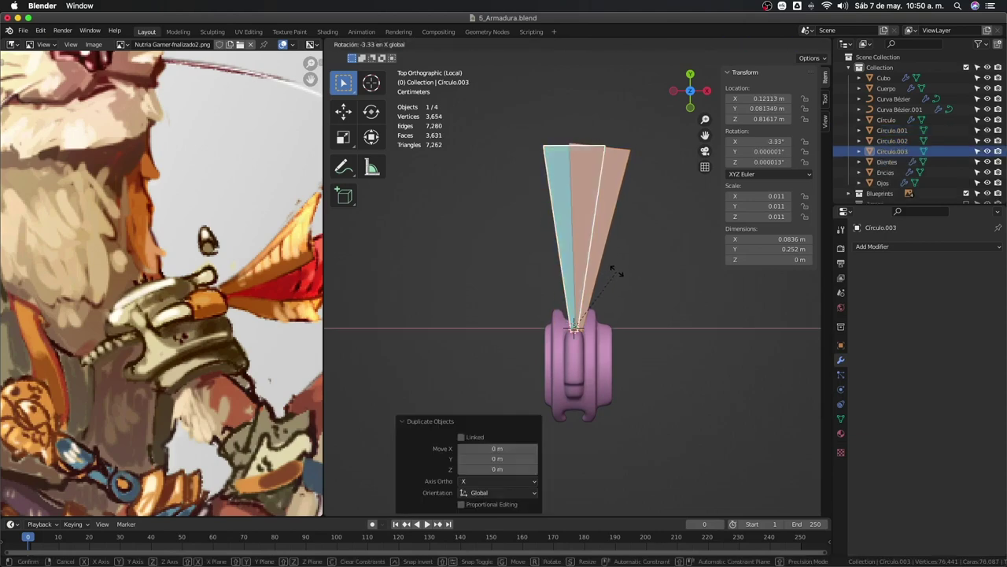
key("z")
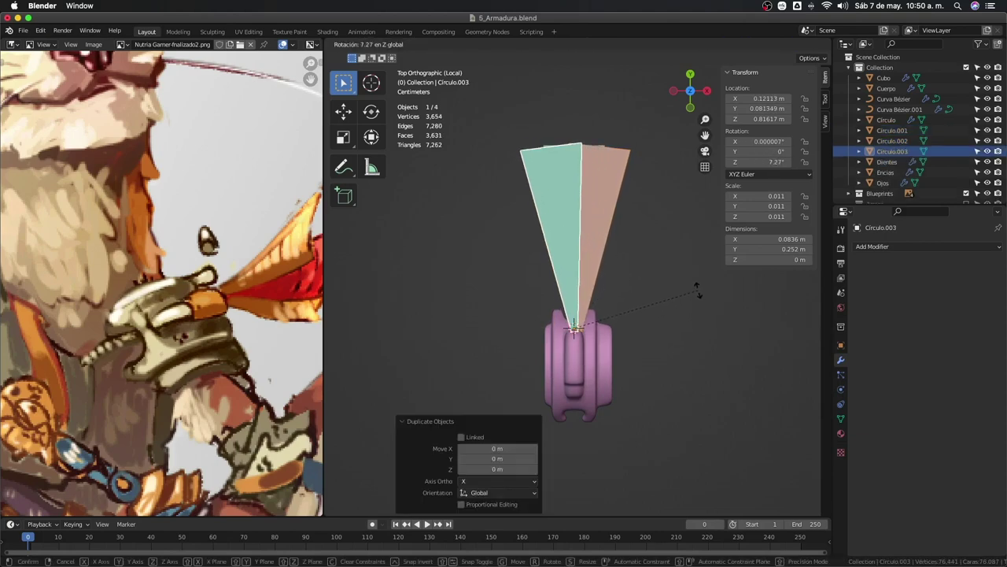
left_click(694, 285)
Lower the third spike and raise the middle spike slightly along Z, then select all three.
mouse_move(674, 304)
middle_mouse_down()
mouse_move(595, 233)
mouse_move(590, 286)
middle_mouse_up()
key("g")
key("z")
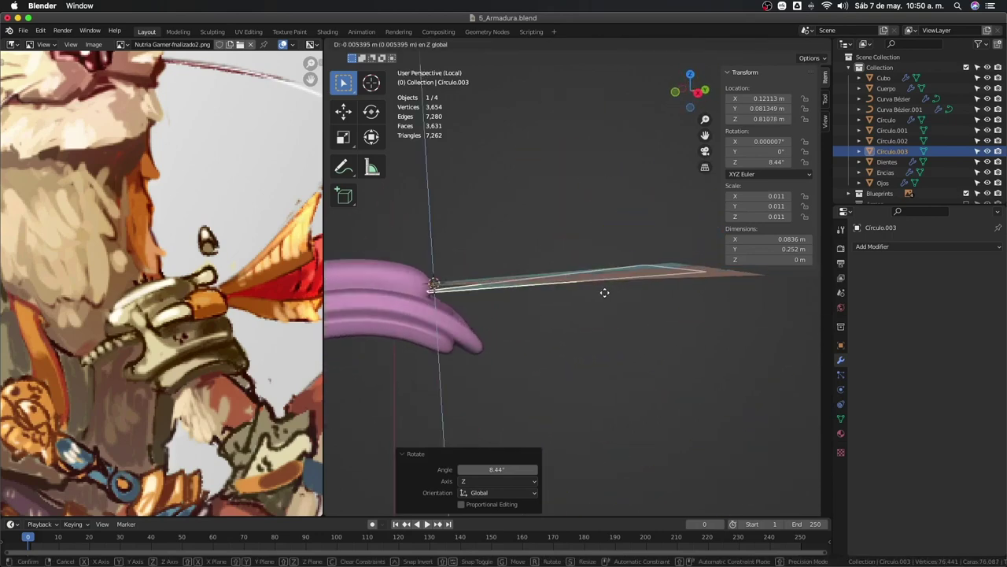
left_click(604, 291)
left_click(639, 281)
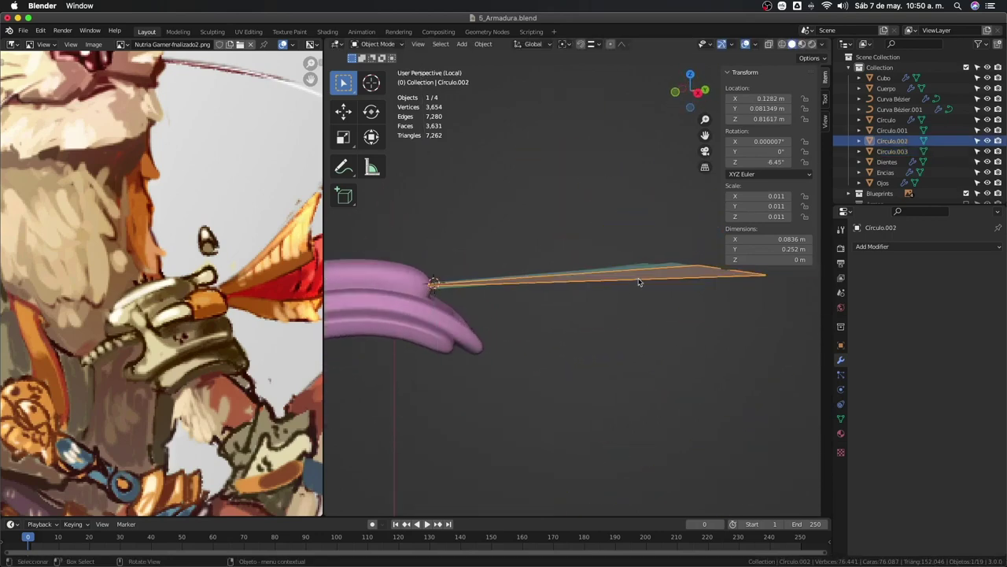
mouse_move(639, 282)
middle_mouse_down()
mouse_move(666, 323)
mouse_move(490, 297)
mouse_move(634, 370)
mouse_move(577, 212)
middle_mouse_up()
key("g")
key("z")
left_click(665, 319)
left_click_drag(516, 175, 628, 286)
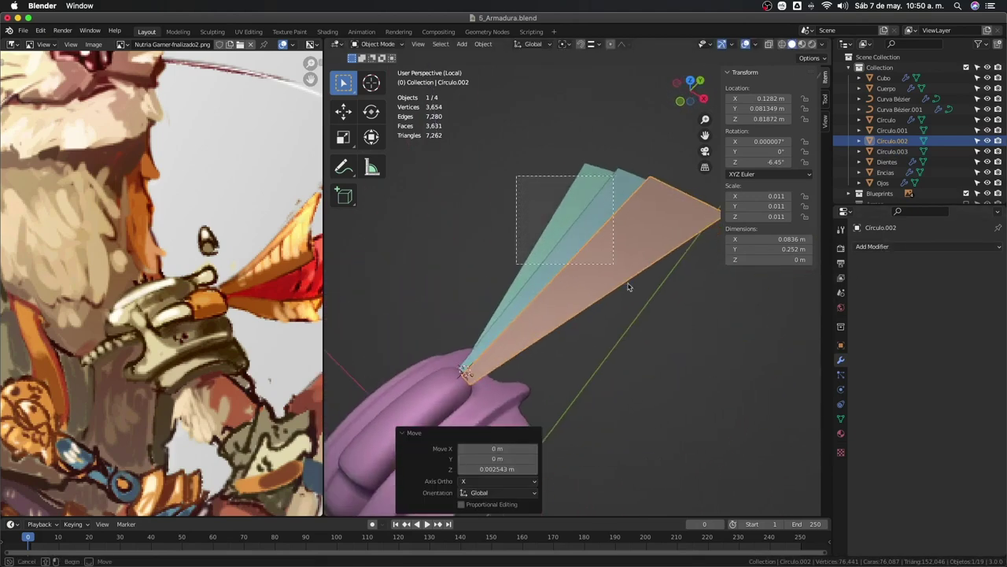
Add a Solidify modifier to the spike and apply its scale.
left_click(867, 247)
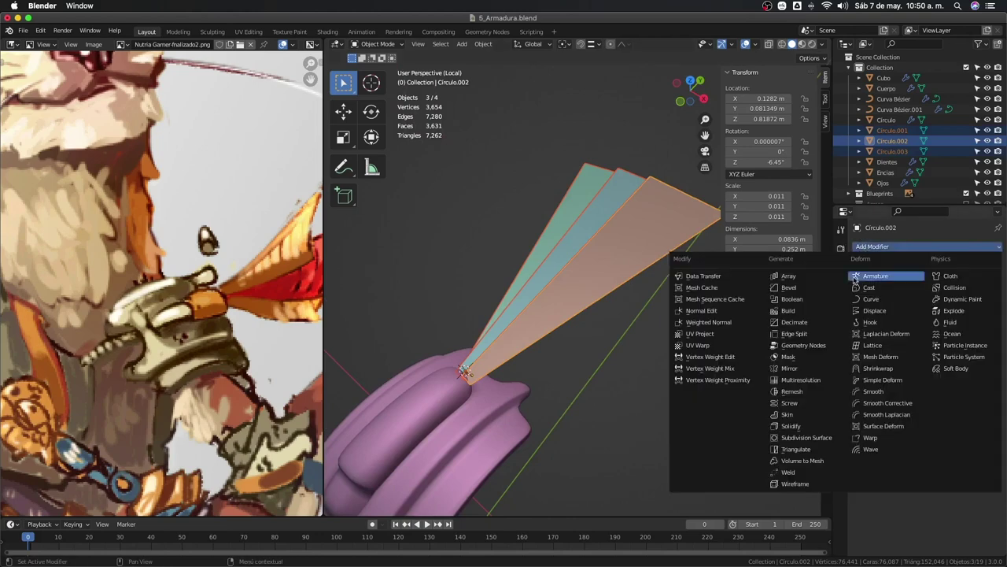
left_click(808, 427)
mouse_move(676, 410)
middle_mouse_down()
mouse_move(634, 359)
mouse_move(634, 285)
mouse_move(639, 292)
middle_mouse_up()
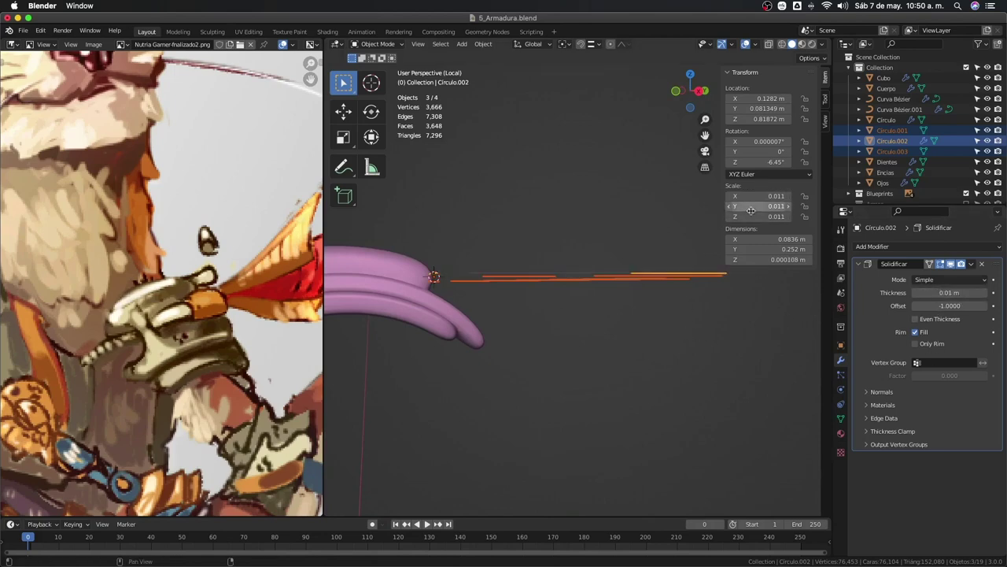
middle_click_drag(718, 223, 690, 278)
key("ctrl+a")
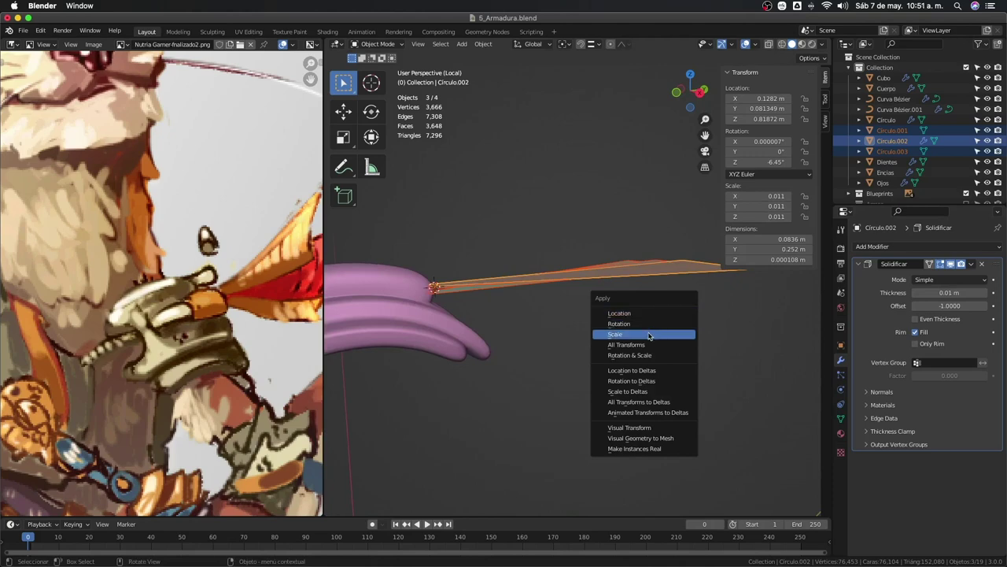
left_click(673, 334)
middle_click_drag(638, 329, 677, 324)
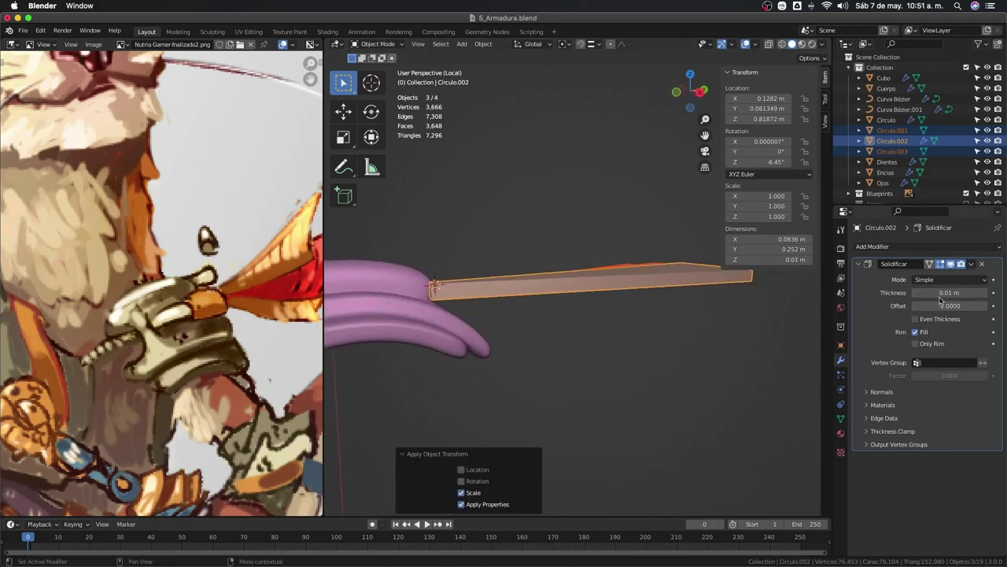
Set Solidify thickness to 0.002 m and copy the modifier to the other spikes.
mouse_move(940, 300)
left_mouse_down()
mouse_move(905, 300)
mouse_move(956, 292)
left_mouse_up()
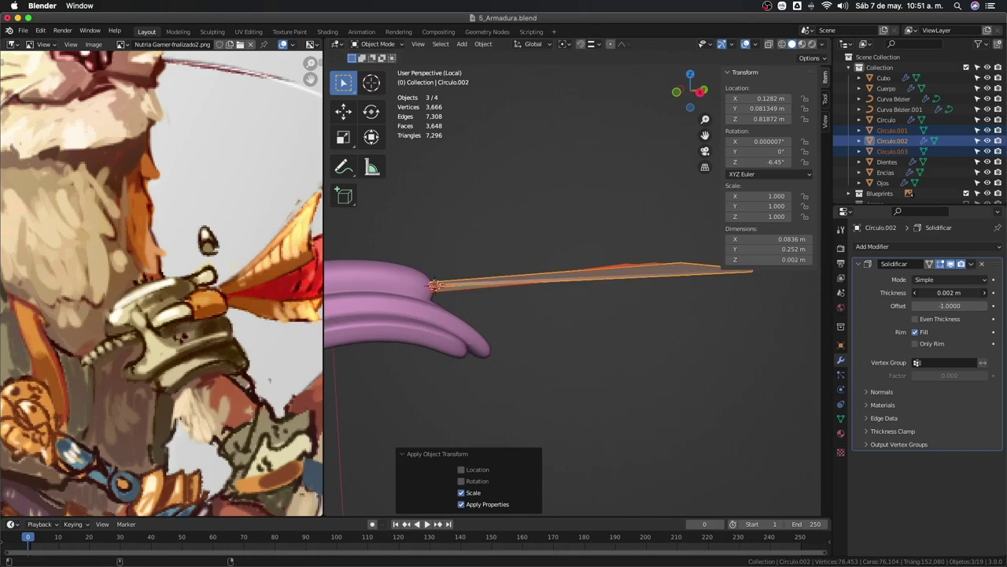
mouse_move(542, 371)
middle_mouse_down()
mouse_move(671, 325)
mouse_move(513, 326)
mouse_move(603, 306)
middle_mouse_up()
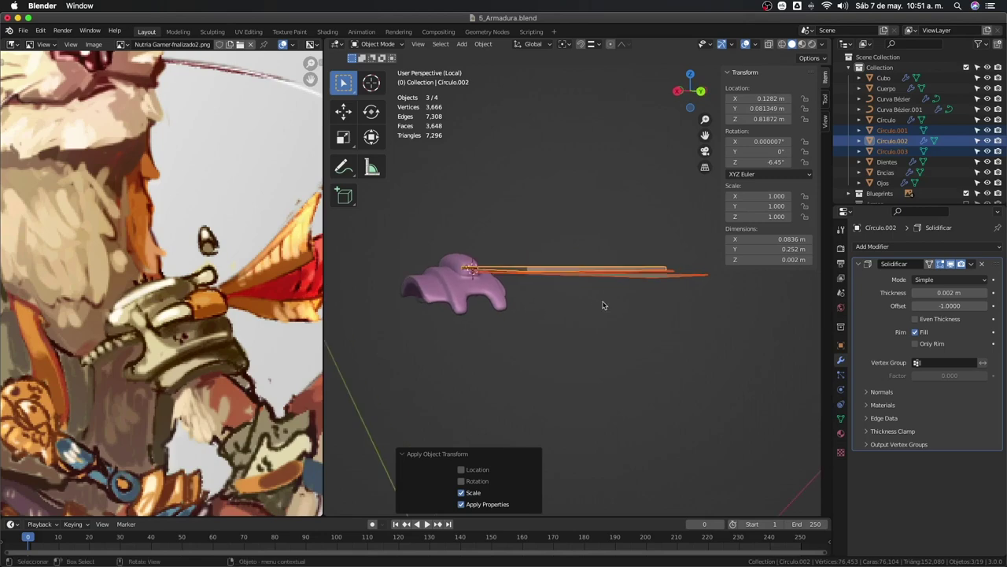
key("ctrl+l")
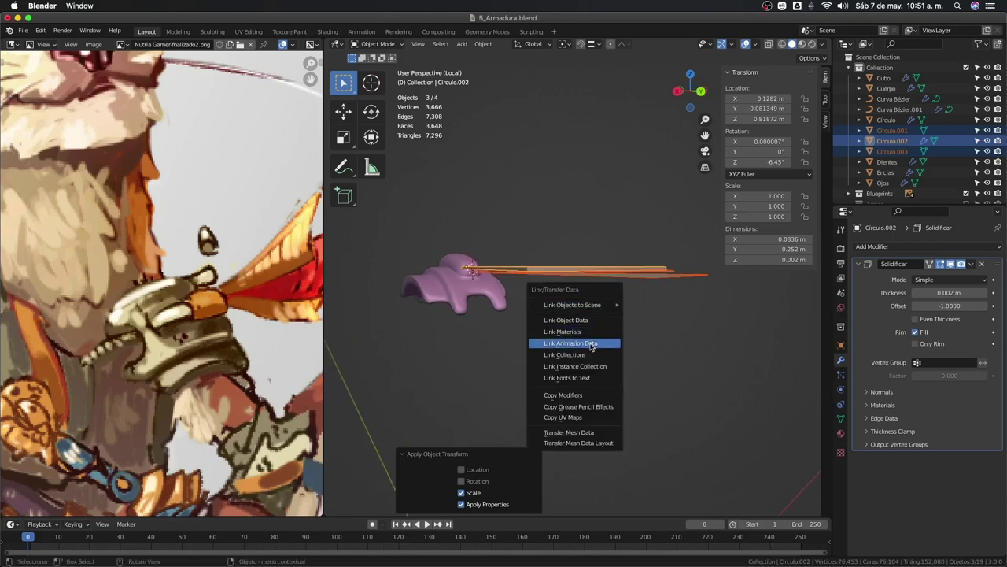
left_click(588, 396)
Lower the third spike 0.000343 m along Z, deselect all, and exit local view.
left_click(683, 282, "shift")
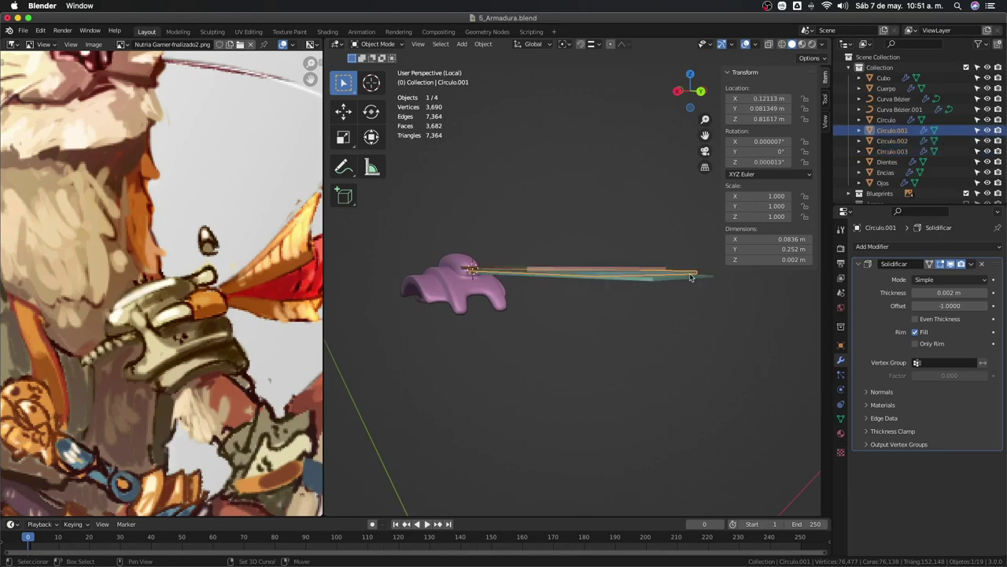
left_click(690, 281, "shift")
key("g")
key("z")
left_click(690, 297)
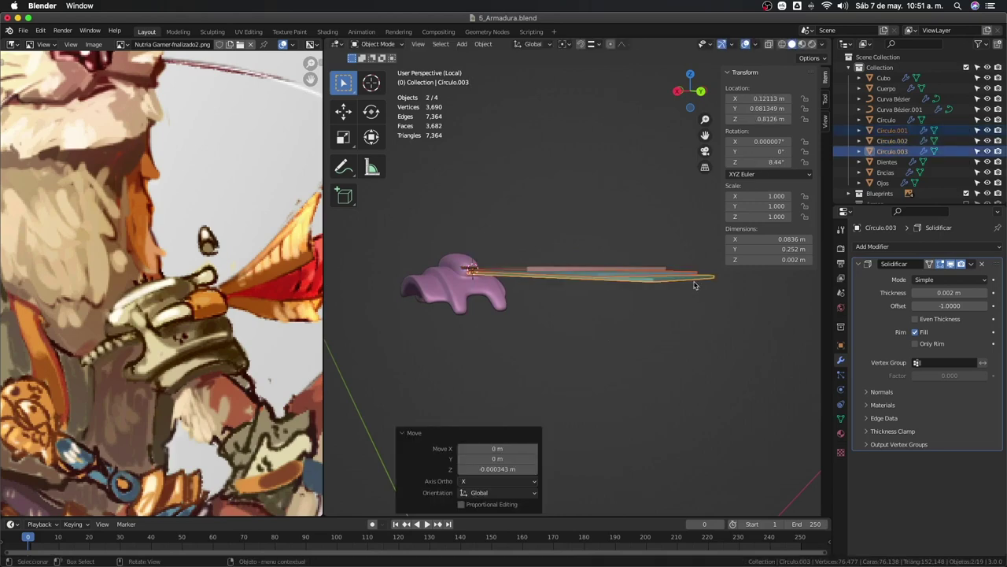
scroll(643, 355, "down", 2)
middle_click_drag(643, 354, 612, 379)
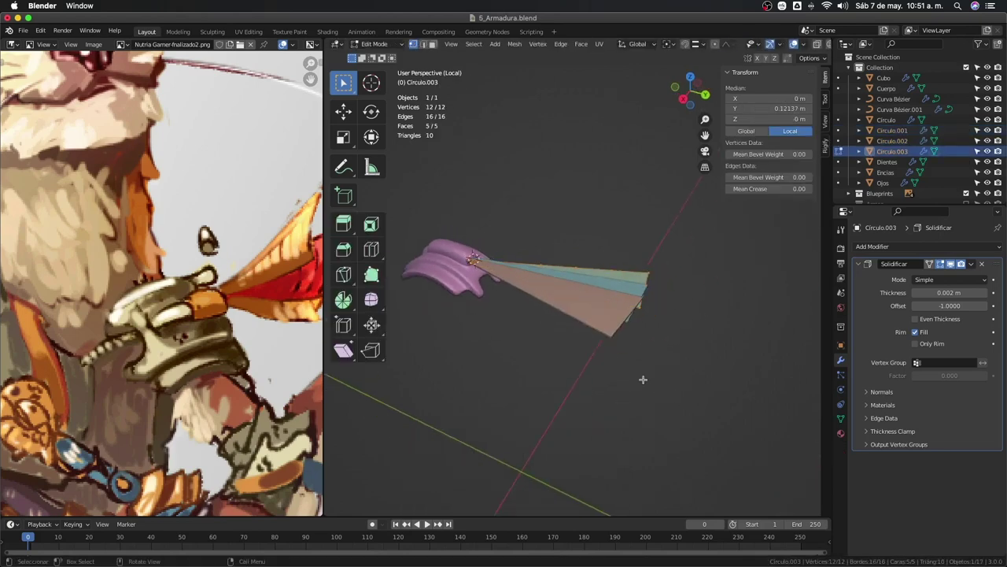
left_click(606, 376)
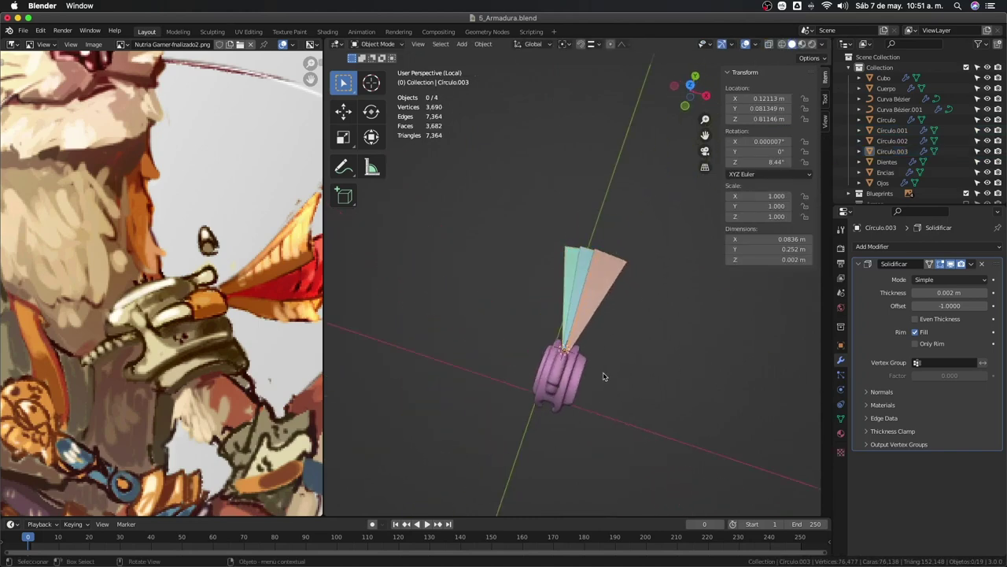
key("KP_Divide")
Select the spikes and shoulder pad, try a 48° rotation in front view, then undo it.
left_click_drag(655, 330, 591, 415)
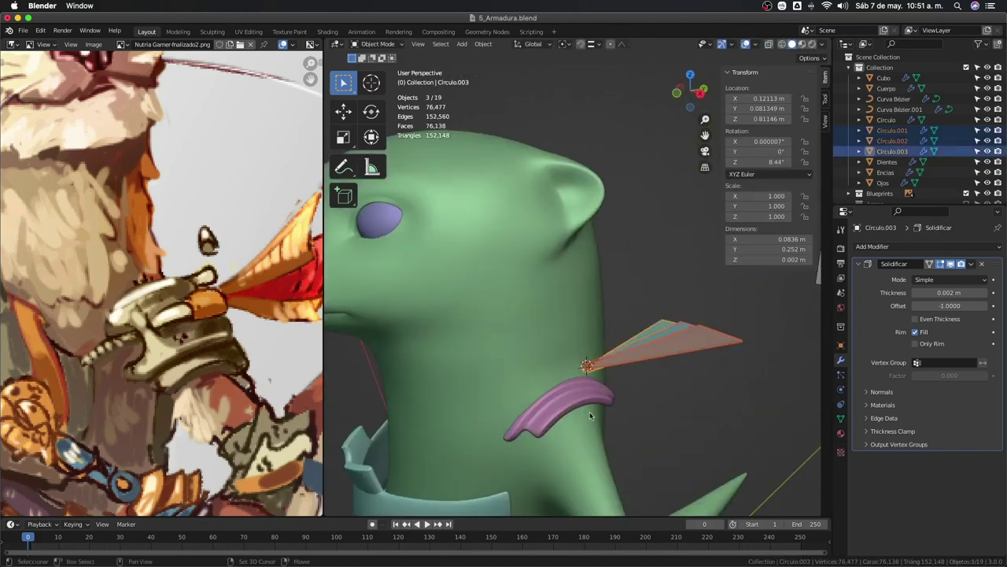
left_click(596, 401, "shift")
key("KP_1")
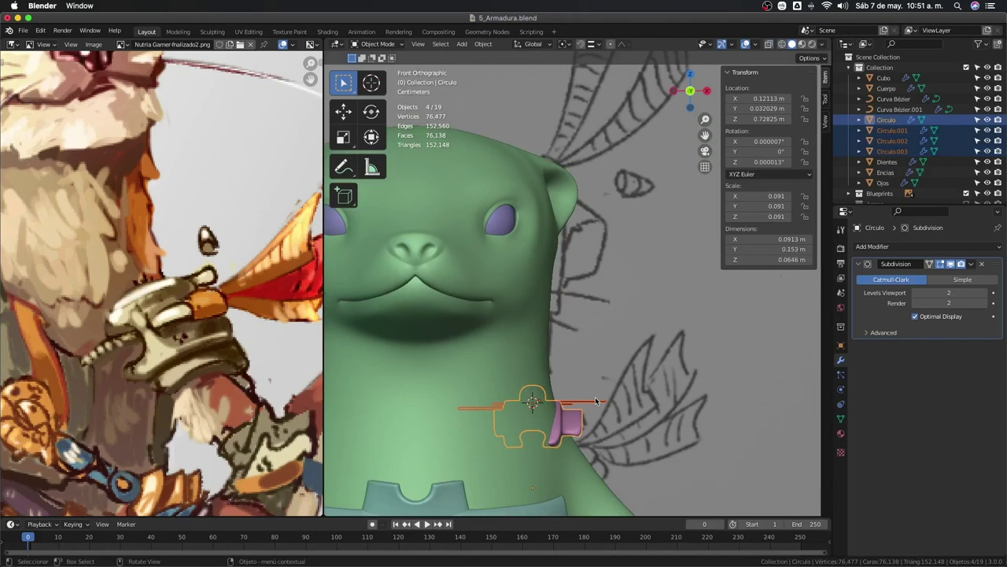
key("r")
key("4")
key("8")
key("Return")
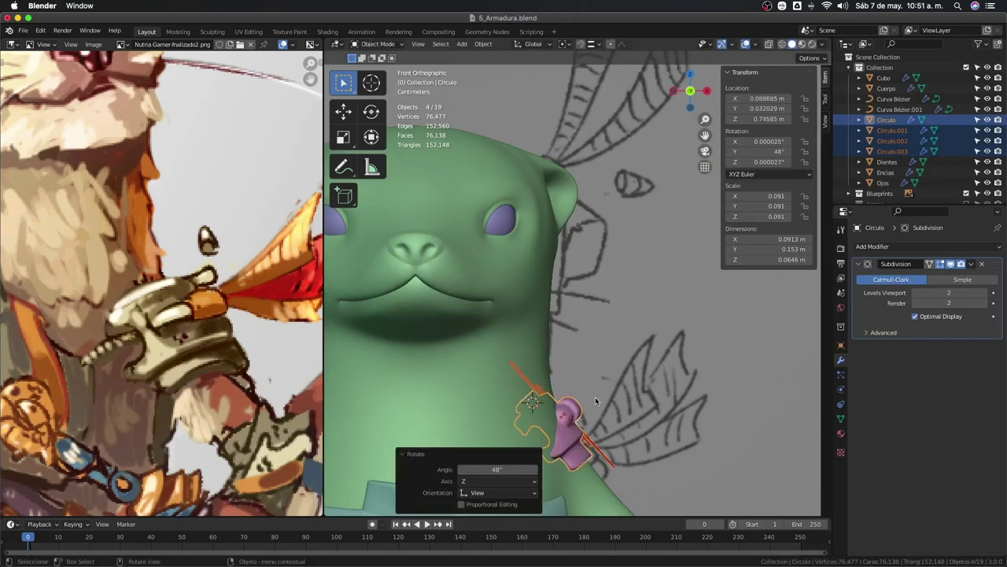
middle_click_drag(654, 412, 627, 326, "shift")
key("ctrl+z")
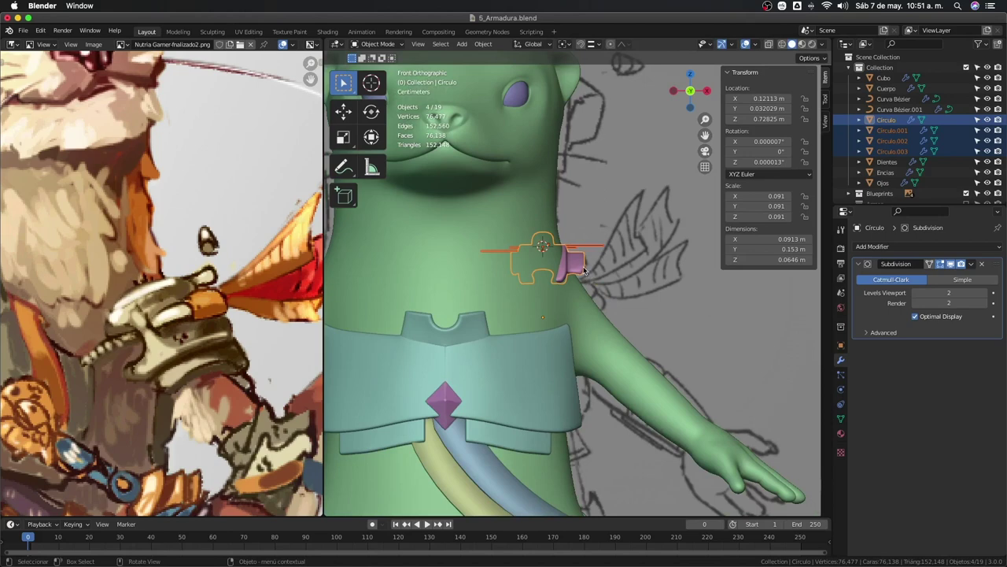
Select only the shoulder pad and snap the 3D cursor to it.
left_click(603, 293)
left_click(567, 260)
type("ry")
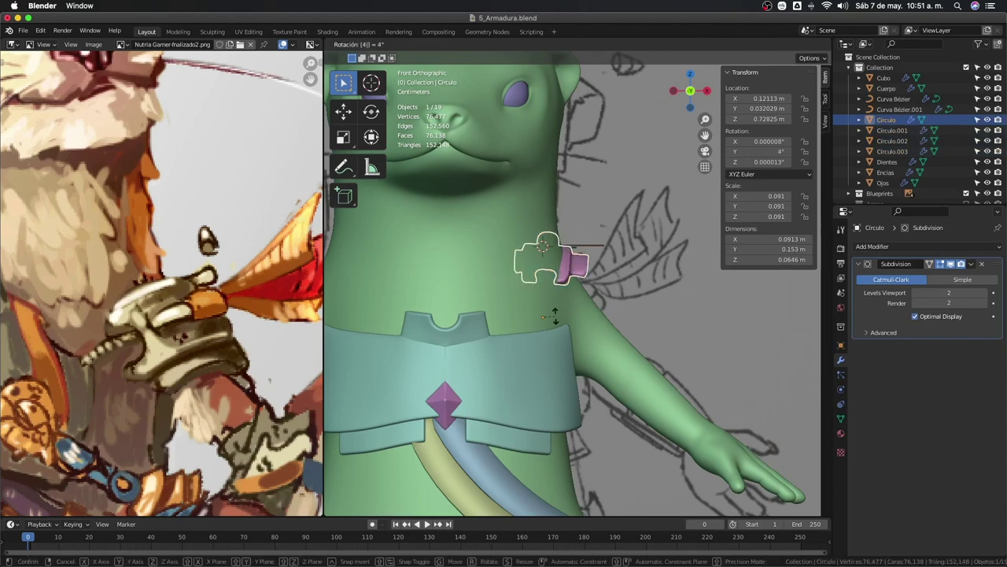
type("48")
right_click(555, 314)
key("shift+s")
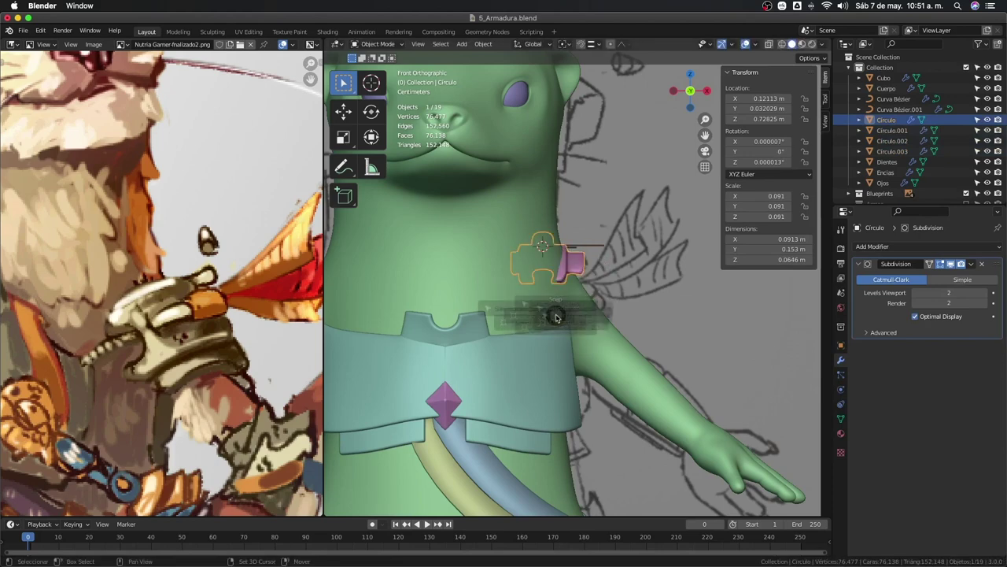
left_click(545, 375)
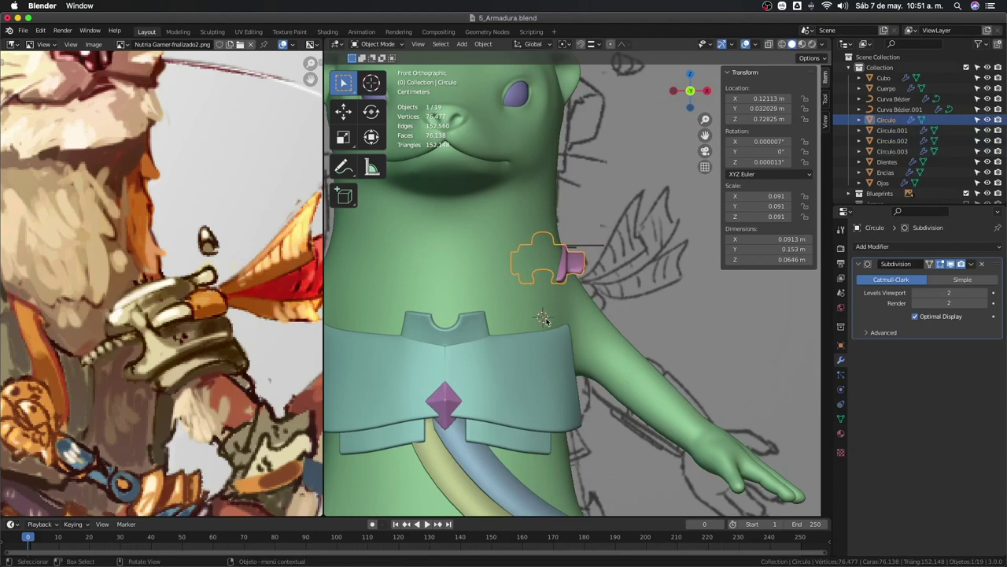
Add the spikes to the selection in front view and cancel a trial 58° rotation.
middle_click_drag(588, 254, 613, 251)
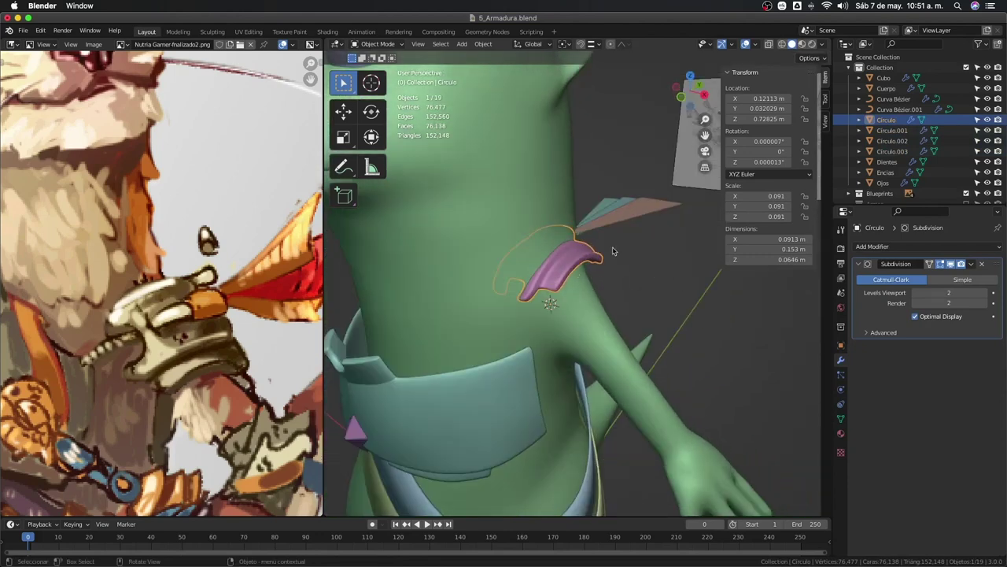
left_click_drag(623, 206, 615, 241, "shift")
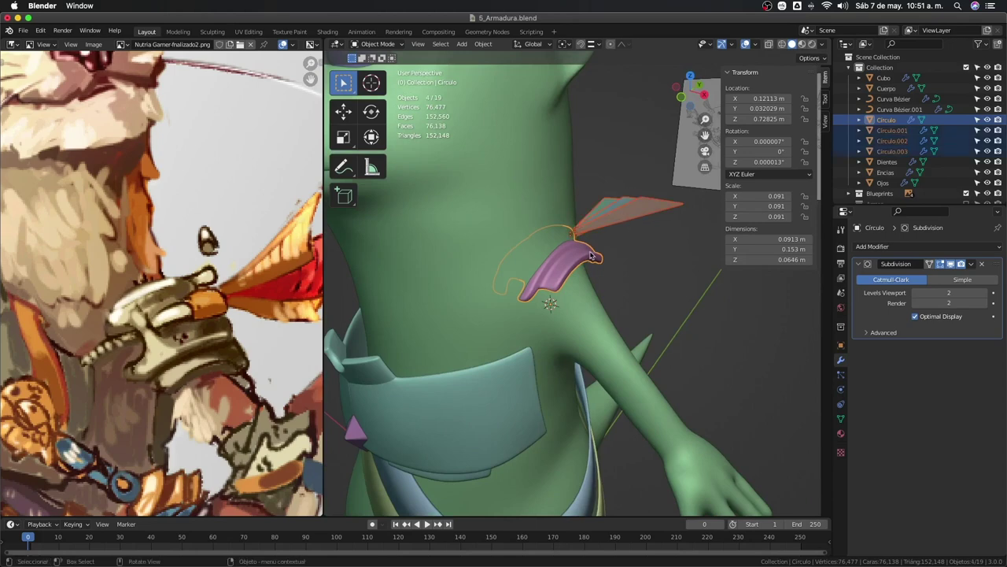
key("KP_1")
key("r")
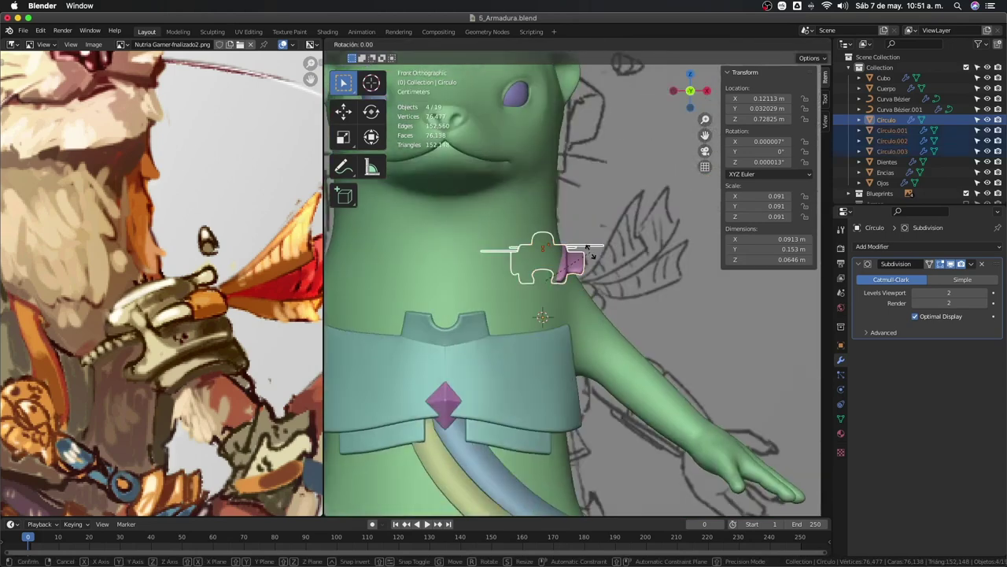
type("58")
key("Escape")
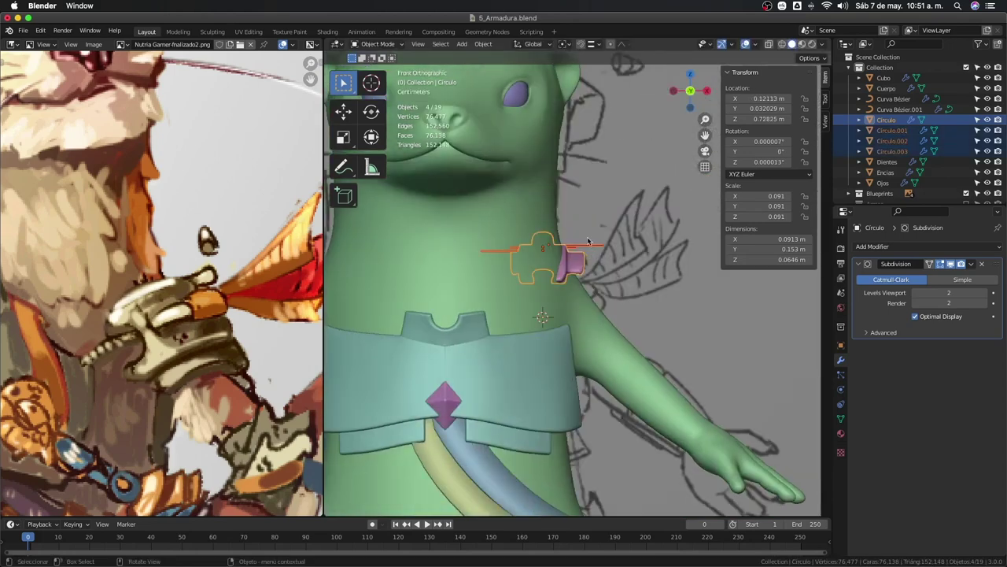
Change the pivot point, rotate the pad and spikes 58°, then restore the pivot setting.
left_click(560, 45)
left_click(586, 71)
type("r")
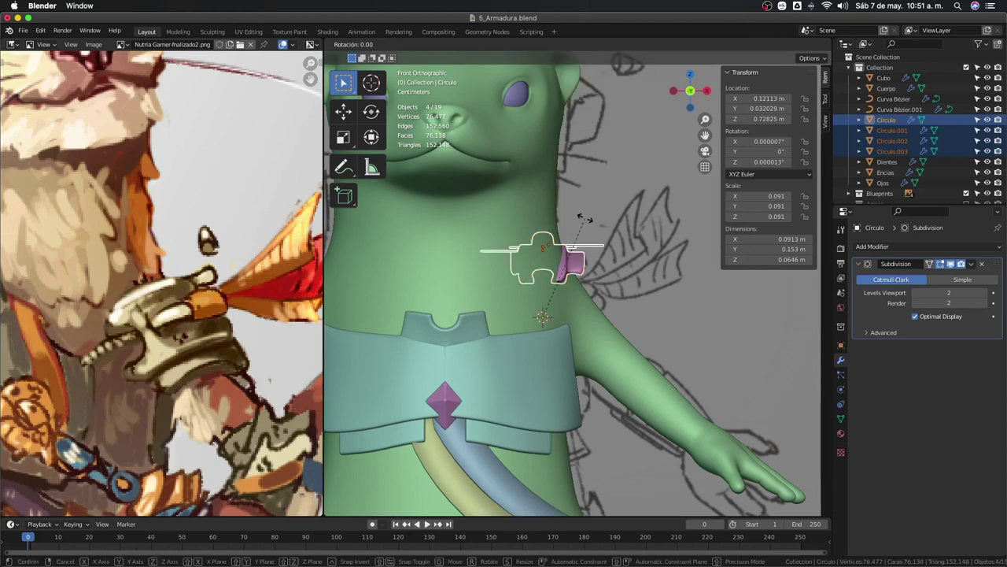
type("58")
key("Return")
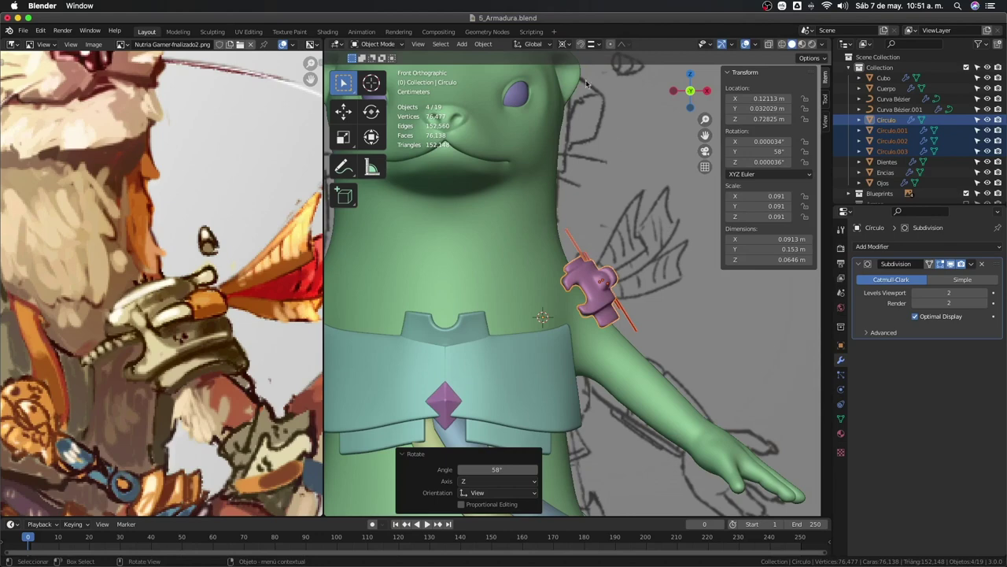
left_click(568, 45)
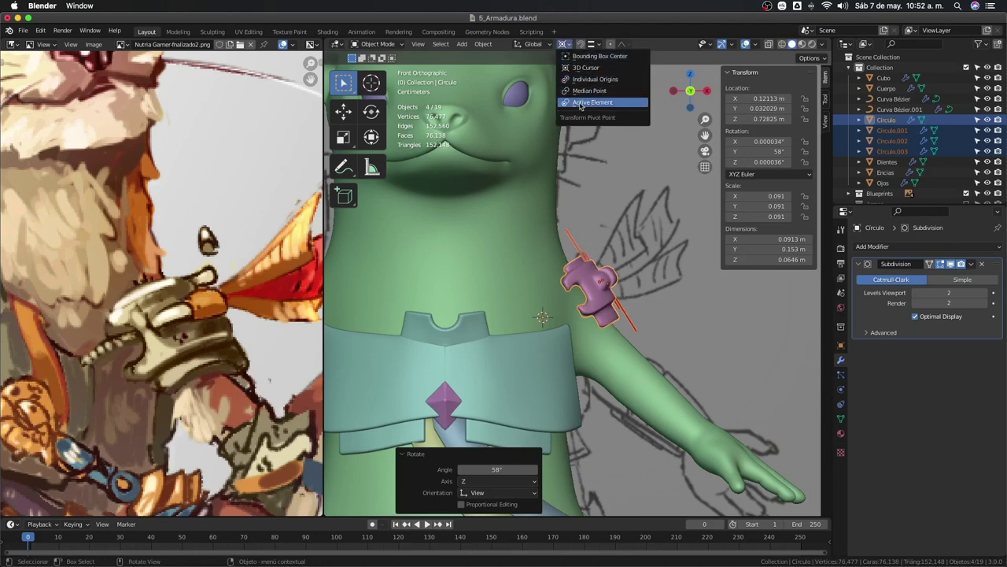
left_click(596, 67)
mouse_move(598, 157)
middle_mouse_down()
mouse_move(625, 340)
mouse_move(701, 331)
mouse_move(674, 312)
mouse_move(601, 303)
mouse_move(720, 319)
mouse_move(620, 348)
mouse_move(550, 345)
mouse_move(675, 357)
middle_mouse_up()
Nudge the purple diamond chest gem slightly along the Y axis.
left_click(624, 340)
scroll(621, 348, "up", 2)
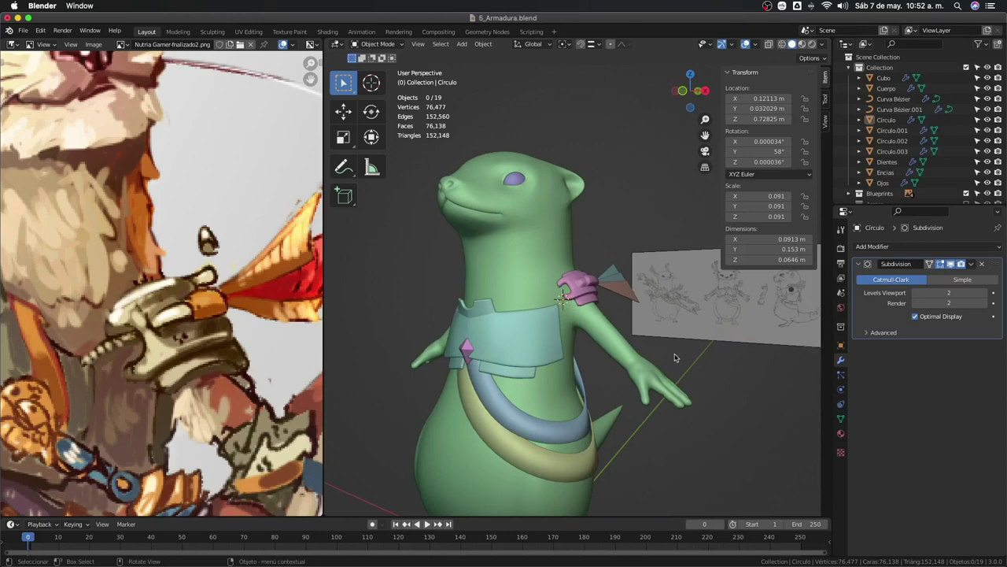
mouse_move(791, 436)
middle_mouse_down()
mouse_move(353, 433)
mouse_move(476, 526)
middle_mouse_up()
left_click(535, 363)
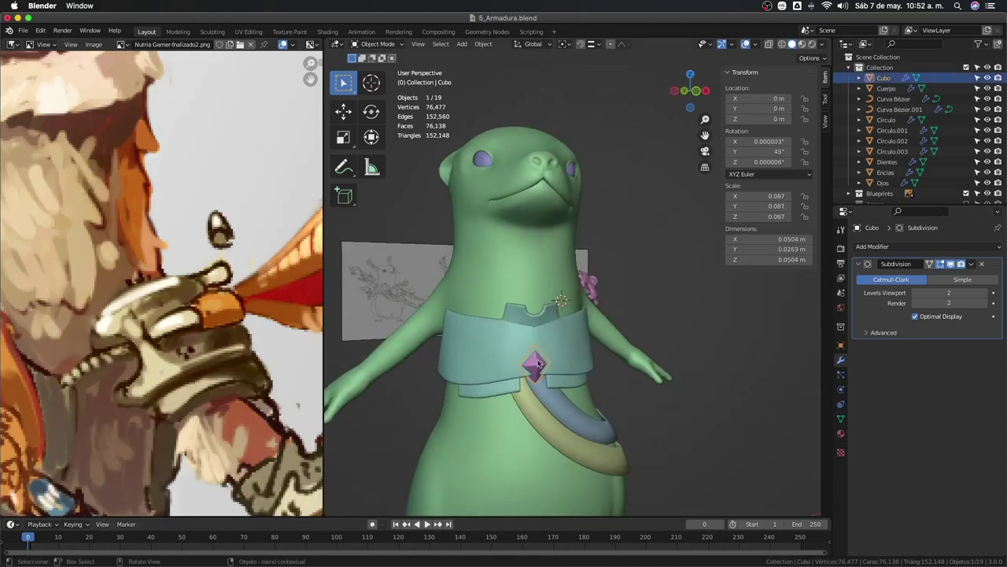
key("KP_3")
key("KP_5")
scroll(538, 359, "up", 2)
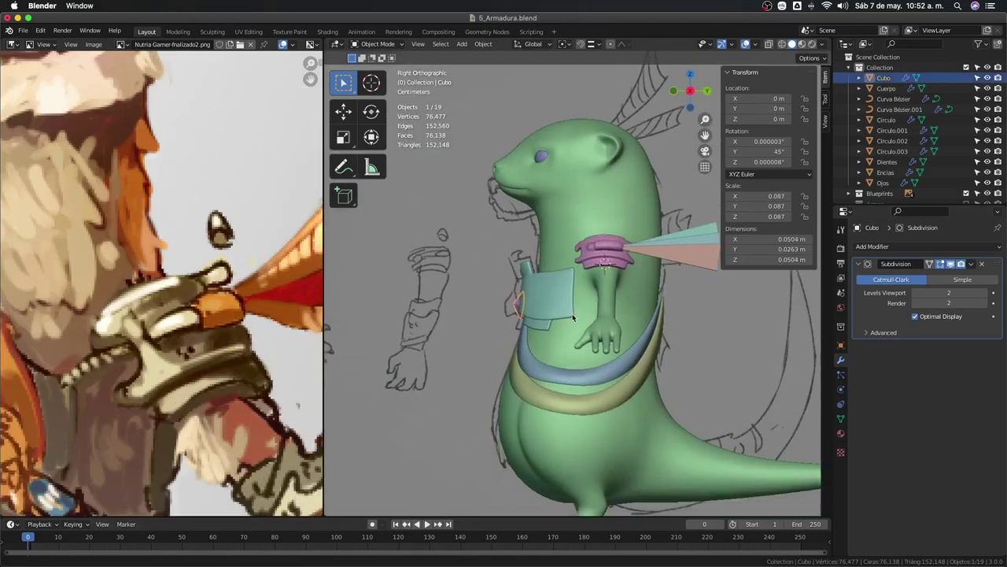
scroll(571, 353, "up", 3)
scroll(573, 412, "up", 3)
middle_click_drag(573, 412, 609, 371)
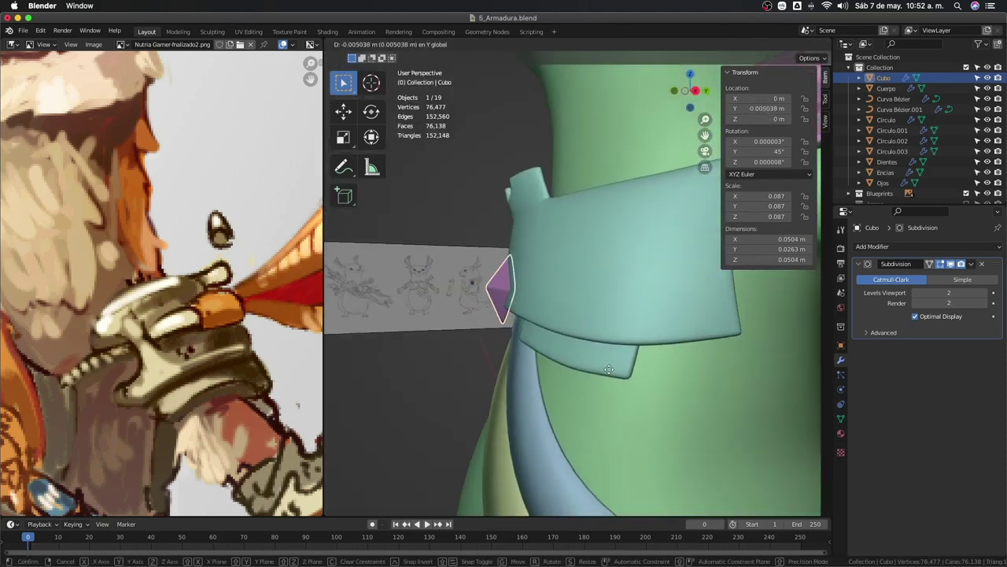
key("g")
key("y")
left_click(606, 371)
scroll(606, 368, "down", 3)
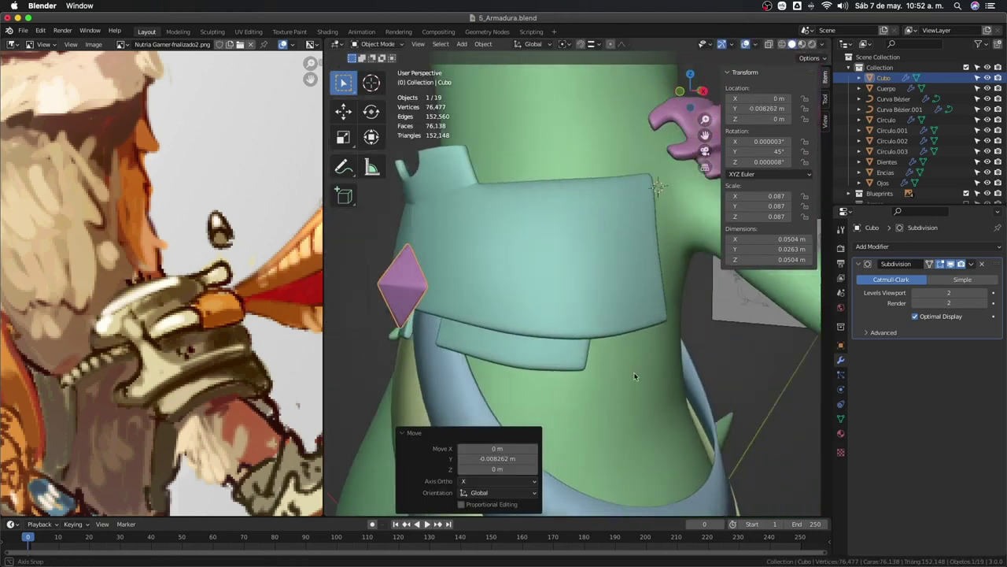
scroll(607, 368, "down", 3)
scroll(607, 369, "down", 3)
Box-select the otter and all its armor pieces and apply All Transforms.
mouse_move(639, 369)
middle_mouse_down()
mouse_move(677, 411)
mouse_move(643, 443)
mouse_move(663, 240)
middle_mouse_up()
left_click_drag(533, 191, 668, 404)
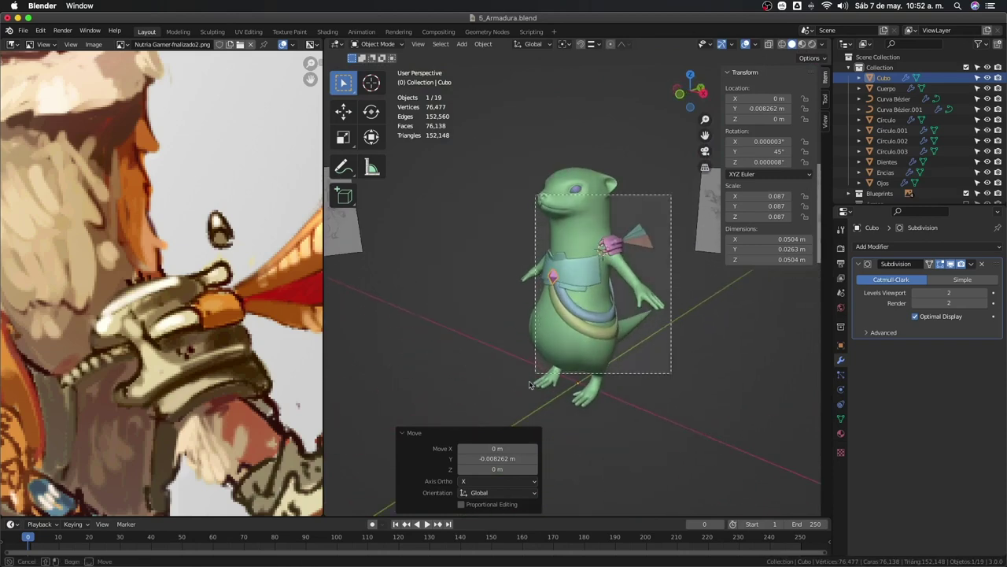
key("ctrl+a")
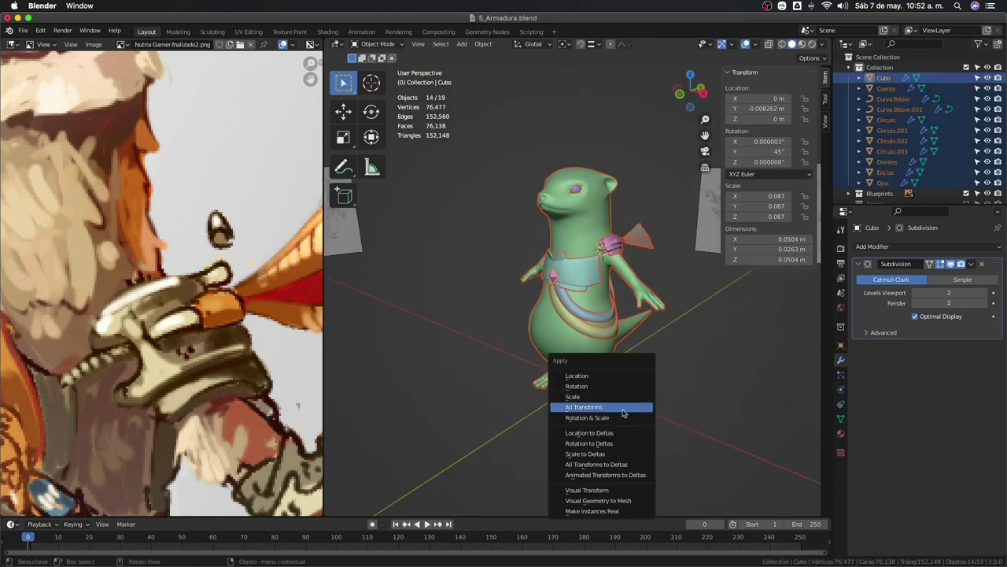
left_click(622, 407)
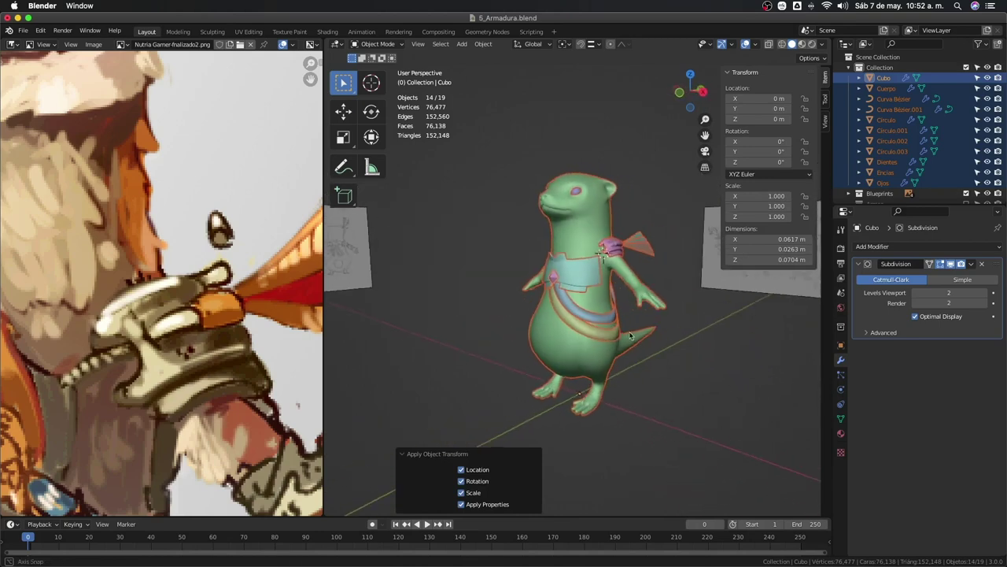
Deselect everything and orbit out to review the whole otter.
scroll(699, 380, "up", 5)
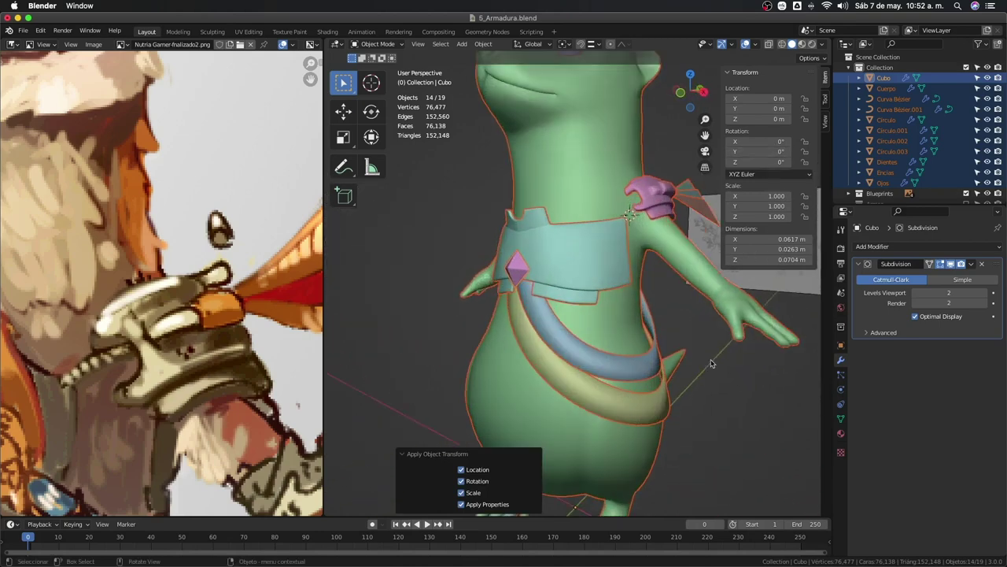
scroll(700, 380, "down", 2)
left_click(700, 380)
scroll(700, 380, "down", 2)
mouse_move(700, 380)
middle_mouse_down()
mouse_move(521, 311)
mouse_move(659, 331)
middle_mouse_up()
scroll(520, 311, "up", 3)
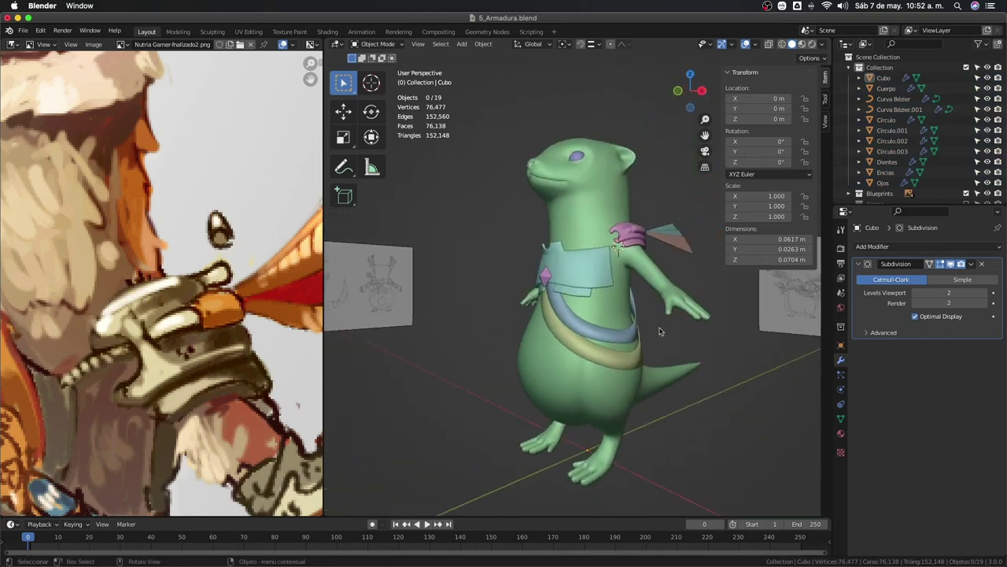
scroll(193, 367, "down", 2)
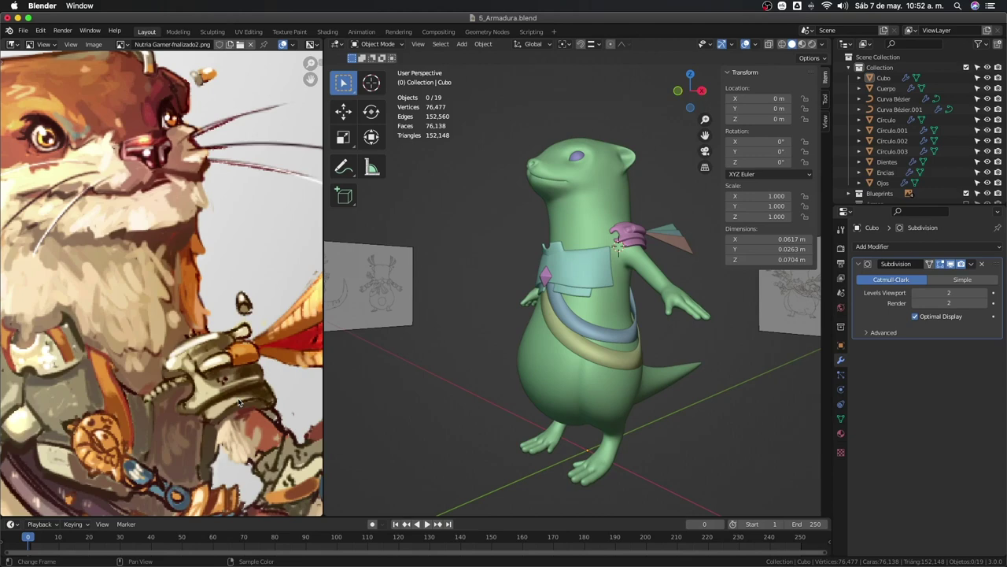
middle_click_drag(467, 391, 936, 138)
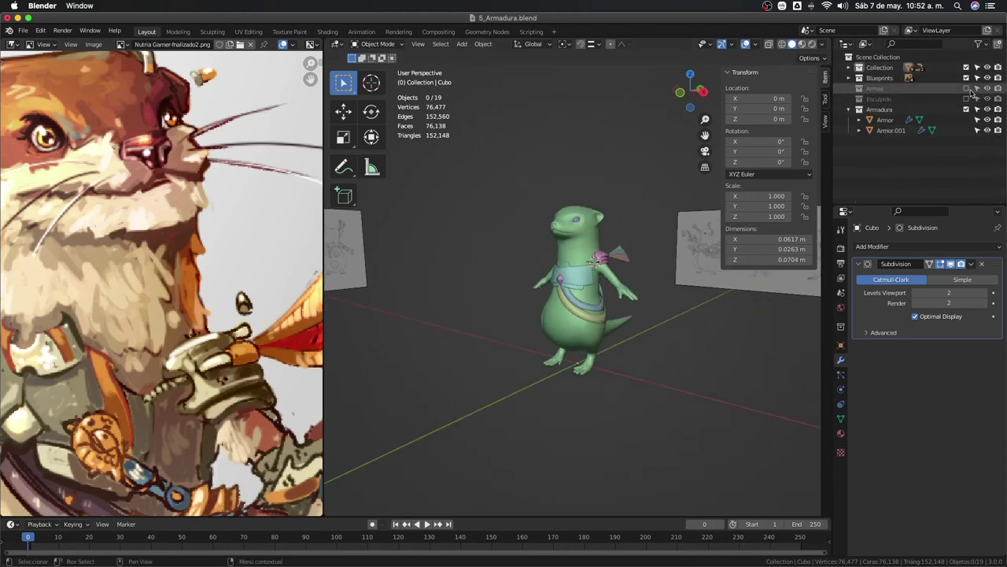
Show the Armas collection and orbit to inspect the sword and weapons beside the otter.
left_click(966, 88)
middle_click_drag(699, 290, 559, 325)
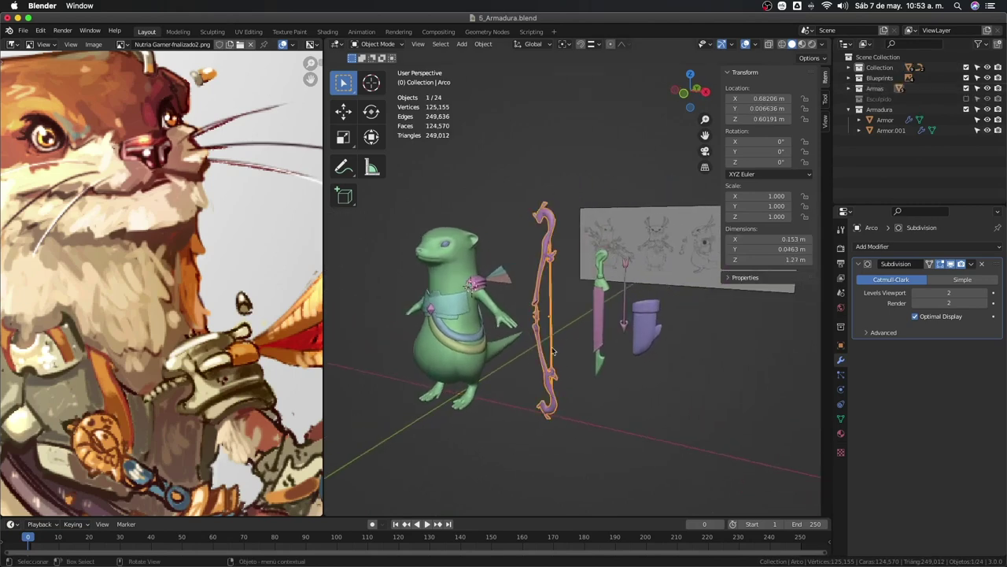
left_click(594, 365)
middle_click_drag(594, 365, 504, 337)
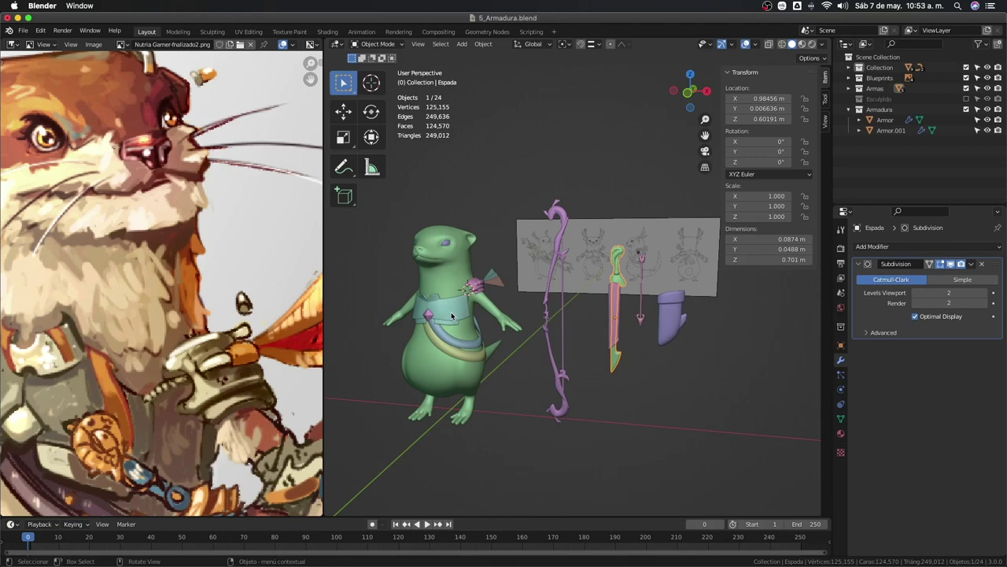
mouse_move(512, 314)
middle_mouse_down()
mouse_move(616, 335)
mouse_move(598, 320)
middle_mouse_up()
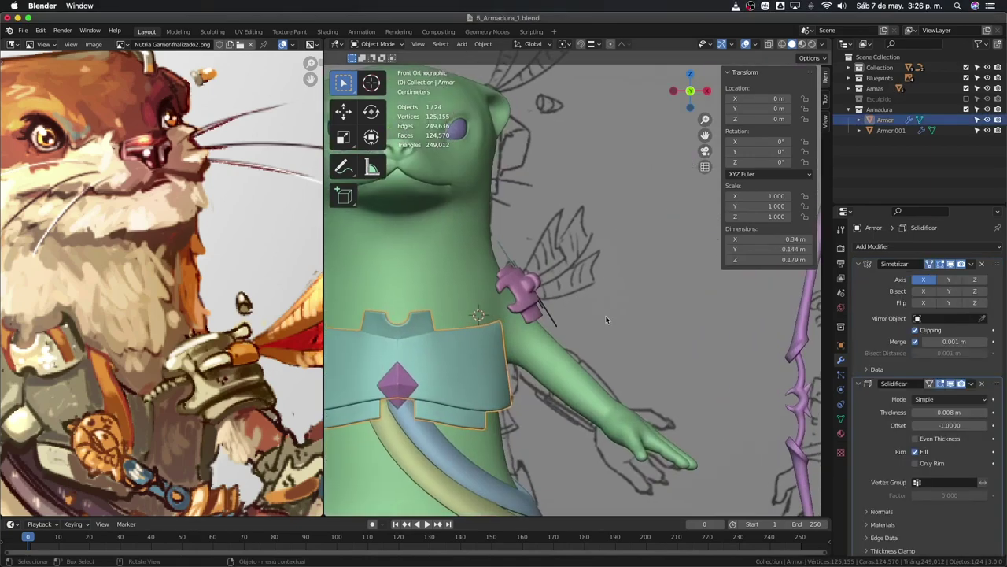
In wireframe right-side view, select the otter body's faces around the shoulder.
key("grave")
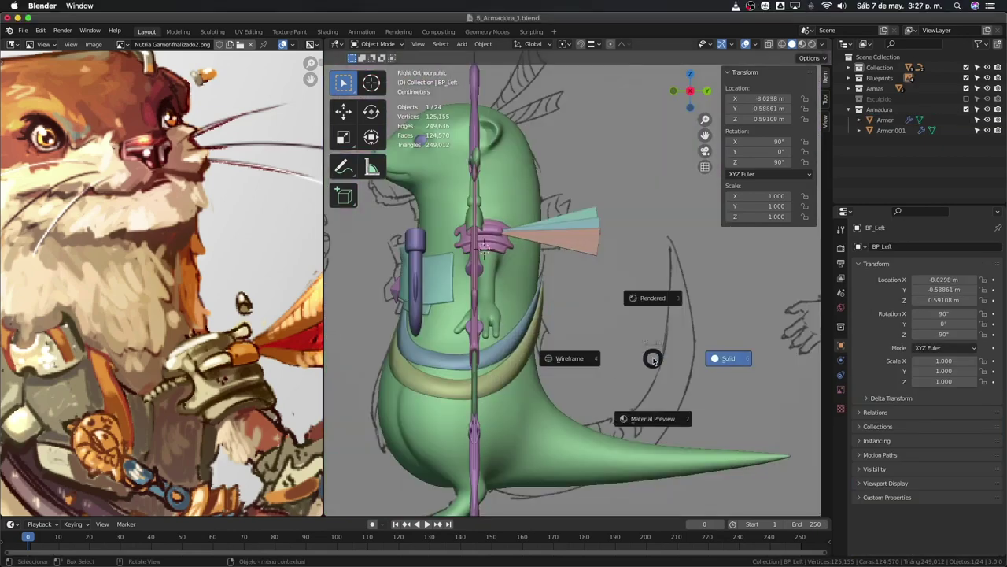
left_click(714, 355)
key("grave")
left_click(714, 348)
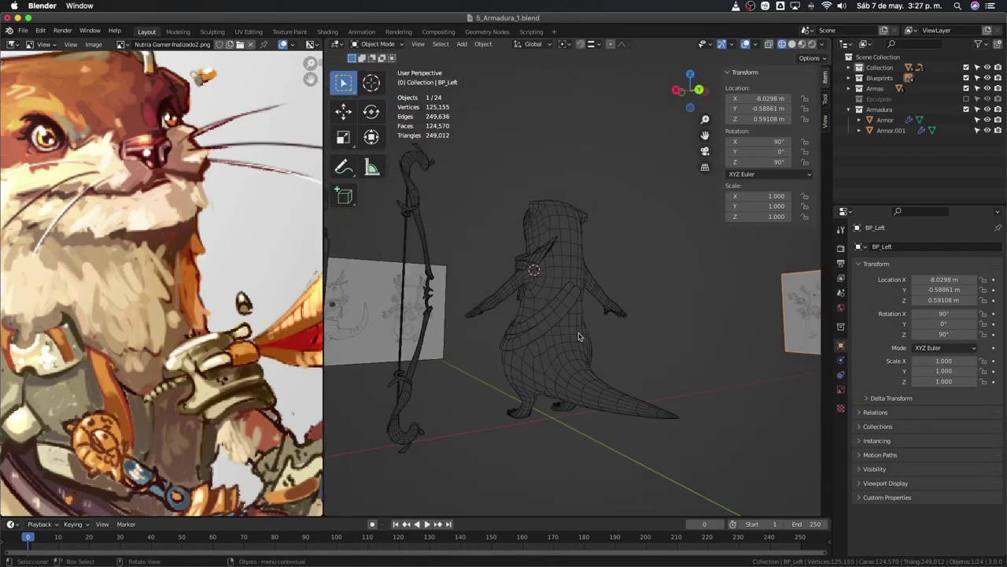
left_click(540, 343)
key("KP_3")
key("Tab")
scroll(539, 283, "up", 3)
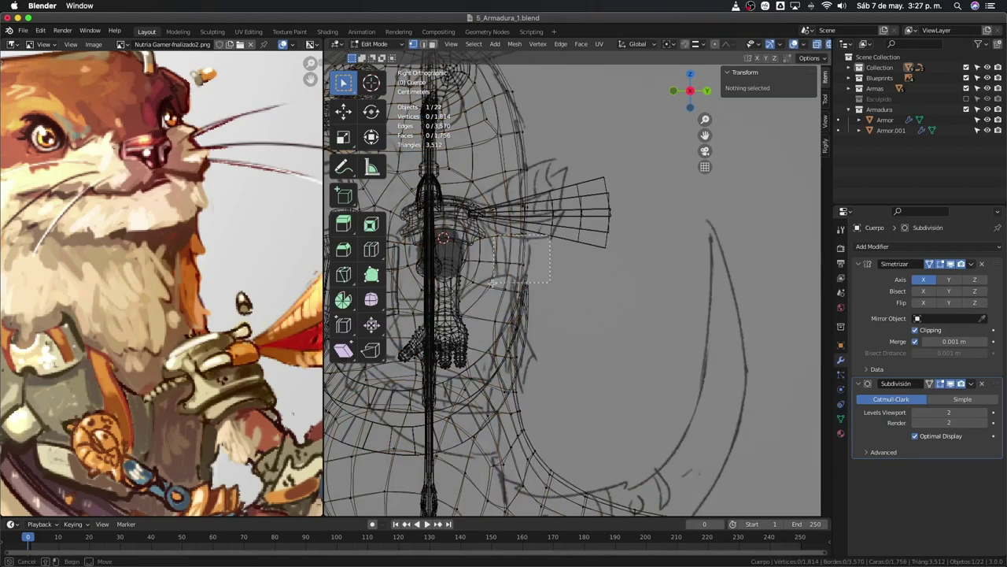
key("c")
left_click_drag(509, 280, 493, 253)
Separate the shoulder faces into a new plate, enlarge it slightly and shift it along Y.
key("p")
key("Tab")
key("shift+z")
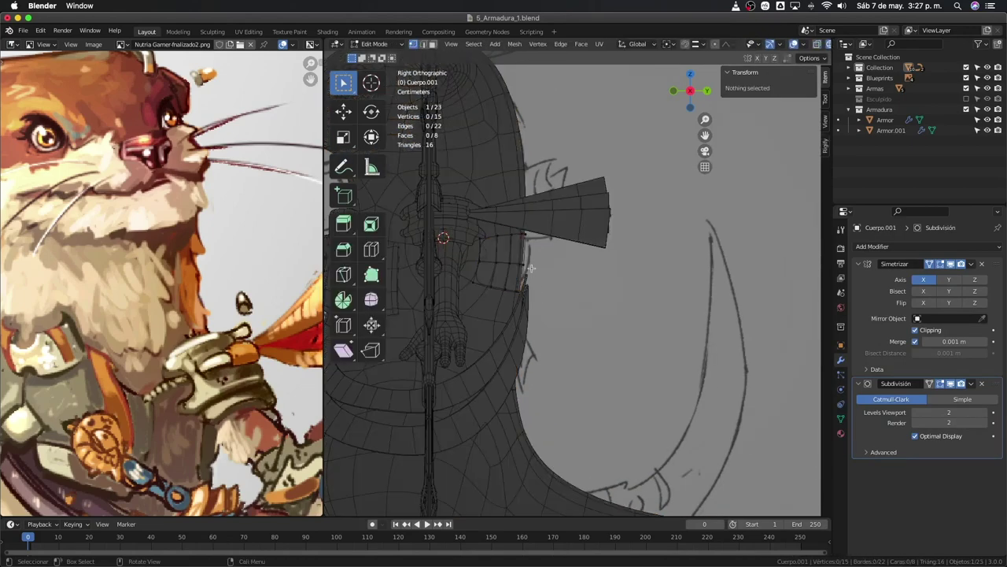
key("s")
left_click(630, 286)
key("g")
key("g")
key("Escape")
key("g")
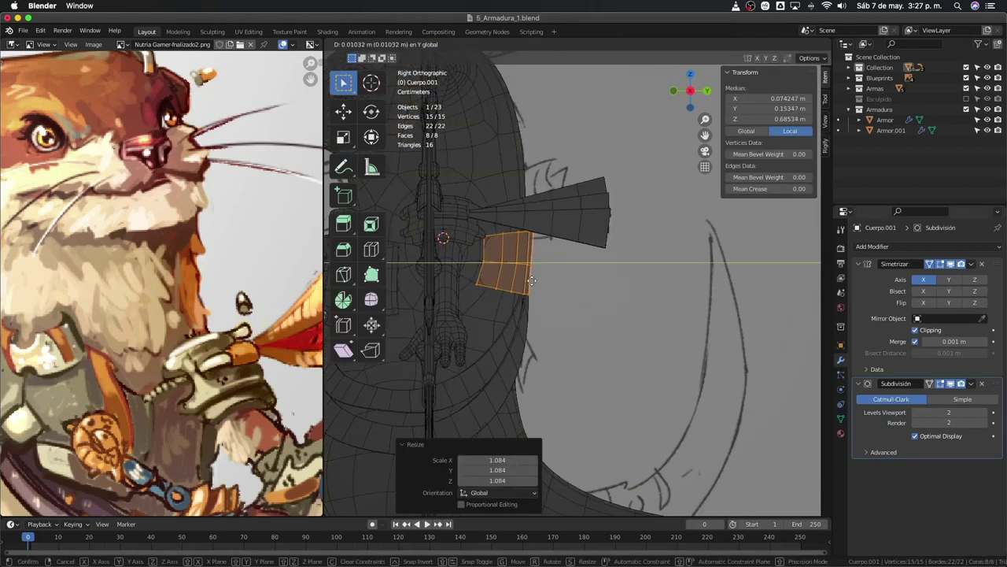
key("Return")
Slide the plate's top-edge vertices and move the whole plate along Y.
key("ctrl+KP_1")
key("1")
left_click(593, 216)
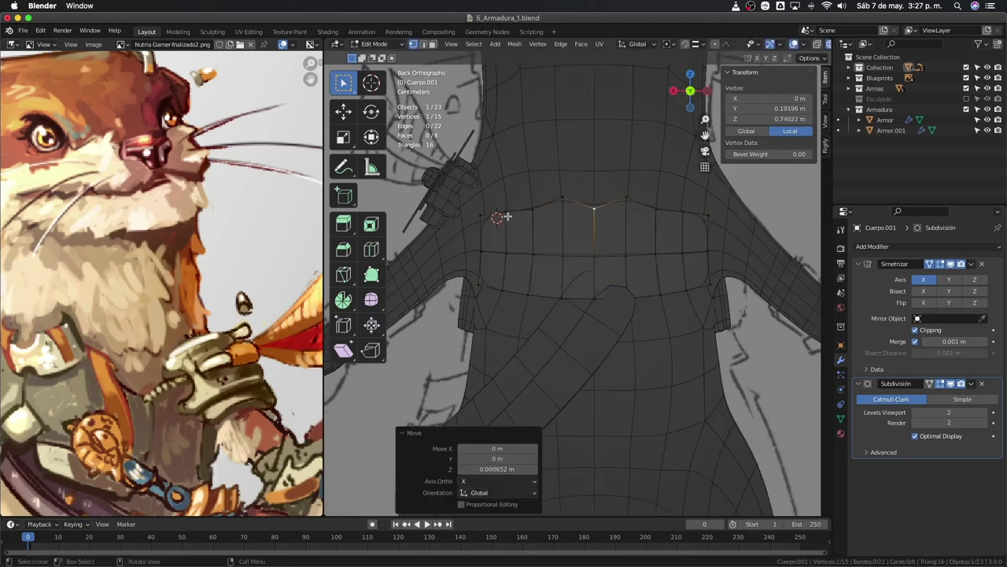
key("shift+v")
left_click(583, 221)
middle_click_drag(582, 220, 586, 240)
key("a")
key("g")
key("Return")
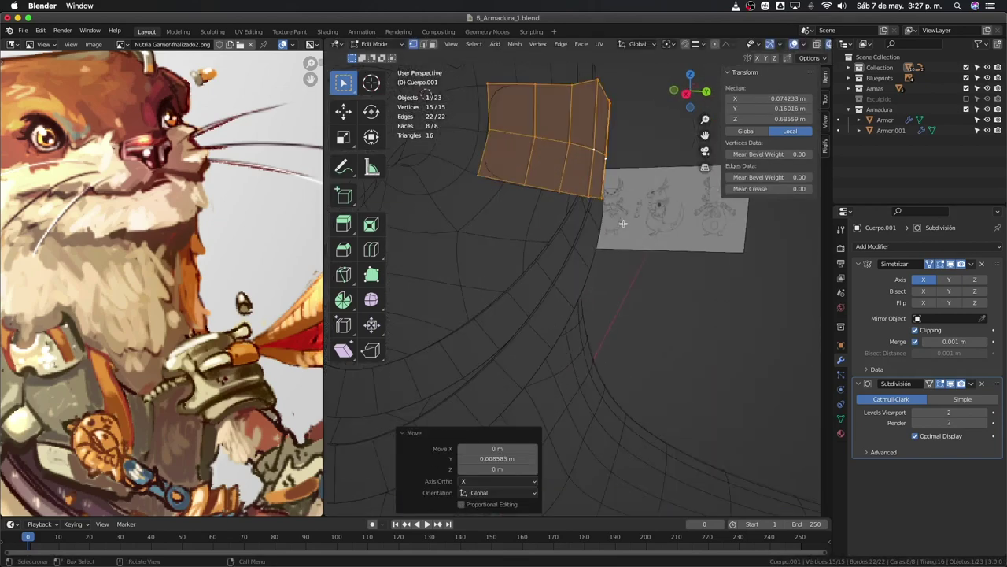
key("KP_3")
mouse_move(530, 282)
middle_mouse_down()
mouse_move(549, 259)
mouse_move(540, 330)
mouse_move(612, 253)
mouse_move(625, 281)
mouse_move(597, 283)
mouse_move(551, 259)
mouse_move(623, 243)
mouse_move(538, 305)
mouse_move(551, 283)
middle_mouse_up()
Add an edge loop across the plate and move three vertices along X.
key("ctrl+r")
left_click(540, 330)
key("g")
key("x")
key("Return")
left_click(597, 283)
Check the plate on the body and slide one of its vertices along its edge.
key("Tab")
key("KP_3")
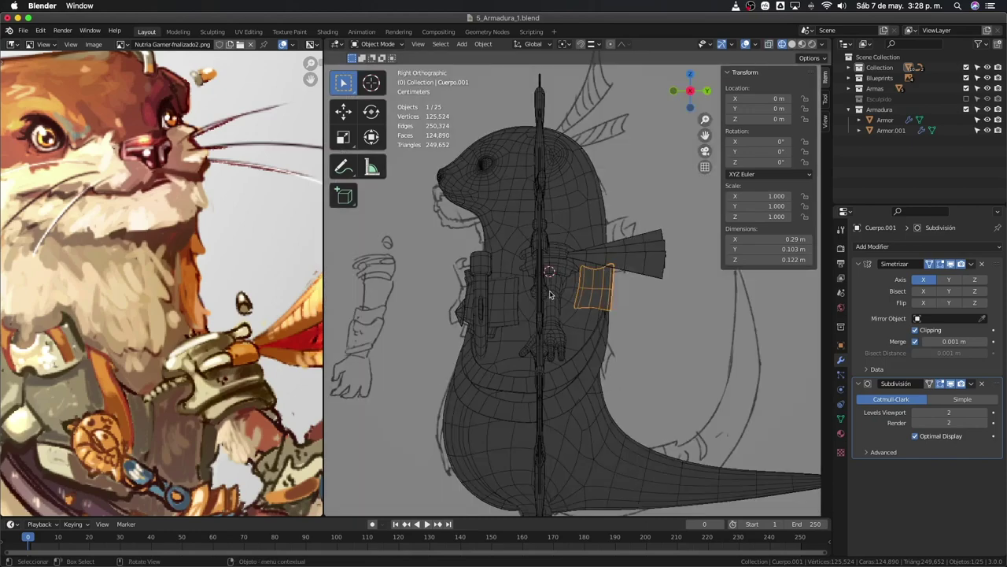
scroll(537, 306, "up", 3)
key("Tab")
key("g")
key("g")
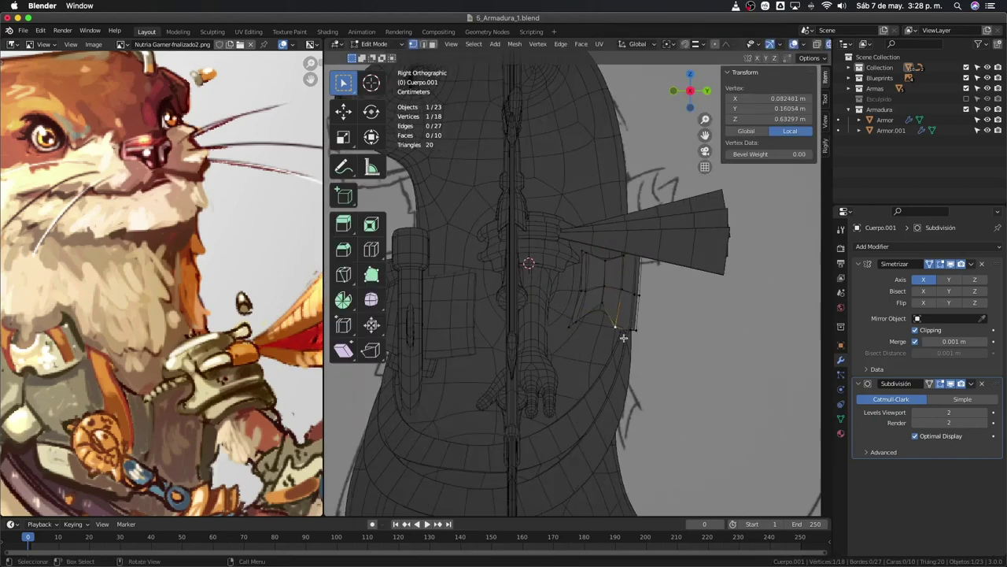
mouse_move(620, 333)
middle_mouse_down()
mouse_move(656, 344)
mouse_move(550, 283)
mouse_move(732, 201)
mouse_move(598, 260)
mouse_move(629, 315)
mouse_move(566, 284)
mouse_move(603, 339)
mouse_move(558, 313)
mouse_move(598, 283)
mouse_move(551, 299)
mouse_move(661, 256)
mouse_move(501, 312)
middle_mouse_up()
key("g")
key("g")
Fine-tune the plate's vertices and check its surface with see-through display off.
key("g")
key("g")
left_click(551, 283)
key("Tab")
scroll(748, 339, "down", 3)
scroll(621, 345, "up", 3)
key("Tab")
key("g")
left_click(564, 275)
key("alt+z")
key("Tab")
Copy the chest armor's modifiers onto the new plate.
left_click(500, 312, "shift")
key("ctrl+l")
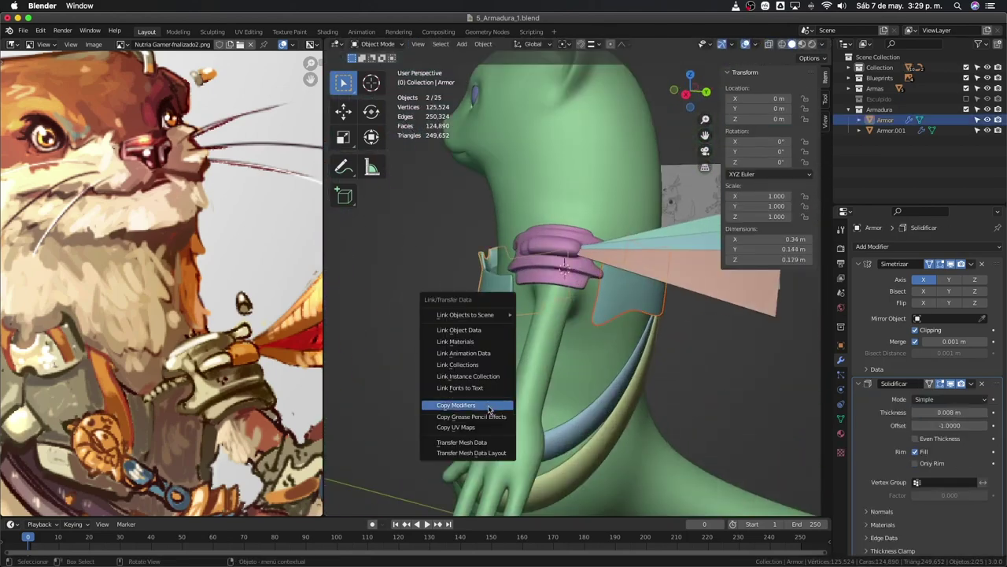
left_click(488, 405)
middle_click_drag(488, 404, 535, 252)
Add an edge loop across the plate and slide it into position.
key("Tab")
key("ctrl+r")
left_click(534, 248)
key("g")
key("g")
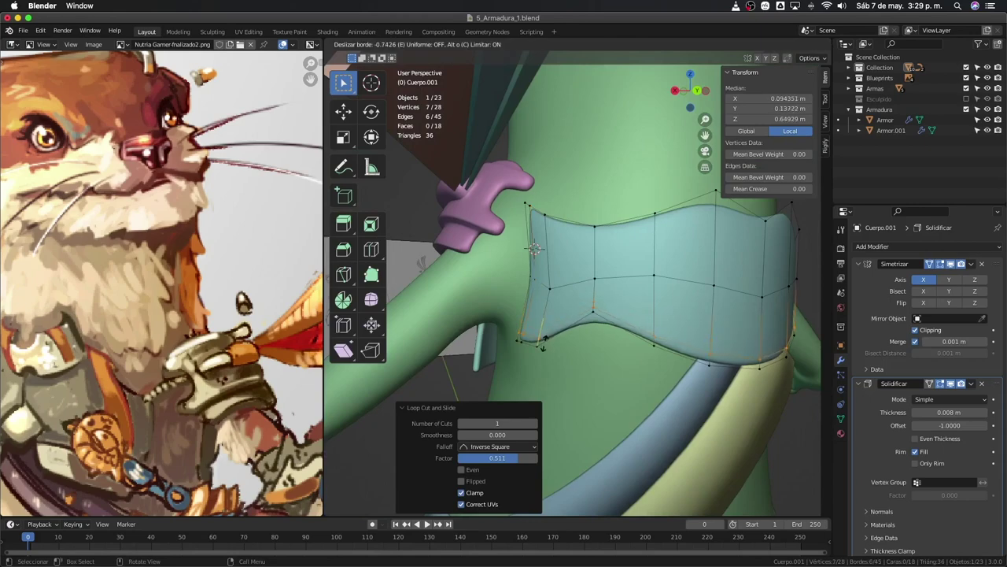
left_click(534, 249)
key("Tab")
View from behind and hide the Armadura and body collections to compare with the sketch.
key("ctrl+KP_1")
left_click(967, 109)
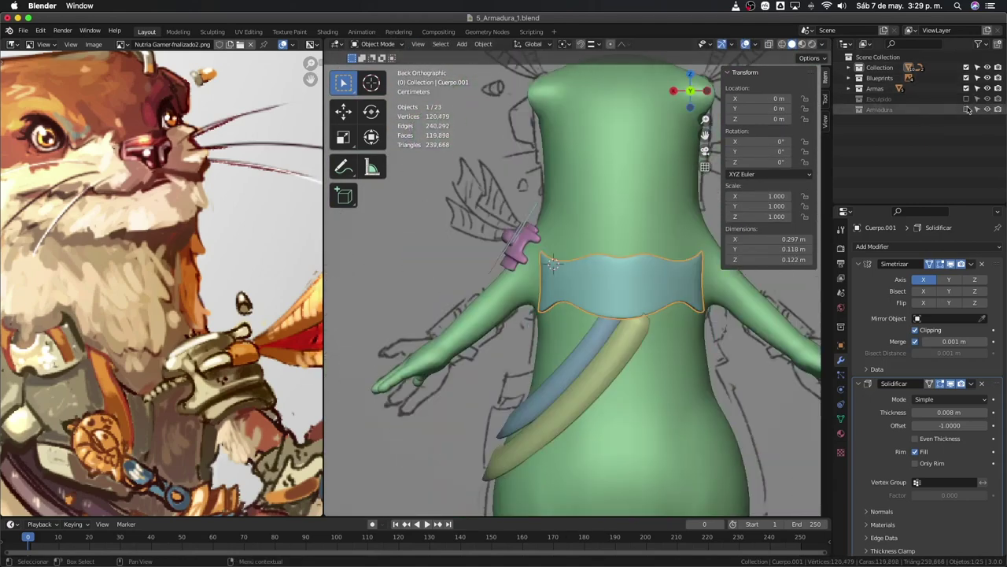
left_click(966, 66)
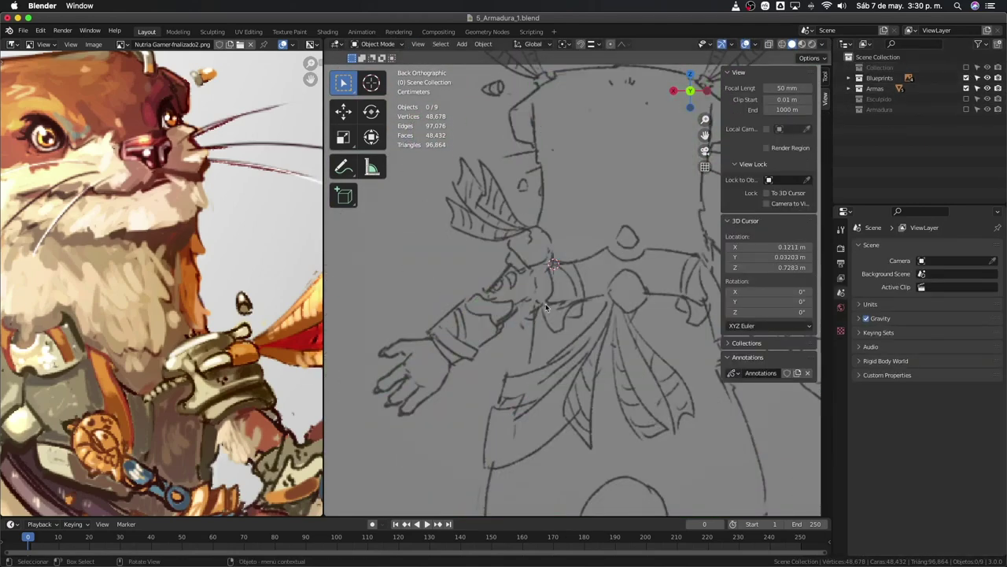
scroll(183, 378, "down", 2)
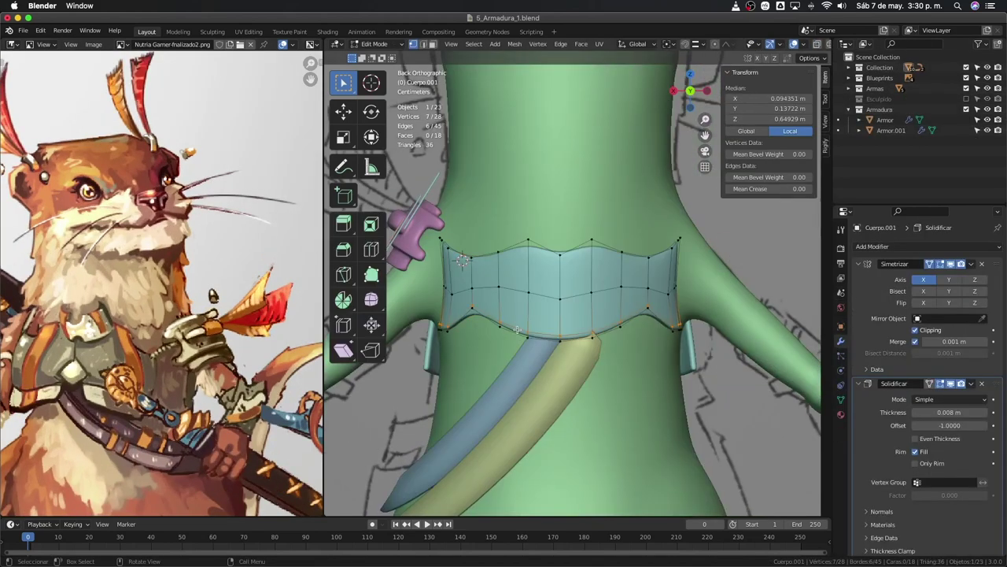
Delete the plate's bottom row, slide the middle loop, and add a vertical centre loop.
key("x")
left_click(519, 330)
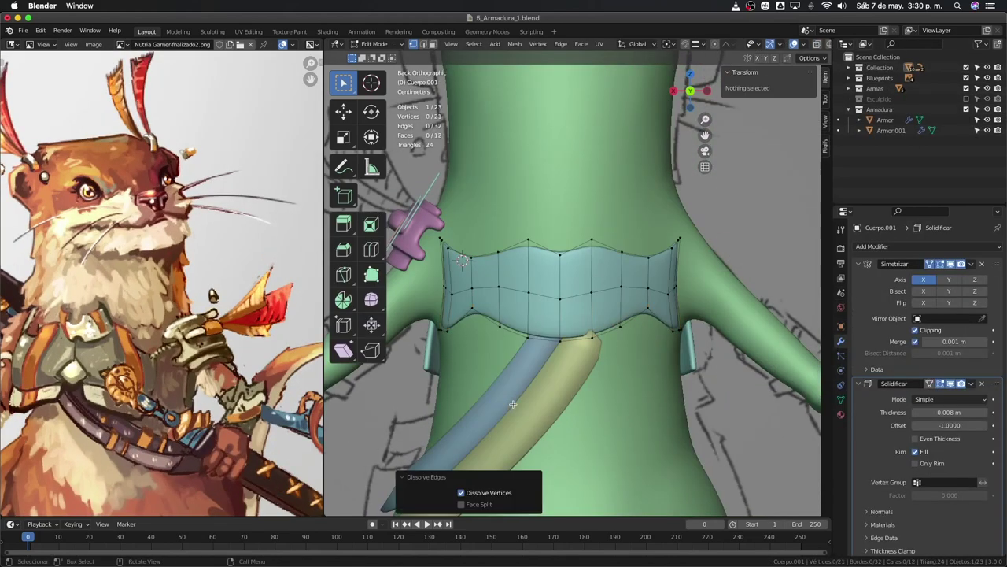
left_click(497, 285)
left_click(622, 285, "ctrl")
key("g")
key("g")
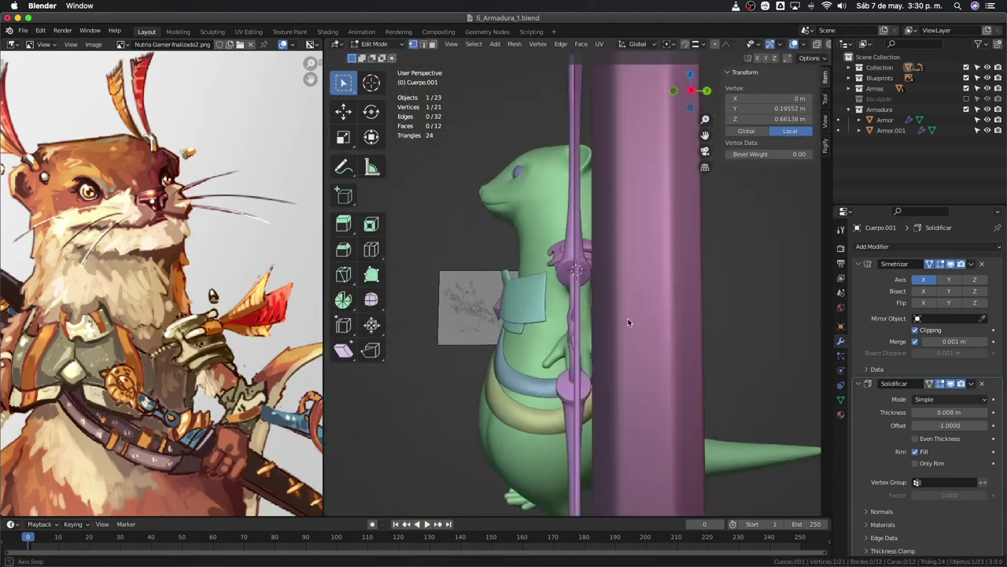
key("ctrl+KP_1")
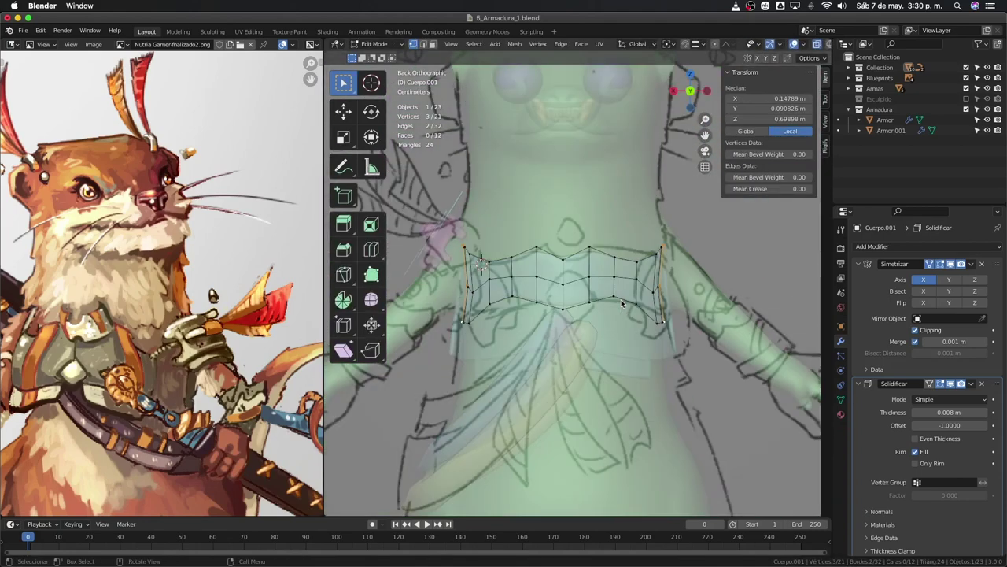
key("ctrl+r")
left_click(563, 277)
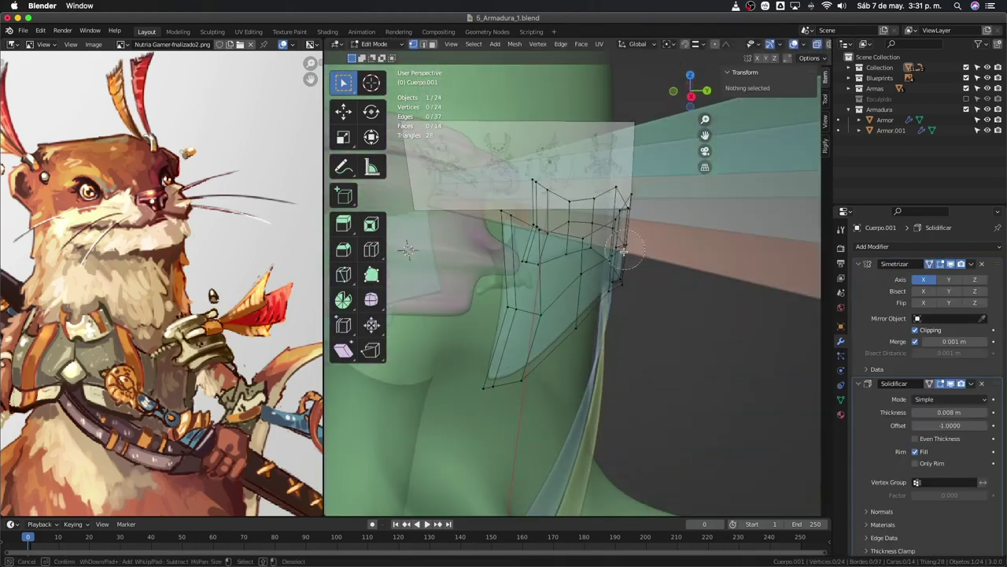
Push the vertices along one side of the plate toward the body on Y.
left_click_drag(622, 250, 551, 260)
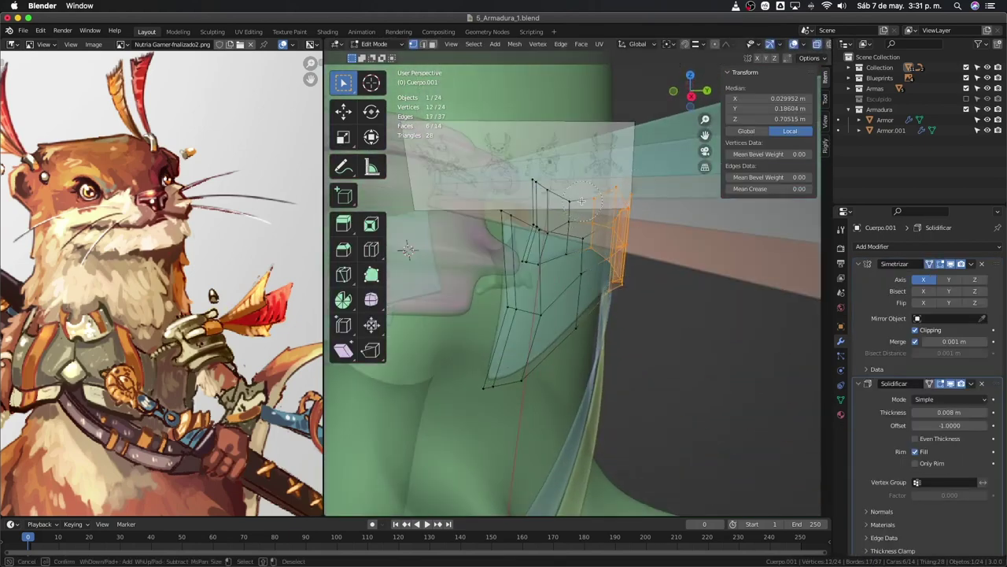
middle_click_drag(551, 260, 656, 289)
key("g")
key("y")
left_click(656, 289)
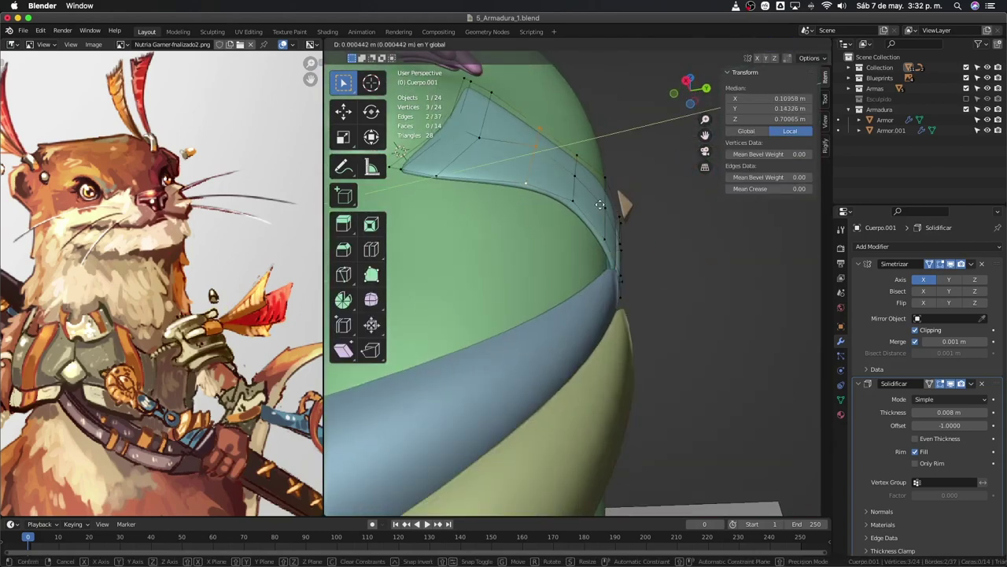
left_click(600, 204)
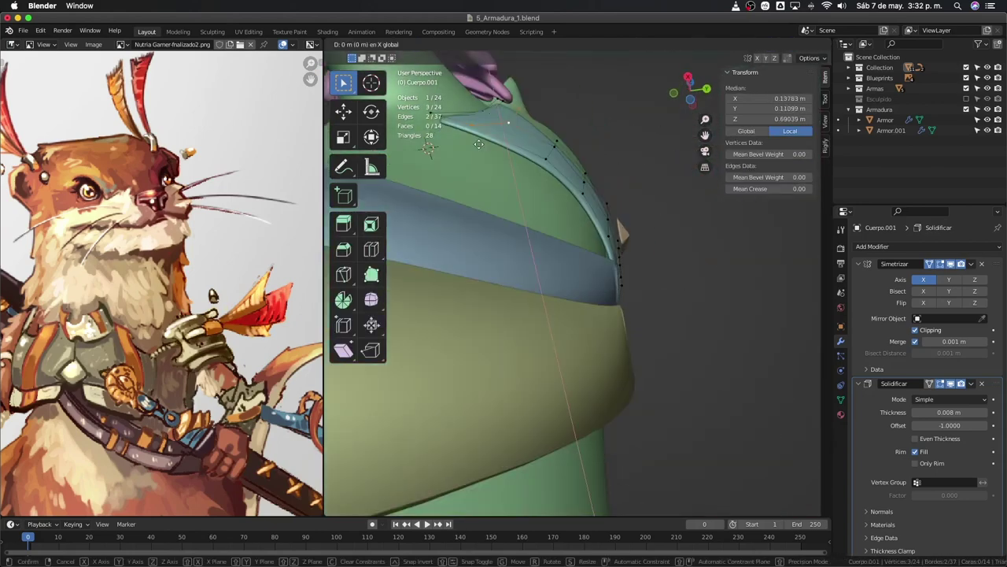
middle_click_drag(600, 205, 605, 203)
Select the plate's top edge to shape its curve, then review the plate on the character.
key("ctrl+r")
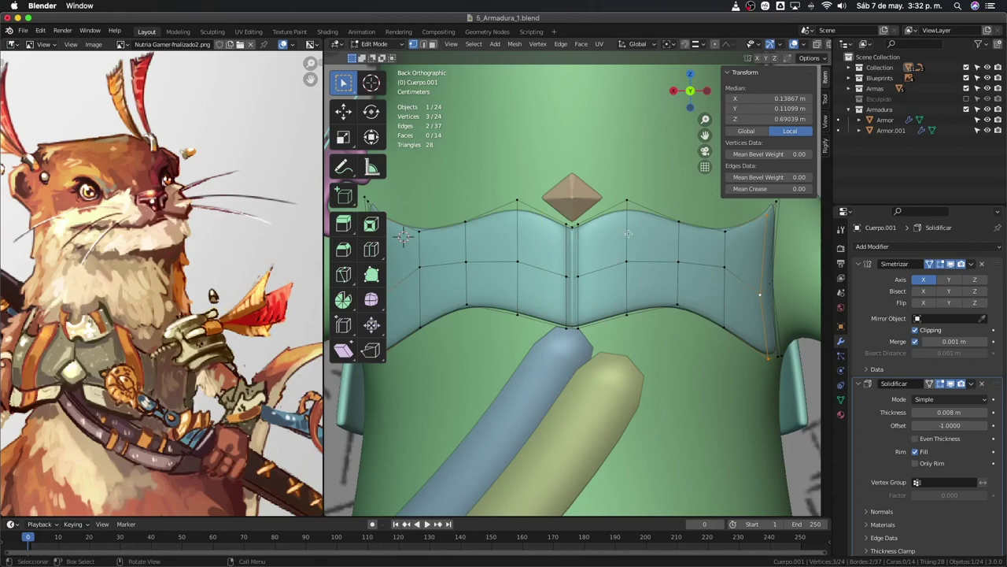
key("2")
left_click(647, 200)
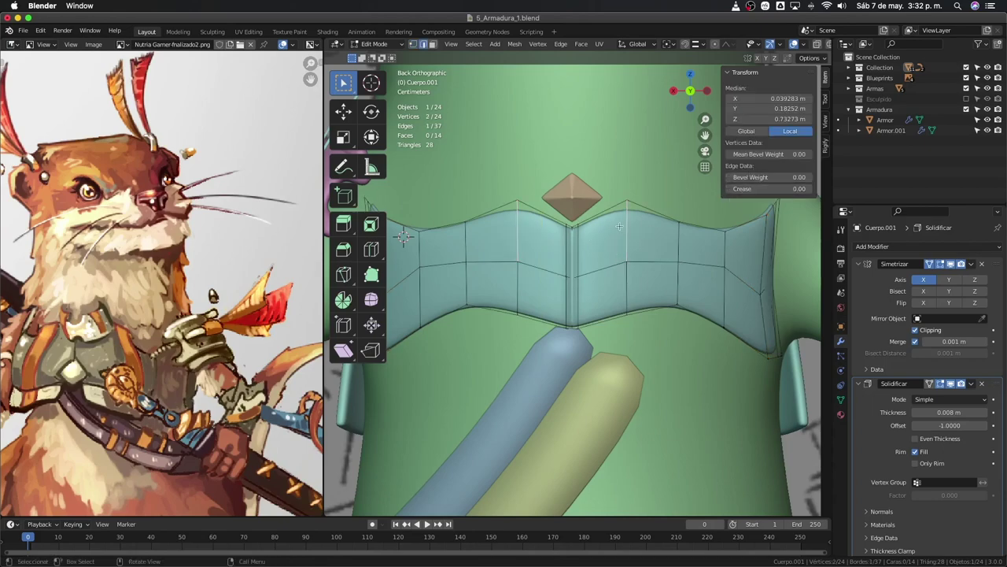
middle_click_drag(620, 227, 639, 326)
key("Tab")
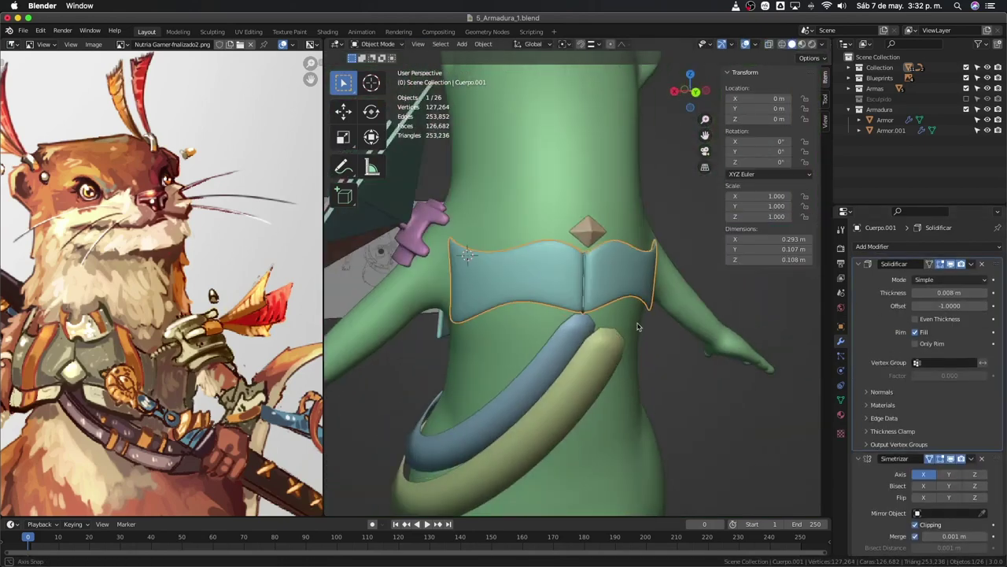
mouse_move(638, 326)
middle_mouse_down()
mouse_move(575, 308)
mouse_move(635, 359)
middle_mouse_up()
Nudge the diamond gem into place on the otter's back.
key("Tab")
key("KP_1")
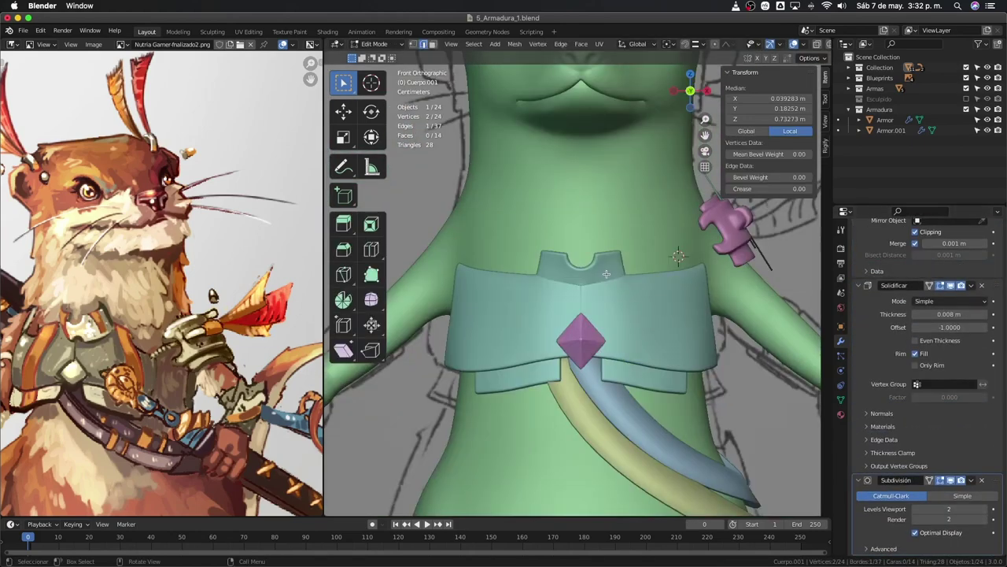
key("ctrl+KP_1")
key("Tab")
left_click(575, 205)
key("g")
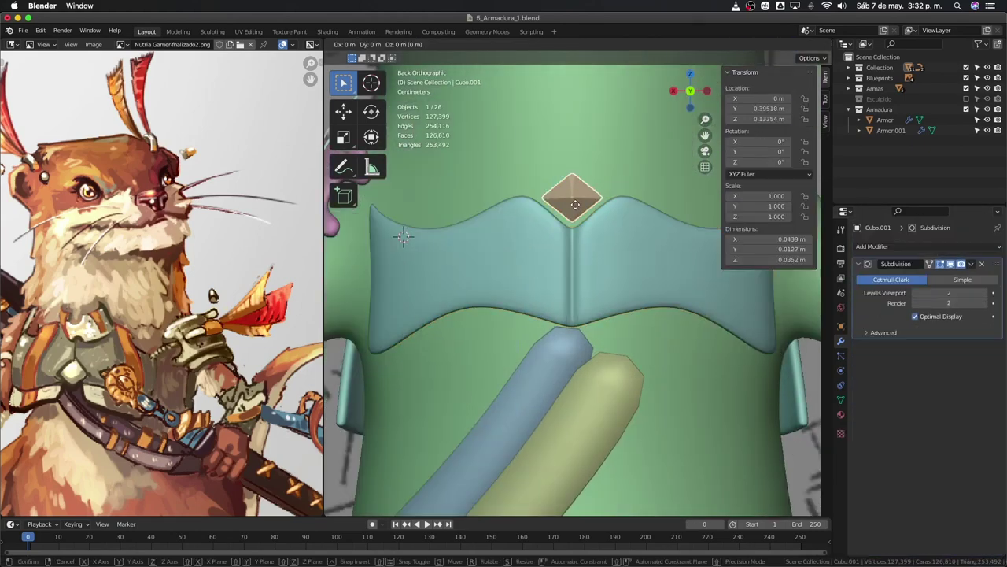
left_click(575, 204)
mouse_move(575, 205)
middle_mouse_down()
mouse_move(649, 303)
mouse_move(575, 238)
middle_mouse_up()
scroll(631, 288, "up", 4)
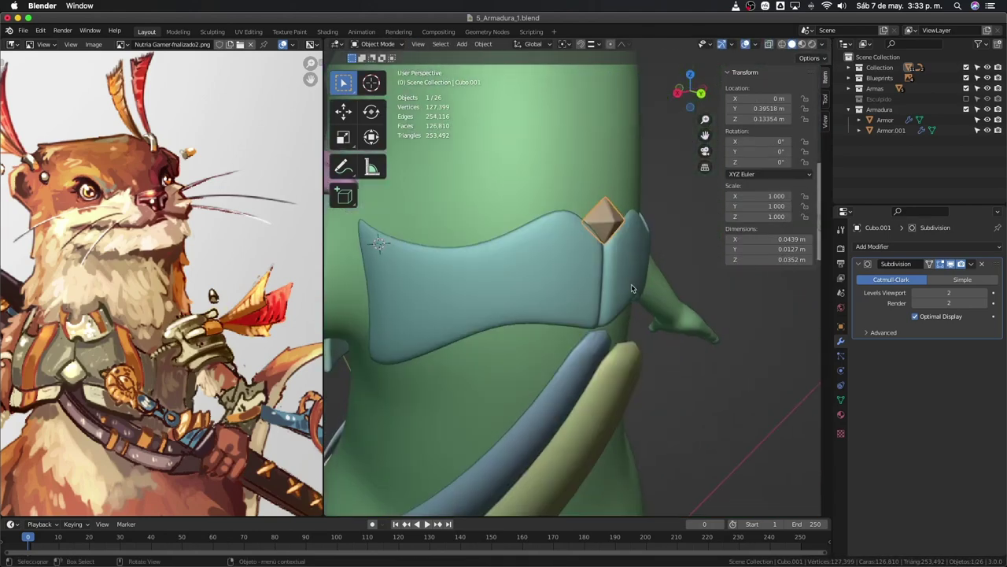
scroll(631, 288, "down", 5)
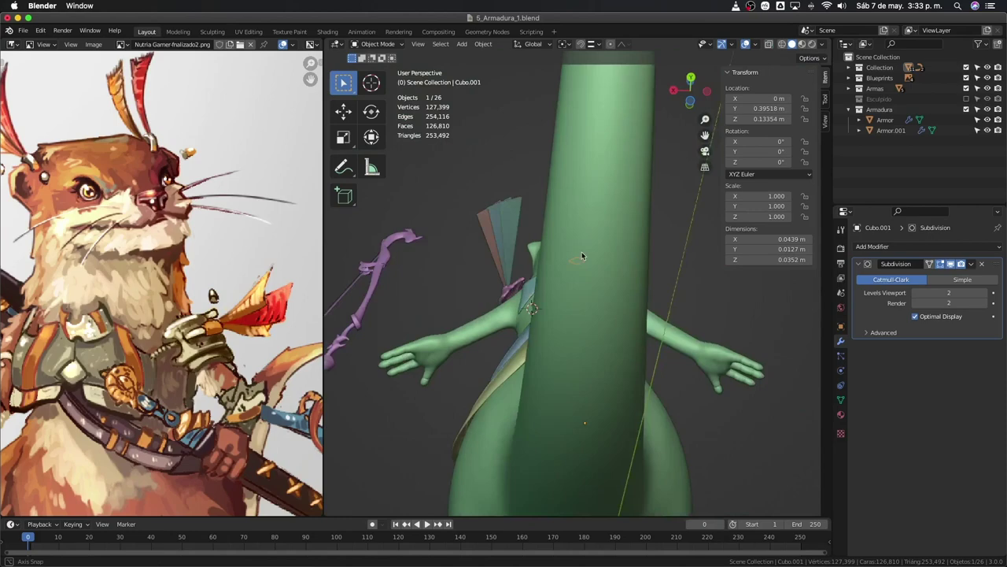
Check the back gem from behind and select the second strap curve.
left_click(574, 301, "shift")
mouse_move(582, 251)
middle_mouse_down()
mouse_move(574, 301)
mouse_move(639, 250)
middle_mouse_up()
key("Tab")
key("Tab")
left_click(639, 251)
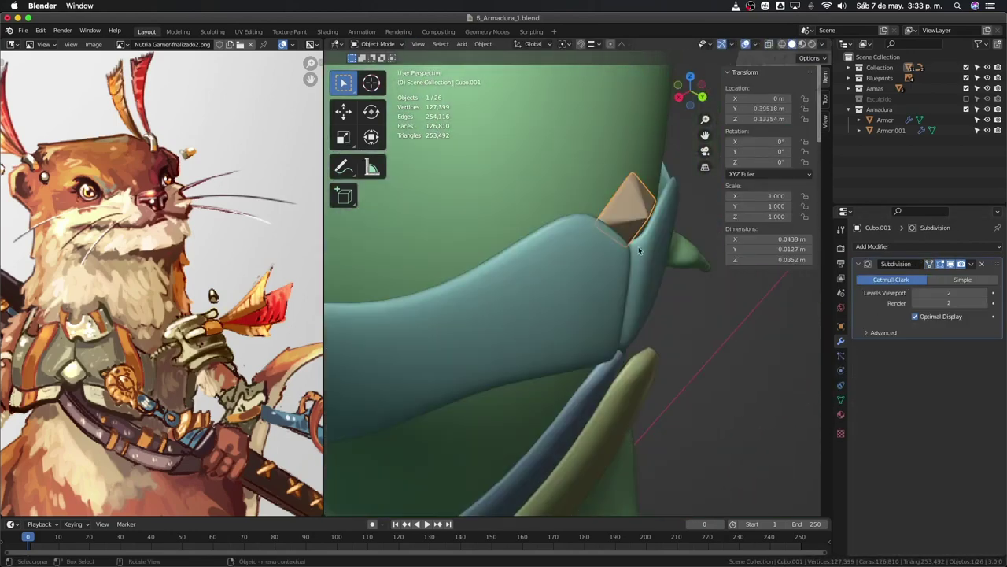
key("ctrl+KP_1")
left_click(594, 376, "shift")
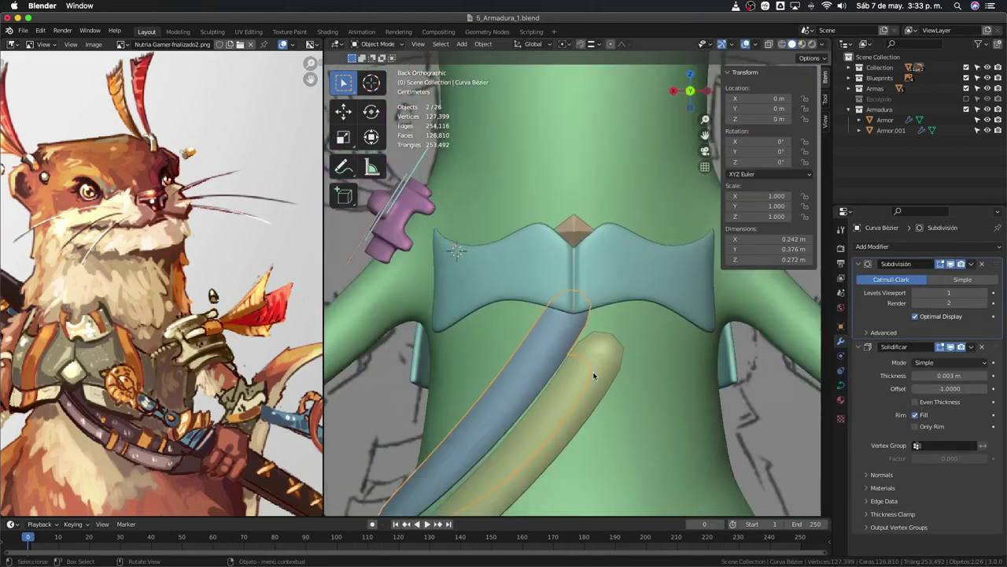
mouse_move(594, 376)
middle_mouse_down()
mouse_move(630, 362)
mouse_move(645, 393)
mouse_move(598, 355)
mouse_move(550, 354)
mouse_move(599, 403)
mouse_move(590, 236)
mouse_move(586, 291)
mouse_move(617, 315)
middle_mouse_up()
scroll(630, 362, "down", 3)
left_click(645, 394)
Slide the strap's shoulder control points along Y.
key("Tab")
left_click(598, 354)
key("g")
key("y")
left_click(549, 355)
key("r")
left_click(582, 378)
Raise the strap points along Z and rotate them about X to bend over the shoulder.
key("g")
key("z")
left_click(591, 236)
key("r")
key("x")
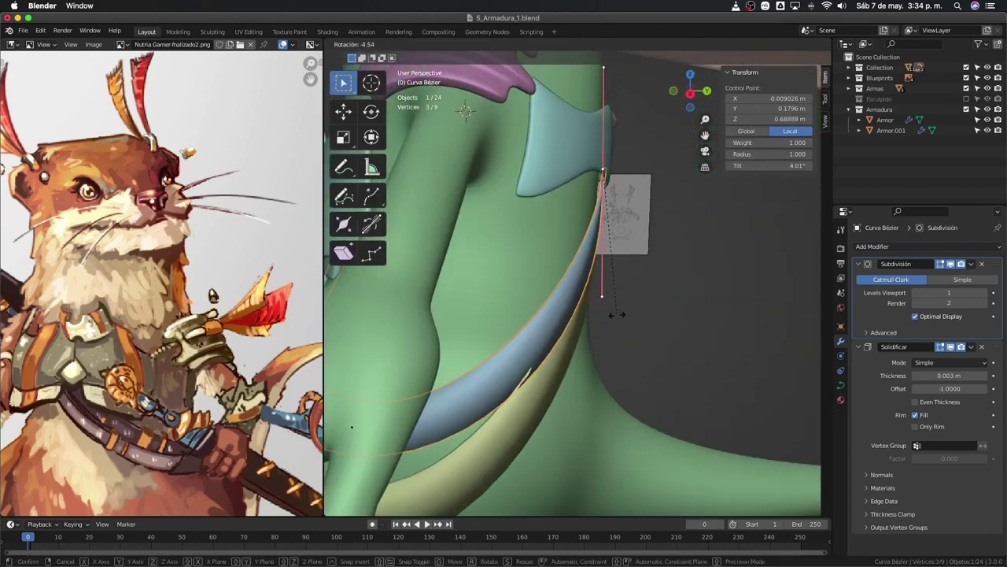
left_click(617, 315)
scroll(617, 315, "down", 3)
key("Tab")
Shift a Cuerpo.001 back-plate edge 0.00311 m along X to tuck it against the body.
scroll(586, 326, "down", 3)
key("KP_3")
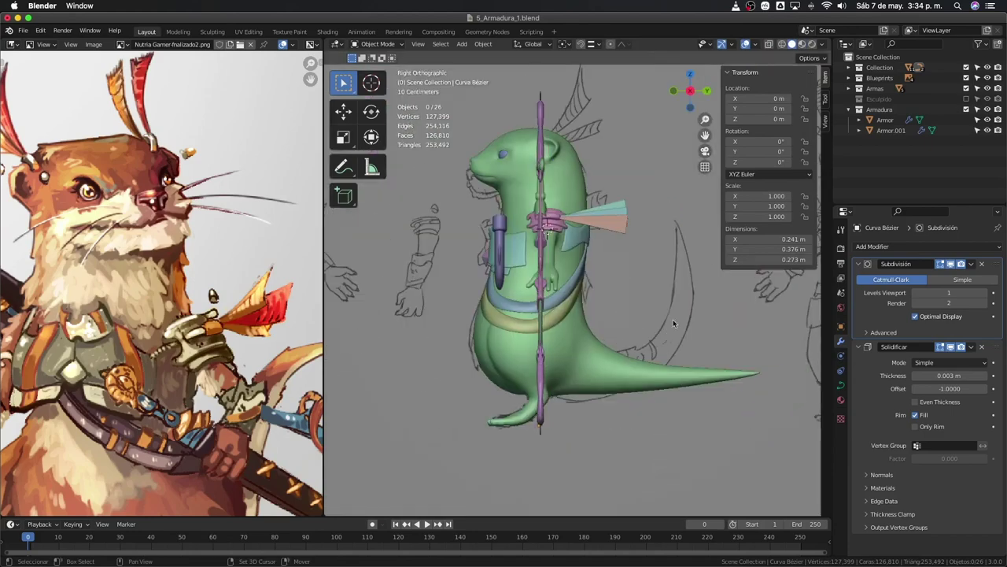
mouse_move(673, 322)
middle_mouse_down()
mouse_move(590, 291)
mouse_move(551, 299)
mouse_move(567, 236)
mouse_move(605, 205)
mouse_move(598, 236)
middle_mouse_up()
left_click(535, 295)
key("Tab")
key("alt+z")
key("g")
key("x")
left_click(612, 200)
key("Tab")
scroll(599, 310, "down", 3)
scroll(599, 310, "up", 3)
With proportional editing on, move the chest armor's top edge loop along Y.
left_click(561, 302)
mouse_move(599, 309)
middle_mouse_down()
mouse_move(561, 303)
mouse_move(551, 283)
mouse_move(543, 291)
mouse_move(551, 267)
mouse_move(582, 315)
mouse_move(622, 337)
middle_mouse_up()
key("Tab")
key("alt+z")
left_click(551, 275, "alt")
key("alt+z")
key("o")
key("g")
key("y")
left_click(549, 248)
Move three top armor vertices along Y, then circle-select vertices along the armor's bottom.
key("alt+z")
key("alt+z")
left_click(582, 322)
key("g")
key("y")
left_click(623, 333)
key("KP_1")
key("alt+z")
key("c")
left_click(666, 252)
Pull the Armor chest plate outward with the Grab brush to about 0.343 × 0.162 × 0.189 m.
key("ctrl+Tab")
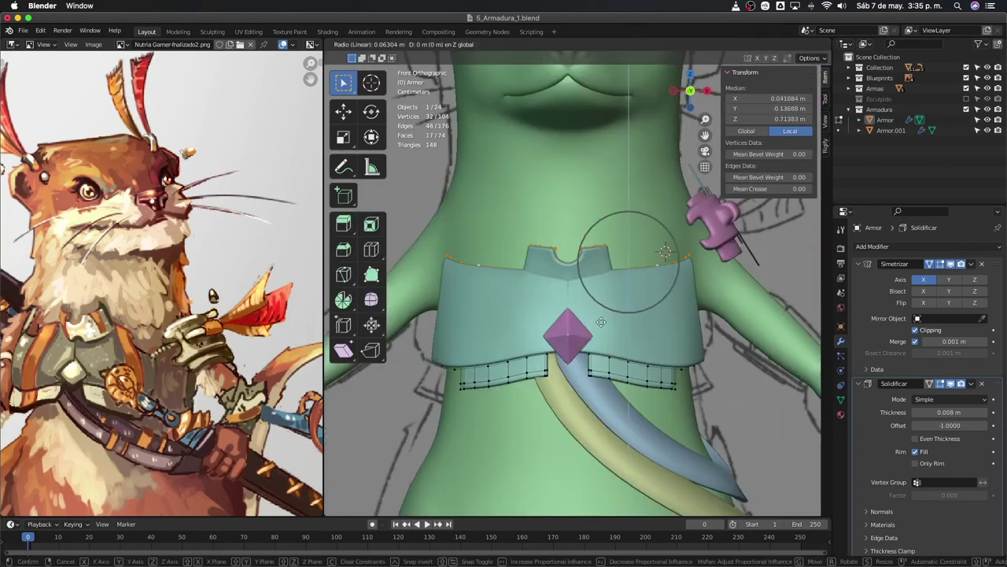
middle_click_drag(607, 269, 617, 397)
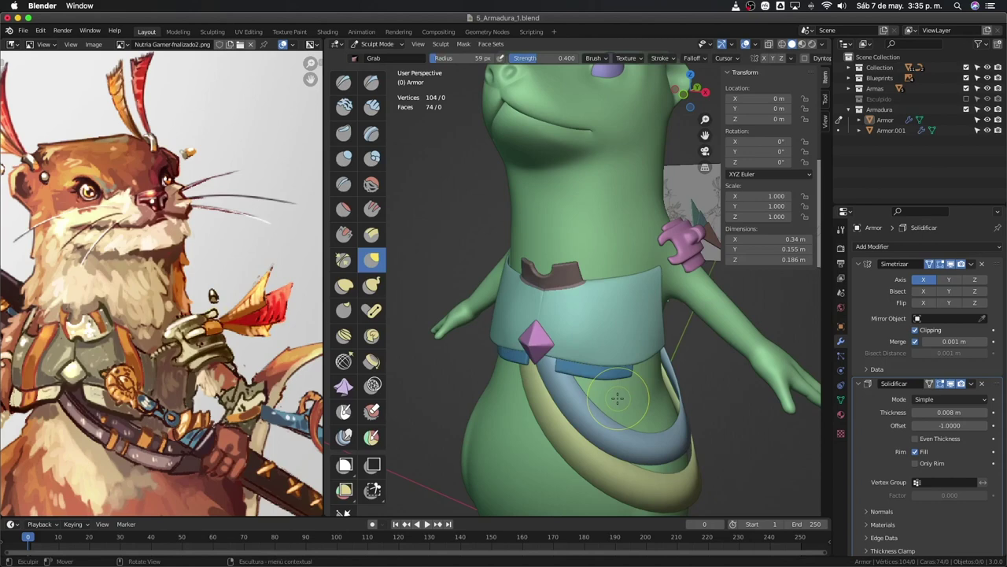
scroll(955, 324, "down", 3)
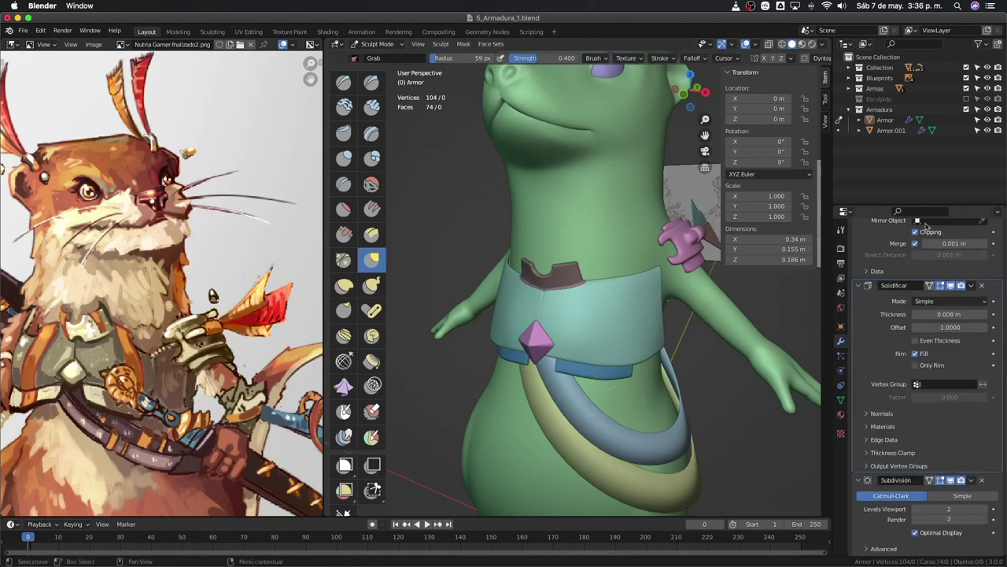
scroll(589, 259, "up", 3)
middle_click_drag(589, 259, 529, 281)
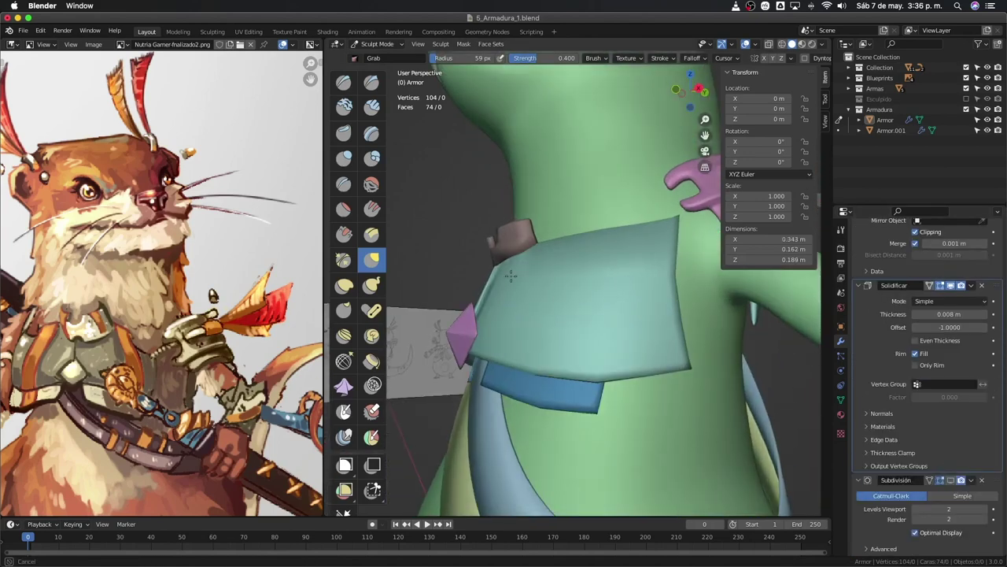
mouse_move(601, 308)
middle_mouse_down()
mouse_move(614, 370)
mouse_move(683, 295)
mouse_move(610, 362)
middle_mouse_up()
key("ctrl+Tab")
key("ctrl+Tab")
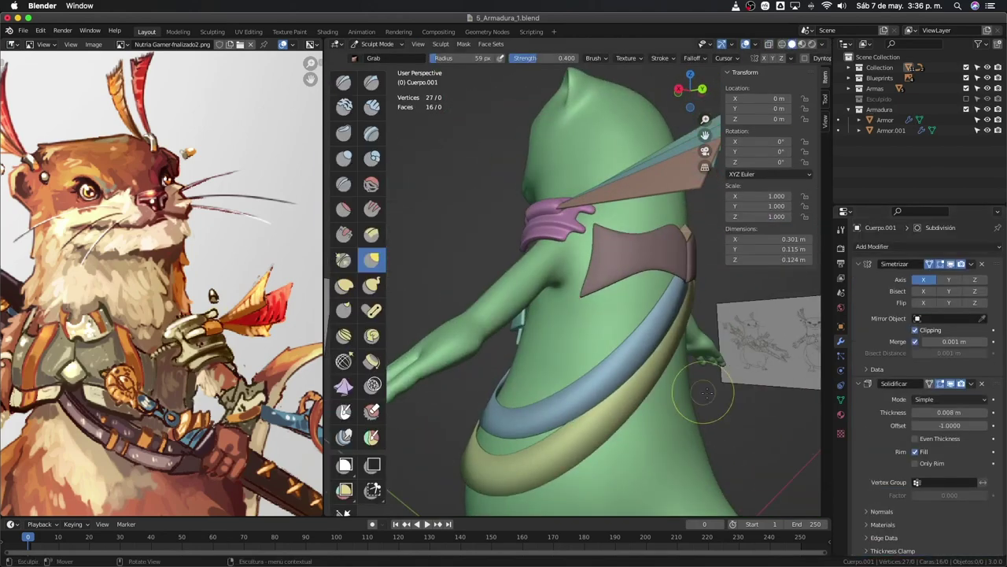
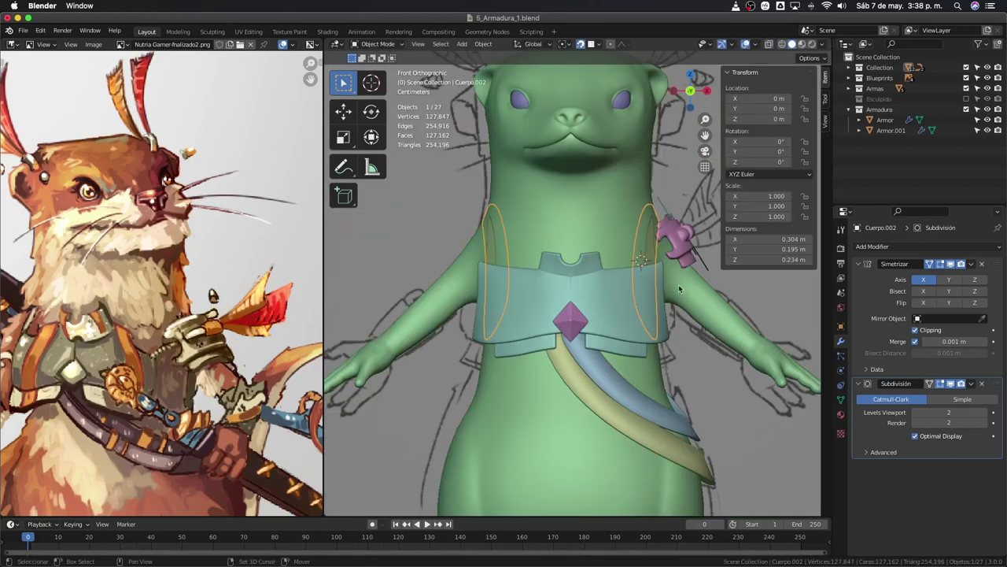
Isolate the body, clip the view to a region, check the side view, then restore the full rig.
key("KP_Divide")
key("b")
left_click_drag(611, 290, 603, 289)
key("KP_3")
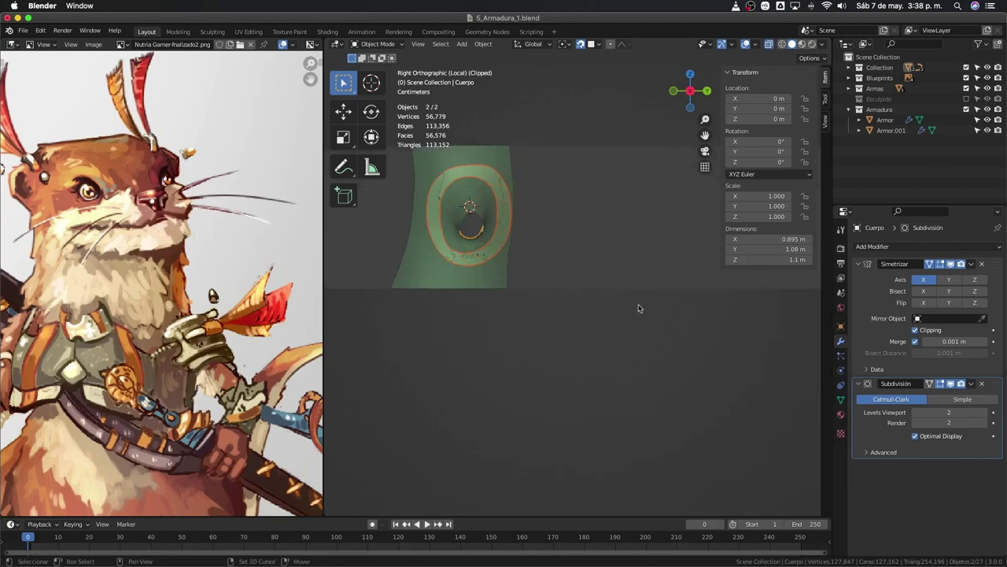
key("alt+b")
key("KP_Divide")
scroll(690, 349, "down", 5)
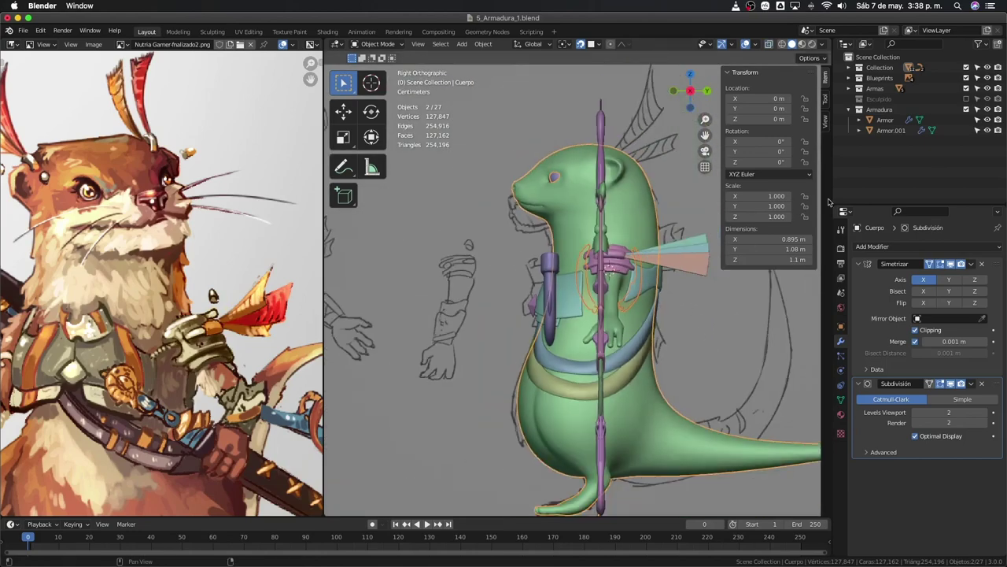
Select several armour pieces and bring up the move-to-collection choices.
key("alt+a")
middle_click_drag(689, 349, 662, 266)
left_click(598, 299)
middle_click_drag(598, 299, 621, 272)
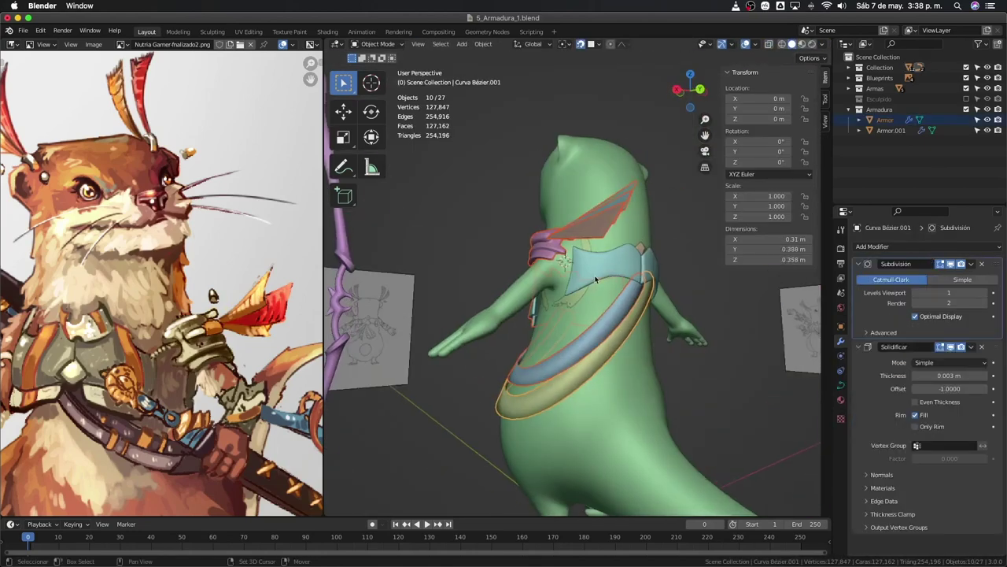
key("m")
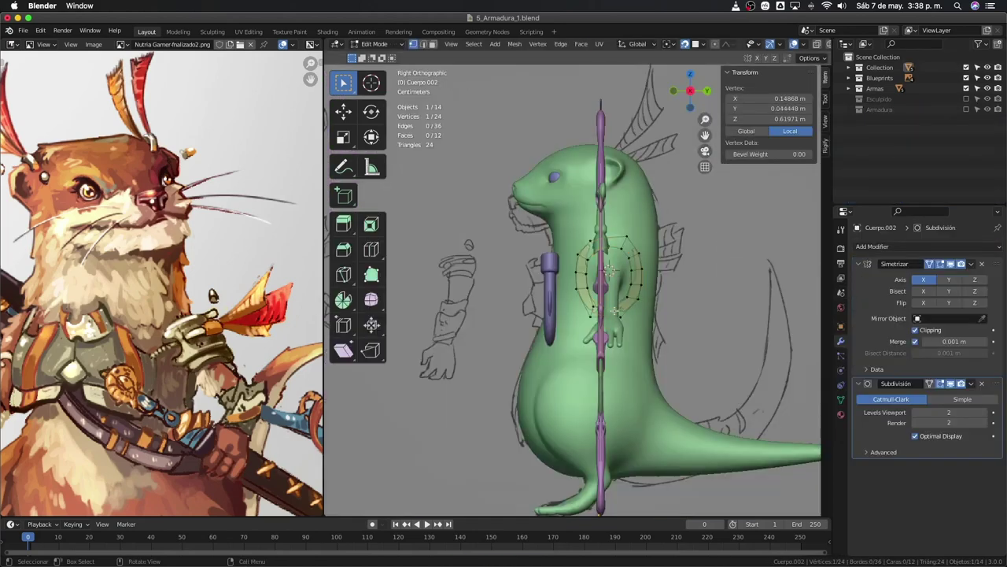
scroll(600, 321, "up", 4)
scroll(601, 321, "up", 3)
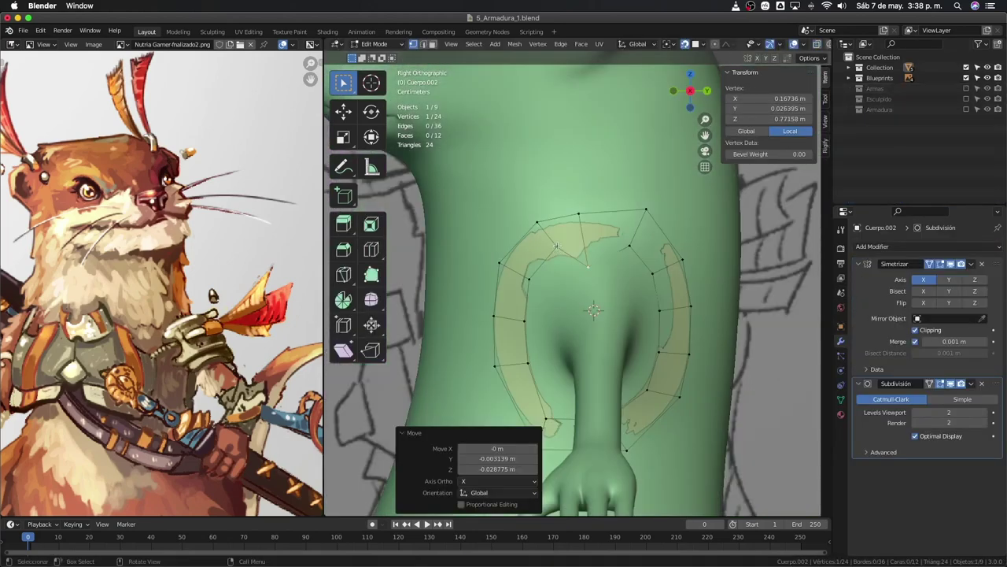
Grab strap ring vertices to pull the loop in against the shoulder.
key("g")
left_click(522, 354)
middle_click_drag(522, 354, 558, 282, "shift")
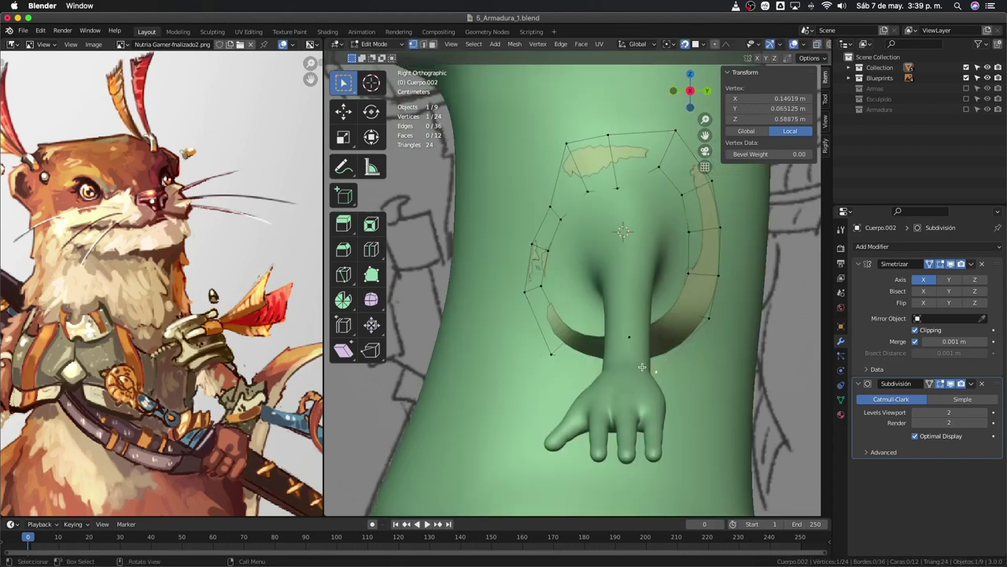
left_click(665, 331)
key("g")
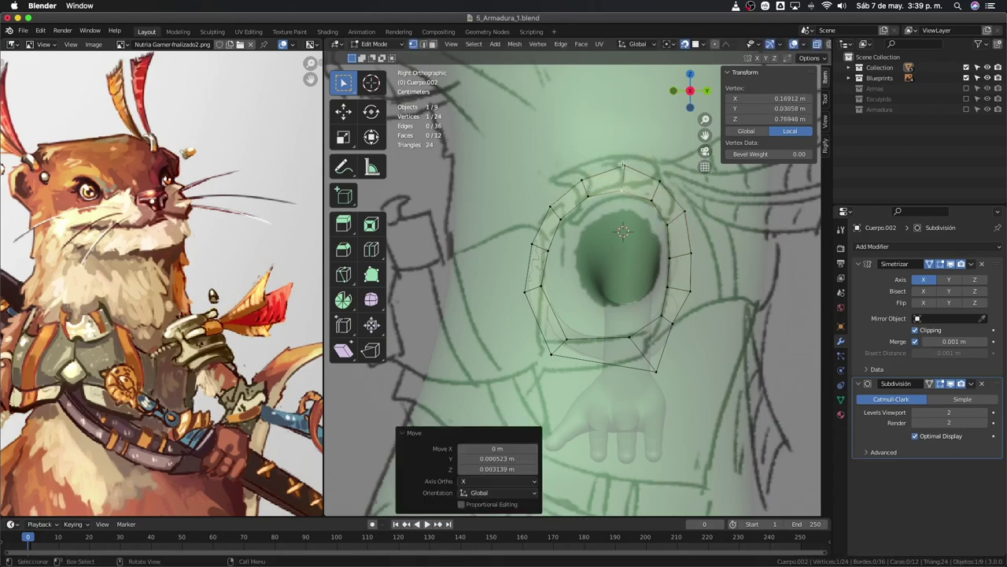
Check the ring from the front and Right Orthographic views and nudge another vertex to refine it.
middle_click_drag(605, 258, 584, 323)
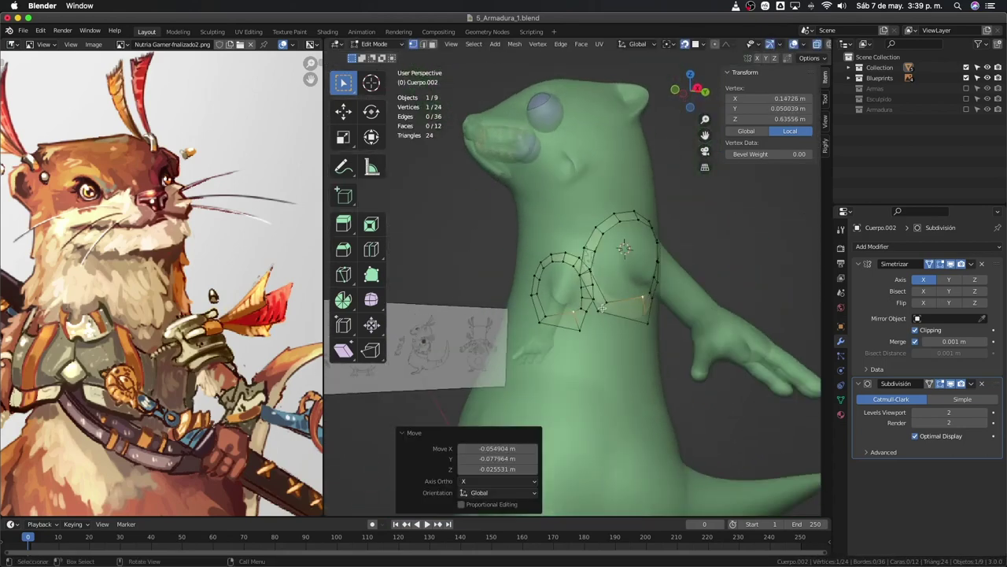
key("KP_3")
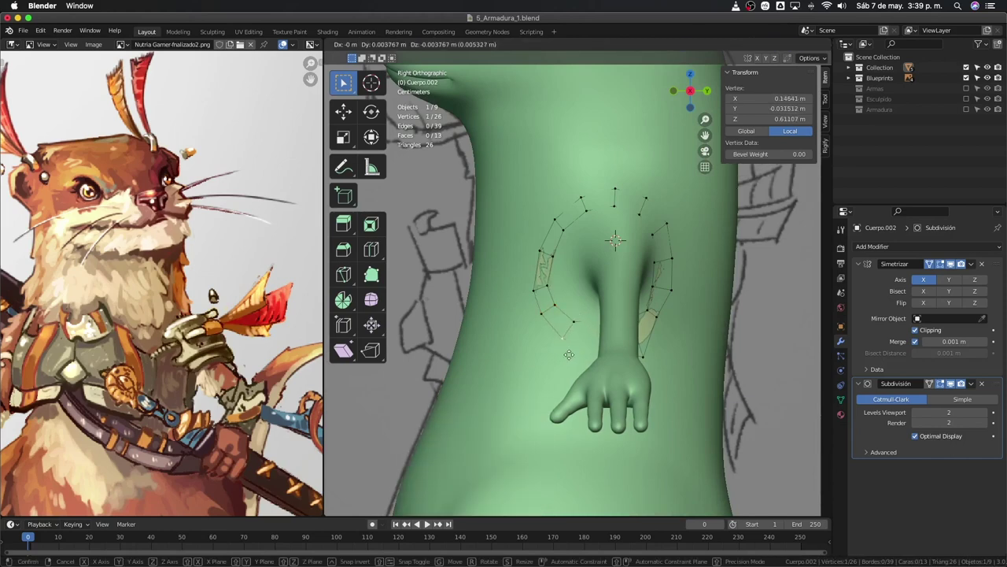
middle_click_drag(595, 320, 624, 308)
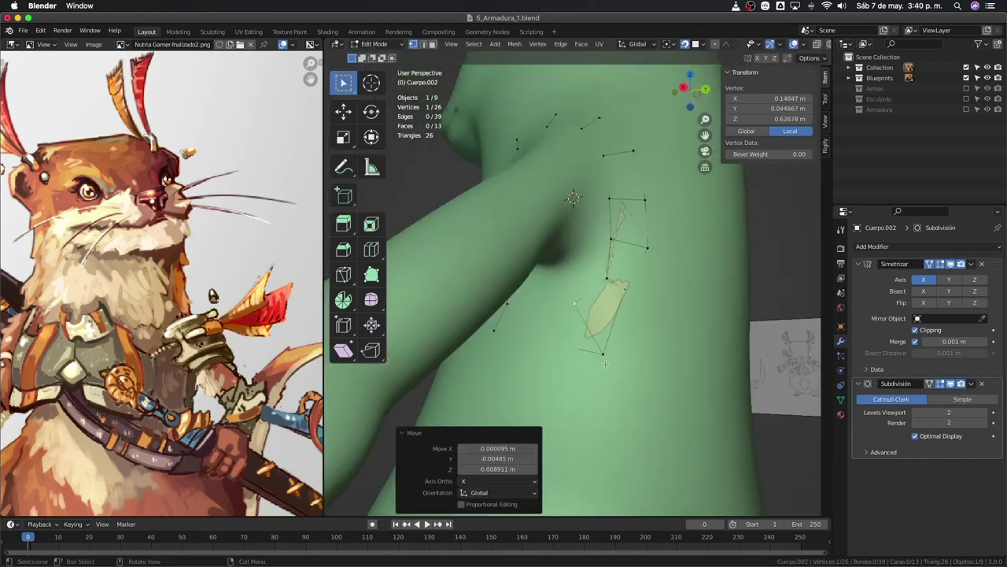
key("g")
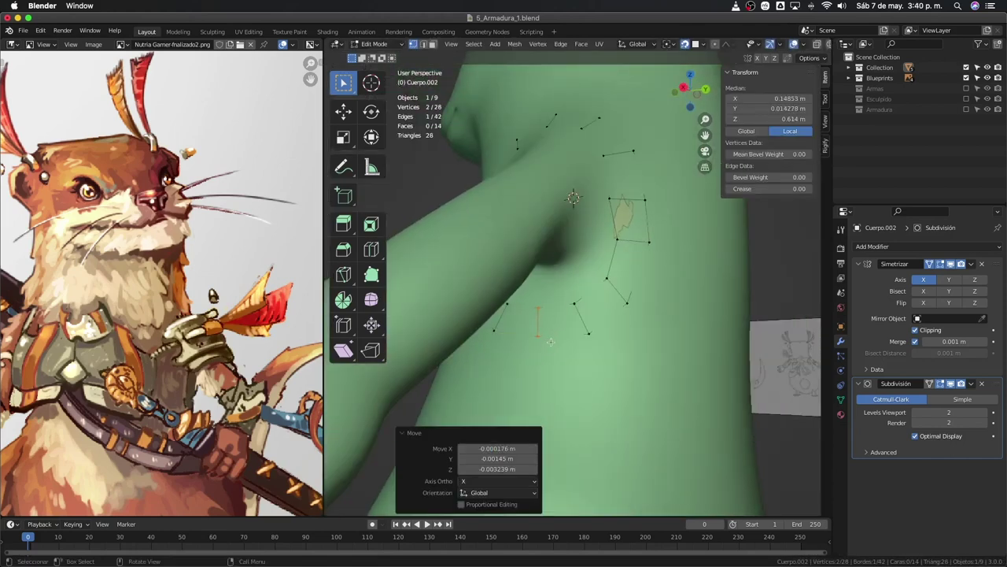
middle_click_drag(551, 341, 619, 318)
Copy the armour's modifiers onto the strap and set the Solidify offset to 1.0000.
key("Tab")
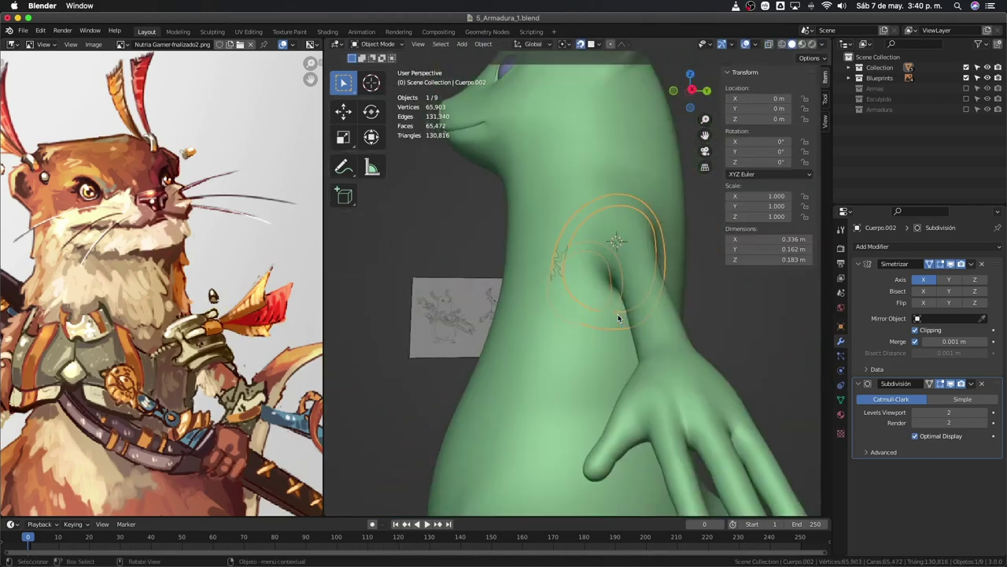
left_click(966, 110)
middle_click_drag(685, 236, 736, 233)
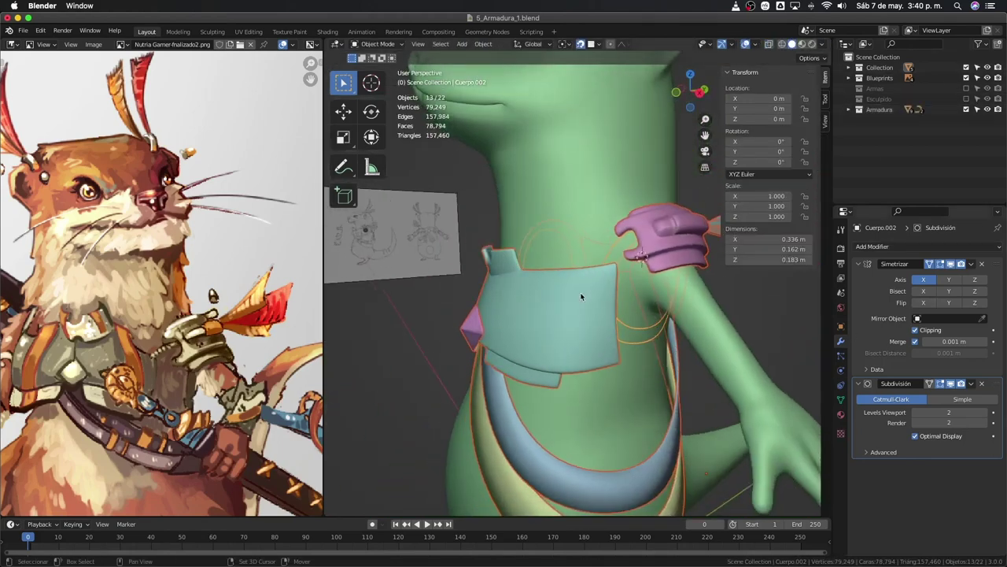
left_click(582, 334)
middle_click_drag(582, 334, 625, 313)
left_click(626, 314)
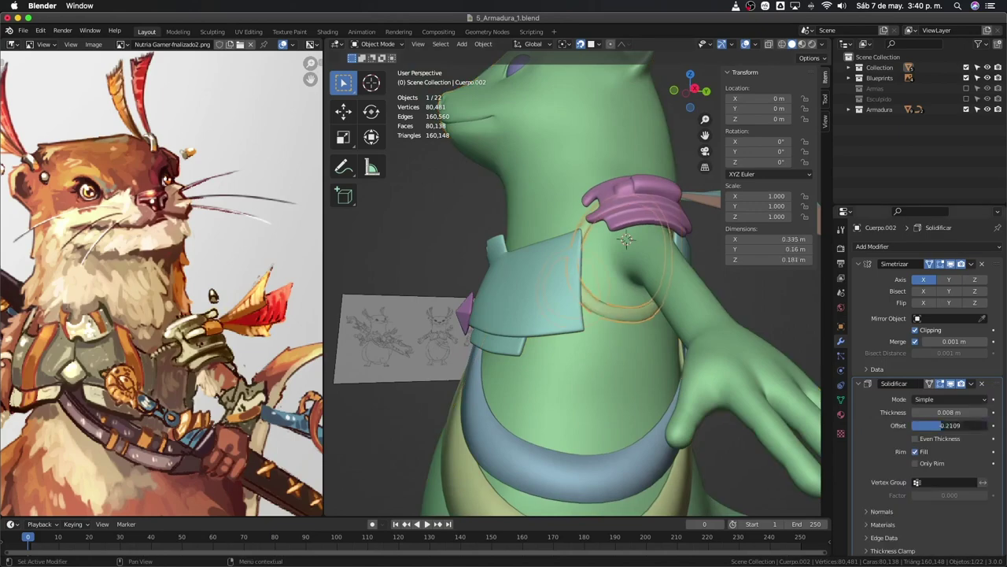
left_click_drag(944, 425, 984, 425)
mouse_move(630, 314)
middle_mouse_down()
mouse_move(730, 427)
mouse_move(523, 268)
mouse_move(616, 289)
middle_mouse_up()
Rip the strap loop open and move the ripped vertices out into two hook ends.
key("Tab")
key("alt+z")
key("alt+z")
key("v")
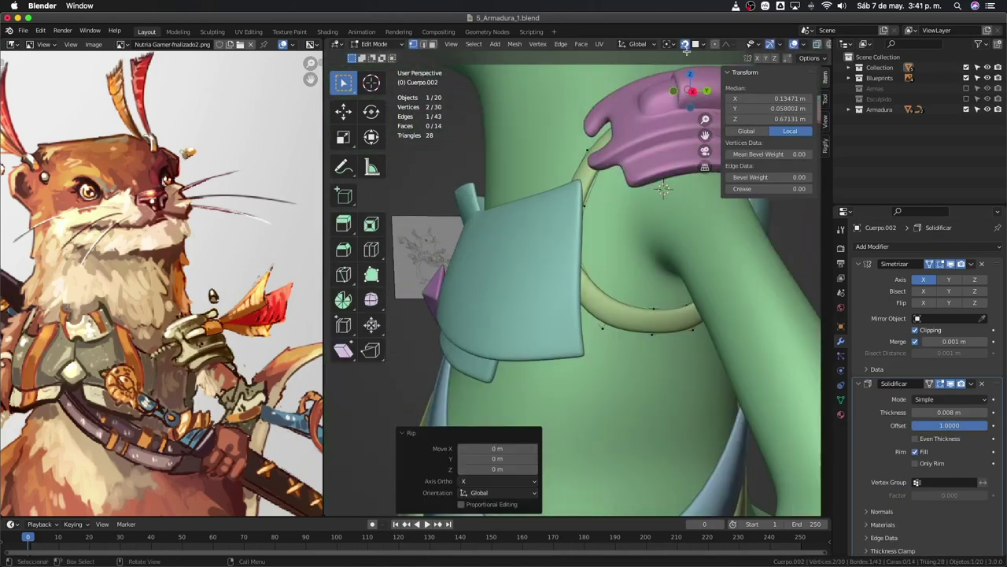
left_click(967, 110)
key("g")
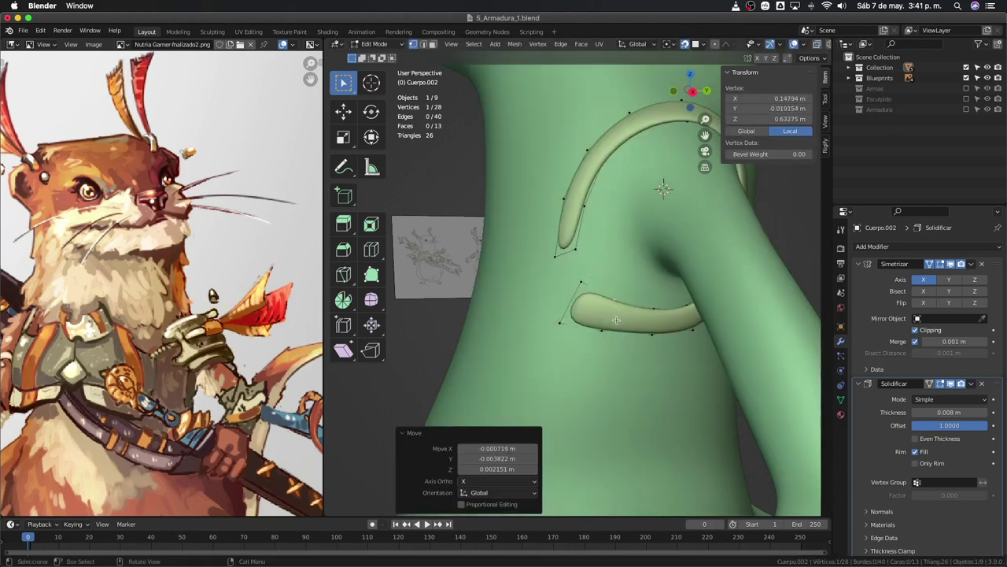
key("ctrl+z")
key("ctrl+shift+z")
middle_click_drag(616, 320, 635, 275)
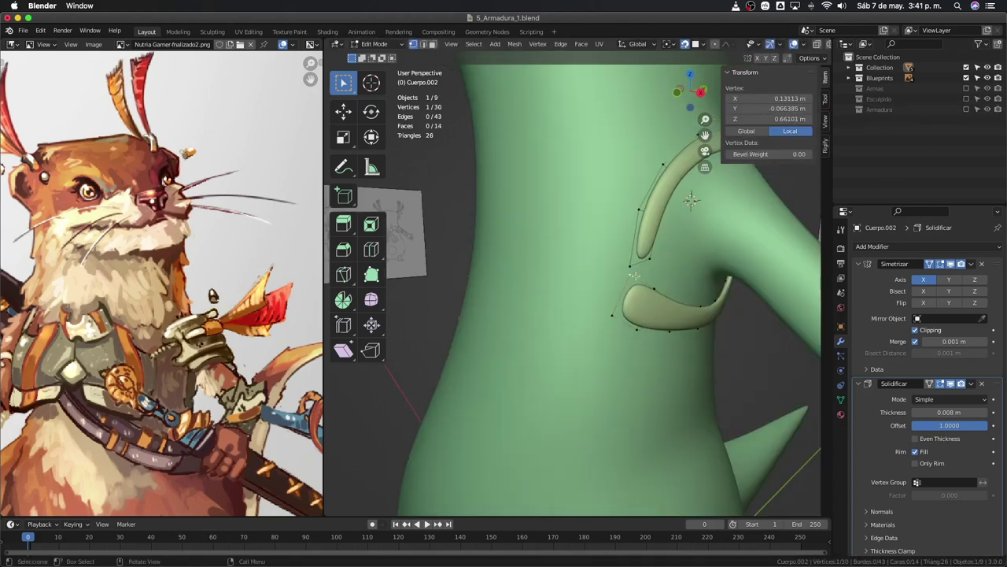
left_click(600, 305)
middle_click_drag(599, 305, 645, 236)
Smooth the strap with a level 2 Subdivision Surface and return to editing in side view.
key("Tab")
key("ctrl+2")
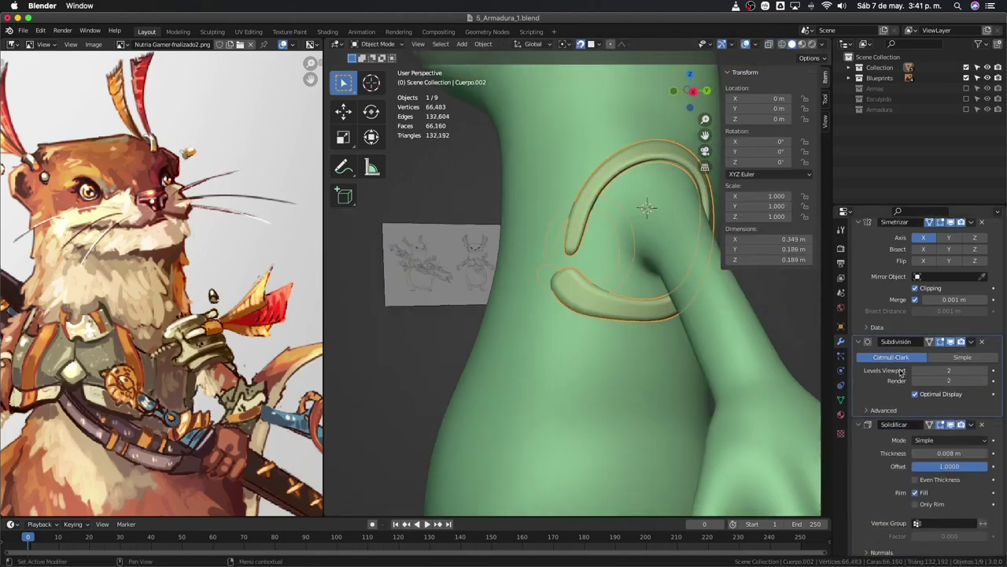
key("Tab")
key("KP_3")
scroll(530, 292, "up", 2)
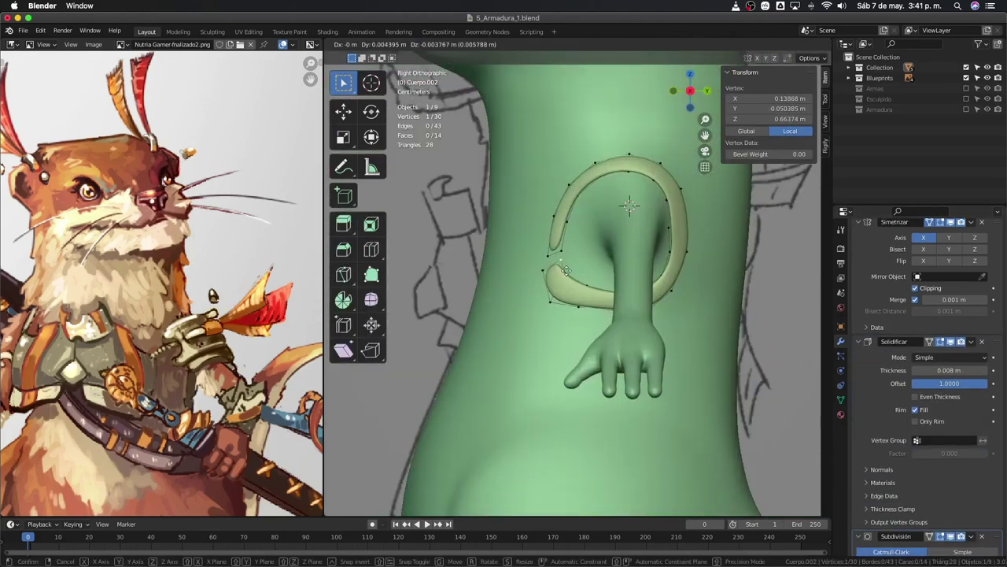
Move hook vertices vertically and reposition others to shape the two curved hooks.
key("g")
key("z")
left_click(583, 302)
key("alt+z")
left_click(581, 303)
key("alt+z")
middle_click_drag(581, 303, 708, 372)
key("g")
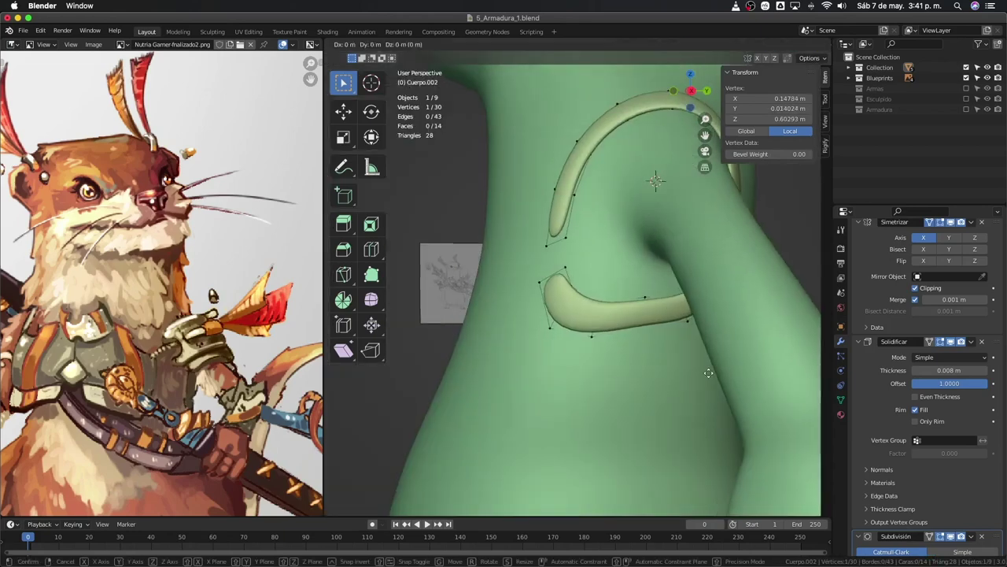
middle_click_drag(644, 307, 608, 269)
left_click(608, 270)
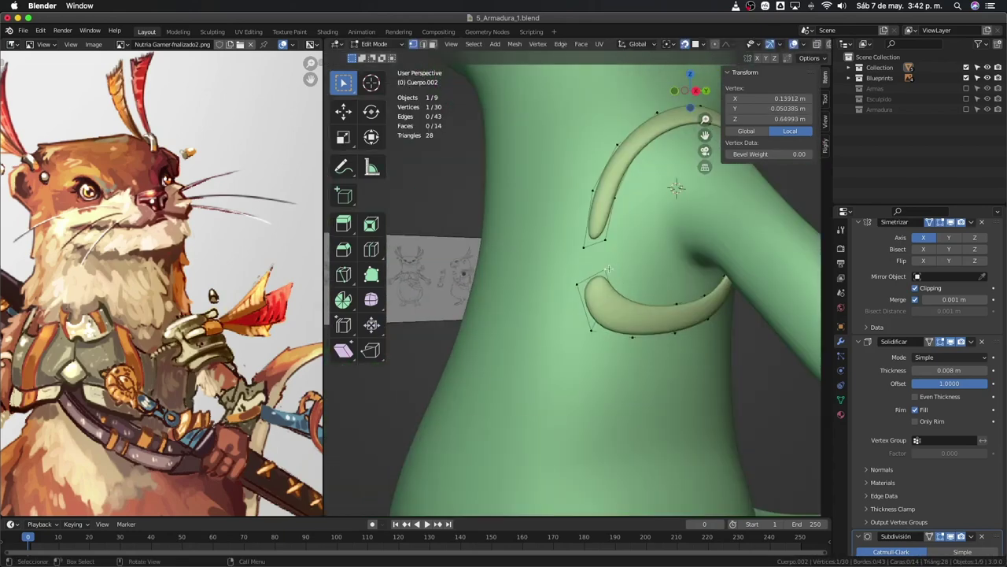
middle_click_drag(586, 205, 592, 281)
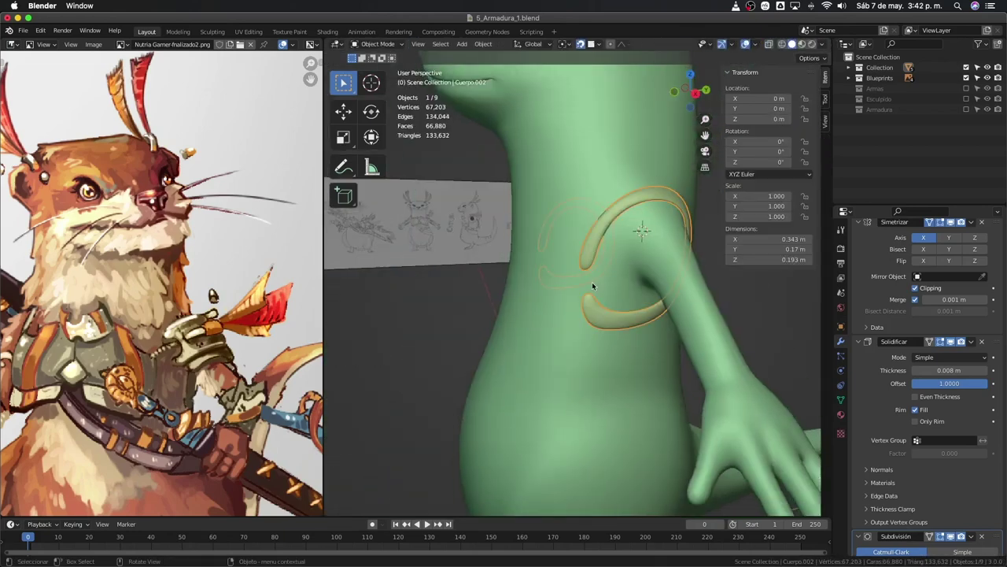
Switch to the separate hook object and edit its mesh.
key("Tab")
left_click(592, 282)
scroll(592, 282, "down", 4)
scroll(509, 261, "up", 5)
left_click(509, 260)
key("Tab")
mouse_move(509, 261)
middle_mouse_down()
mouse_move(681, 280)
mouse_move(598, 259)
mouse_move(577, 266)
mouse_move(671, 231)
mouse_move(623, 259)
mouse_move(633, 241)
middle_mouse_up()
left_click(680, 285)
Move the hook end vertices into place, checking the fit against the Armadura armour.
left_click(966, 110)
left_click(671, 231)
left_click(966, 110)
key("g")
left_click(624, 260)
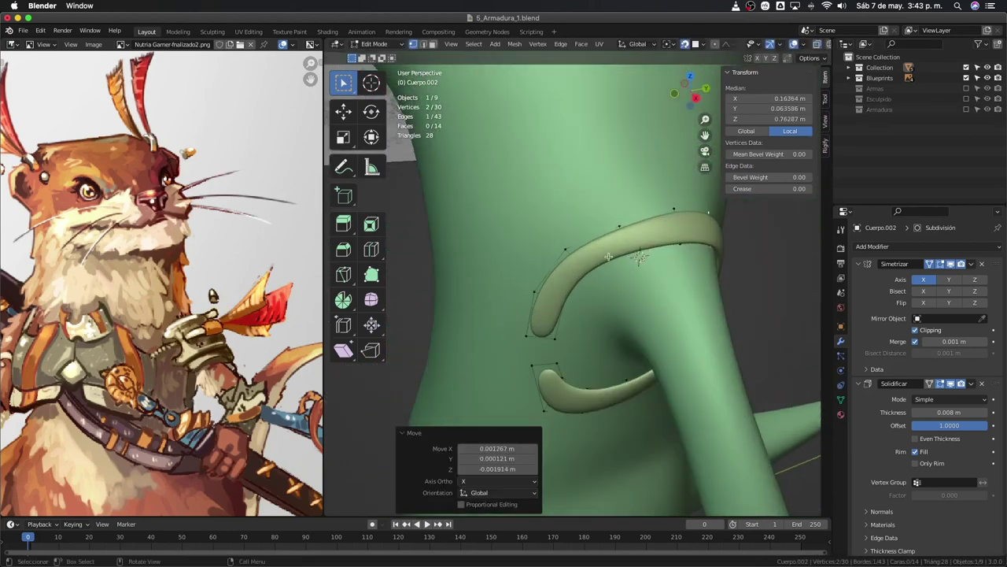
left_click(633, 241)
key("Tab")
Isolate the hook and slide an edge along it, comparing against the armour.
key("KP_Divide")
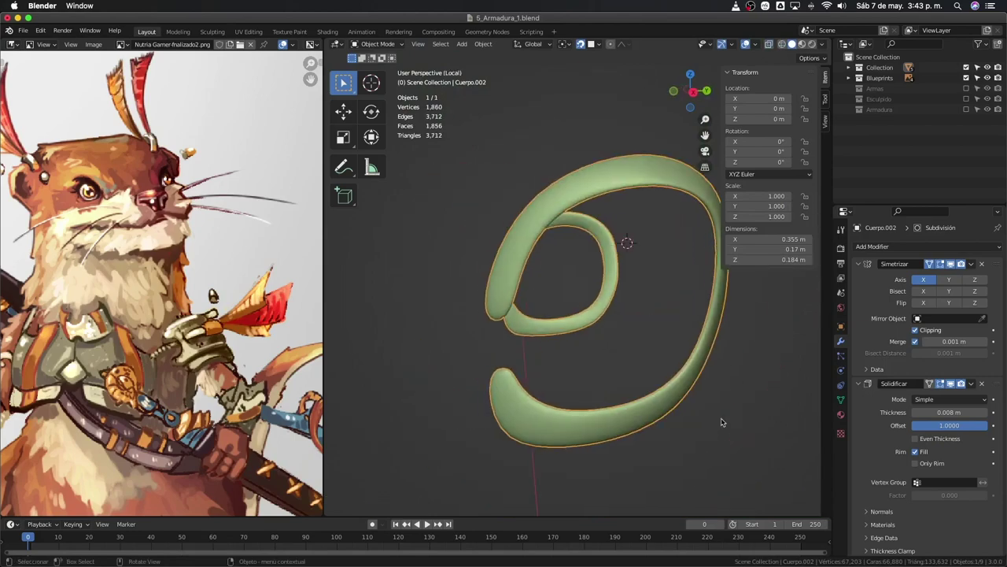
left_click(967, 110)
middle_click_drag(594, 312, 567, 280)
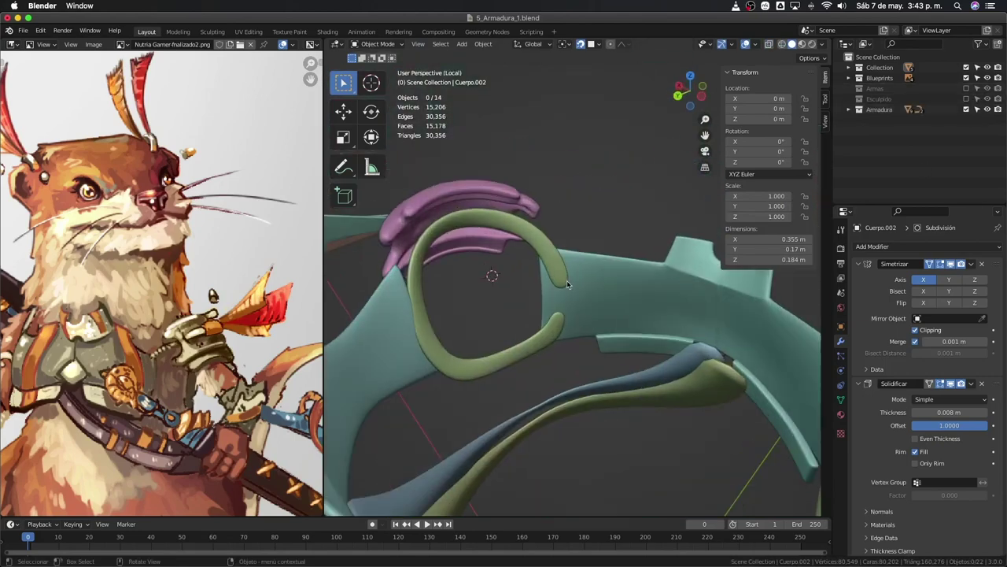
key("Tab")
key("g")
key("g")
left_click(426, 309)
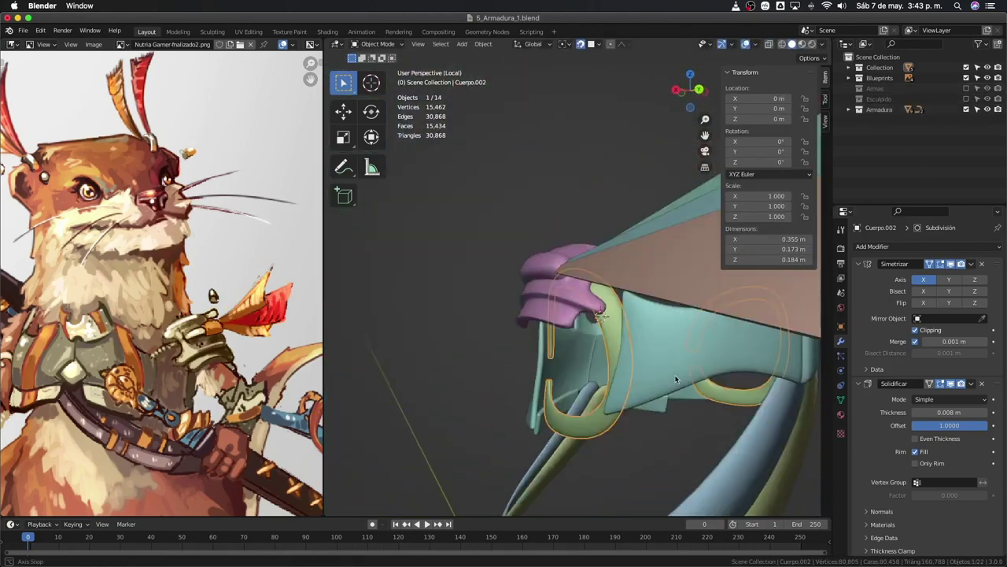
mouse_move(426, 309)
middle_mouse_down()
mouse_move(677, 383)
mouse_move(917, 169)
middle_mouse_up()
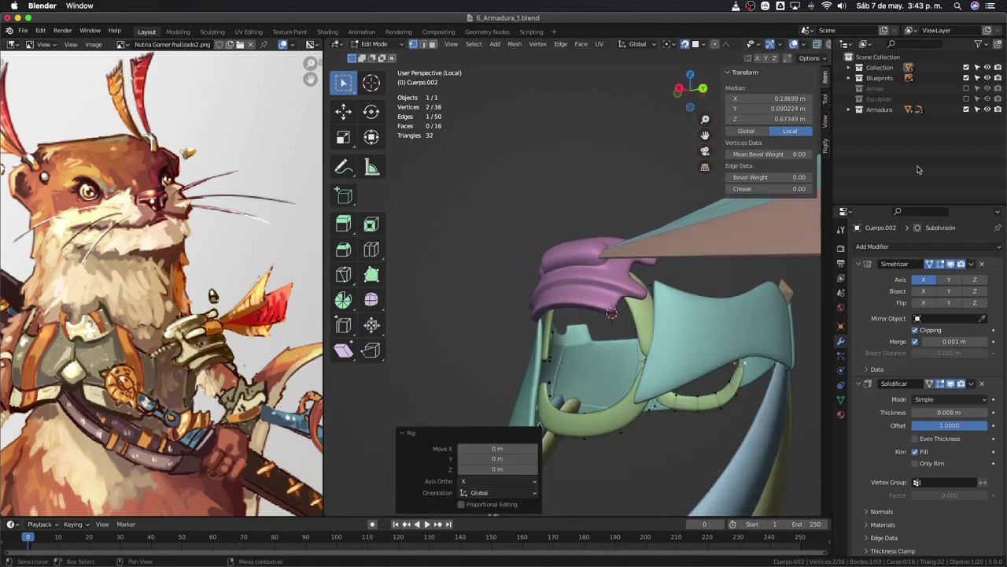
key("KP_Divide")
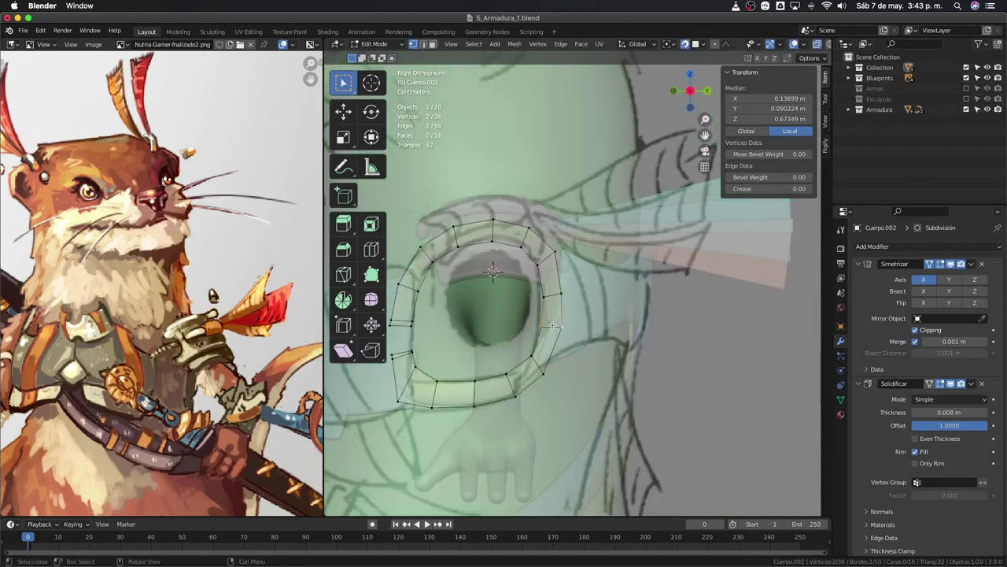
key("KP_Divide")
middle_click_drag(555, 300, 512, 283)
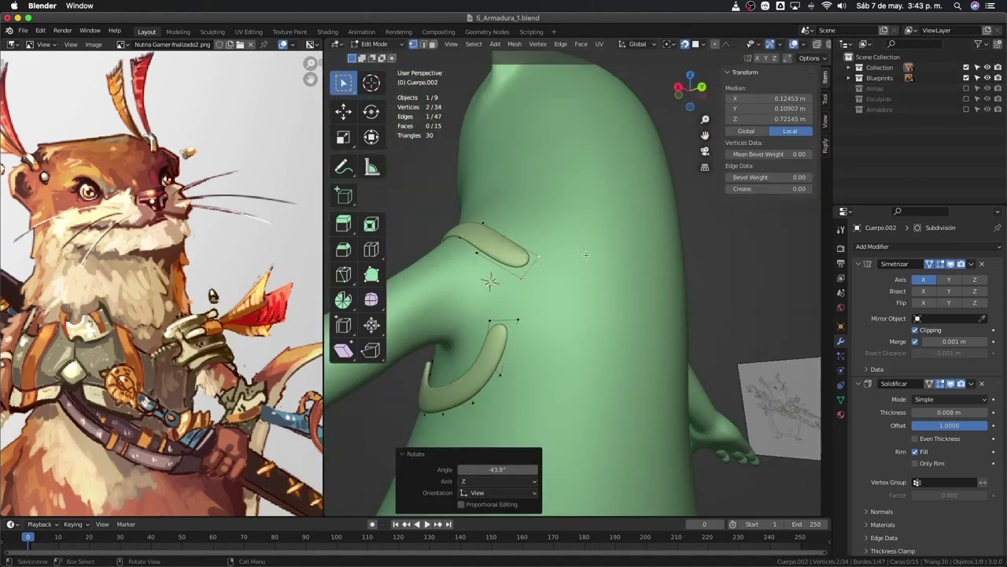
Add an edge loop across the upper strap and select a run of belt vertices.
key("ctrl+r")
left_click(546, 279)
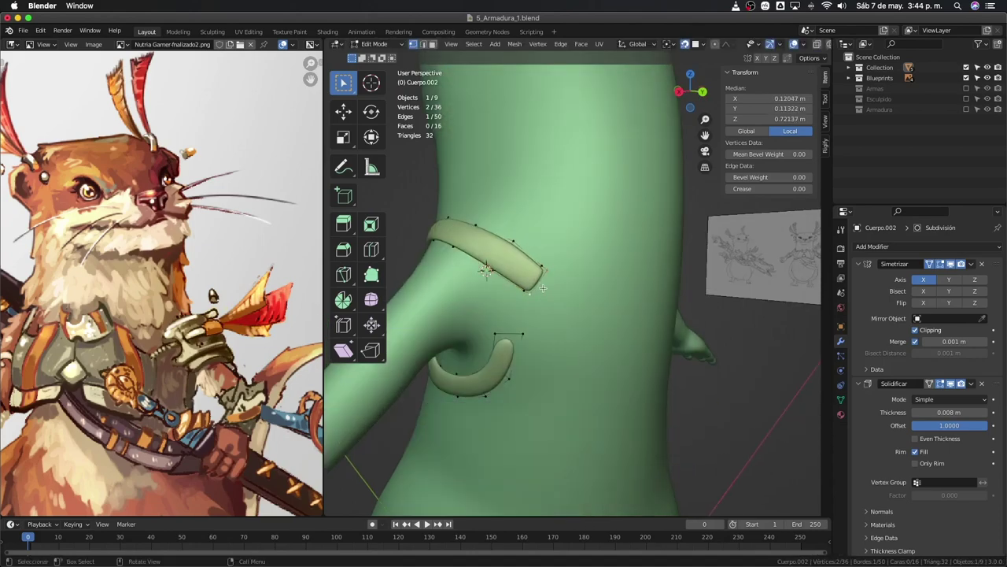
mouse_move(506, 249)
middle_mouse_down()
mouse_move(539, 276)
mouse_move(532, 270)
middle_mouse_up()
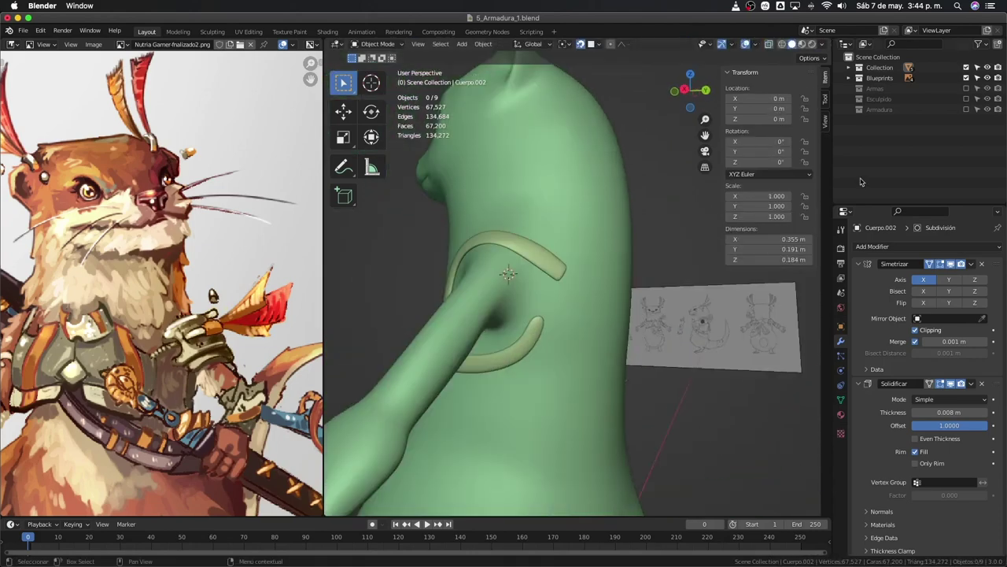
key("KP_Divide")
mouse_move(551, 310)
middle_mouse_down()
mouse_move(554, 322)
mouse_move(535, 324)
middle_mouse_up()
left_click(555, 322)
left_click(533, 325, "ctrl")
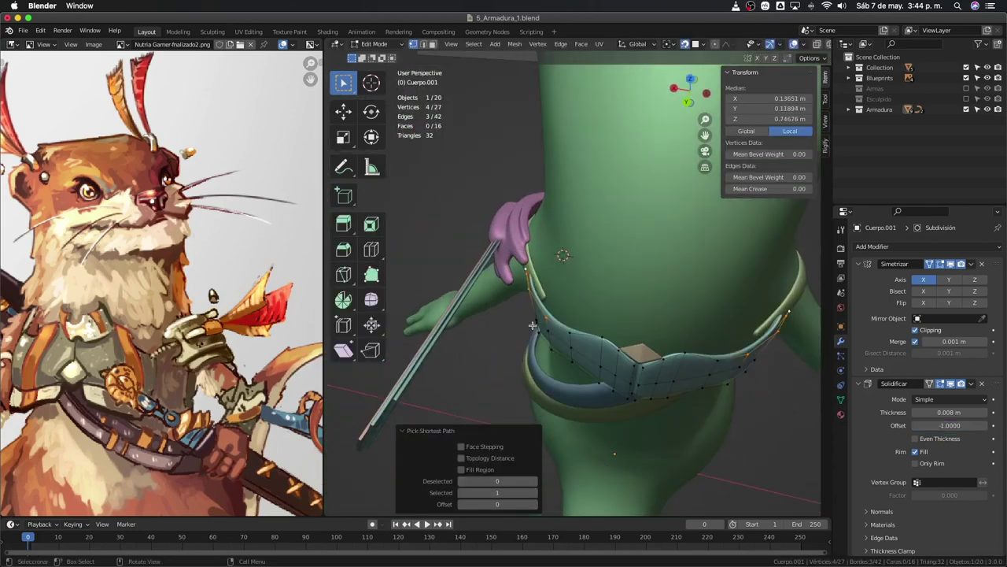
mouse_move(545, 358)
middle_mouse_down()
mouse_move(621, 385)
mouse_move(748, 400)
middle_mouse_up()
key("Tab")
Hide and exclude the Armadura collection to work on the strap alone.
scroll(633, 392, "down", 5)
scroll(748, 400, "up", 5)
left_click(966, 67)
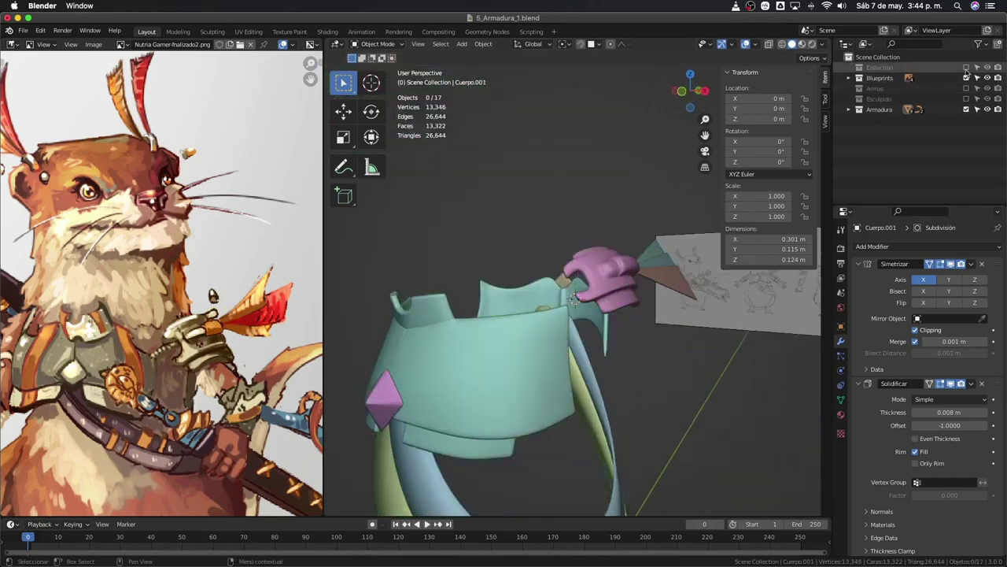
left_click(966, 67)
left_click(966, 109)
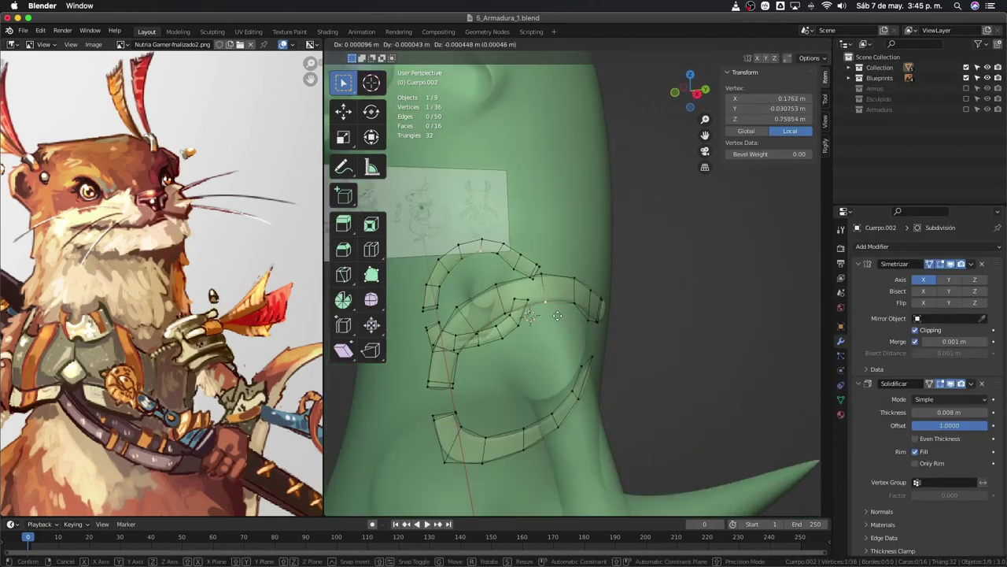
left_click(557, 316)
middle_click_drag(557, 316, 406, 107)
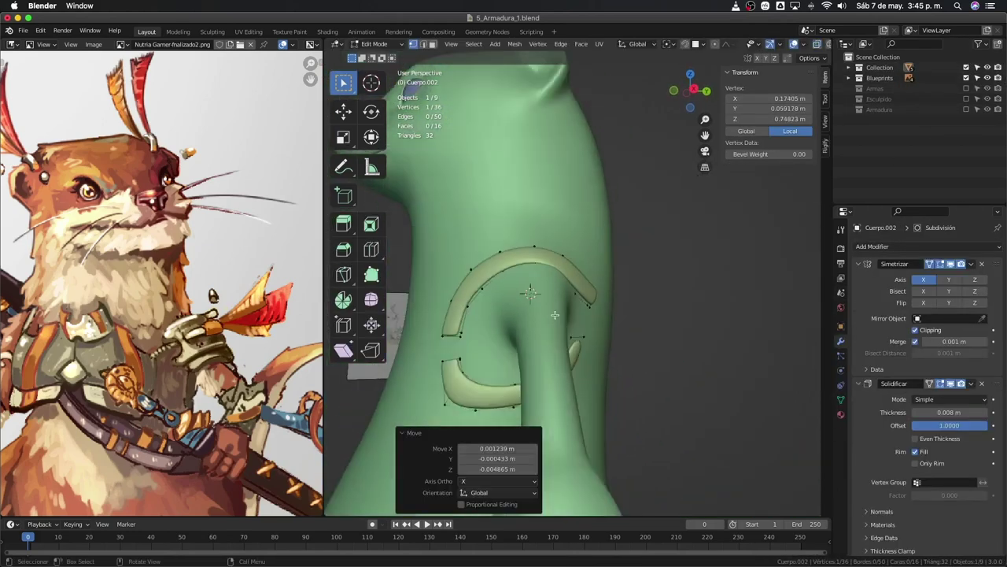
Grab and slide strap vertices to refine the strap's curve over the shoulder.
key("g")
left_click(551, 299)
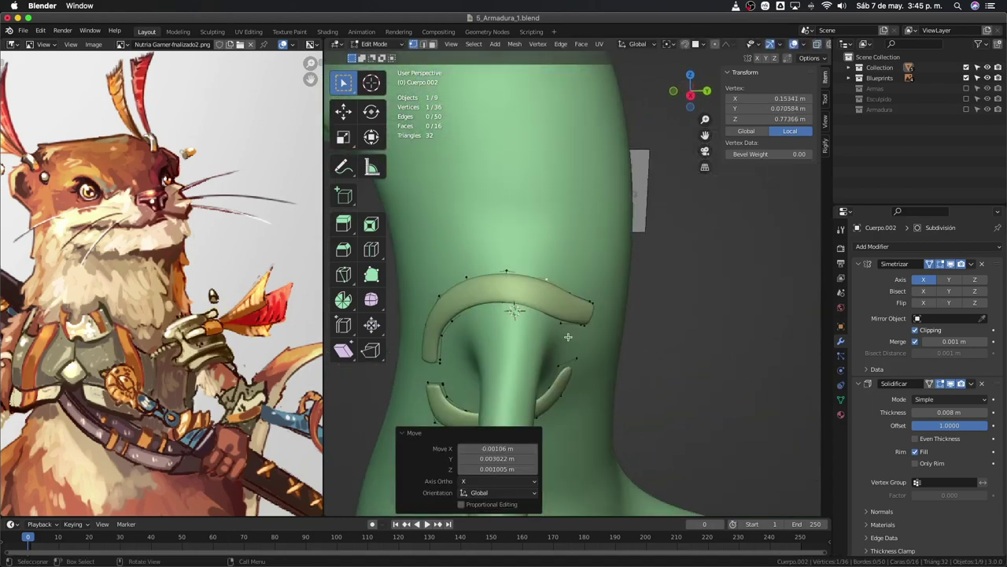
mouse_move(551, 299)
middle_mouse_down()
mouse_move(633, 205)
mouse_move(610, 273)
mouse_move(598, 236)
middle_mouse_up()
key("g")
left_click(631, 237)
left_click(606, 263)
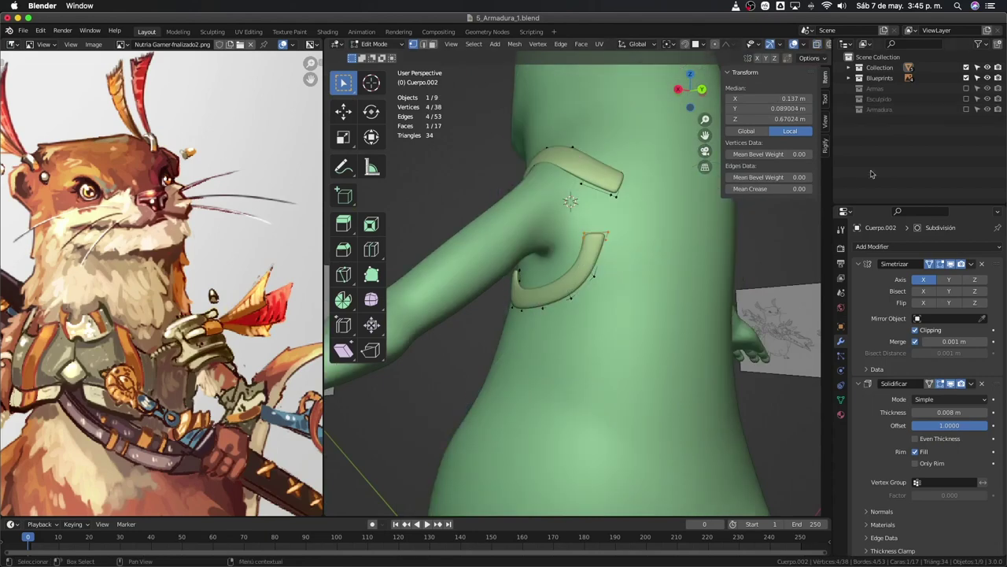
middle_click_drag(600, 304, 512, 299)
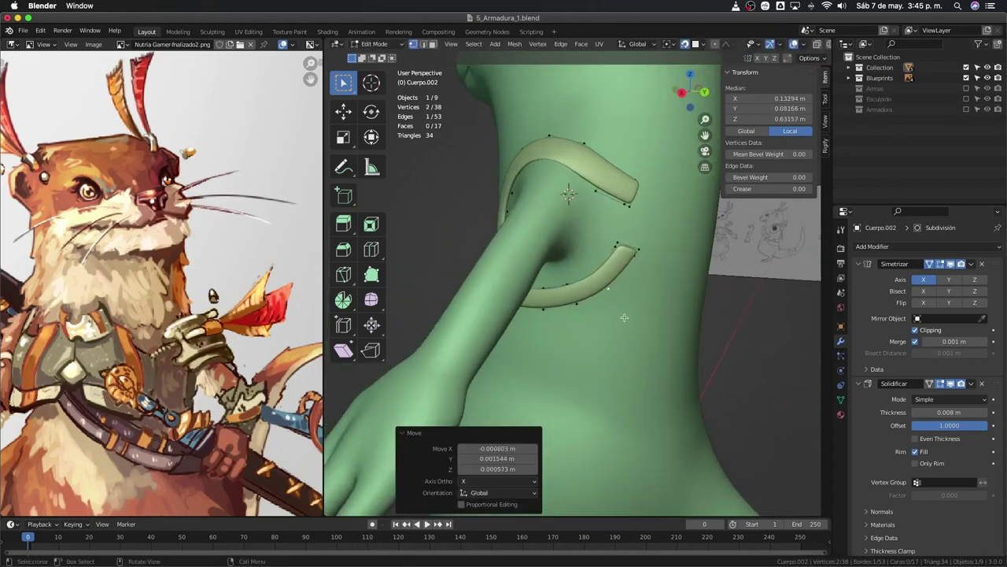
key("Tab")
Toggle the Armadura armour on and off to compare the strap's fit.
left_click(967, 109)
left_click(967, 108)
middle_click_drag(614, 259, 634, 258)
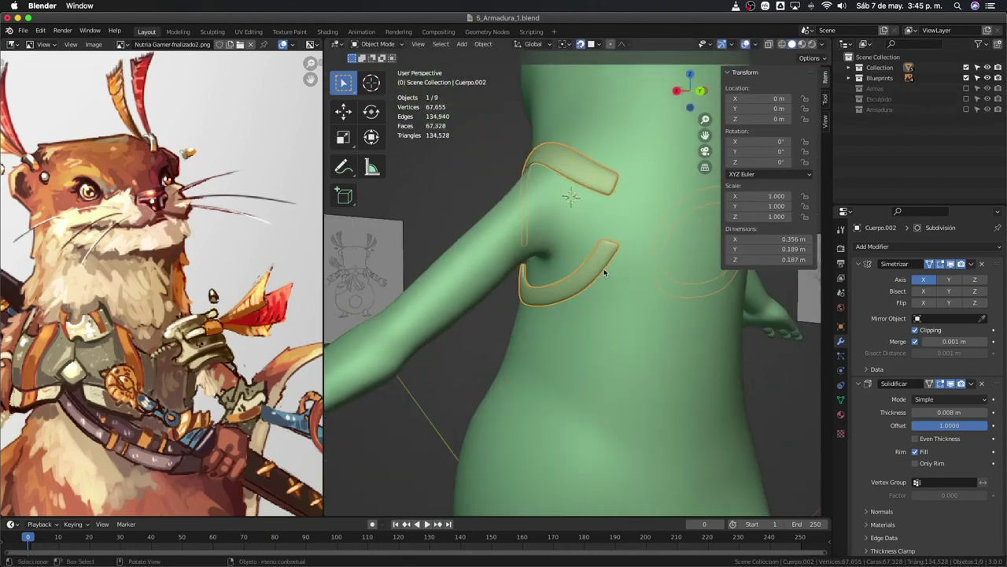
key("Tab")
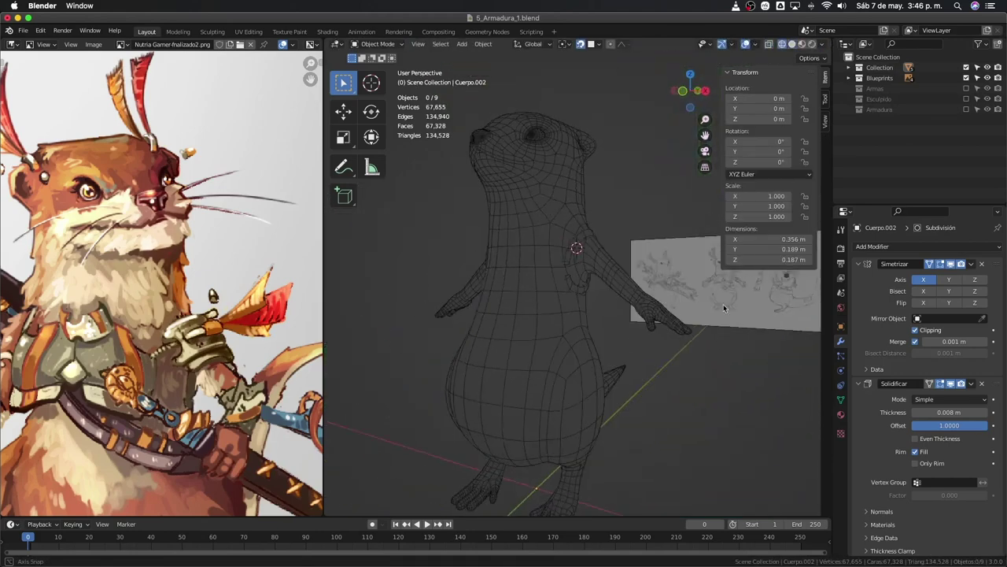
left_click(966, 109)
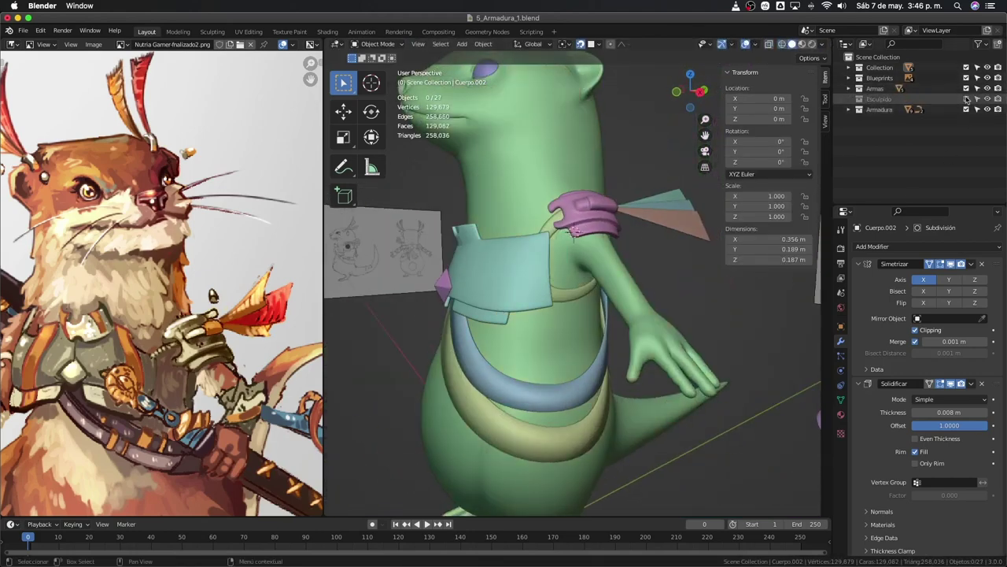
mouse_move(635, 266)
middle_mouse_down()
mouse_move(562, 315)
mouse_move(597, 340)
middle_mouse_up()
key("Tab")
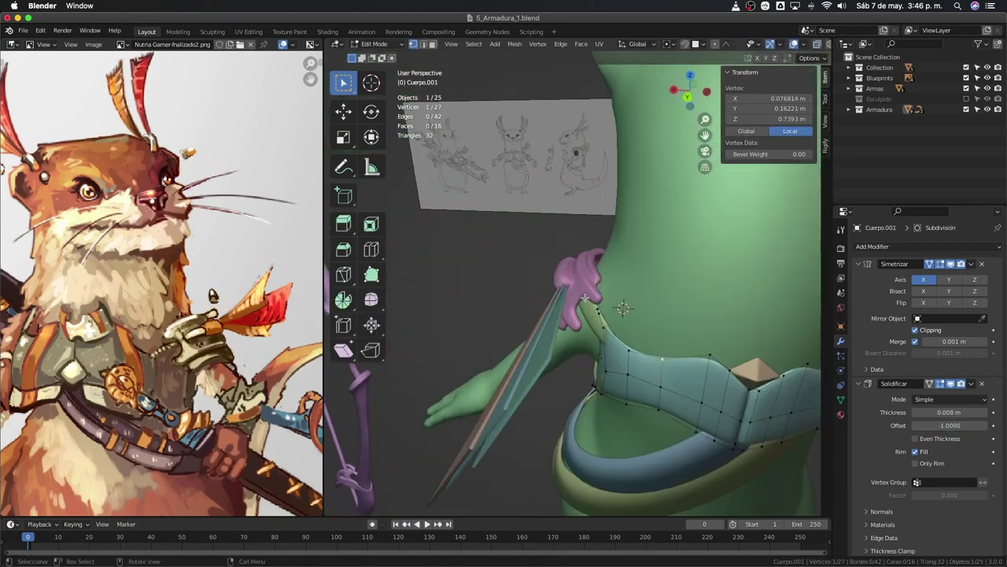
Move chest armour vertices near the shoulder, one along Y, to hug the upper arm.
mouse_move(633, 314)
middle_mouse_down()
mouse_move(604, 340)
mouse_move(654, 266)
middle_mouse_up()
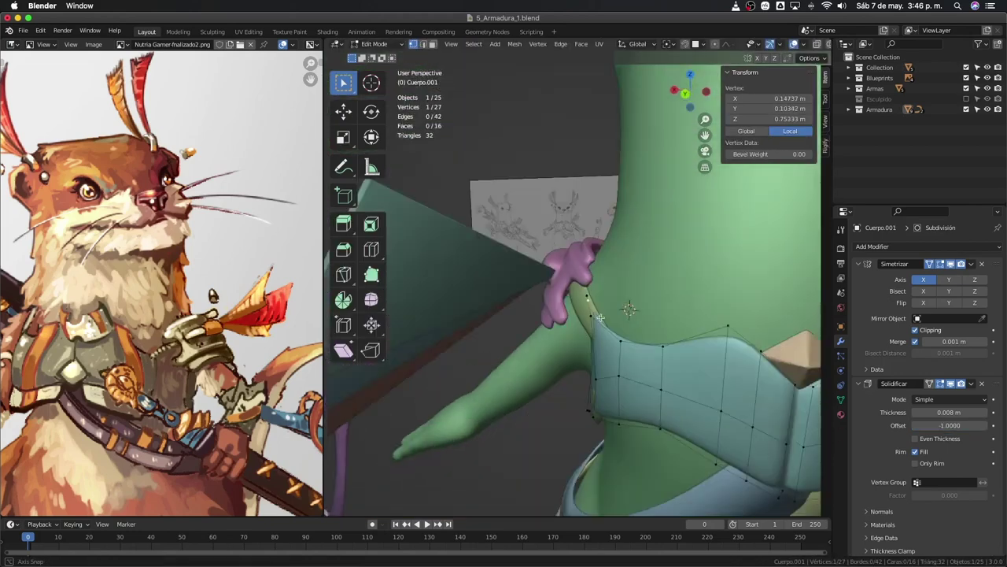
left_click(655, 266, "shift")
left_click(670, 331, "shift")
key("g")
mouse_move(643, 308)
middle_mouse_down()
mouse_move(669, 331)
mouse_move(614, 334)
middle_mouse_up()
left_click(669, 323)
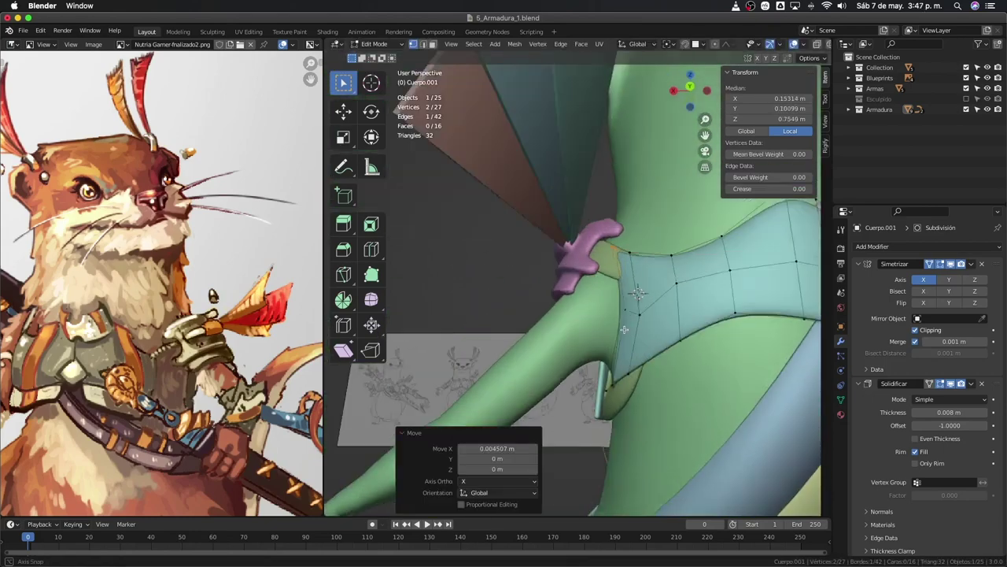
left_click(552, 344)
middle_click_drag(552, 344, 576, 324)
middle_click_drag(583, 382, 676, 344)
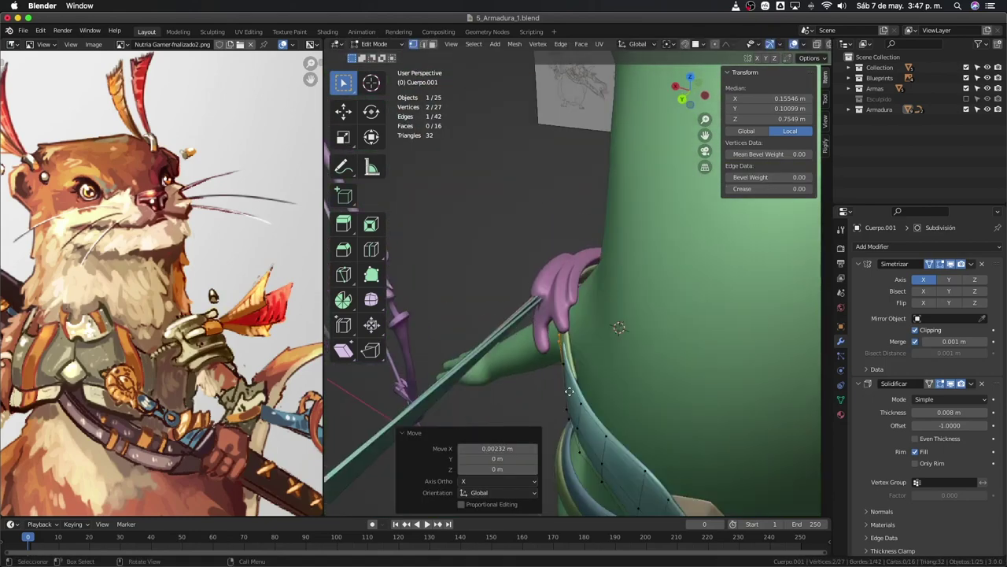
key("g")
key("y")
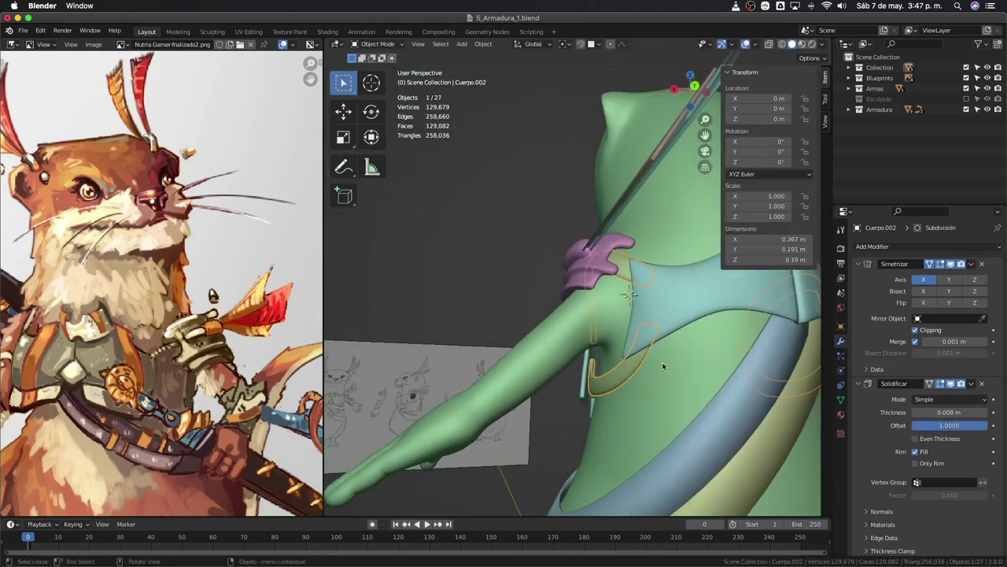
scroll(682, 409, "up", 2)
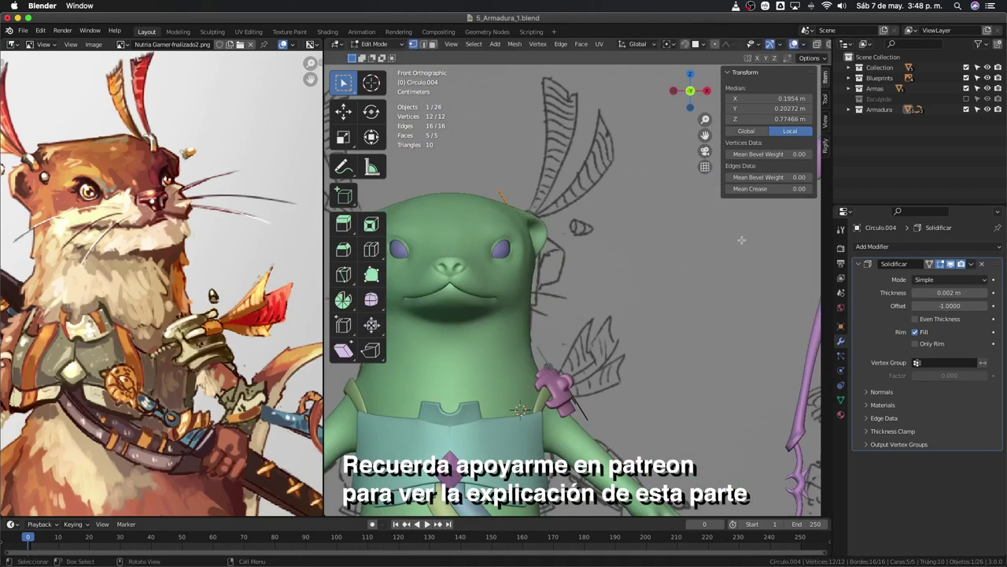
Rotate the duplicated head fin around the Z axis, viewing through the body in wireframe.
key("shift+z")
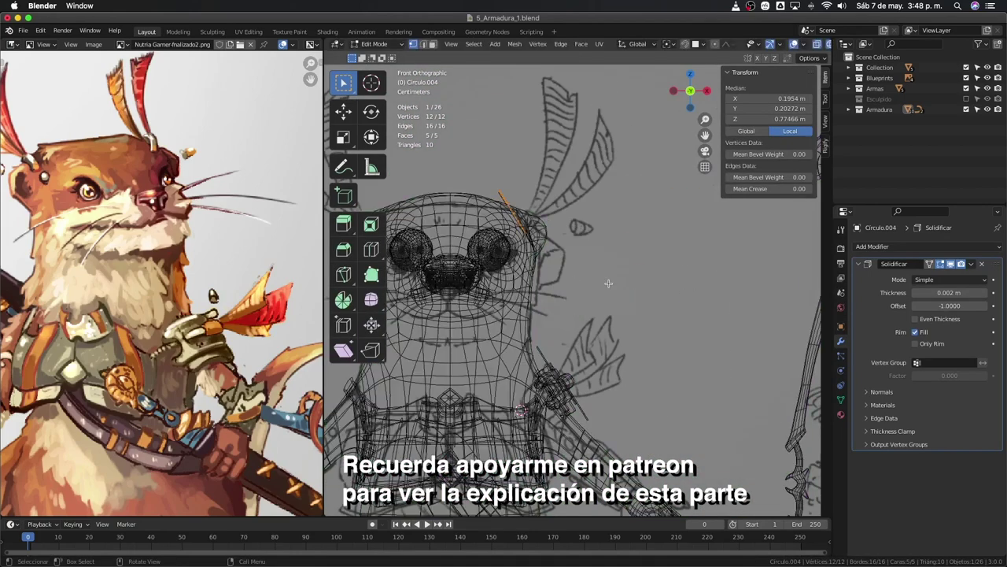
key("shift+z")
mouse_move(609, 284)
middle_mouse_down()
mouse_move(689, 337)
mouse_move(665, 275)
middle_mouse_up()
key("r")
key("z")
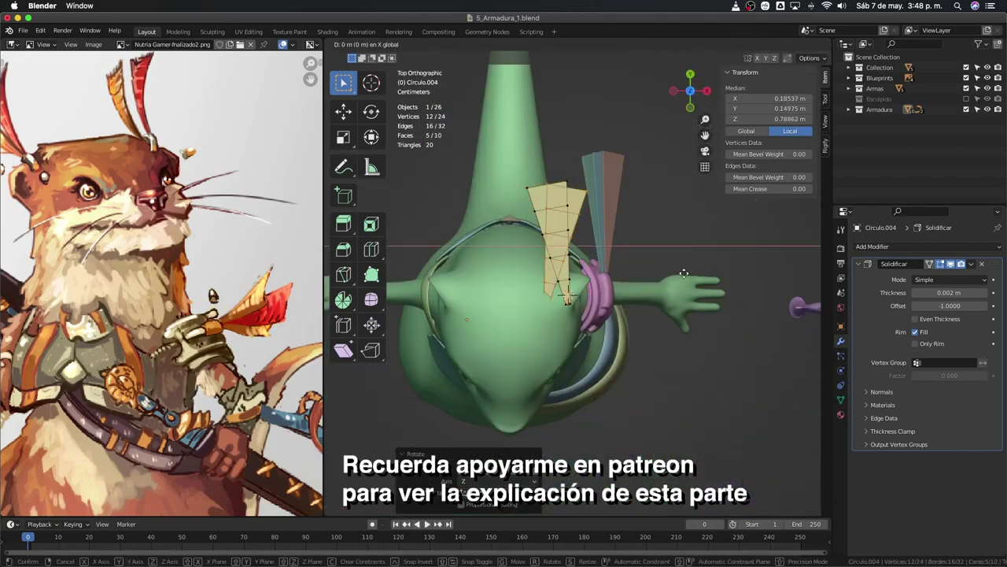
left_click(684, 273)
Reposition all the fin's vertices from top view and return to Object Mode.
mouse_move(684, 273)
middle_mouse_down()
mouse_move(681, 243)
mouse_move(636, 310)
mouse_move(547, 224)
mouse_move(580, 420)
middle_mouse_up()
key("a")
key("KP_7")
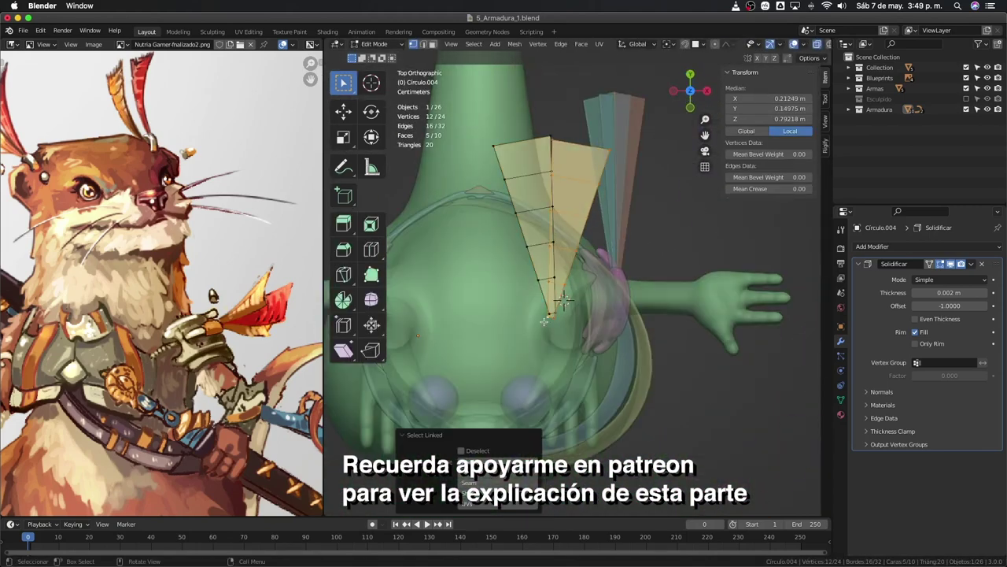
left_click(605, 302)
key("Tab")
middle_click_drag(605, 302, 574, 245)
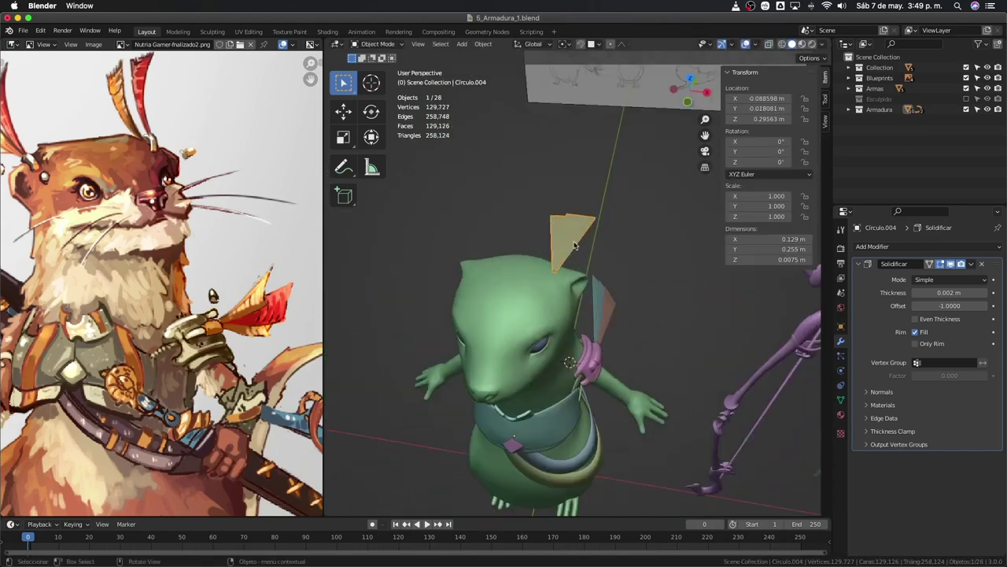
Add a Mirror modifier to Circulo.004 and apply its location so both fins match.
left_click(872, 246)
left_click(776, 367)
key("ctrl+a")
left_click(618, 330)
Save the file and view the otter's head from the side.
mouse_move(618, 330)
middle_mouse_down()
mouse_move(551, 352)
mouse_move(692, 357)
middle_mouse_up()
key("KP_3")
key("ctrl+s")
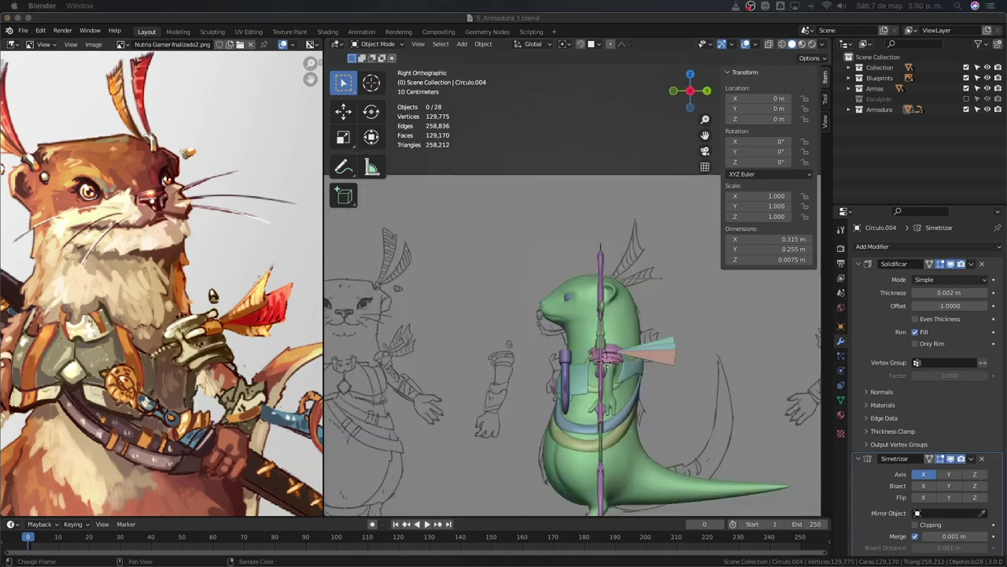
scroll(653, 311, "up", 4)
Select the whole connected fin in Edit Mode and trial a resize, cancelling it.
key("Tab")
mouse_move(653, 311)
middle_mouse_down()
mouse_move(538, 390)
mouse_move(582, 377)
middle_mouse_up()
key("ctrl+l")
key("KP_7")
key("s")
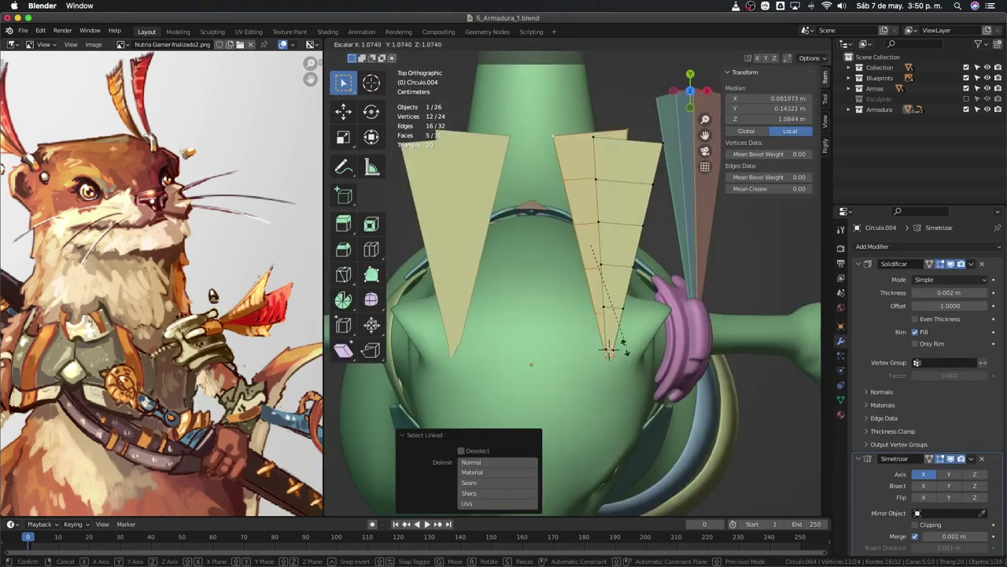
left_click(629, 126, "shift")
middle_click_drag(630, 126, 600, 249, "shift")
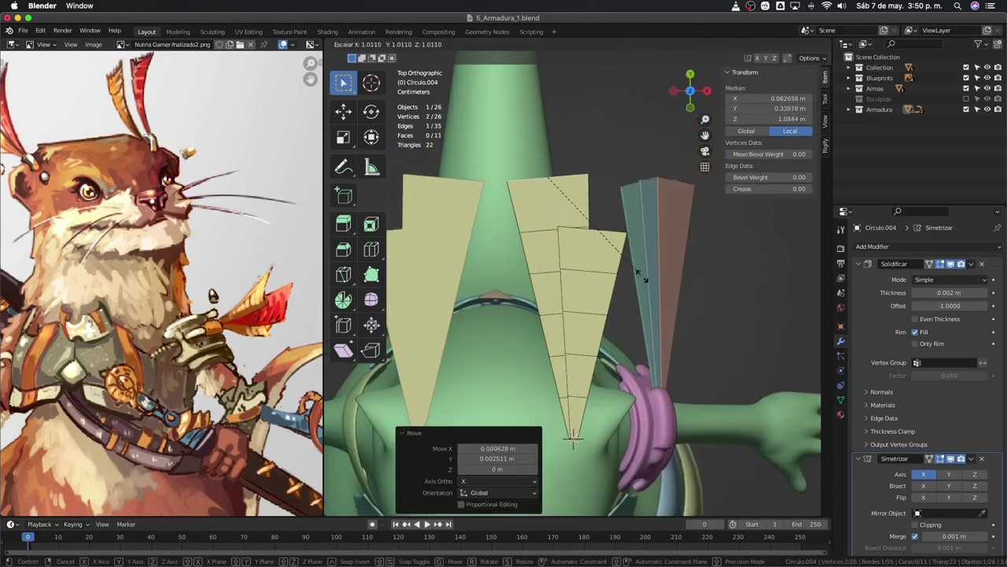
key("Escape")
Adjust the connected fin from the side view and leave Edit Mode.
middle_click_drag(642, 275, 621, 334)
key("ctrl+l")
key("KP_3")
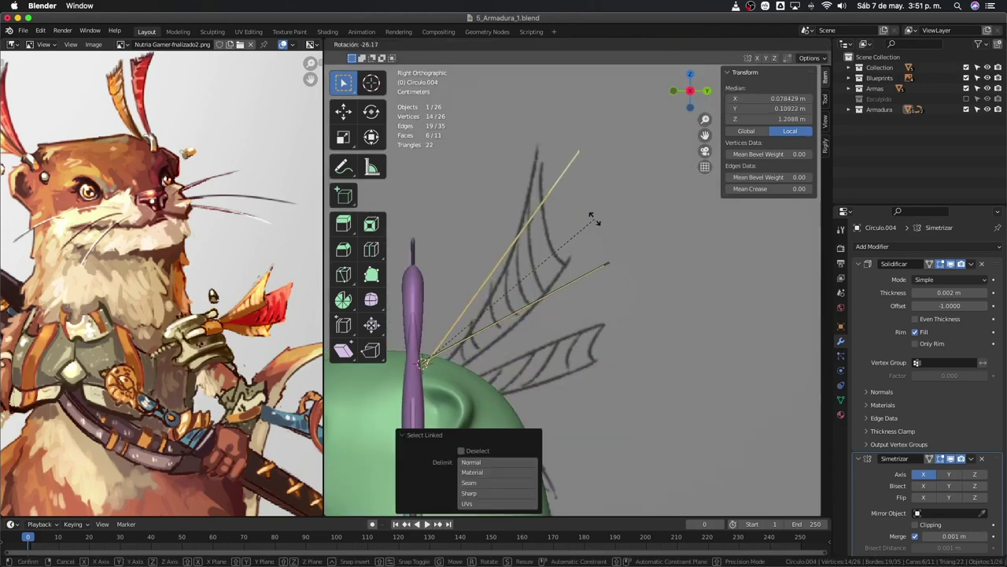
key("Escape")
middle_click_drag(594, 220, 472, 360)
key("a")
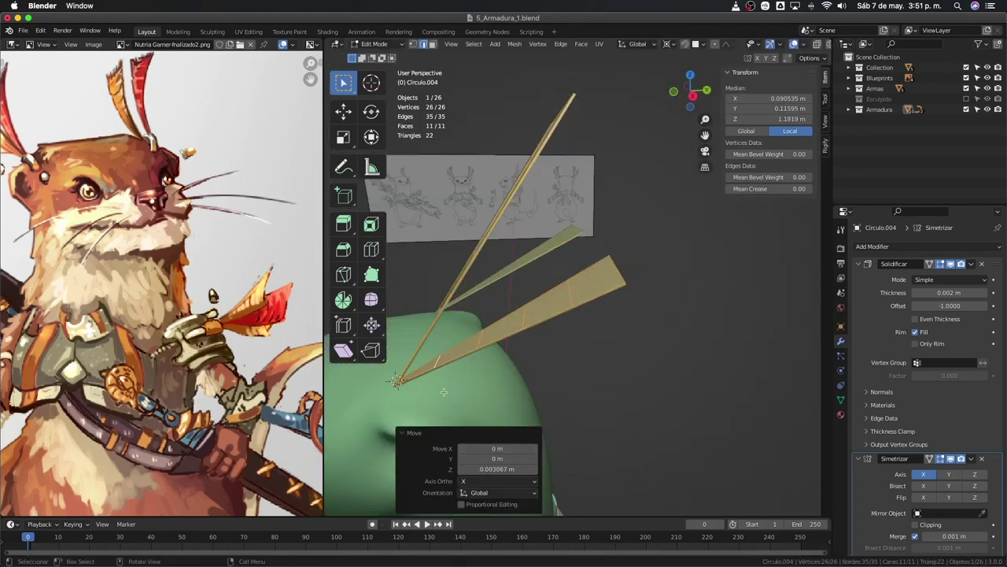
mouse_move(443, 391)
middle_mouse_down()
mouse_move(568, 374)
mouse_move(551, 181)
middle_mouse_up()
key("Tab")
key("Tab")
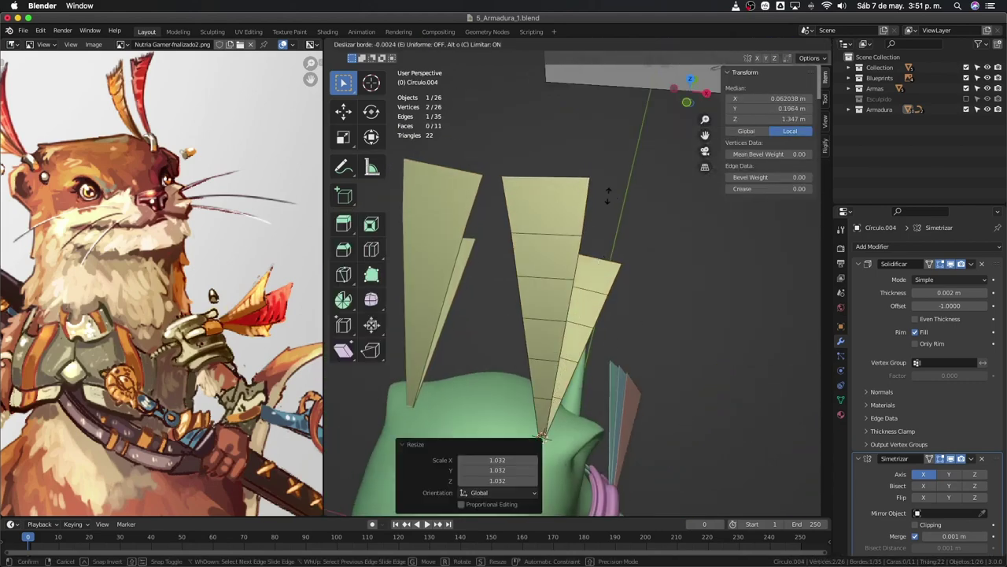
key("Escape")
key("Tab")
Tilt the fin geometry by -18.8° from the front view and return to Object Mode.
mouse_move(633, 183)
middle_mouse_down()
mouse_move(598, 260)
mouse_move(654, 314)
middle_mouse_up()
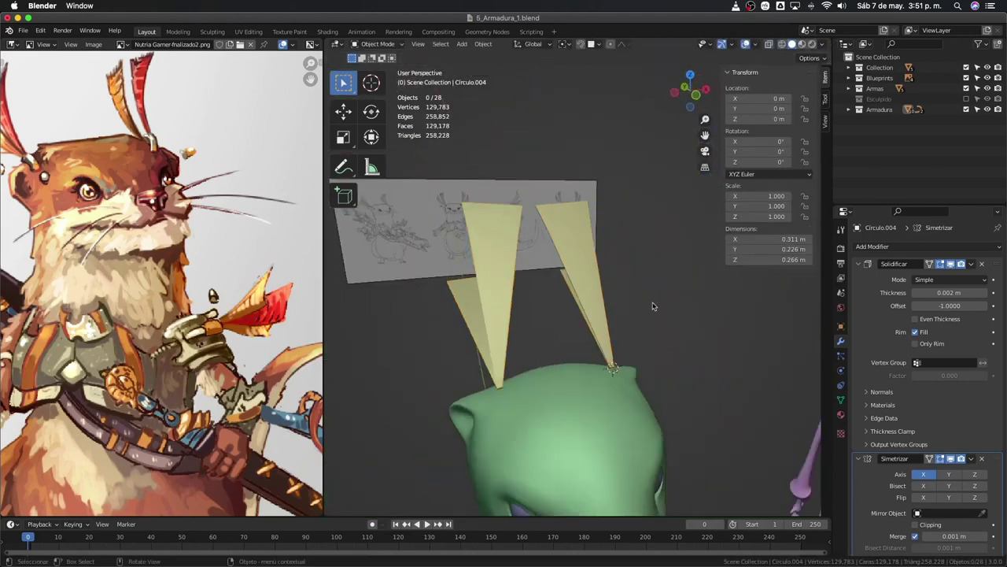
key("KP_1")
key("Tab")
scroll(654, 313, "up", 3)
key("r")
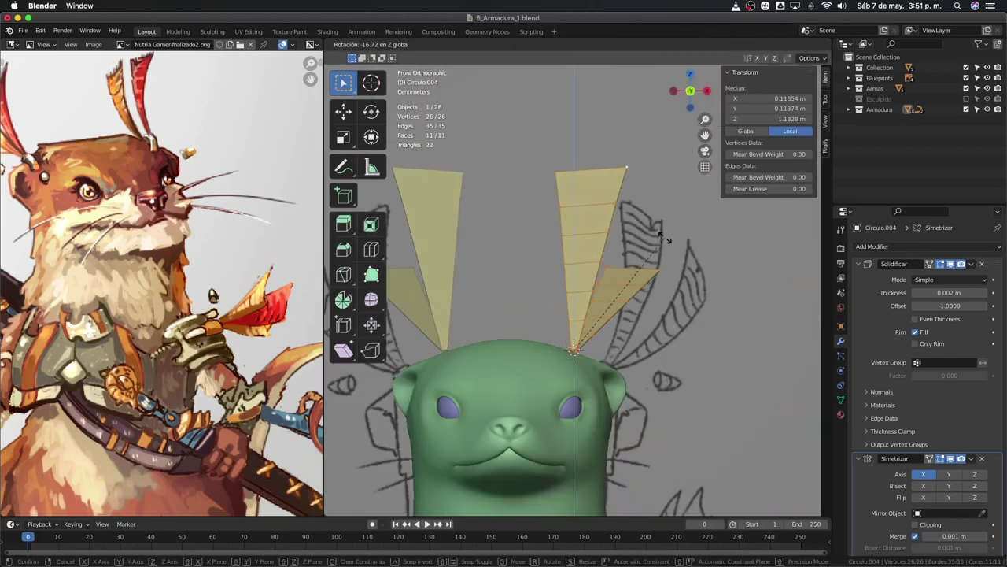
left_click(663, 238)
middle_click_drag(664, 238, 609, 261)
middle_click_drag(676, 117, 440, 284)
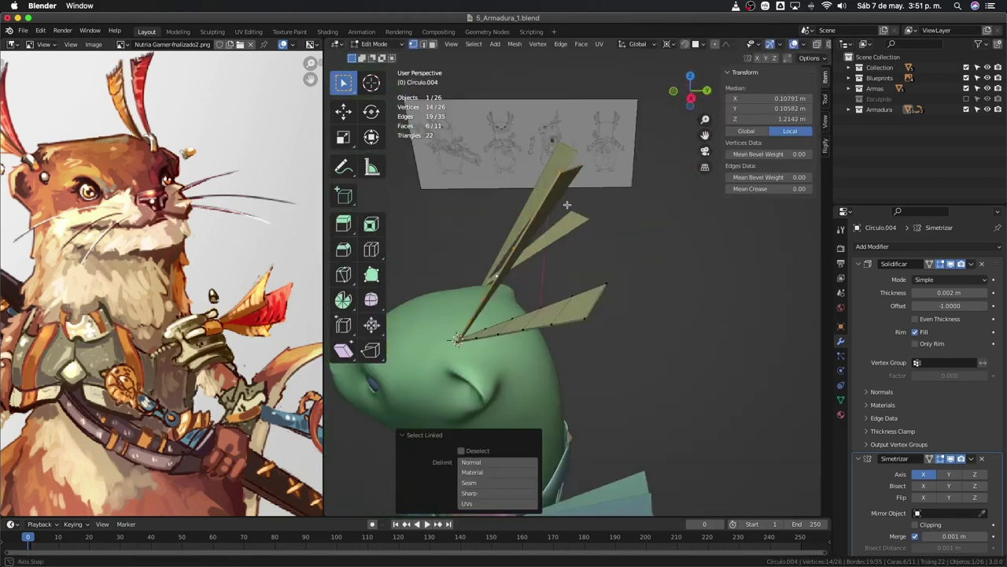
key("r")
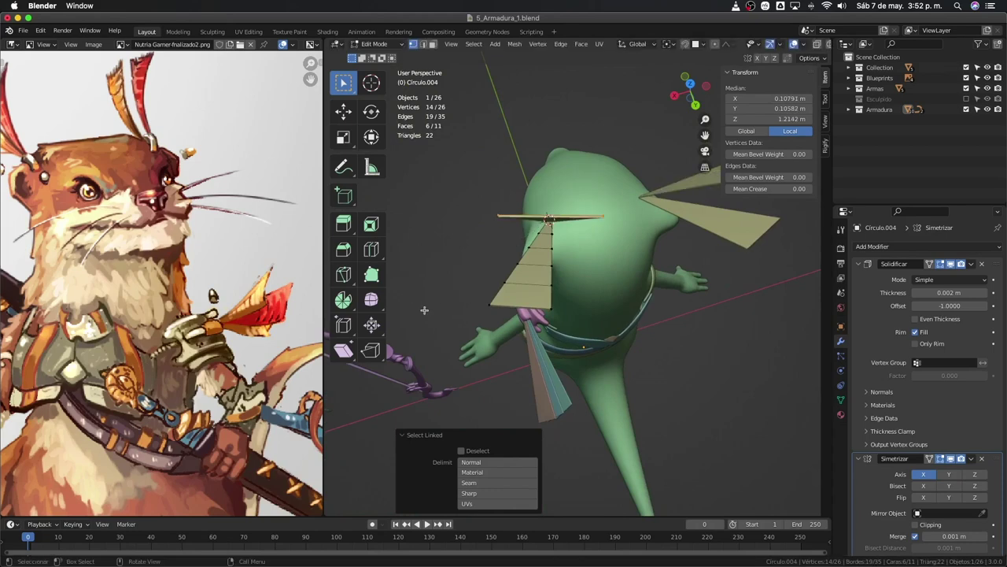
scroll(424, 310, "up", 5)
middle_click_drag(496, 354, 525, 354)
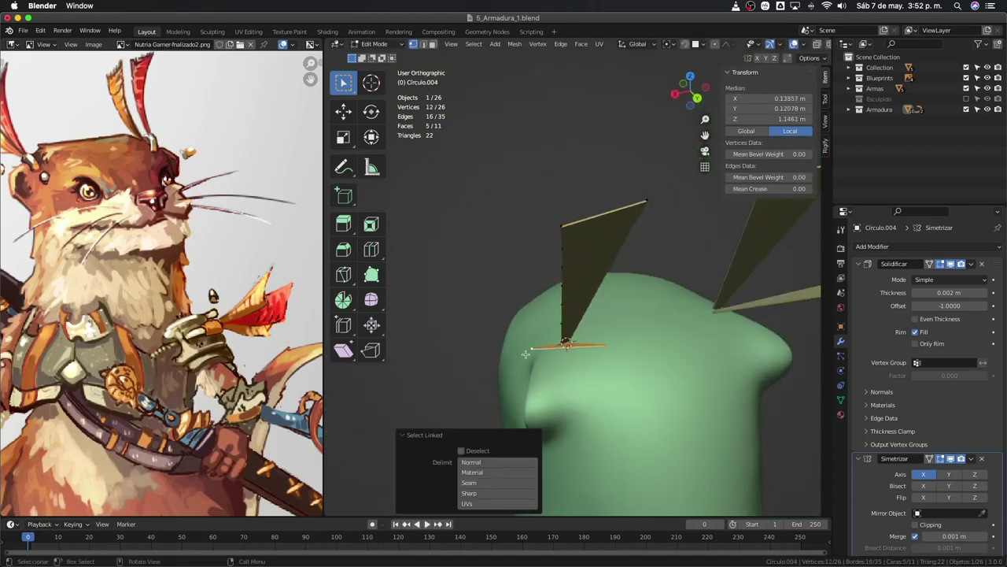
key("Tab")
Select the otter's body, Cuerpo, and switch it to Sculpt Mode.
scroll(527, 350, "down", 5)
key("KP_1")
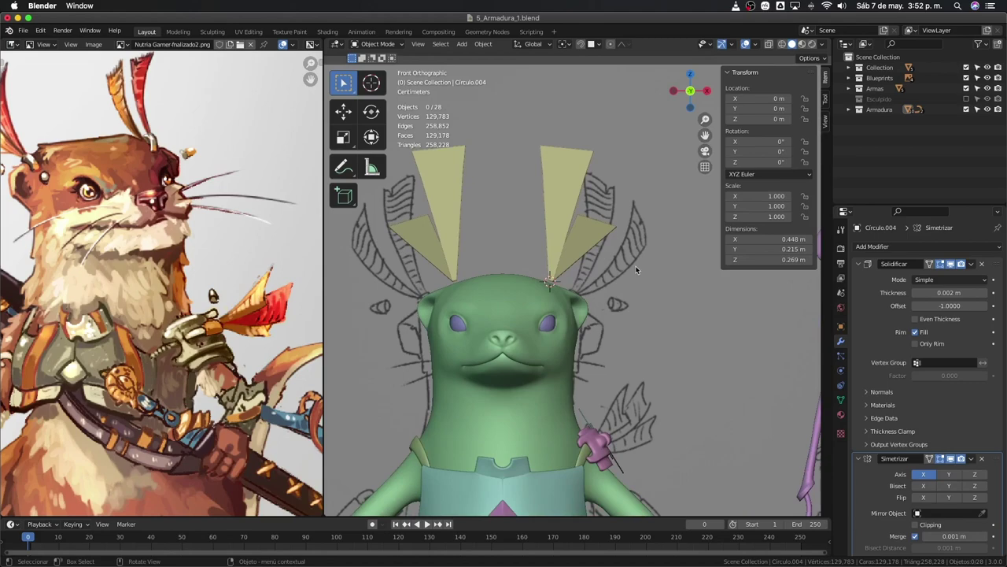
middle_click_drag(635, 265, 661, 302)
left_click(649, 287)
key("ctrl+Tab")
scroll(622, 297, "up", 4)
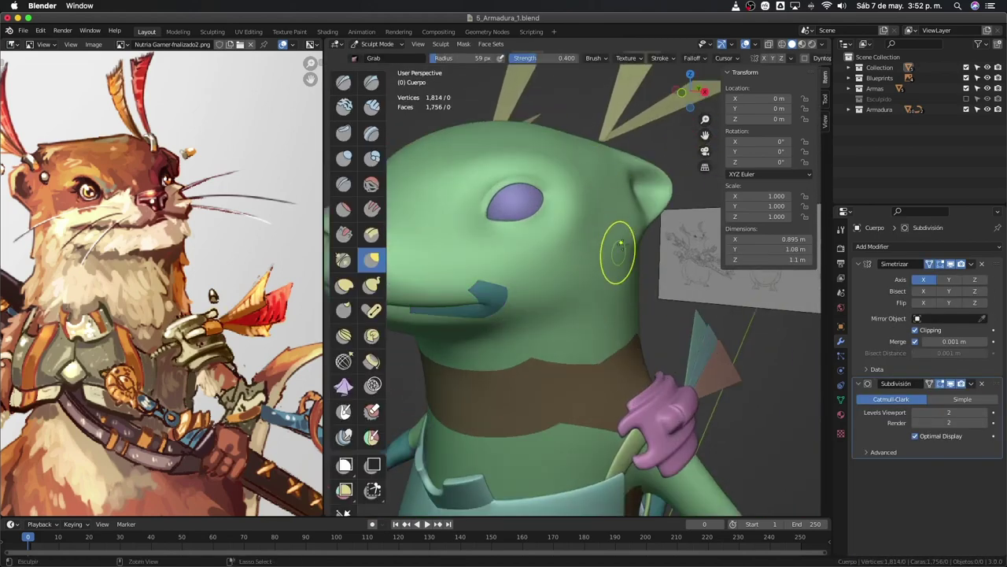
Reshape the cheek area with the Grab brush from the front, then return to Object Mode.
key("grave")
left_click(665, 209)
scroll(624, 298, "up", 2)
scroll(624, 298, "up", 2)
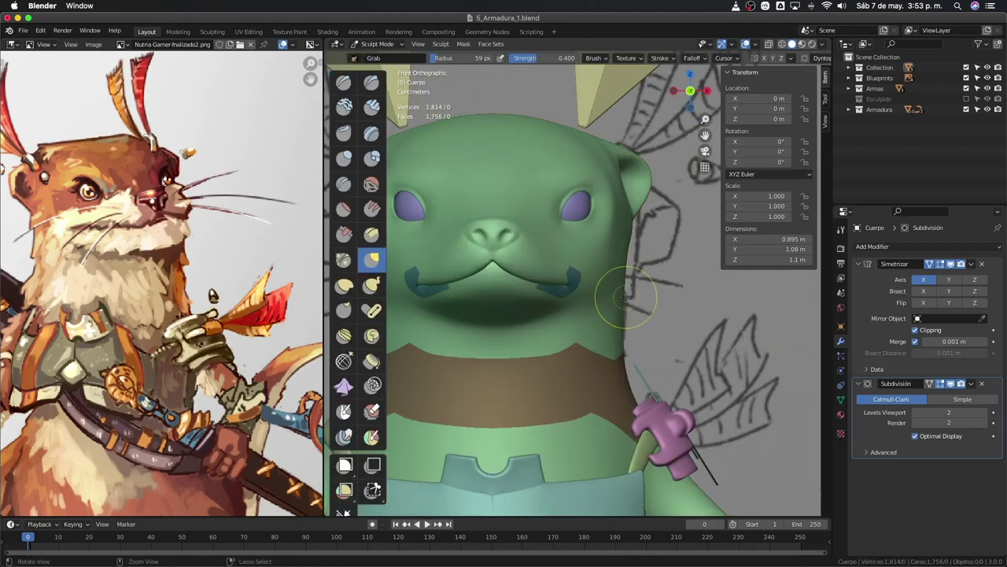
key("ctrl+Tab")
scroll(624, 297, "down", 4)
mouse_move(624, 297)
middle_mouse_down()
mouse_move(495, 348)
mouse_move(529, 315)
middle_mouse_up()
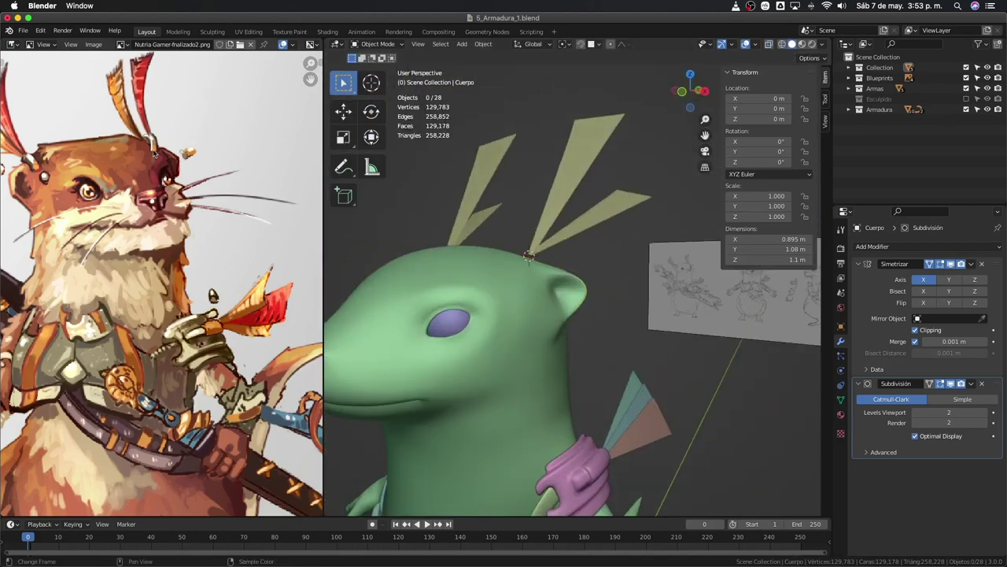
key("shift+a")
Add a 24-vertex mesh circle and scale it down in side view.
left_click(573, 283)
left_click(505, 392)
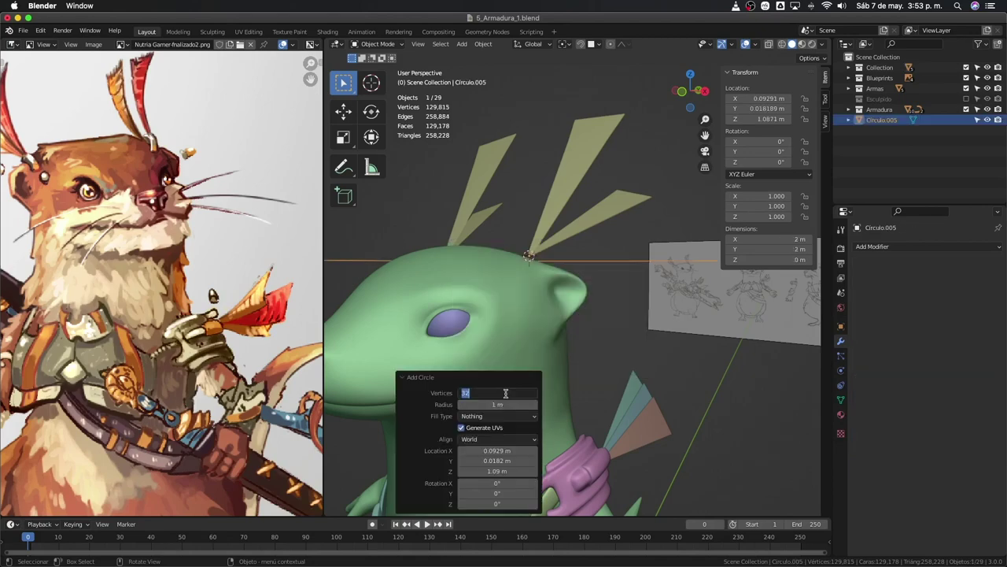
type("24")
key("Return")
key("Tab")
key("KP_3")
key("s")
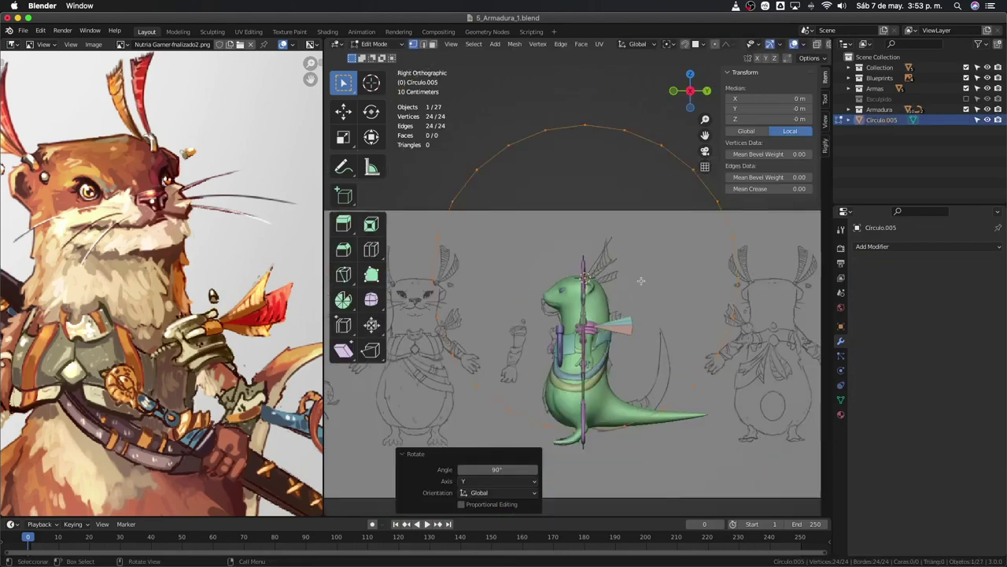
key("s")
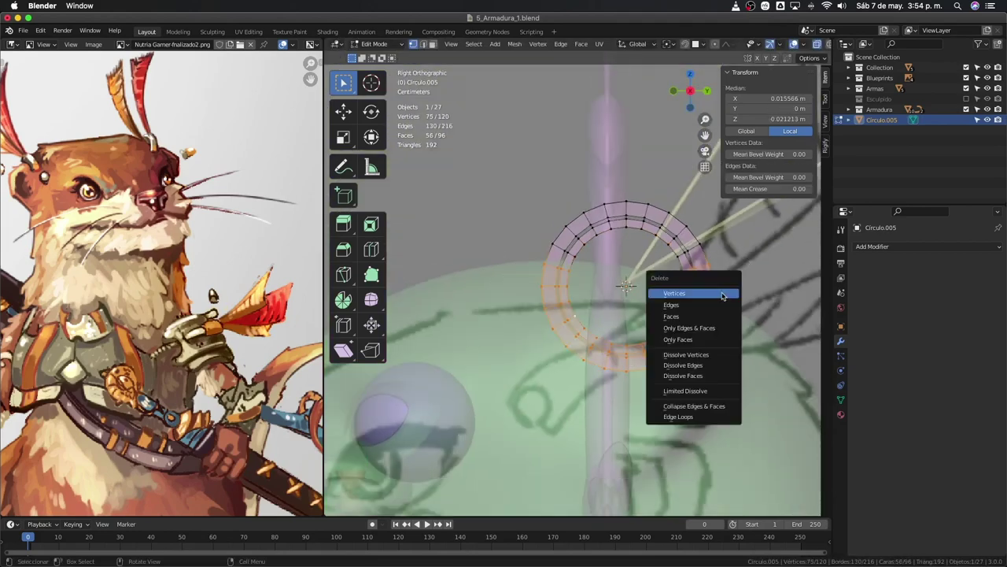
Delete the unwanted ring vertices and extrude a new vertex along X to form the band.
left_click(722, 295)
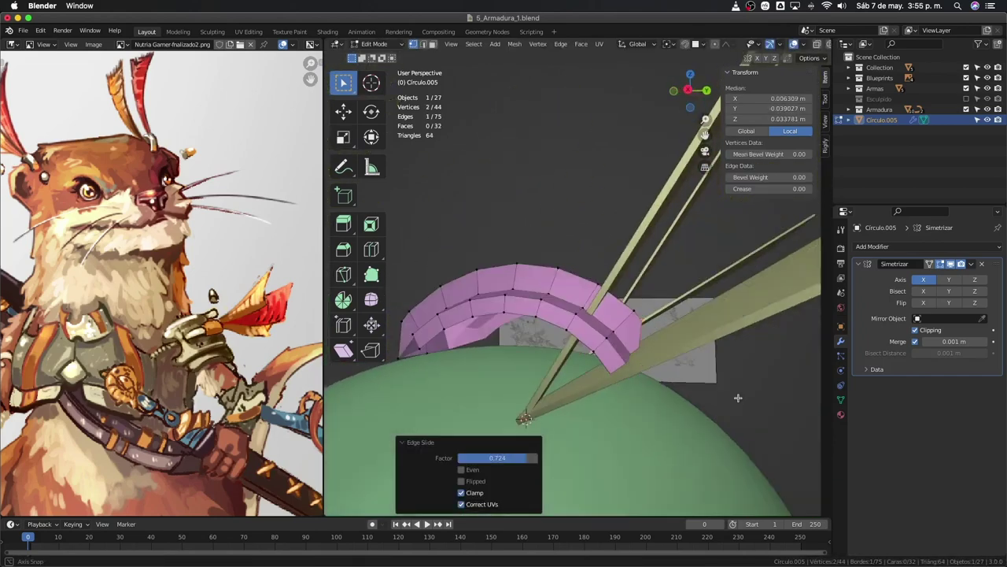
middle_click_drag(738, 398, 708, 346)
key("x")
left_click(699, 342)
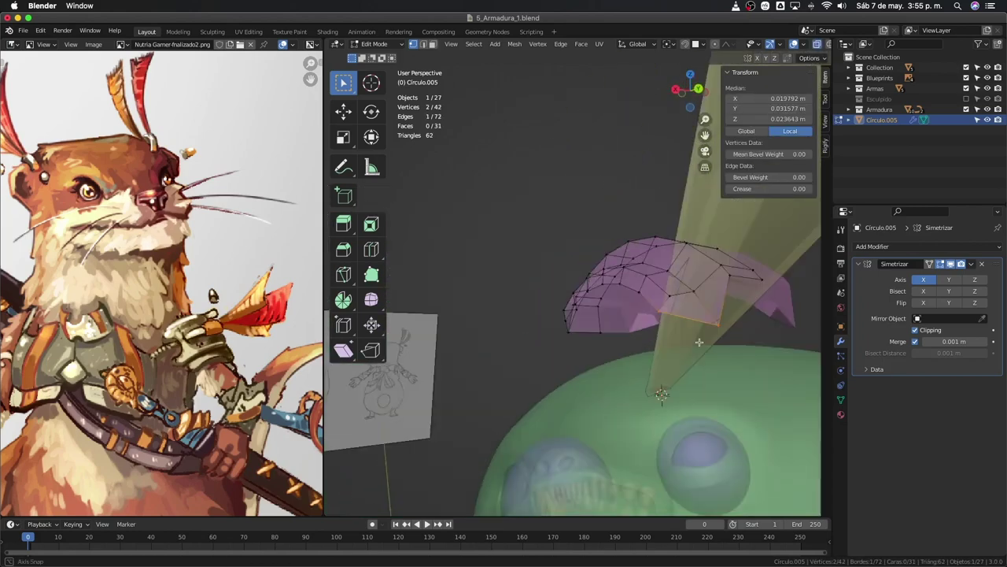
key("e")
key("x")
key("KP_3")
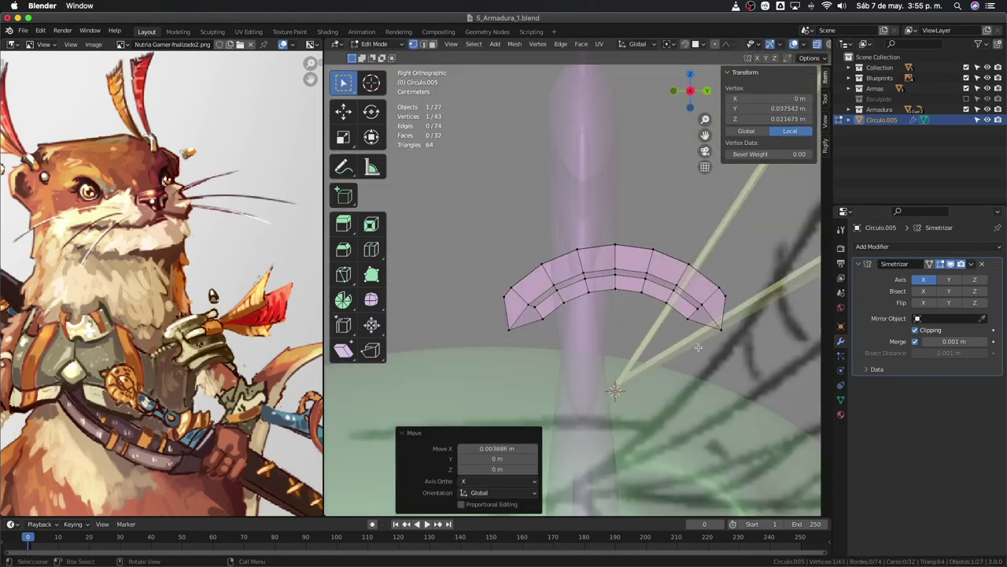
middle_click_drag(698, 347, 531, 249)
Give the isolated band level-2 subdivision, slide an edge run, then show the full model.
key("KP_Divide")
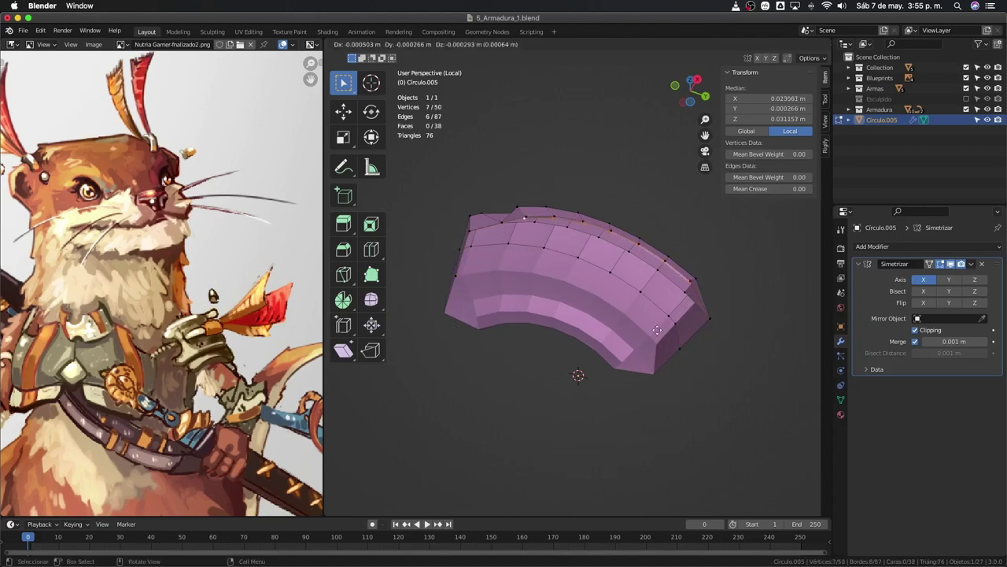
key("ctrl+2")
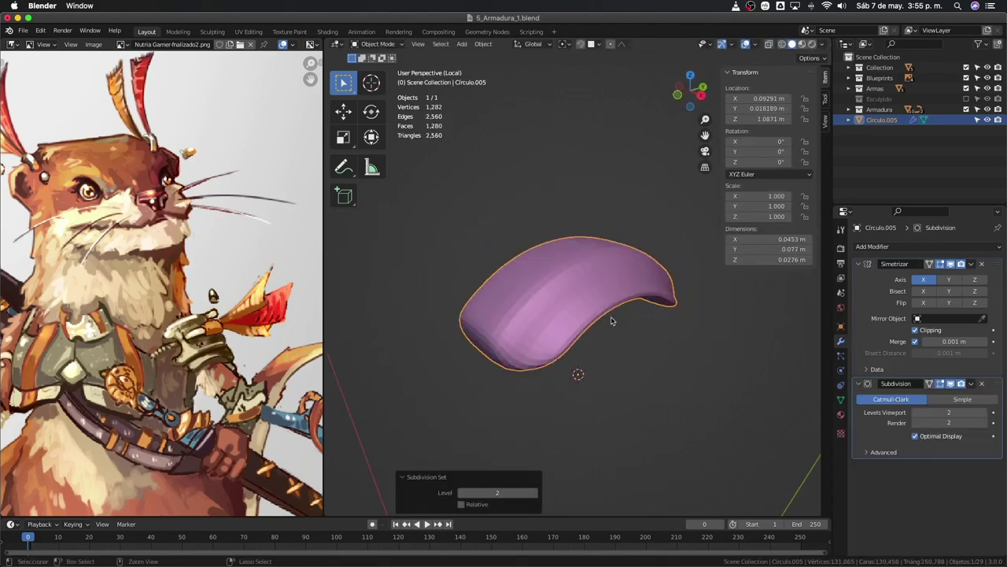
middle_click_drag(638, 378, 609, 343)
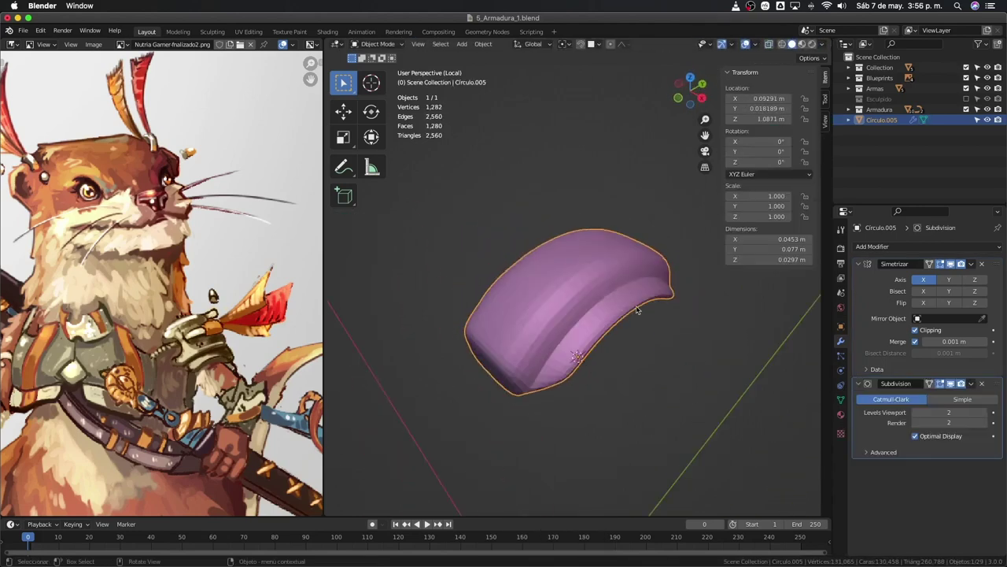
left_click(540, 329, "alt")
key("g")
key("g")
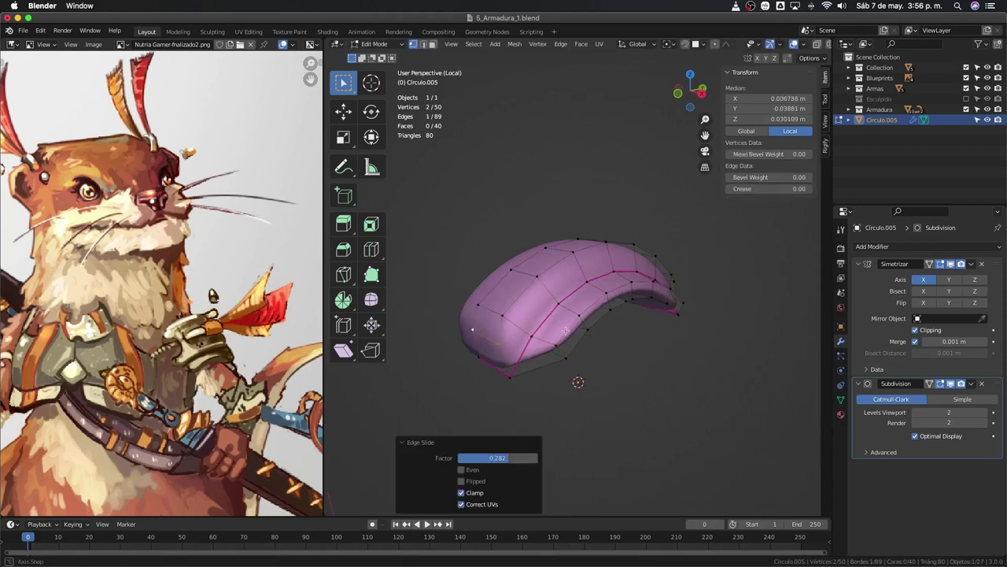
left_click(496, 296)
middle_click_drag(496, 297, 690, 283)
left_click(689, 284)
key("Tab")
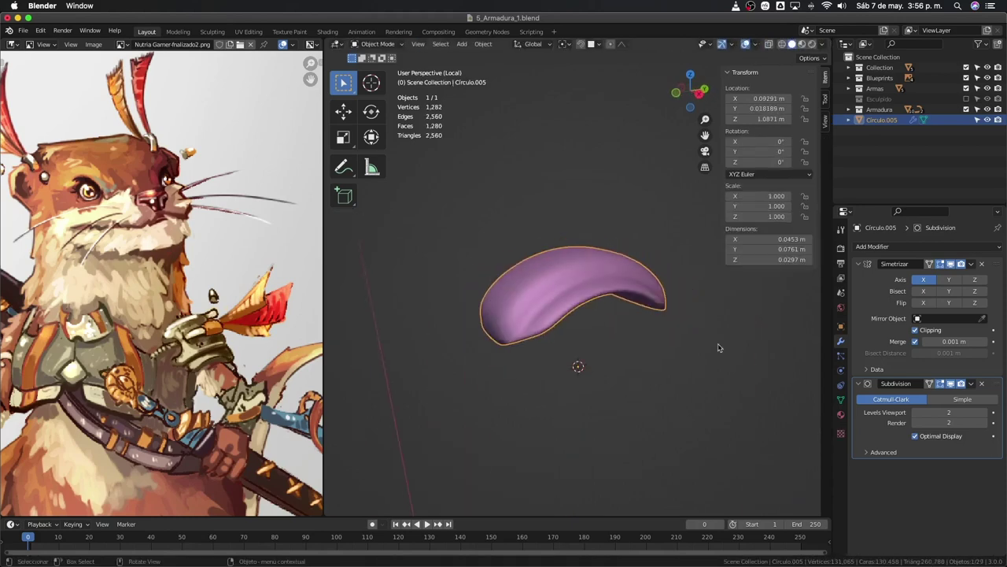
key("KP_Divide")
Move and rotate the pink band into place on the otter's head from the front view.
key("KP_1")
key("g")
left_click(741, 421)
key("r")
left_click(613, 396)
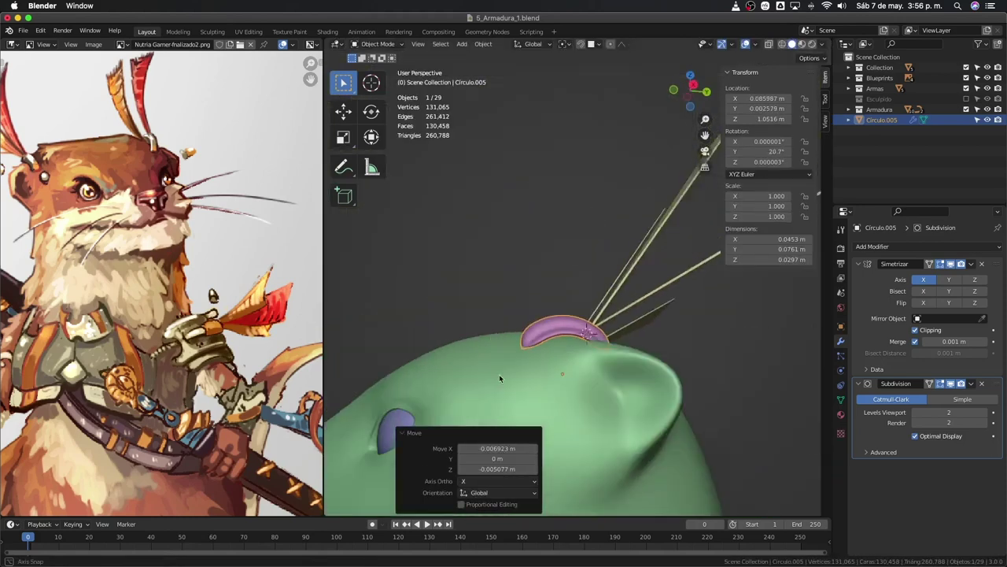
middle_click_drag(499, 374, 551, 315)
Reshape the band's vertices with proportional-falloff scaling in Edit Mode.
key("Tab")
key("KP_3")
key("s")
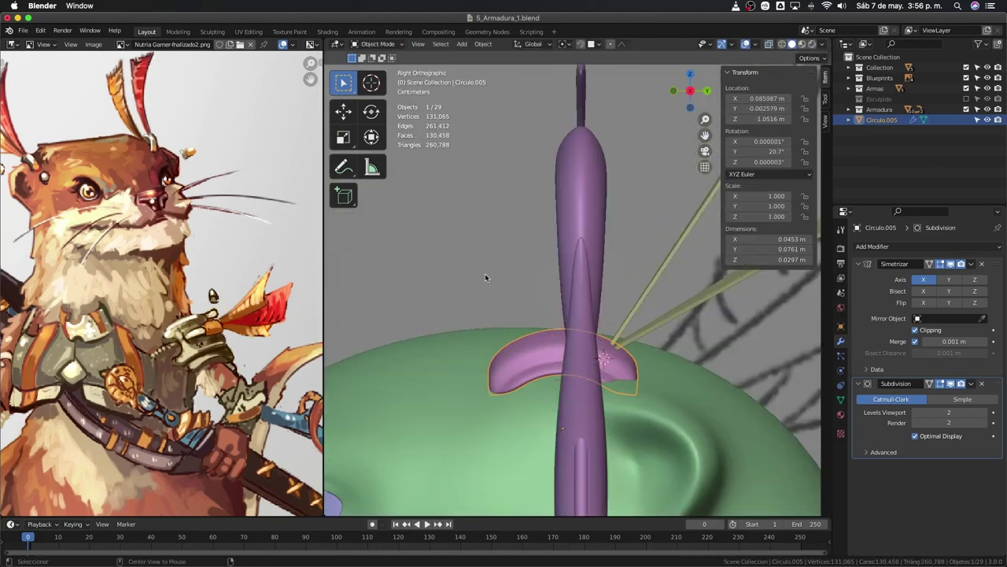
left_click(485, 275)
left_click(580, 302)
left_click(729, 44)
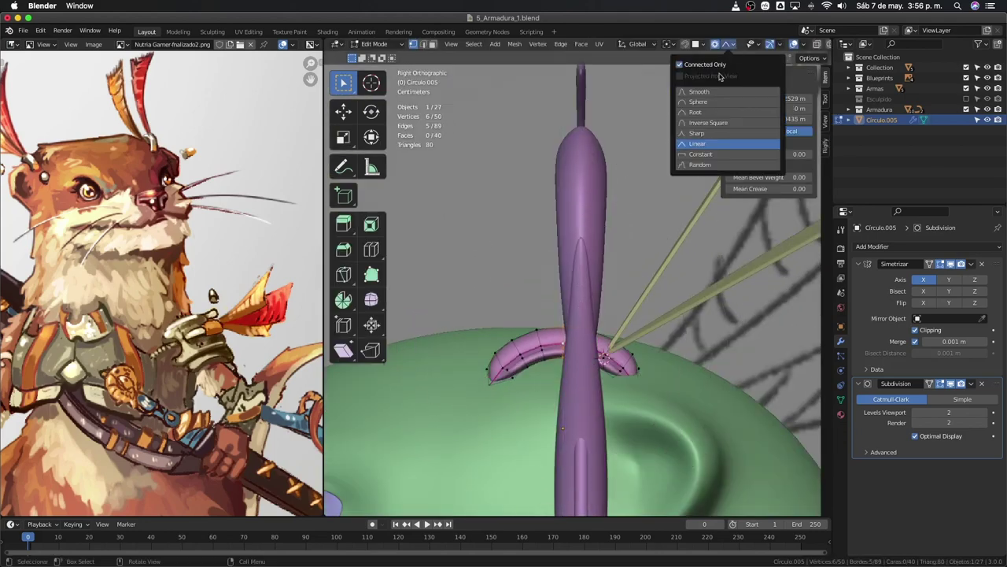
left_click(605, 264)
key("Tab")
Rotate the band by 58 degrees, then 21.7 degrees around Z, to sit on the head.
middle_click_drag(605, 264, 631, 312)
key("KP_1")
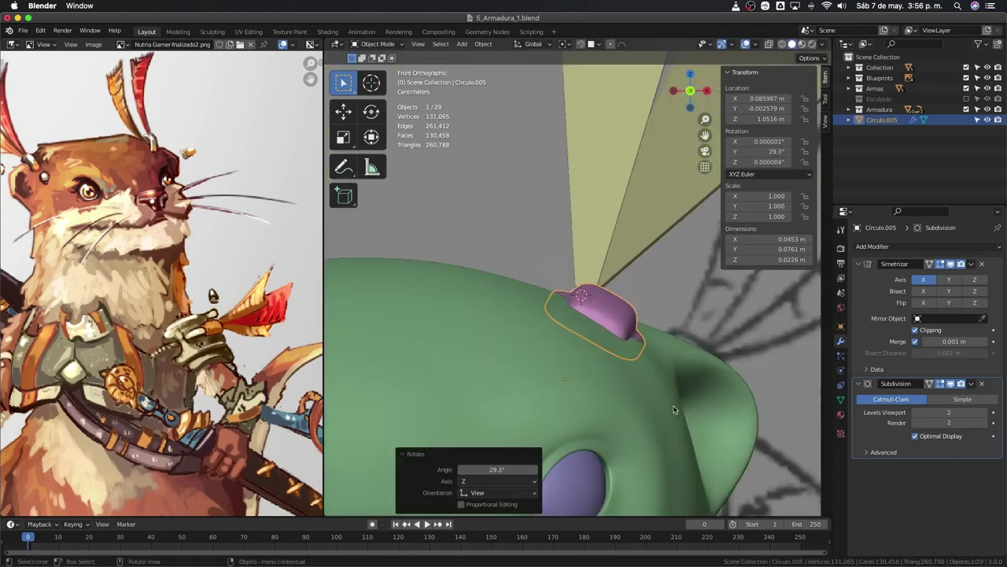
type("r58")
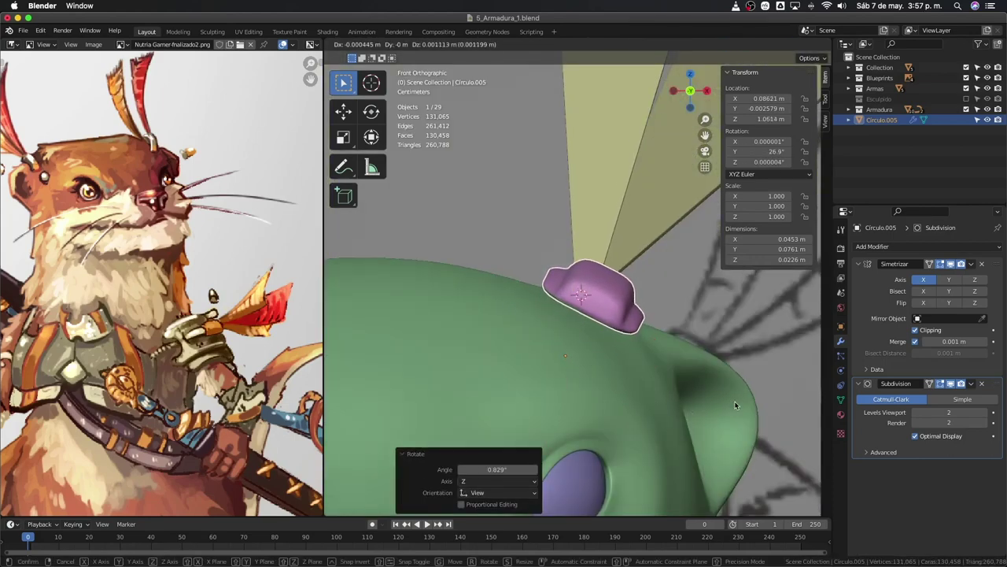
mouse_move(735, 406)
middle_mouse_down()
mouse_move(575, 377)
mouse_move(636, 333)
middle_mouse_up()
type("rz21.7")
key("Return")
scroll(573, 341, "up", 3)
Grow the band's vertex selection and move it along Z with proportional falloff.
key("Tab")
middle_click_drag(573, 341, 555, 274)
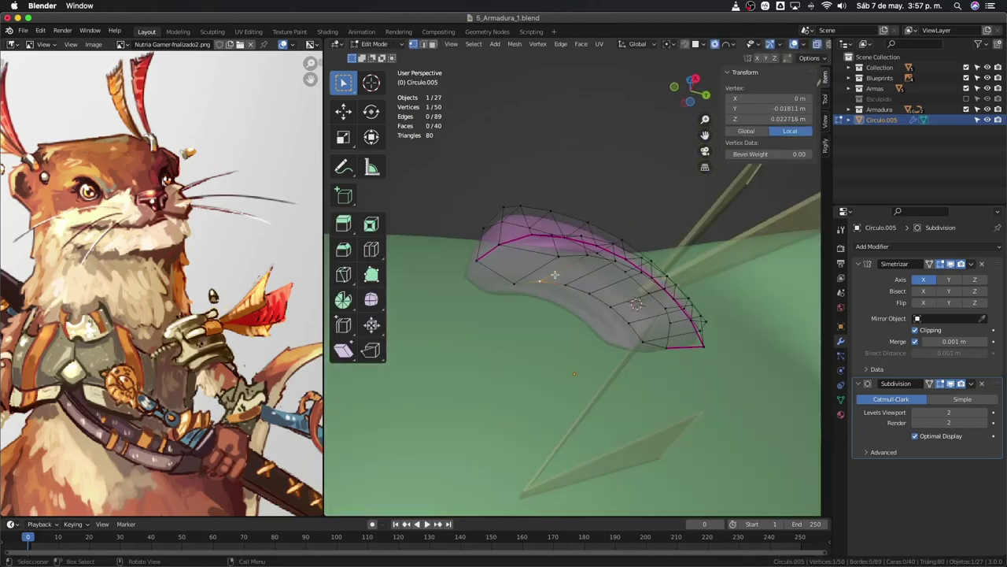
middle_click_drag(615, 300, 669, 354)
key("ctrl+KP_Add")
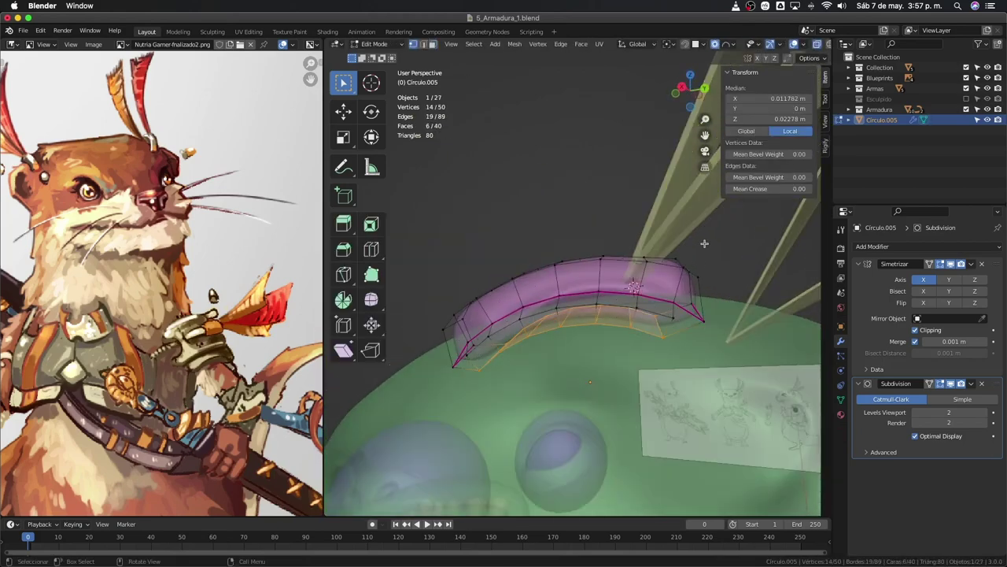
key("g")
key("z")
mouse_move(750, 428)
middle_mouse_down()
mouse_move(701, 381)
mouse_move(554, 350)
mouse_move(578, 268)
middle_mouse_up()
key("ctrl+KP_Subtract")
Select a band edge in see-through edge mode and move it vertically, checking it in isolation.
key("2")
key("alt+z")
left_click(579, 269)
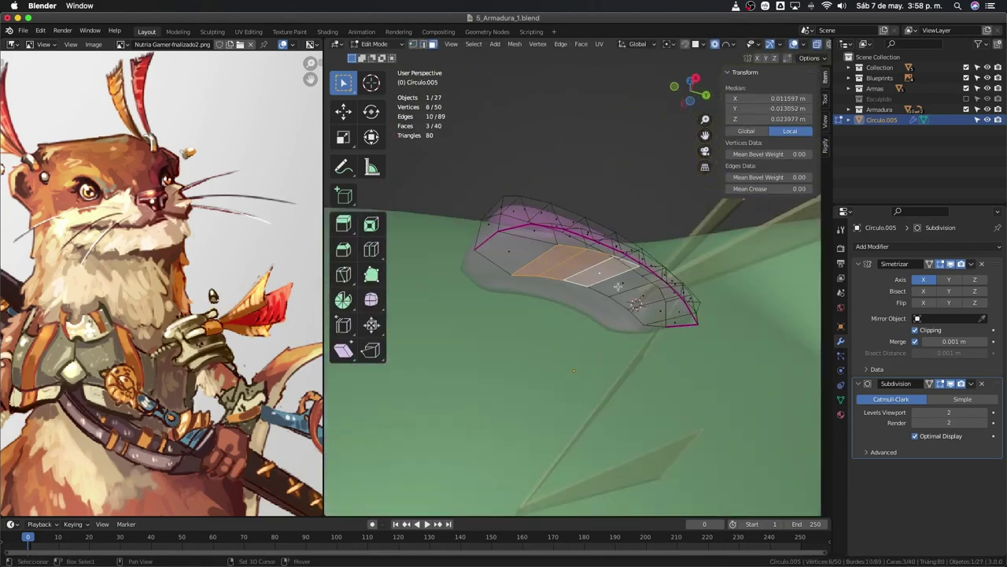
left_click(641, 360)
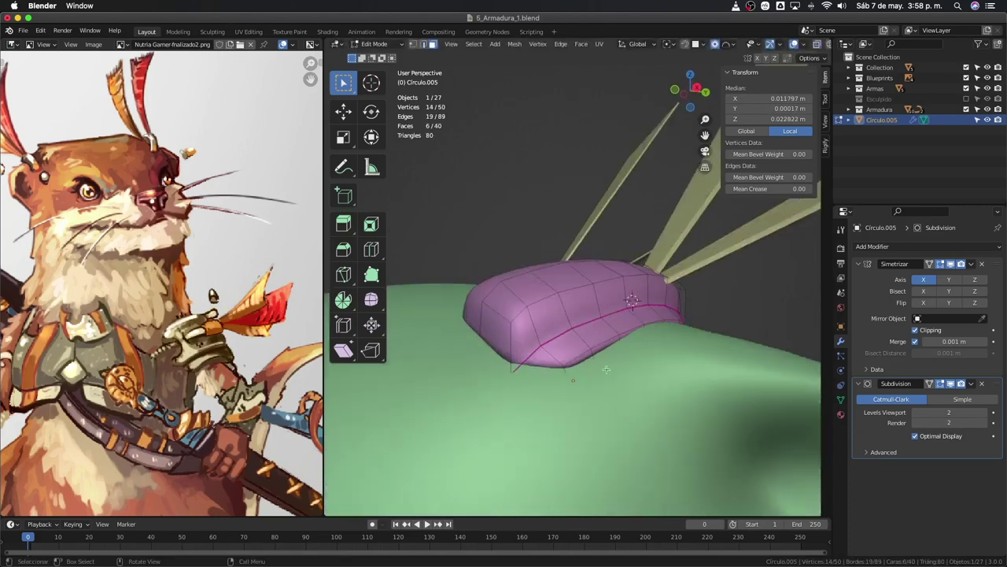
key("KP_Divide")
mouse_move(568, 338)
middle_mouse_down()
mouse_move(642, 365)
mouse_move(587, 301)
mouse_move(648, 344)
mouse_move(532, 306)
mouse_move(551, 315)
middle_mouse_up()
key("Tab")
key("Tab")
key("KP_Divide")
Apply the band's mirror modifier and move its edge vertices with soft falloff.
left_click(648, 343)
left_click(971, 264)
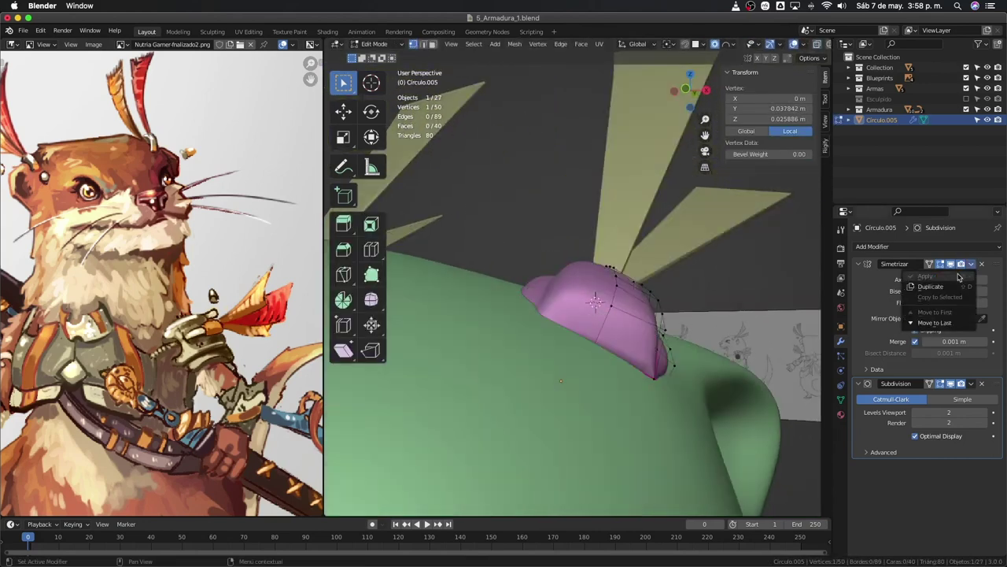
left_click(916, 274)
left_click_drag(504, 307, 531, 334)
key("alt+z")
key("g")
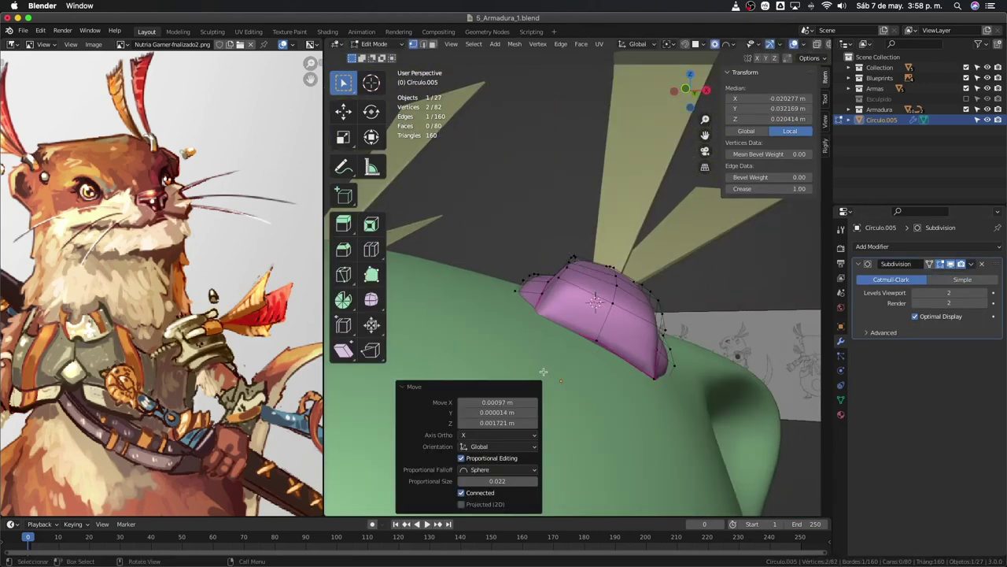
Adjust single band vertices with soft falloff from behind the pink piece.
mouse_move(543, 371)
middle_mouse_down()
mouse_move(606, 364)
mouse_move(597, 297)
middle_mouse_up()
left_click(607, 364)
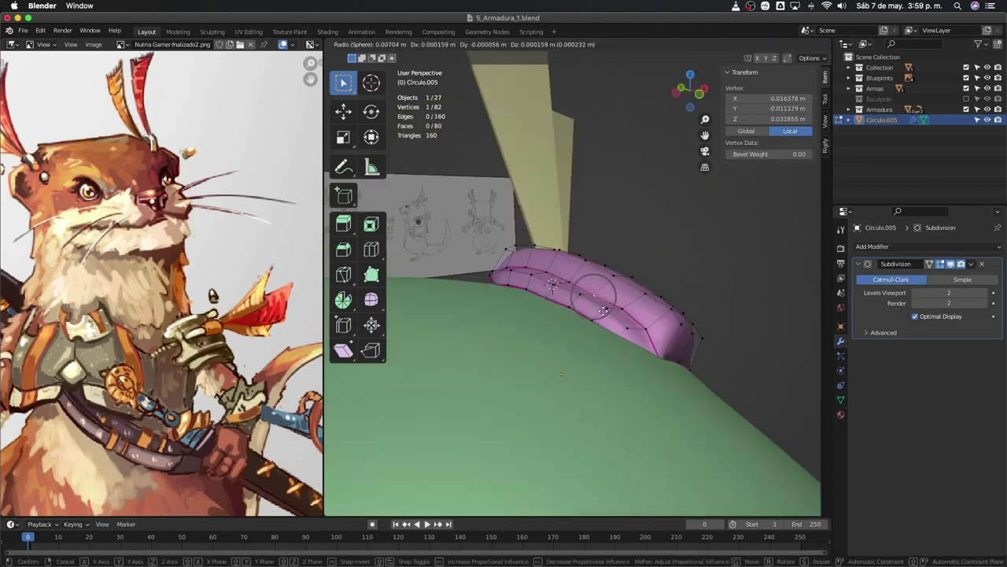
middle_click_drag(611, 334, 513, 353)
key("g")
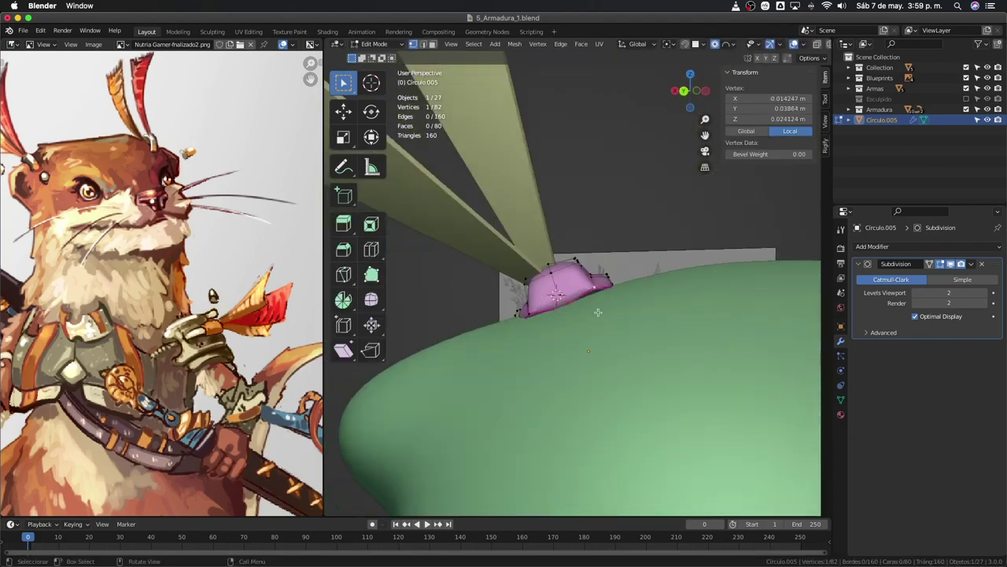
key("Tab")
Select the pink Circulo piece on the head and apply its transforms.
middle_click_drag(536, 314, 647, 266)
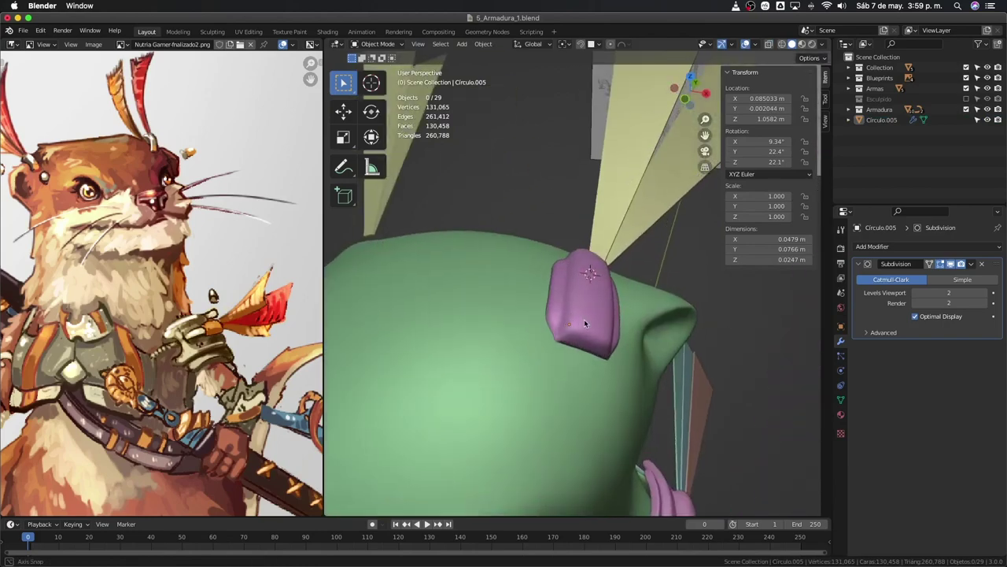
left_click(622, 287)
key("Tab")
key("KP_3")
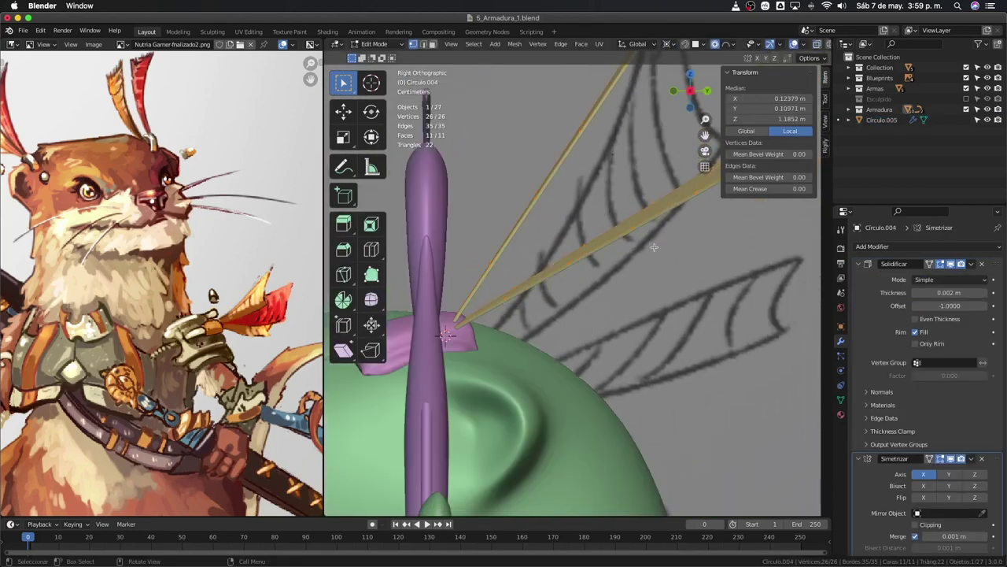
key("Tab")
middle_click_drag(654, 247, 567, 347)
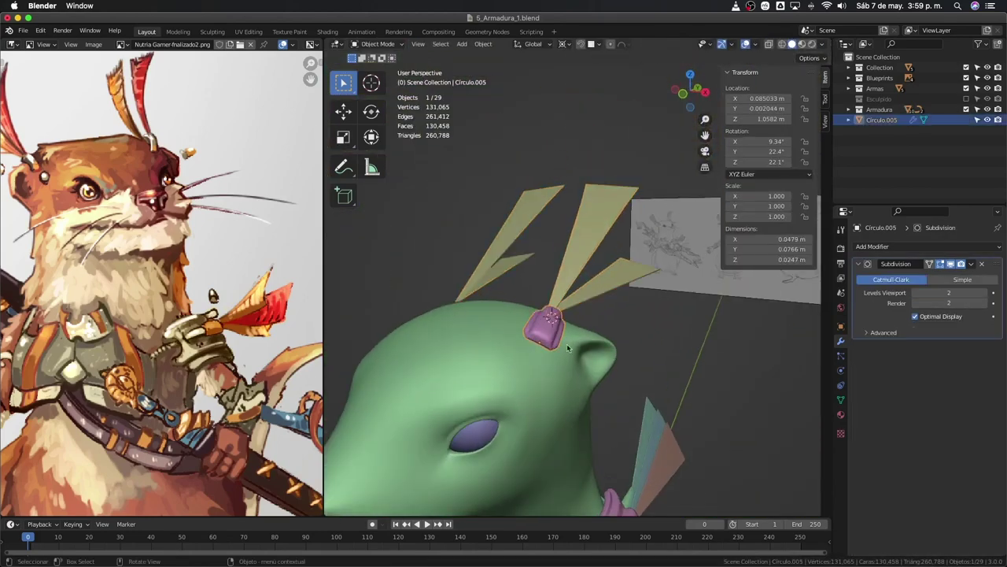
key("ctrl+a")
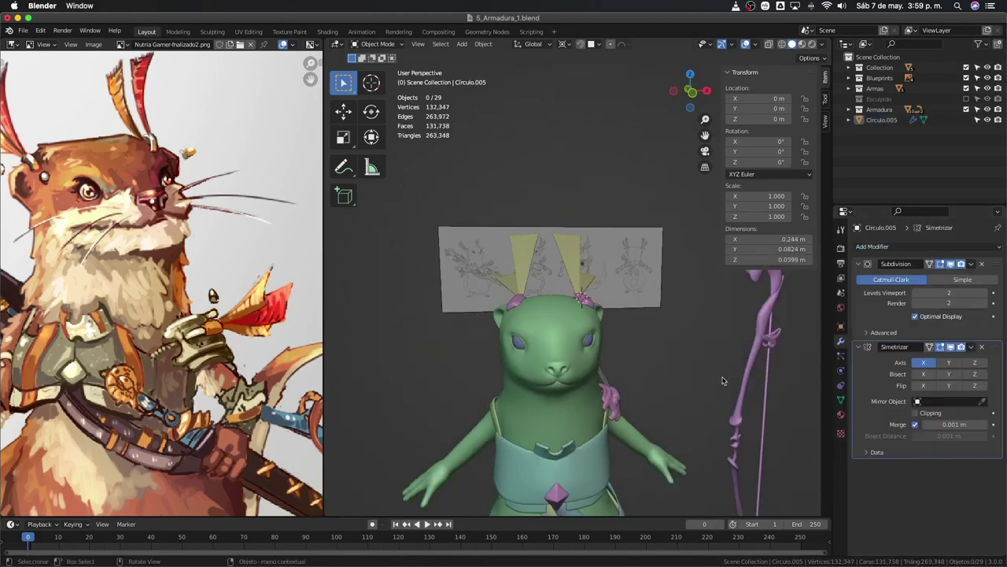
scroll(723, 381, "up", 5)
middle_click_drag(728, 330, 638, 357)
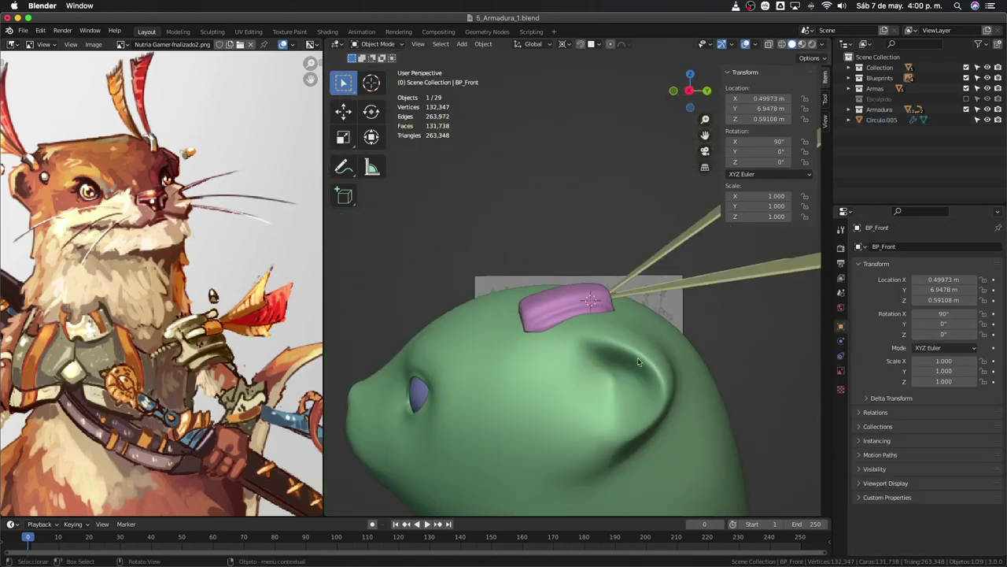
Bend an edge path of the pink piece along Z with soft falloff to hug the head.
key("Tab")
left_click(605, 389, "ctrl")
mouse_move(605, 389)
middle_mouse_down()
mouse_move(603, 368)
mouse_move(603, 379)
middle_mouse_up()
key("g")
key("z")
left_click(594, 381)
left_click(595, 381)
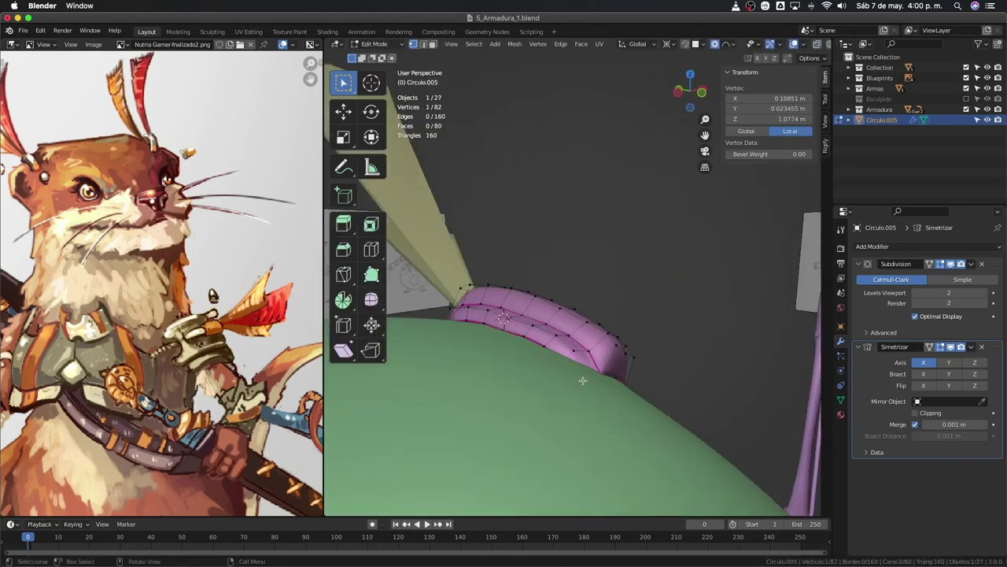
mouse_move(583, 411)
middle_mouse_down()
mouse_move(532, 375)
mouse_move(634, 356)
mouse_move(625, 307)
mouse_move(651, 374)
middle_mouse_up()
left_click(571, 378)
key("z")
left_click(637, 373)
key("Tab")
Frame the character's arm in front view.
scroll(625, 307, "down", 3)
key("KP_1")
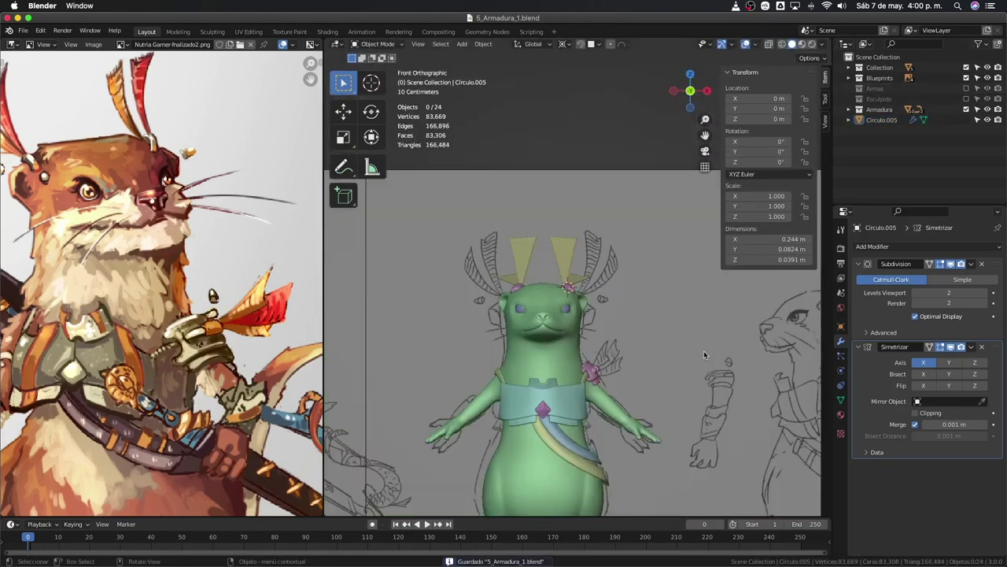
scroll(737, 268, "up", 3)
middle_click_drag(704, 350, 586, 417, "shift")
scroll(585, 417, "up", 2)
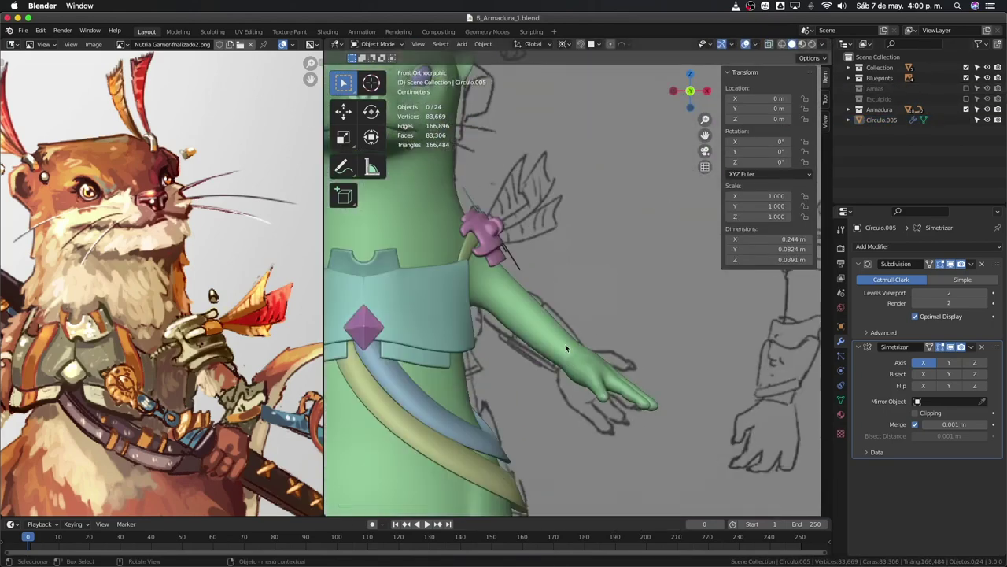
Select the forearm faces and split them into a separate, thickened band.
scroll(247, 412, "down", 2)
key("Tab")
middle_click_drag(441, 396, 553, 396, "shift")
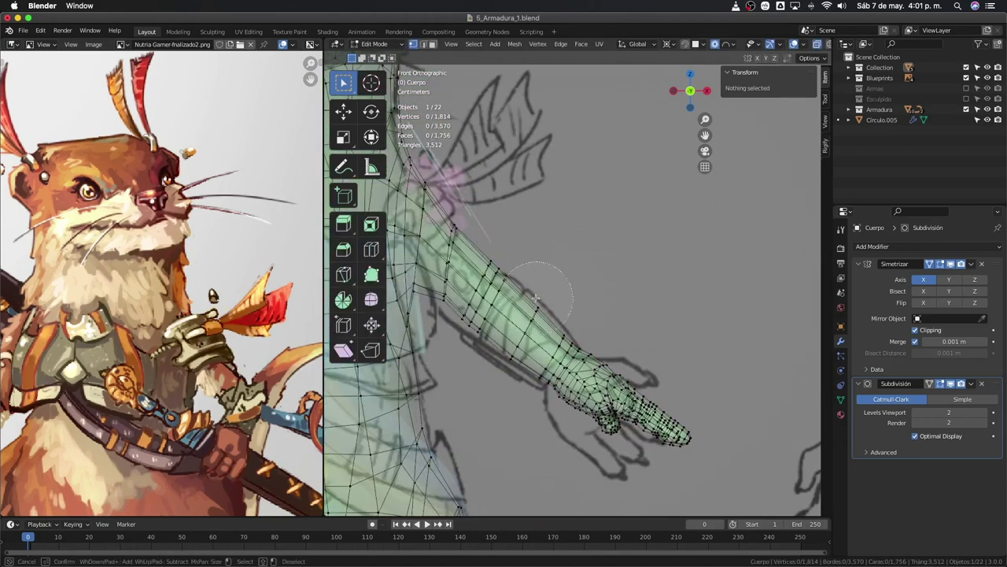
left_click(639, 370)
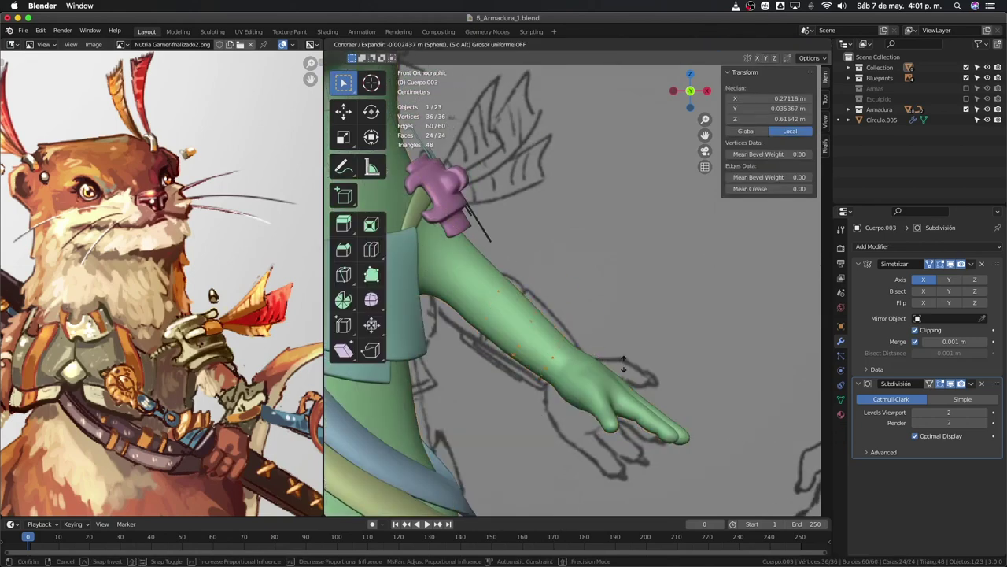
left_click(561, 360)
key("KP_Divide")
Adjust the band's vertices with soft falloff, checking from side and back views.
middle_click_drag(517, 378, 652, 356)
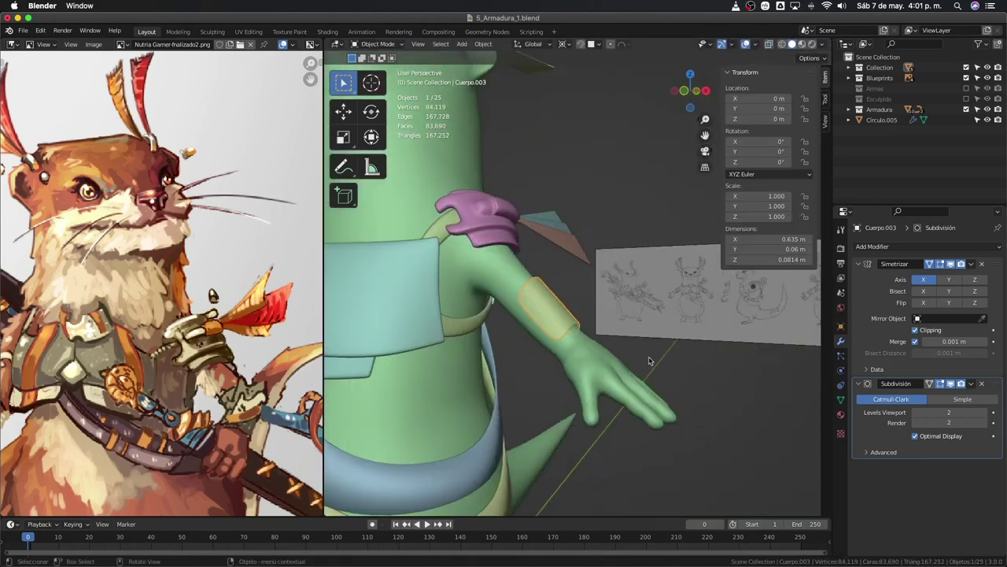
key("KP_3")
middle_click_drag(703, 382, 591, 381)
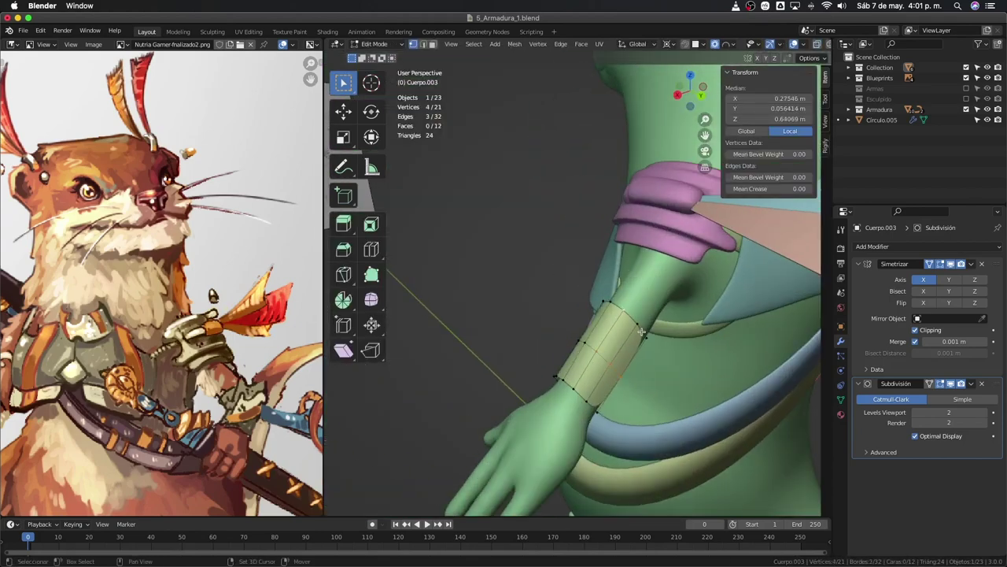
key("ctrl+KP_1")
key("g")
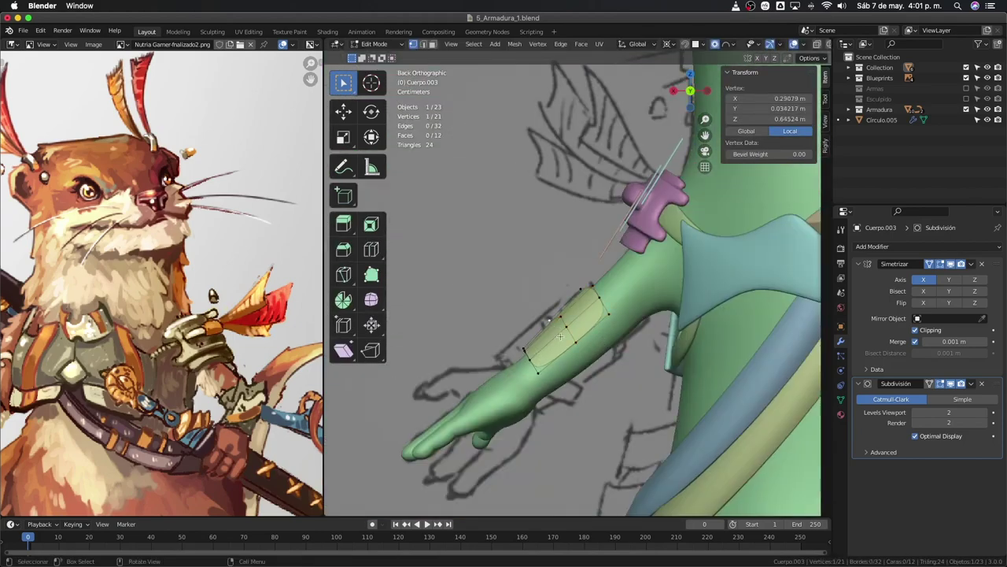
mouse_move(616, 339)
middle_mouse_down()
mouse_move(566, 347)
mouse_move(638, 299)
mouse_move(663, 361)
middle_mouse_up()
scroll(566, 346, "down", 5)
scroll(562, 351, "up", 5)
left_click(562, 351)
scroll(562, 350, "down", 5)
scroll(638, 299, "up", 5)
Confirm the band's thickness and select its wrist edge loops in isolation.
key("e")
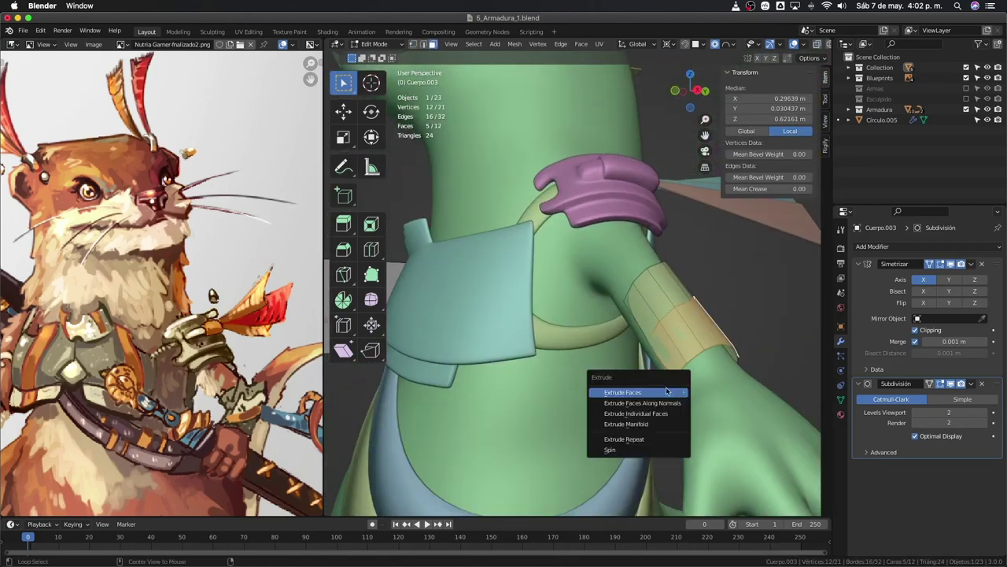
key("ctrl+z")
mouse_move(660, 409)
middle_mouse_down()
mouse_move(700, 375)
mouse_move(621, 219)
mouse_move(653, 419)
middle_mouse_up()
left_click(703, 369)
left_click(622, 219, "alt")
left_click(653, 419, "shift")
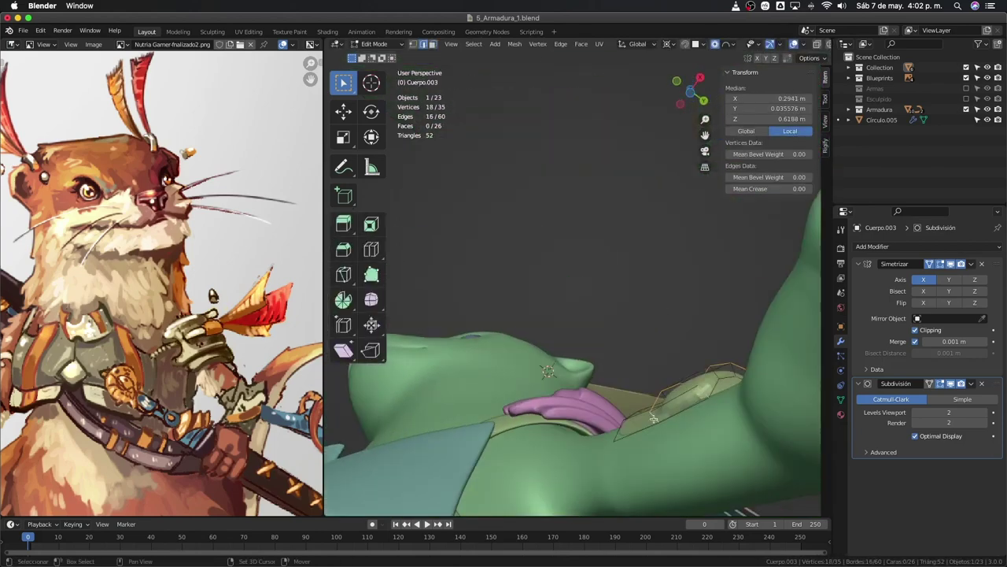
key("slash")
middle_click_drag(603, 229, 546, 260)
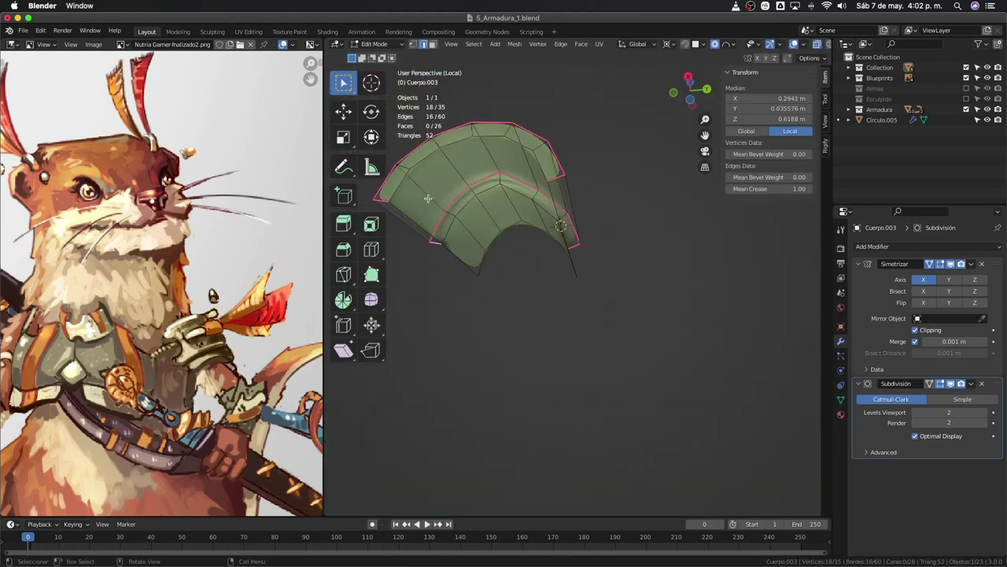
left_click(707, 319, "shift")
mouse_move(706, 319)
middle_mouse_down("shift")
mouse_move(481, 382)
mouse_move(624, 368)
middle_mouse_up("shift")
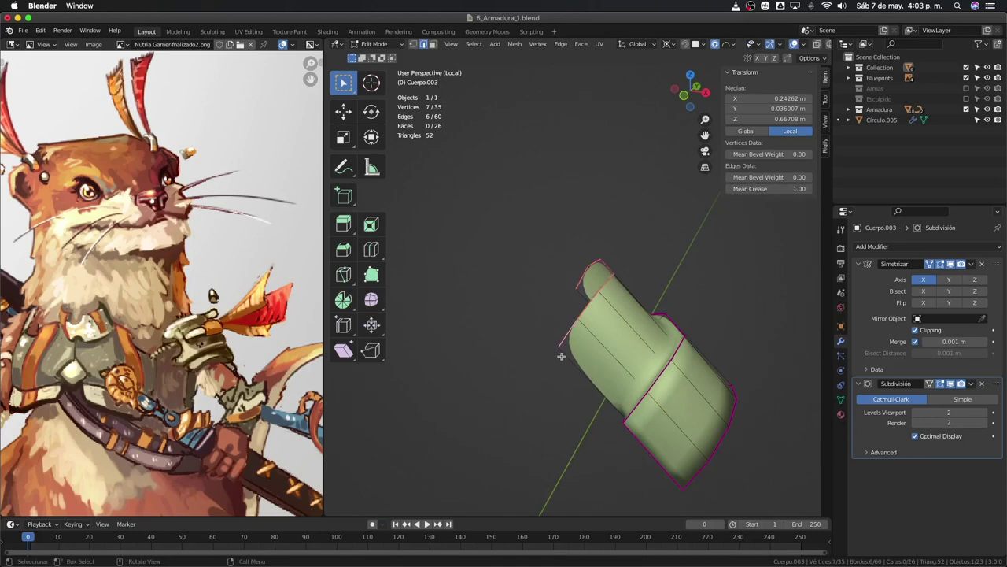
Try a thickness modifier on the band, then remove it and return to the full scene.
key("Tab")
scroll(561, 356, "down", 3)
scroll(613, 221, "up", 5)
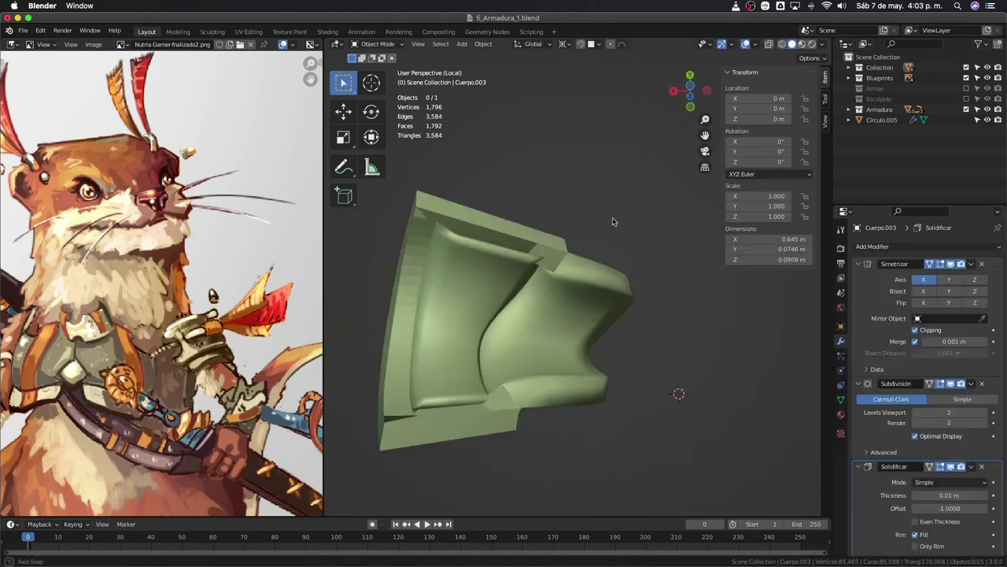
middle_click_drag(613, 221, 609, 369)
key("ctrl+z")
key("KP_Divide")
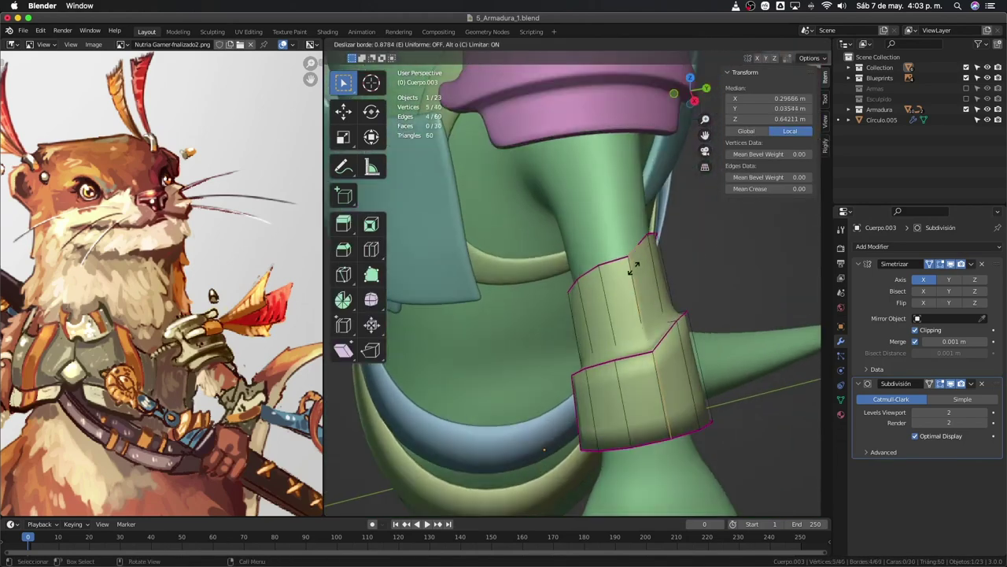
Slide the edge loop and set the selected edges' crease to 1.
left_click(633, 267)
middle_click_drag(633, 267, 732, 205)
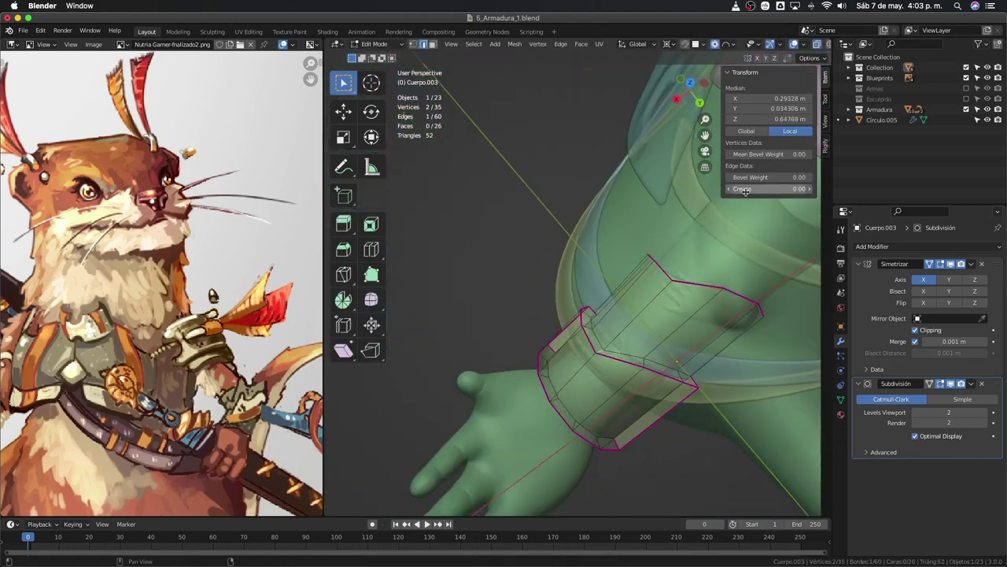
right_click(591, 409)
left_click(591, 423)
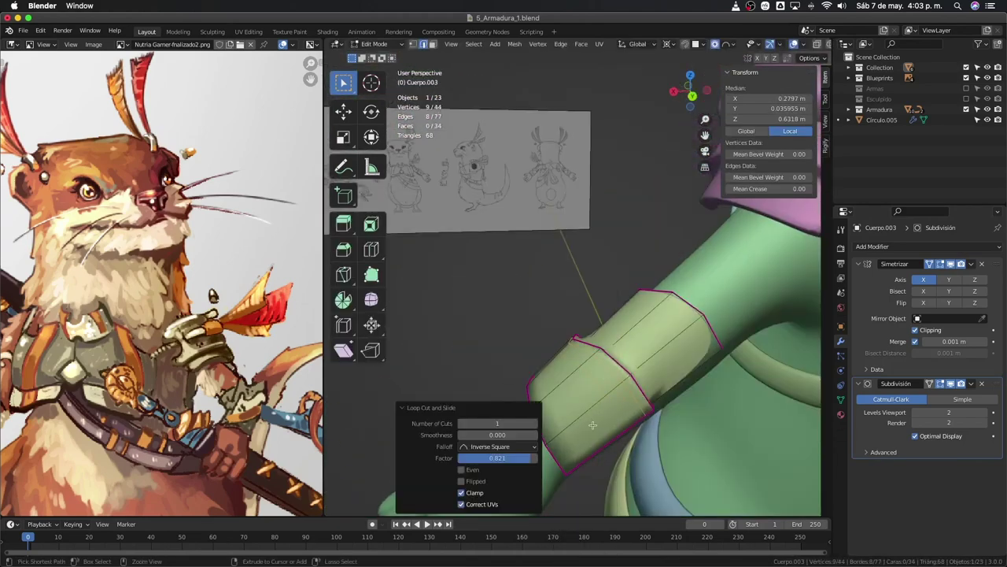
Add a loop cut to the bracer and fill its open ends with faces.
key("ctrl+r")
mouse_move(711, 336)
middle_mouse_down()
mouse_move(598, 369)
mouse_move(531, 321)
mouse_move(609, 396)
mouse_move(606, 378)
mouse_move(629, 376)
middle_mouse_up()
left_click(598, 370)
key("ctrl+r")
key("f")
key("KP_Divide")
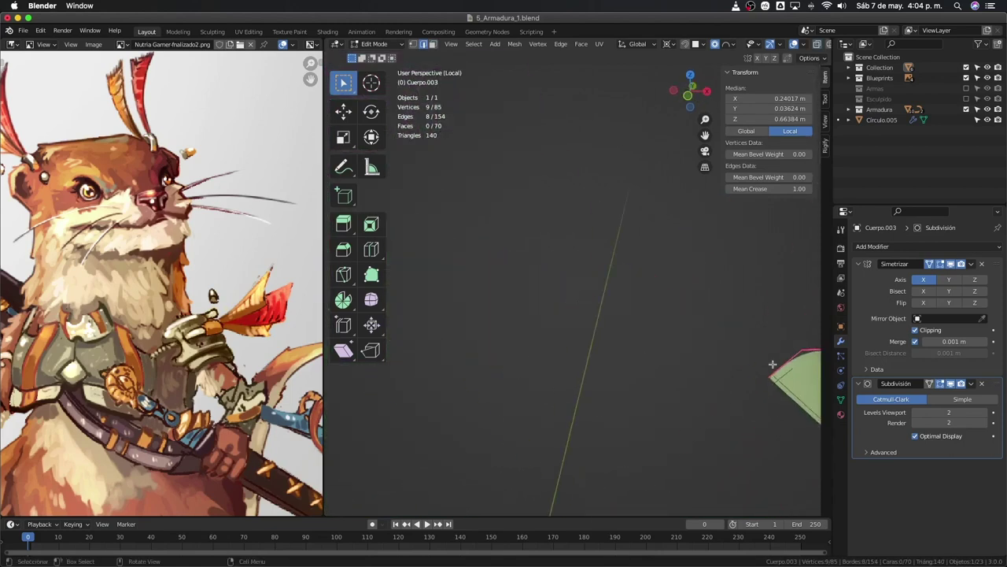
key("f")
Extrude the bracer's face ring and scale it to 0.810 to form the cuff.
mouse_move(724, 317)
middle_mouse_down()
mouse_move(594, 325)
mouse_move(617, 329)
middle_mouse_up()
left_click(623, 314, "alt")
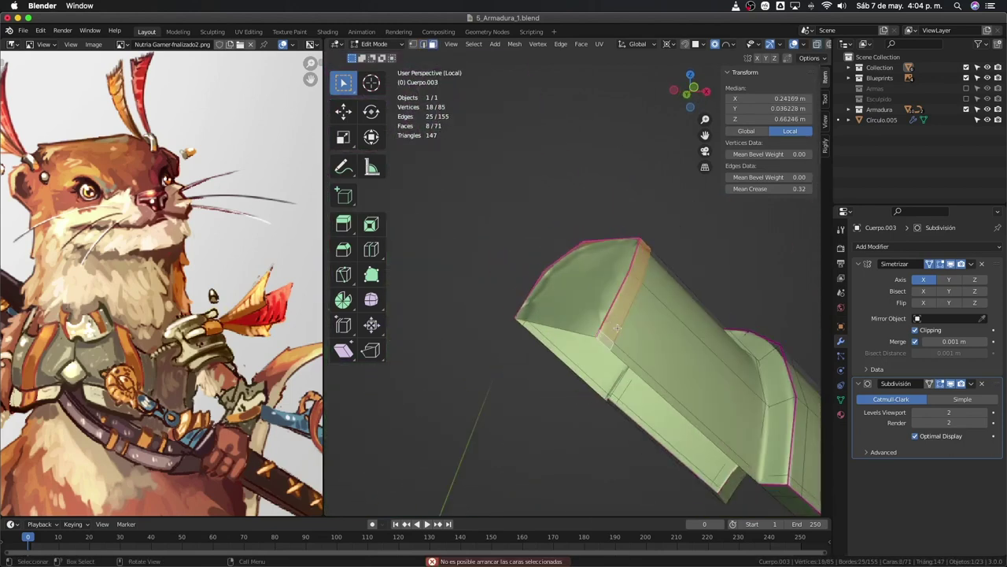
key("Escape")
key("e")
key("Escape")
key("s")
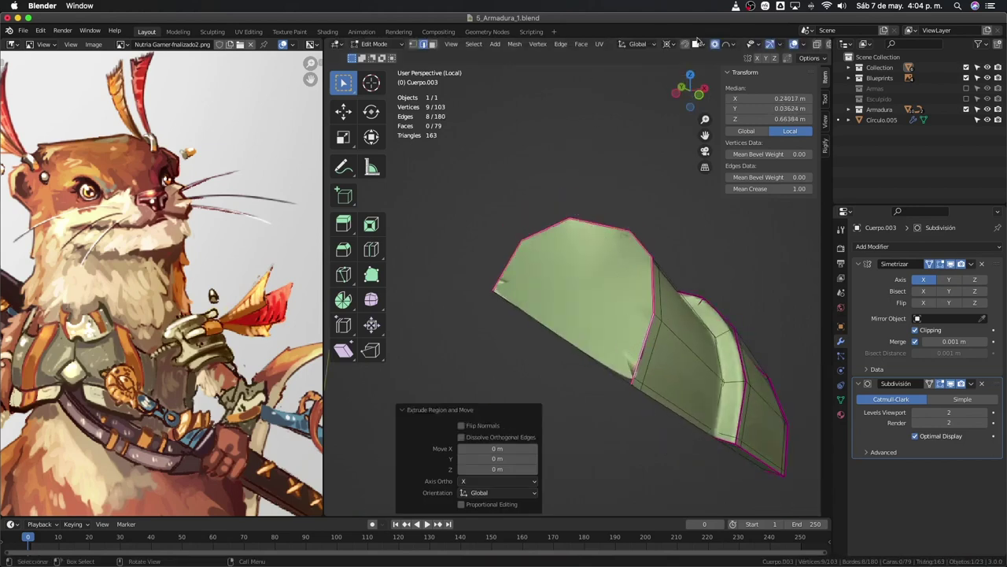
middle_click_drag(659, 285, 683, 102)
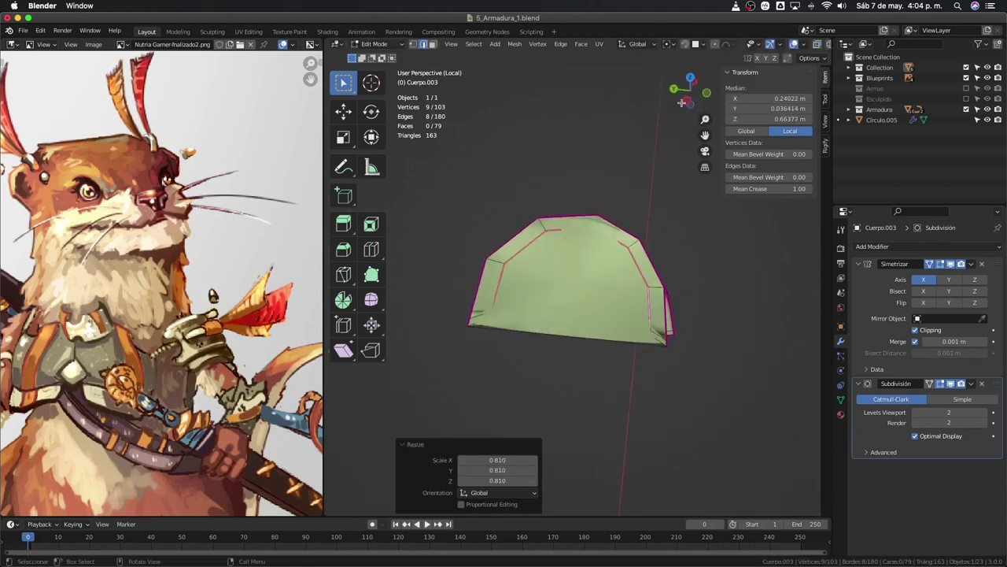
key("g")
left_click(636, 353)
Tweak a cuff vertex, delete stray geometry and leave Edit Mode on the bracer.
middle_click_drag(639, 355, 551, 315)
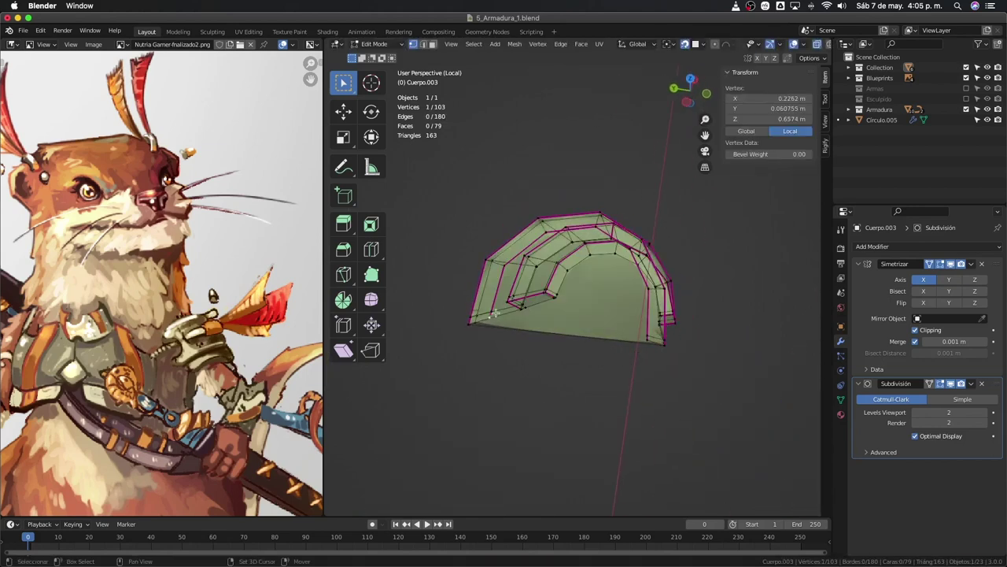
left_click(501, 272)
key("g")
left_click(525, 296)
middle_click_drag(522, 277, 602, 302)
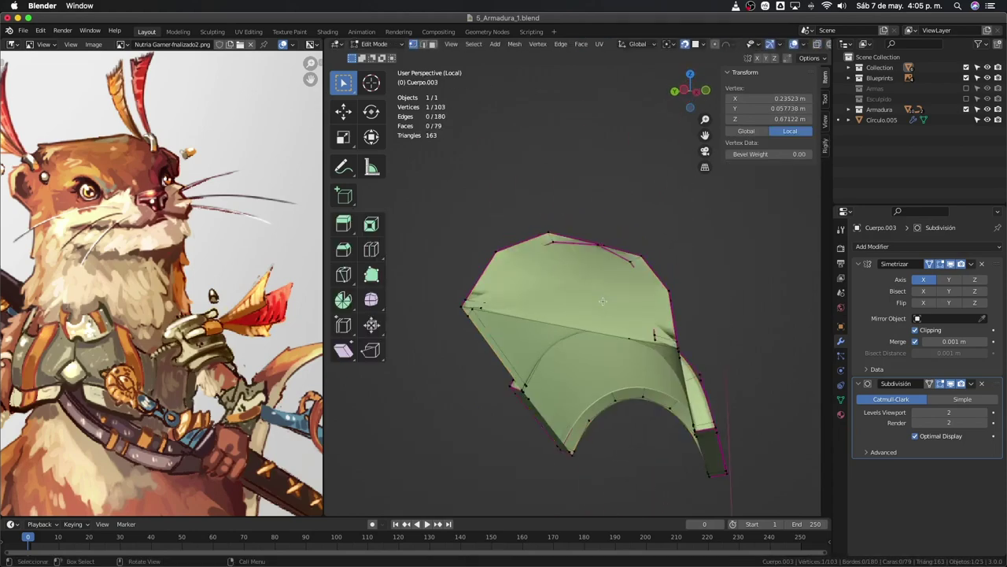
left_click(580, 352)
key("KP_Divide")
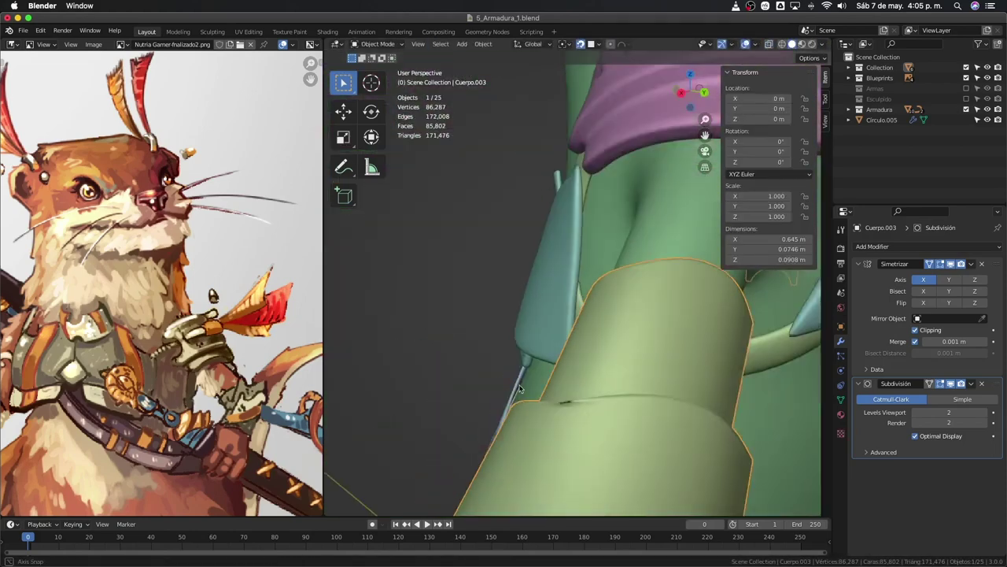
key("Tab")
key("alt+z")
key("alt+z")
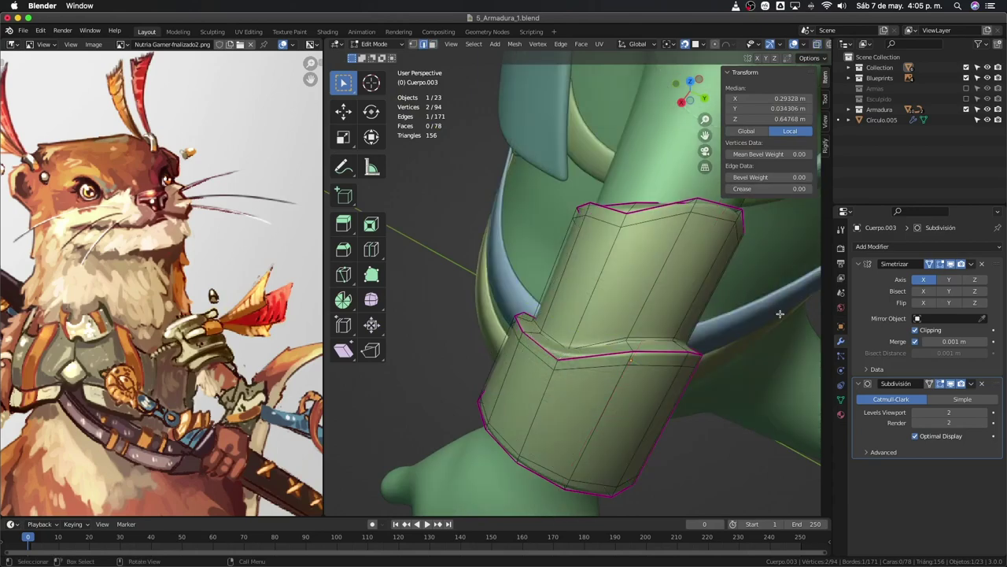
Isolate the bracer in local view and select its boundary edge loop in Edit Mode.
scroll(545, 358, "down", 5)
key("KP_Divide")
key("Tab")
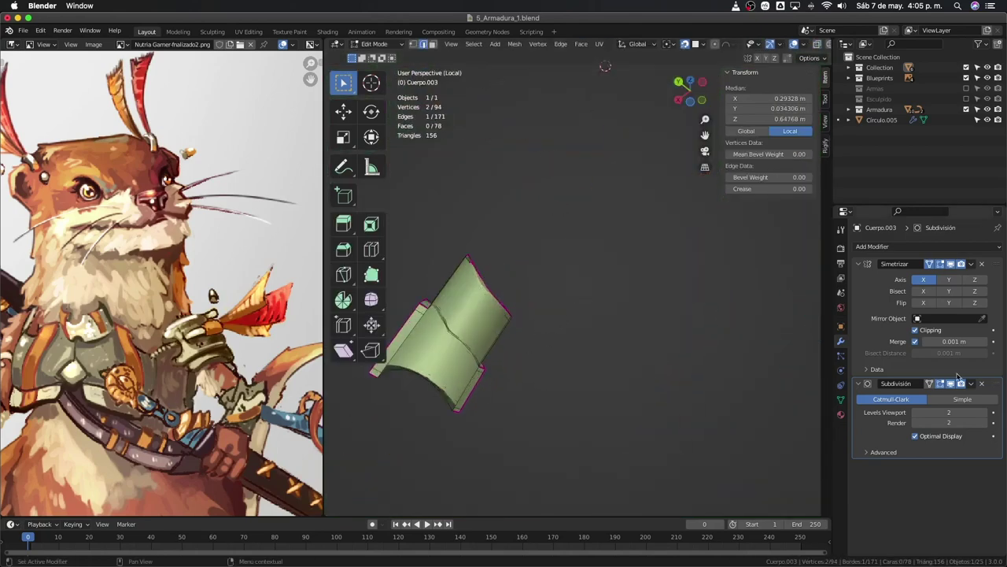
left_click(439, 354, "alt")
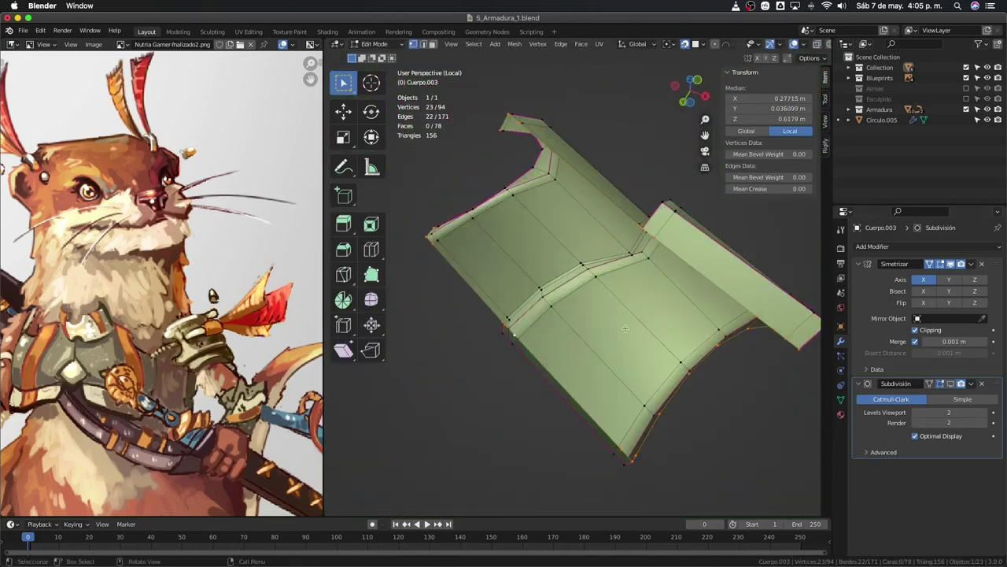
middle_click_drag(439, 354, 633, 327)
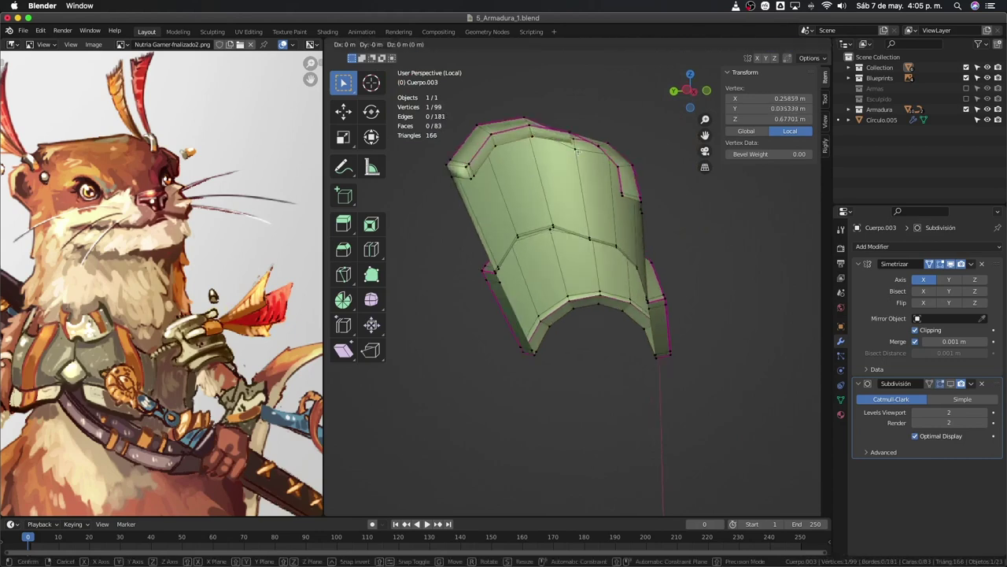
Slide the new rim vertices into position along the bracer's curved edge.
mouse_move(620, 183)
middle_mouse_down()
mouse_move(660, 203)
mouse_move(521, 219)
middle_mouse_up()
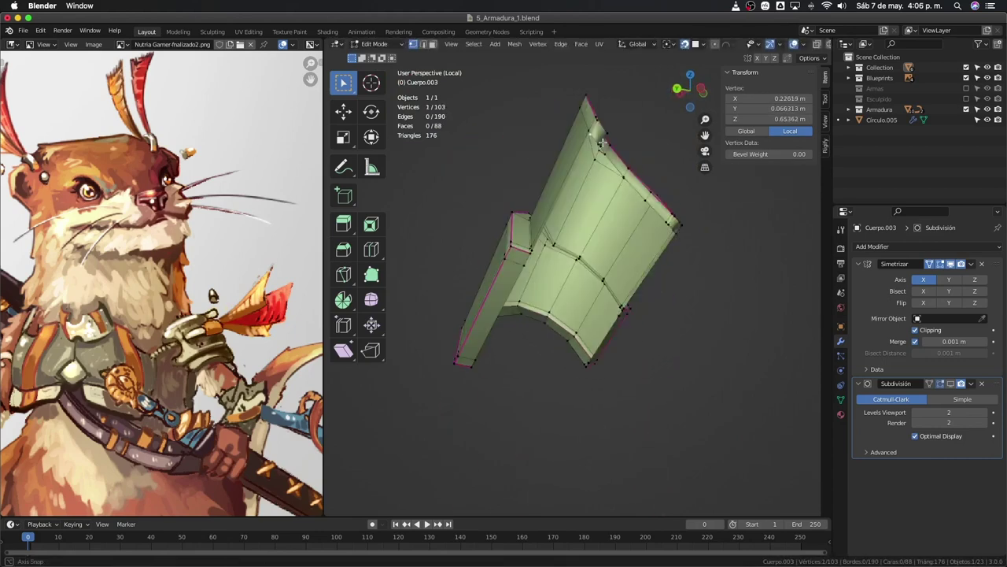
key("v")
left_click(507, 209)
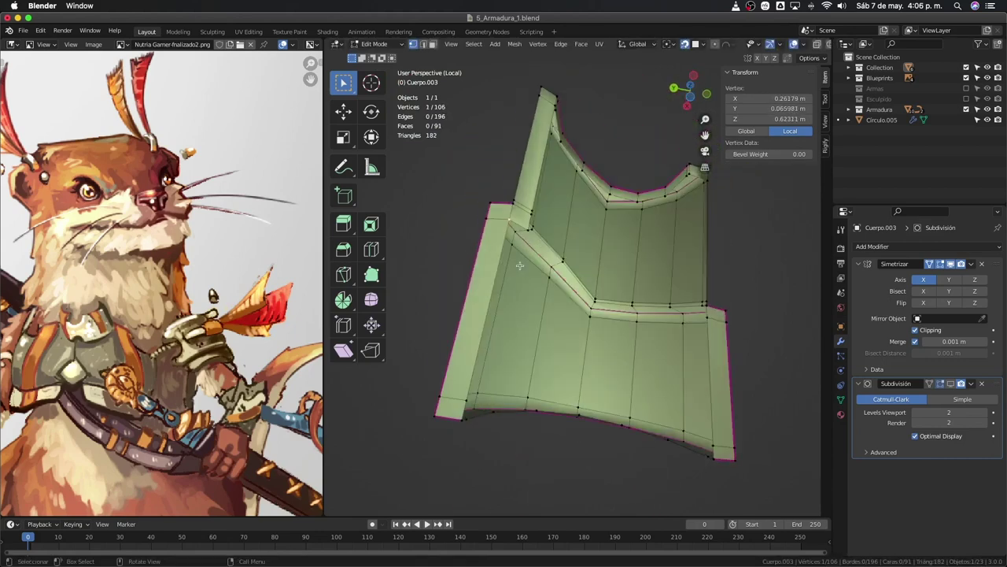
mouse_move(470, 325)
middle_mouse_down()
mouse_move(602, 338)
mouse_move(481, 272)
middle_mouse_up()
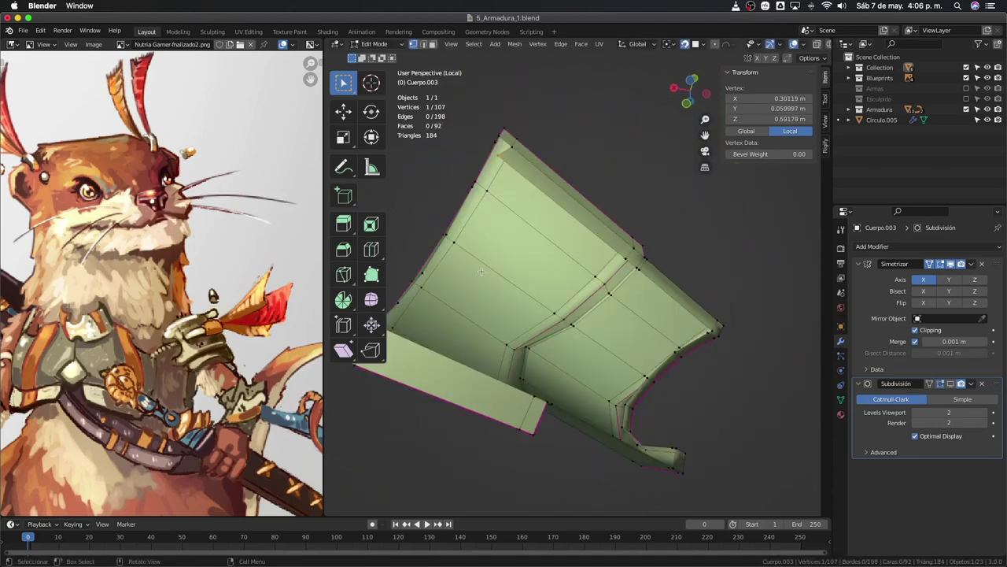
left_click(546, 182)
middle_click_drag(546, 182, 522, 310)
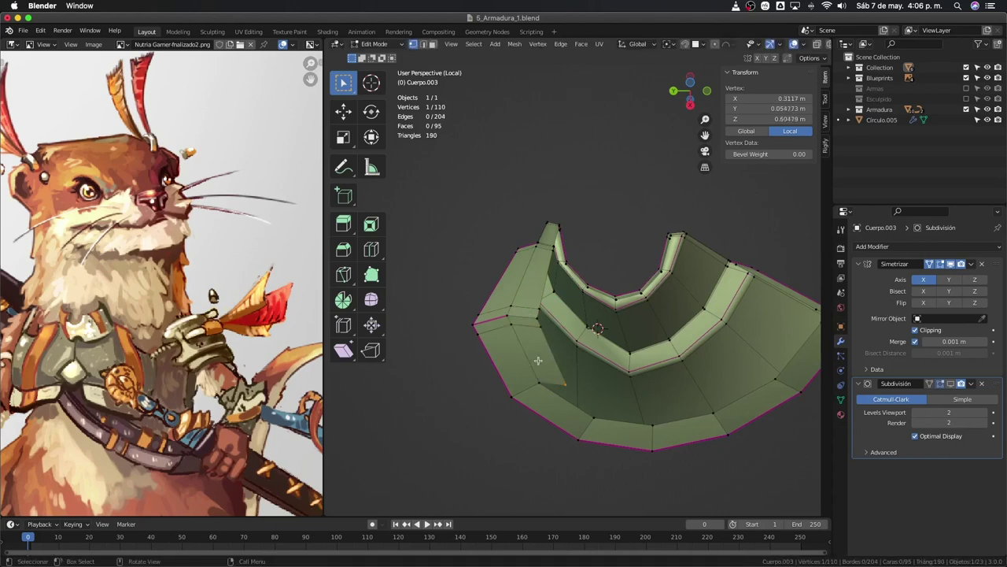
left_click(602, 415)
mouse_move(602, 416)
middle_mouse_down()
mouse_move(659, 402)
mouse_move(607, 334)
mouse_move(548, 350)
middle_mouse_up()
left_click(705, 402)
Select two doubled rim vertices and merge them at center.
left_click(608, 335)
left_click(678, 391)
middle_click_drag(678, 391, 599, 250)
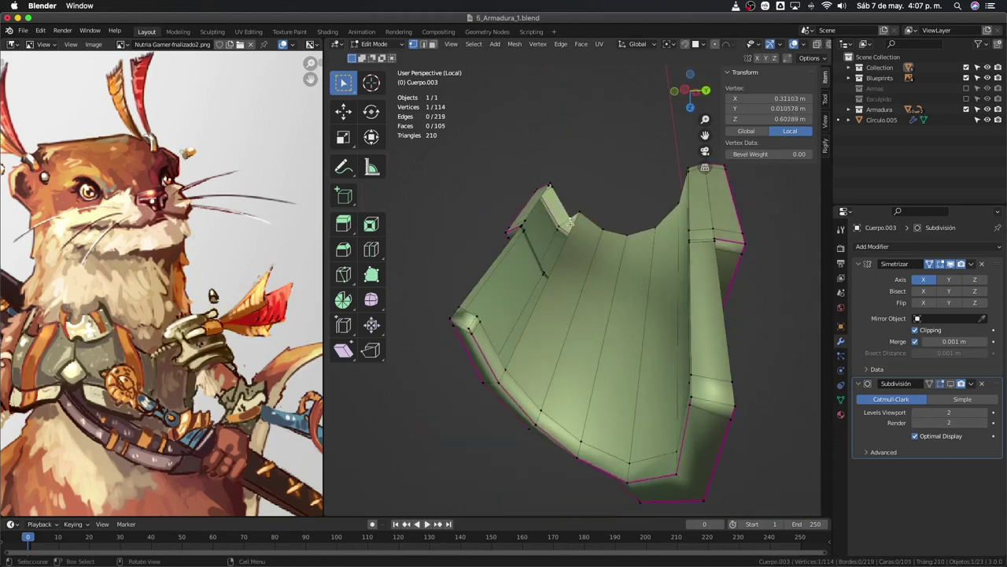
middle_click_drag(570, 222, 636, 349)
mouse_move(470, 322)
middle_mouse_down()
mouse_move(539, 329)
mouse_move(467, 371)
mouse_move(482, 445)
middle_mouse_up()
key("m")
left_click(467, 371)
Add a supporting edge loop across the bracer and slide its vertices into place.
middle_click_drag(524, 287, 579, 350)
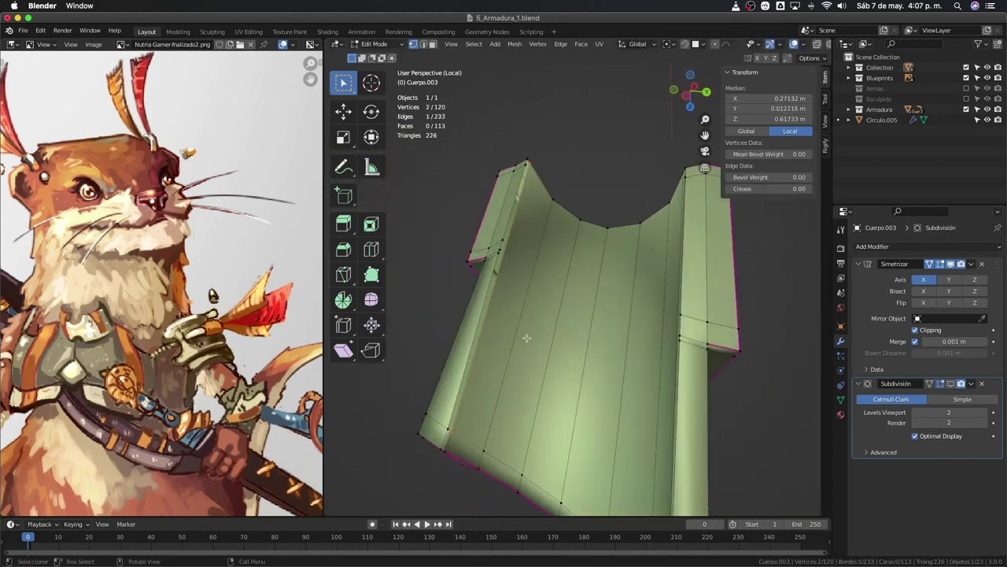
left_click(580, 353)
left_click(524, 322)
key("g")
key("g")
left_click(534, 329)
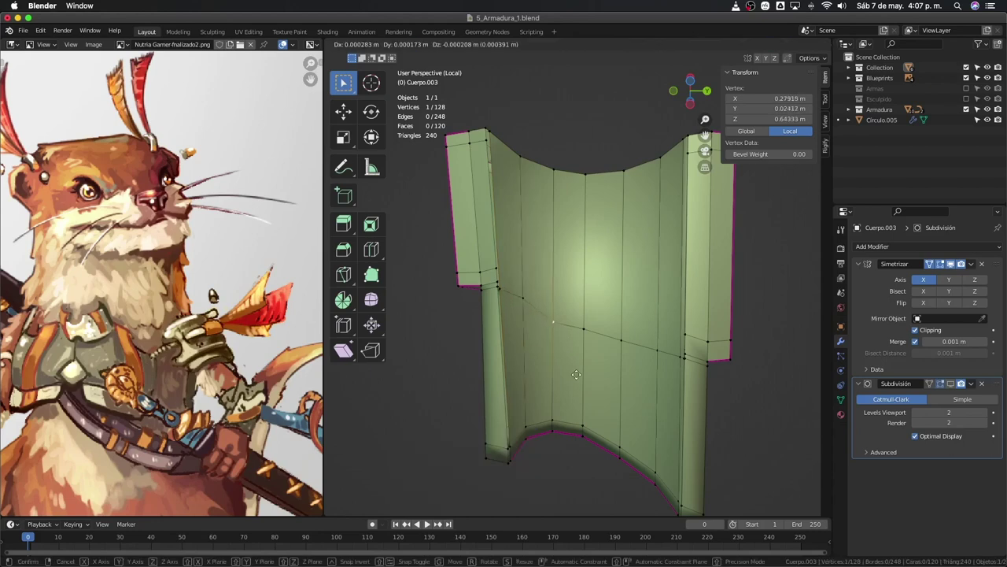
key("g")
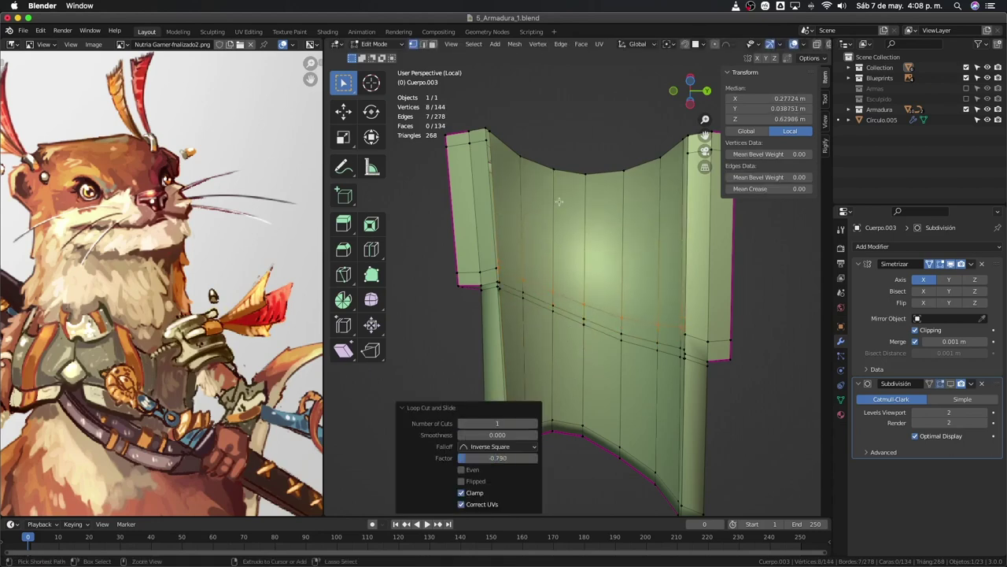
left_click(594, 198)
mouse_move(594, 199)
middle_mouse_down()
mouse_move(500, 260)
mouse_move(516, 283)
mouse_move(519, 331)
mouse_move(567, 271)
mouse_move(558, 284)
middle_mouse_up()
Connect rim vertices with J and slide the new edge and vertex along the rim.
key("j")
left_click(576, 264, "ctrl")
key("g")
key("g")
left_click(582, 280)
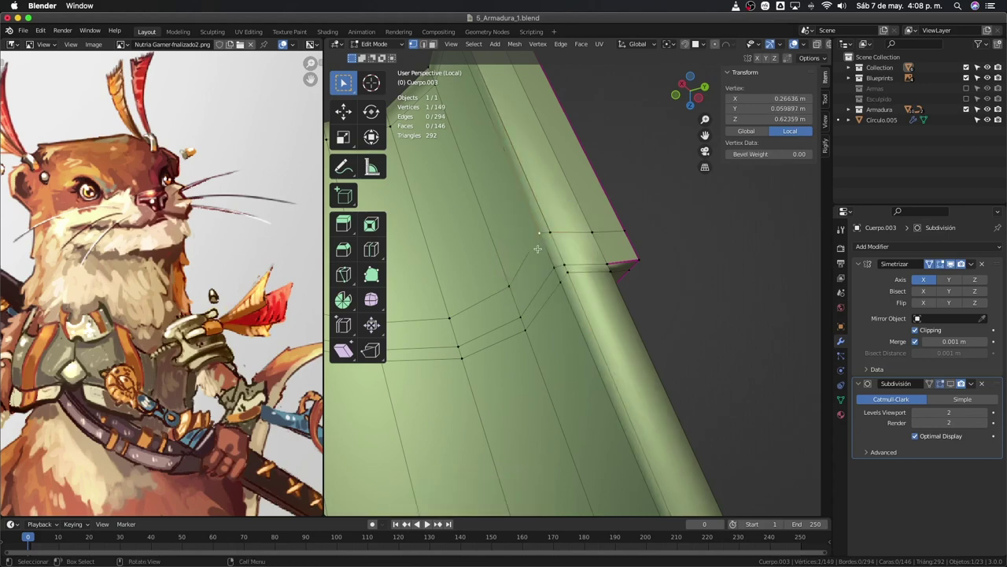
middle_click_drag(538, 248, 598, 331)
key("shift+v")
left_click(656, 405)
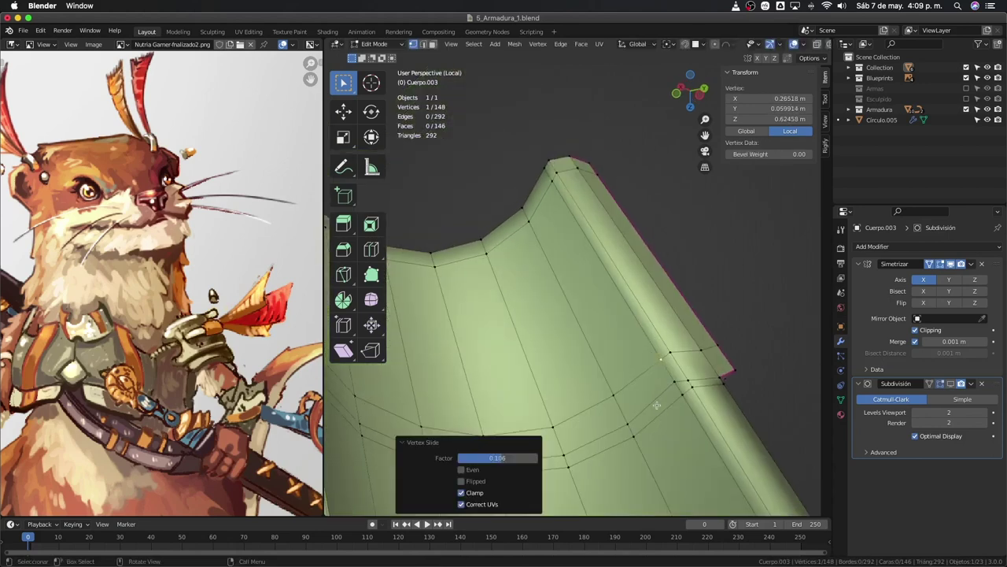
Select edge paths along both bracer rims for creasing, then leave Edit Mode.
key("2")
scroll(656, 404, "down", 4)
middle_click_drag(657, 405, 598, 393)
left_click(580, 414, "ctrl")
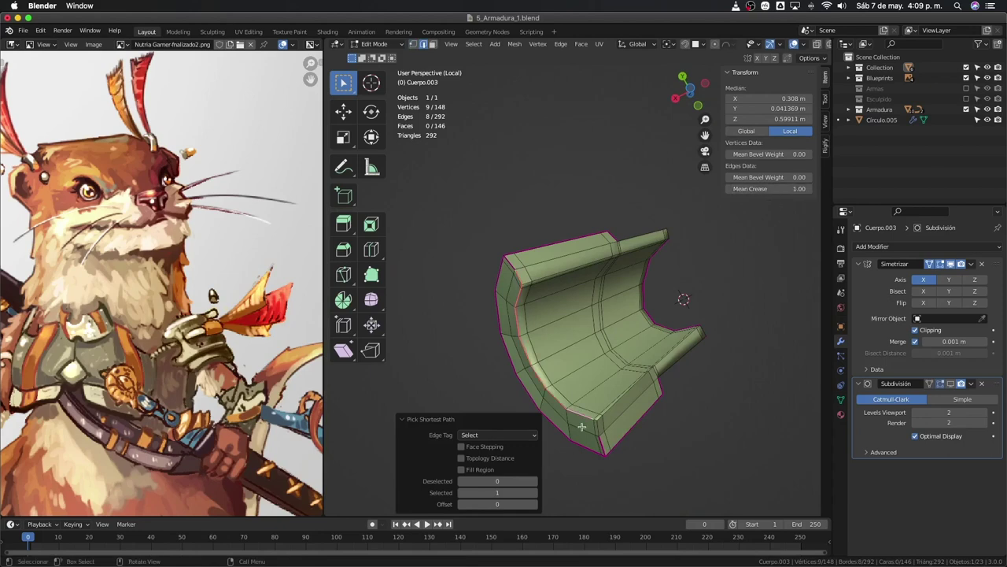
middle_click_drag(665, 402, 716, 354)
scroll(716, 355, "up", 3)
left_click(646, 368, "ctrl")
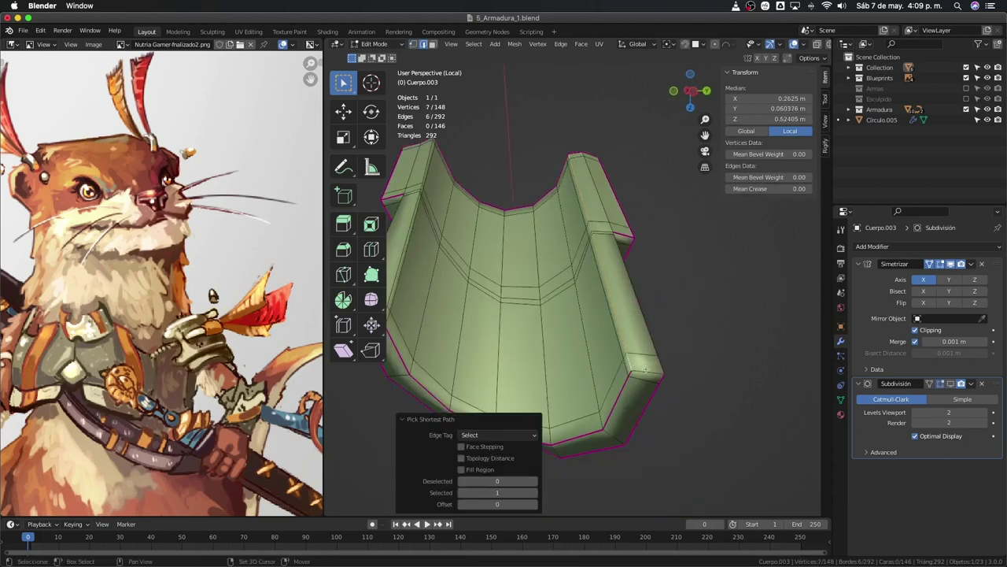
left_click(460, 368)
middle_click_drag(460, 367, 430, 258)
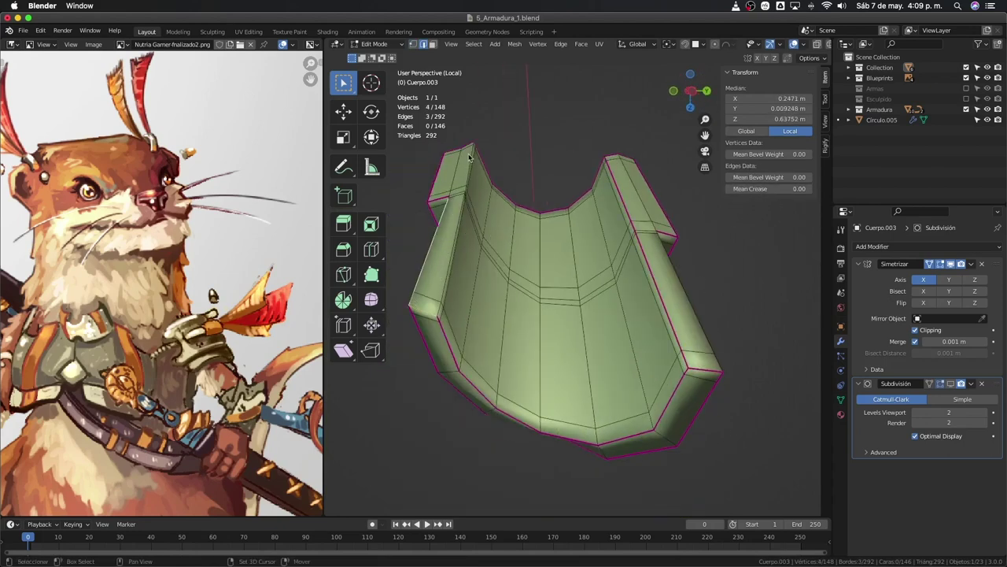
mouse_move(469, 158)
middle_mouse_down()
mouse_move(512, 220)
mouse_move(550, 237)
mouse_move(651, 197)
middle_mouse_up()
left_click(526, 234, "ctrl")
key("Tab")
Exit local view and frame the character's arm from the right side.
key("KP_Divide")
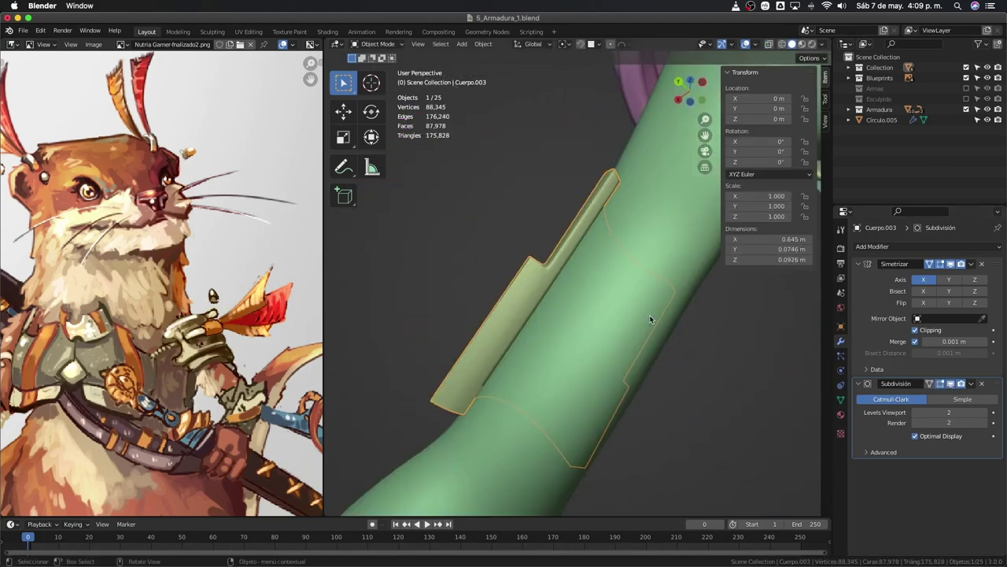
mouse_move(650, 319)
middle_mouse_down()
mouse_move(344, 384)
mouse_move(460, 310)
middle_mouse_up()
key("KP_3")
scroll(461, 394, "down", 4)
scroll(461, 393, "up", 5)
middle_click_drag(461, 394, 399, 358)
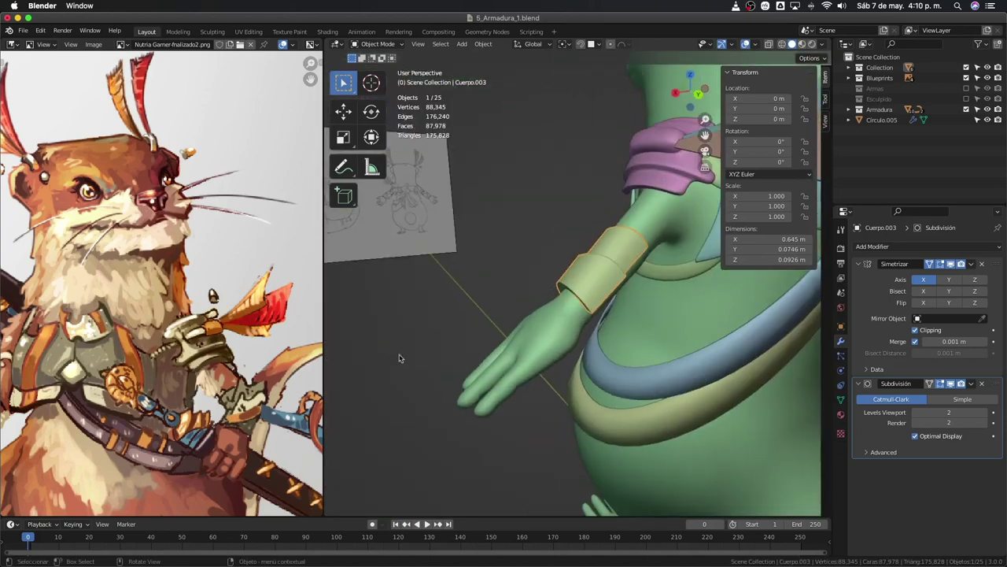
Select a face ring around the forearm on the body mesh and slide it into band position.
left_click(713, 331)
scroll(713, 332, "up", 4)
key("Tab")
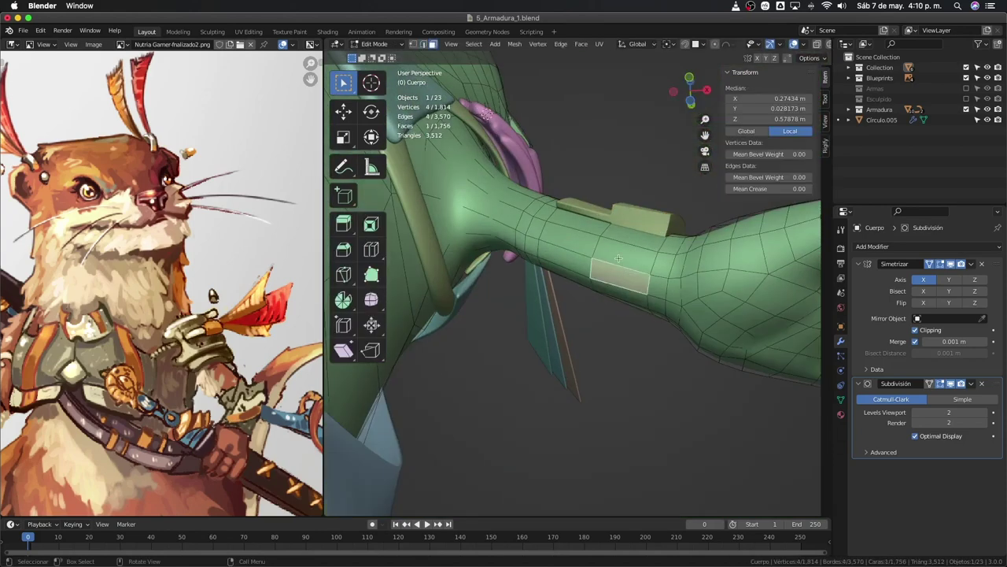
left_click(606, 284, "alt")
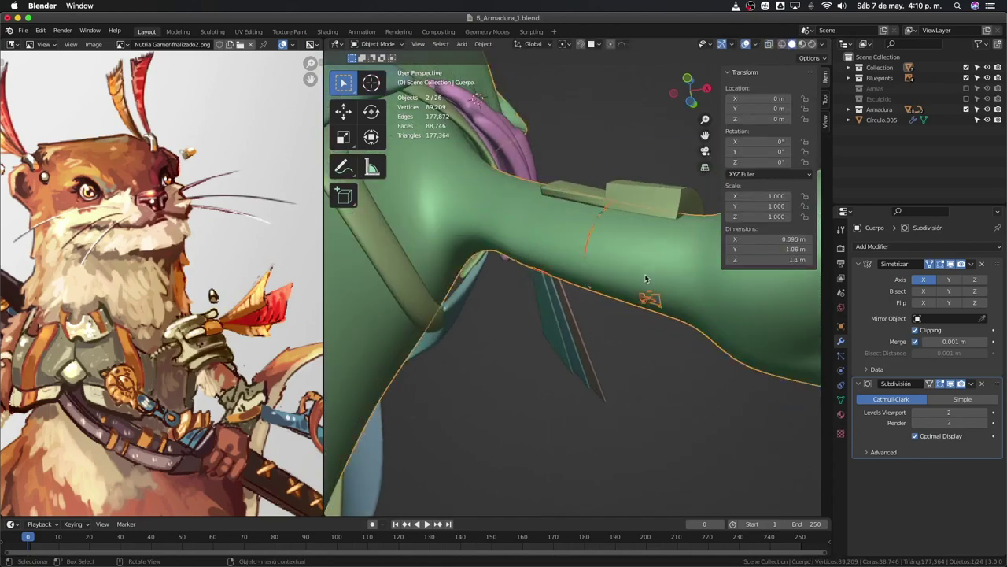
key("g")
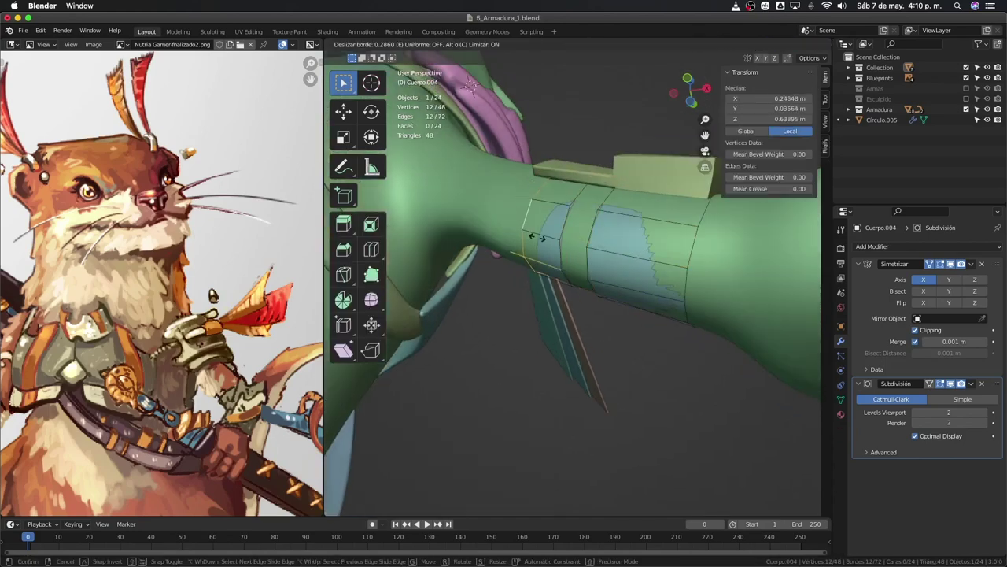
left_click(663, 253)
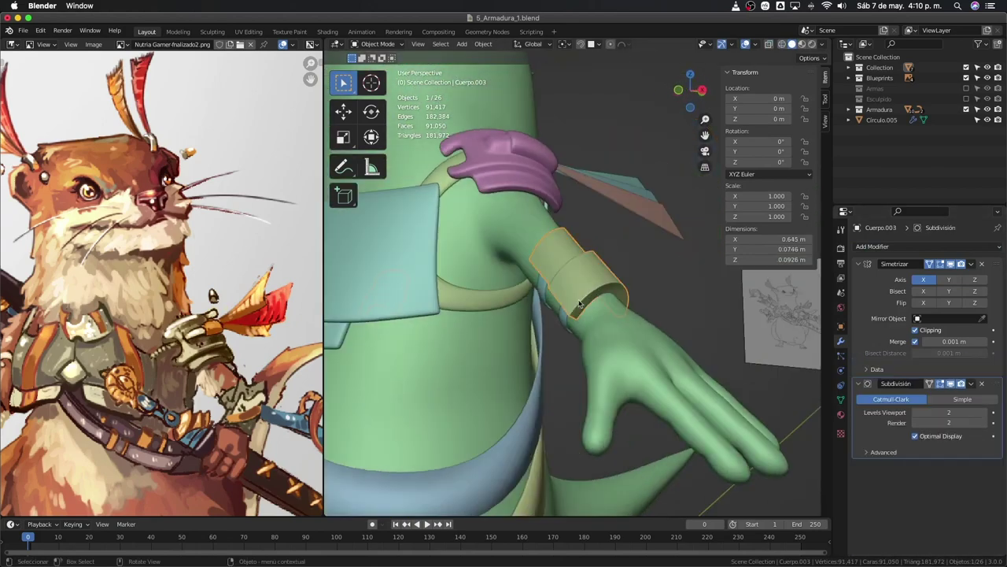
scroll(590, 313, "up", 3)
Frame the whole character from the front, hide the Blueprints references, and return to solid shading.
key("Home")
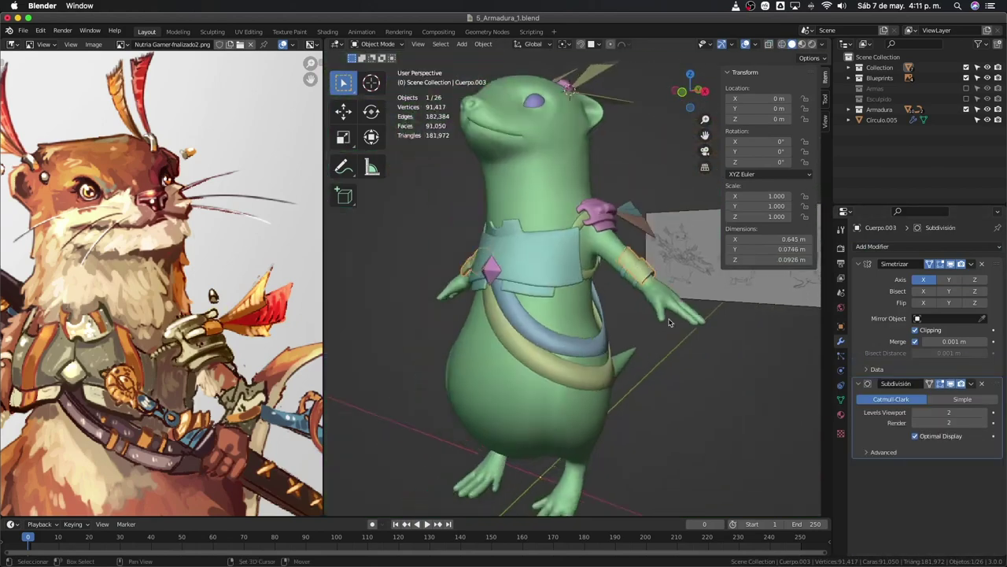
key("alt+a")
key("KP_1")
key("shift+z")
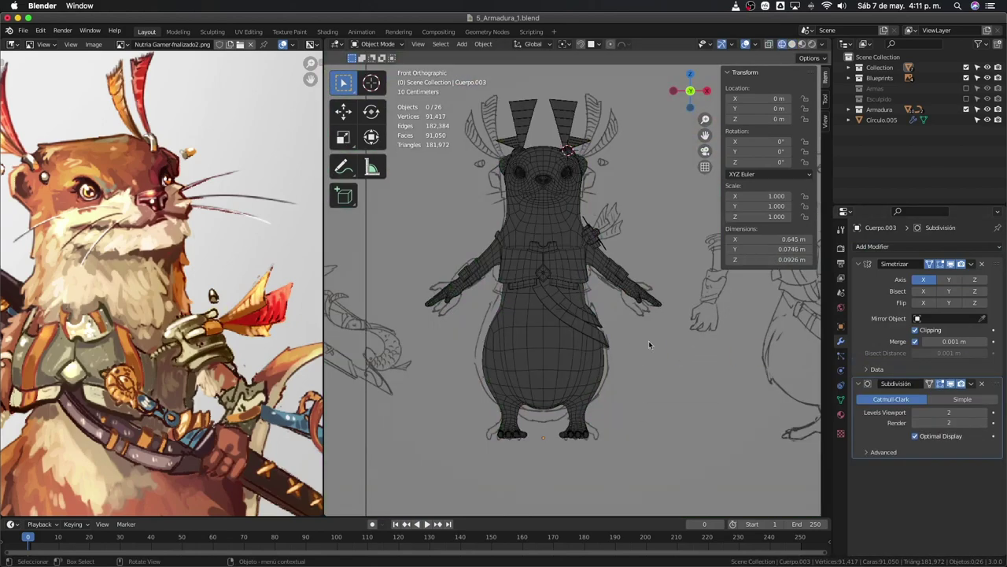
left_click(966, 109)
key("z")
left_click(685, 315)
Show the Armas weapons collection beside the character and save the file.
mouse_move(685, 315)
middle_mouse_down()
mouse_move(470, 285)
mouse_move(551, 299)
middle_mouse_up()
scroll(250, 379, "up", 1)
scroll(250, 379, "down", 1)
left_click(966, 88)
middle_click_drag(629, 330, 597, 360)
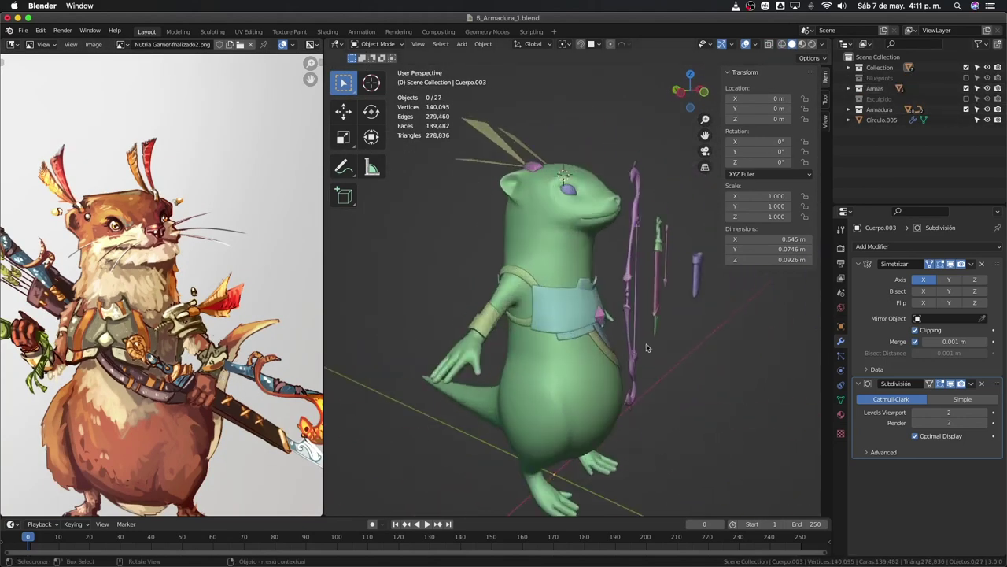
key("KP_1")
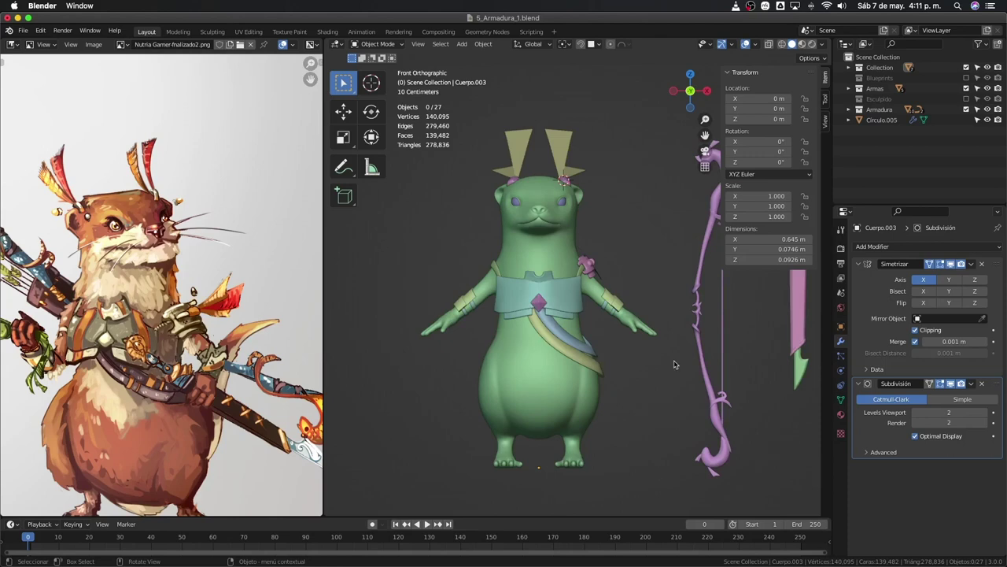
key("KP_4")
key("KP_4")
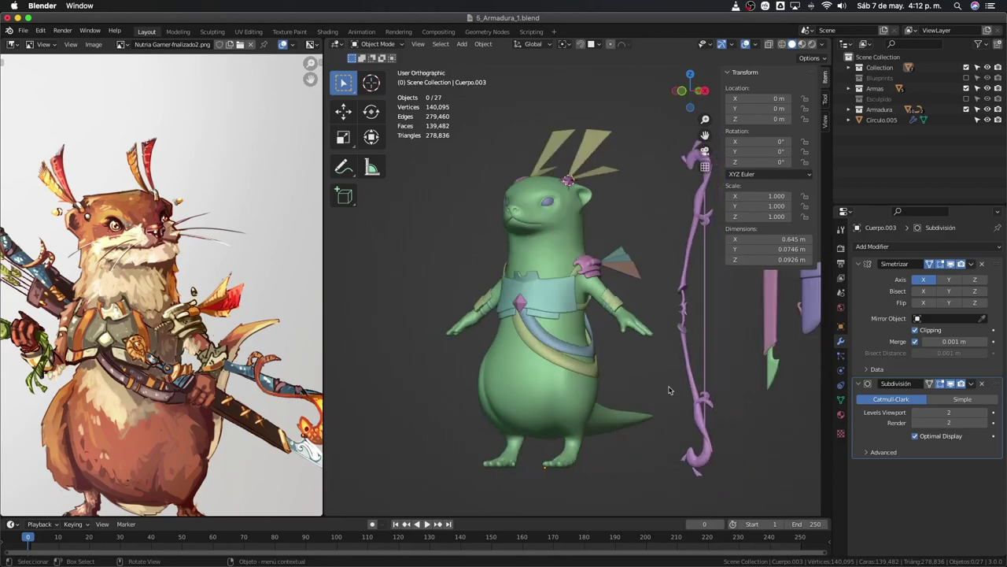